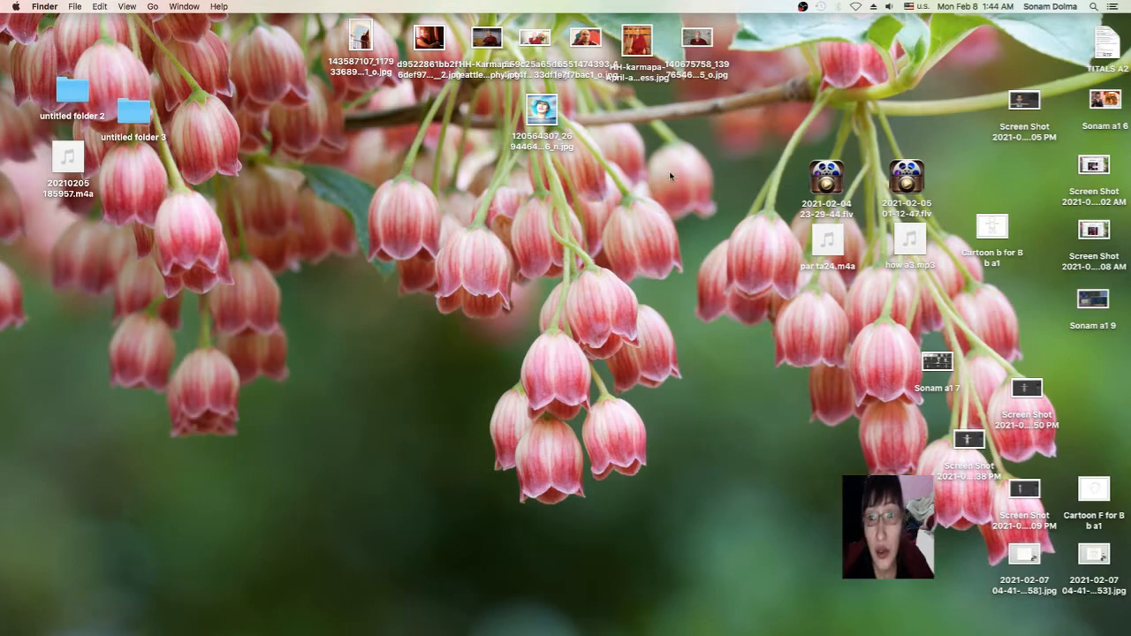
Switch to Blender with Step by step all in one.blend, clear the vertex selection and hide the Screencast Keys sidebar
mouse_move(2, 320)
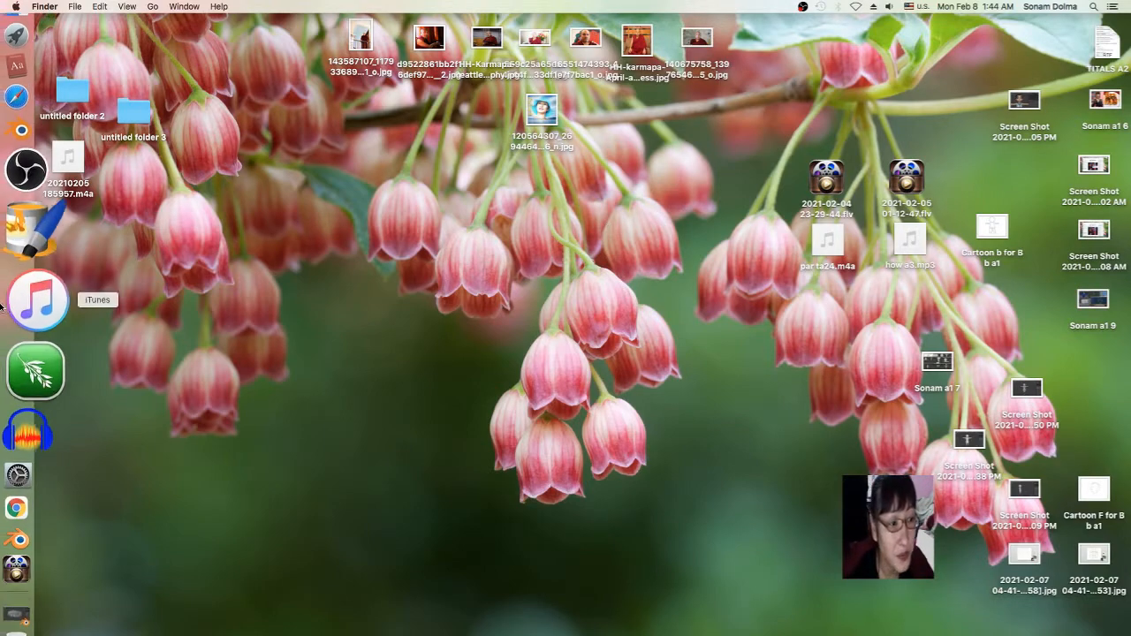
click(45, 214)
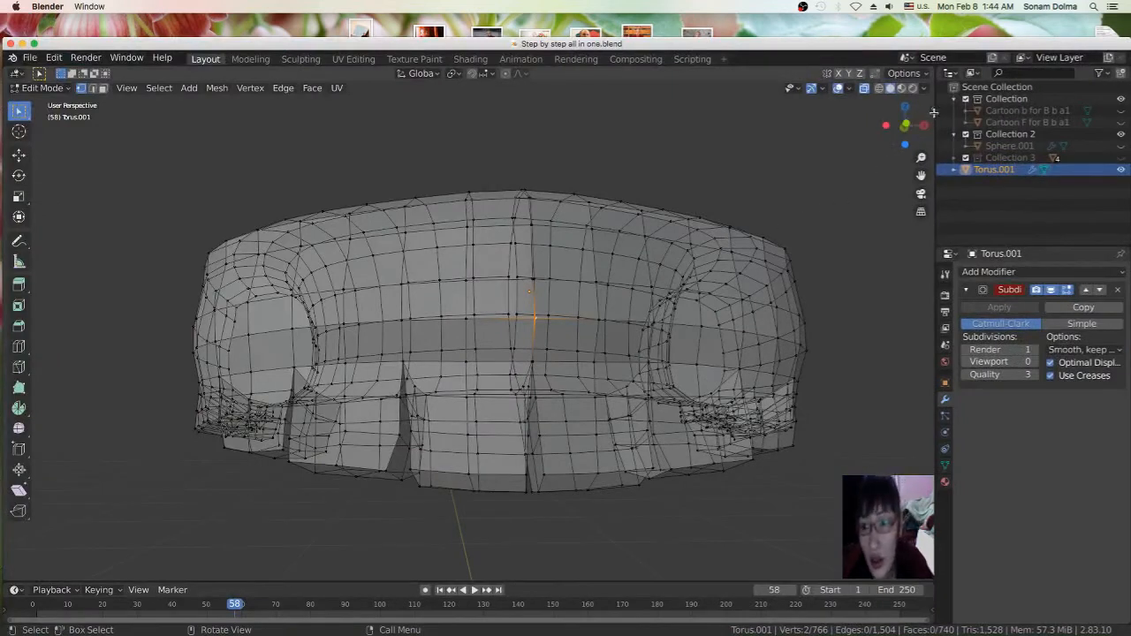
click(933, 109)
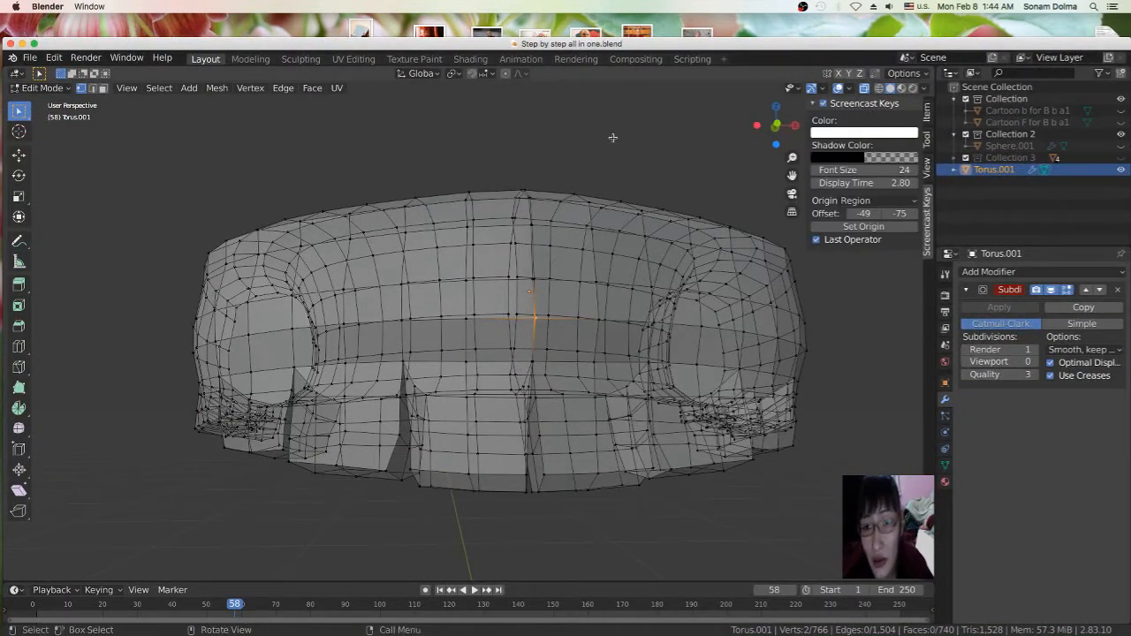
click(735, 84)
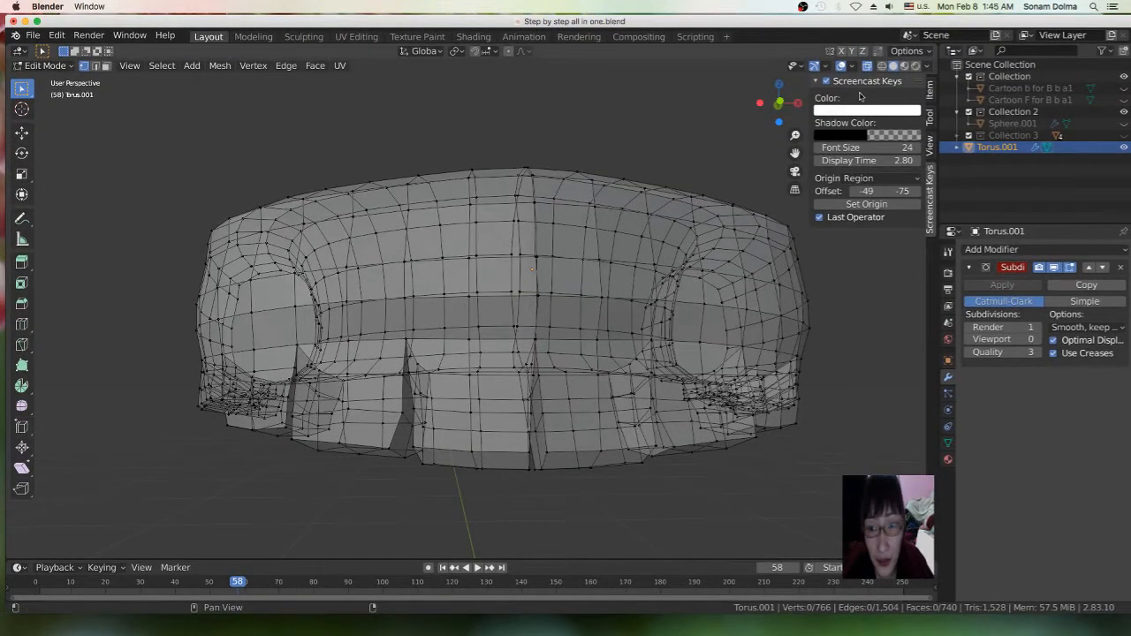
key(n)
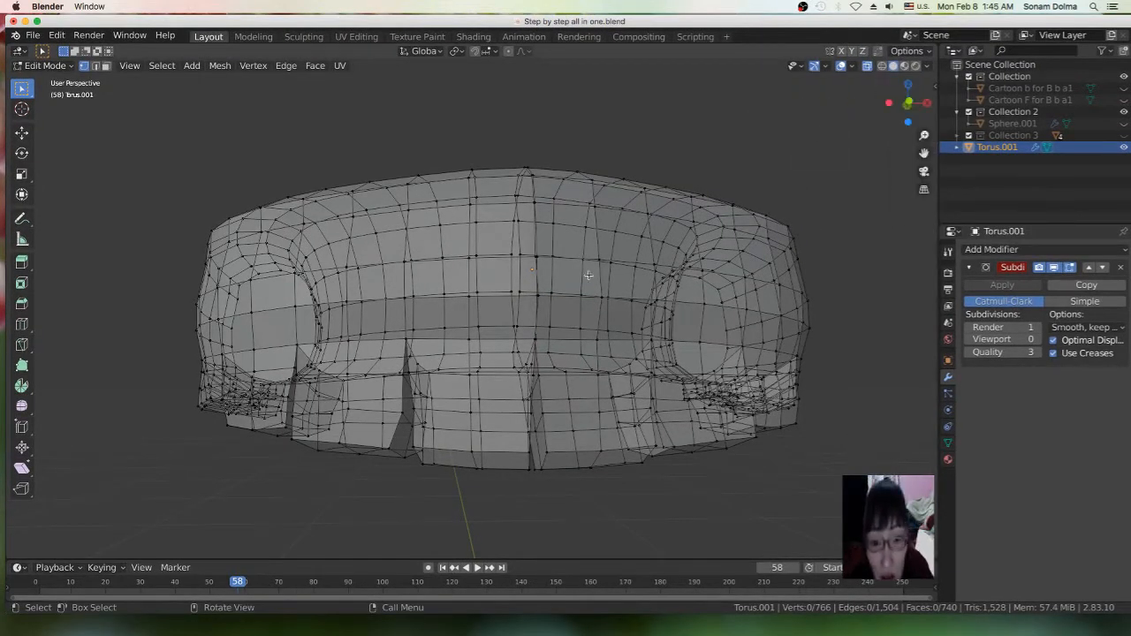
Merge the two nearly coincident vertices midway up the front centre seam of the Torus.001 gum mesh
scroll(587, 275, up, 2)
middle_drag(592, 281, 587, 279)
click(552, 237)
middle_drag(551, 237, 557, 247)
key(c)
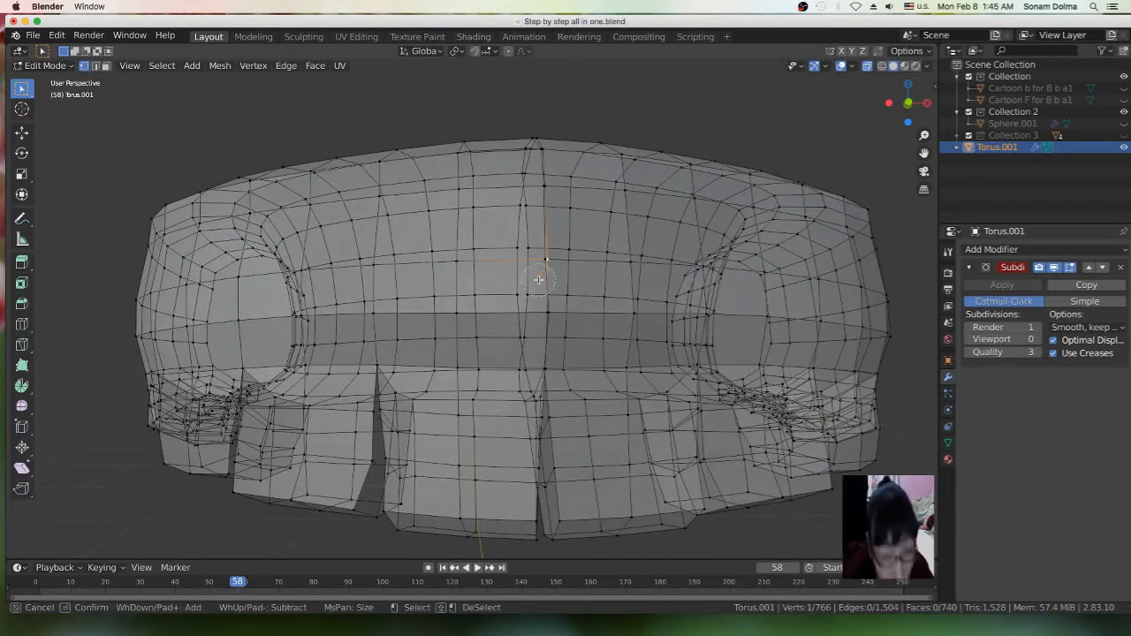
click(545, 259)
right_click(567, 274)
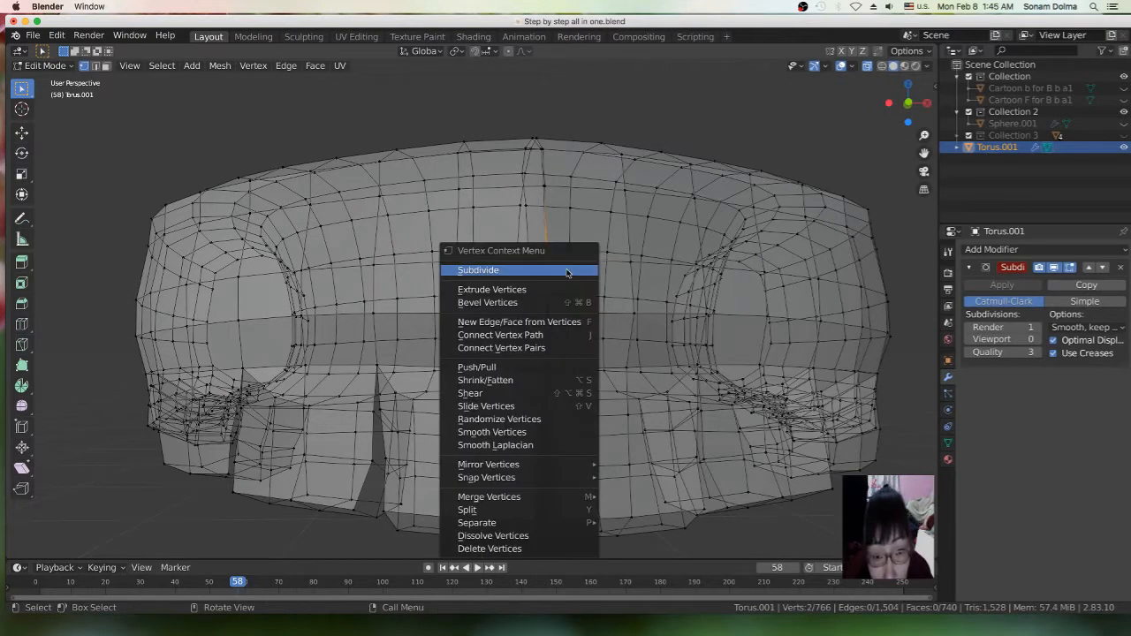
key(Escape)
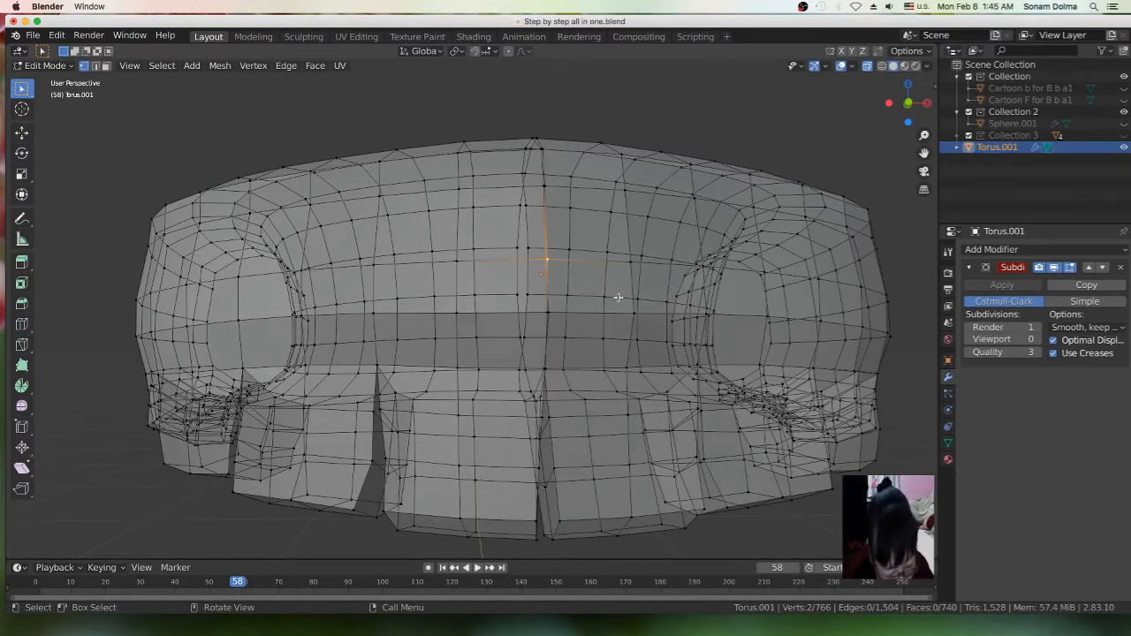
key(m)
click(580, 300)
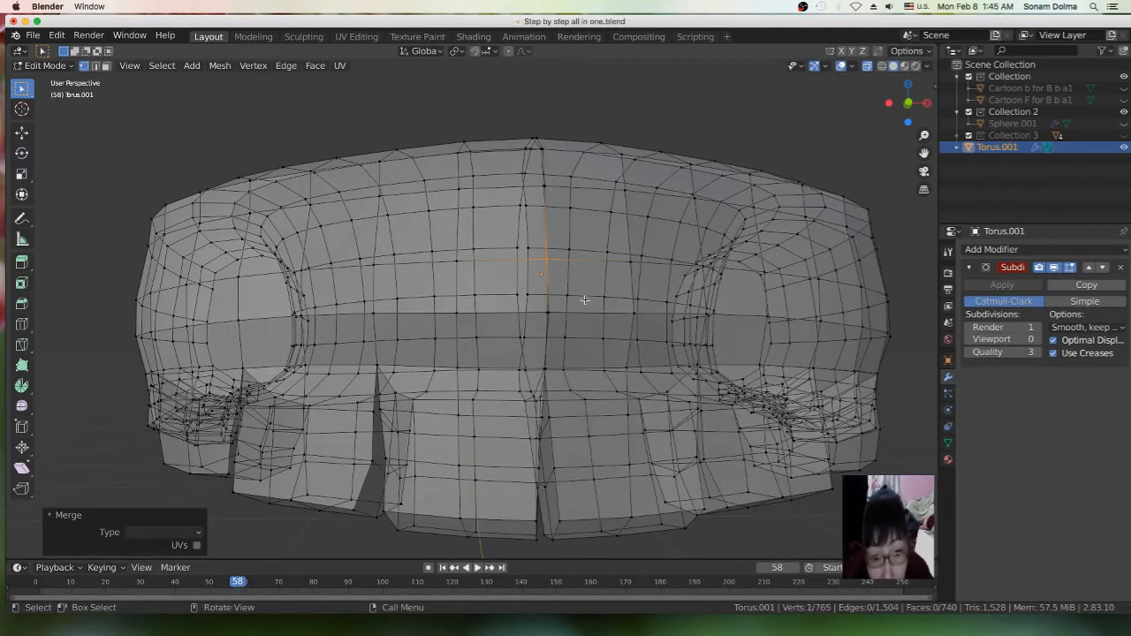
Merge the next pair of overlapping centre-seam vertices, directly below the one just merged
click(549, 308)
key(c)
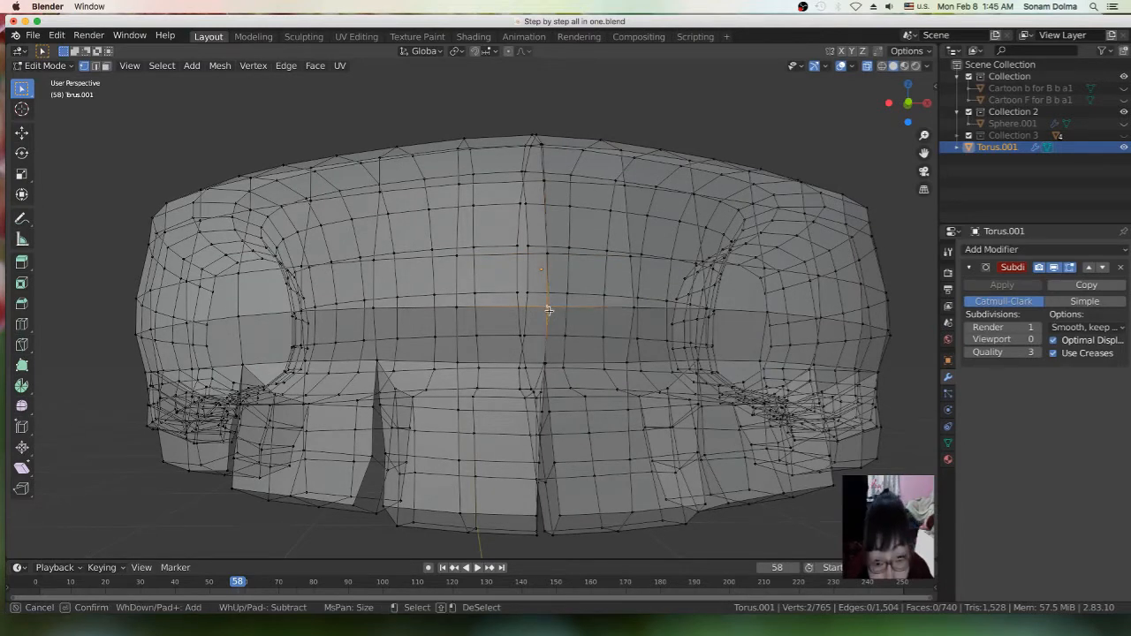
right_click(549, 309)
key(m)
click(593, 343)
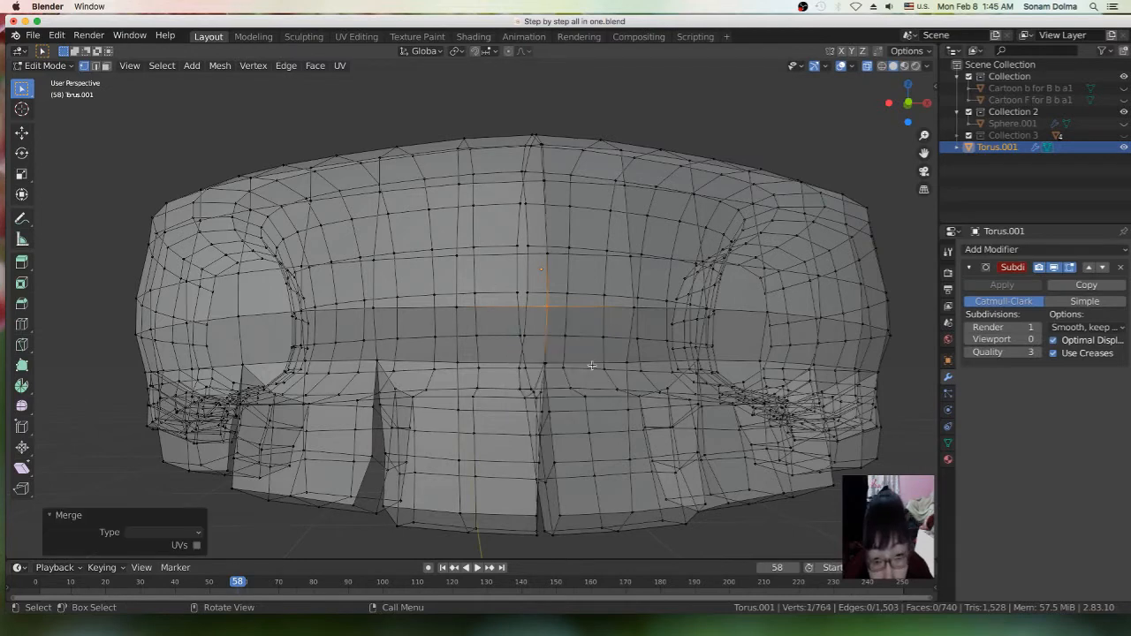
Merge the doubled seam vertices above the gap between the two front teeth and shift the result about -0.003 m along X
middle_drag(591, 358, 552, 348)
click(546, 342)
key(c)
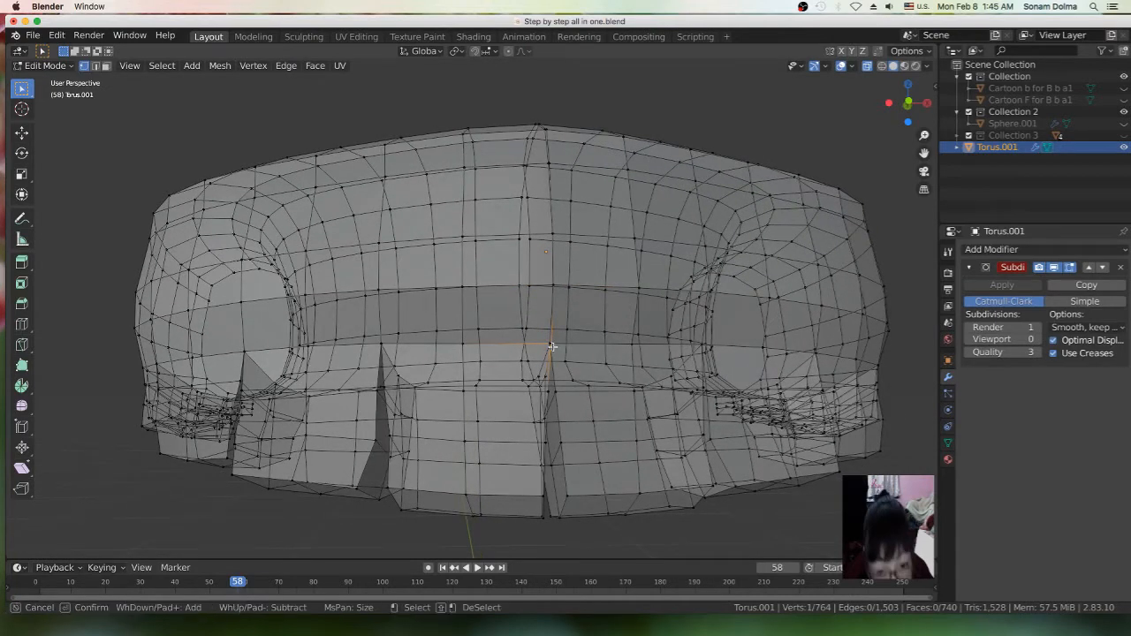
click(550, 343)
right_click(560, 348)
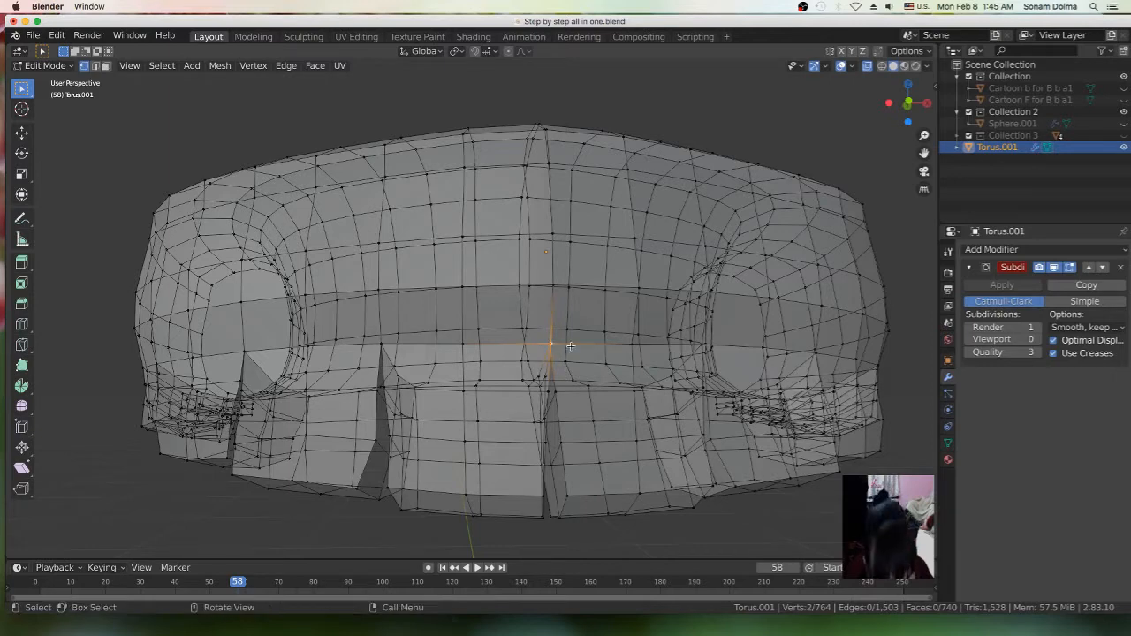
key(m)
click(570, 347)
middle_drag(578, 356, 580, 358)
key(g)
click(568, 353)
Merge the doubled vertices on the upper part of the gum's front centre seam
middle_drag(571, 259, 570, 282)
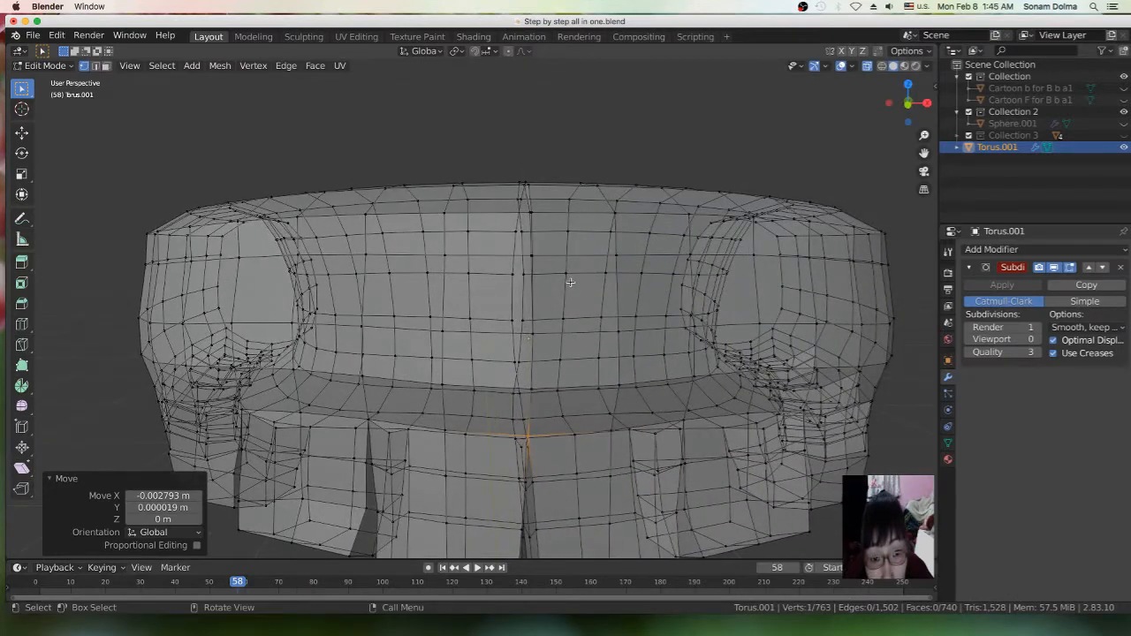
click(540, 257)
key(c)
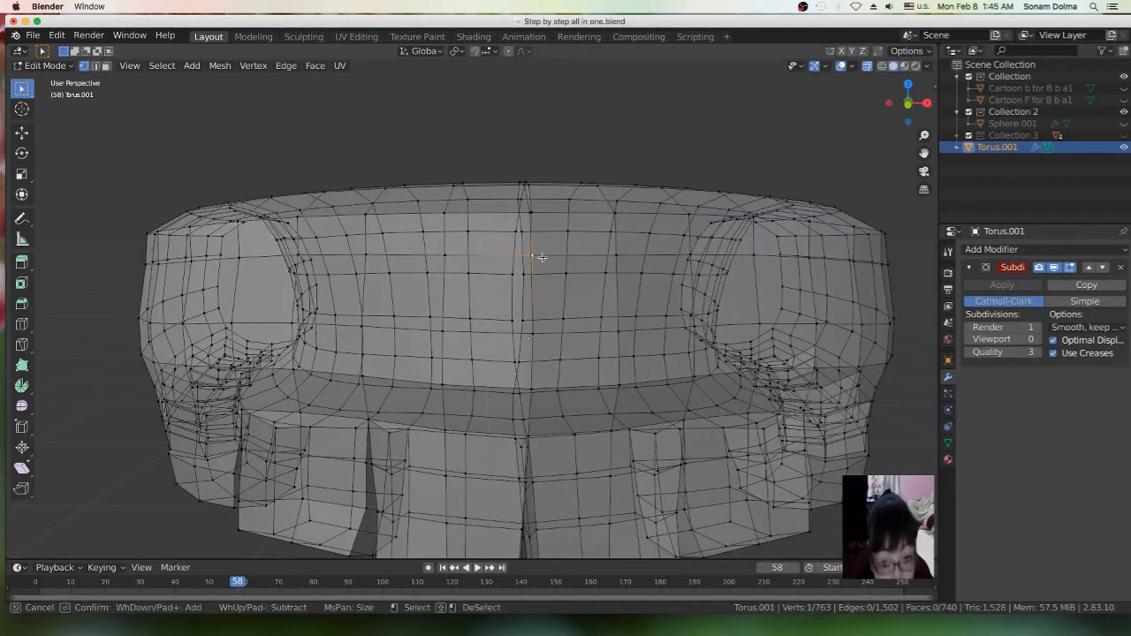
right_click(560, 274)
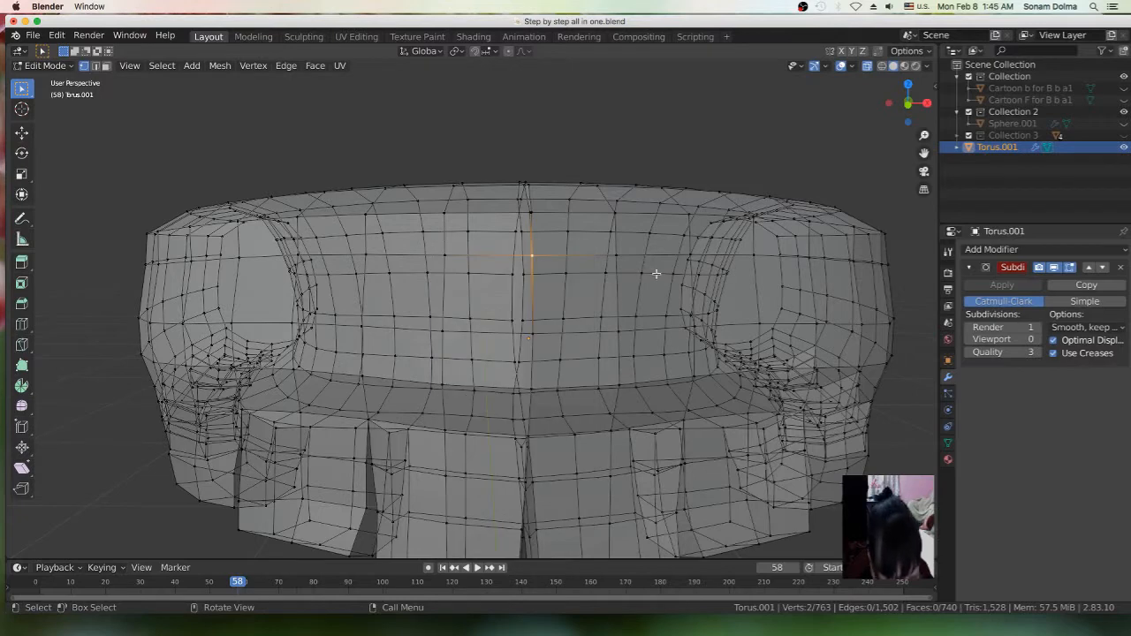
key(m)
click(573, 264)
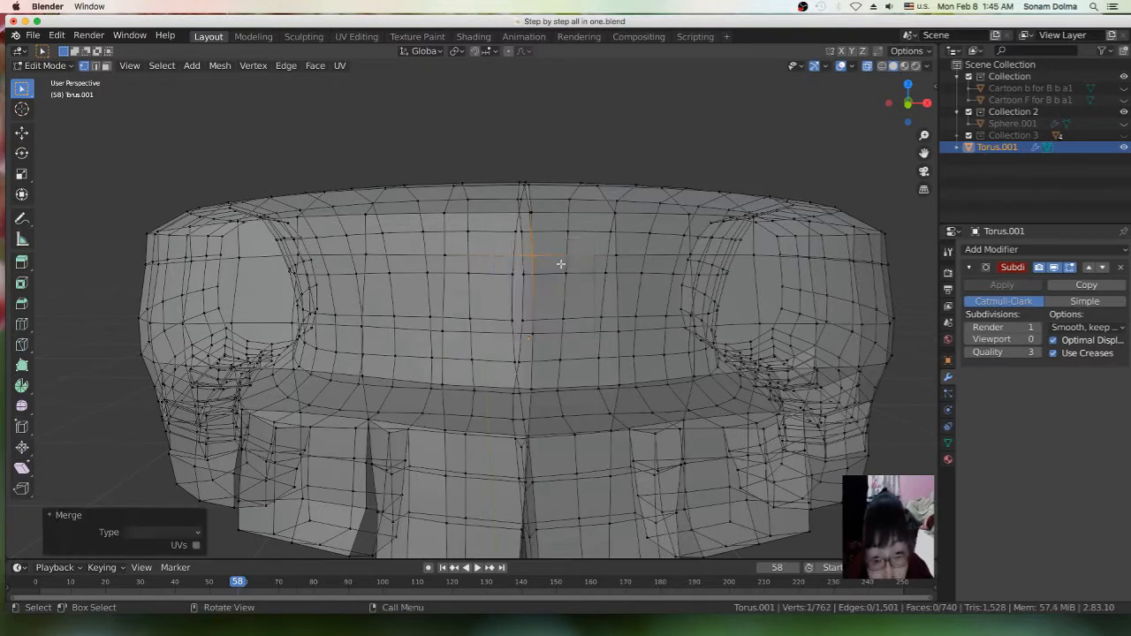
Merge the next doubled seam vertices up, one row higher and just below the gum's upper edge
middle_drag(560, 263, 556, 245)
click(542, 222)
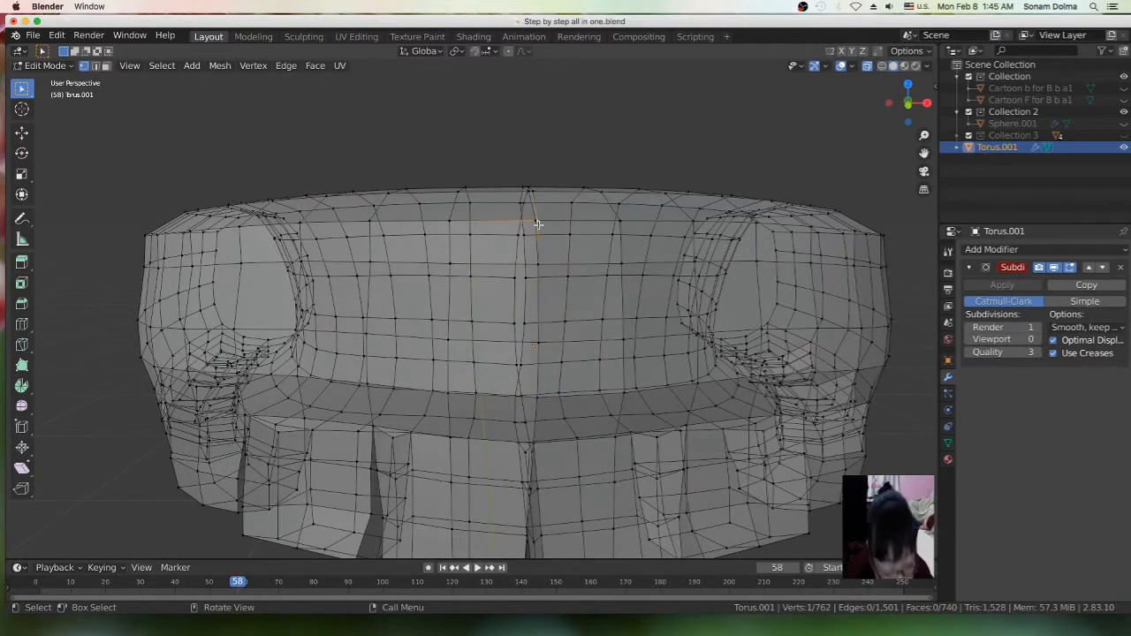
key(c)
key(Escape)
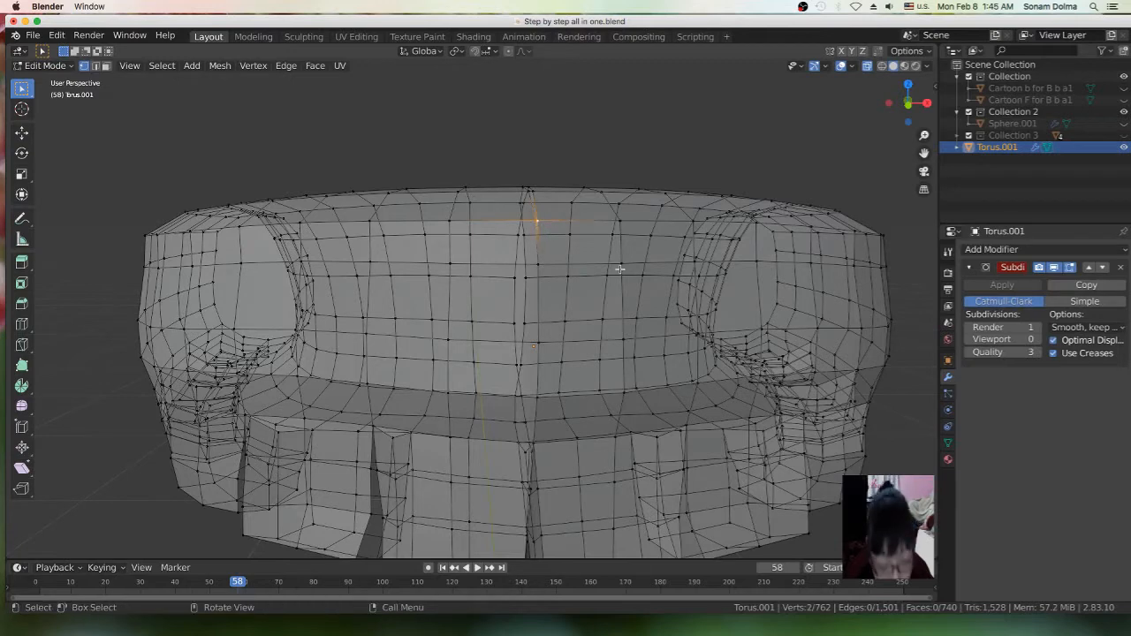
key(m)
click(618, 269)
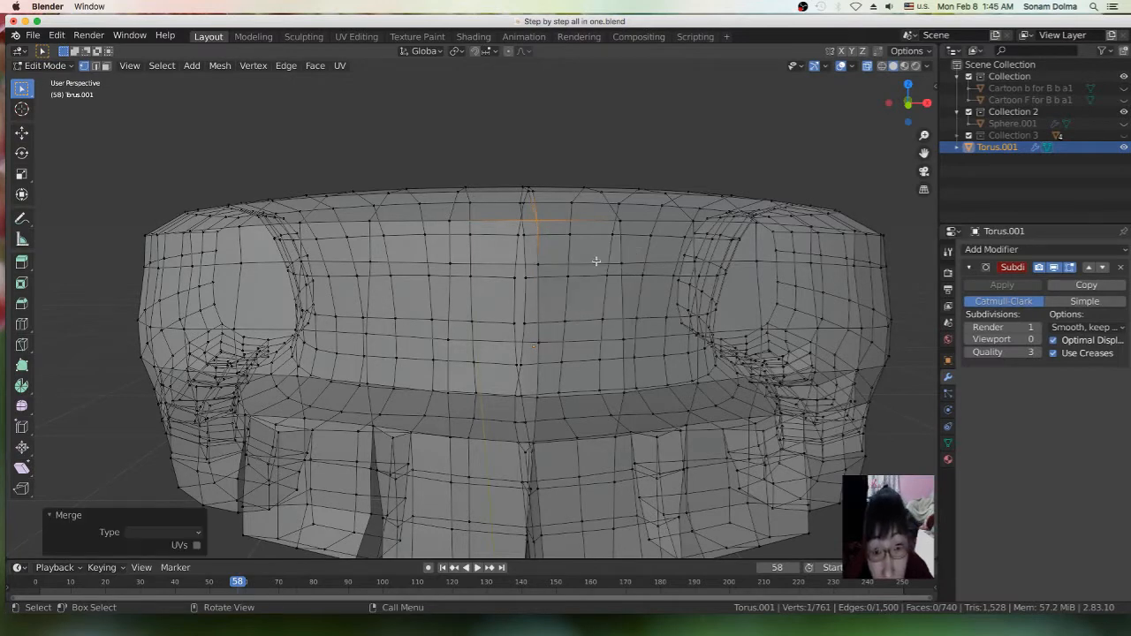
Merge the doubled centre vertices where the front seam reaches the gum's upper edge
scroll(601, 260, down, 5)
click(525, 233)
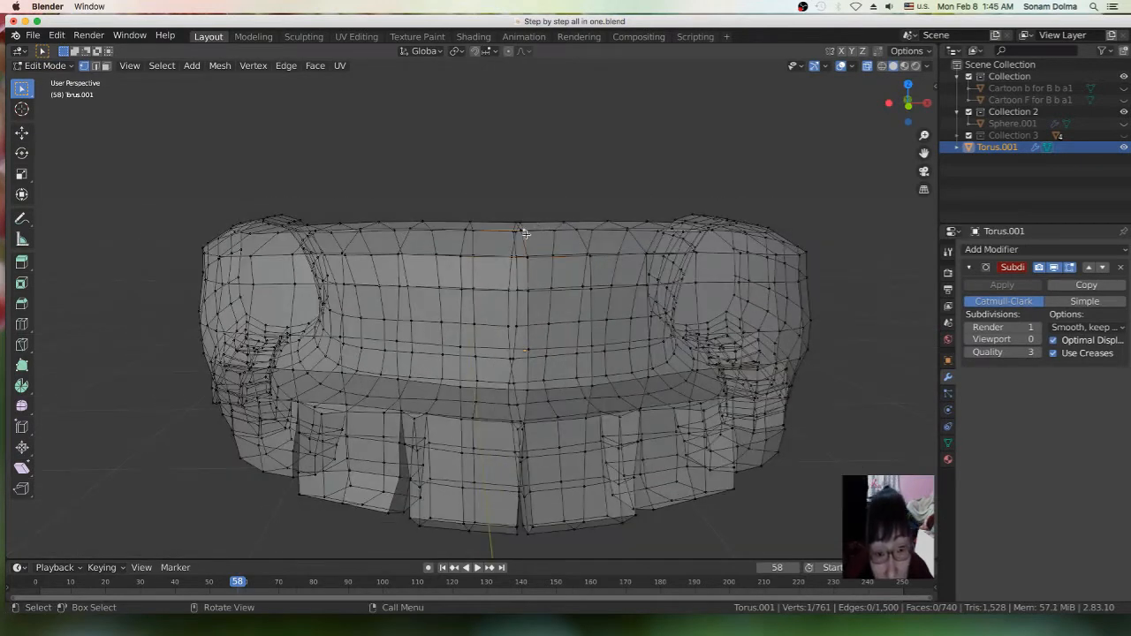
middle_drag(530, 237, 535, 235)
key(c)
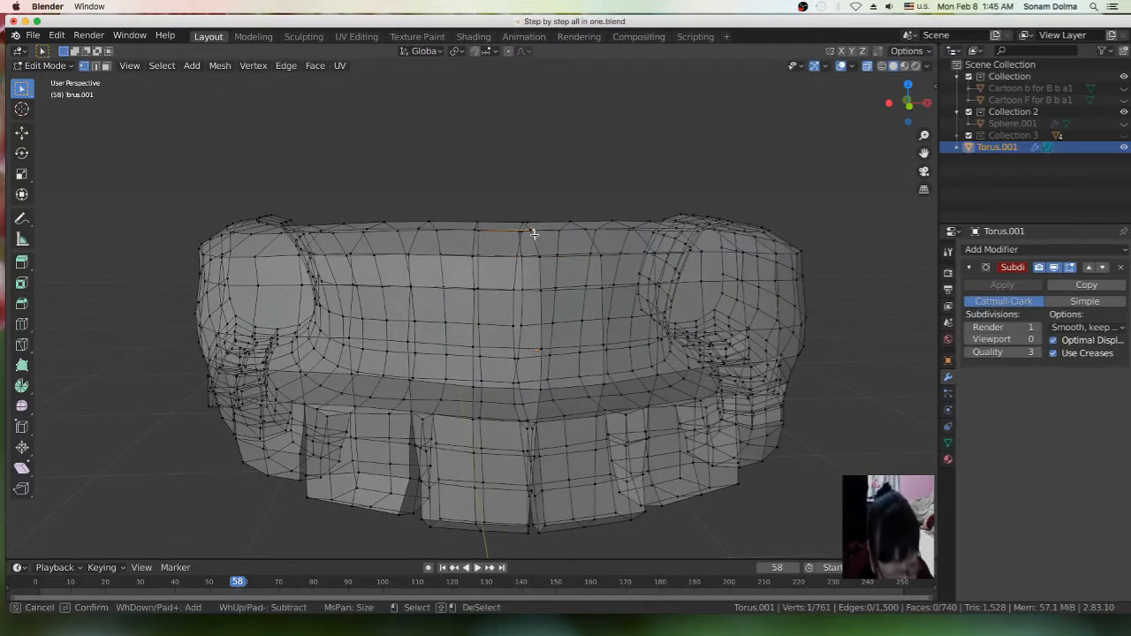
key(Escape)
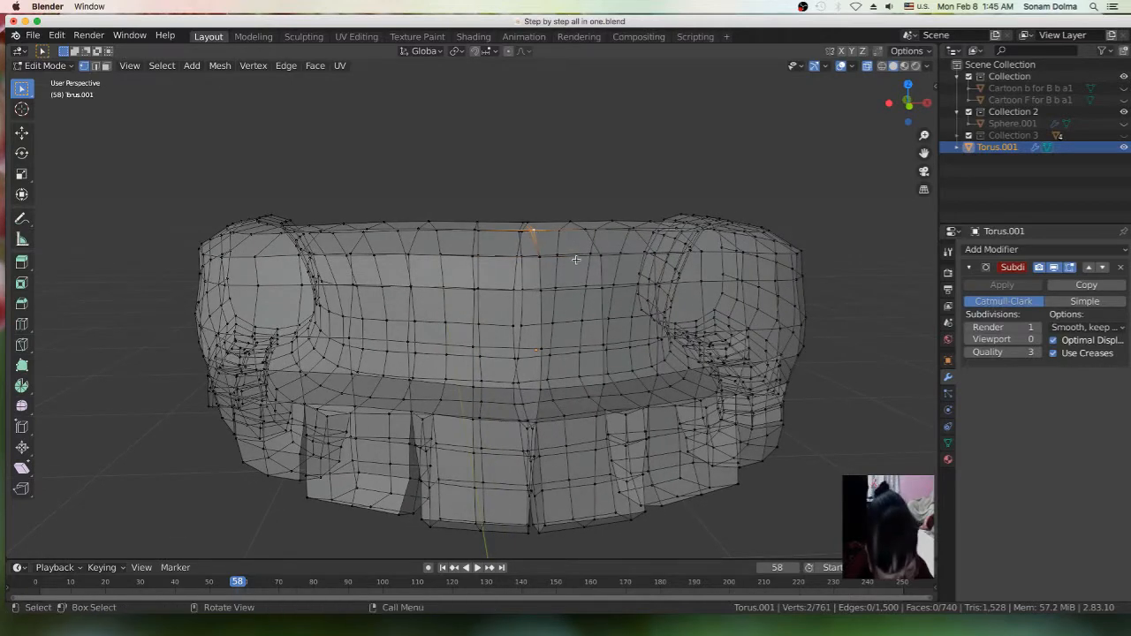
key(m)
click(576, 259)
Merge the remaining doubled vertices on the top rim's centre seam, using At First
middle_drag(581, 264, 550, 254)
click(561, 253)
key(c)
key(Escape)
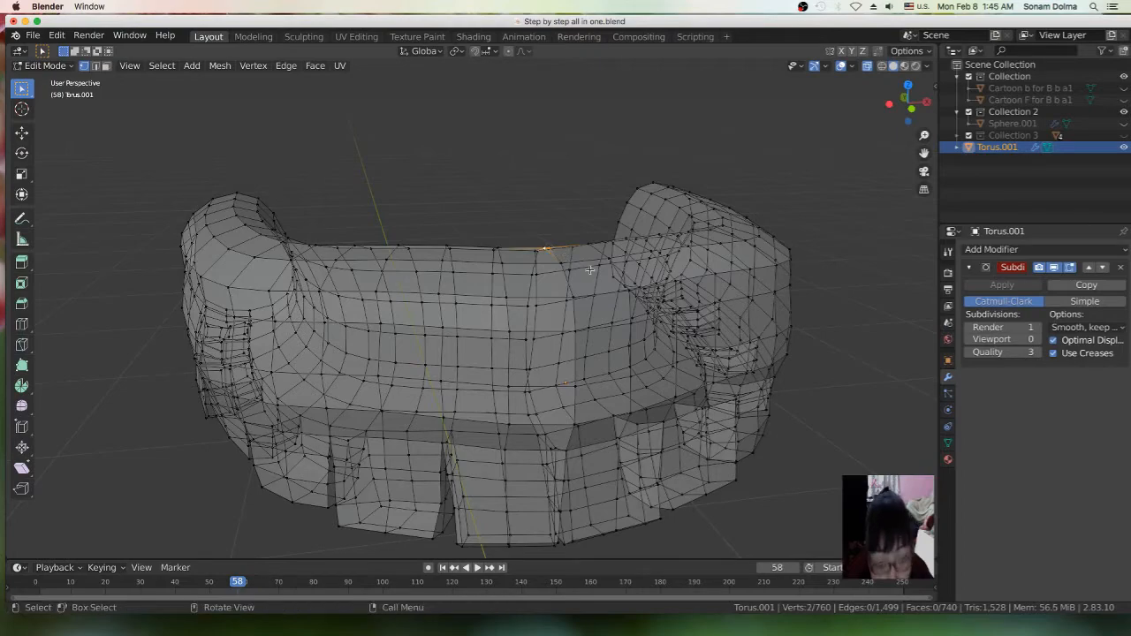
key(m)
click(589, 269)
Return to Object Mode and set the Subdivision modifier's viewport level to 2 for the teeth model
middle_drag(598, 277, 533, 319)
scroll(539, 317, up, 2)
scroll(583, 331, down, 2)
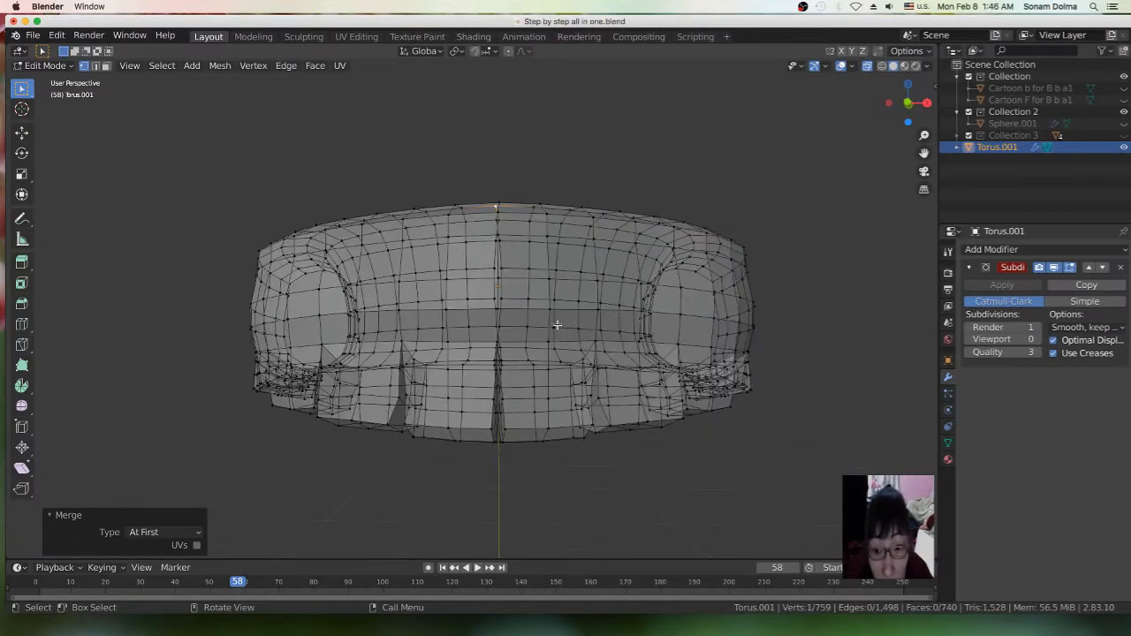
click(40, 65)
click(49, 77)
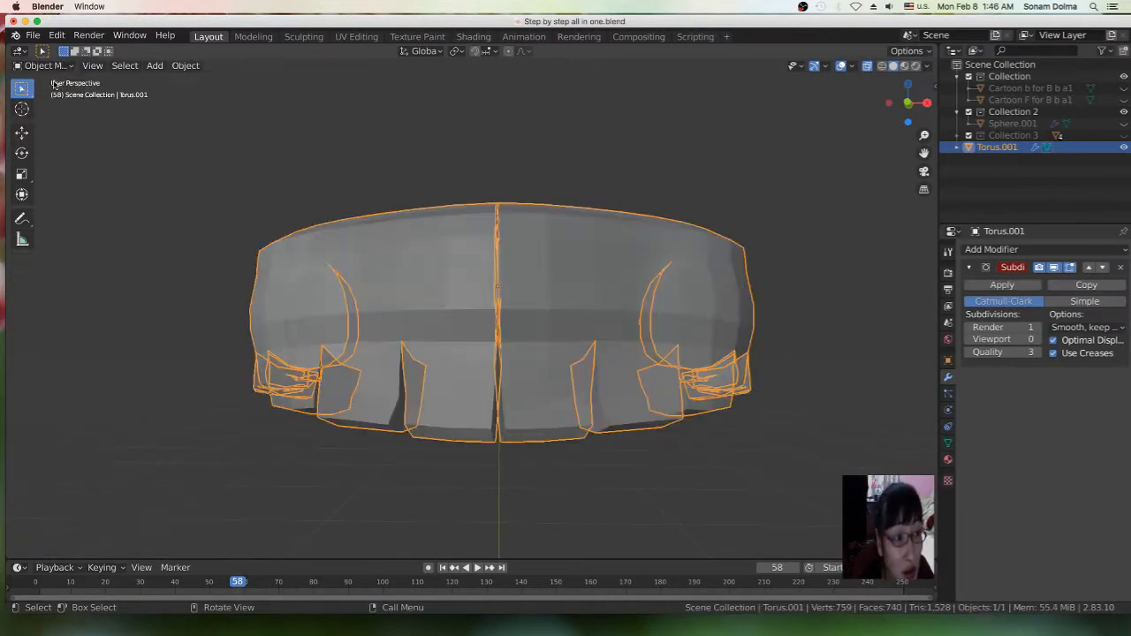
middle_drag(559, 363, 574, 361)
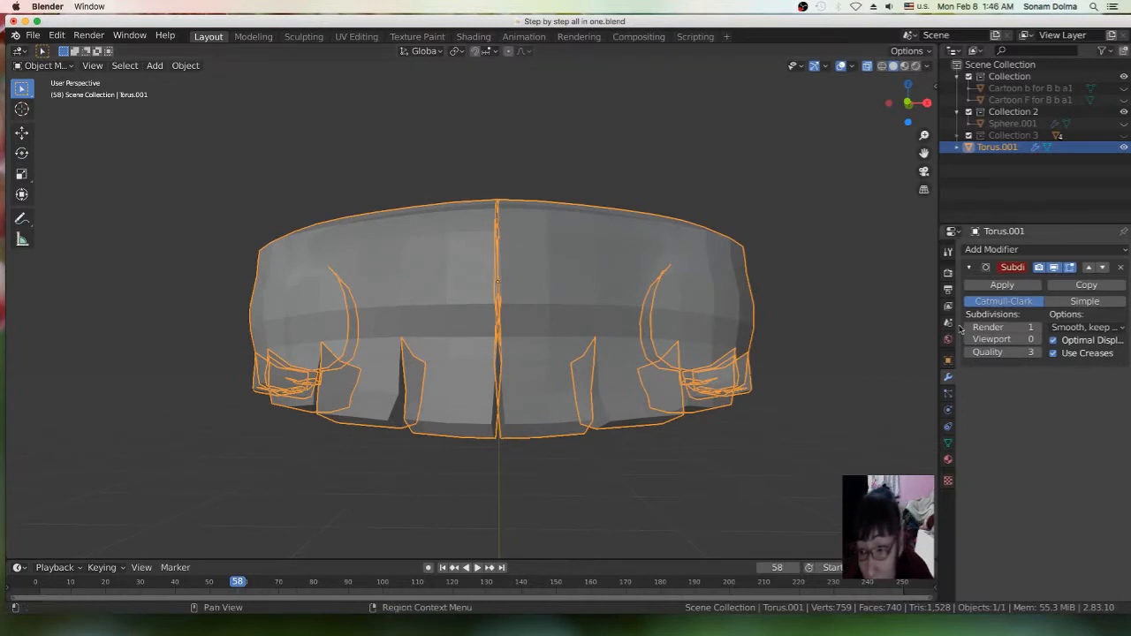
click(1039, 340)
click(1038, 340)
Apply Shade Smooth to the Torus.001 teeth and gum model
middle_drag(530, 285, 537, 260)
right_click(578, 138)
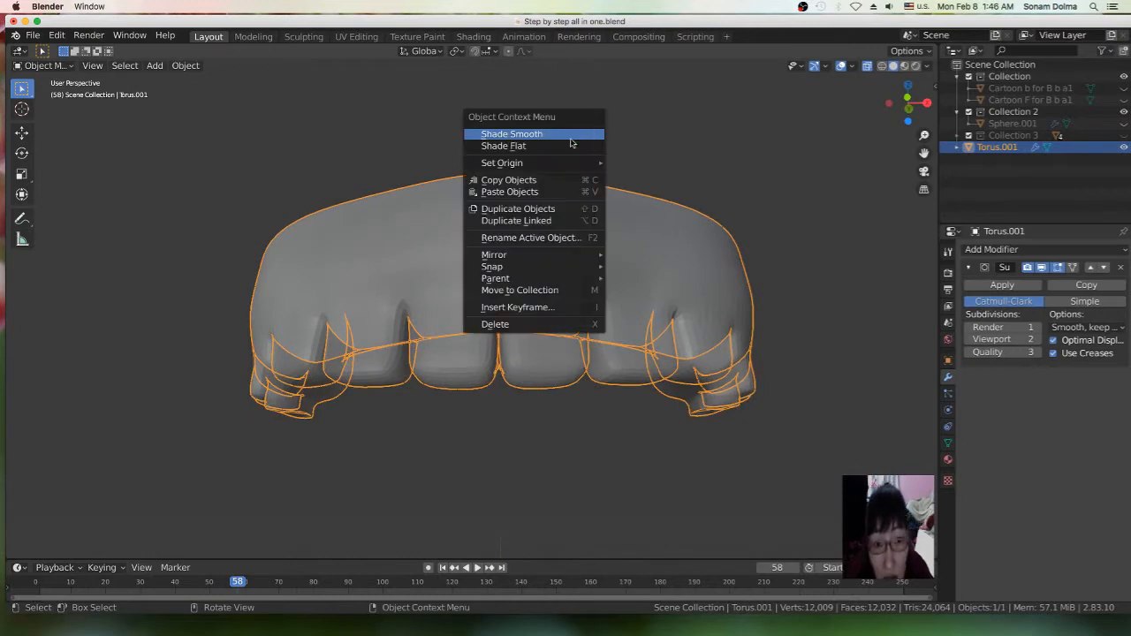
click(569, 140)
middle_drag(594, 272, 569, 299)
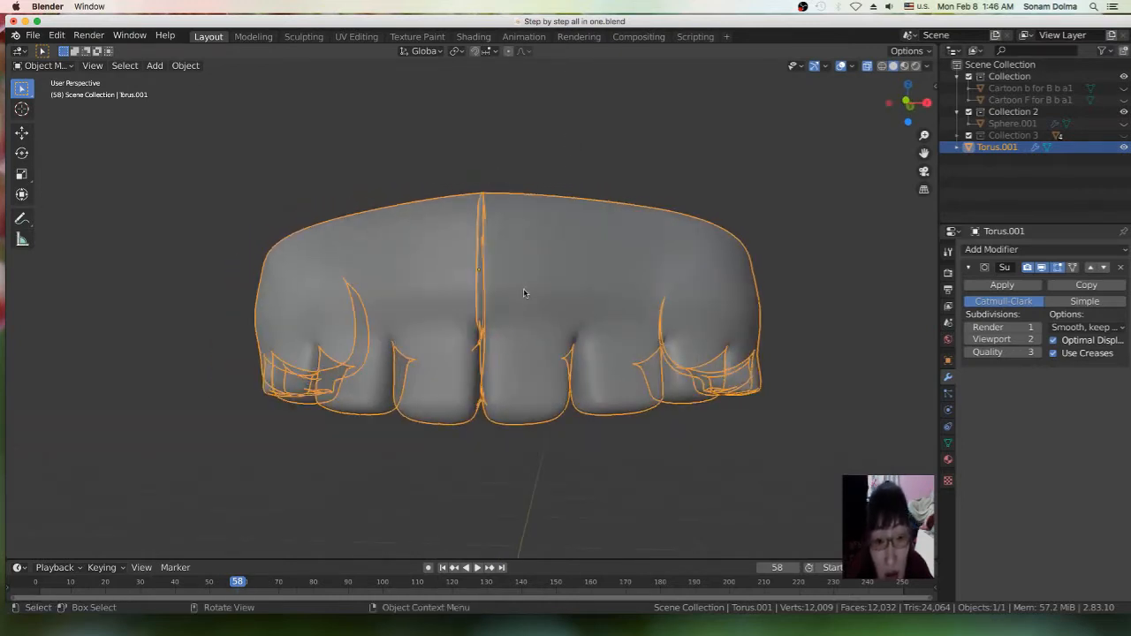
Add a new material to Torus.001 and display the viewport in Material Preview shading
click(43, 65)
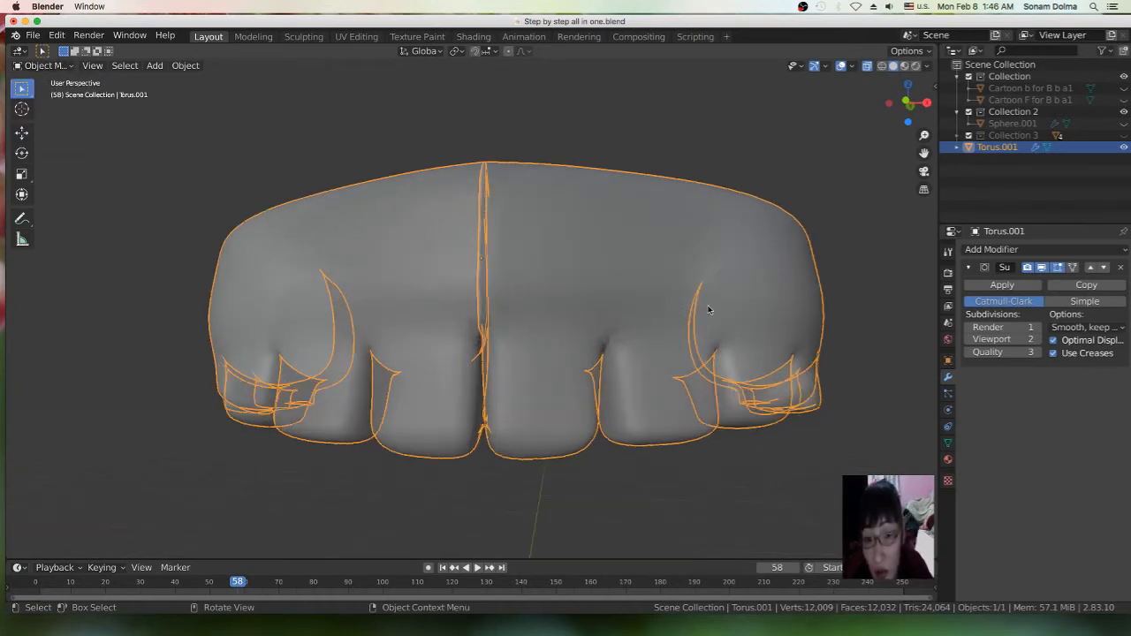
click(949, 461)
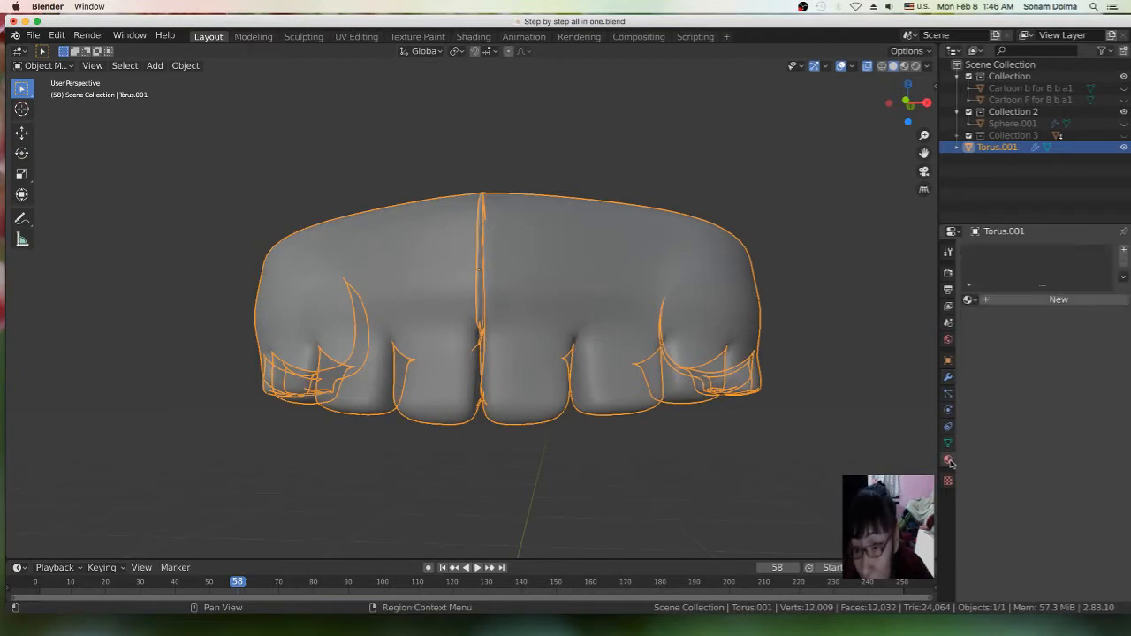
click(1021, 300)
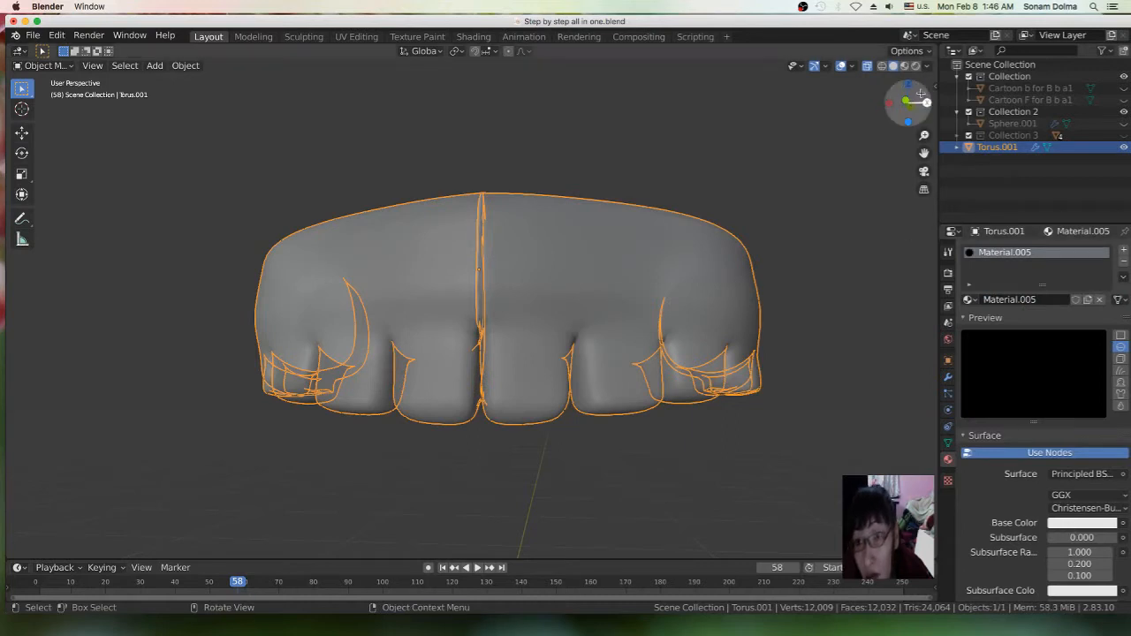
click(893, 66)
middle_drag(537, 272, 584, 283)
scroll(584, 282, down, 2)
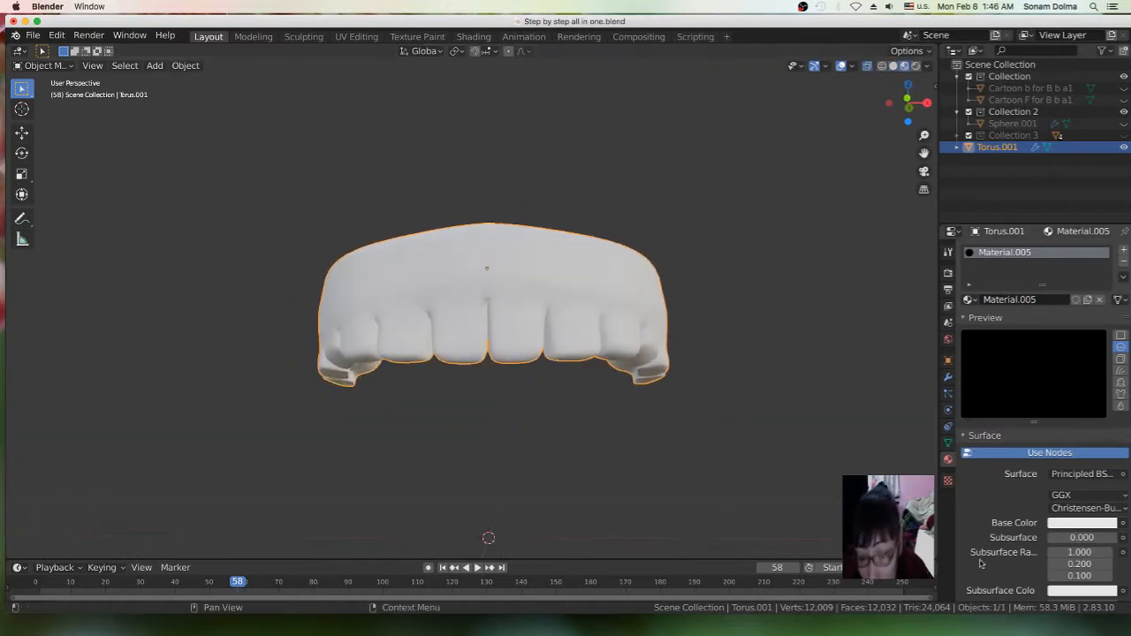
Brighten Material.005 by setting its Base Color value to 0.987 and raising its Subsurface Color to near-pure white
scroll(715, 394, down, 2)
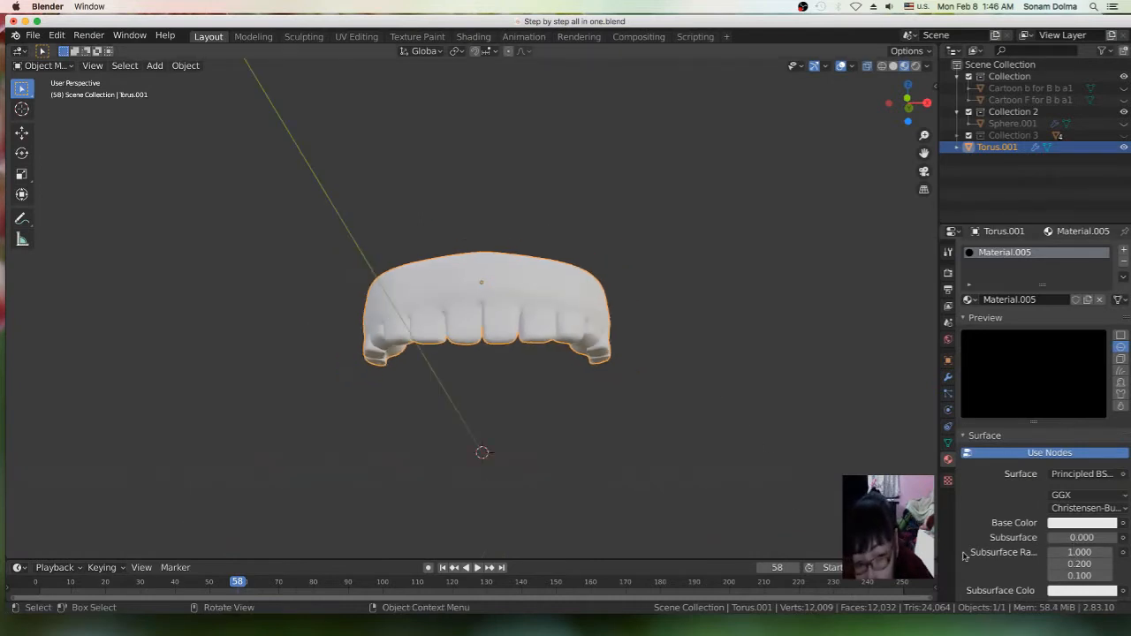
click(1075, 524)
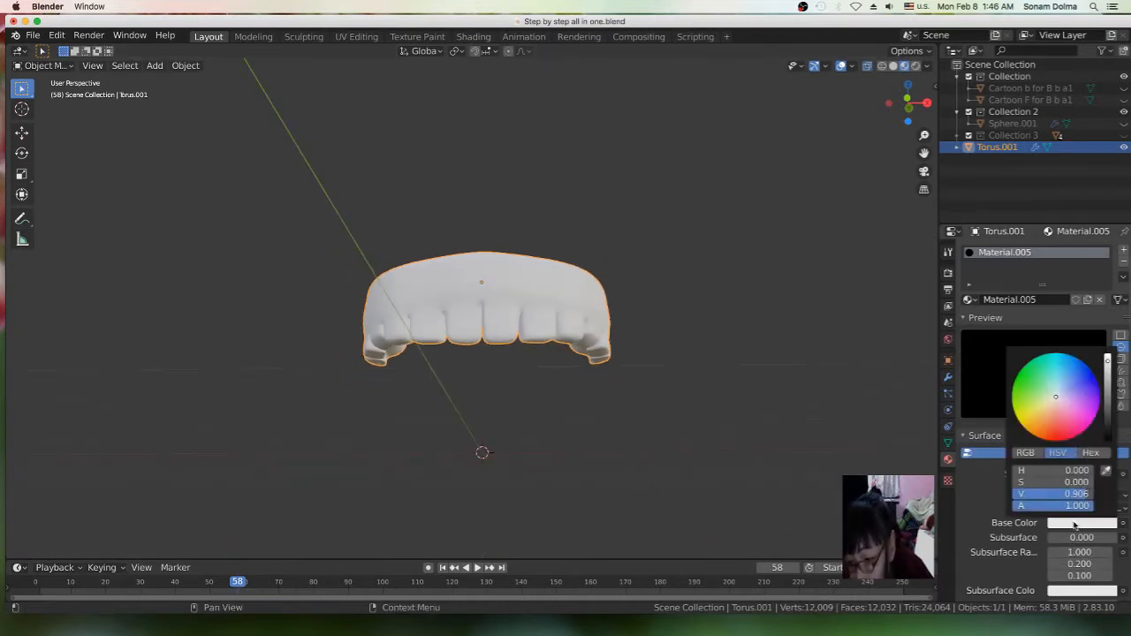
click(1109, 358)
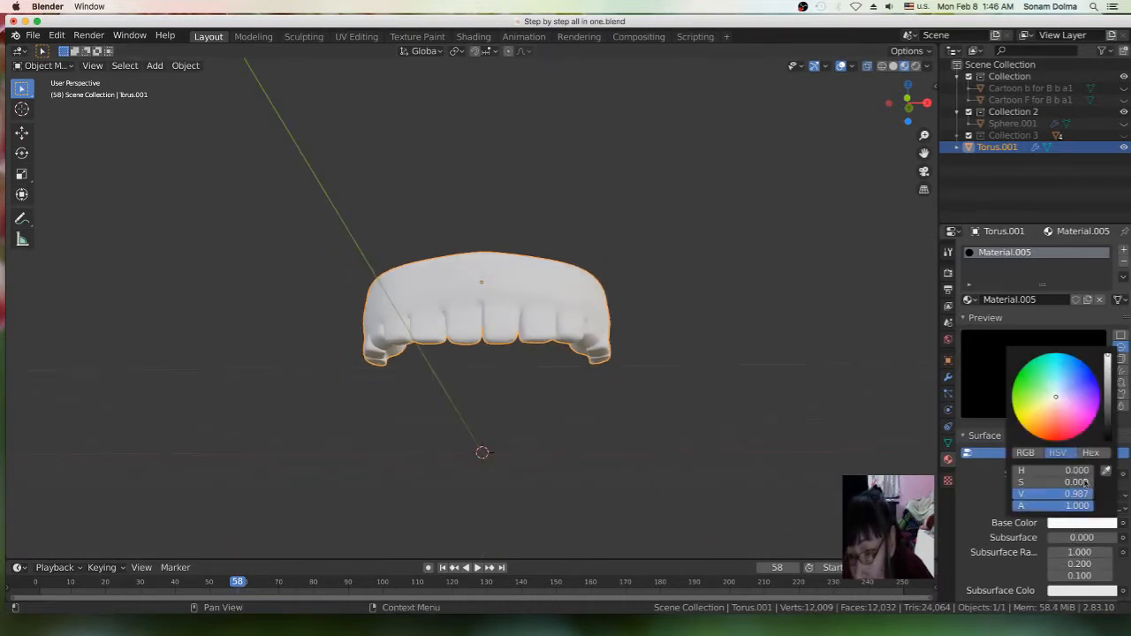
click(1077, 591)
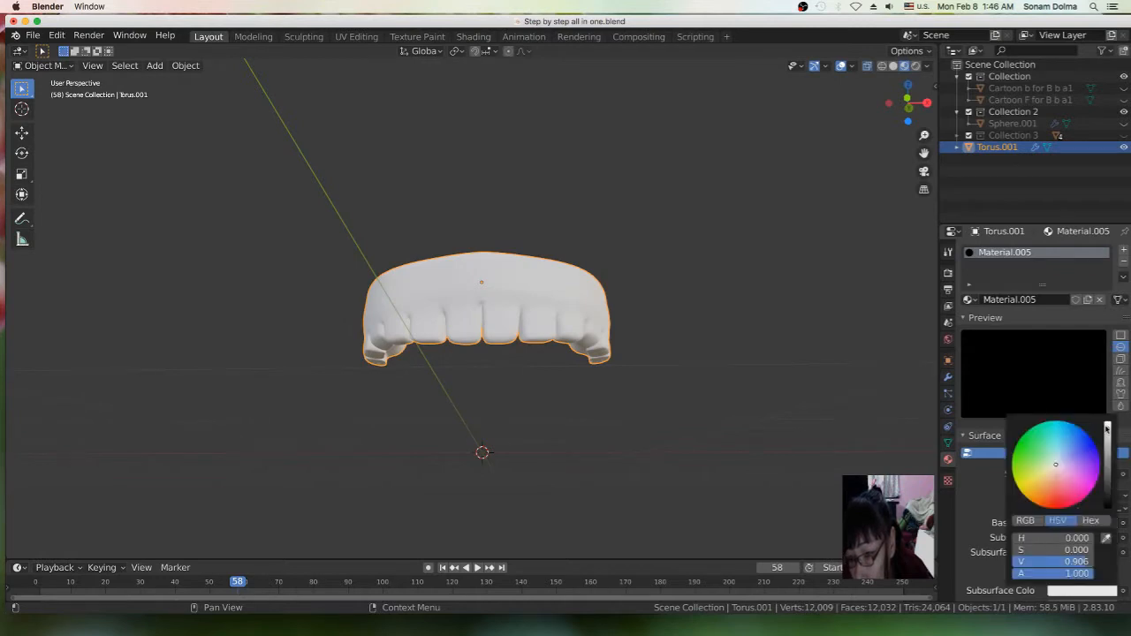
click(1106, 424)
scroll(536, 348, up, 2)
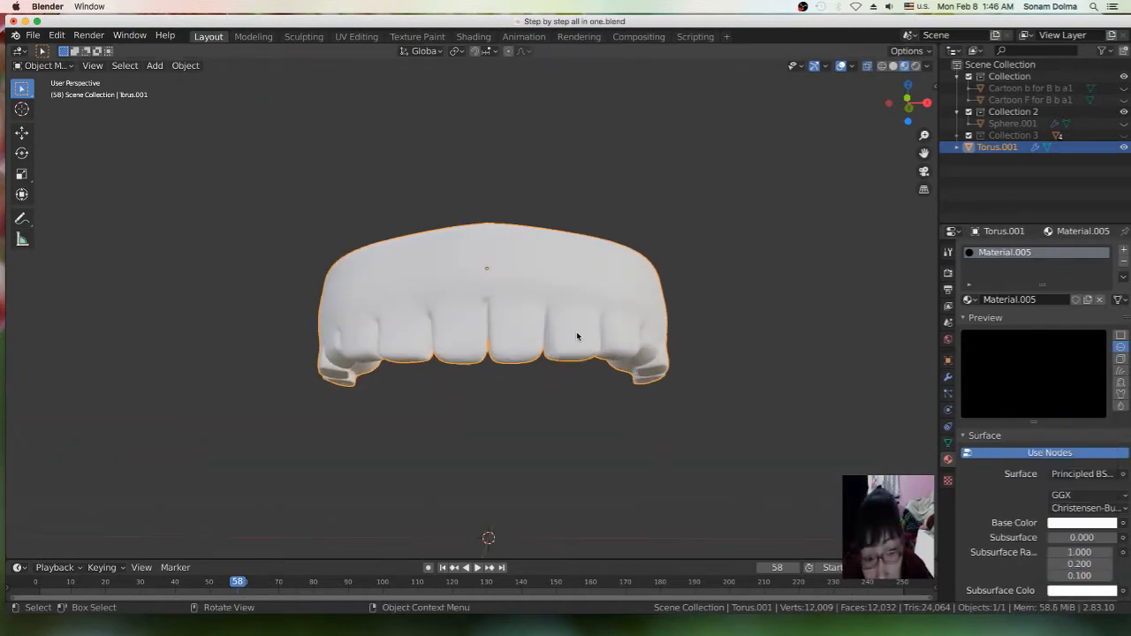
scroll(584, 326, up, 1)
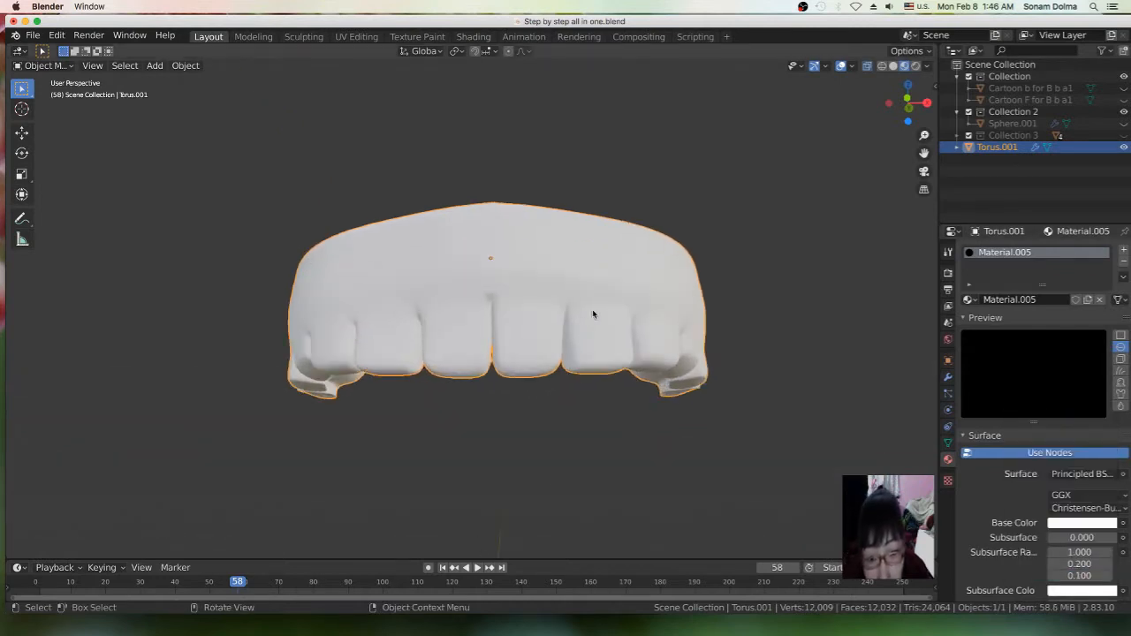
Enter Edit Mode on Torus.001 and select the vertex loop segments along the gumline above the front teeth
click(35, 66)
click(44, 104)
scroll(504, 321, up, 3)
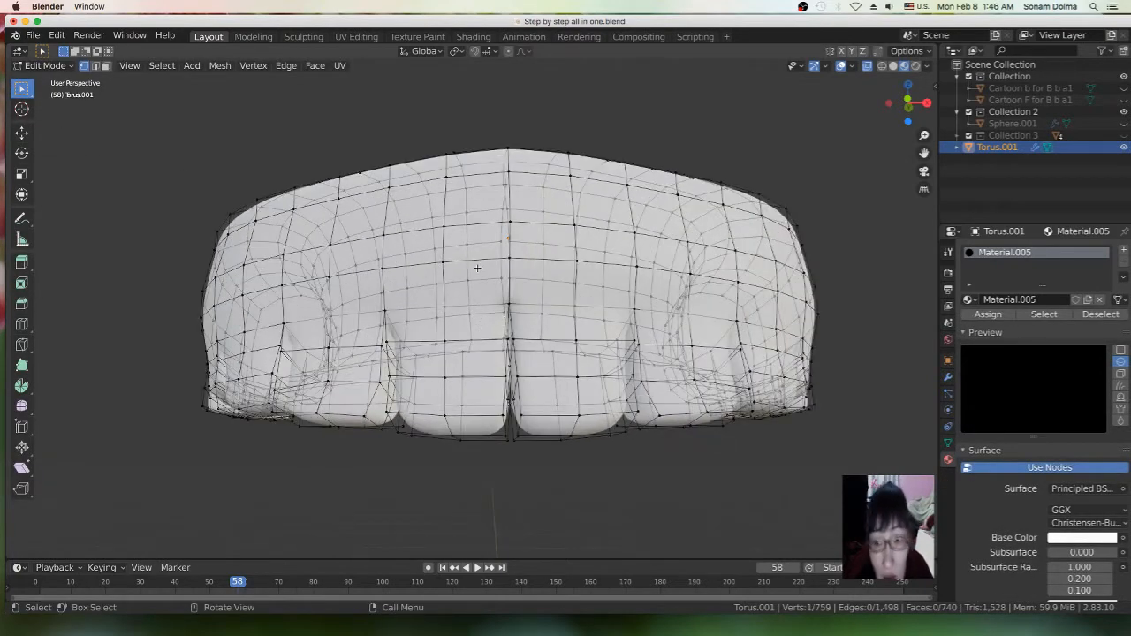
click(868, 66)
middle_drag(620, 275, 634, 311)
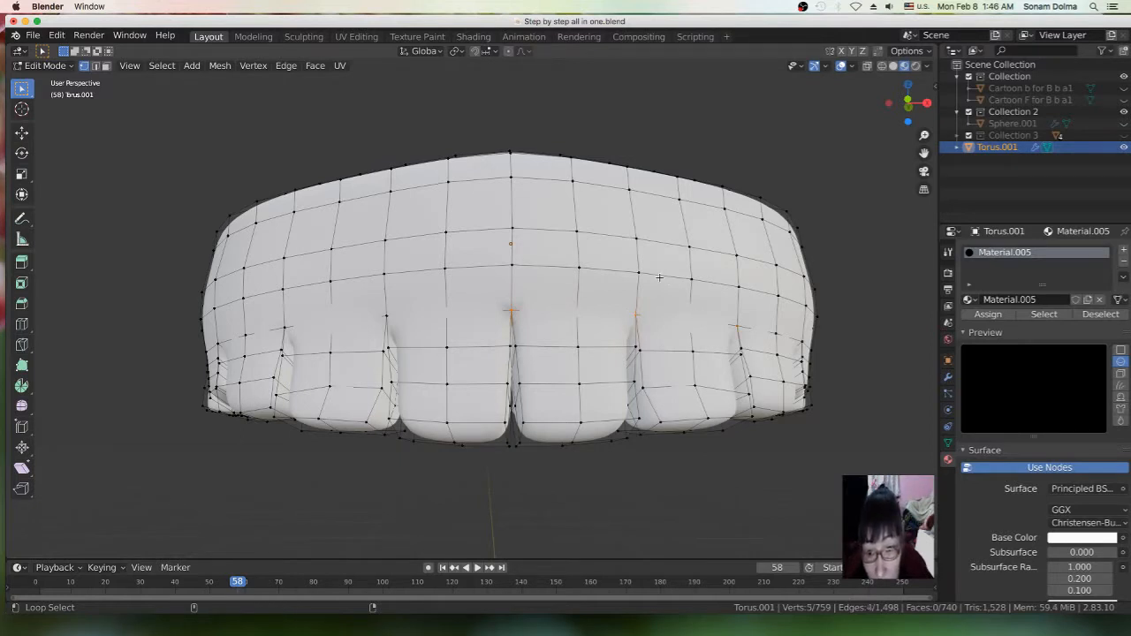
middle_drag(660, 280, 658, 299)
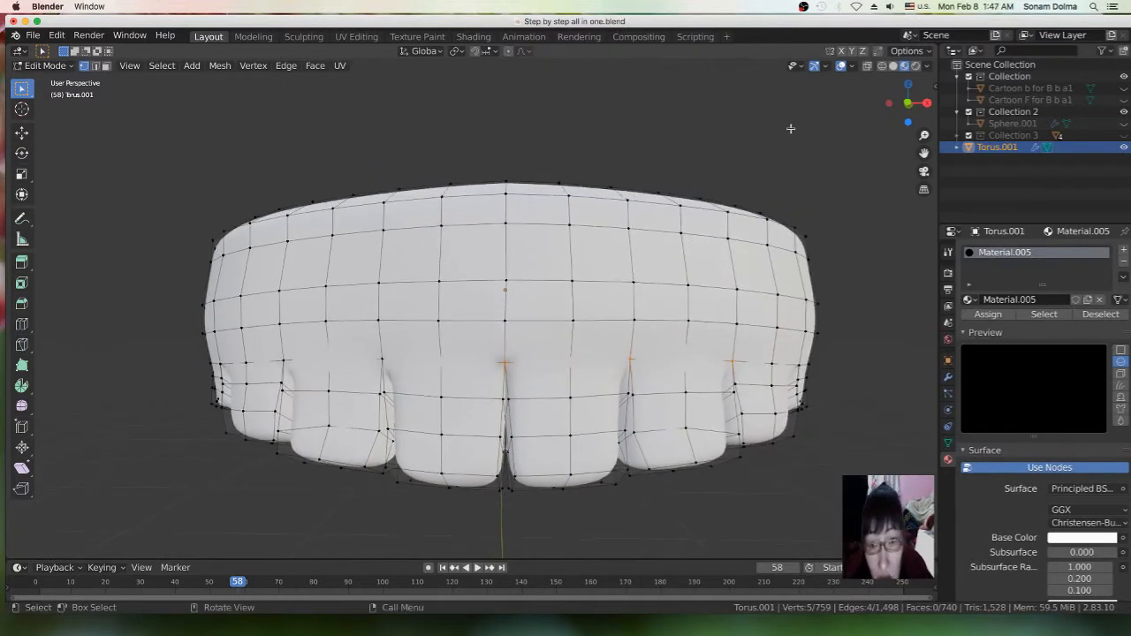
click(866, 66)
right_click(541, 396)
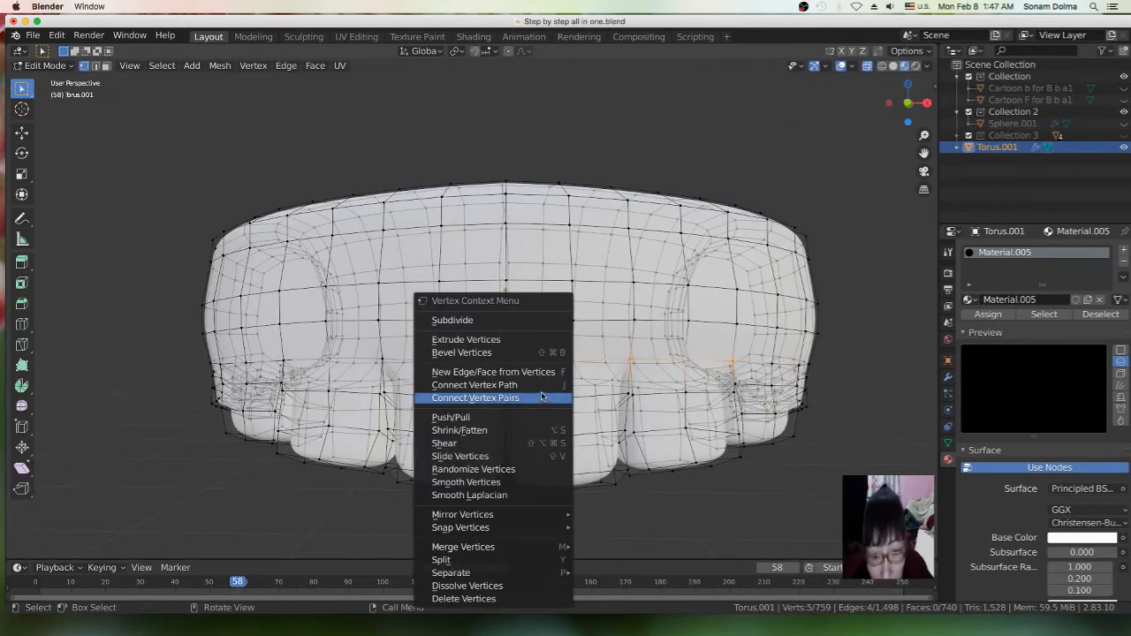
click(545, 394)
Extend the vertex loop selection along the gumline around the side of the arch, undoing the last two unwanted picks
middle_drag(643, 363, 674, 346)
alt+shift+click(673, 345)
alt+shift+click(774, 347)
alt+shift+click(875, 348)
middle_drag(875, 348, 506, 336)
alt+shift+click(443, 318)
alt+shift+click(573, 292)
click(866, 67)
middle_drag(415, 320, 381, 327)
key(super+z)
key(super+z)
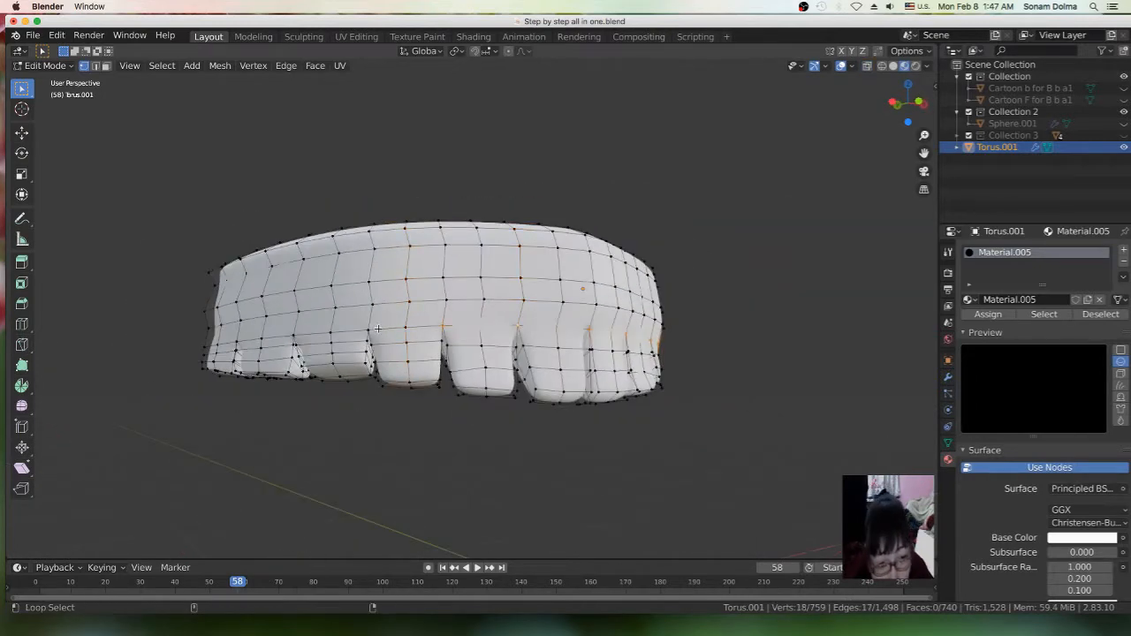
Add the vertex loops running along the inner side of the gum, just above the teeth, to the selection
middle_drag(501, 326, 619, 334)
middle_drag(327, 340, 521, 353)
alt+shift+click(523, 357)
alt+shift+click(470, 345)
alt+shift+click(451, 329)
alt+shift+click(439, 352)
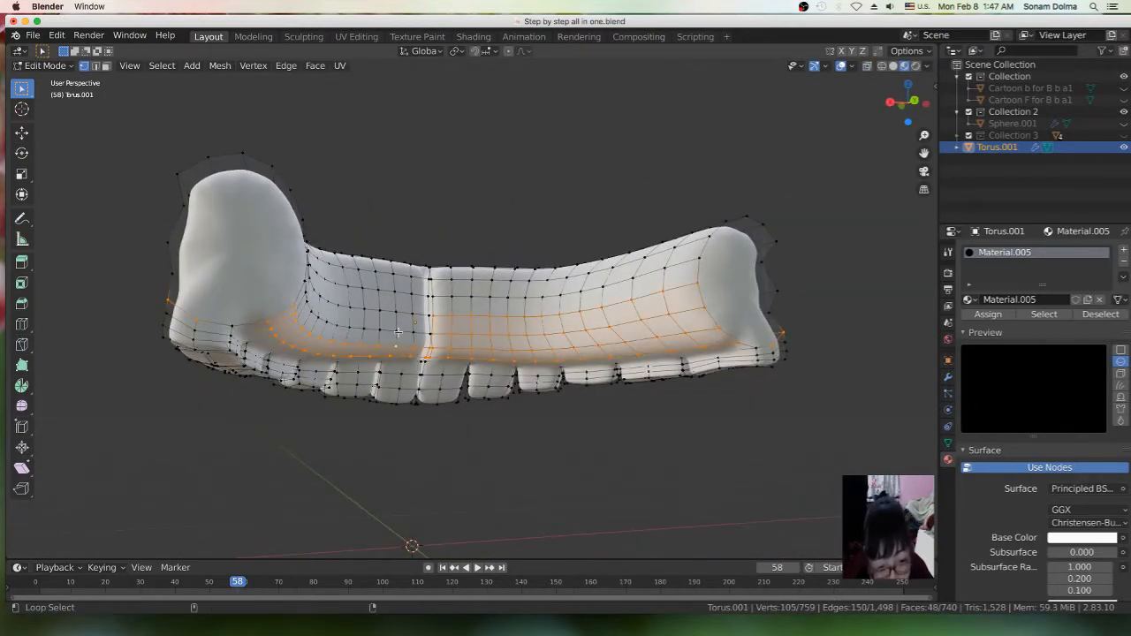
middle_drag(440, 351, 447, 370)
scroll(500, 361, up, 3)
alt+shift+click(522, 419)
middle_drag(523, 419, 316, 409)
middle_drag(574, 398, 629, 446)
Switch to face selection and add the inner gum wall's face loops on one side of the centre seam, undoing an unwanted selection
key(3)
alt+shift+click(212, 389)
alt+shift+click(618, 379)
alt+shift+click(535, 333)
alt+click(548, 314)
click(56, 35)
click(70, 50)
alt+shift+click(522, 309)
alt+shift+click(540, 235)
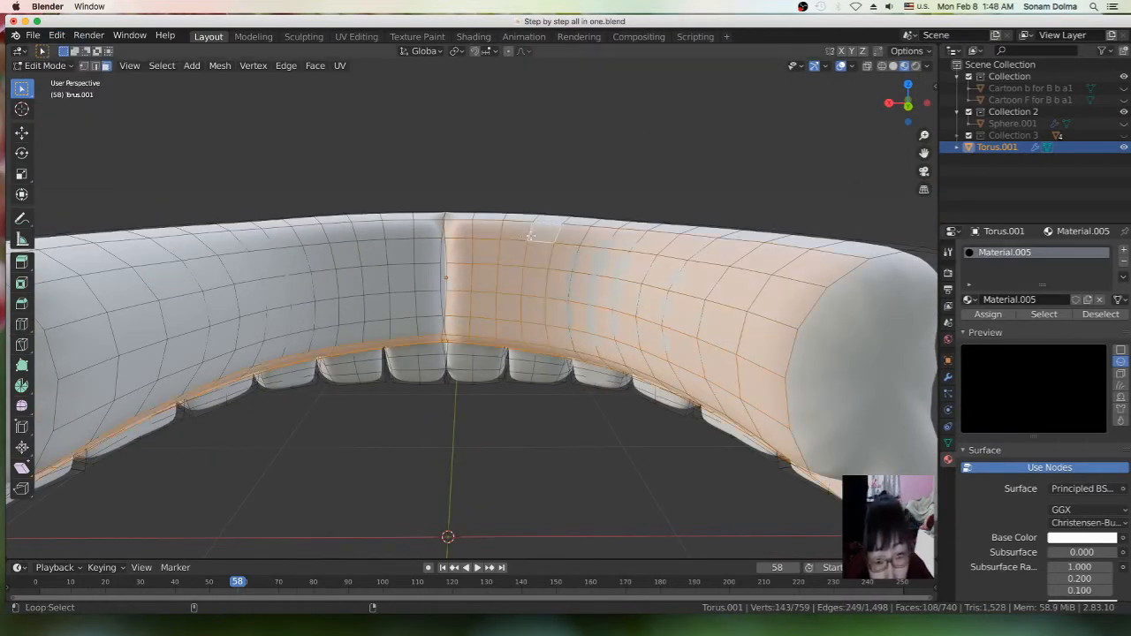
Add the inner gum wall's face loops on the opposite side of the centre seam to the selection
alt+shift+click(426, 303)
alt+shift+click(427, 249)
alt+shift+click(427, 228)
alt+shift+click(424, 325)
Add the gum's remaining outer and upper face loops so that the whole gum down to the tooth line is selected
middle_drag(829, 357, 442, 310)
alt+shift+click(621, 316)
alt+shift+click(411, 273)
alt+shift+click(412, 227)
alt+shift+click(411, 182)
middle_drag(411, 182, 589, 351)
alt+shift+click(568, 392)
alt+shift+click(572, 374)
alt+shift+click(457, 368)
alt+shift+click(447, 352)
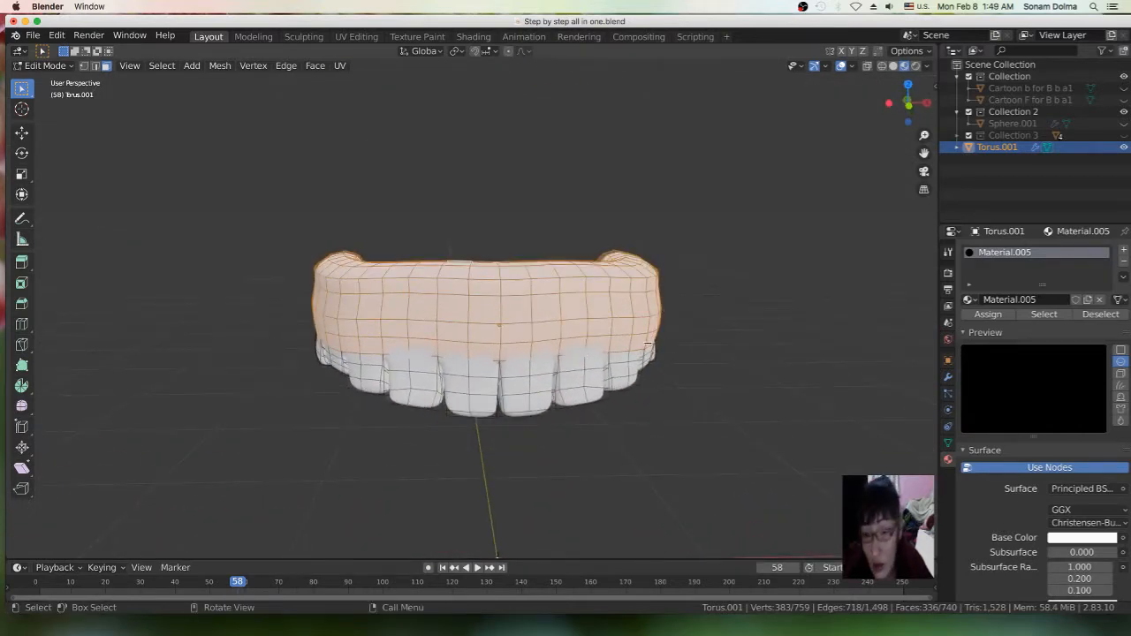
Add a second material slot to Torus.001, assign it to the selected gum faces and create a new material in it
click(1124, 250)
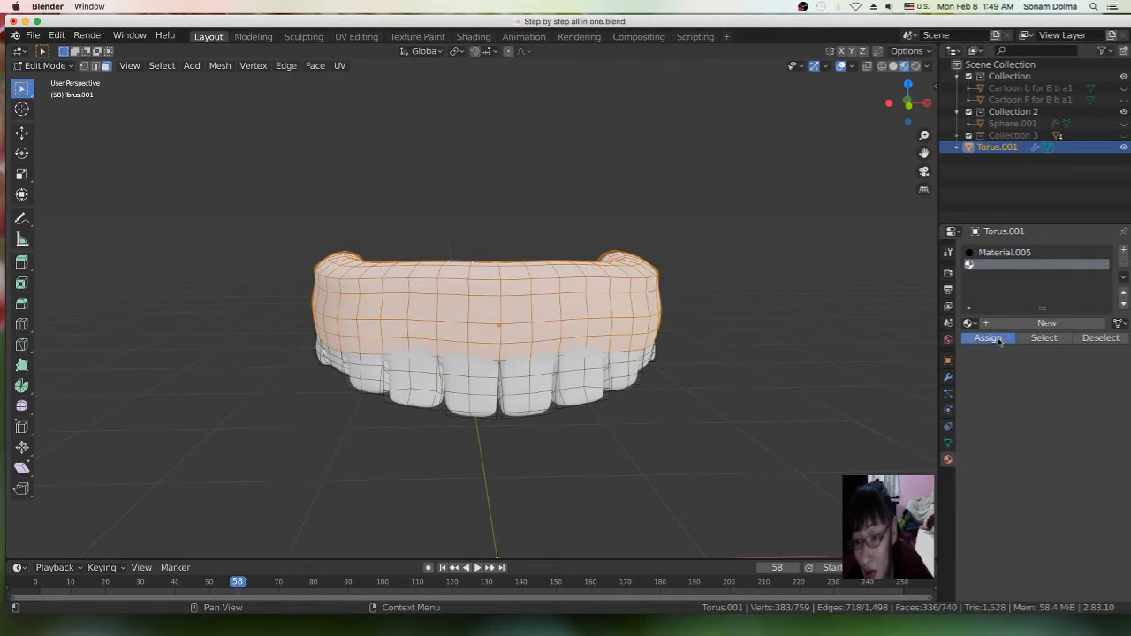
click(1038, 324)
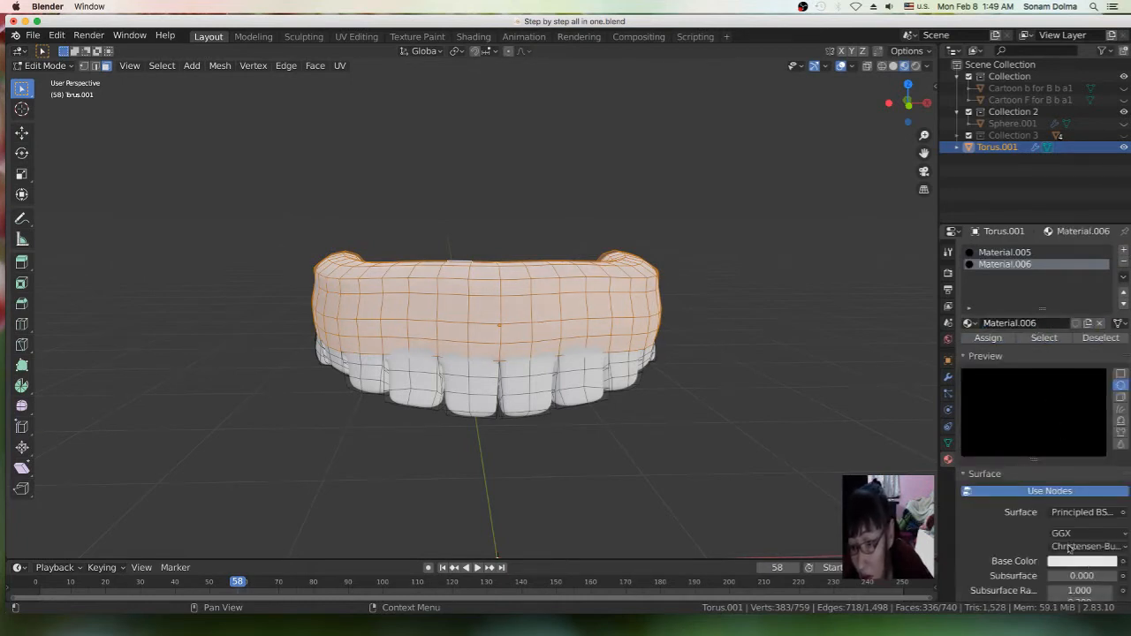
Set the gum material's Base Color to a dark red with hue 0.023 and saturation 0.647, and copy it to Subsurface Color
scroll(1076, 553, down, 5)
click(1076, 375)
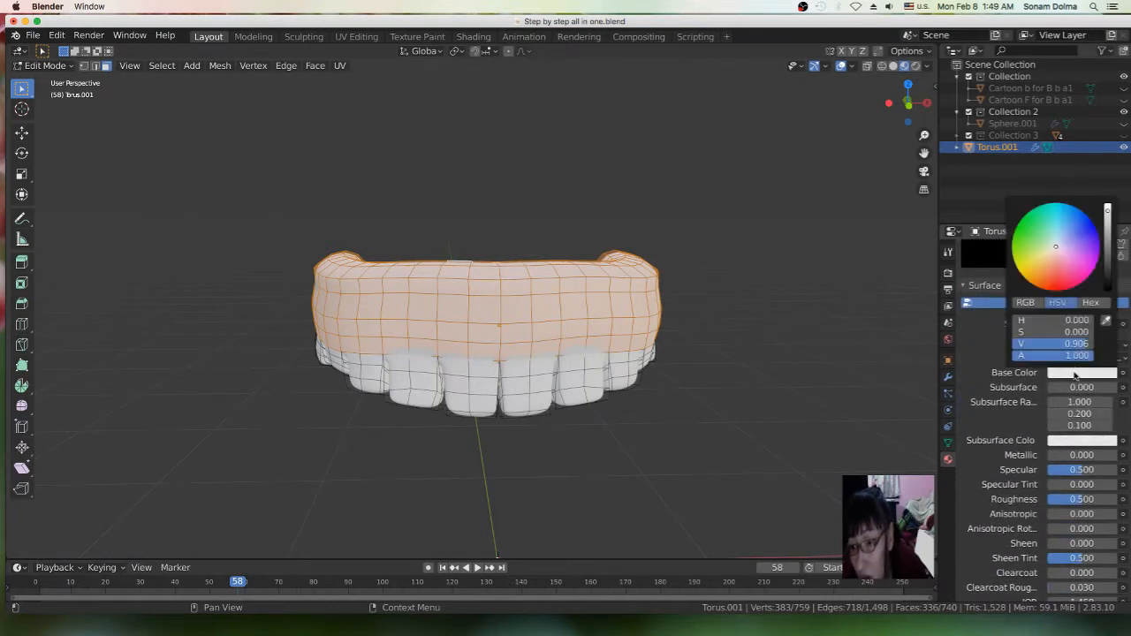
drag(1056, 252, 1054, 276)
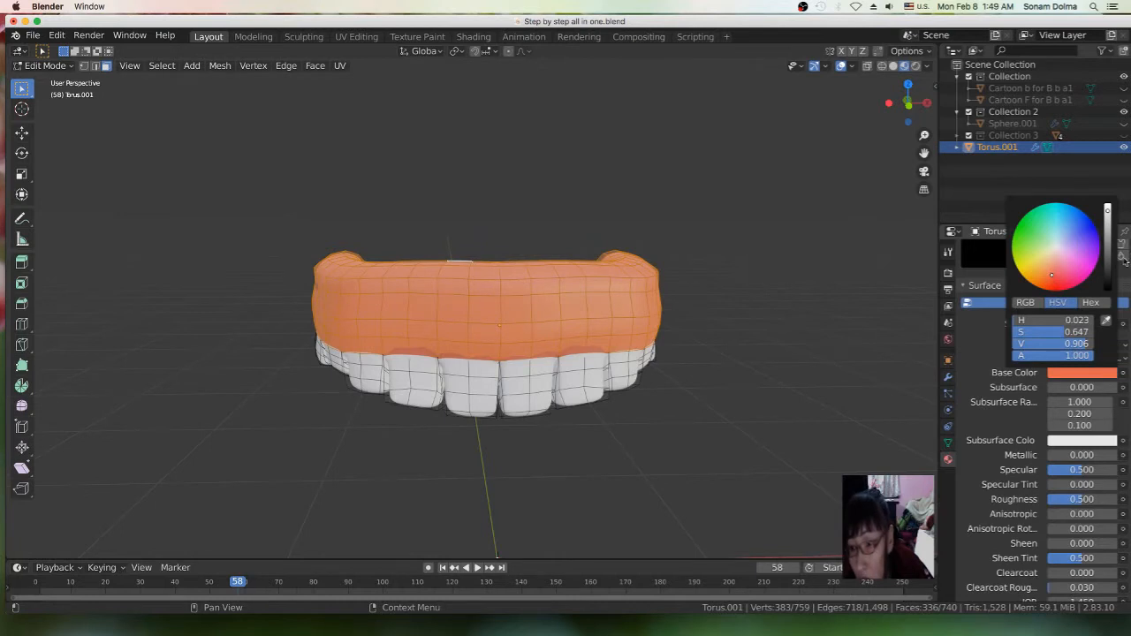
click(1110, 244)
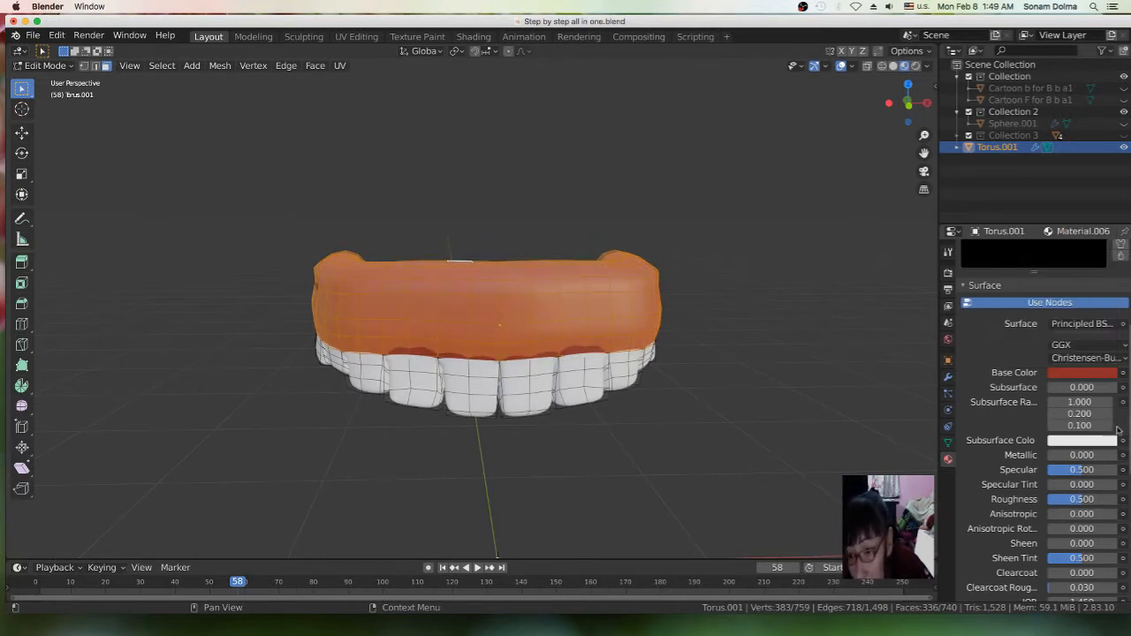
drag(1080, 373, 1082, 441)
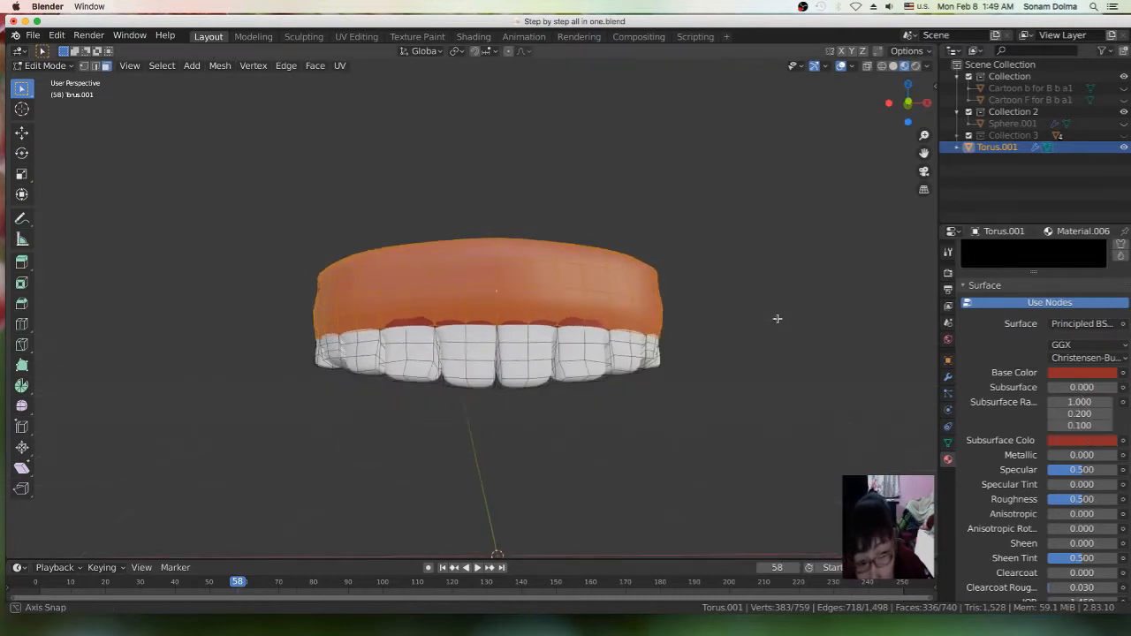
Move individual mesh elements along the gumline around the arch to even out the border between gum and teeth
scroll(711, 334, up, 2)
middle_drag(630, 337, 666, 326)
click(333, 288)
key(g)
click(385, 305)
middle_drag(696, 287, 551, 298)
key(g)
click(434, 283)
click(610, 260)
key(g)
click(616, 257)
Select the outer gumline face loop and scale it up to about 1.02
alt+click(560, 268)
alt+click(560, 272)
key(s)
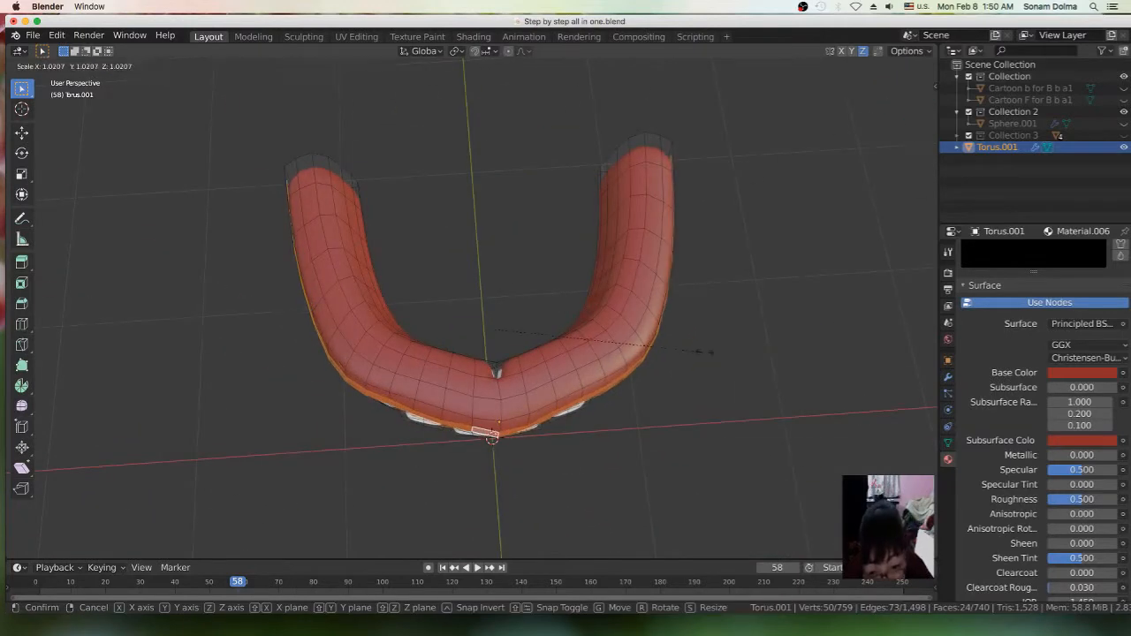
click(706, 352)
click(569, 402)
Switch to vertex selection and reposition a vertex on the front gumline
click(84, 67)
click(575, 415)
key(g)
click(387, 405)
middle_drag(387, 405, 599, 314)
Move gumline vertices within the horizontal plane, keeping their height locked along Z
click(599, 315)
scroll(600, 315, down, 1)
key(g)
key(shift+z)
click(613, 326)
key(g)
key(shift+z)
click(540, 318)
Working from below the arch, move the outer edge vertices of the front teeth on one side of the centre seam
middle_drag(370, 325, 574, 265)
key(g)
click(506, 302)
scroll(575, 265, up, 4)
key(g)
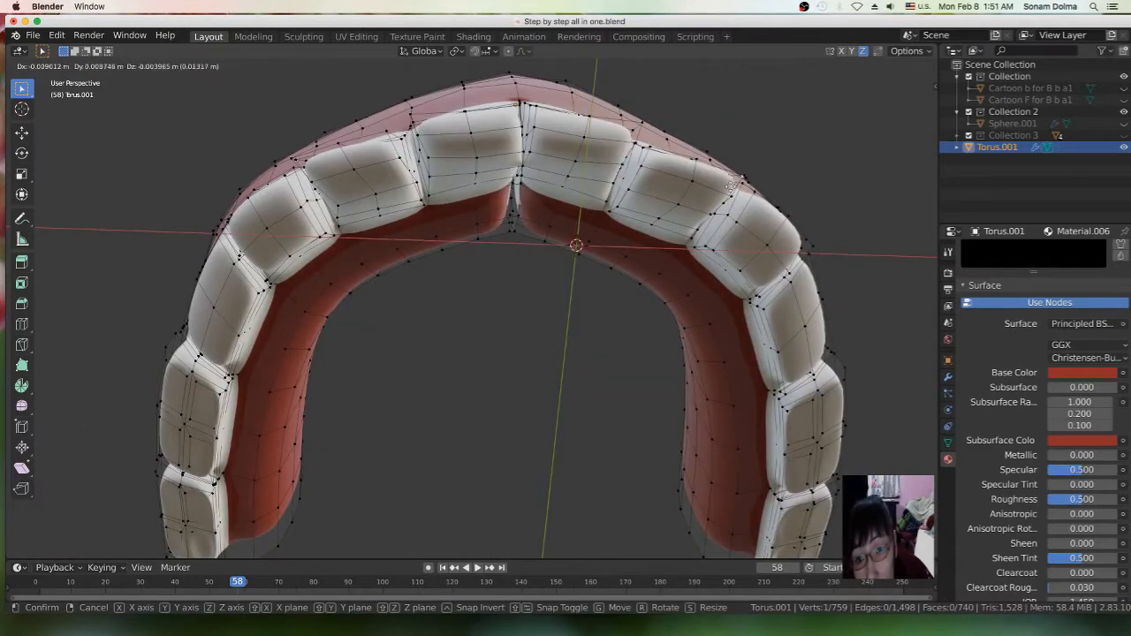
click(665, 168)
key(g)
click(618, 173)
key(g)
click(610, 191)
Move the matching outer edge vertices of the front teeth on the other side of the centre seam, seen from below
key(g)
click(497, 176)
key(g)
click(437, 168)
click(413, 119)
key(g)
click(424, 133)
click(420, 137)
key(g)
click(427, 151)
Adjust a vertex near the front centre and move the central incisor's outer lower corner by about -0.014 m X and 0.005 m Z
middle_drag(427, 150, 537, 380)
click(502, 212)
key(g)
click(497, 219)
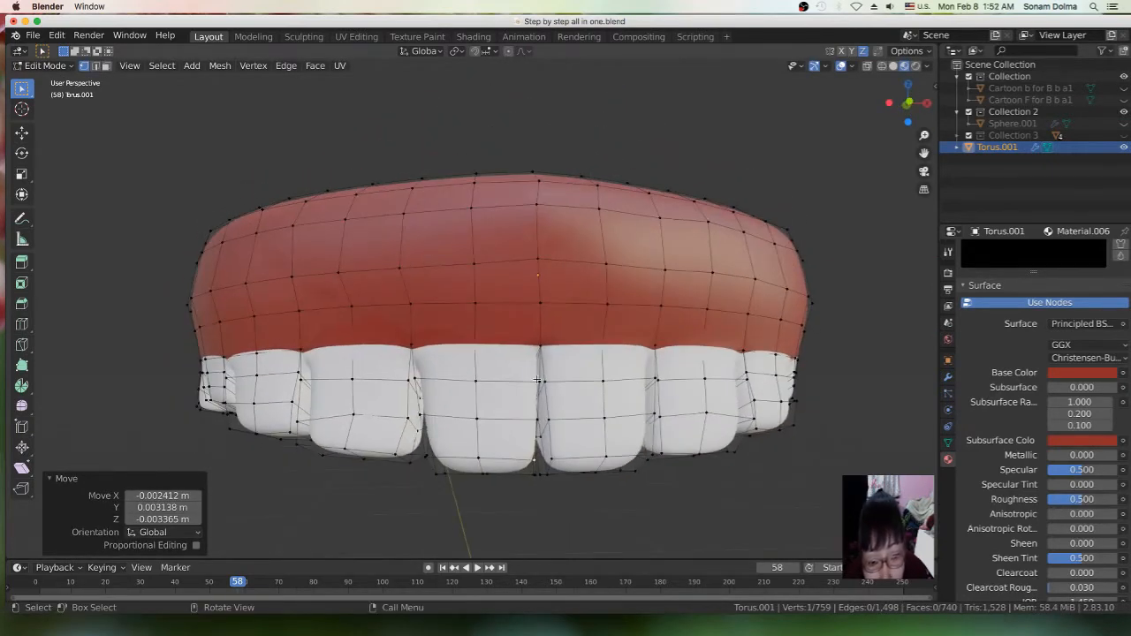
click(434, 468)
key(g)
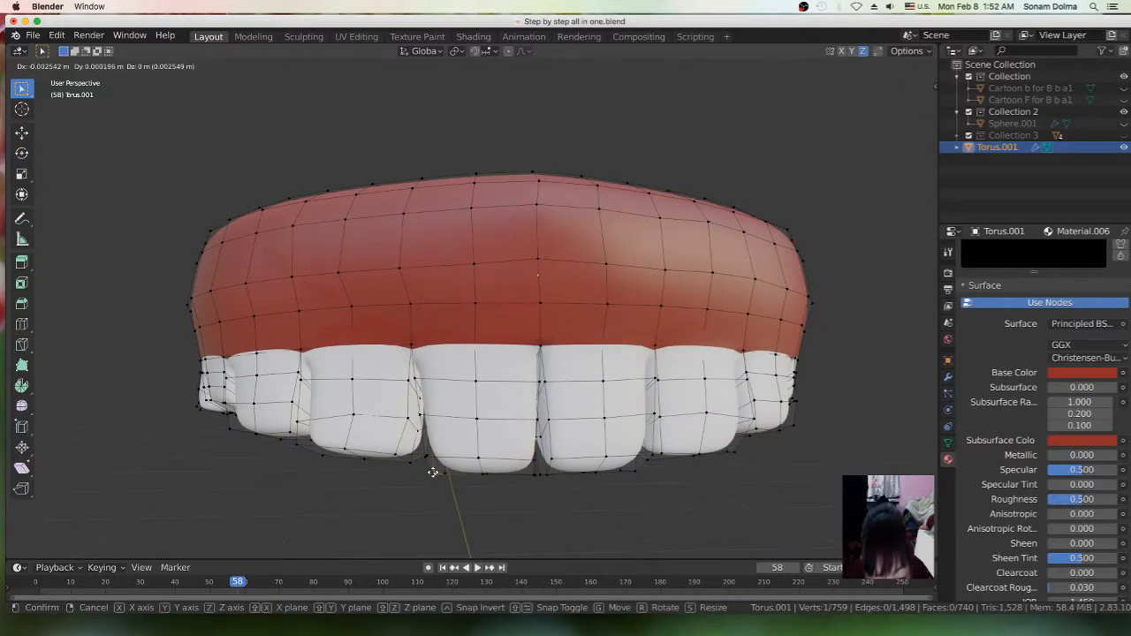
click(430, 469)
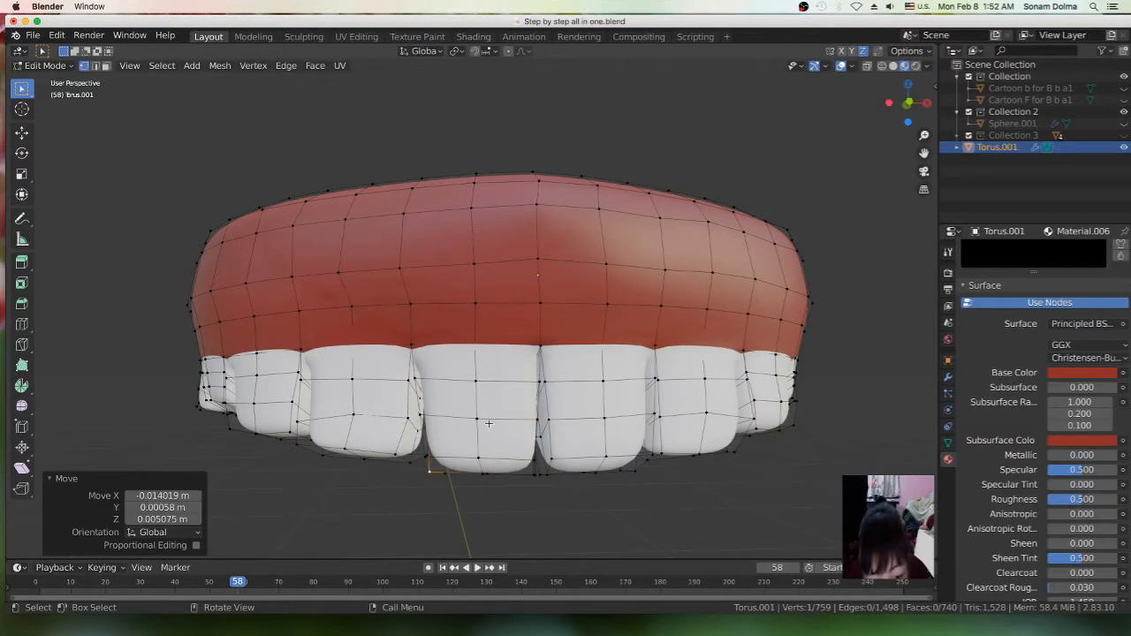
Move the outer lower corner and bottom middle vertices of the same central incisor to shape its biting edge
middle_drag(481, 416, 508, 359)
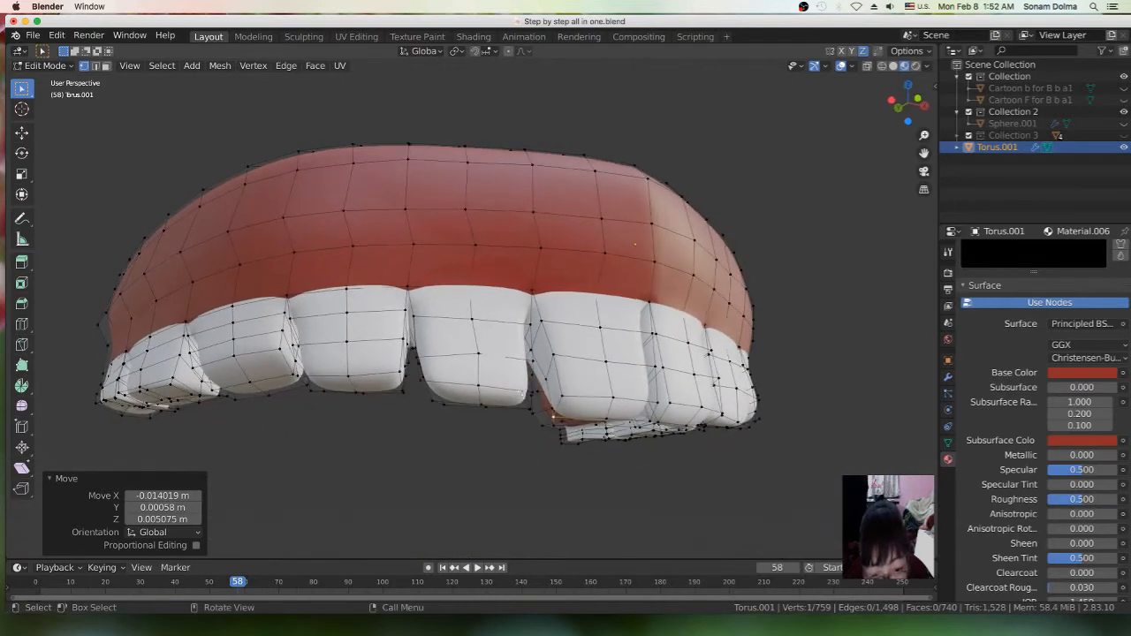
click(421, 381)
key(g)
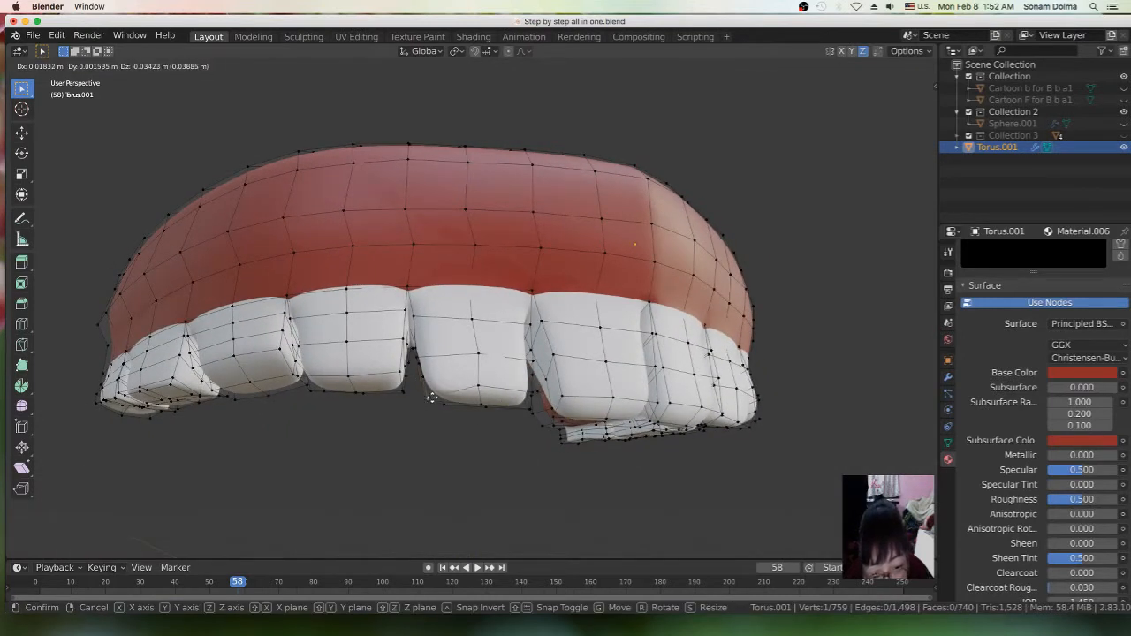
click(480, 394)
key(g)
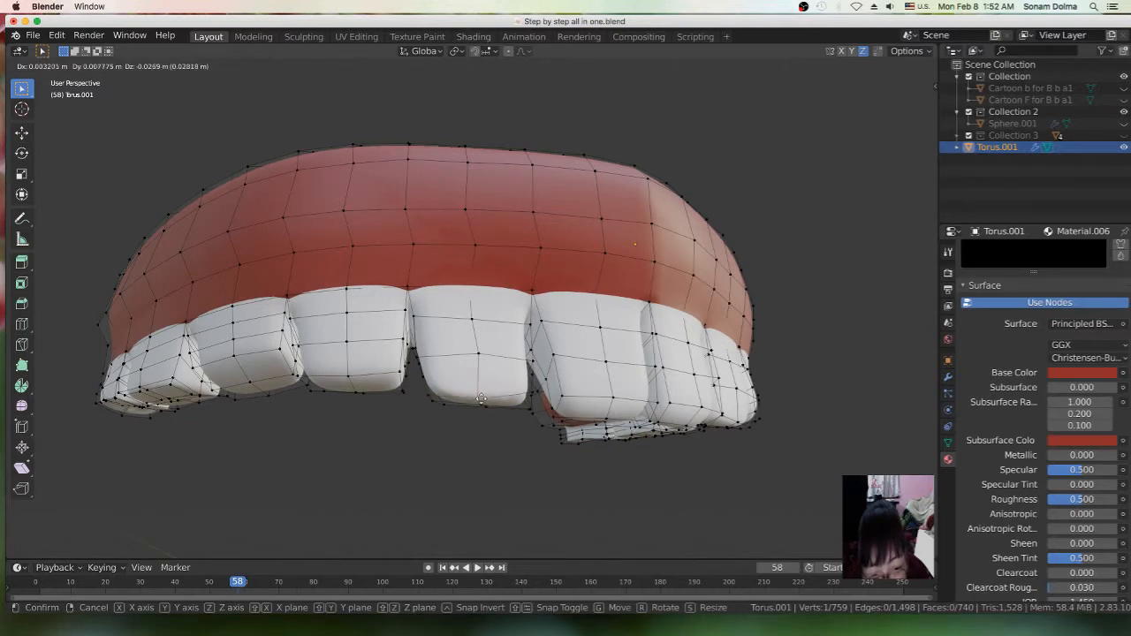
click(483, 399)
Move the lower corner vertices of the central incisor beside the centre gap to round that corner
key(g)
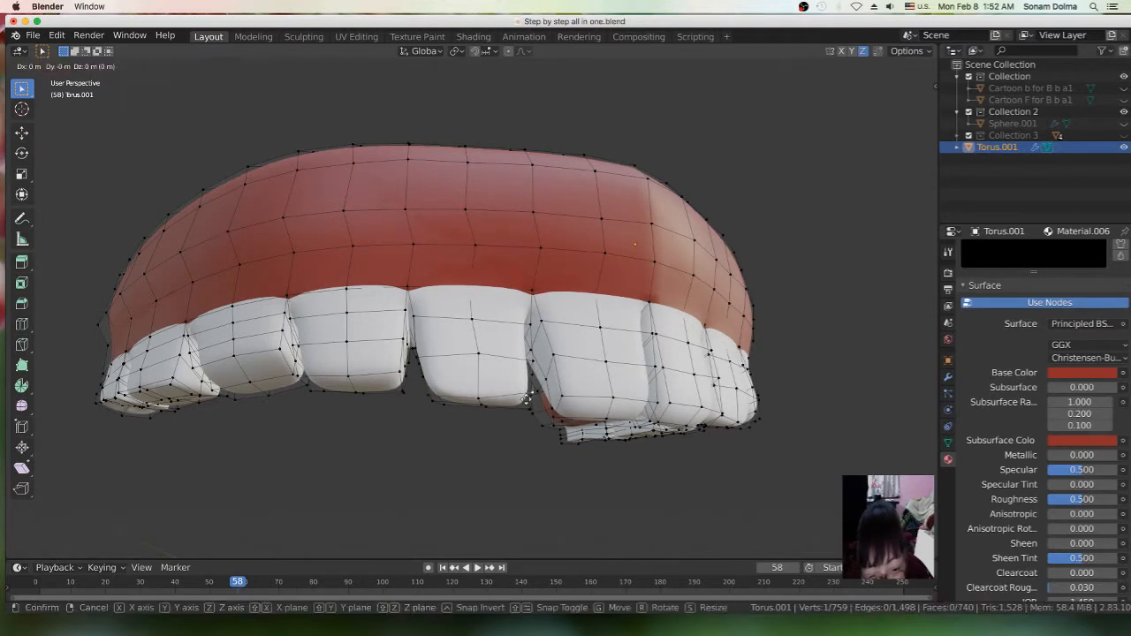
click(528, 400)
key(g)
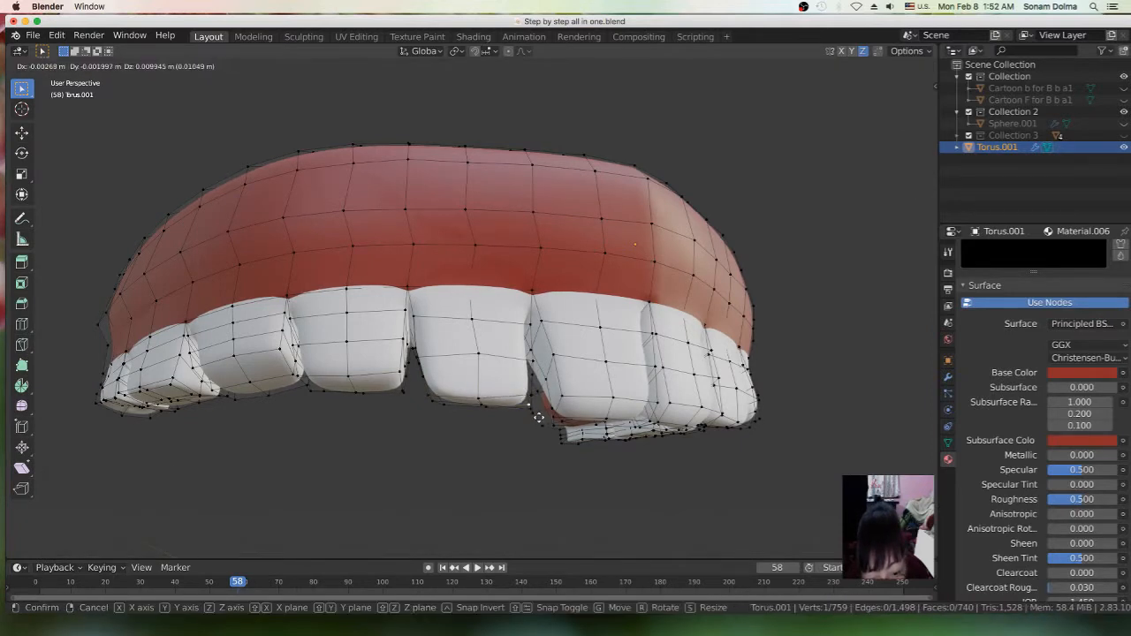
click(539, 416)
key(g)
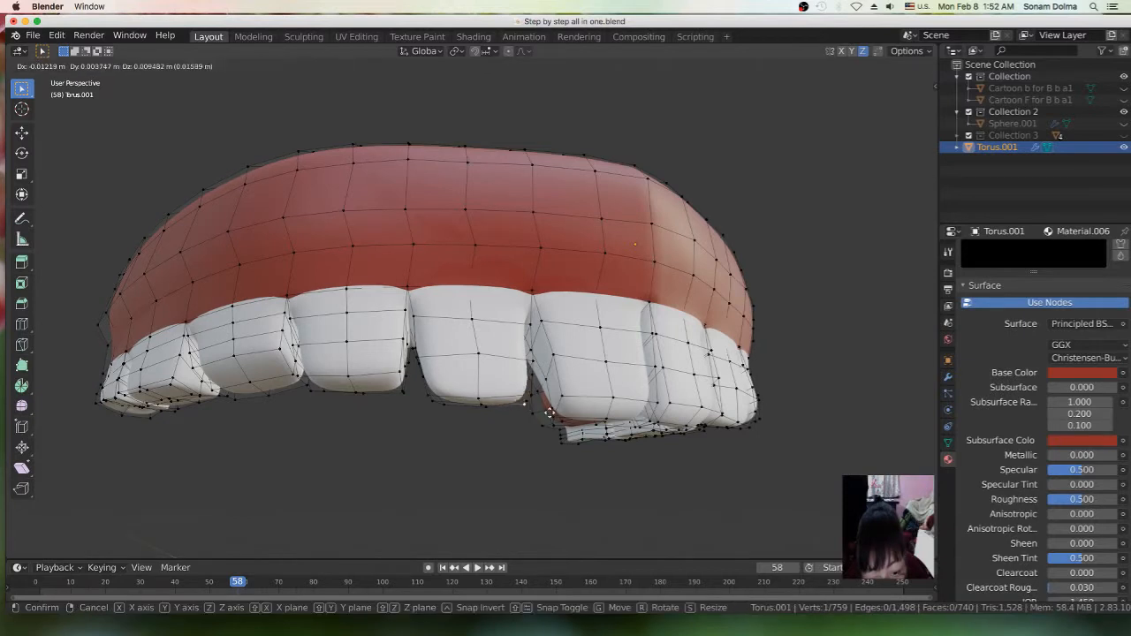
click(567, 409)
Refine the central incisor's bottom edge by moving its outer corner vertices and the lower vertex beside the centre gap
middle_drag(566, 409, 478, 448)
key(g)
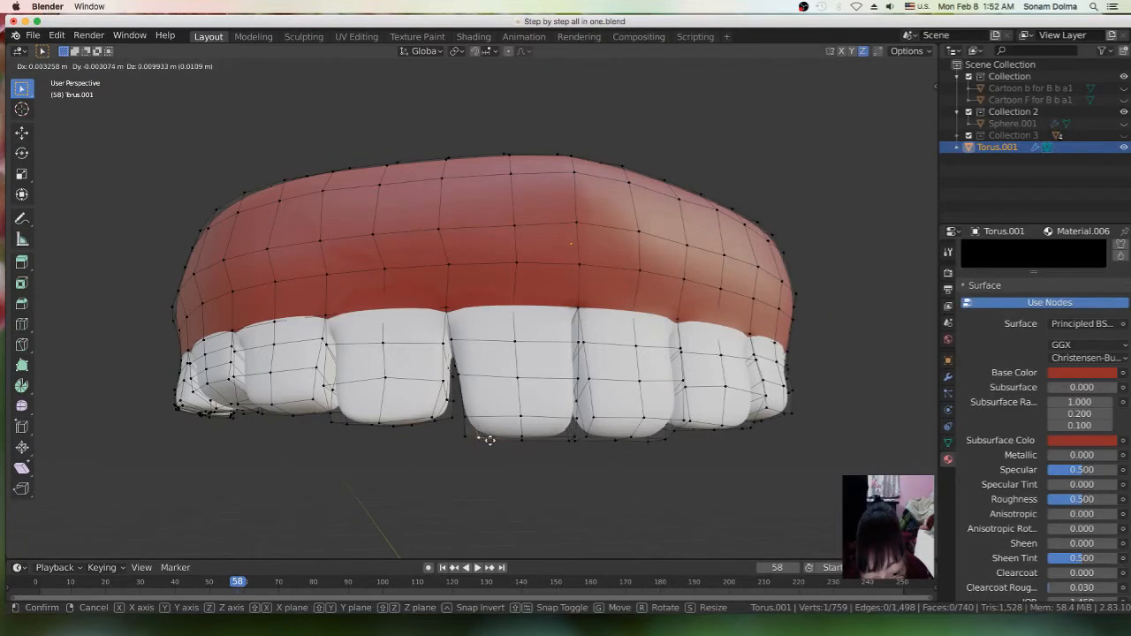
click(489, 438)
key(g)
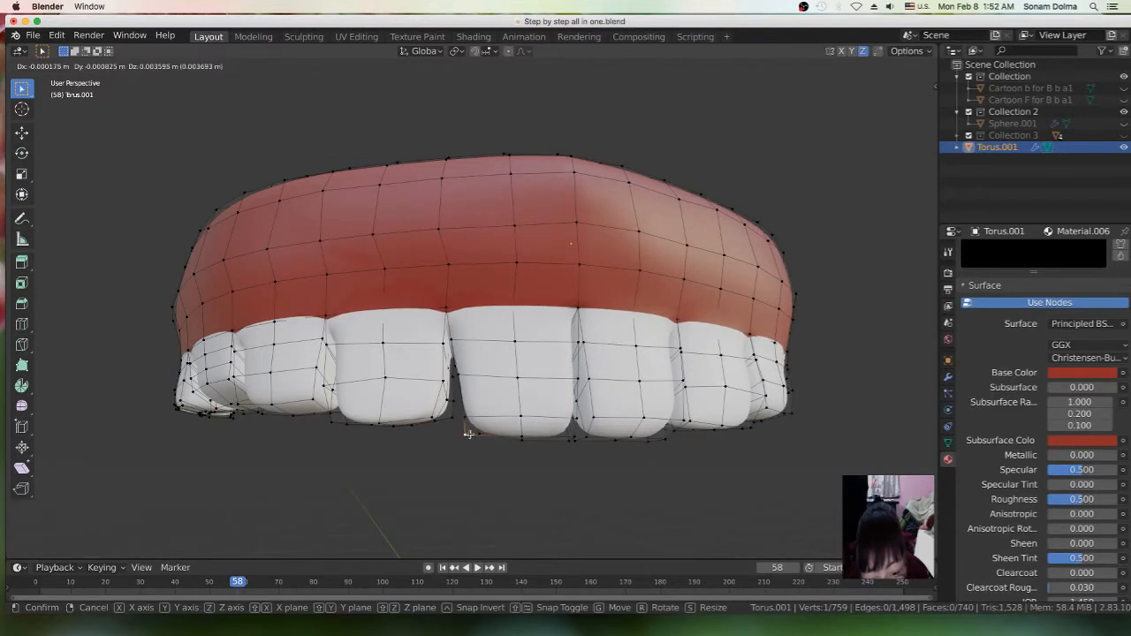
click(469, 434)
key(g)
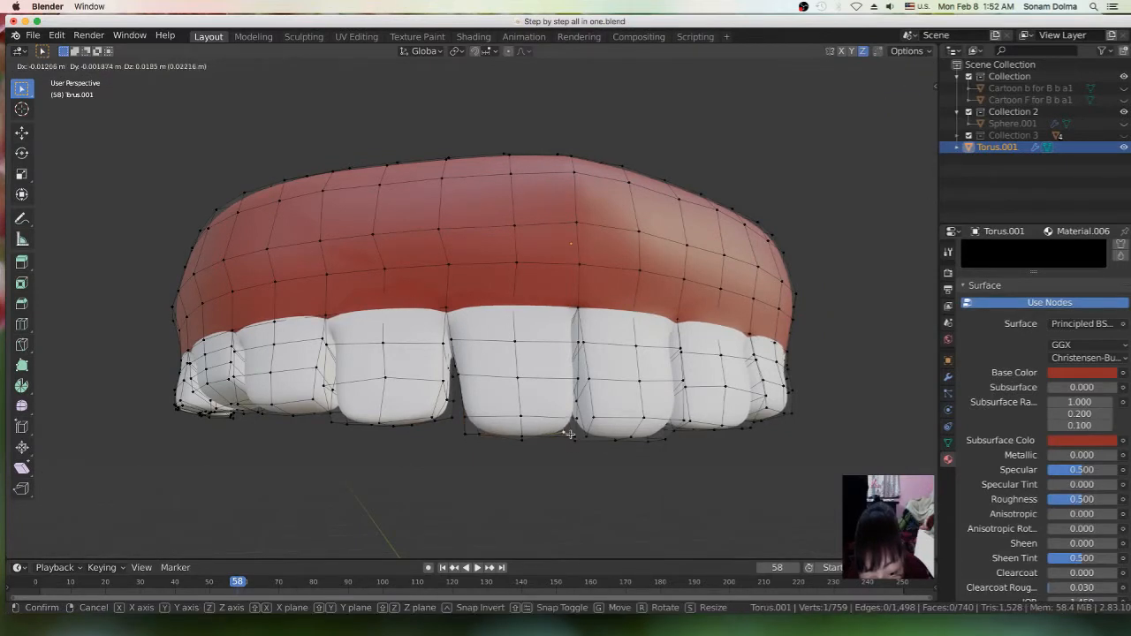
click(573, 437)
middle_drag(573, 436, 484, 454)
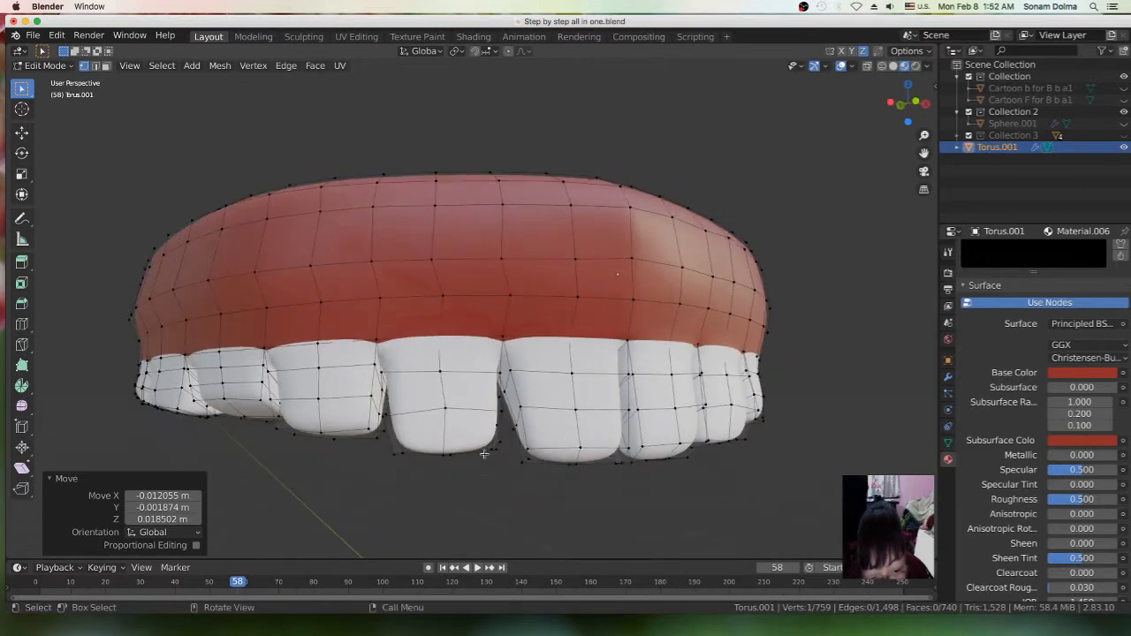
Adjust a vertex on the central incisor's outer side and try to slide a vertex along its bottom edge
key(g)
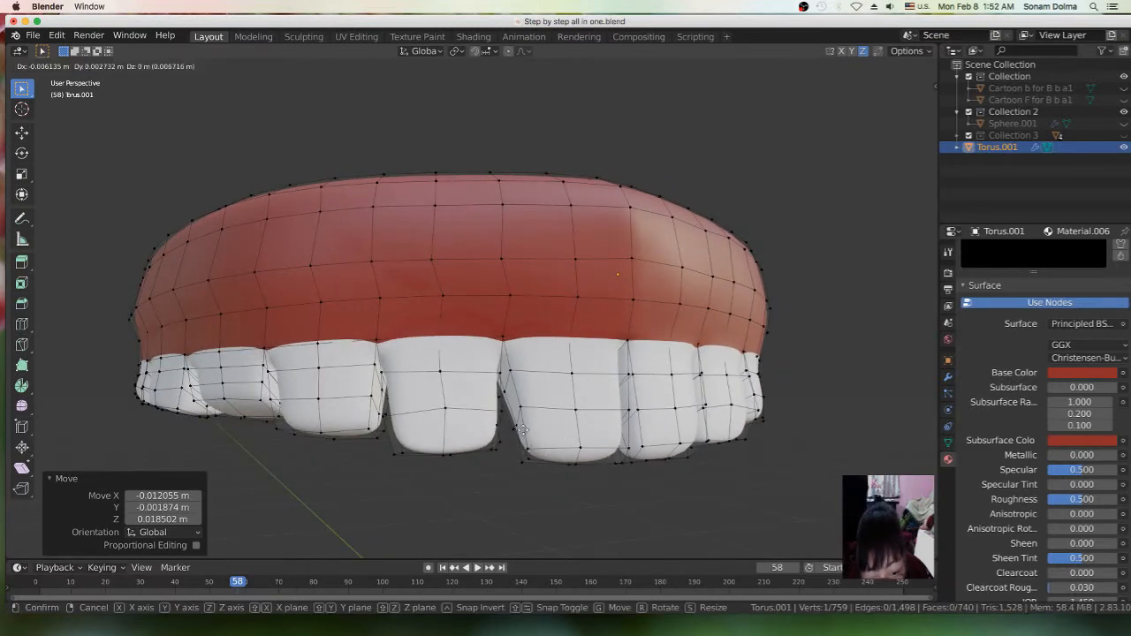
key(g)
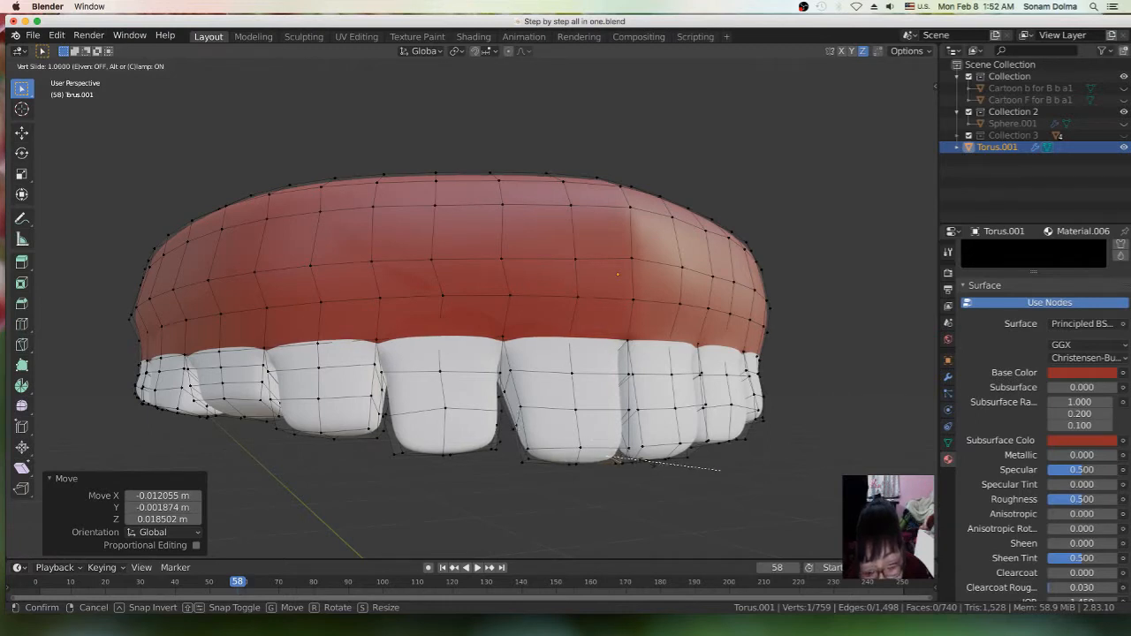
click(647, 463)
click(522, 424)
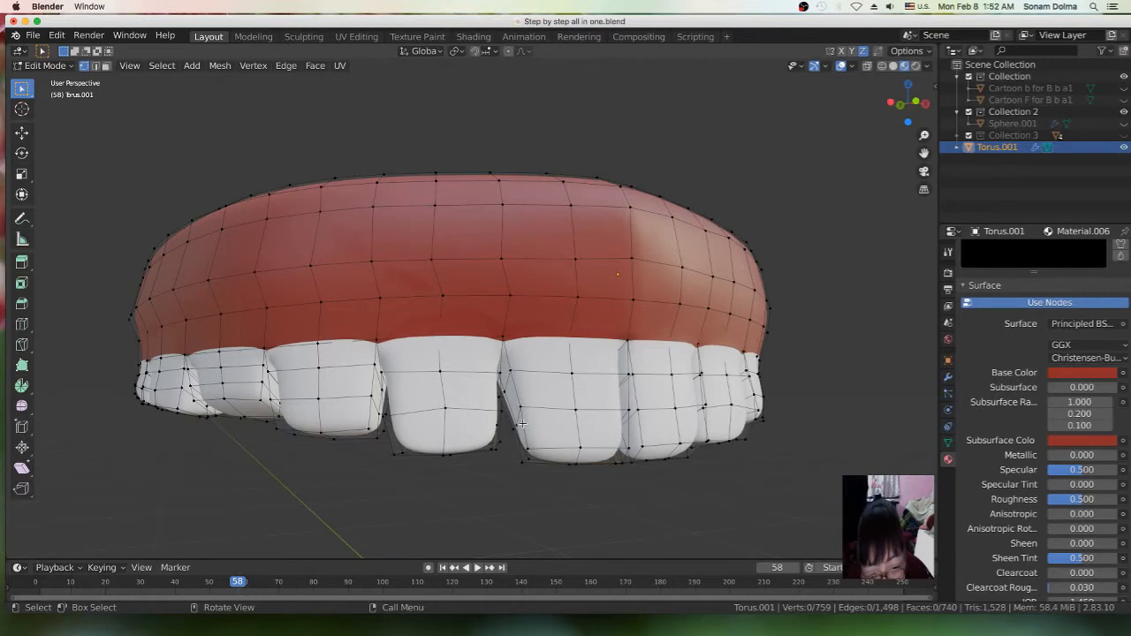
right_click(520, 424)
key(Escape)
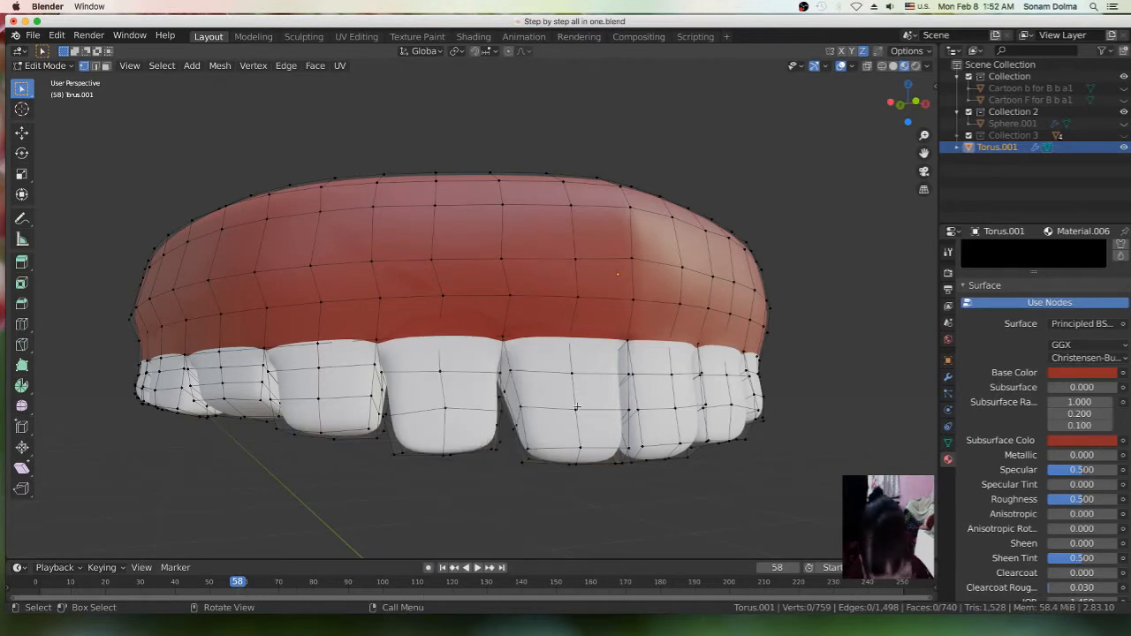
Move the lower vertices on the central incisor's outer side toward the neighbouring lateral incisor to narrow the gap
key(g)
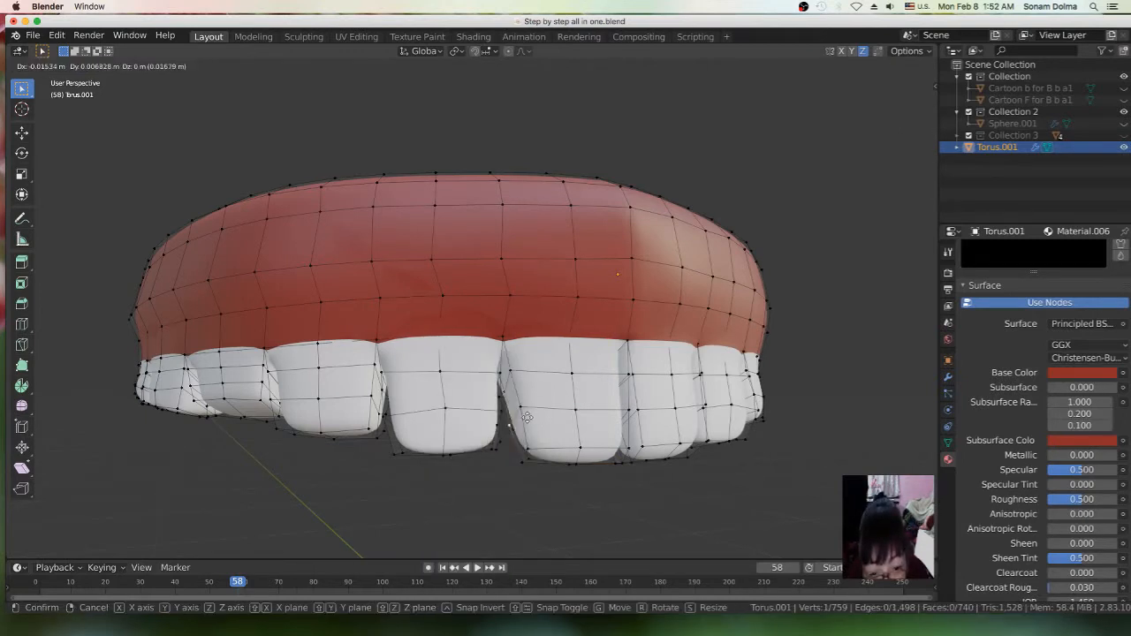
click(512, 403)
key(g)
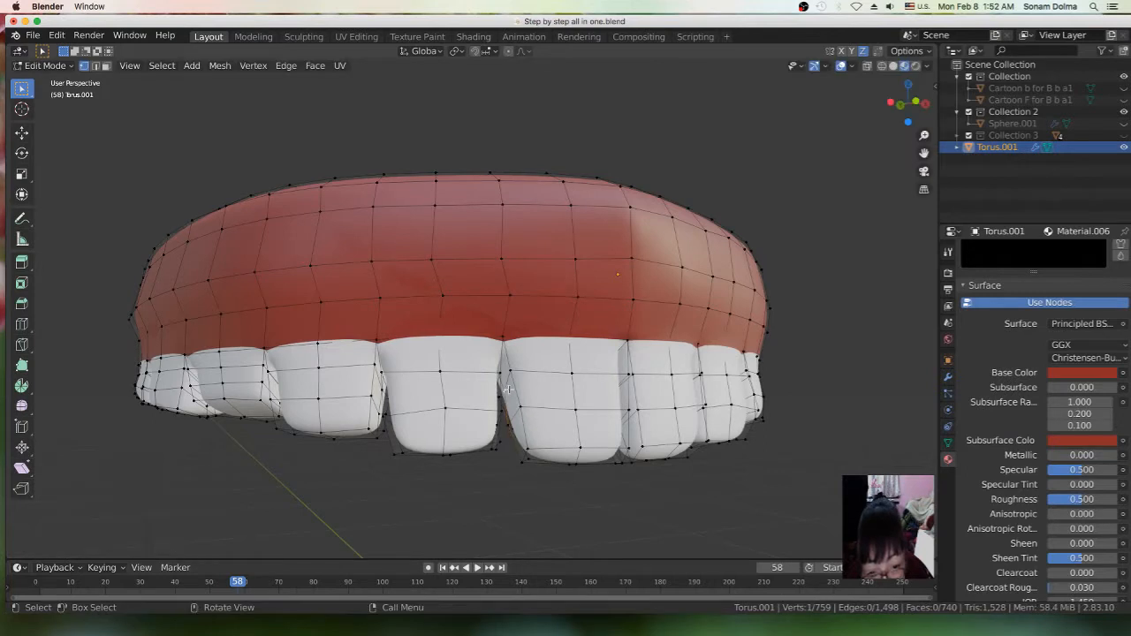
click(506, 391)
Move the side vertices of the lateral incisor facing the central incisor to straighten that edge
middle_drag(506, 391, 516, 400)
key(g)
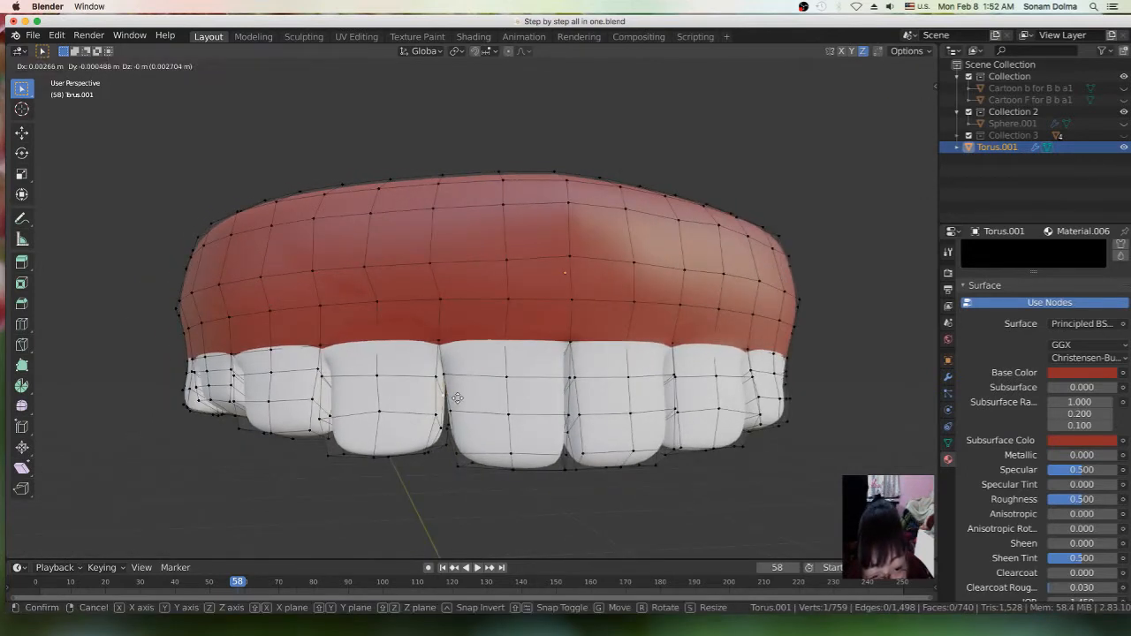
click(457, 399)
key(g)
click(426, 413)
key(g)
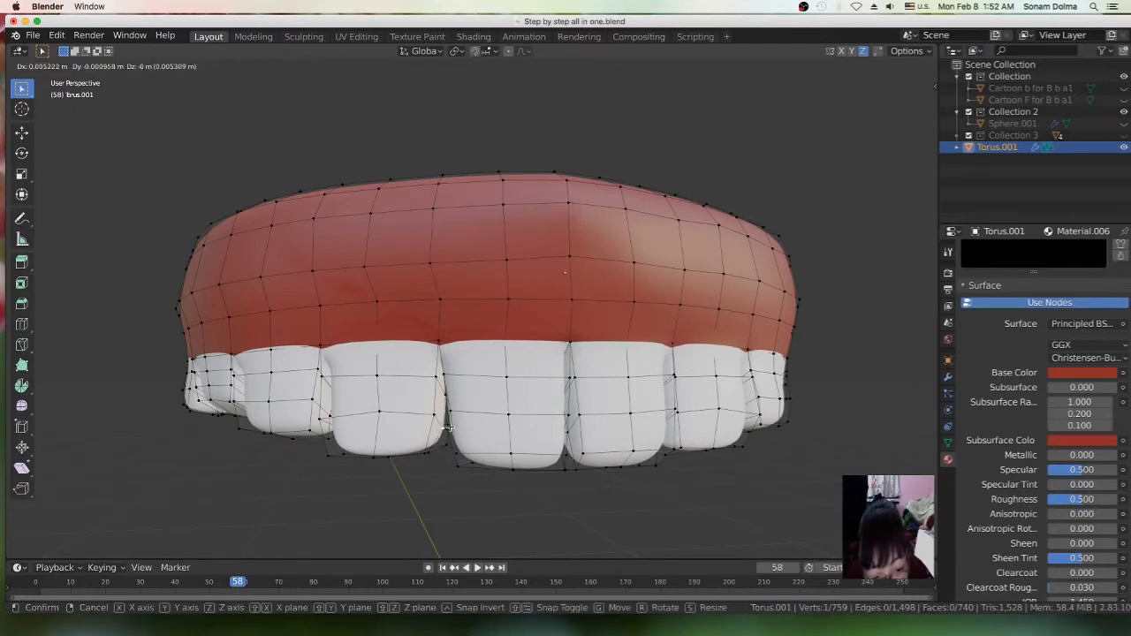
click(460, 426)
Move the lower row of vertices across the front of the fourth tooth from the centre to fill out its face
middle_drag(470, 430, 270, 374)
key(g)
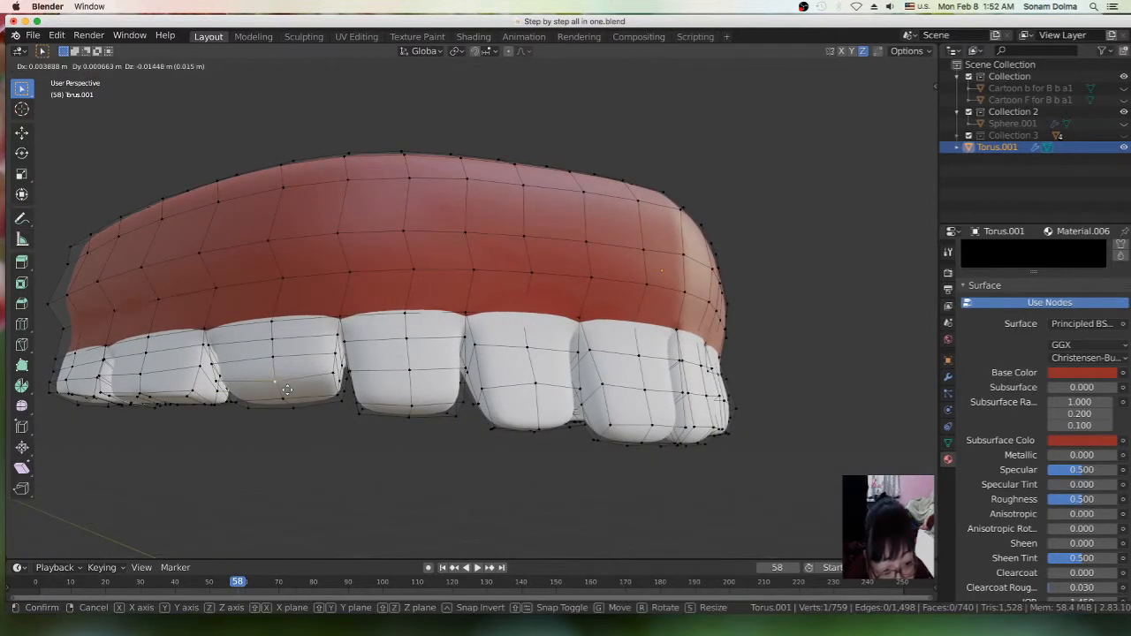
click(318, 375)
key(g)
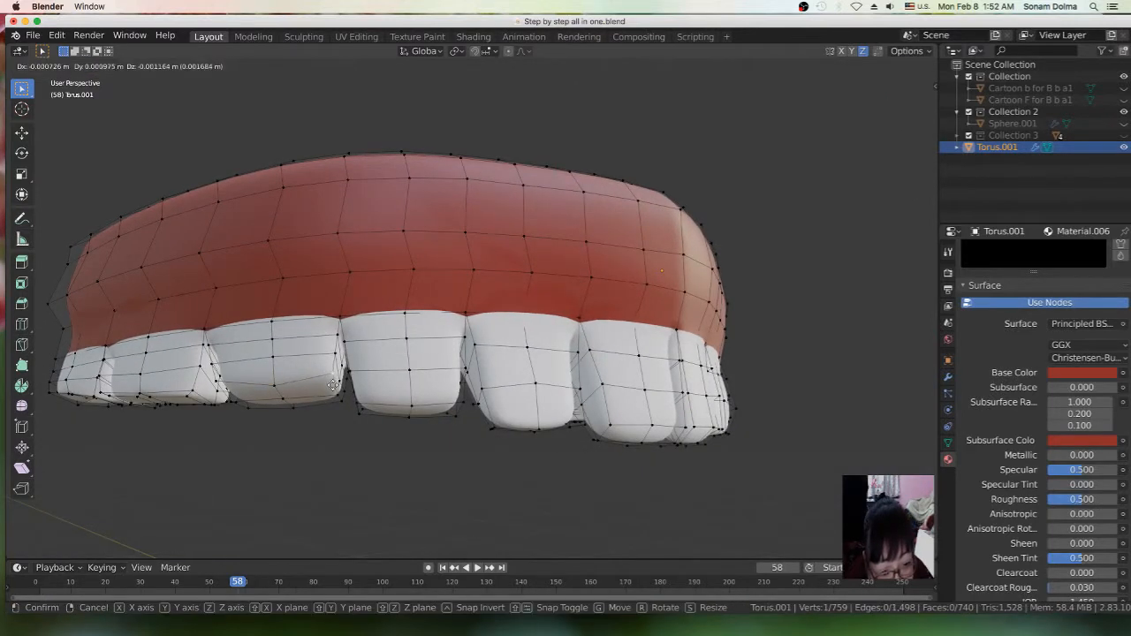
click(323, 386)
key(g)
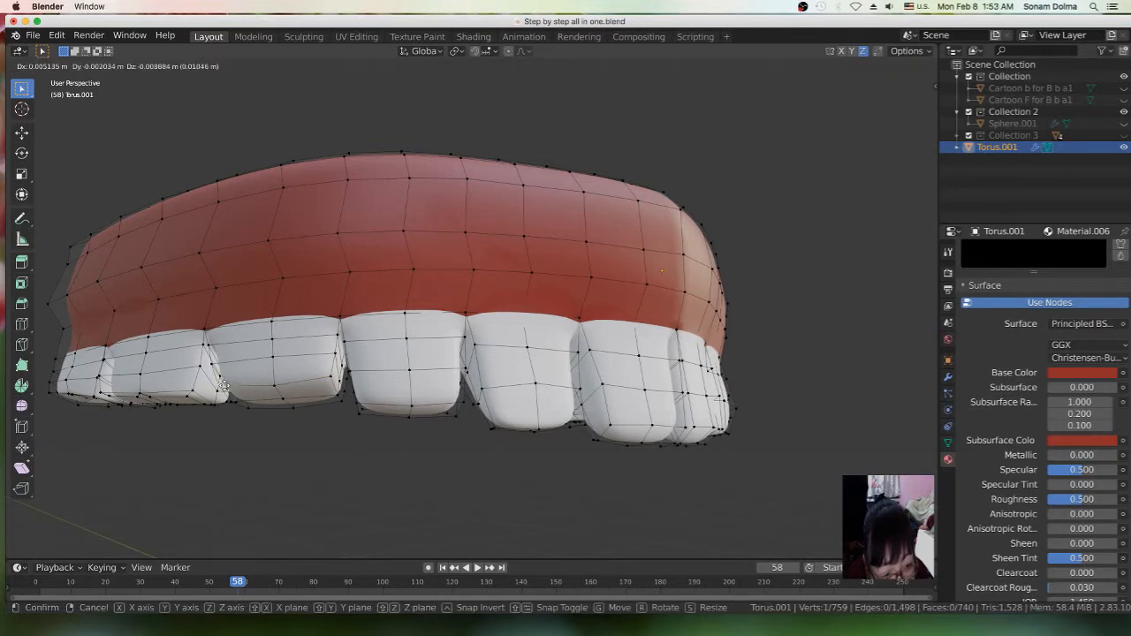
click(346, 402)
Raise the fourth tooth's bottom middle and corner vertices, moving the corner about -0.008 m X, 0.005 m Y and 0.007 m Z
key(g)
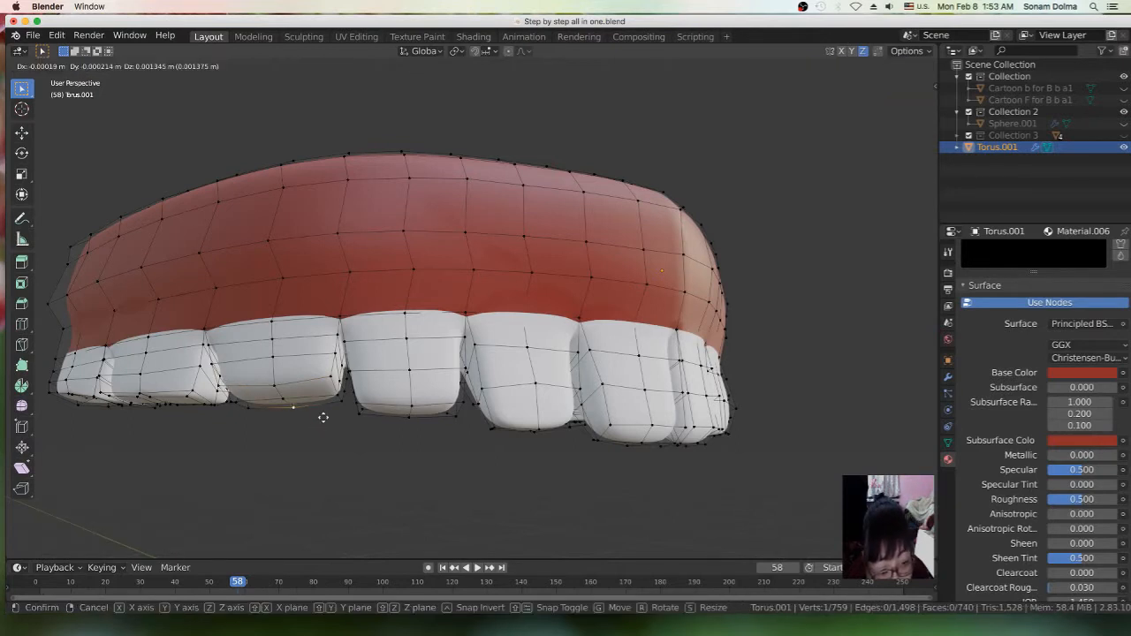
click(337, 403)
key(g)
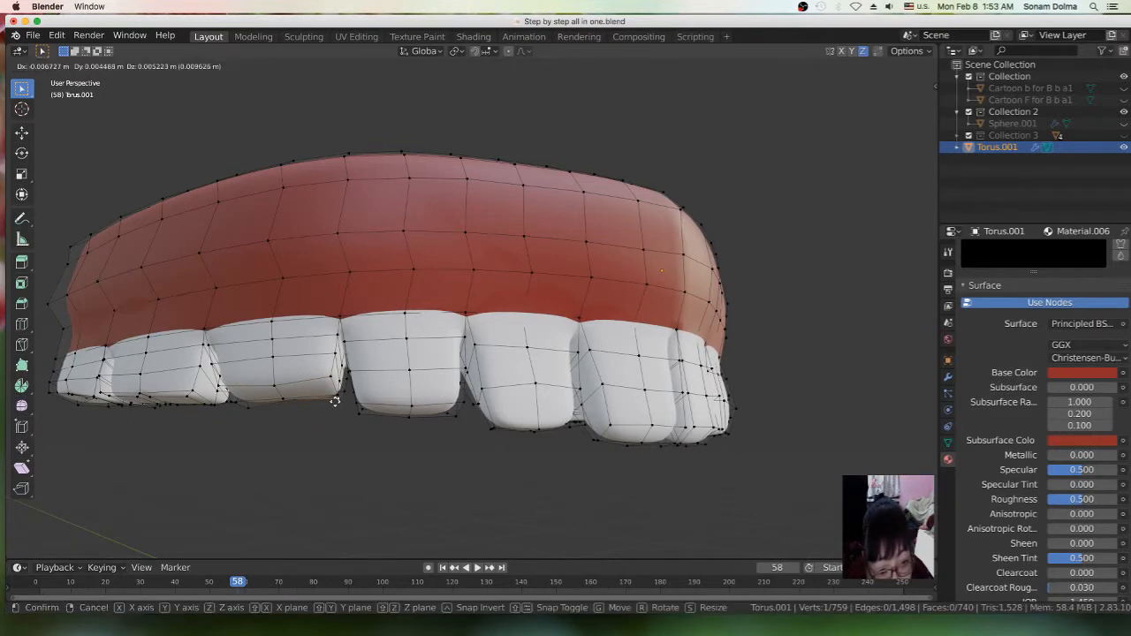
click(337, 402)
Move a bottom-edge vertex of the opposite central incisor by about 0.004 m X and 0.004 m Z
scroll(573, 412, down, 3)
middle_drag(632, 412, 557, 420)
scroll(551, 420, up, 1)
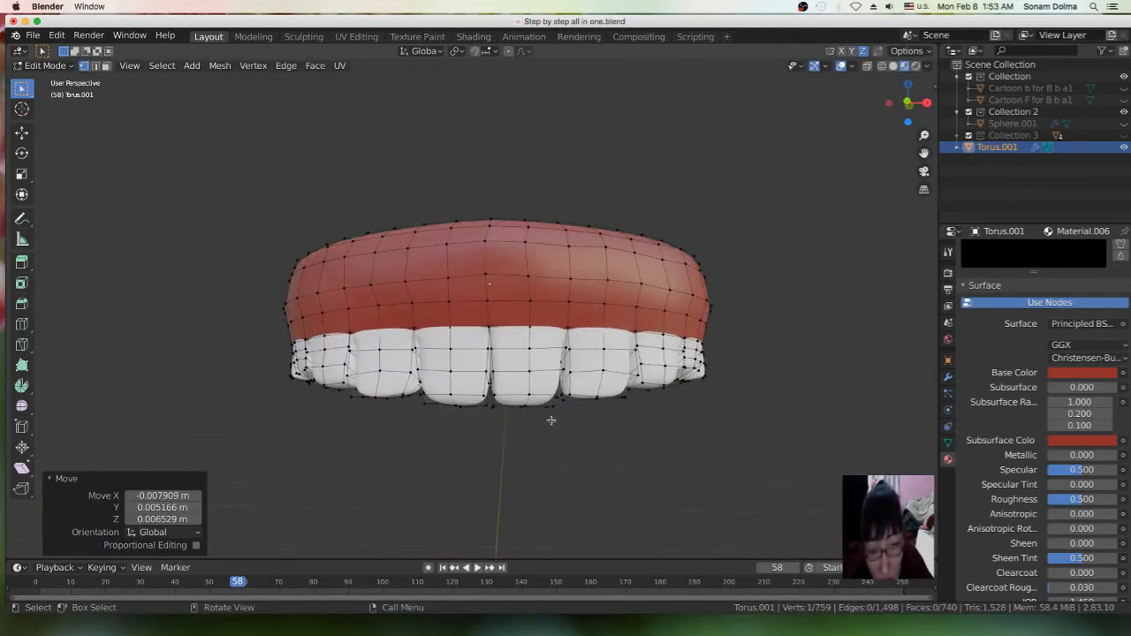
click(531, 413)
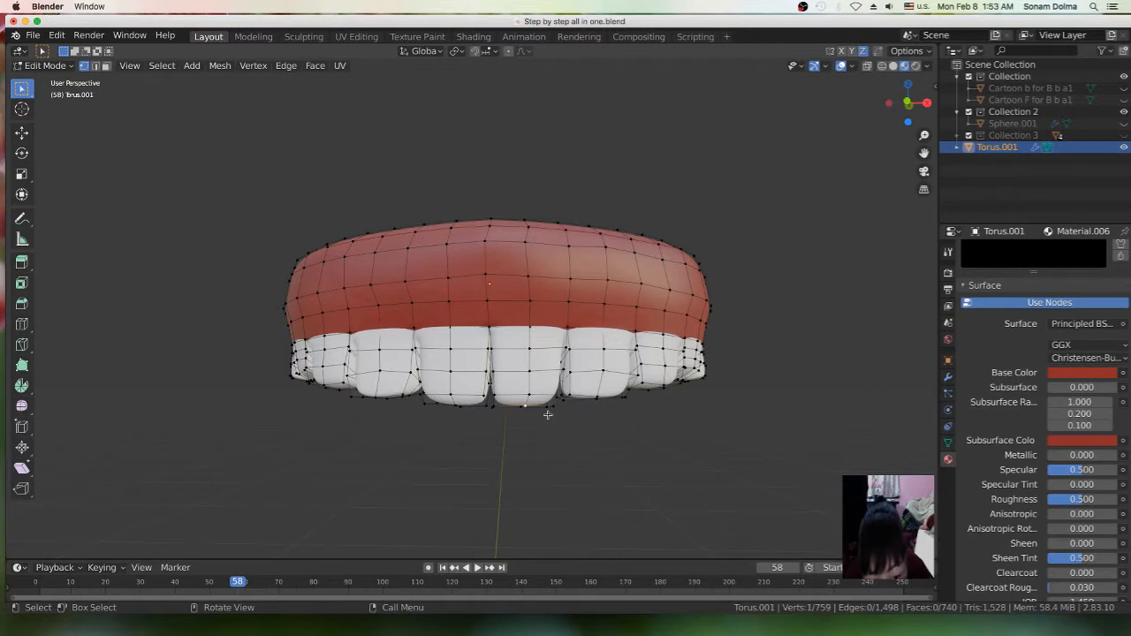
key(g)
click(551, 413)
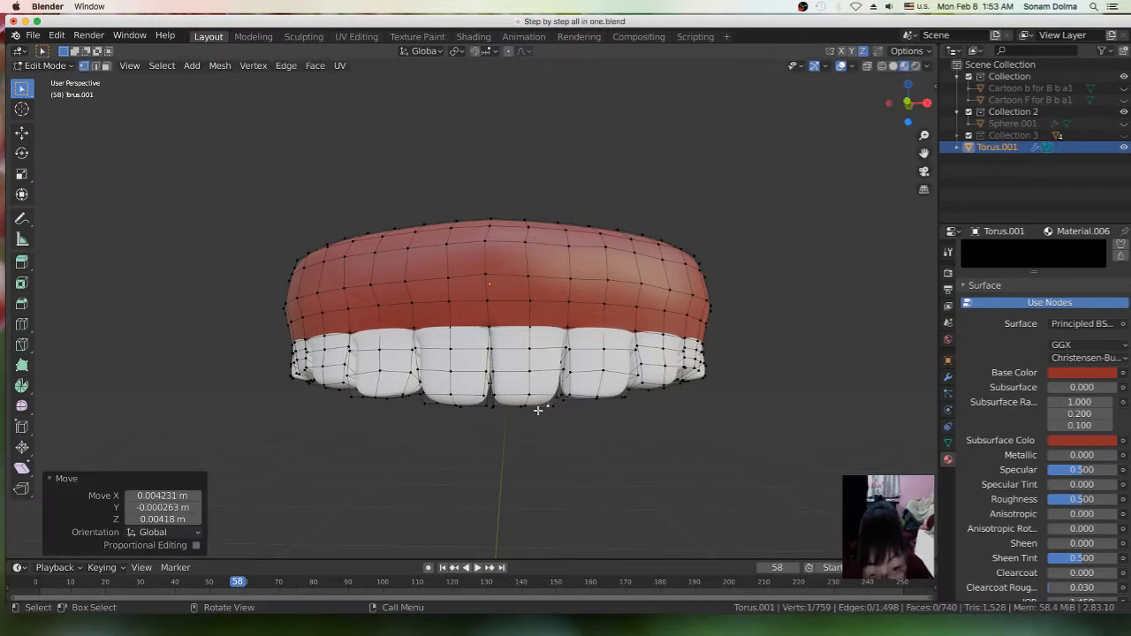
Raise two vertices near that incisor's outer lower corner by about 0.007 m and 0.006 m in Z, and adjust the canine's edge vertex
middle_drag(544, 409, 557, 409)
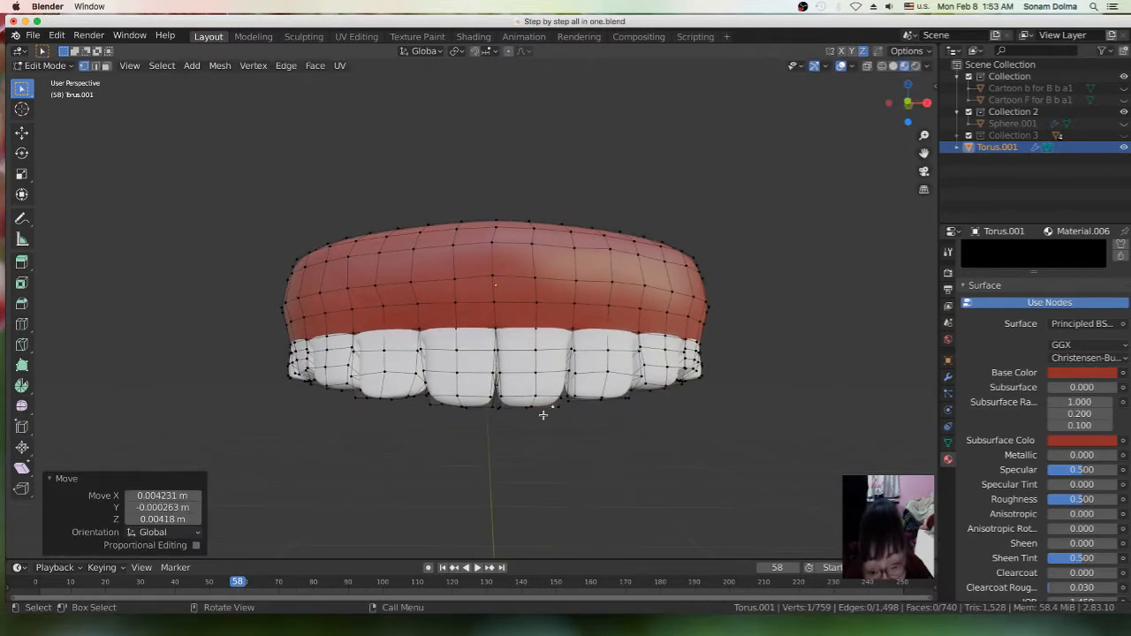
scroll(538, 409, up, 1)
middle_drag(560, 430, 561, 426)
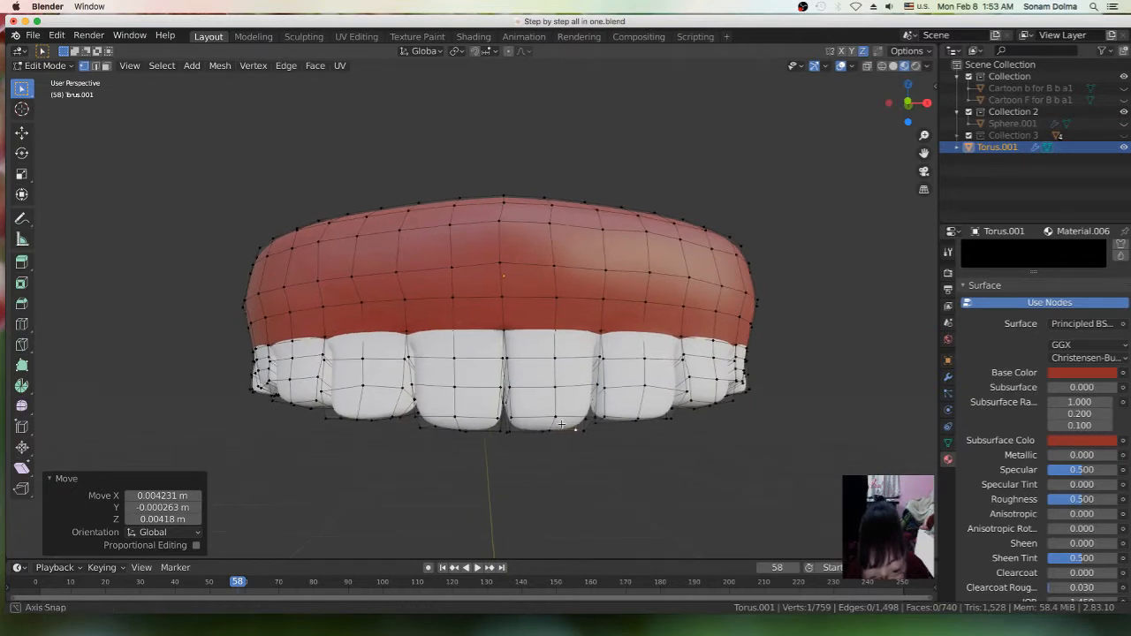
key(g)
click(571, 445)
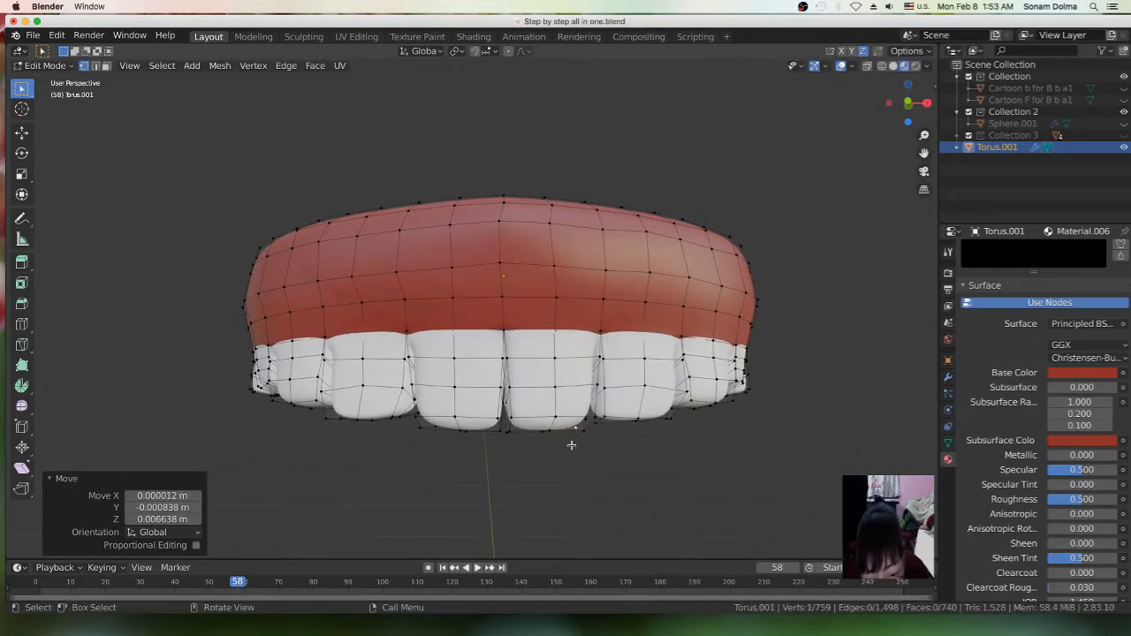
key(g)
click(586, 430)
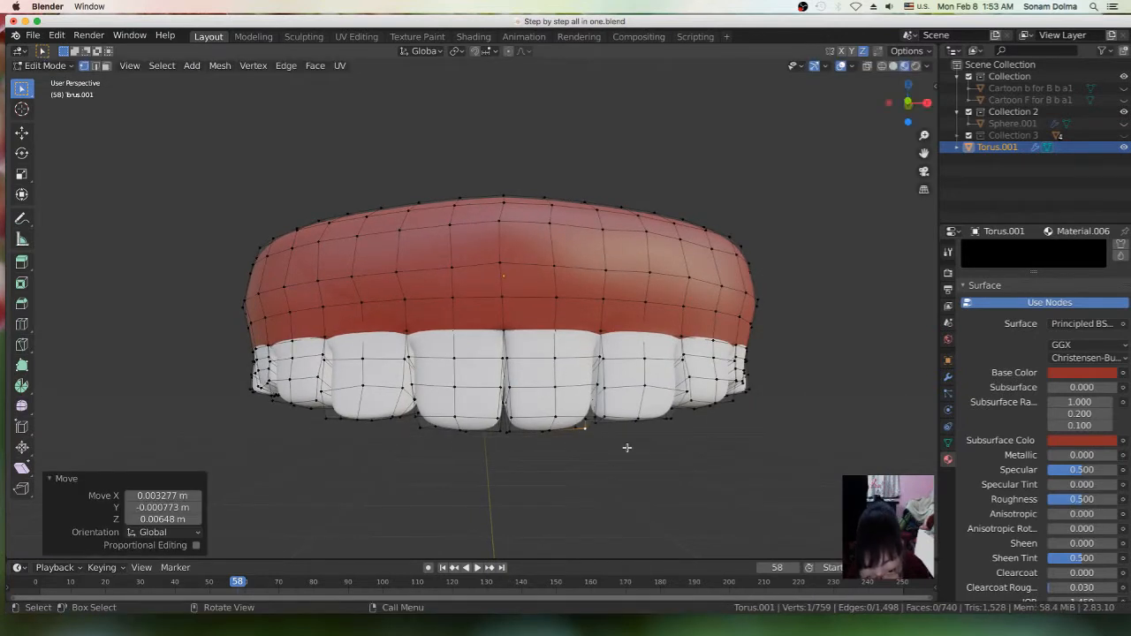
key(g)
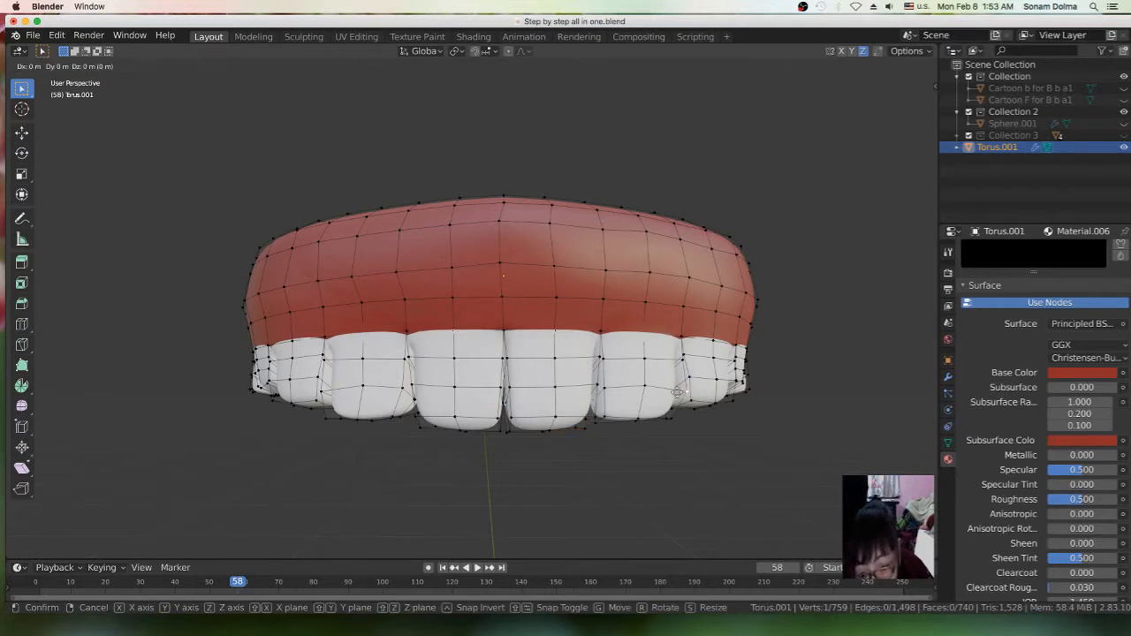
click(677, 392)
Reposition two vertices on the gum's upper front, moving the second about 0.014 m X, -0.011 m Y and 0.006 m Z
scroll(611, 409, down, 2)
middle_drag(611, 409, 574, 346)
middle_drag(520, 234, 656, 280)
key(g)
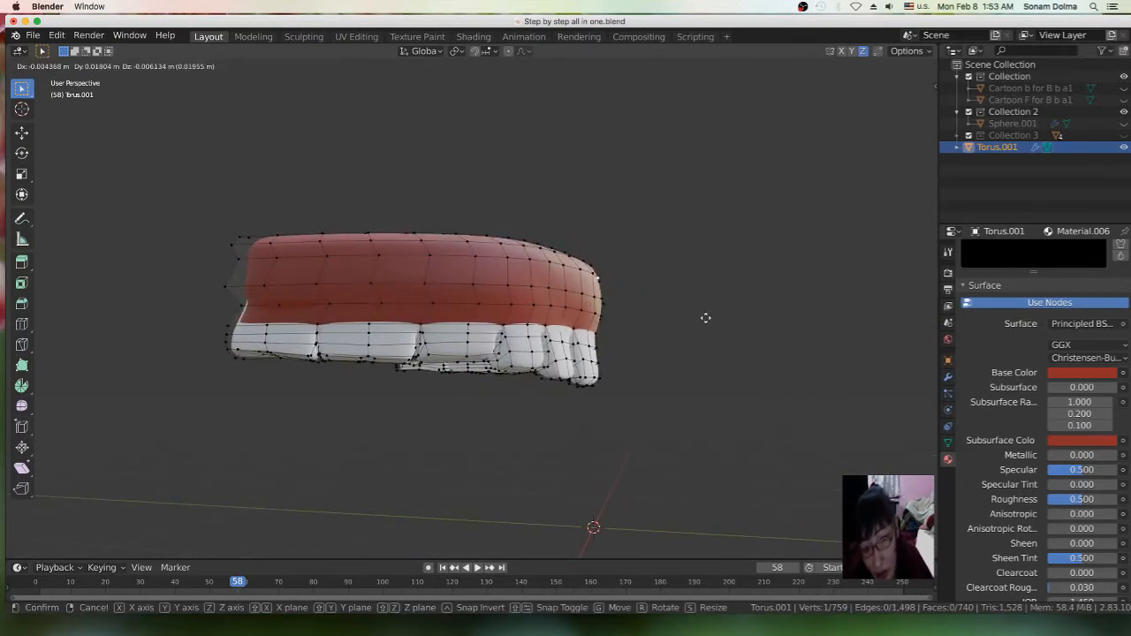
click(707, 317)
middle_drag(660, 325, 475, 372)
click(558, 261)
key(g)
click(694, 328)
Raise the bottom-edge vertices of both central incisors to shorten their biting edges
scroll(525, 367, down, 2)
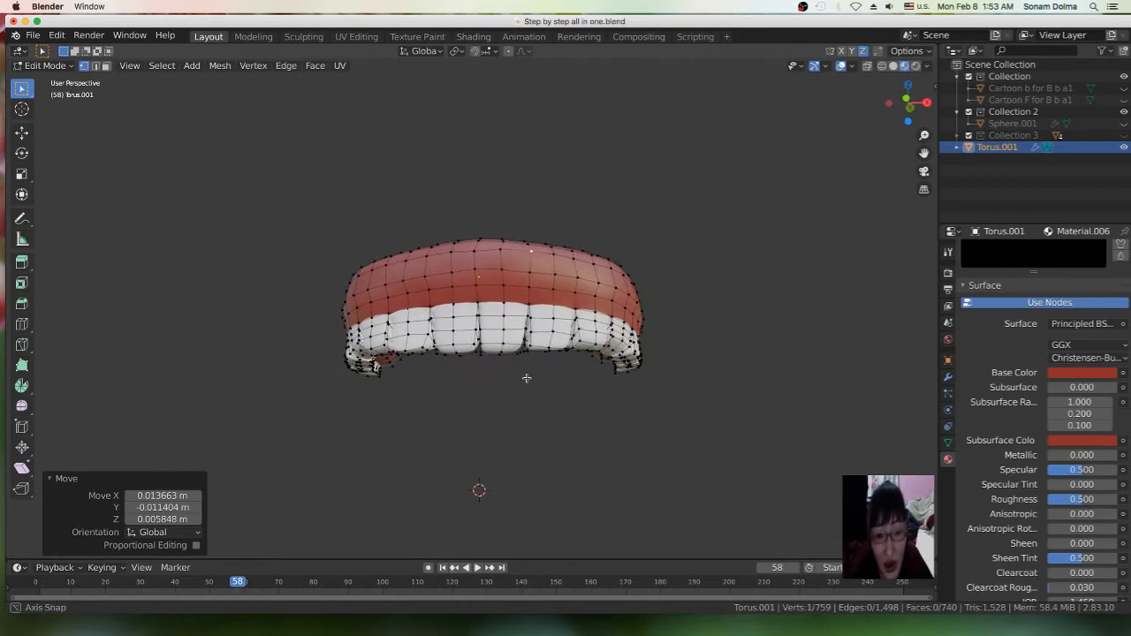
scroll(498, 345, up, 1)
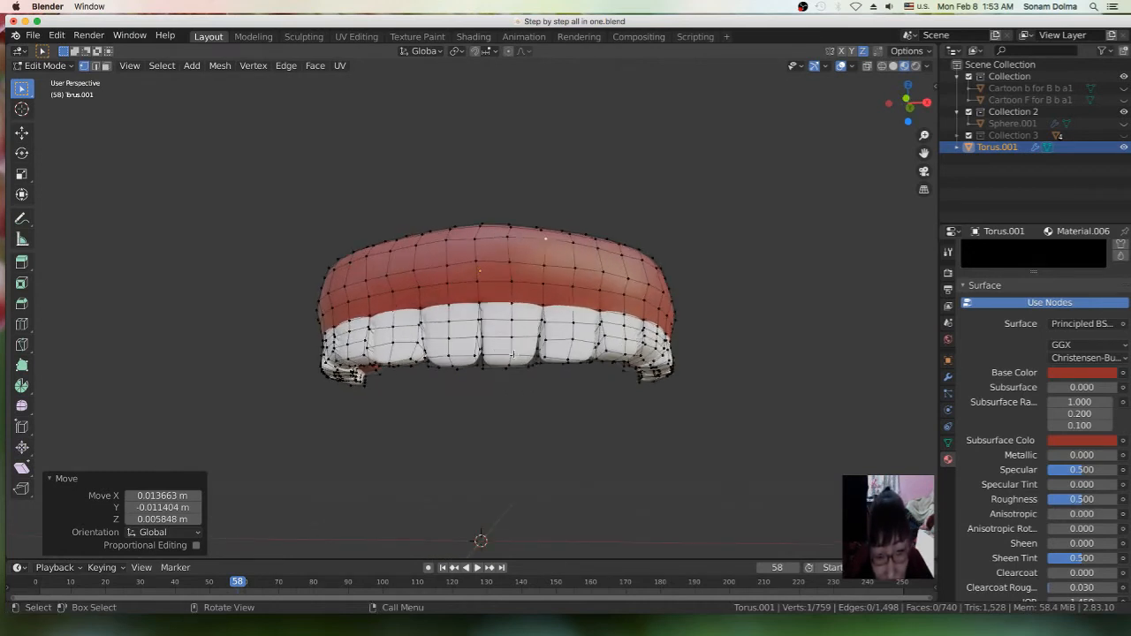
key(g)
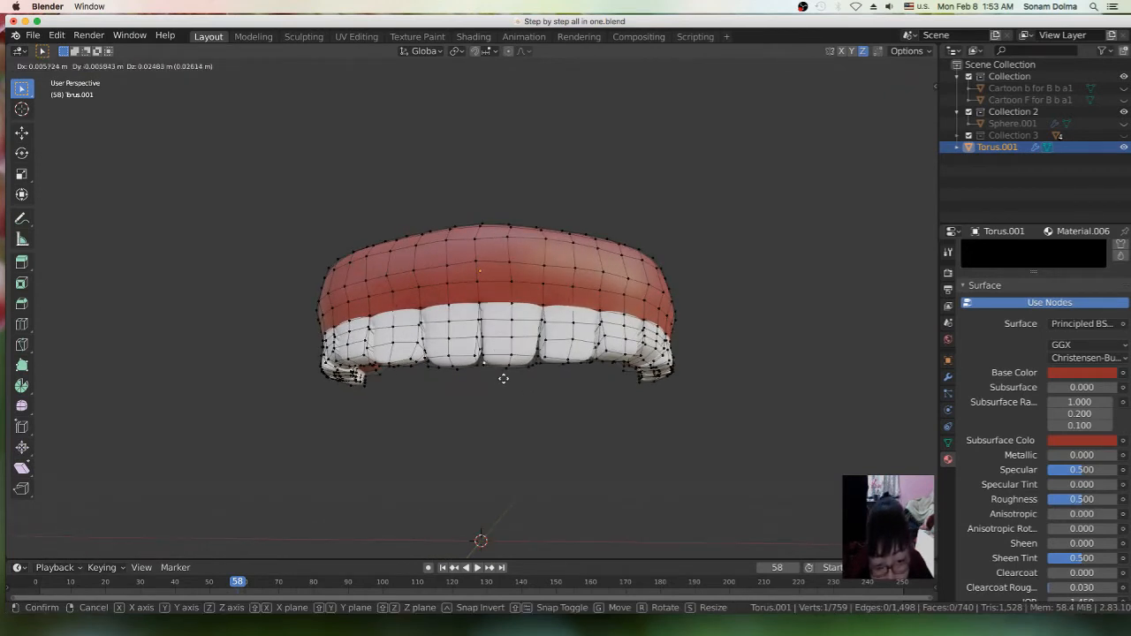
click(503, 378)
key(g)
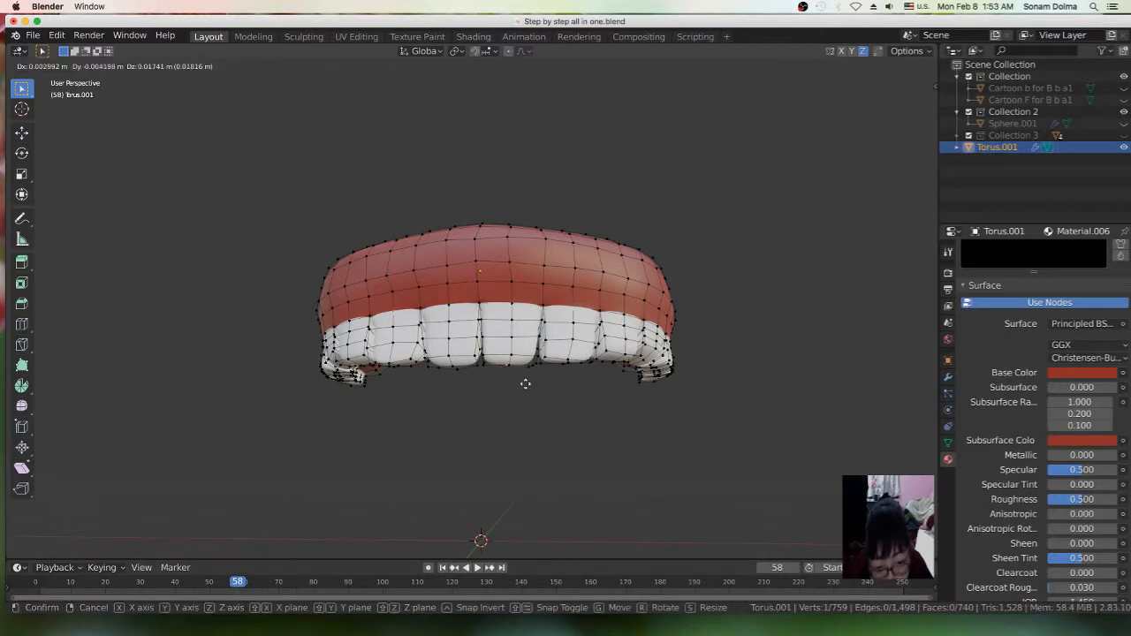
click(525, 384)
key(g)
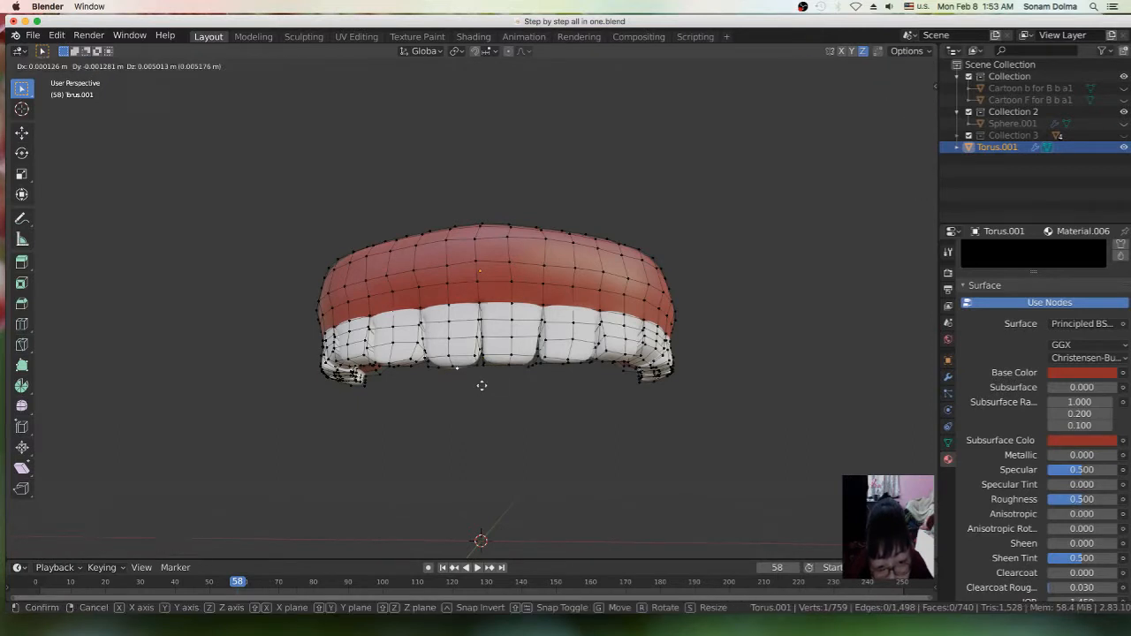
click(482, 383)
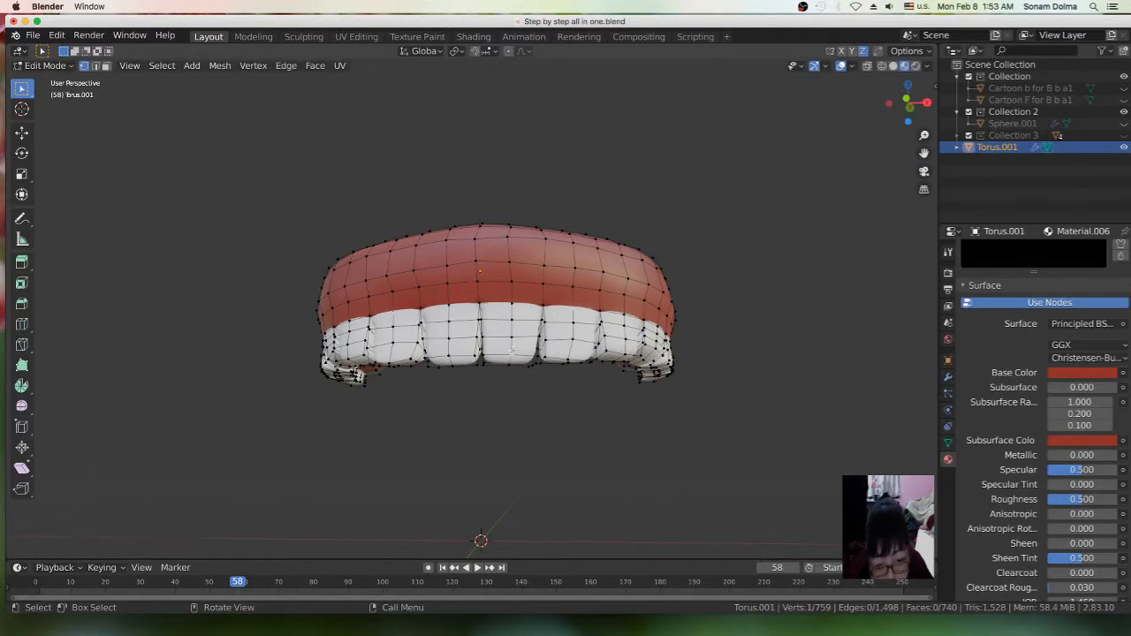
Lower the front face vertices of one central incisor, moving the middle one about -0.022 m Z and the inner one -0.002 m Z
key(g)
click(511, 361)
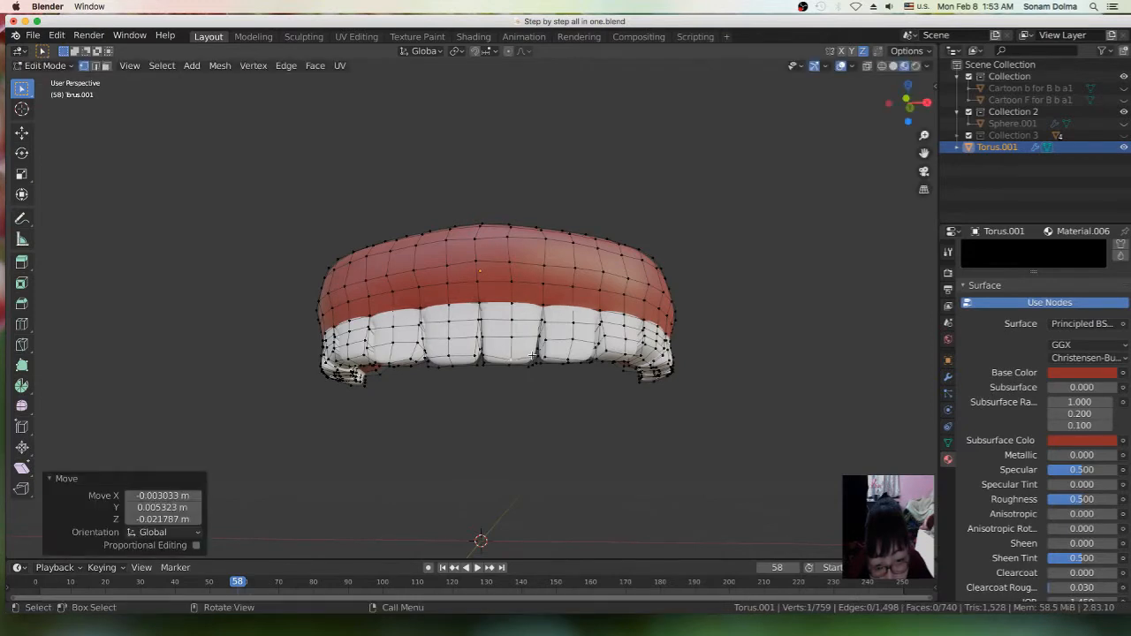
key(g)
click(535, 362)
key(g)
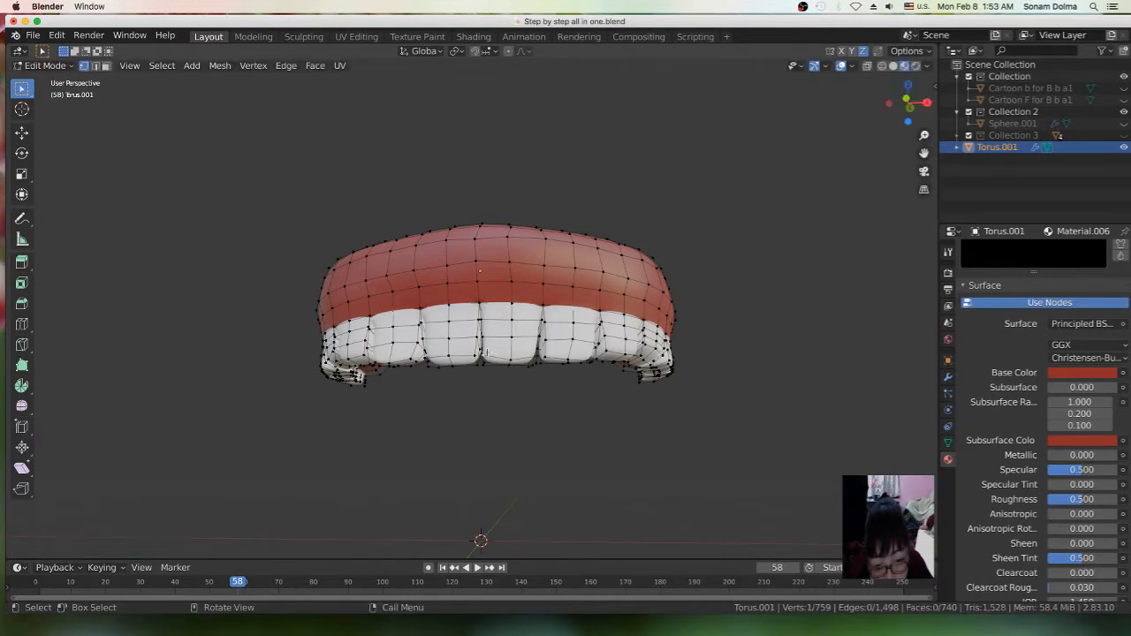
click(487, 364)
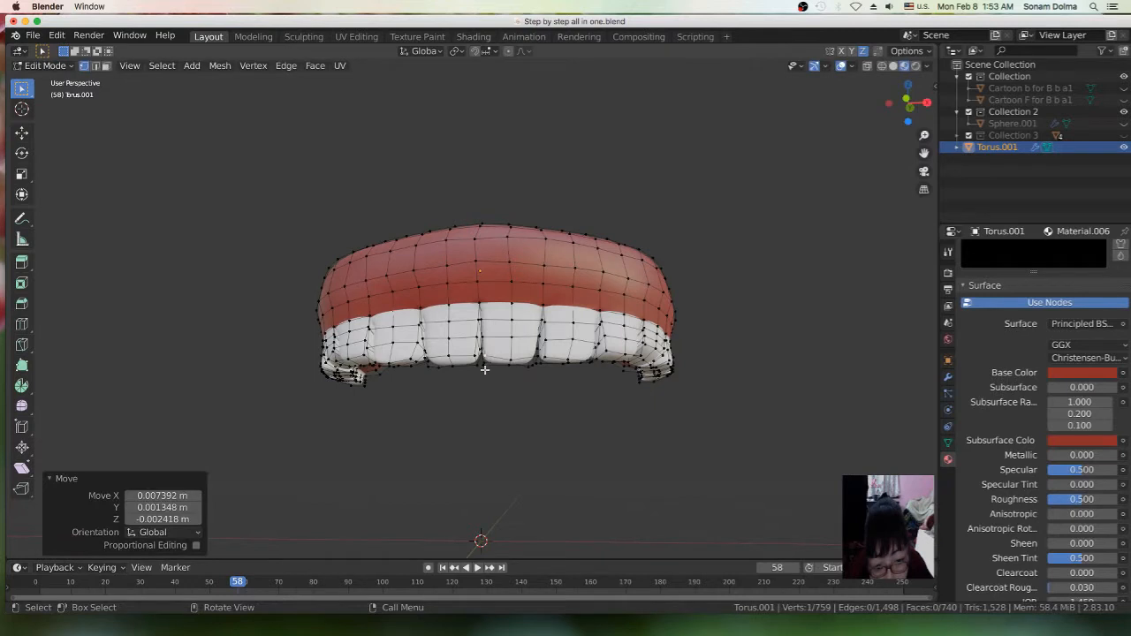
Raise the lower corner vertices of one central incisor, moving the outer-corner ones about 0.020 m and 0.012 m in Z
key(g)
click(496, 372)
key(g)
click(564, 385)
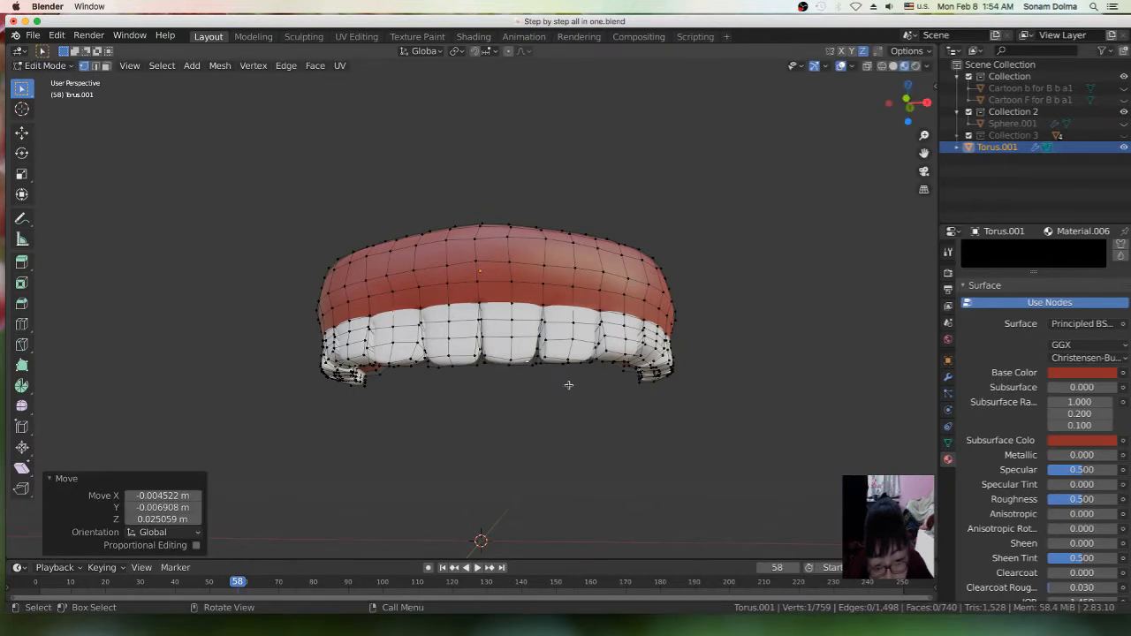
key(g)
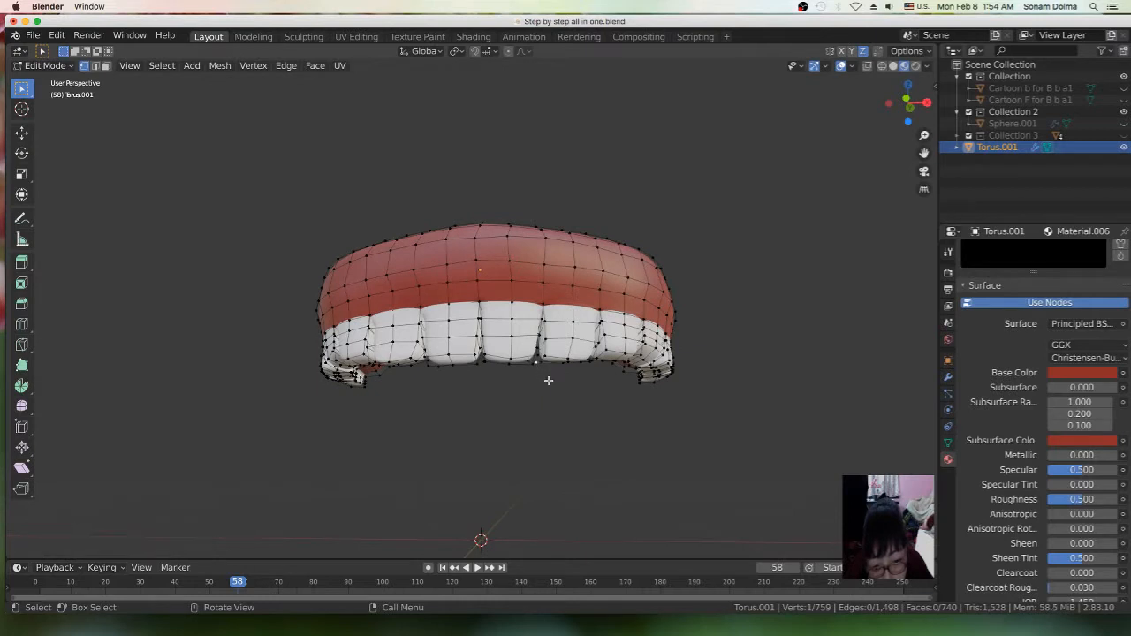
click(552, 375)
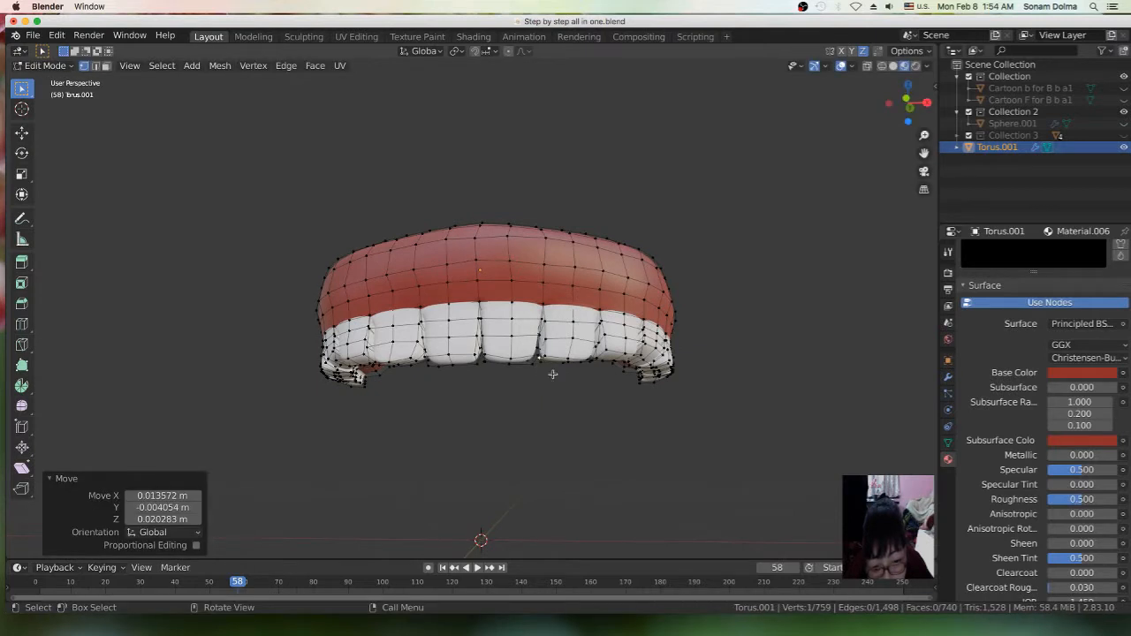
key(g)
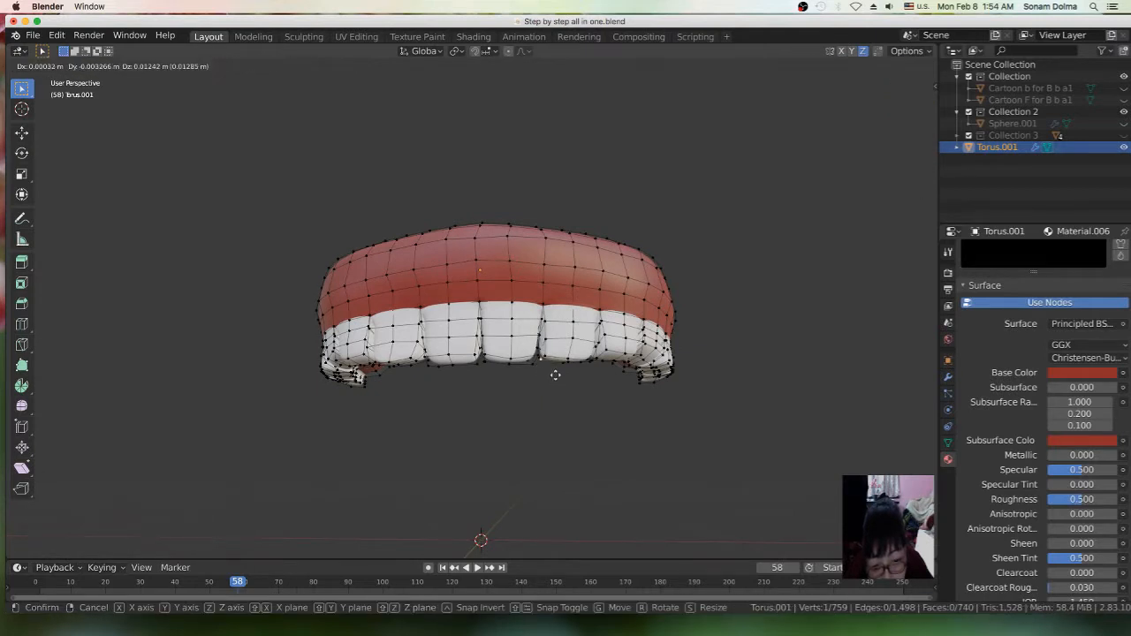
click(555, 375)
Reposition two vertices on the adjacent lateral incisor, moving the second about -0.008 m X, 0.003 m Y and -0.015 m Z
key(g)
click(572, 353)
key(g)
click(571, 345)
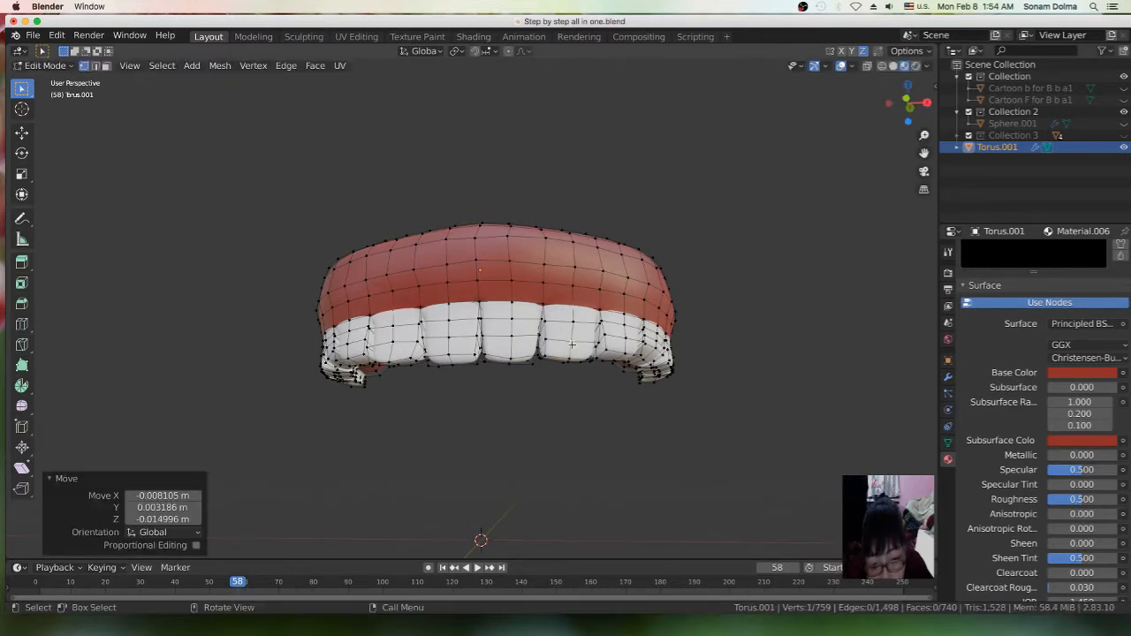
From the side, adjust two incisor front-face vertices, moving the second about -0.006 m X and -0.022 m Y
middle_drag(589, 351, 345, 371)
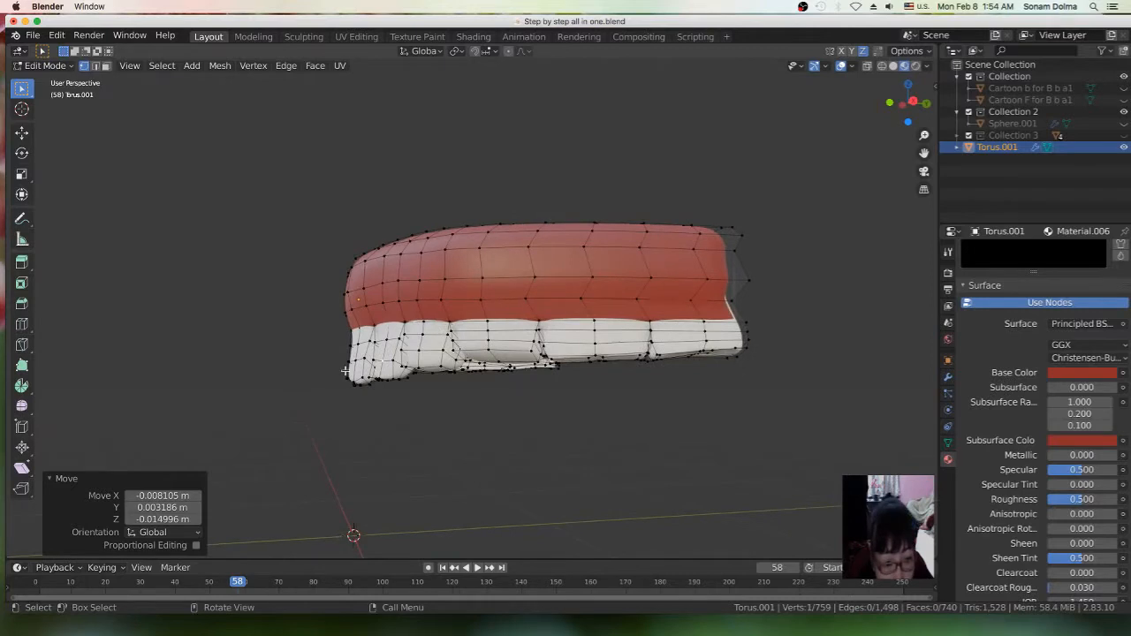
key(g)
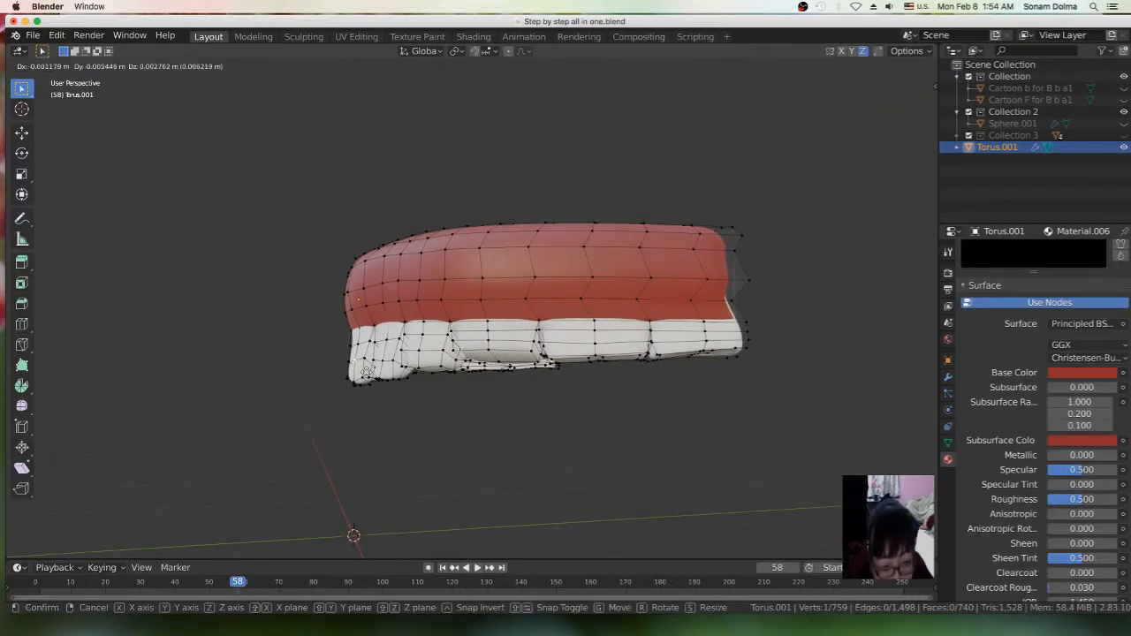
click(366, 373)
key(g)
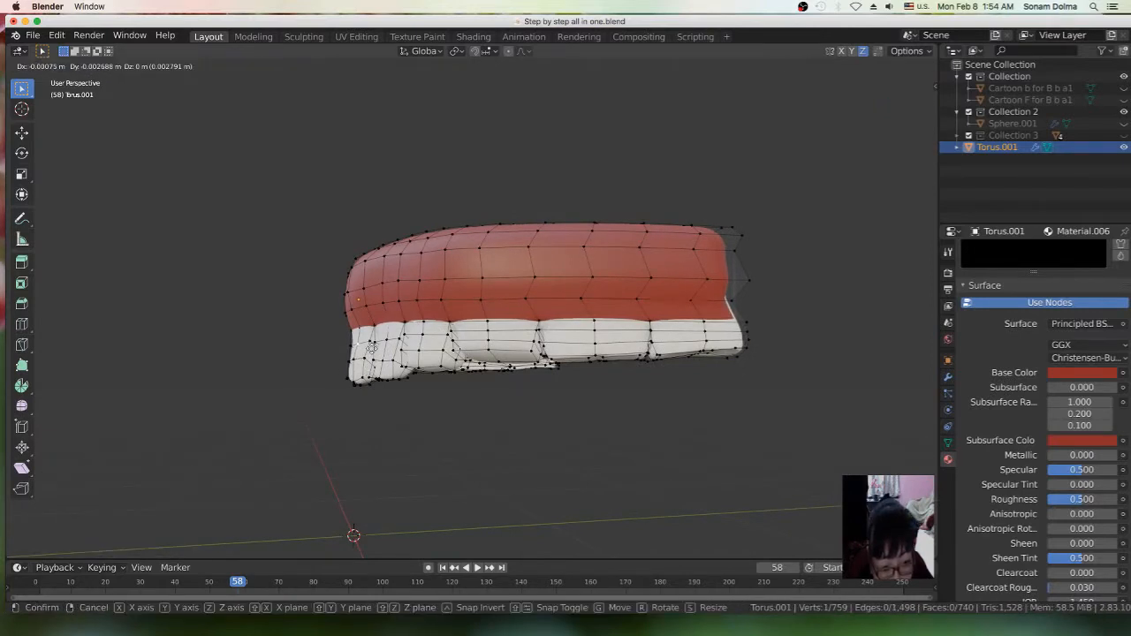
click(371, 349)
From the opposite side, push two incisor front vertices forward about -0.012 m and -0.018 m in Y
middle_drag(371, 349, 623, 374)
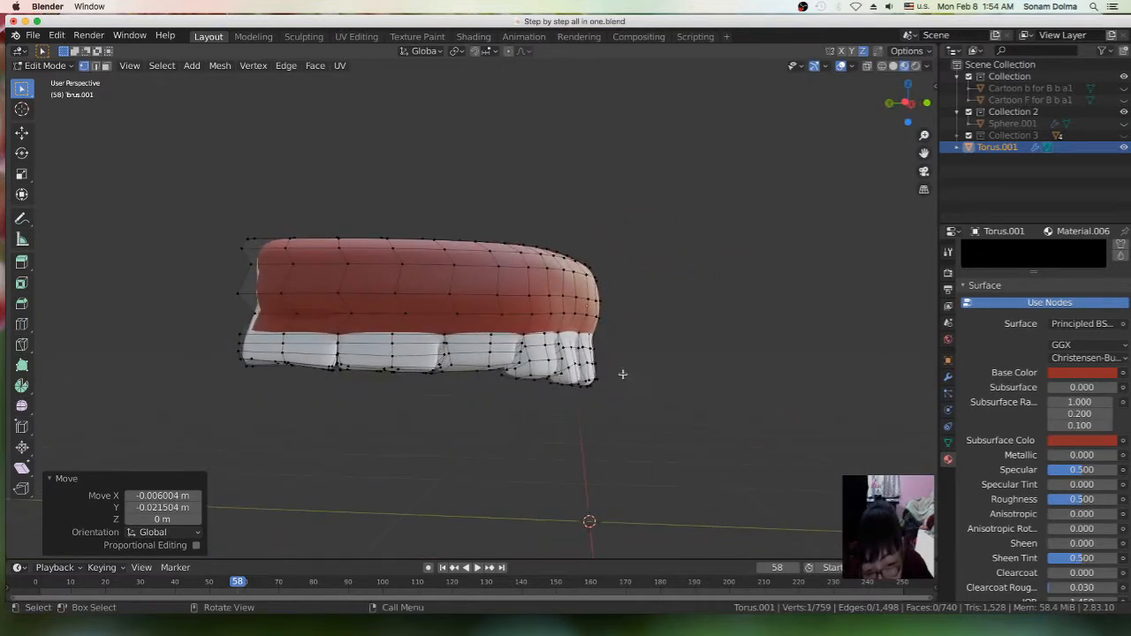
key(g)
click(611, 350)
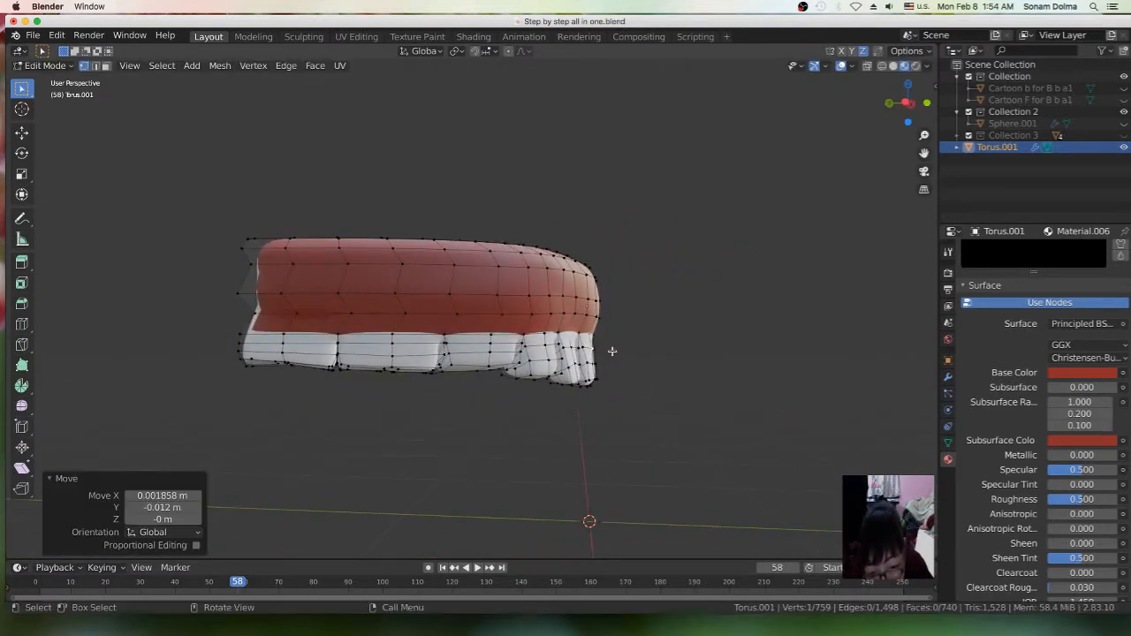
key(g)
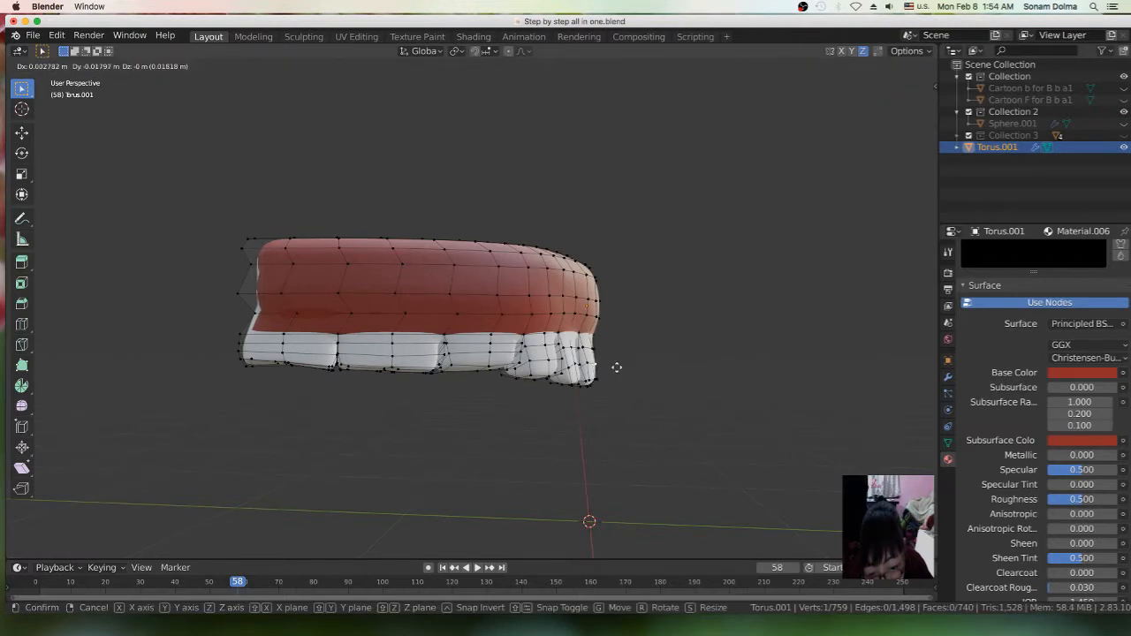
click(616, 367)
Bulge the incisor's lower front face by moving two vertices about -0.006 m and -0.015 m in Y
mouse_move(618, 380)
middle_down()
mouse_move(639, 384)
mouse_move(607, 363)
middle_up()
scroll(606, 364, up, 5)
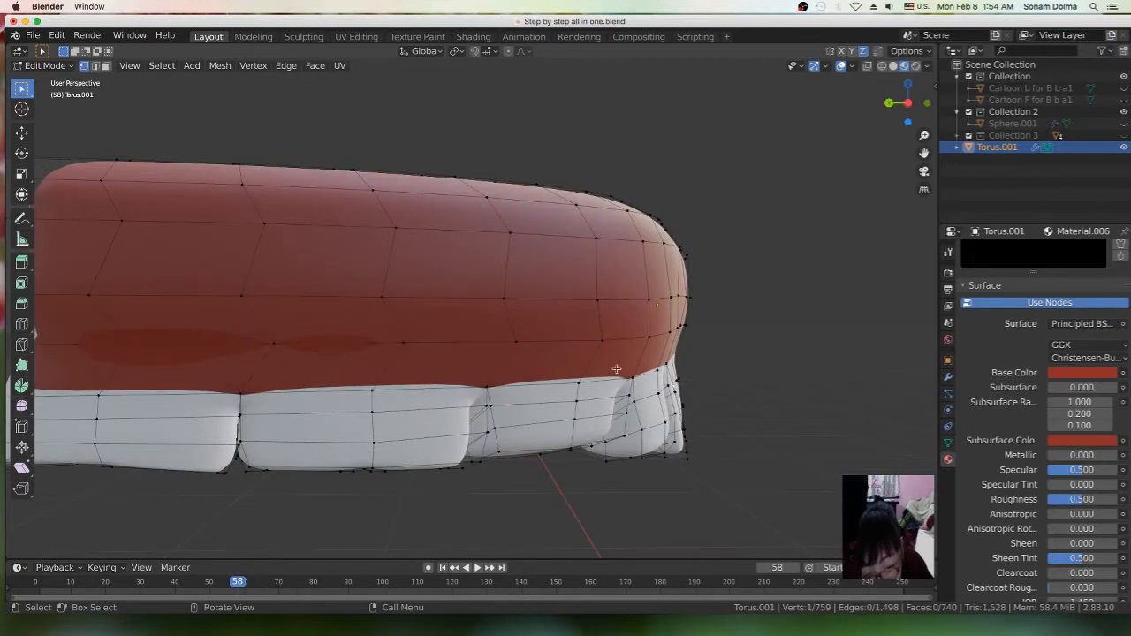
middle_drag(702, 430, 686, 422)
key(g)
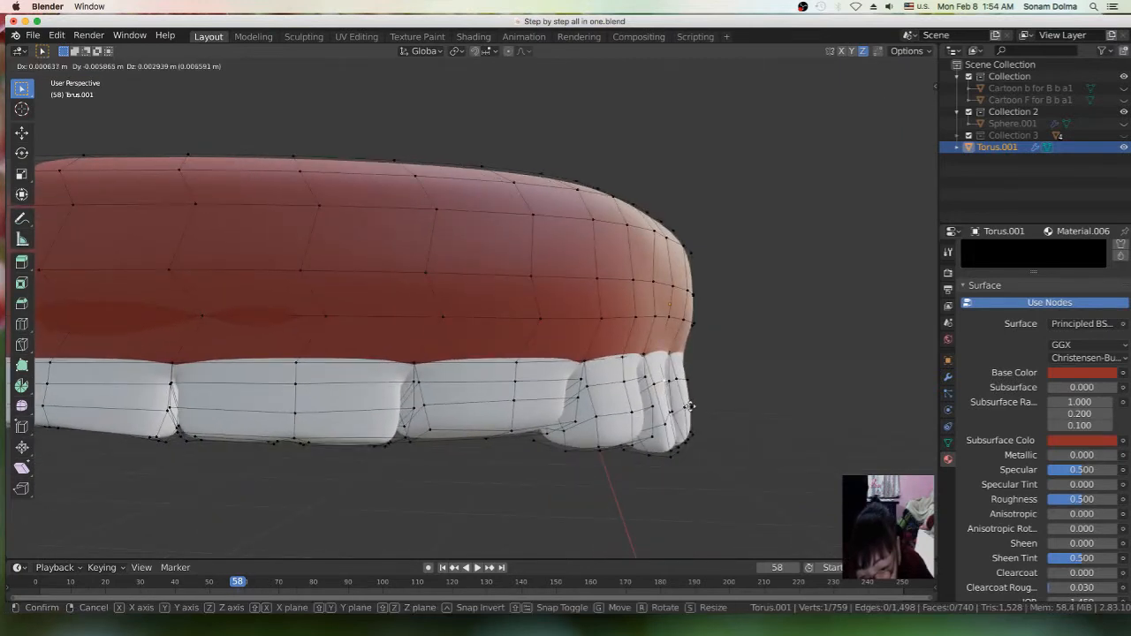
click(690, 406)
key(g)
click(687, 413)
Reposition two vertices on an incisor's underside, moving the first about -0.012 m X, -0.021 m Y and 0.014 m Z
middle_drag(686, 435, 710, 395)
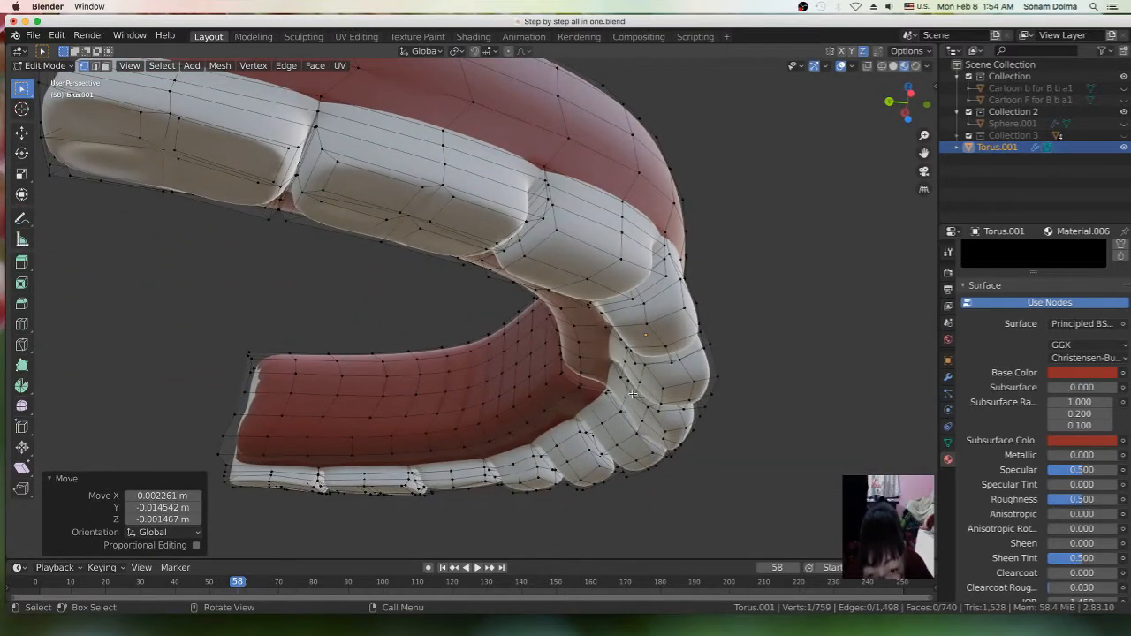
click(635, 397)
key(g)
click(648, 383)
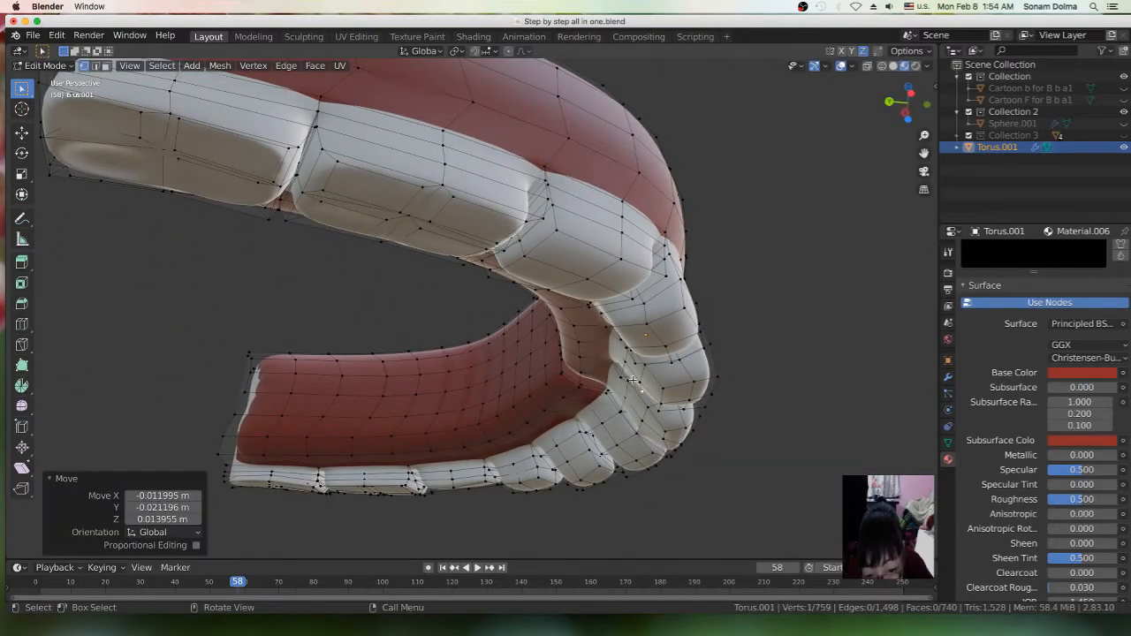
click(624, 376)
key(g)
click(631, 375)
Shift two vertices along the lateral incisor's inner biting edge, moving the first about -0.001 m X, -0.014 m Y and 0.004 m Z
mouse_move(631, 375)
middle_down()
mouse_move(632, 402)
mouse_move(621, 363)
middle_up()
click(597, 345)
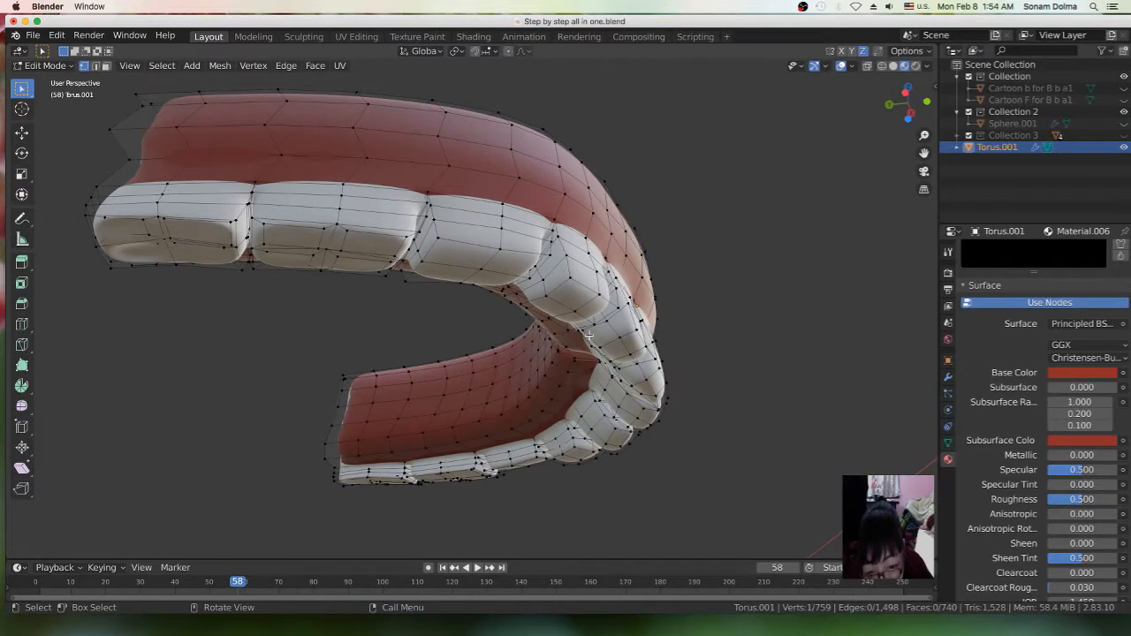
key(g)
click(599, 331)
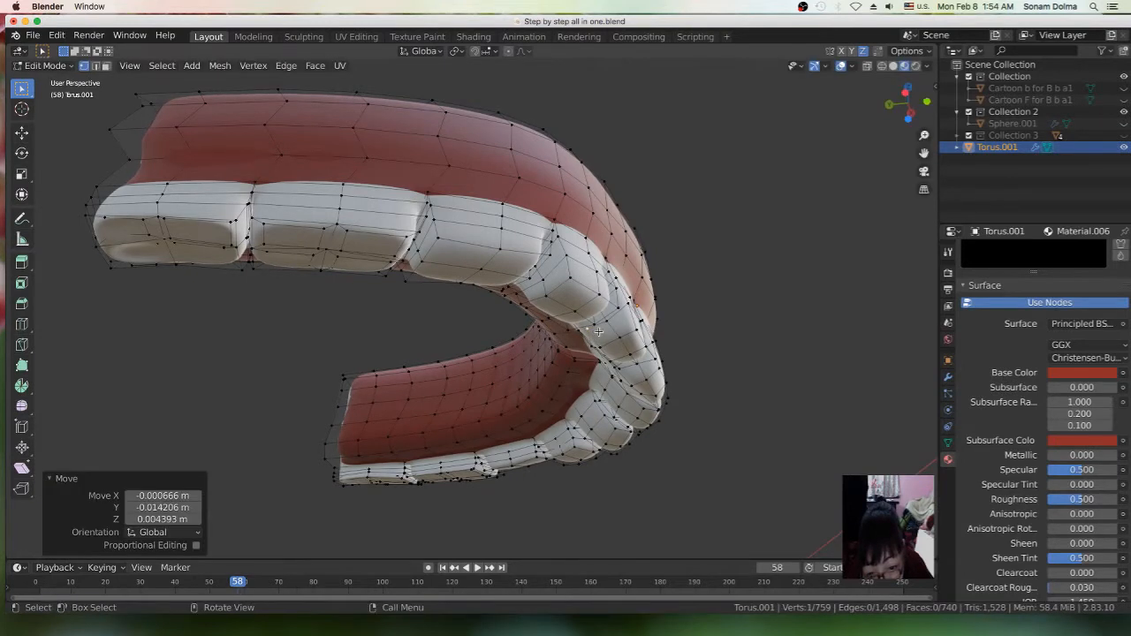
key(g)
click(609, 340)
Reposition the underside vertices around the central incisors' gap, moving the last about -0.006 m X, -0.029 m Y and 0.003 m Z
middle_drag(640, 354, 664, 339)
key(g)
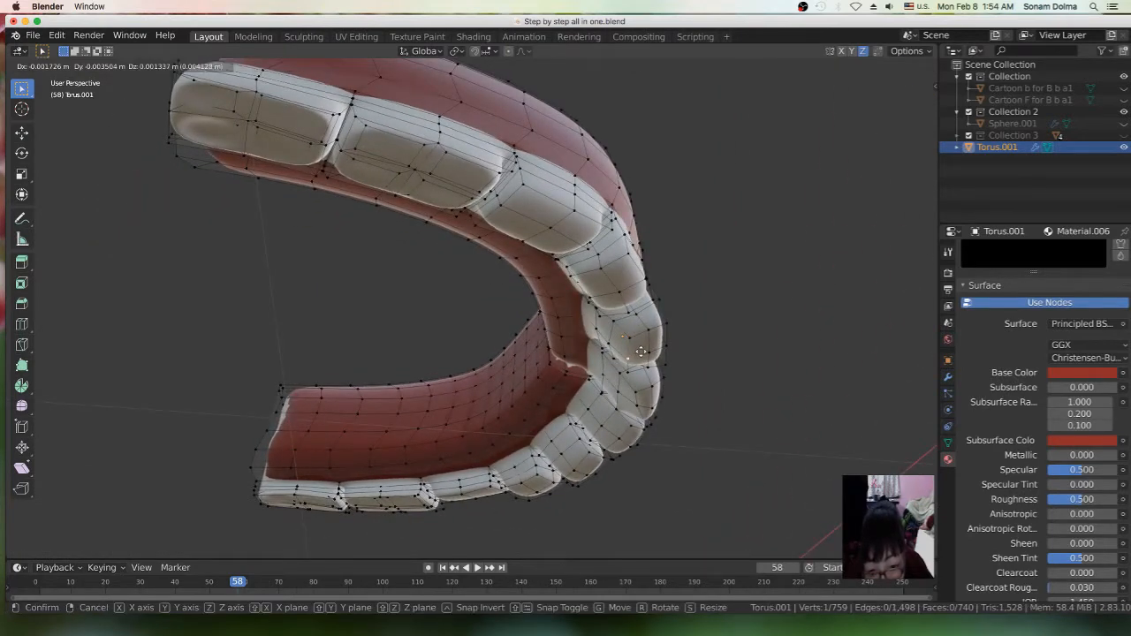
click(642, 352)
key(g)
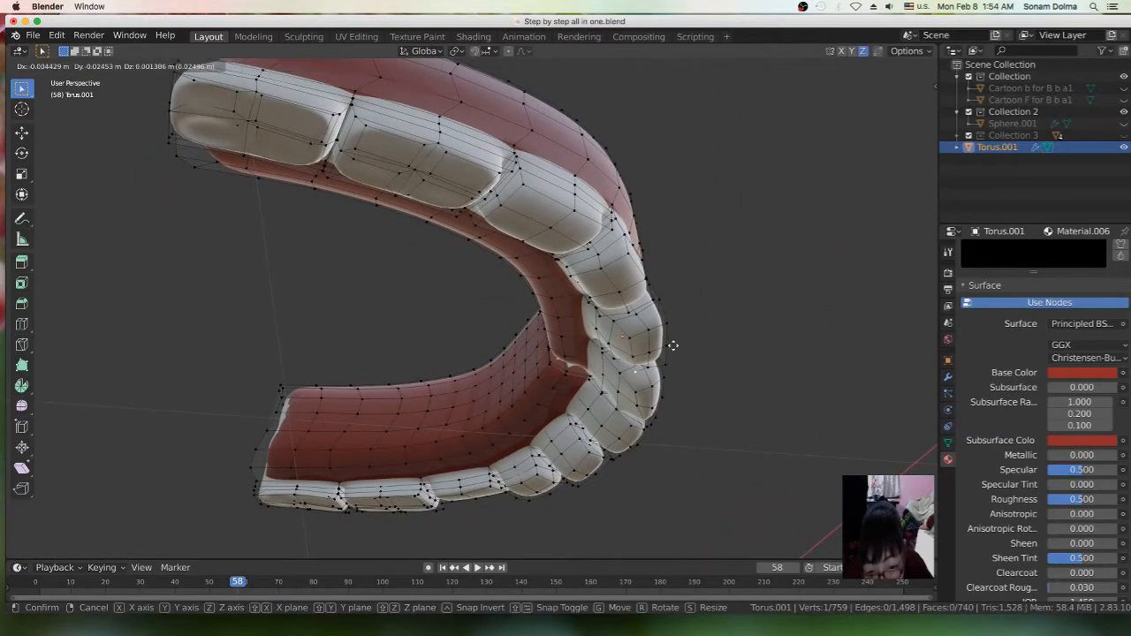
click(652, 362)
key(g)
click(651, 365)
key(g)
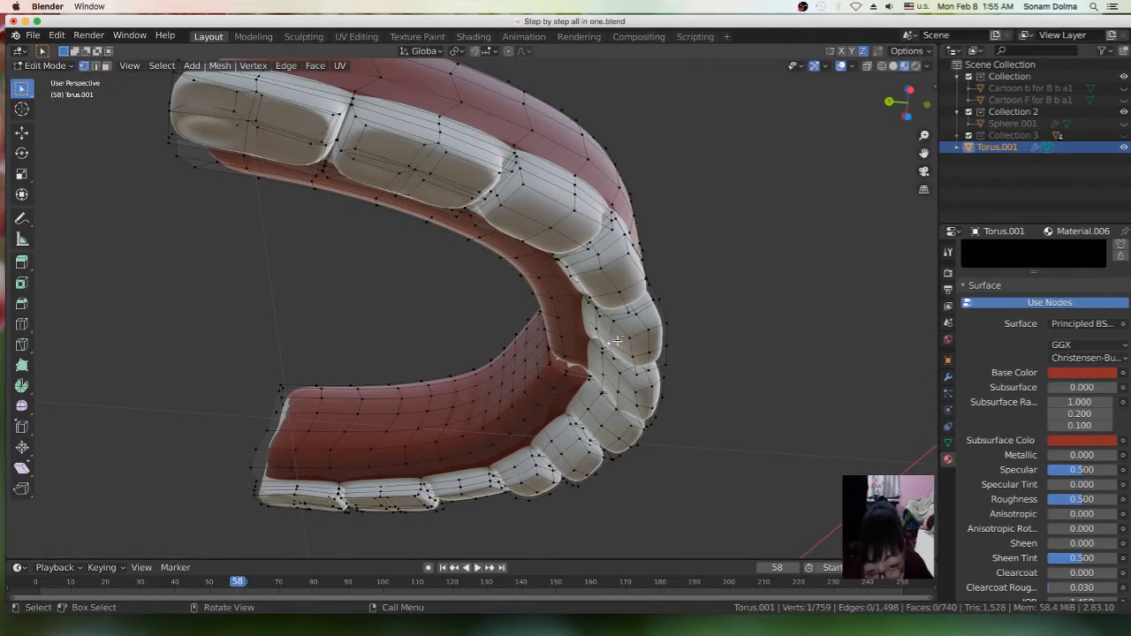
click(627, 338)
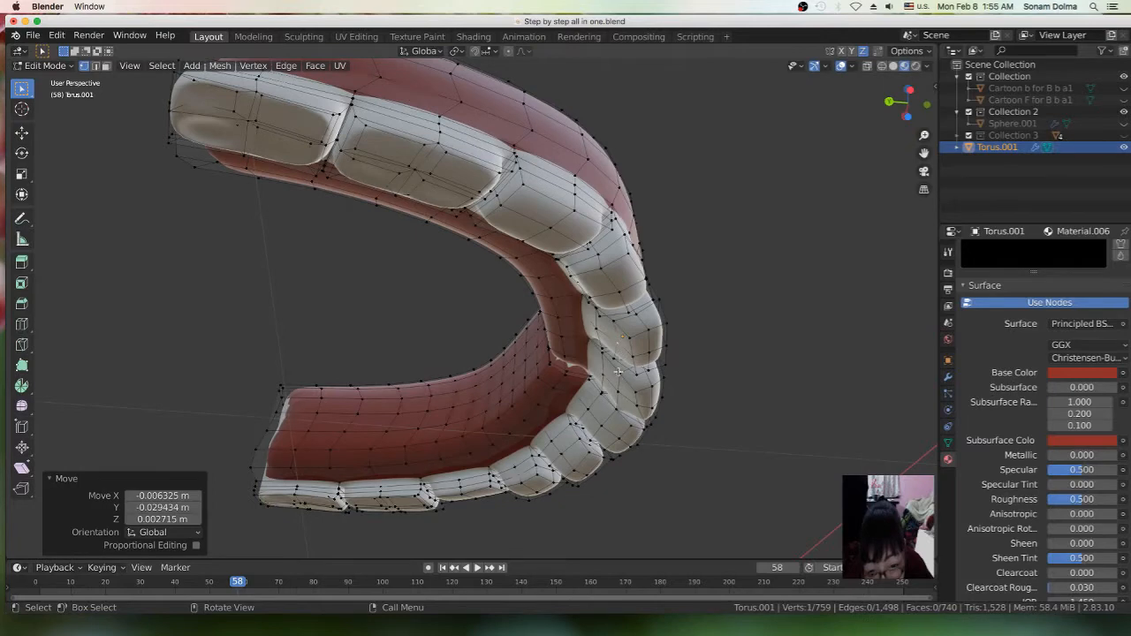
Move two underside vertices of the neighbouring central incisor about -0.008 m and -0.016 m in Y, raising them 0.004 m and 0.008 m
key(g)
click(634, 390)
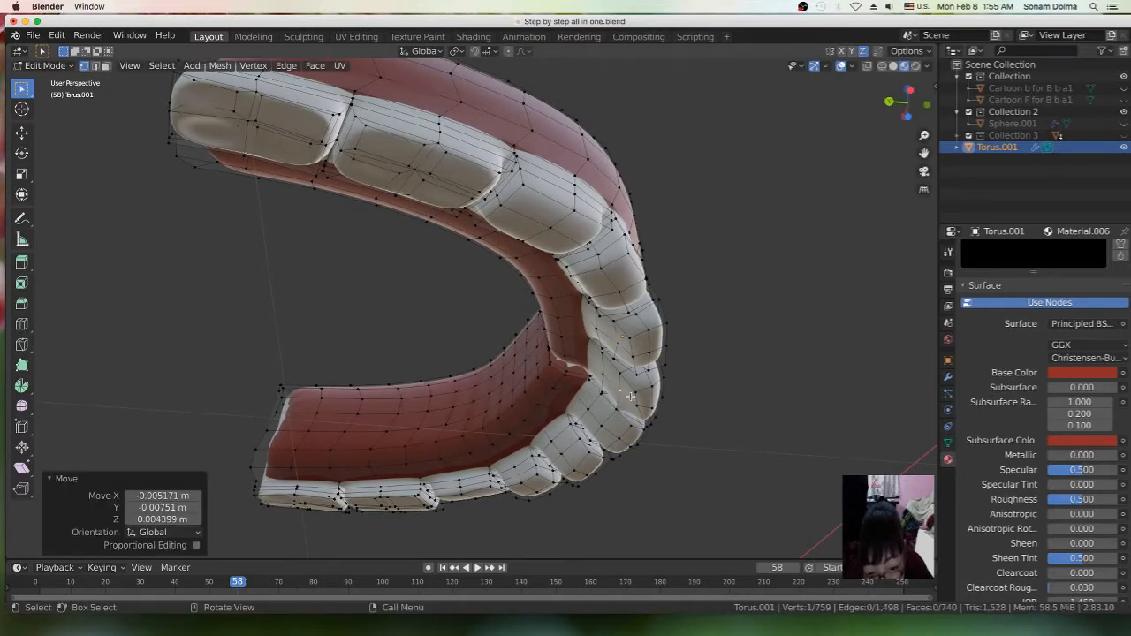
key(g)
click(630, 408)
Separate the selected vertex at the central incisors' gap by Selection, and try moving the vertex that remains there
middle_drag(720, 424, 556, 458)
scroll(525, 412, up, 3)
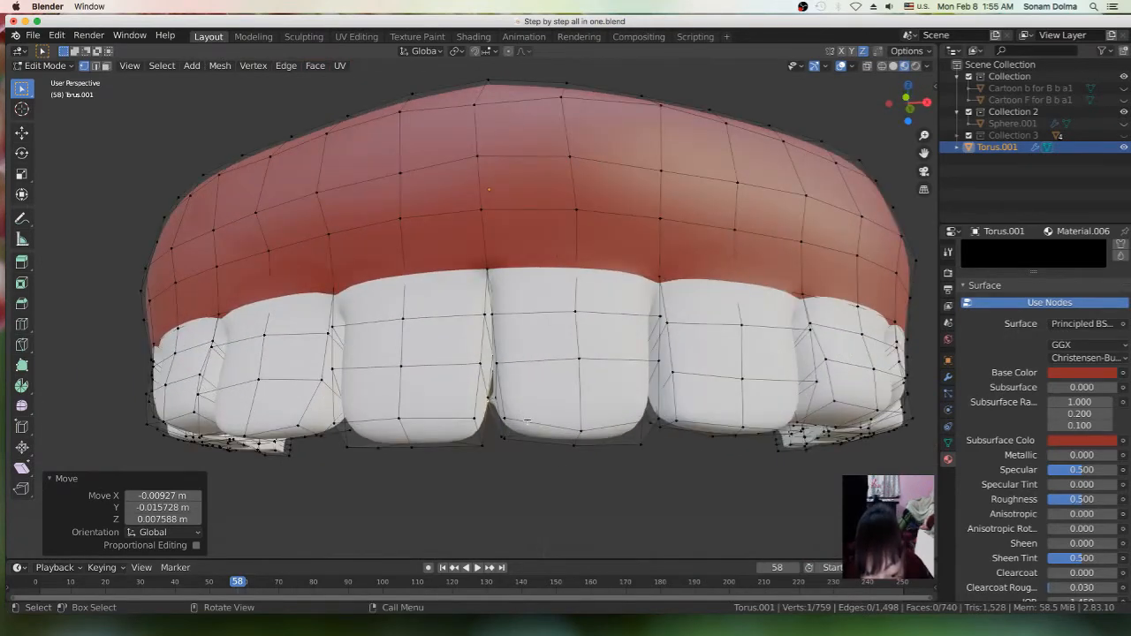
middle_drag(527, 418, 542, 399)
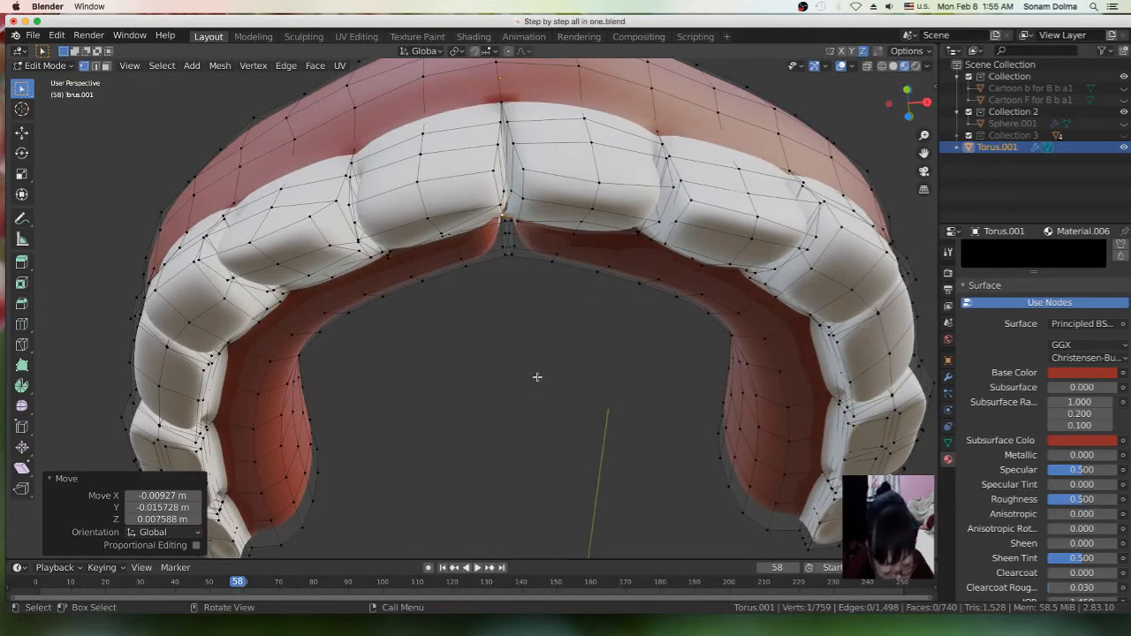
key(p)
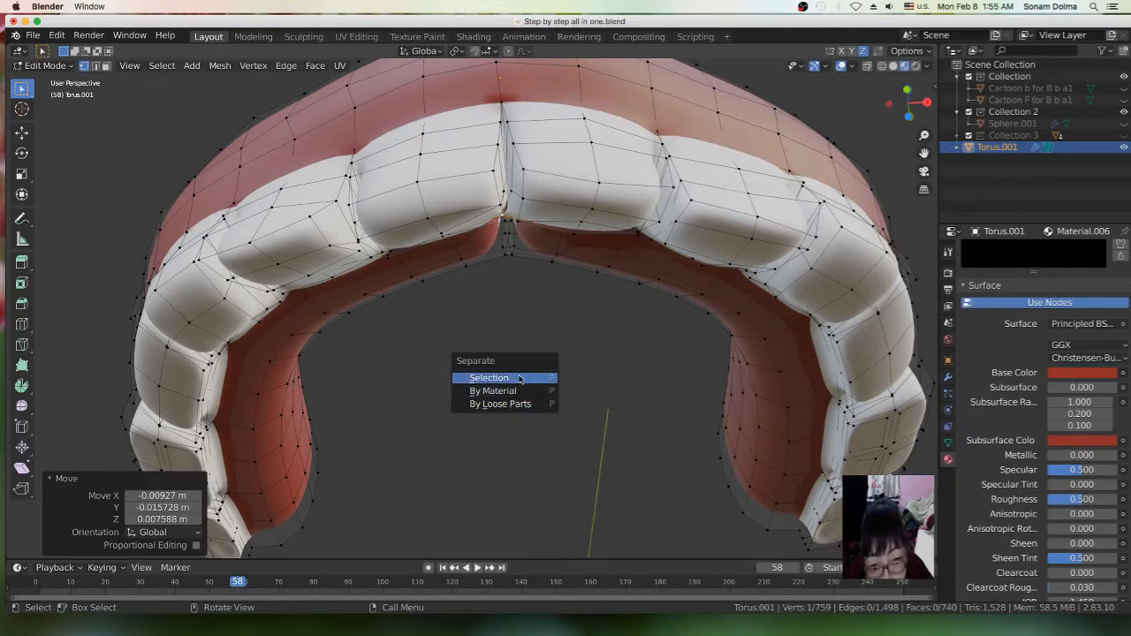
click(519, 377)
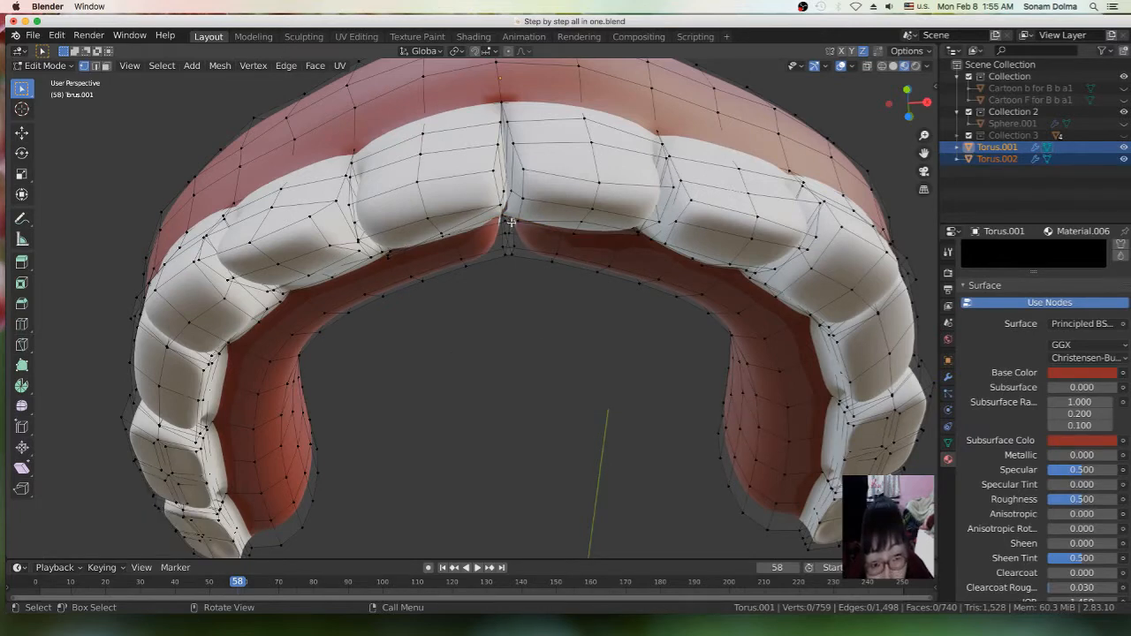
key(g)
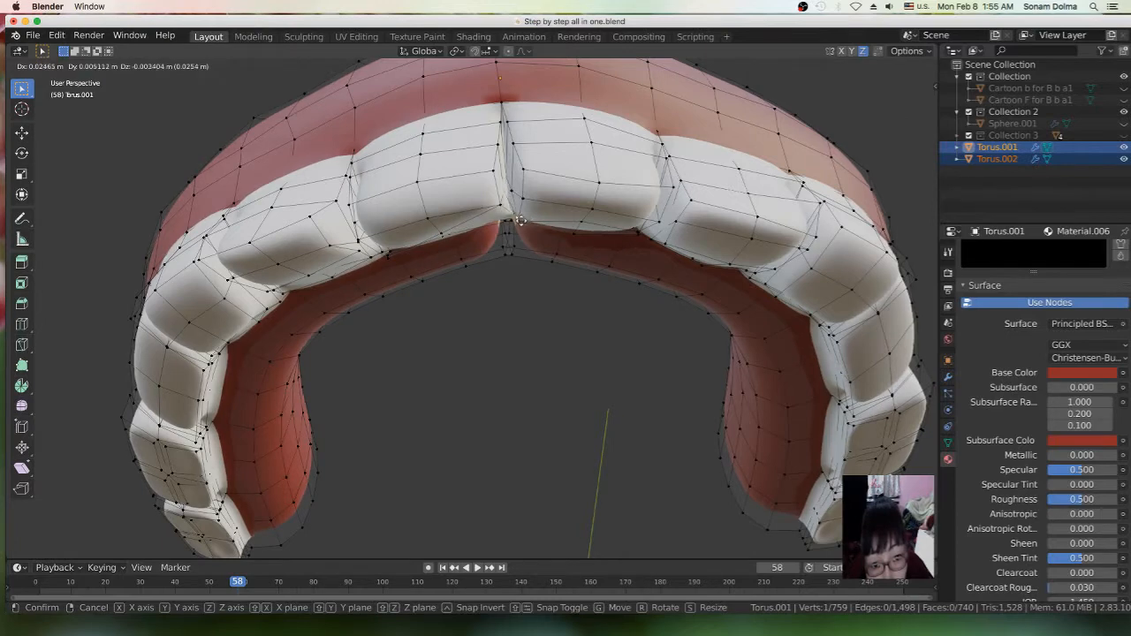
click(511, 223)
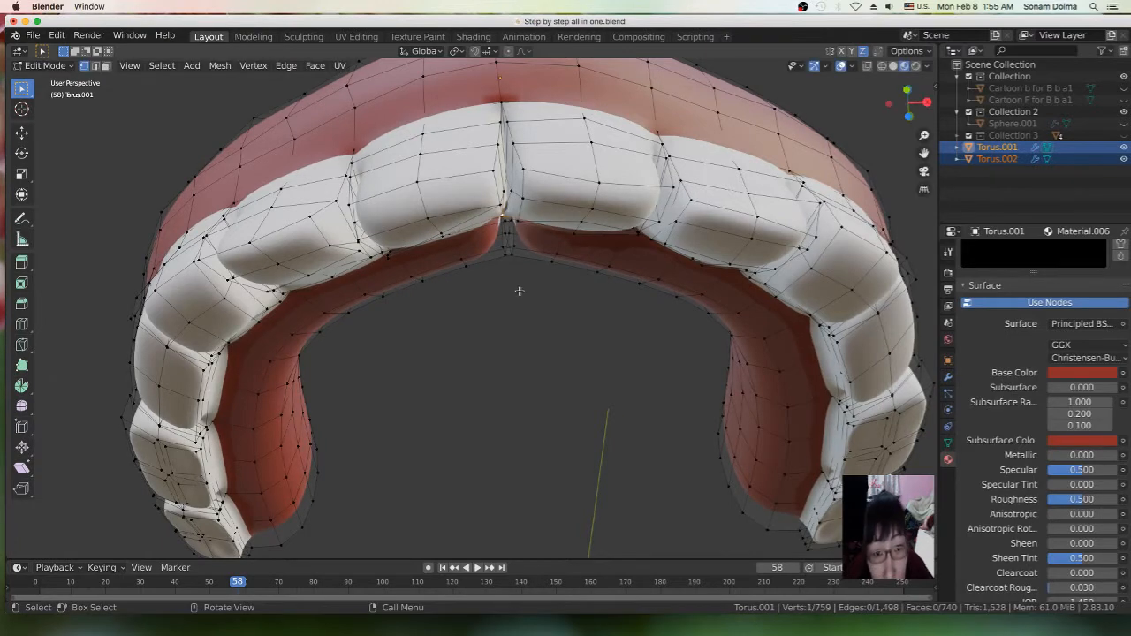
Try to dissolve the vertex at the lower gap between the central incisors, and undo the dissolve
key(x)
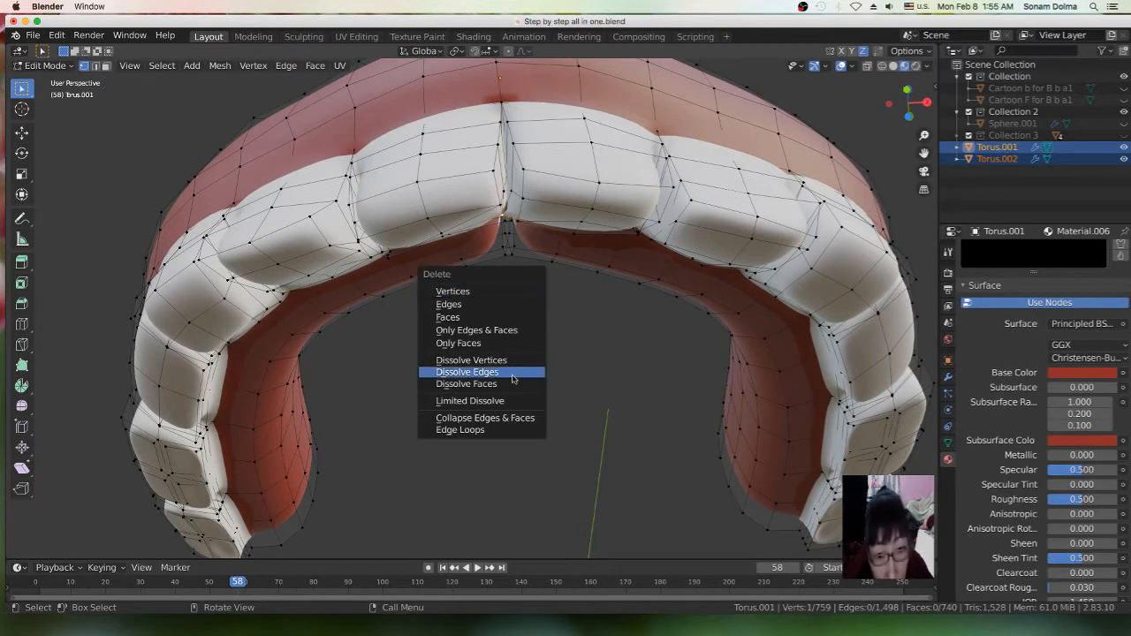
click(511, 361)
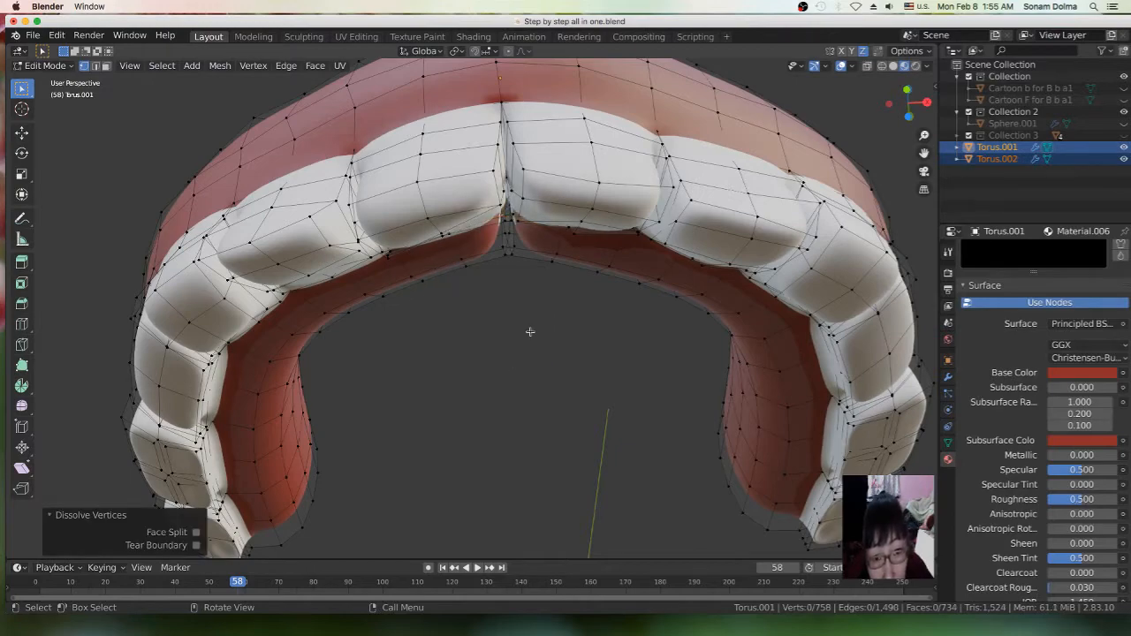
mouse_move(530, 332)
middle_down()
mouse_move(518, 310)
mouse_move(474, 305)
mouse_move(501, 300)
mouse_move(528, 326)
middle_up()
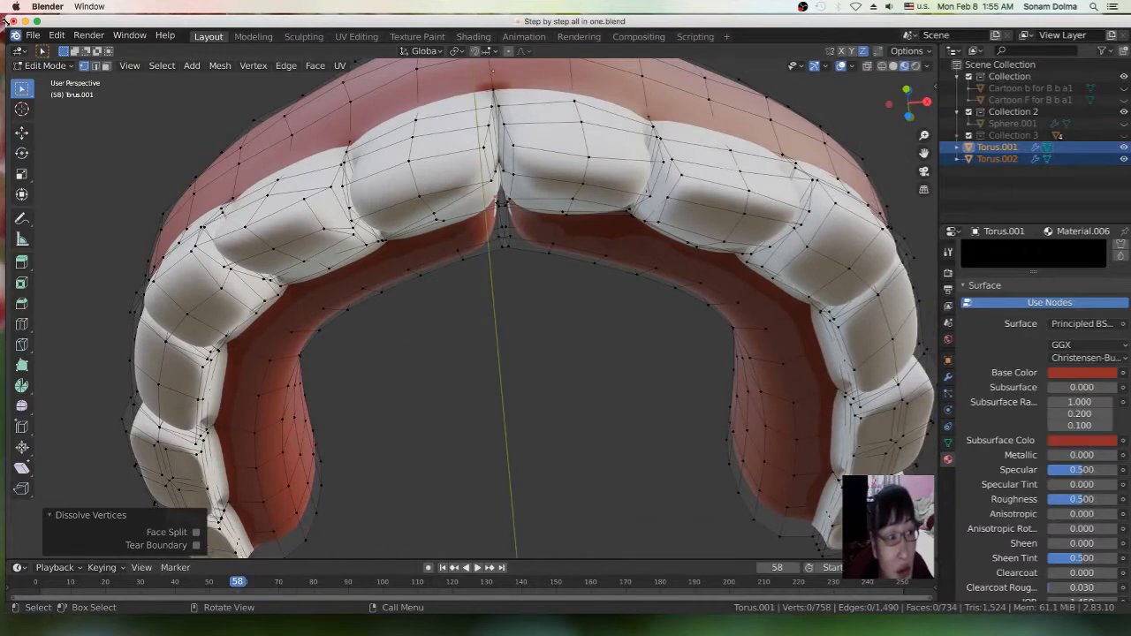
click(56, 36)
click(69, 50)
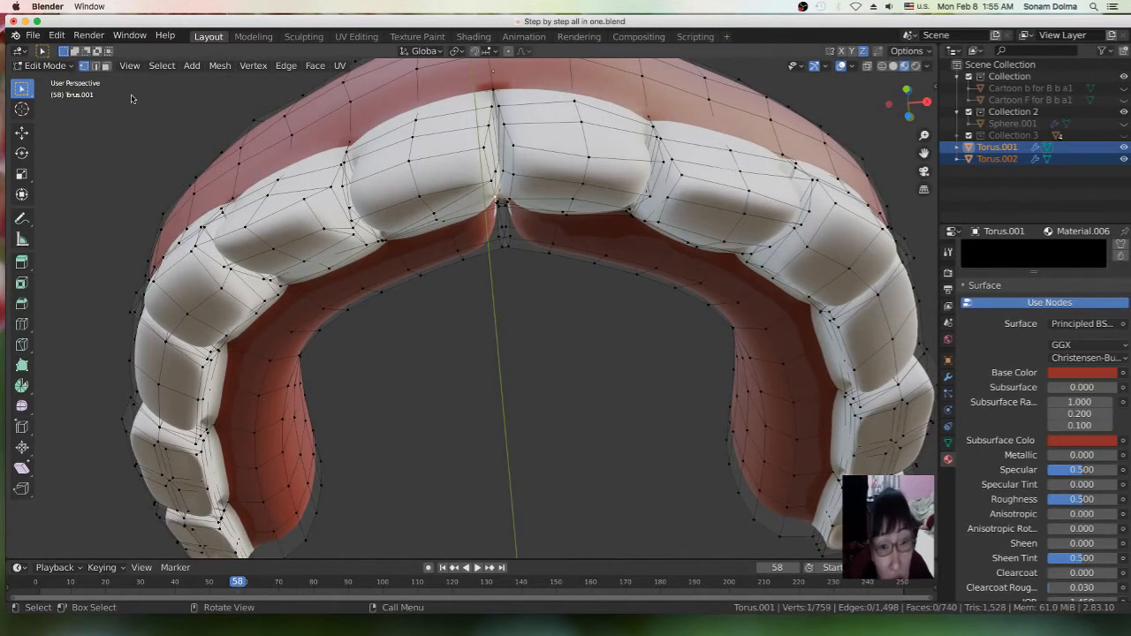
Clear the vertex selection at the lower gap between the two central incisors
middle_drag(546, 307, 507, 340)
scroll(544, 345, up, 5)
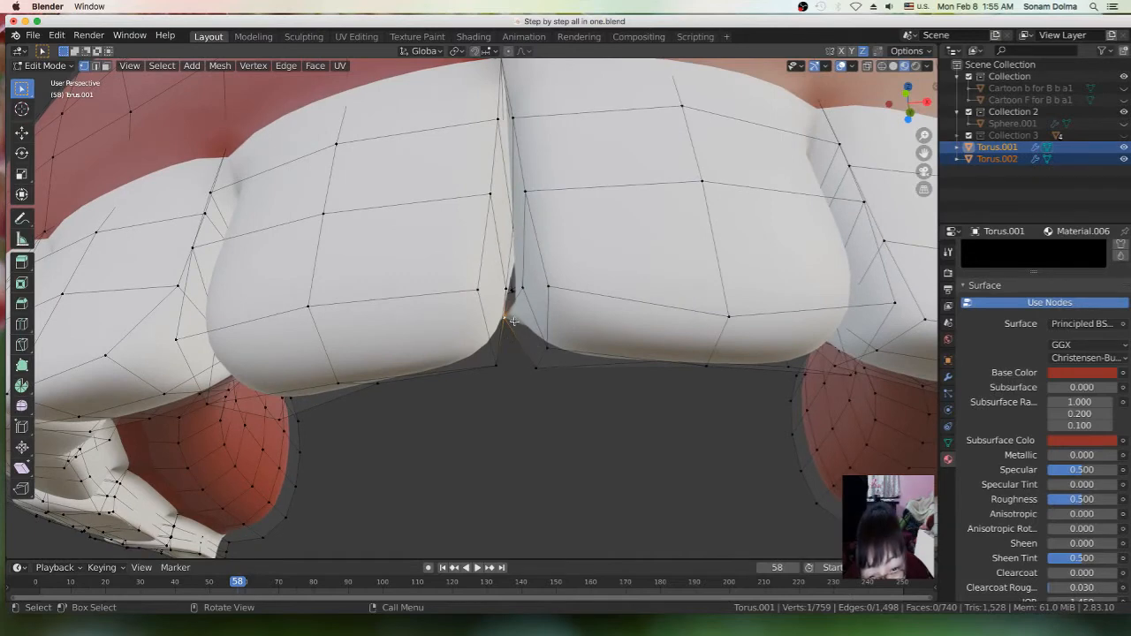
right_click(523, 334)
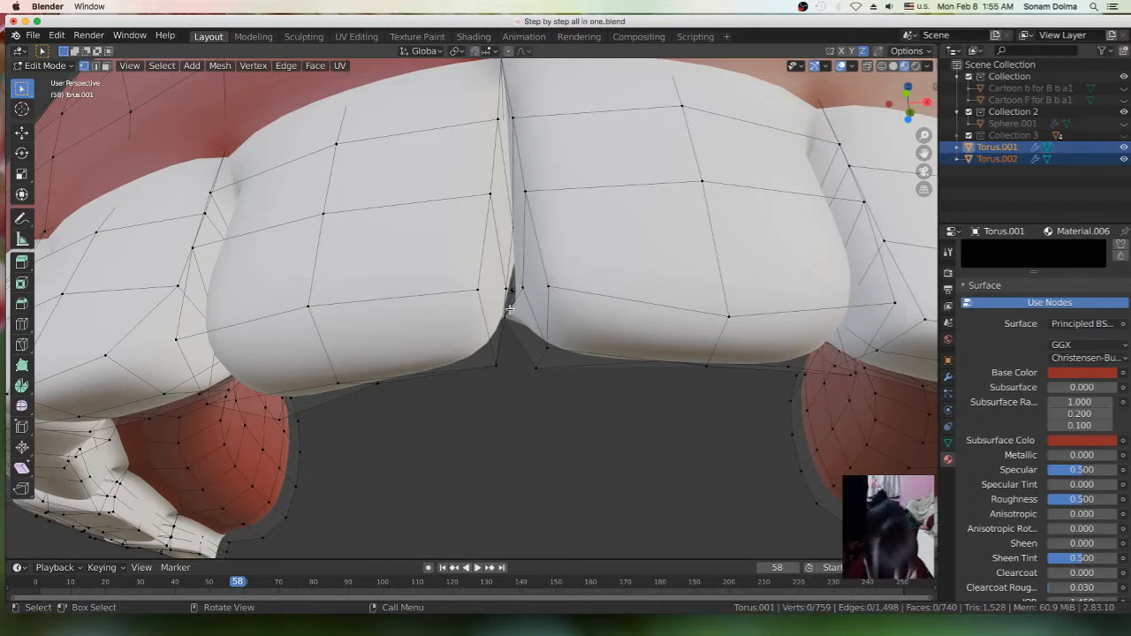
key(alt+a)
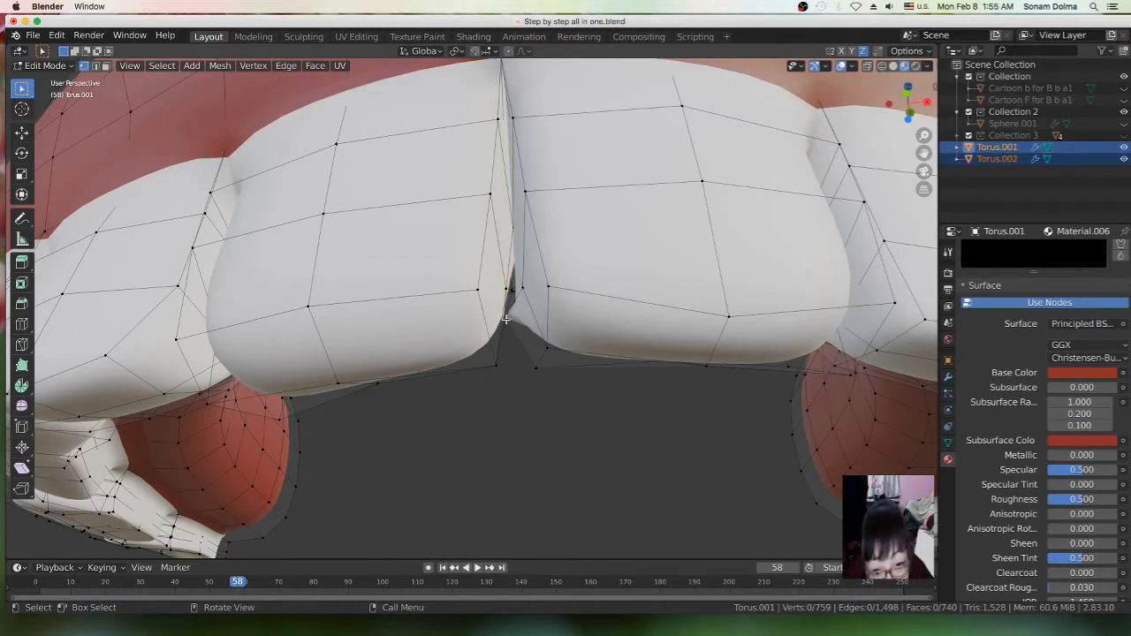
Select the vertex at the lower gap between the two central incisors and split it from its connected geometry
mouse_move(509, 322)
middle_down()
mouse_move(510, 308)
mouse_move(520, 312)
middle_up()
key(ctrl+z)
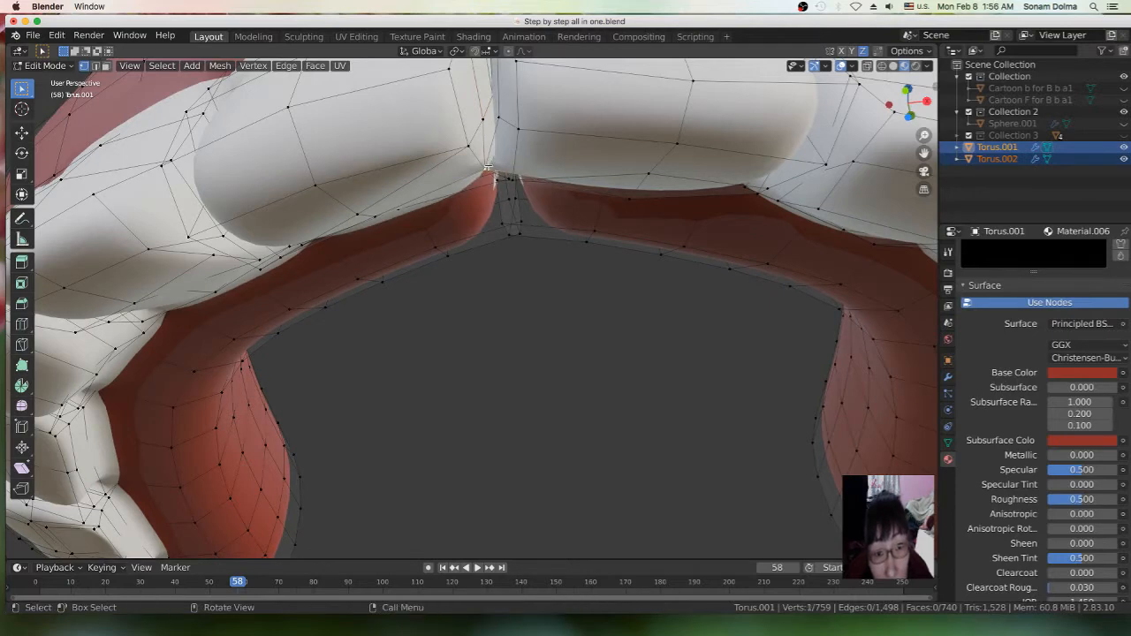
middle_drag(512, 191, 545, 320)
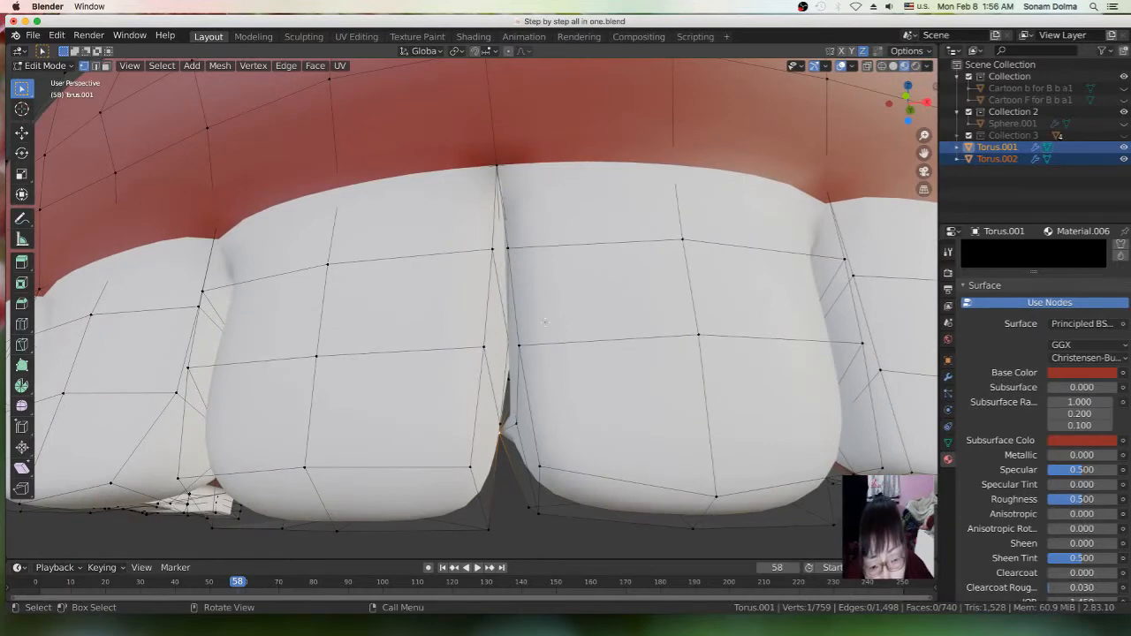
scroll(561, 421, down, 2)
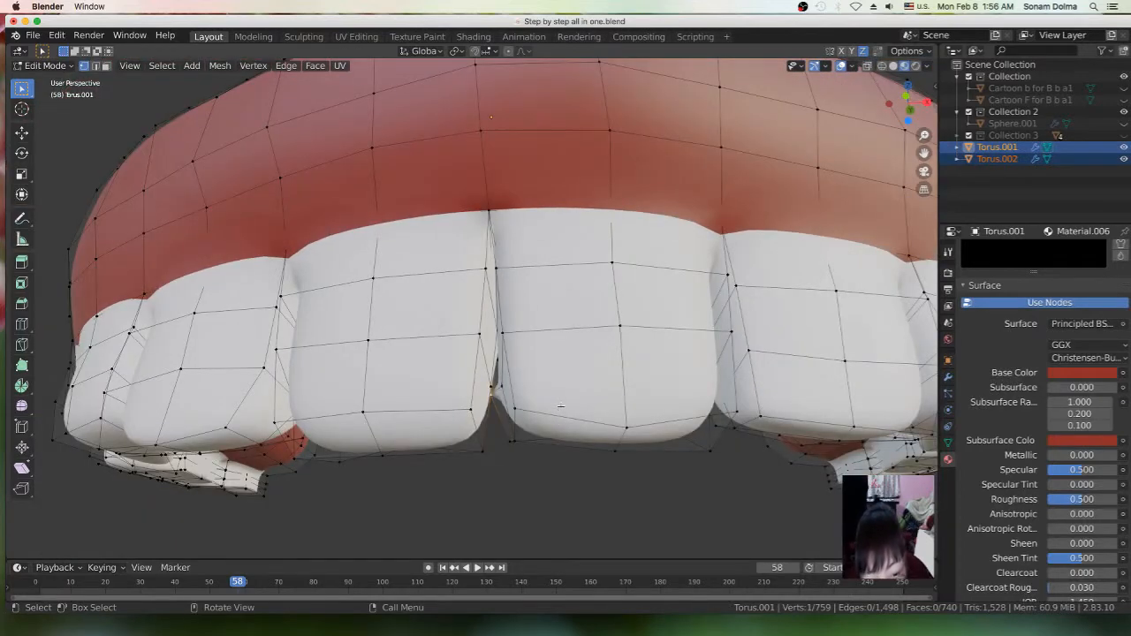
middle_drag(561, 405, 563, 410)
right_click(334, 263)
right_click(294, 50)
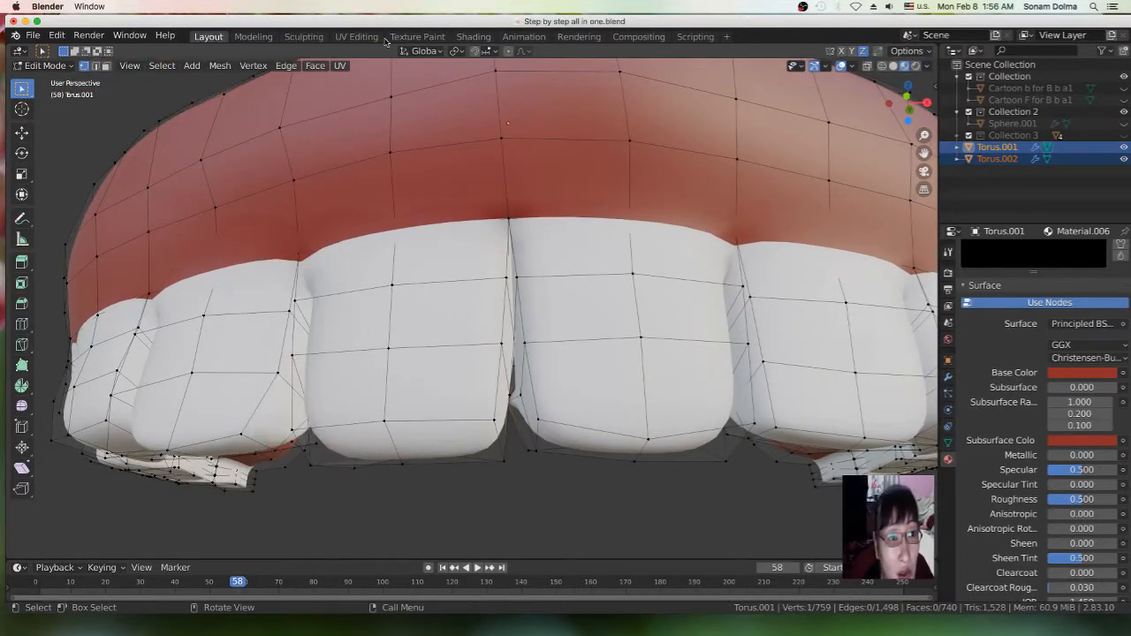
right_click(332, 106)
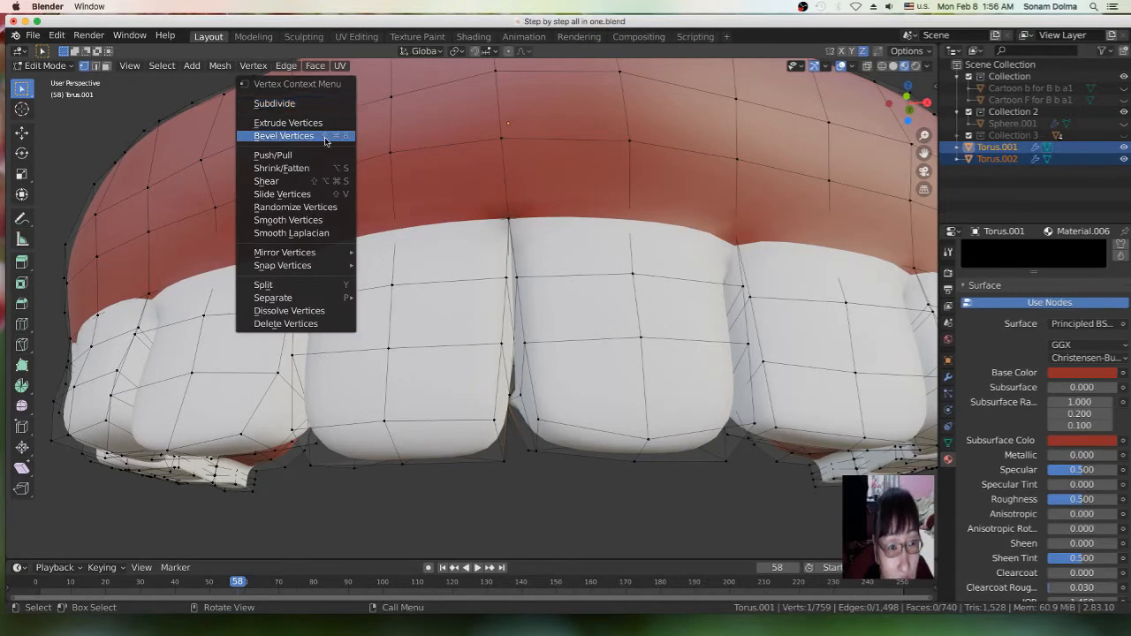
mouse_move(315, 254)
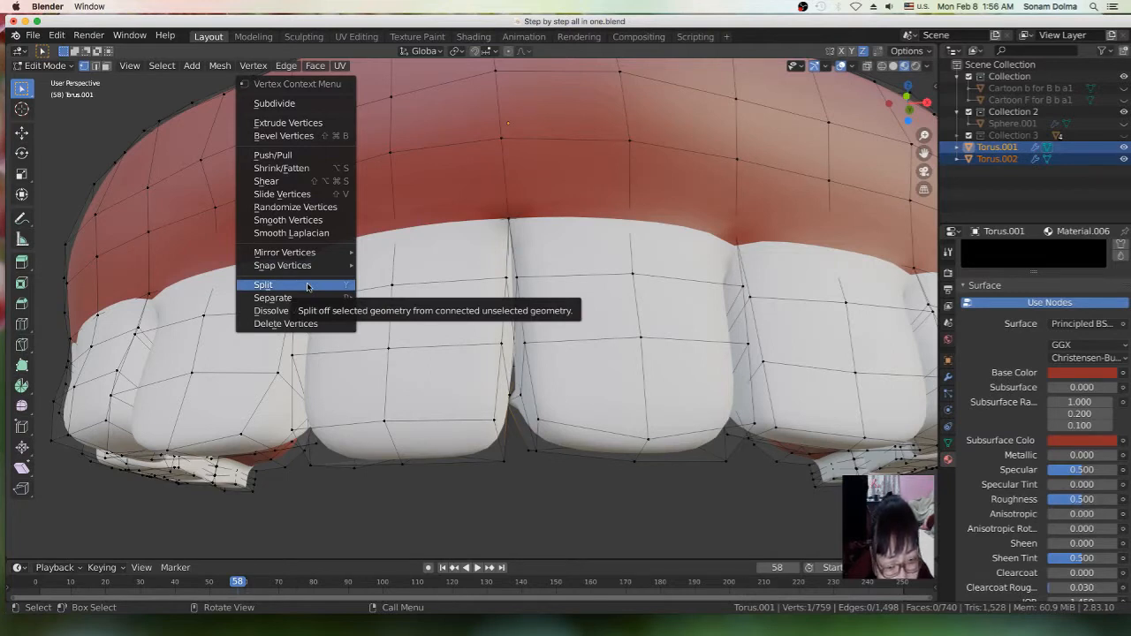
click(307, 285)
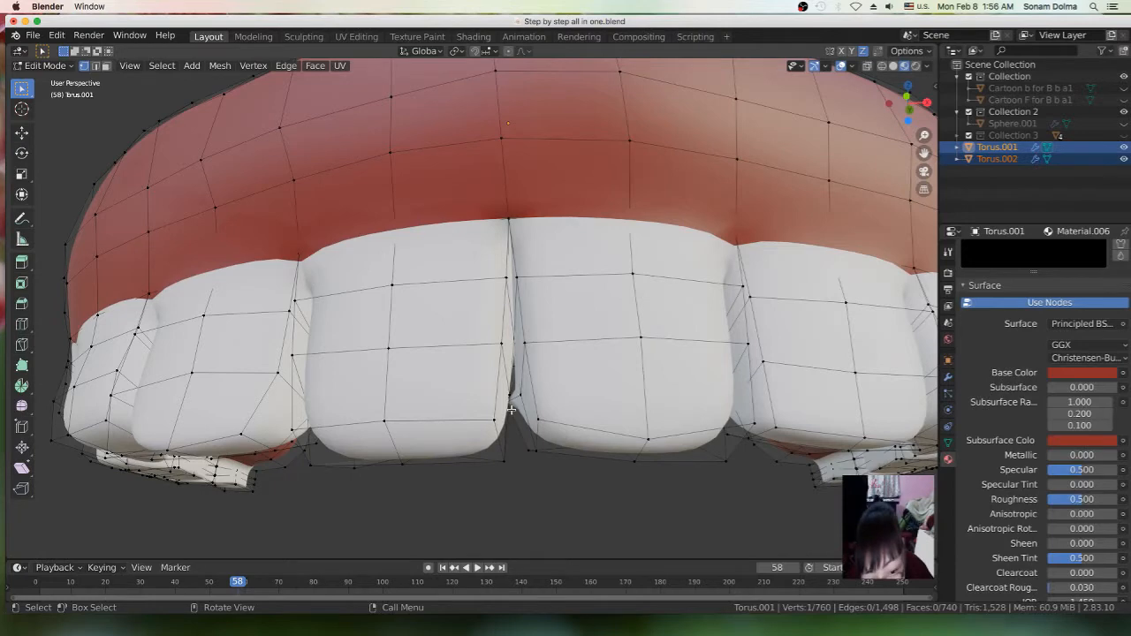
Move the split-off vertex at the central incisors' gap about -0.003 m in X, 0.020 m in Y and -0.028 m in Z
middle_drag(515, 412, 498, 396)
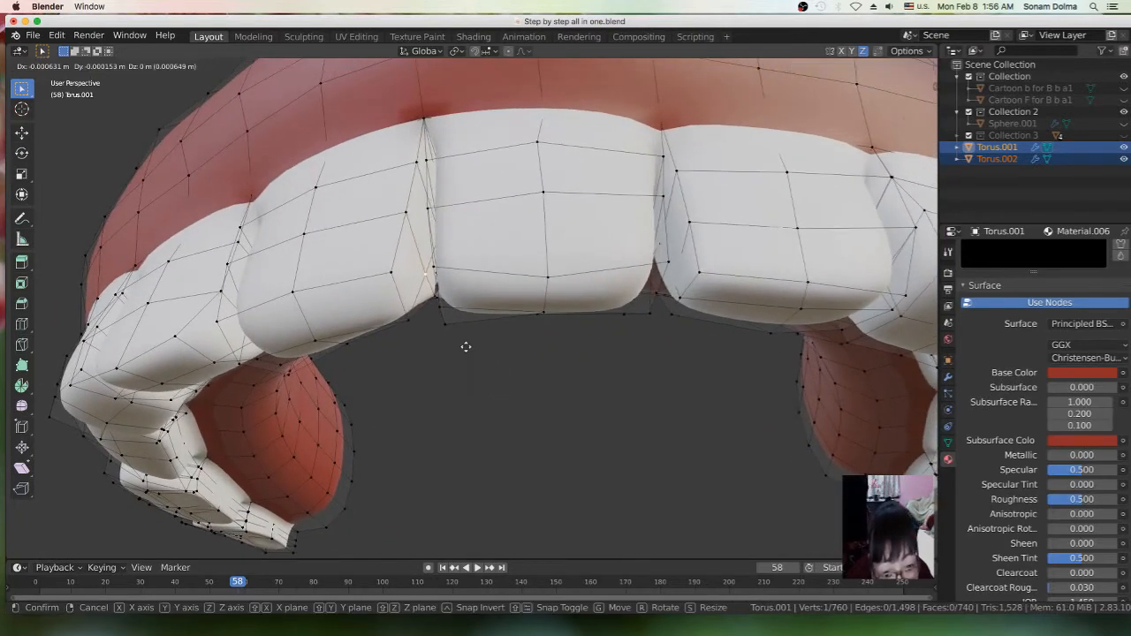
middle_drag(471, 346, 479, 307)
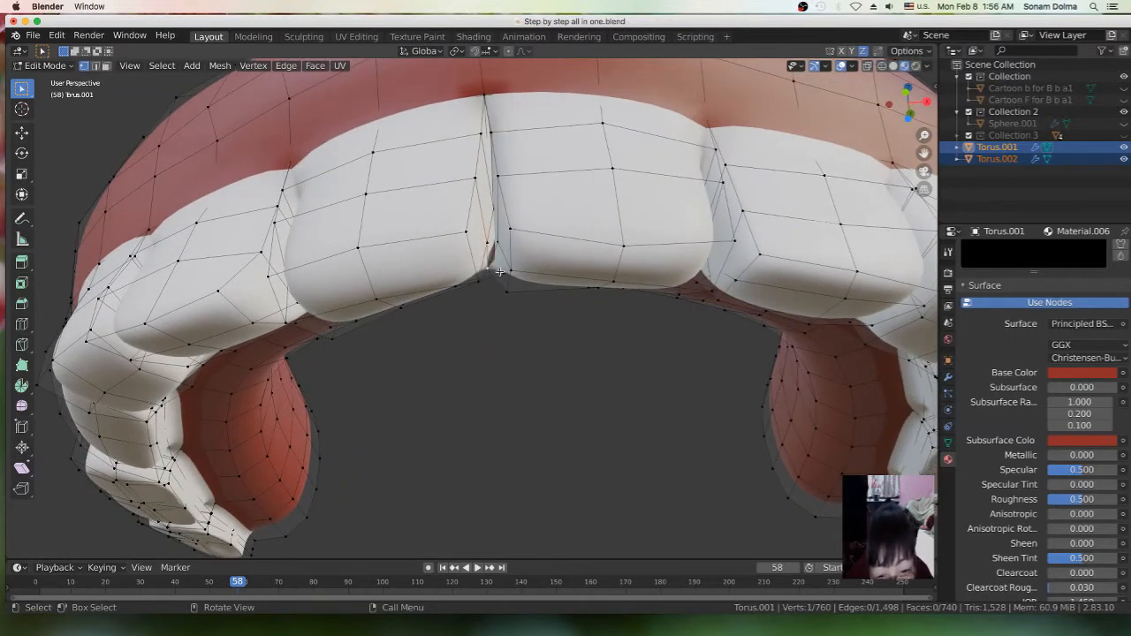
key(g)
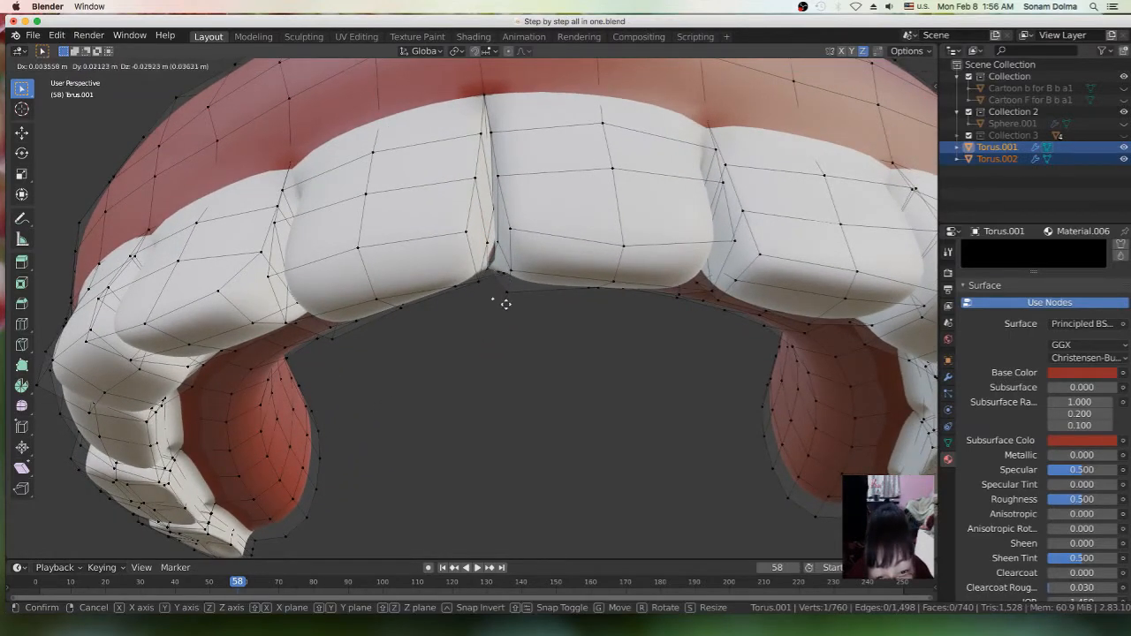
click(504, 303)
key(g)
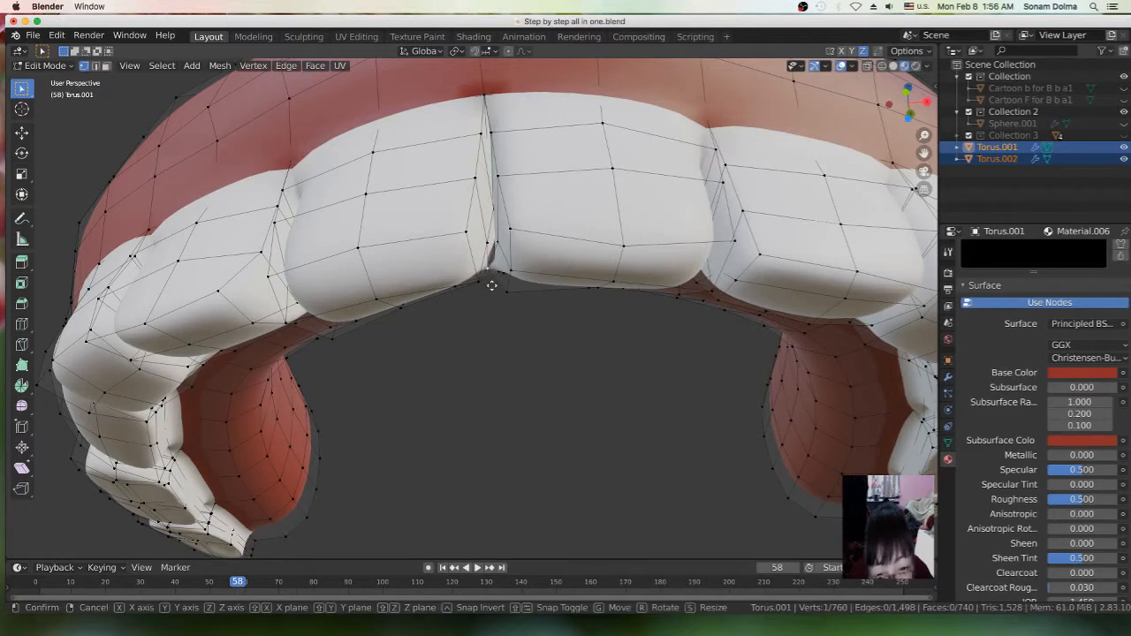
click(491, 306)
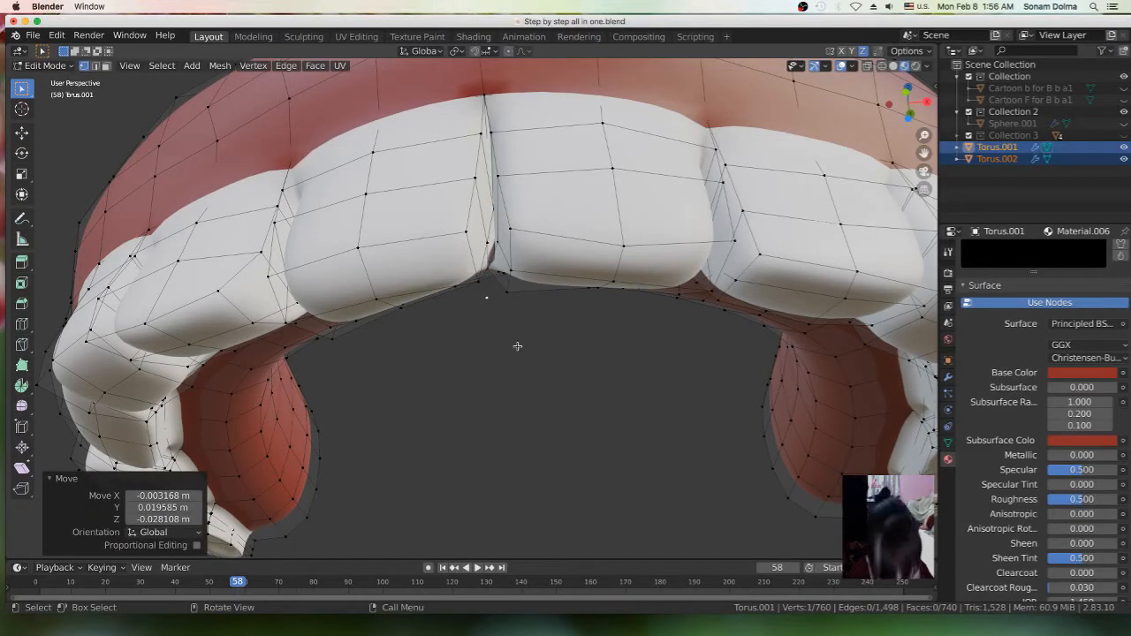
Dissolve the loose vertex below the central incisors' gap, and try moving the vertex that remains at the gap
key(x)
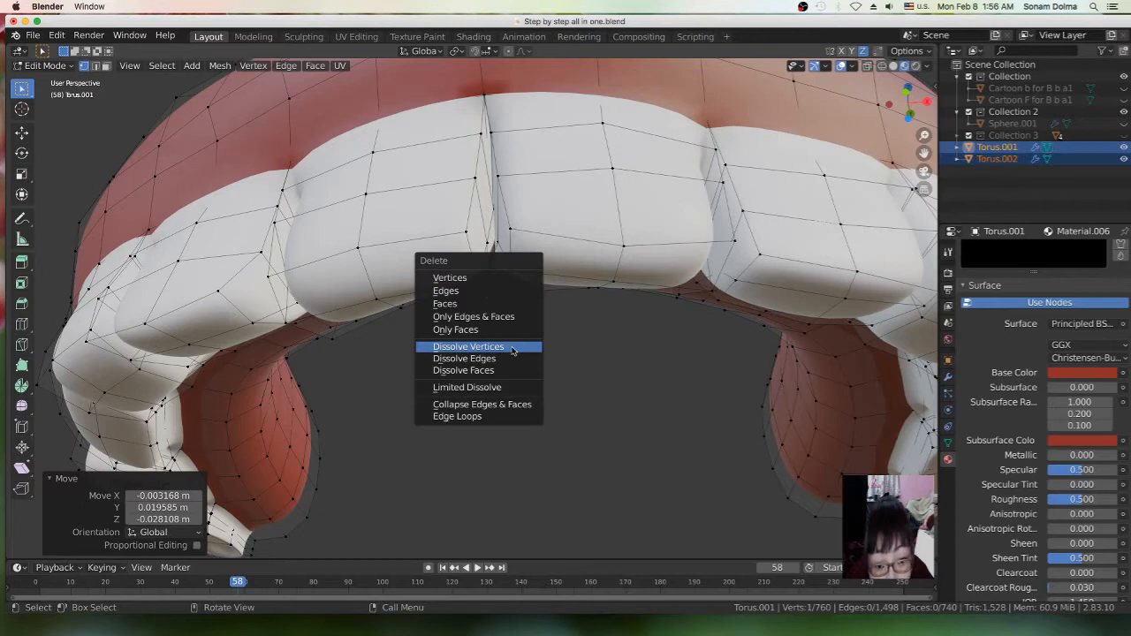
click(516, 346)
click(495, 284)
key(g)
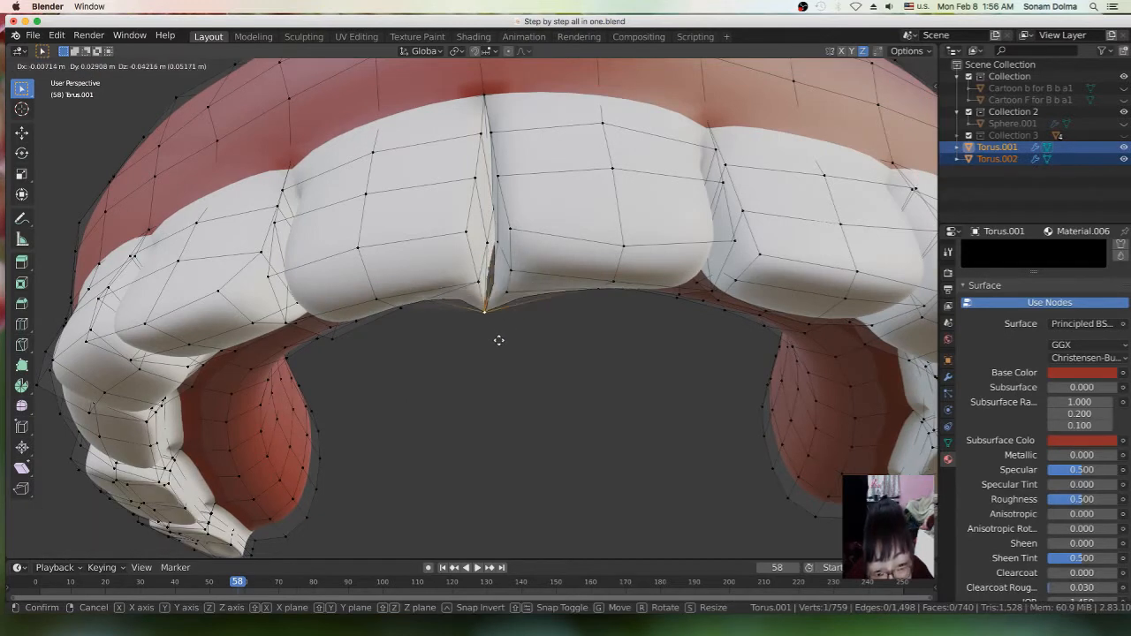
right_click(500, 352)
Dissolve the vertex that joins the two central incisors on their inner side
middle_drag(500, 354, 354, 400)
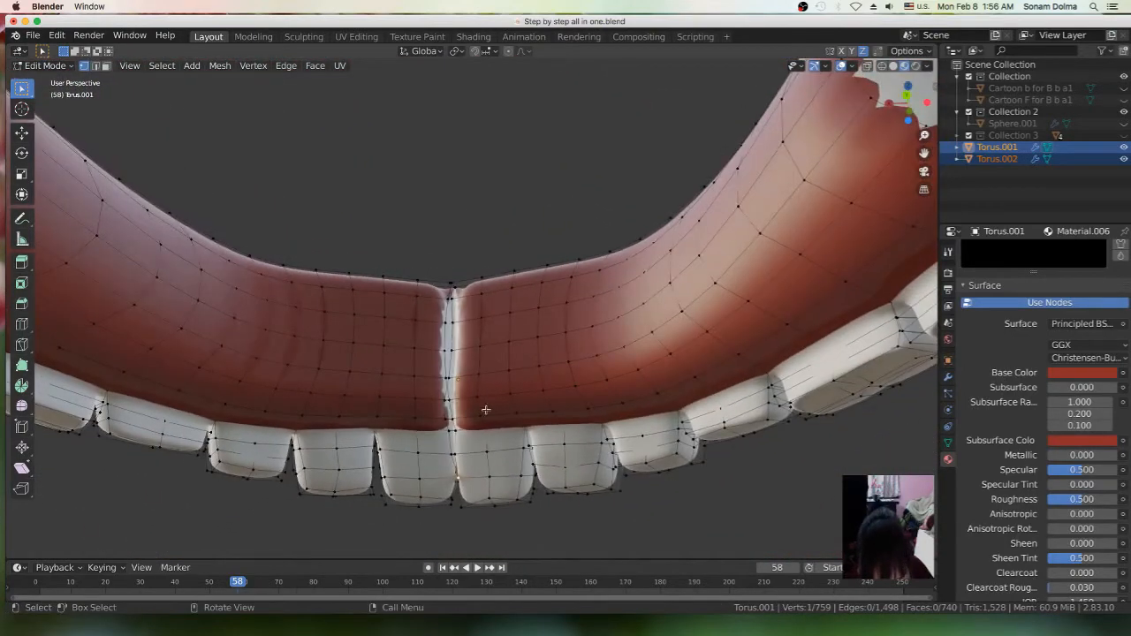
shift+middle_drag(500, 407, 607, 197)
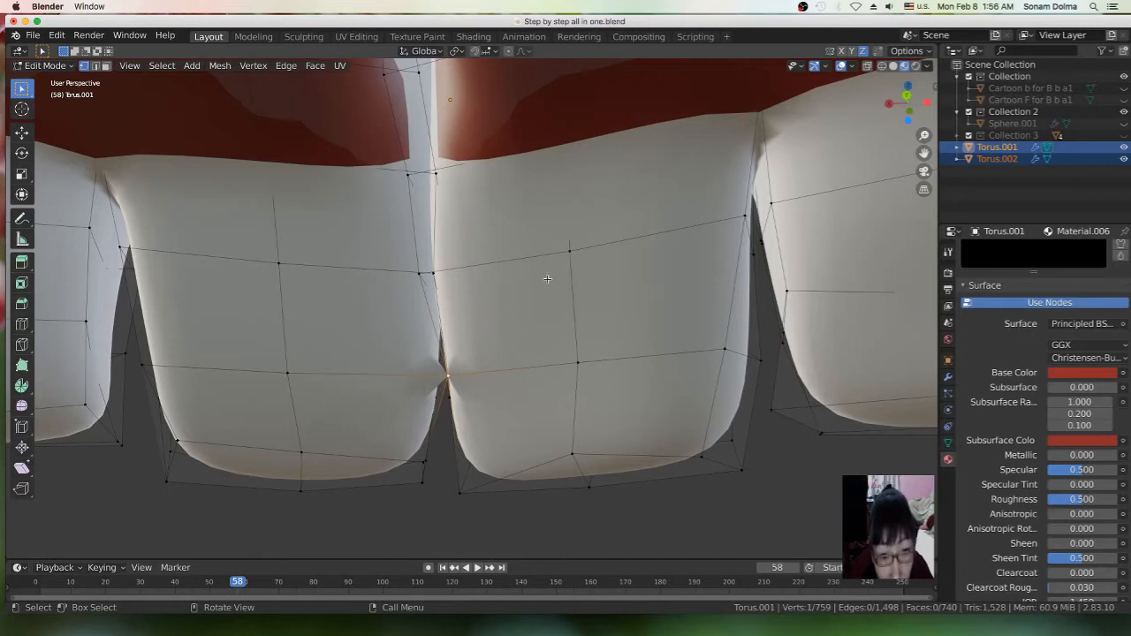
key(x)
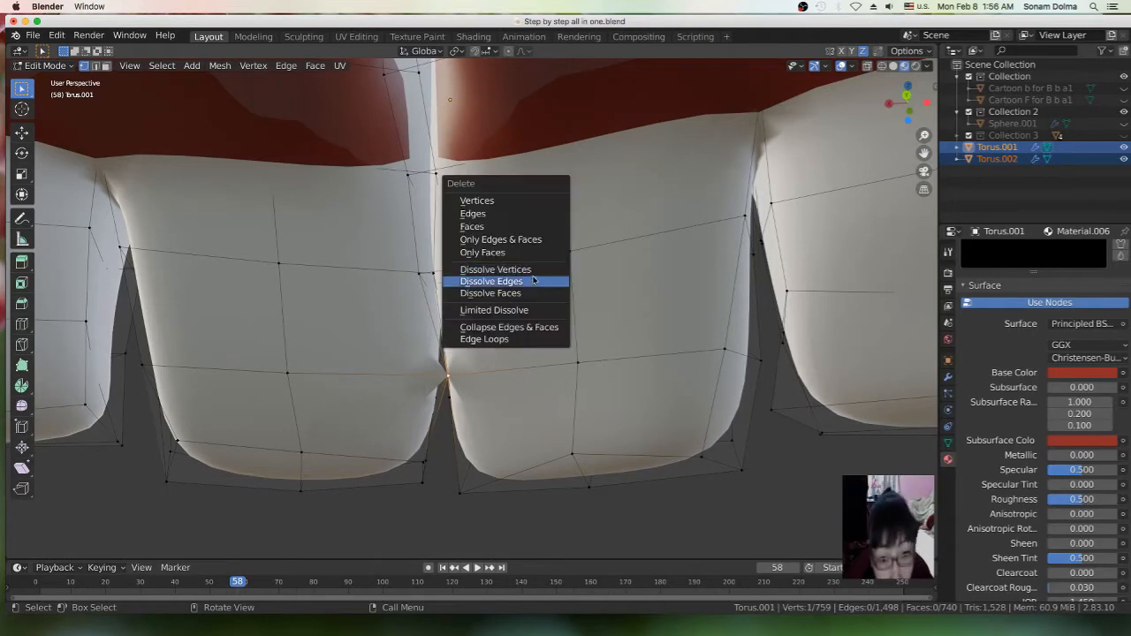
click(535, 270)
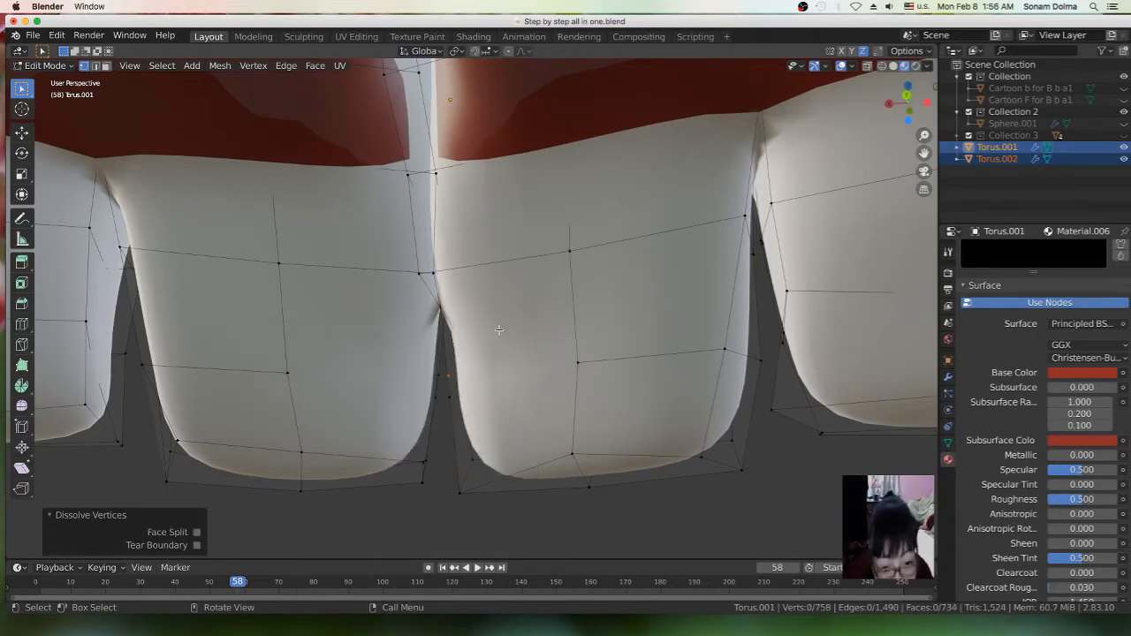
Try moving the vertex at the upper end of the opened gap, and undo the vertex dissolves between the central incisors
mouse_move(499, 329)
middle_down()
mouse_move(505, 313)
mouse_move(485, 339)
middle_up()
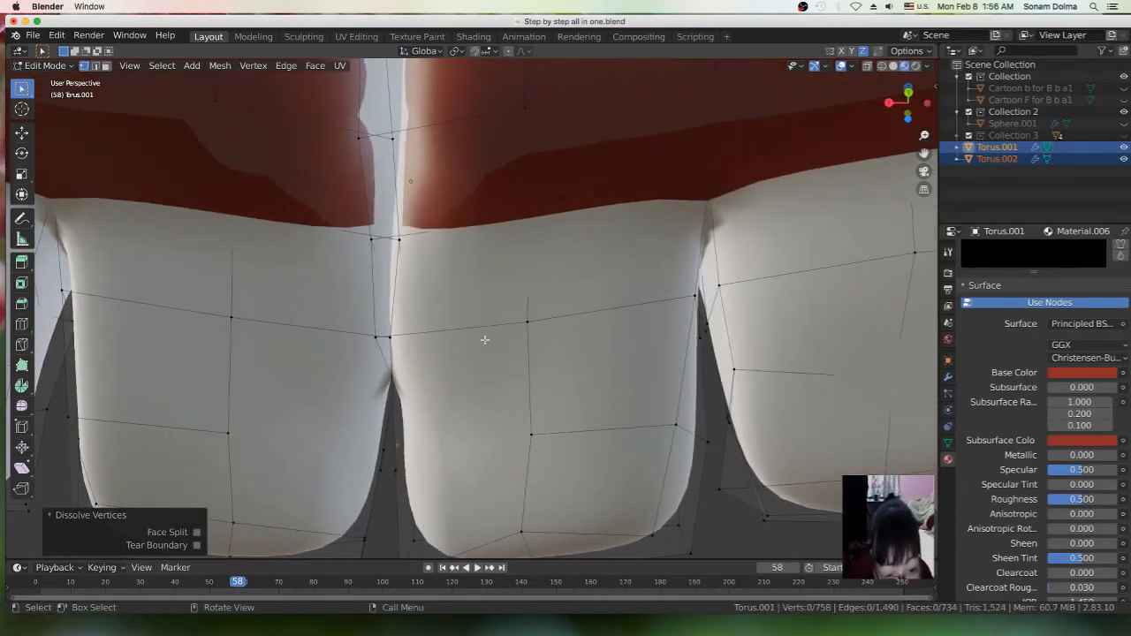
click(391, 375)
key(g)
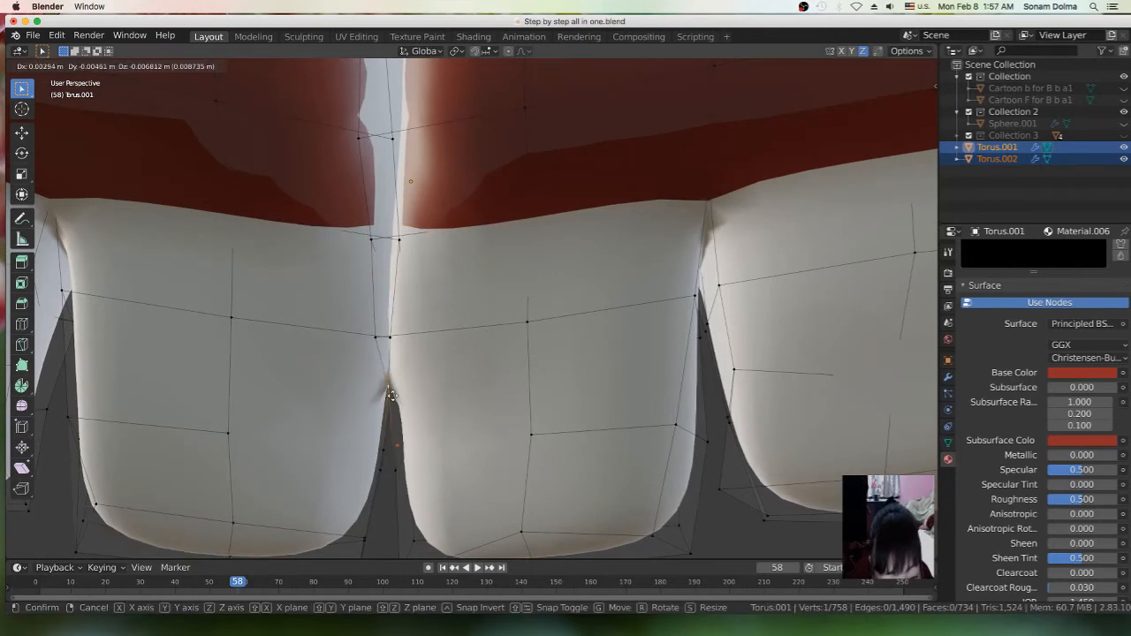
right_click(387, 422)
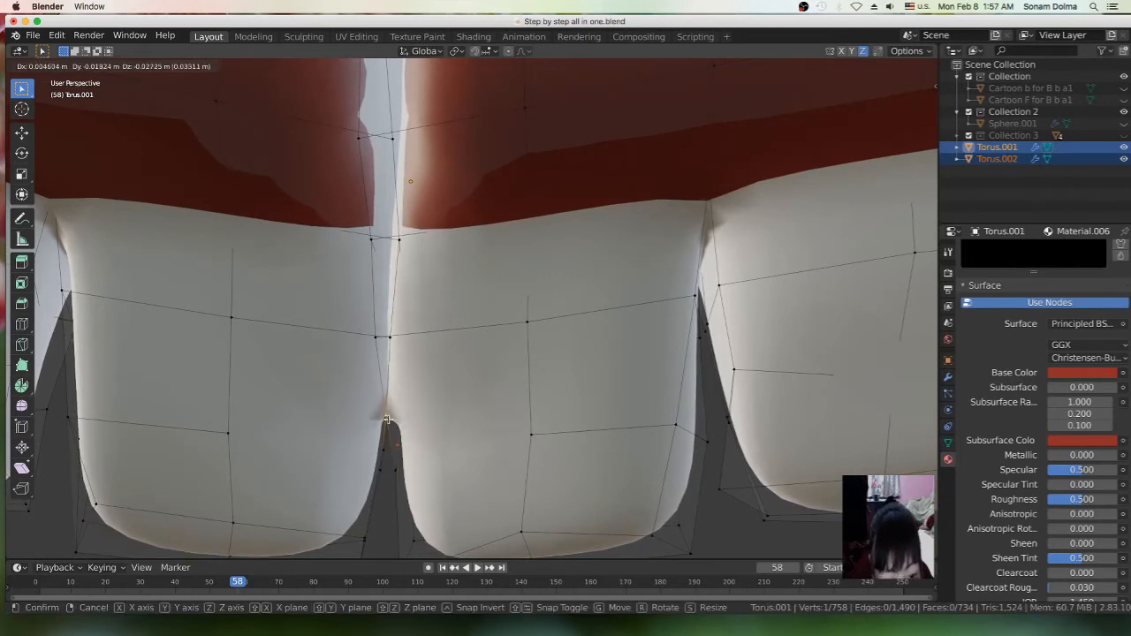
right_click(387, 400)
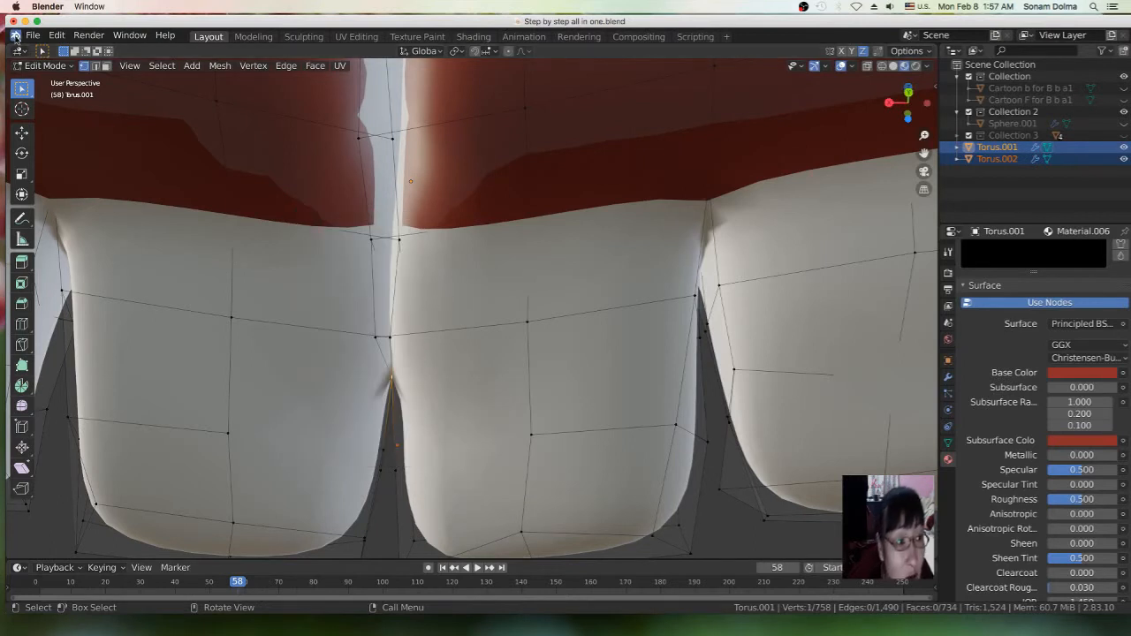
key(ctrl+z)
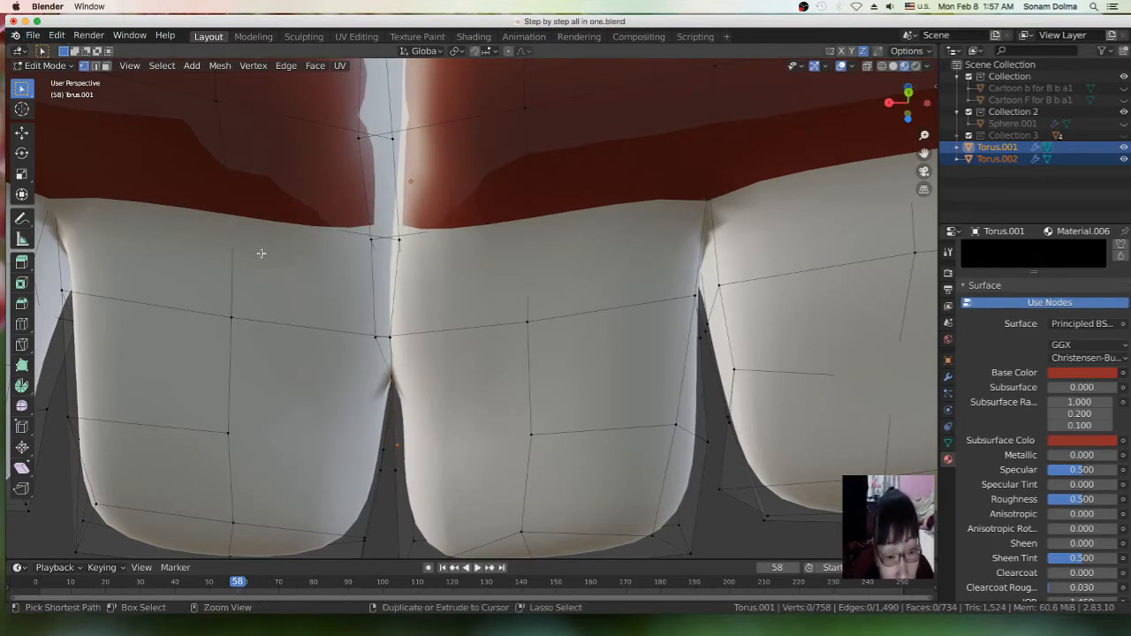
key(ctrl+z)
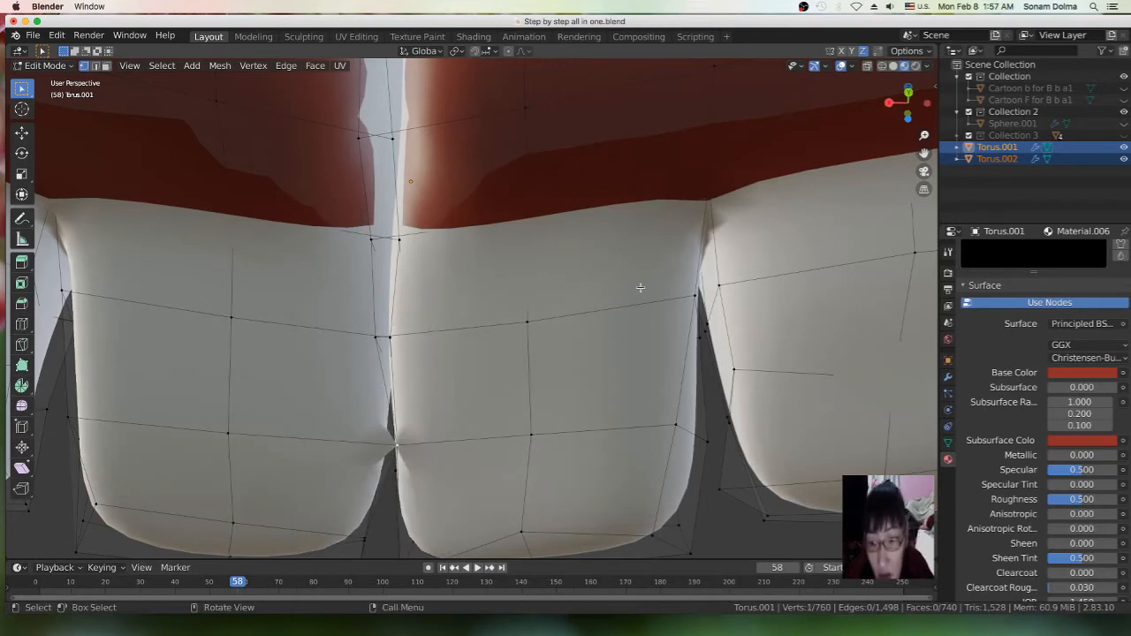
Switch to Object Mode and set the teeth model's Subdivision modifier to viewport level 0
click(39, 66)
click(40, 42)
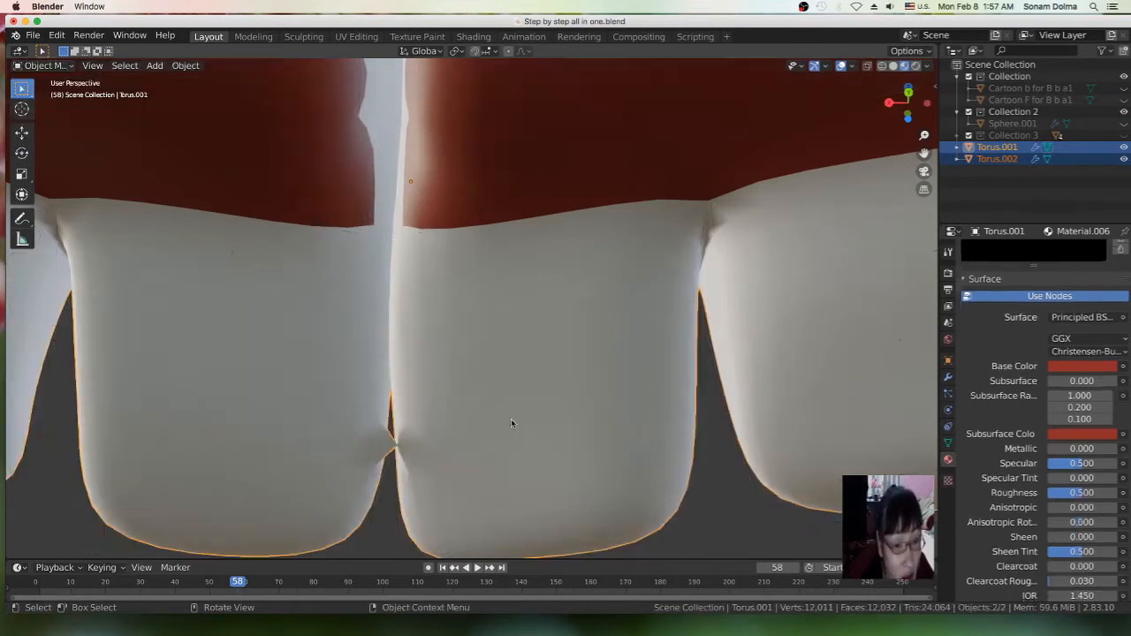
scroll(537, 453, down, 1)
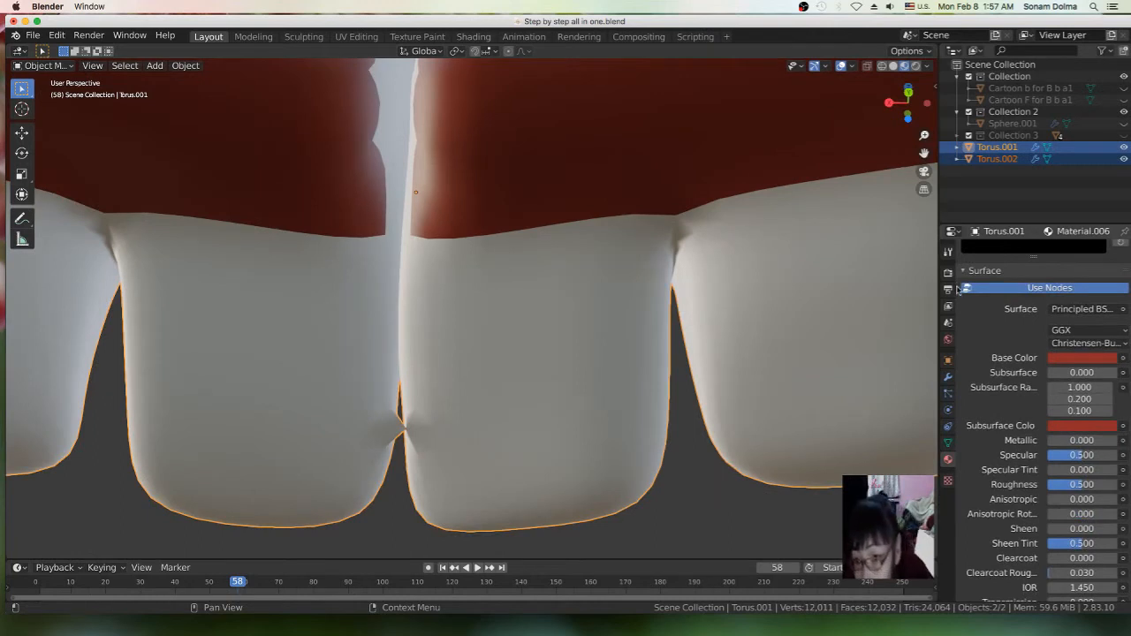
click(948, 443)
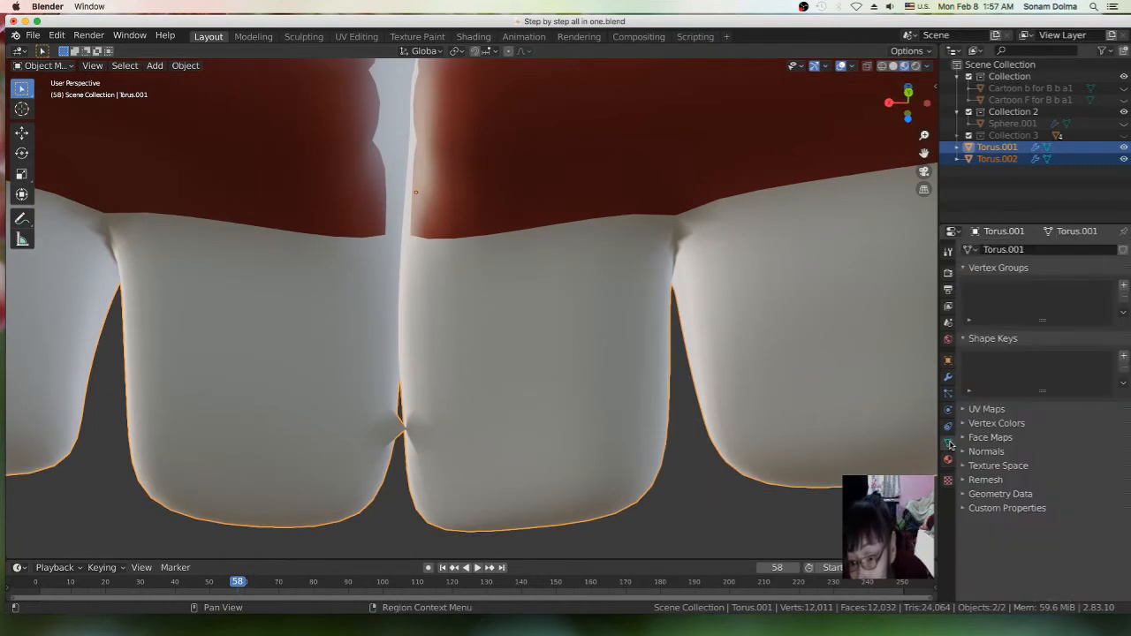
click(949, 376)
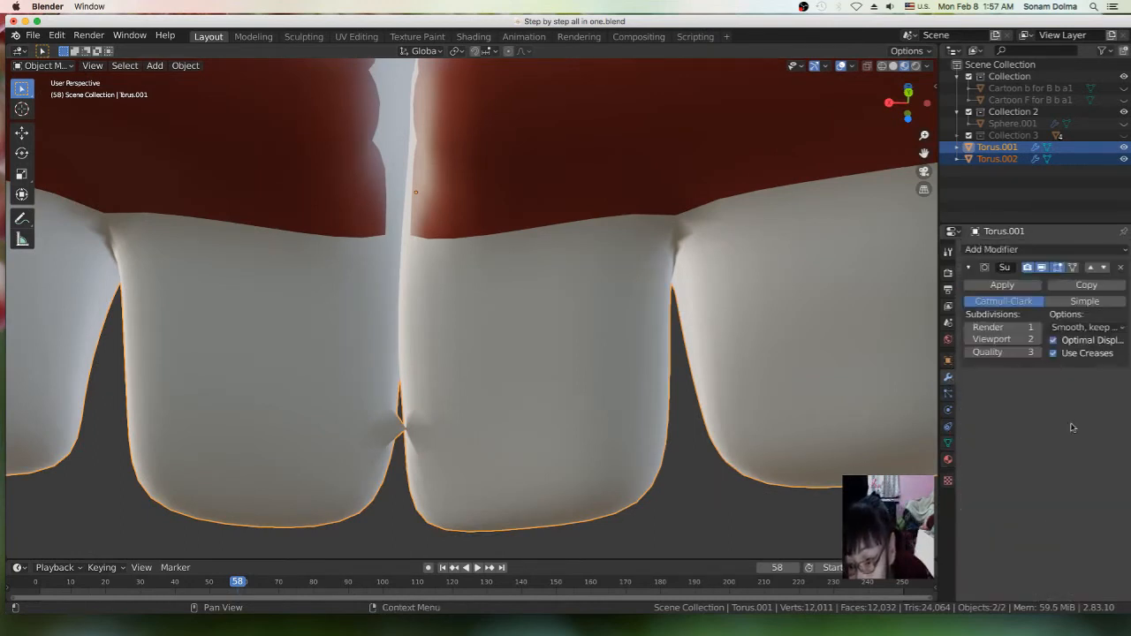
click(968, 342)
click(969, 341)
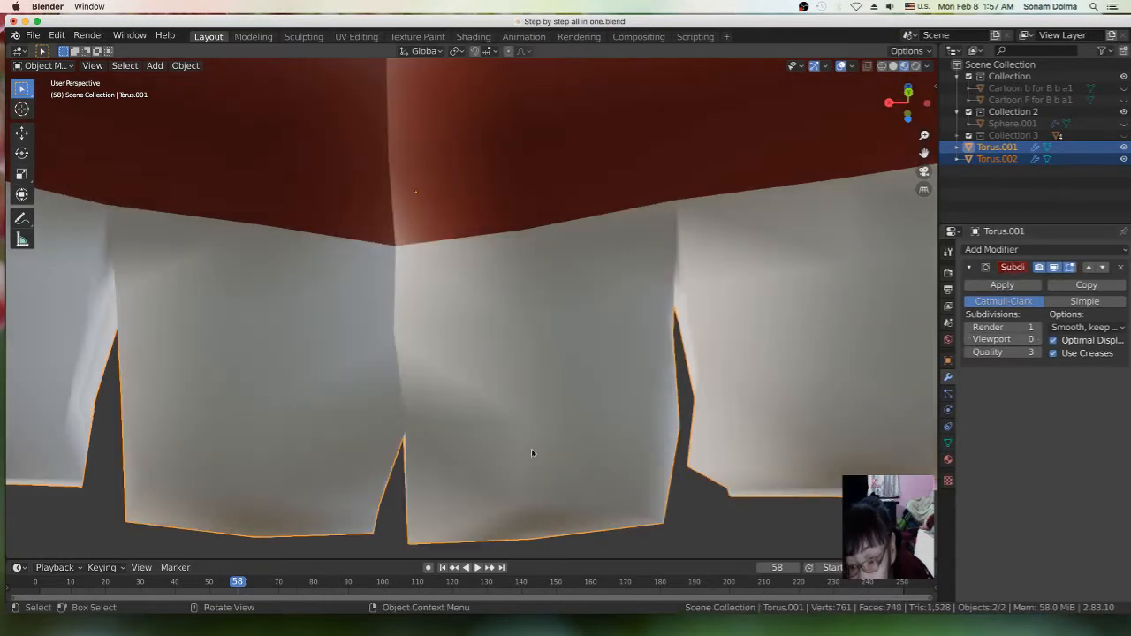
Apply Shade Flat to the teeth and gum model
right_click(528, 426)
right_click(584, 365)
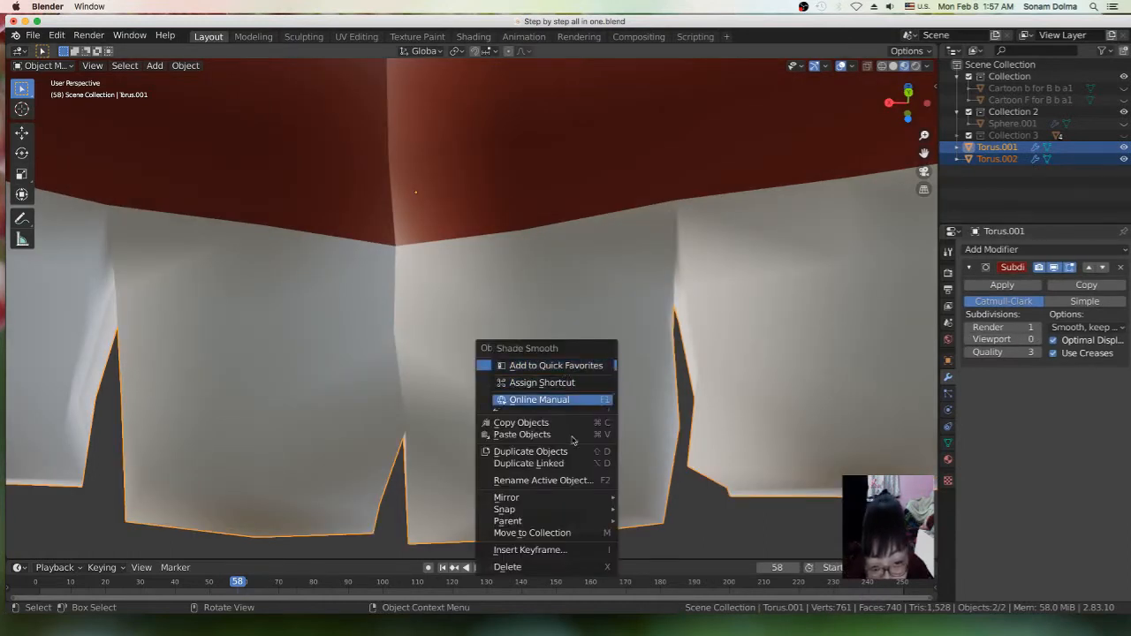
click(530, 376)
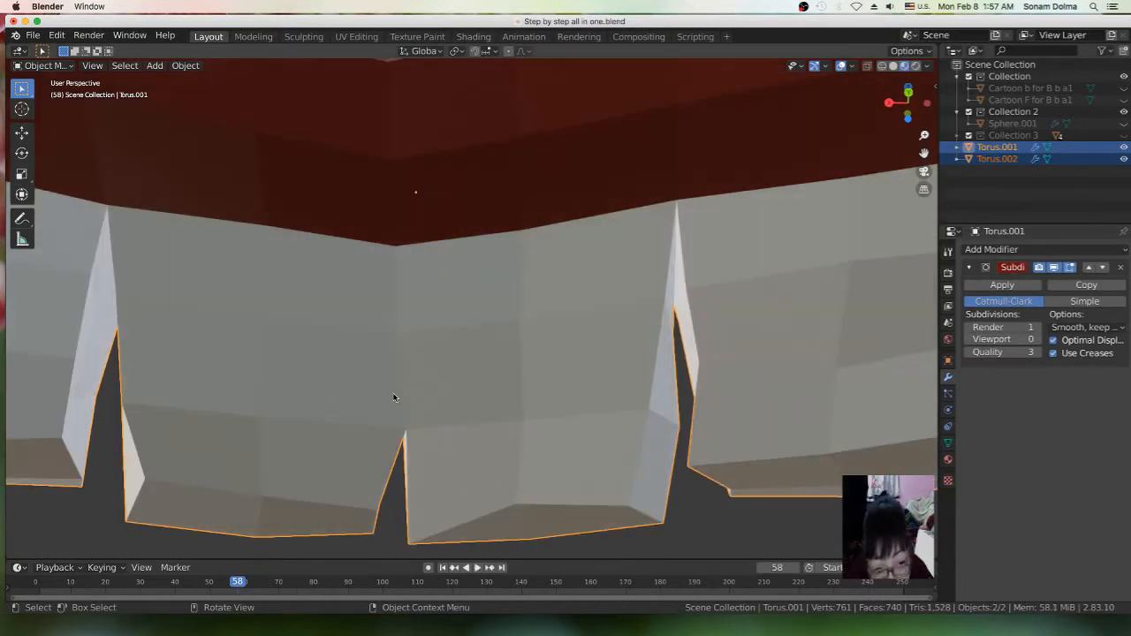
In Edit Mode, move the loose vertex at the central incisors' gap about 0.009 m in X, -0.027 m in Y and -0.036 m in Z
click(44, 67)
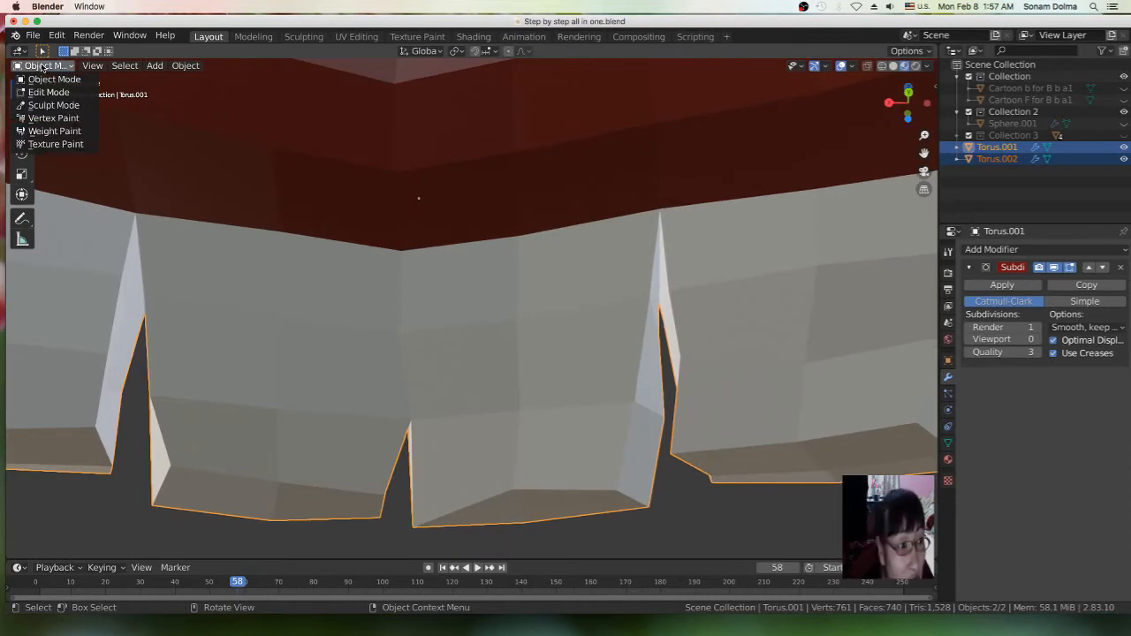
click(44, 92)
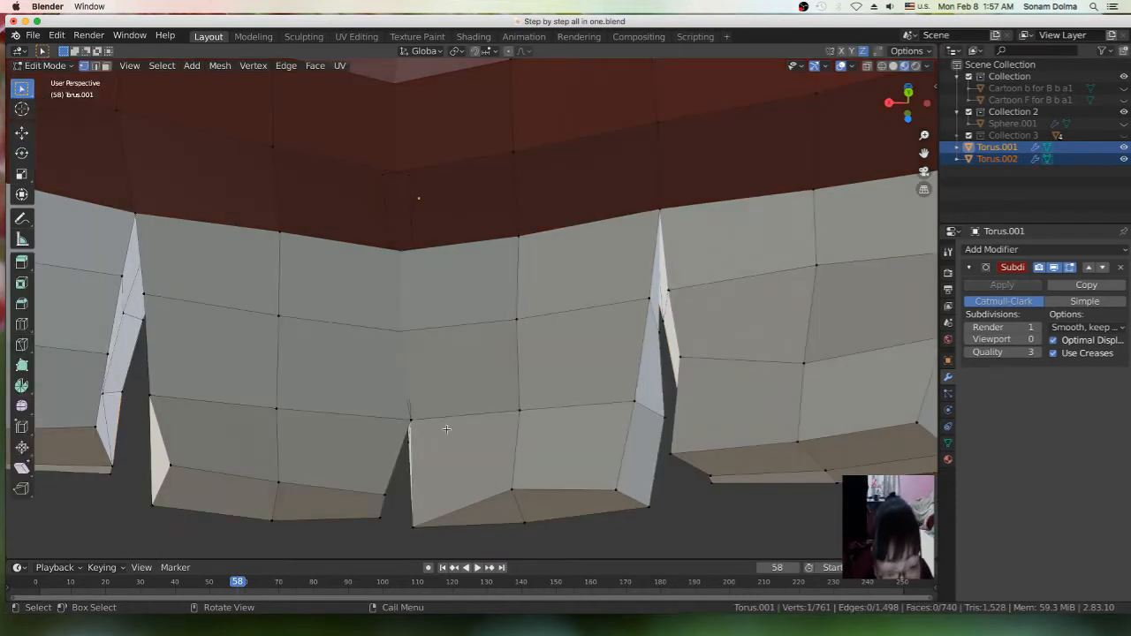
middle_drag(446, 430, 436, 439)
key(g)
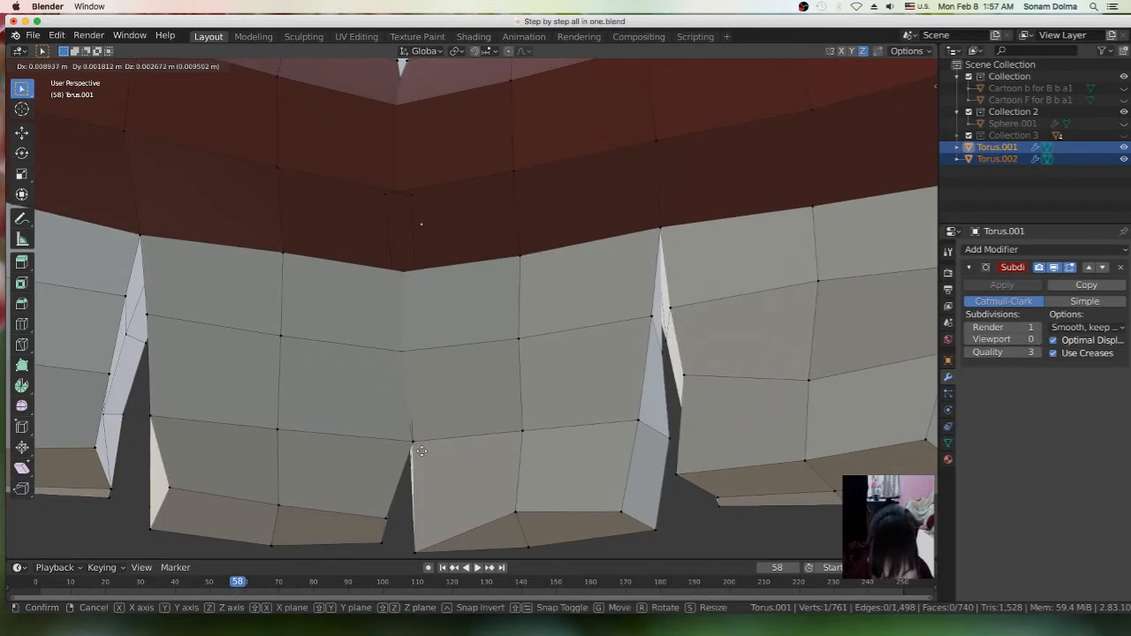
click(422, 503)
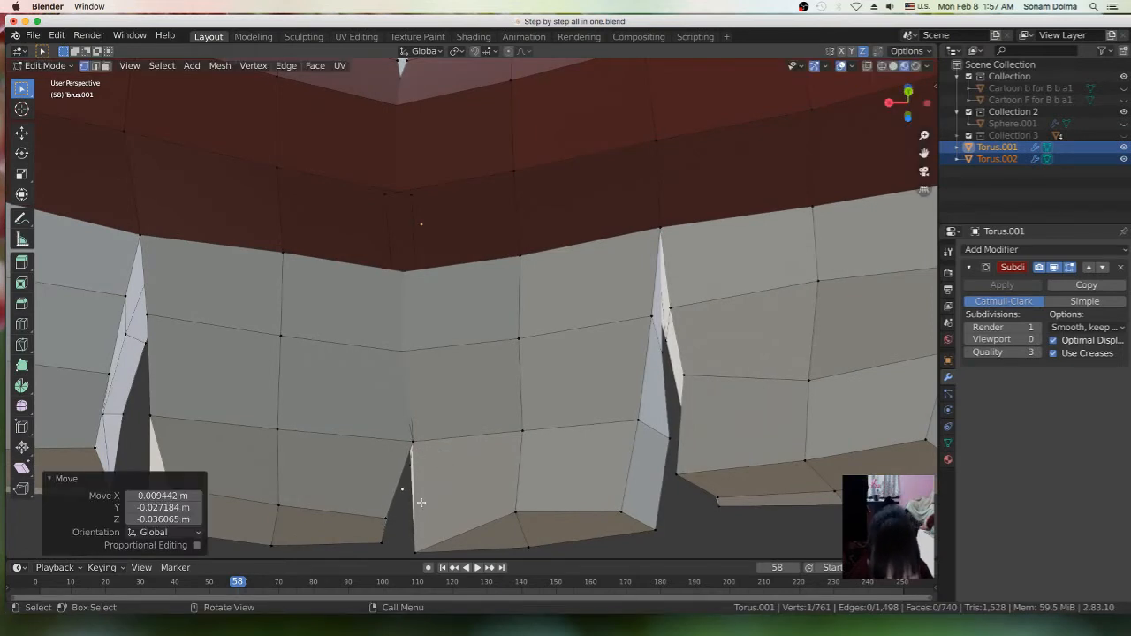
Dissolve the loose vertex in the central incisors' gap and move the gap's upper vertex about 0.001 m in X, 0.014 m in Y and 0.019 m in Z
key(x)
click(422, 502)
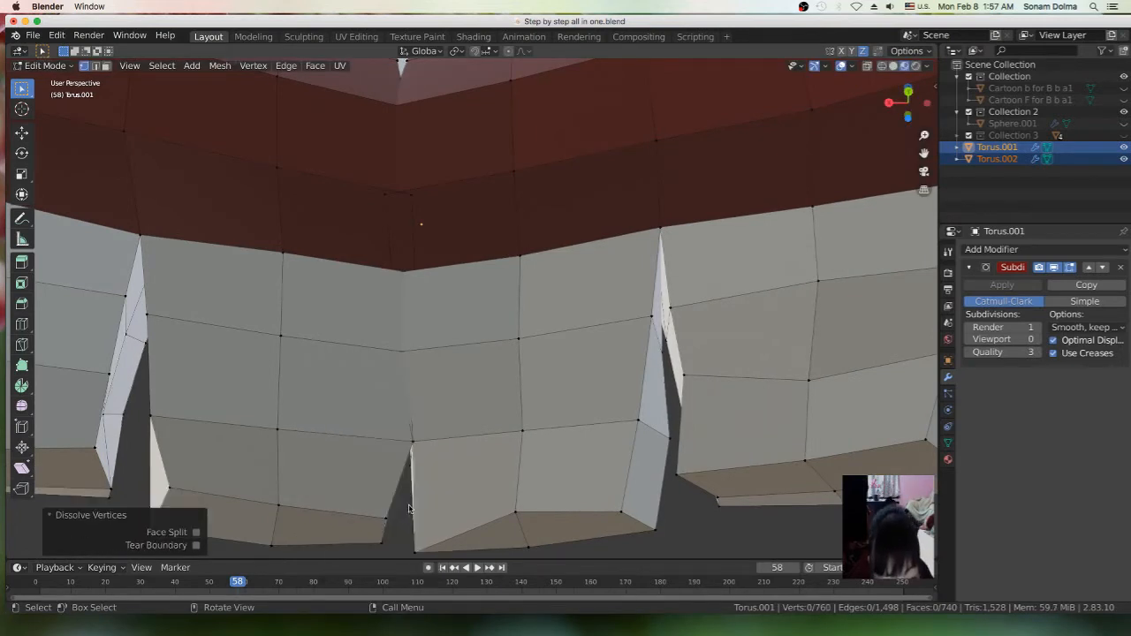
click(412, 443)
key(g)
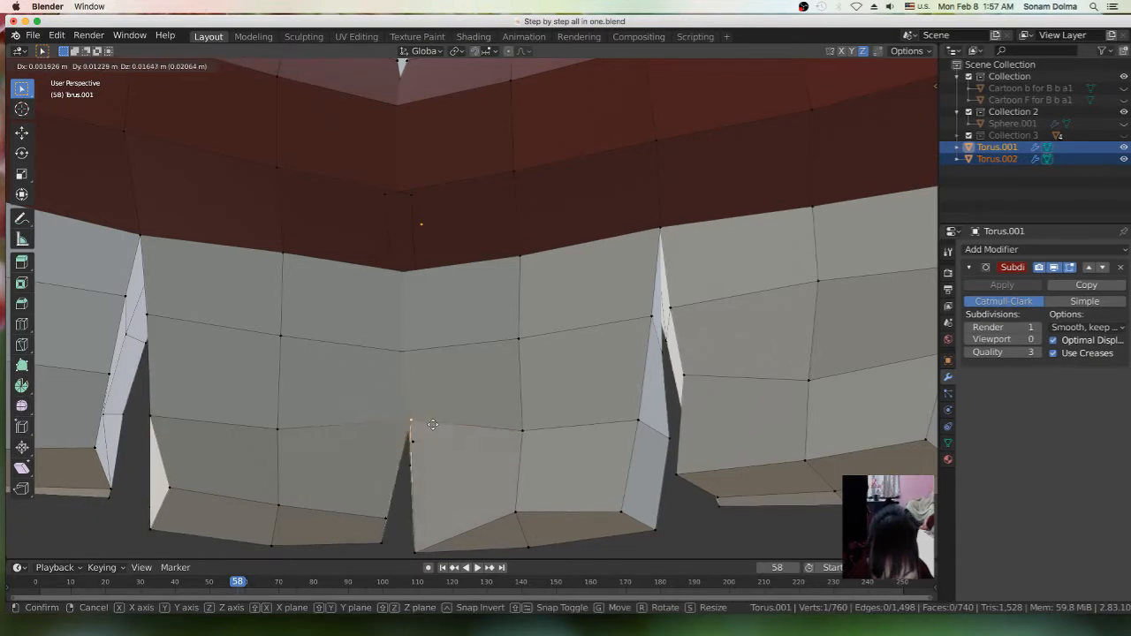
click(417, 431)
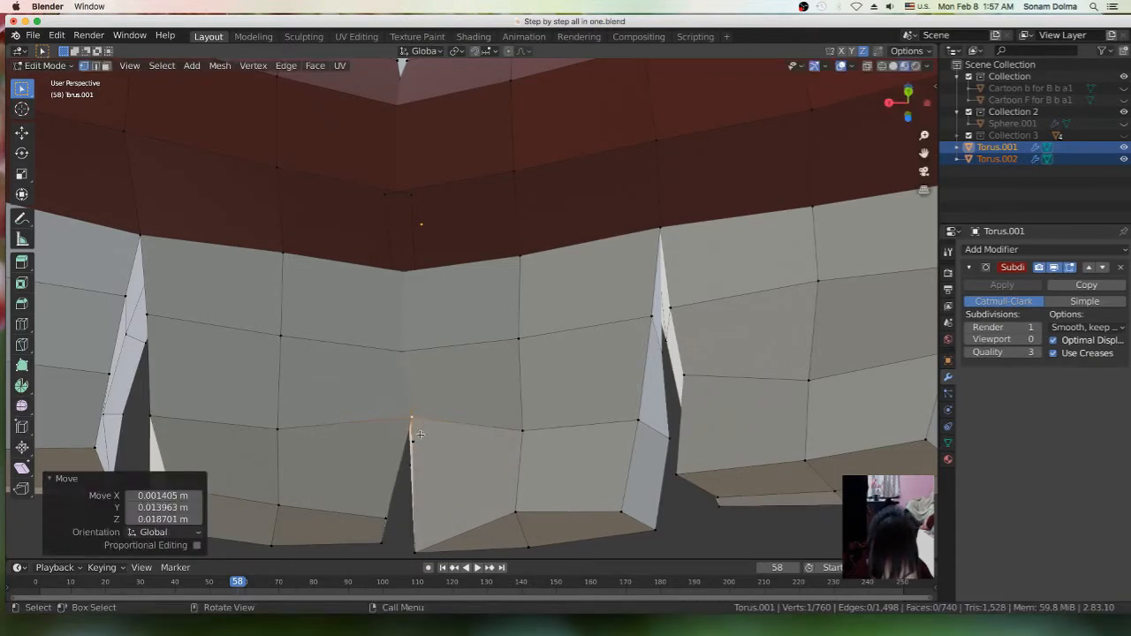
Dissolve the leftover vertex just below the upper end of the central incisors' gap
click(413, 442)
key(x)
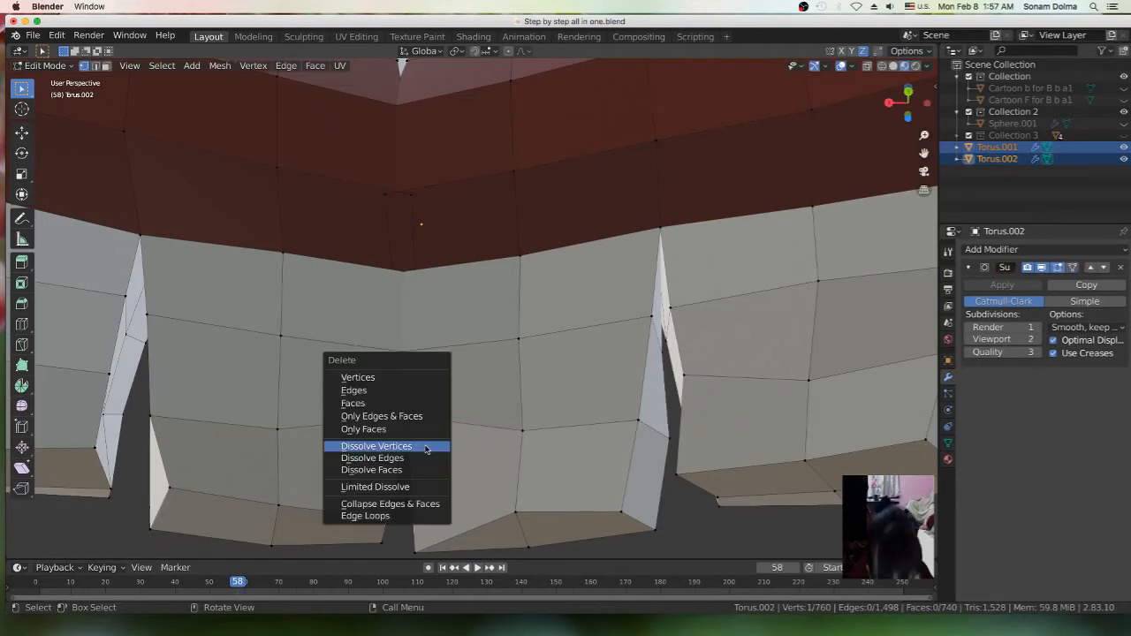
click(425, 447)
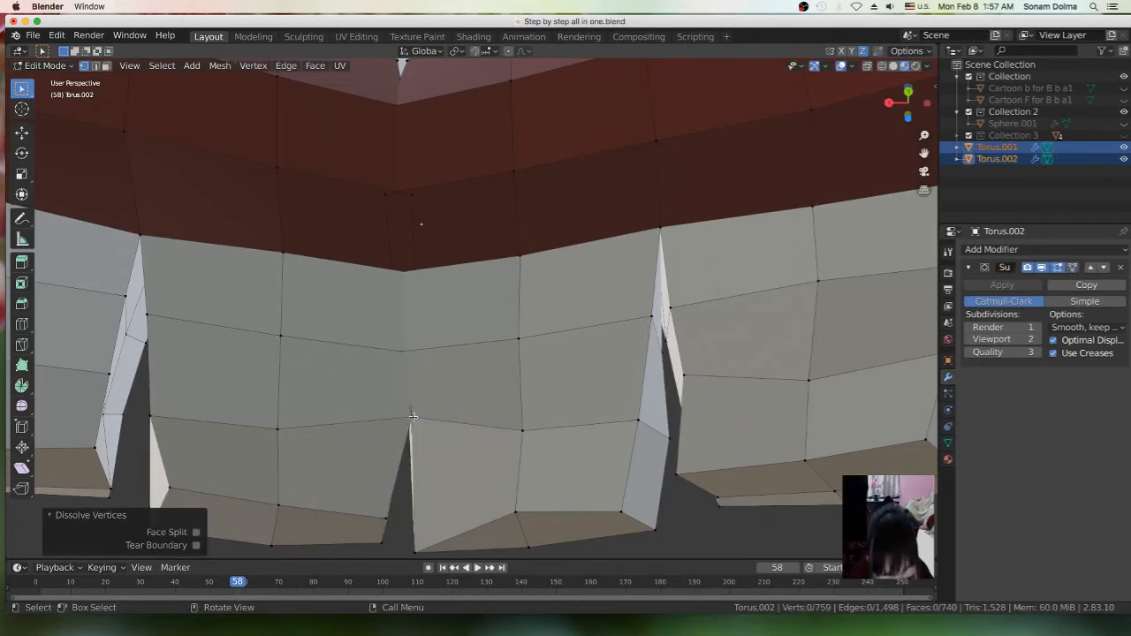
Move the shared vertex atop the gap about 0.004 m in X, -0.010 m in Y and -0.013 m in Z, and dissolve it
click(412, 416)
key(g)
click(466, 459)
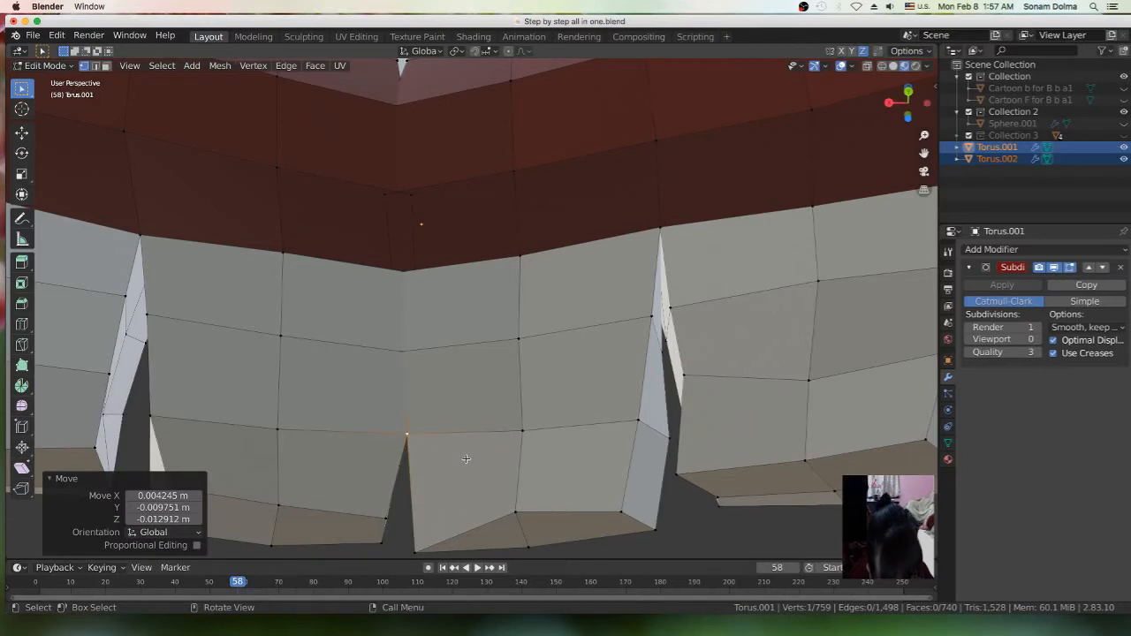
key(x)
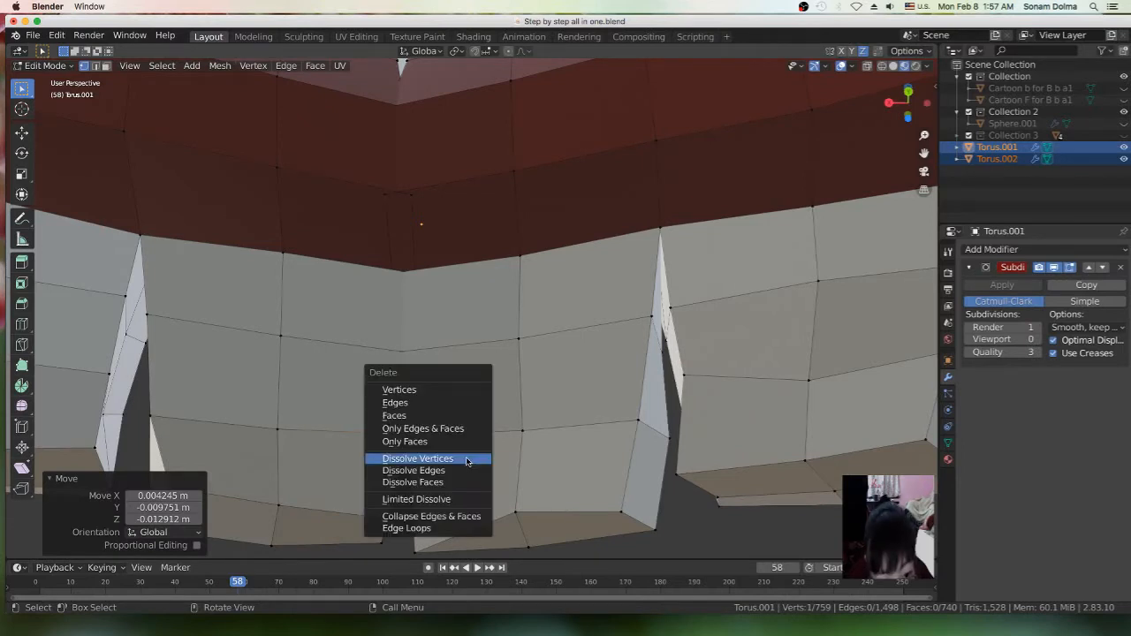
click(466, 459)
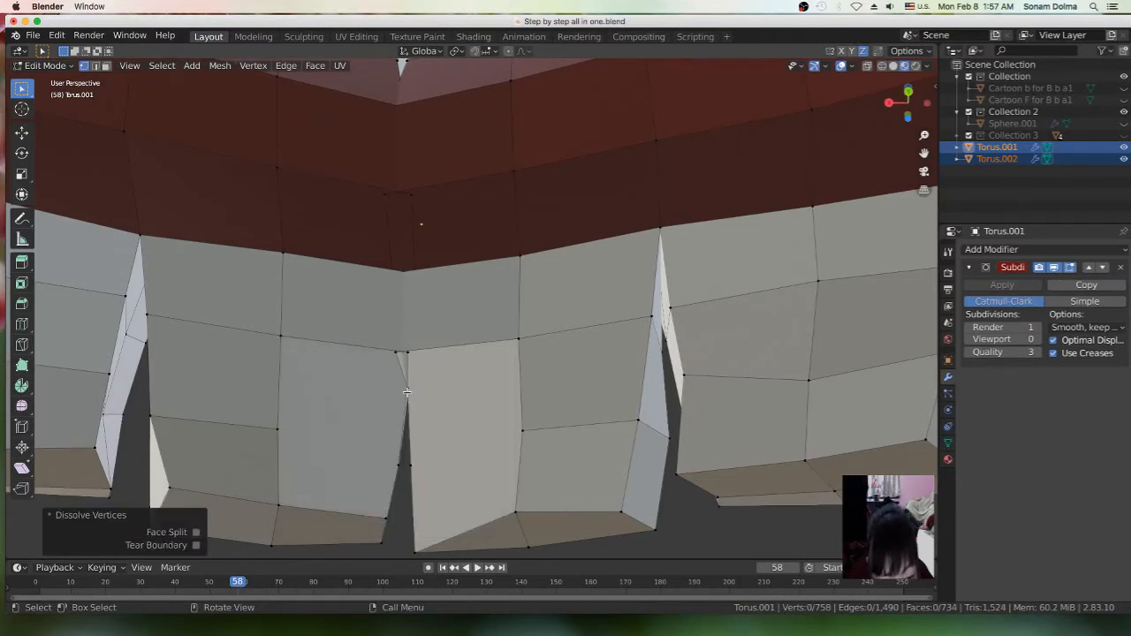
Nudge the corner vertex at the upper end of the widened gap between the central incisors
click(408, 392)
middle_drag(421, 404, 417, 396)
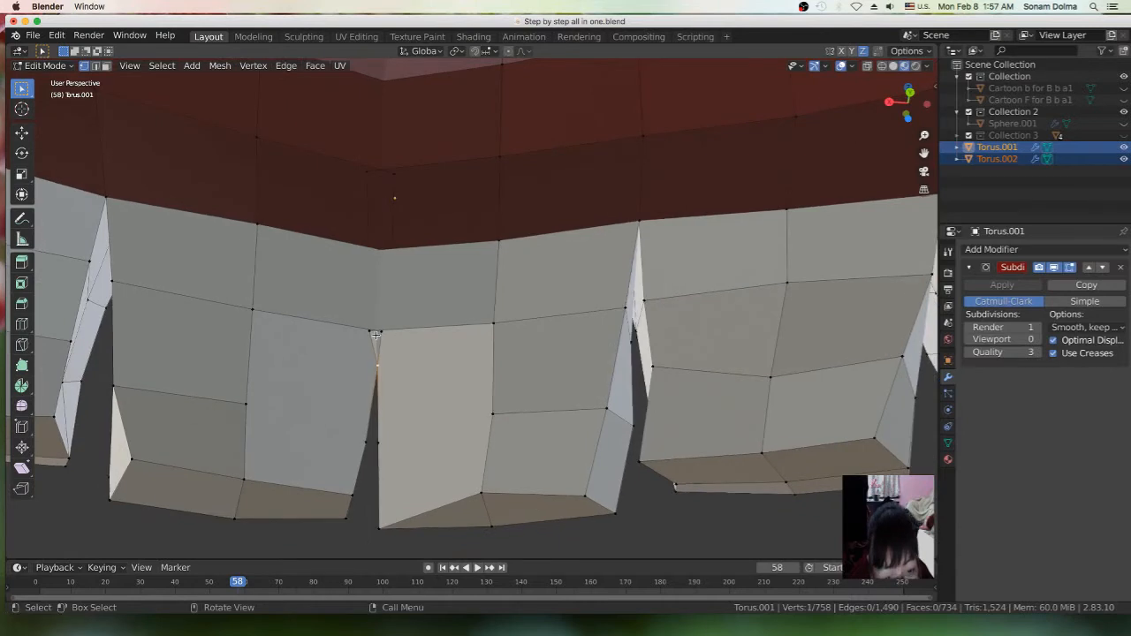
key(g)
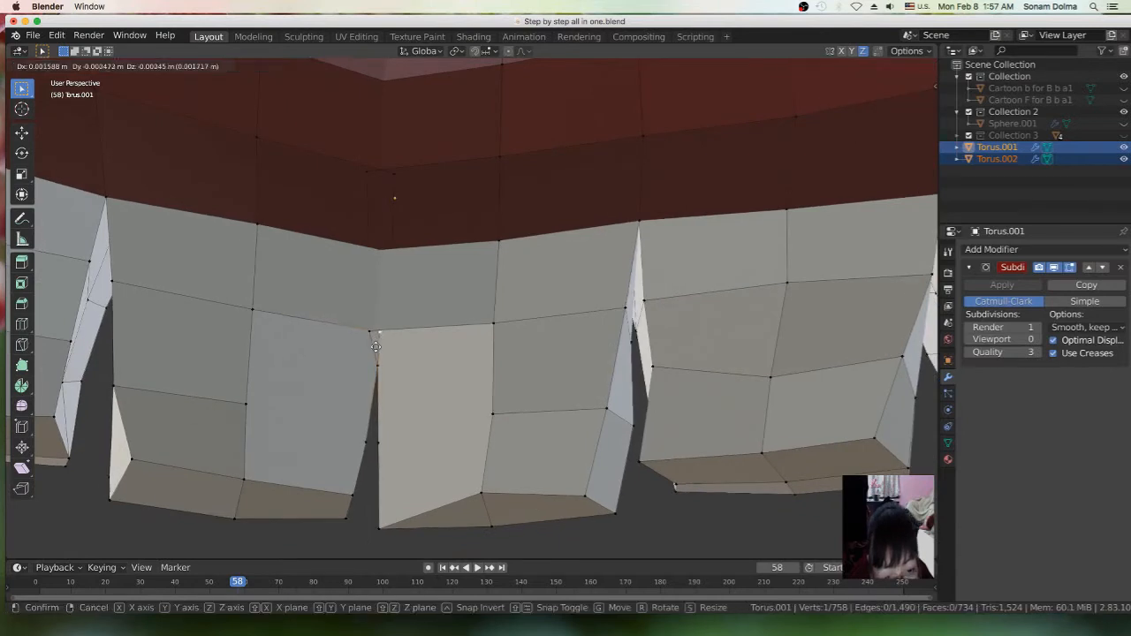
click(370, 339)
middle_drag(413, 368, 362, 410)
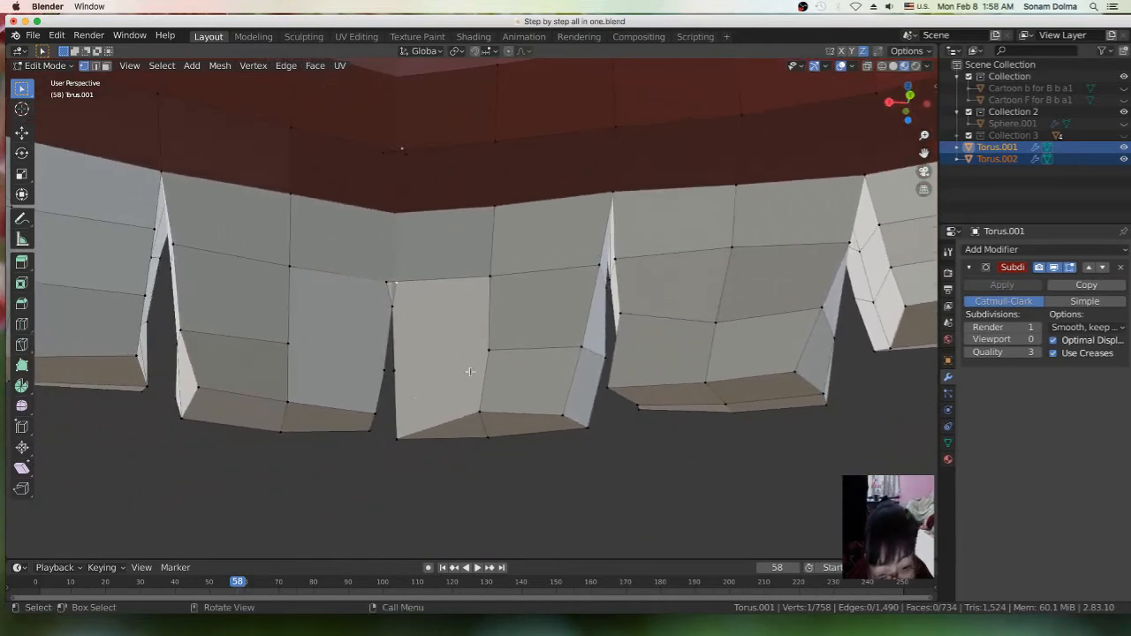
Knife-cut an edge across the right-hand central incisor from its middle vertical edge to the vertex on its gap side
key(k)
click(489, 350)
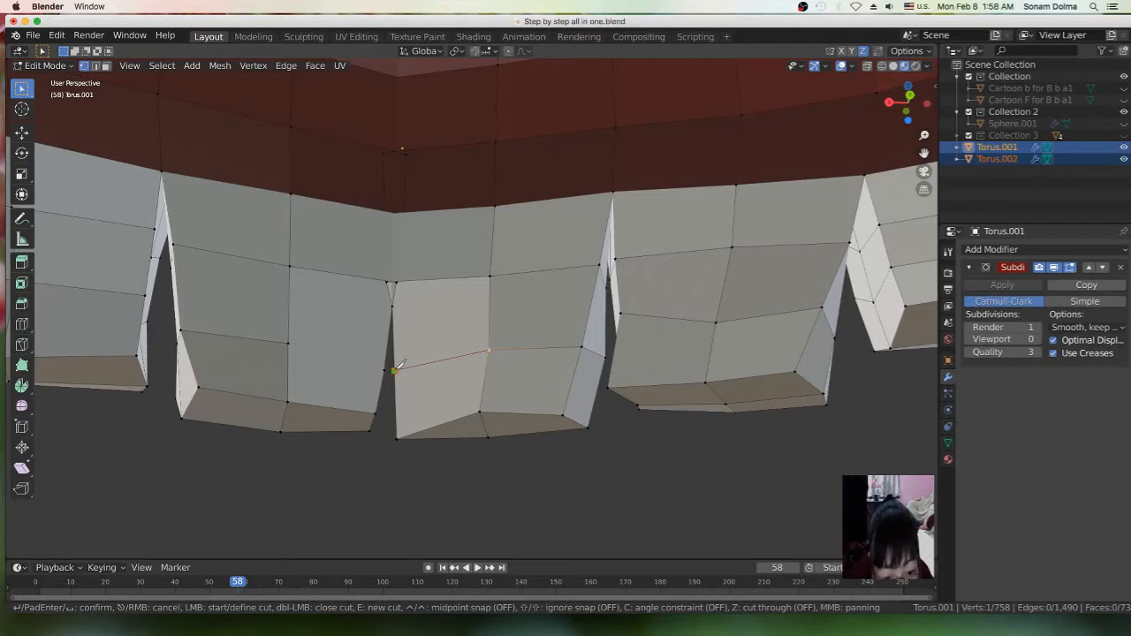
click(395, 369)
key(Return)
middle_drag(411, 397, 378, 382)
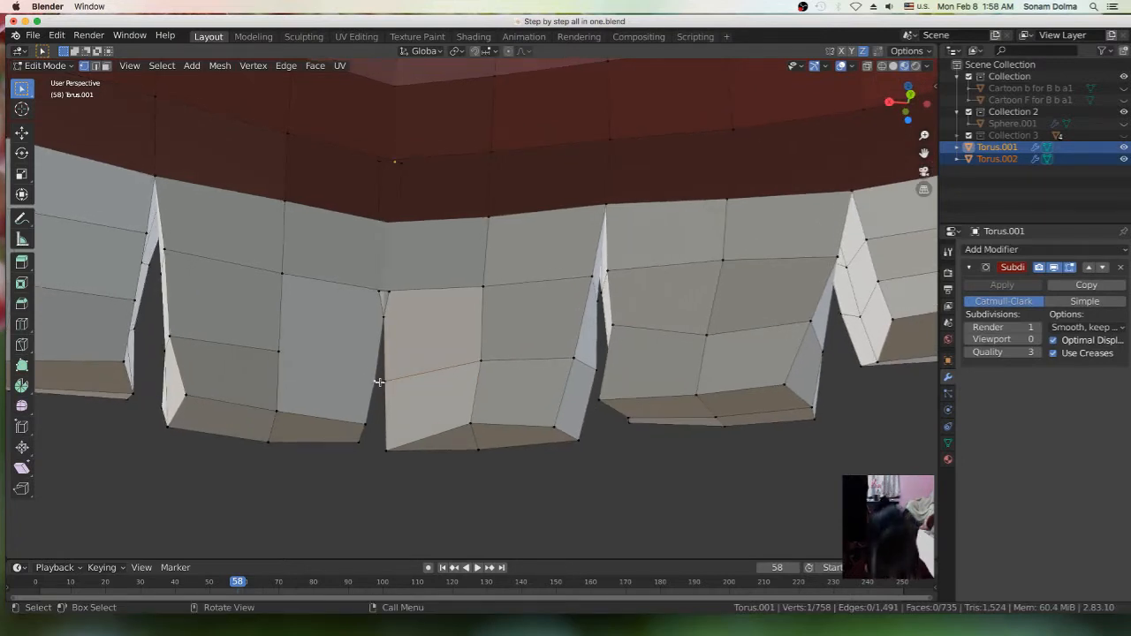
Try a matching knife cut across the left-hand central incisor from its gap-side vertex to its middle vertical edge
key(k)
click(375, 380)
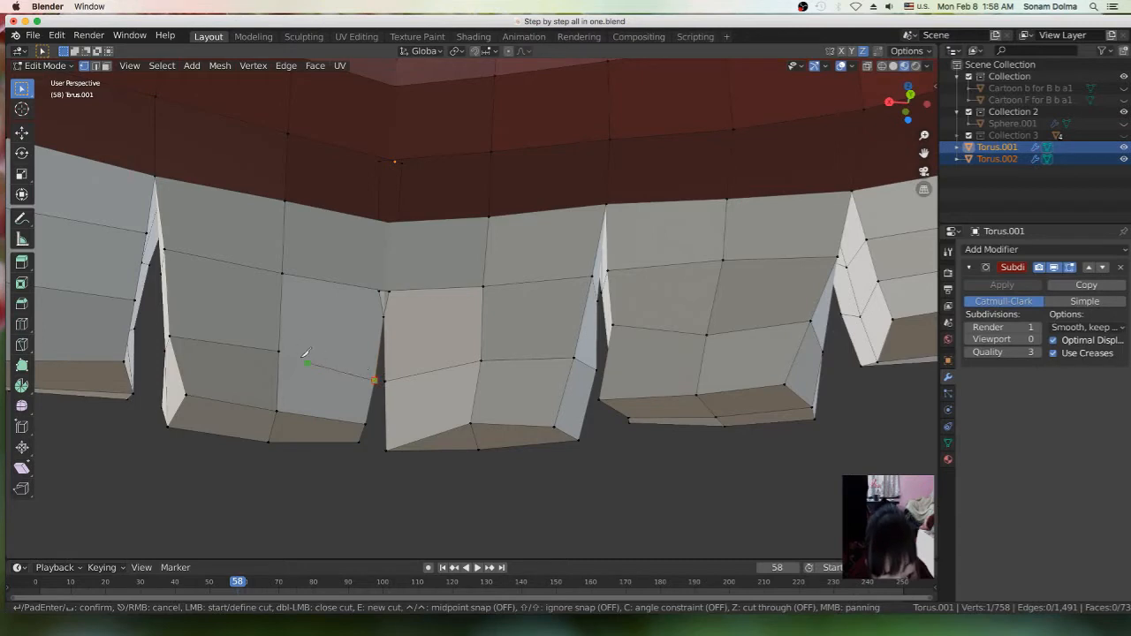
click(279, 351)
key(Return)
middle_drag(328, 379, 323, 339)
scroll(442, 296, up, 2)
Try moving the vertex in the gap about -0.050 m in Z, and undo back through the left-hand incisor's knife cut
click(463, 142)
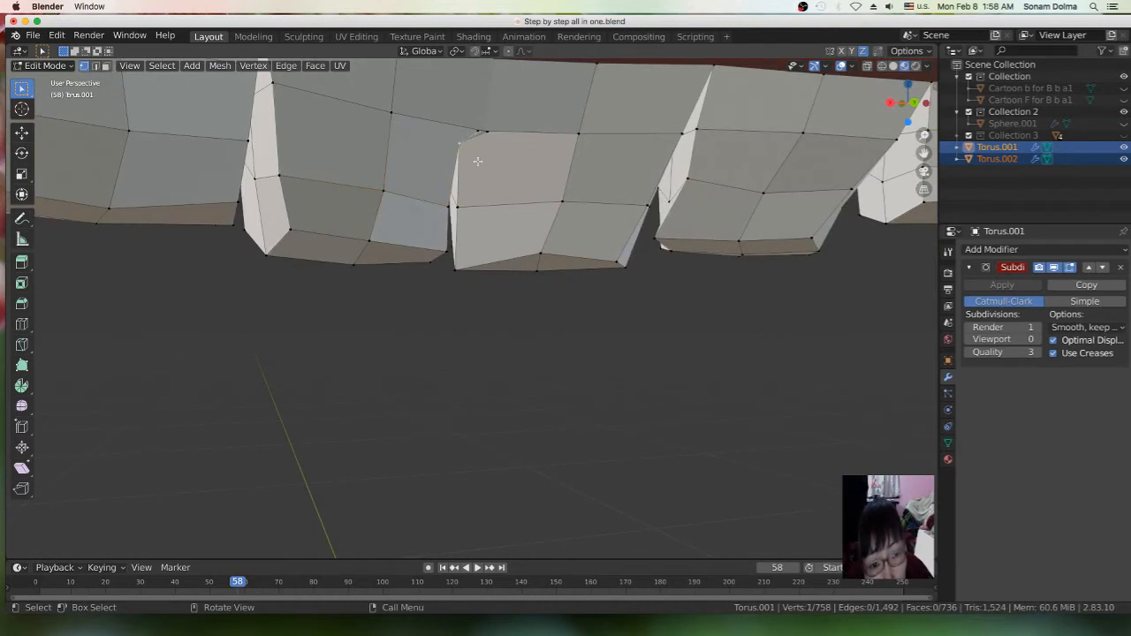
key(g)
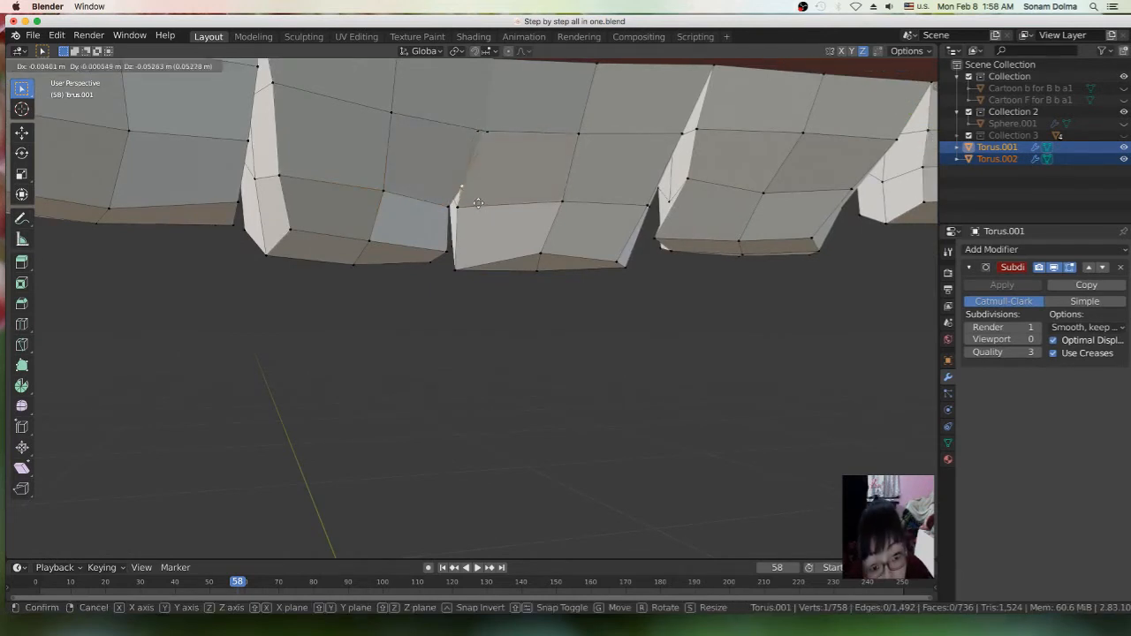
click(480, 204)
key(m)
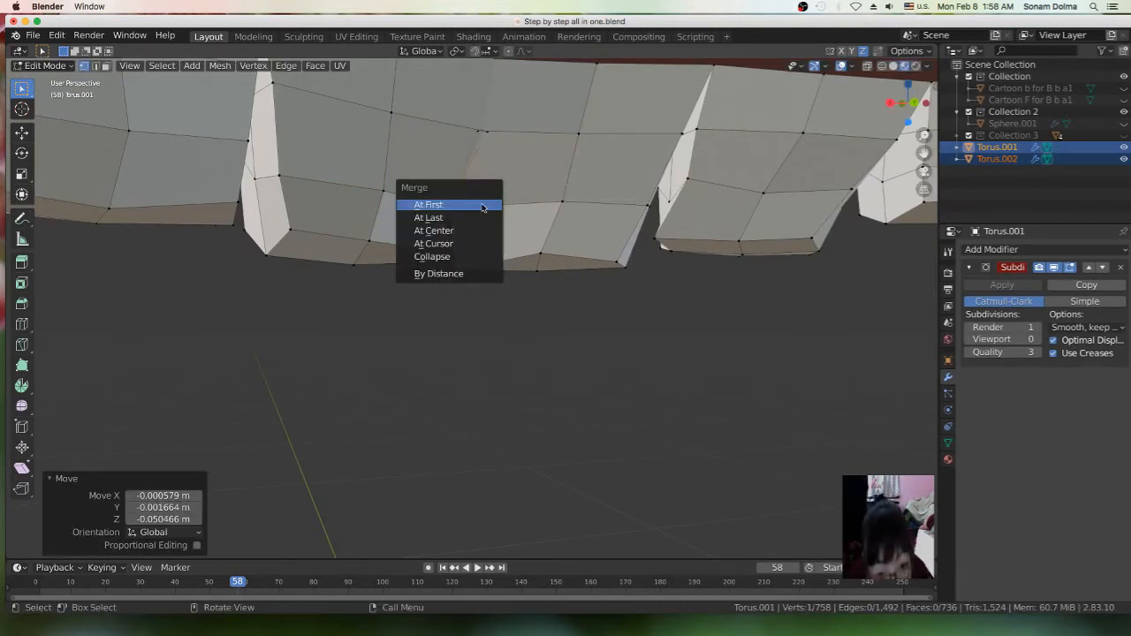
click(469, 230)
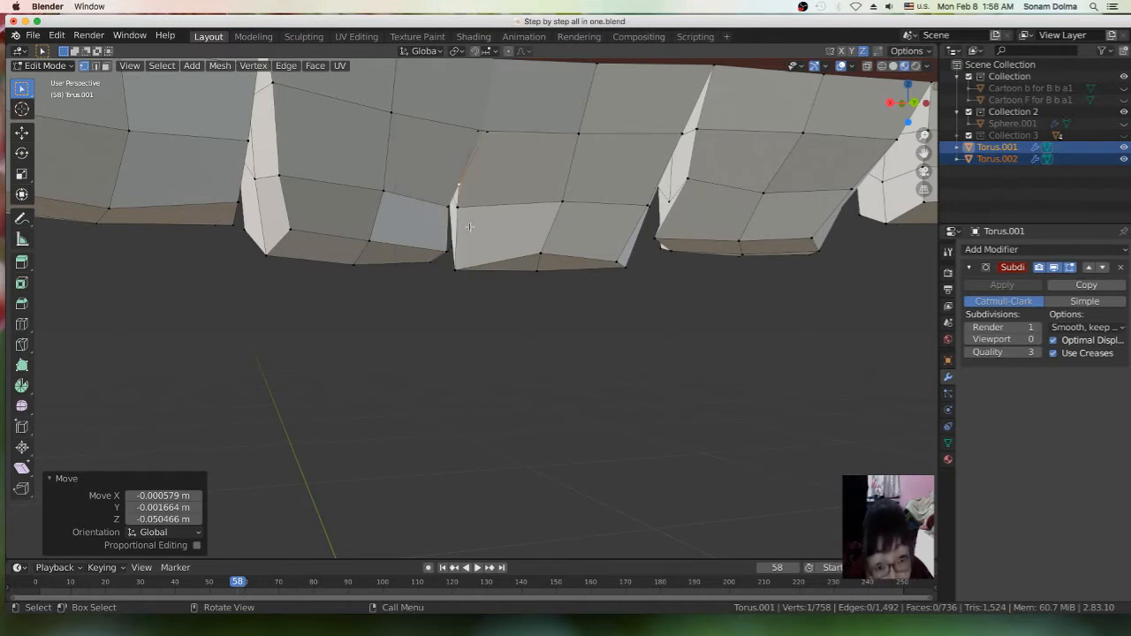
key(ctrl+z)
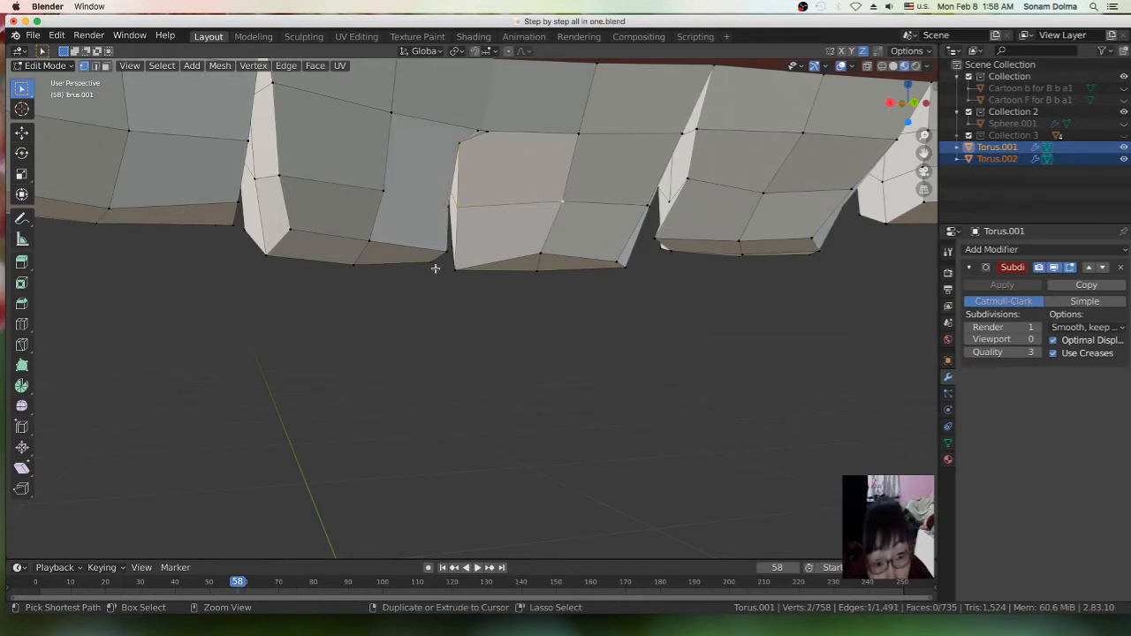
Dissolve the vertex that still joins the two central incisors below the upper end of their gap
key(x)
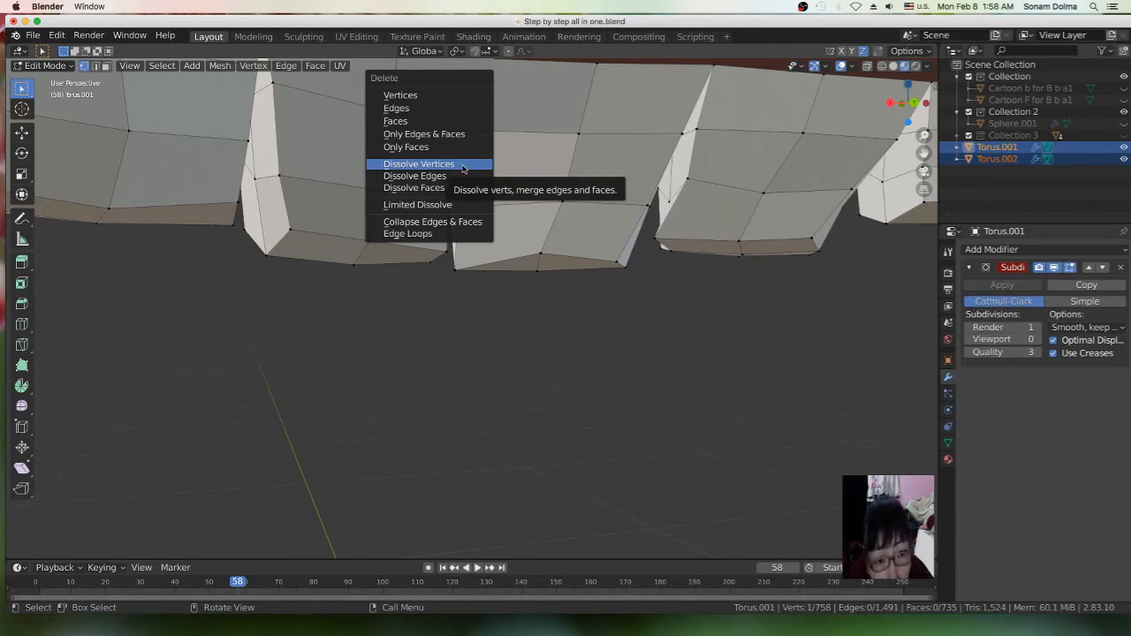
click(462, 168)
middle_drag(510, 182, 486, 142)
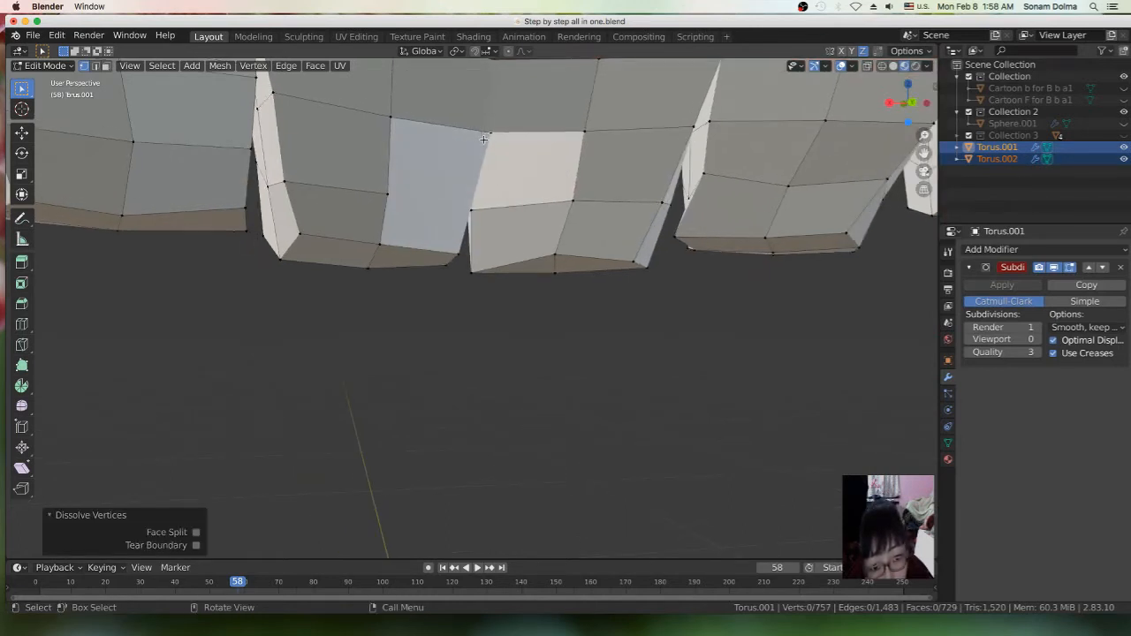
Reposition the corner vertices at the gap's upper end with moves of about 0.026 m and -0.005 m in X
middle_drag(468, 147, 315, 200)
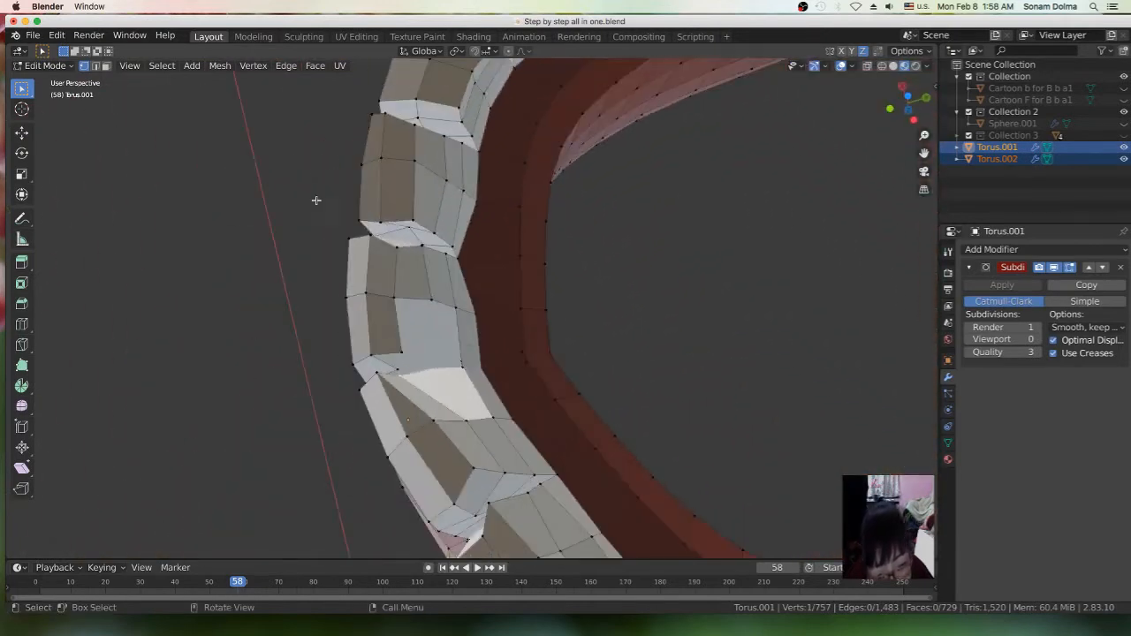
middle_drag(453, 353, 446, 343)
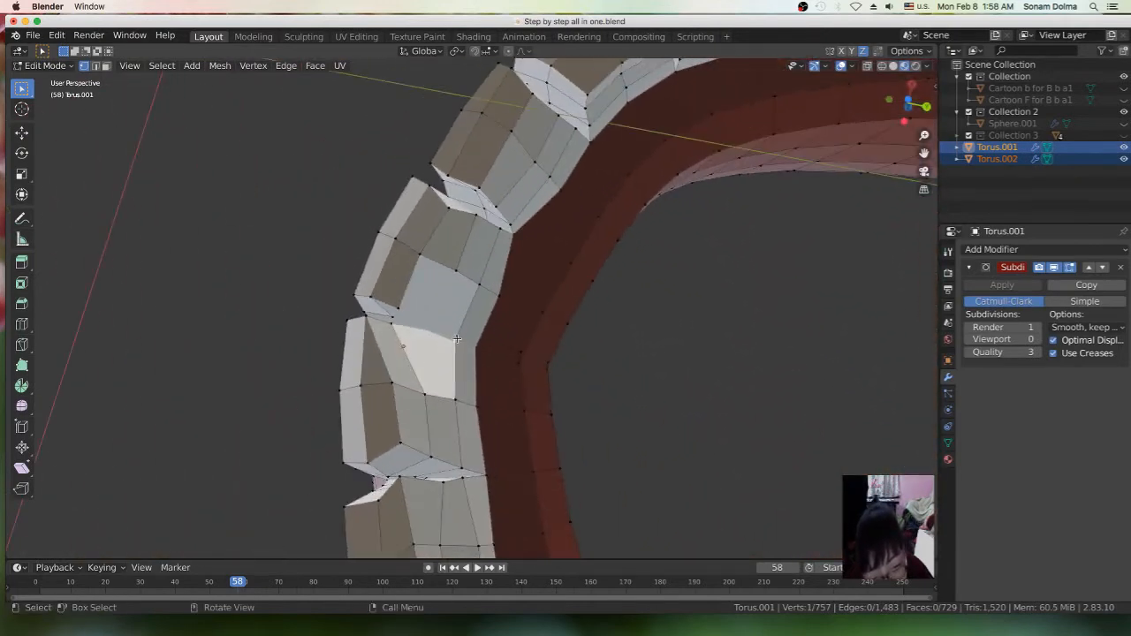
key(g)
click(461, 316)
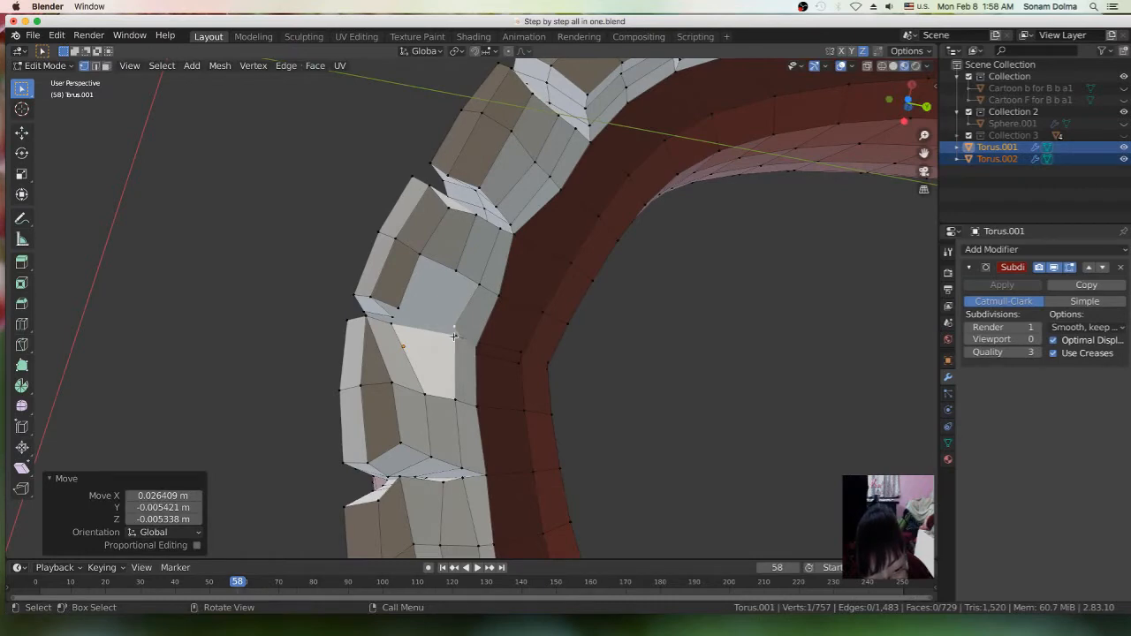
key(g)
click(456, 343)
middle_drag(455, 343, 389, 359)
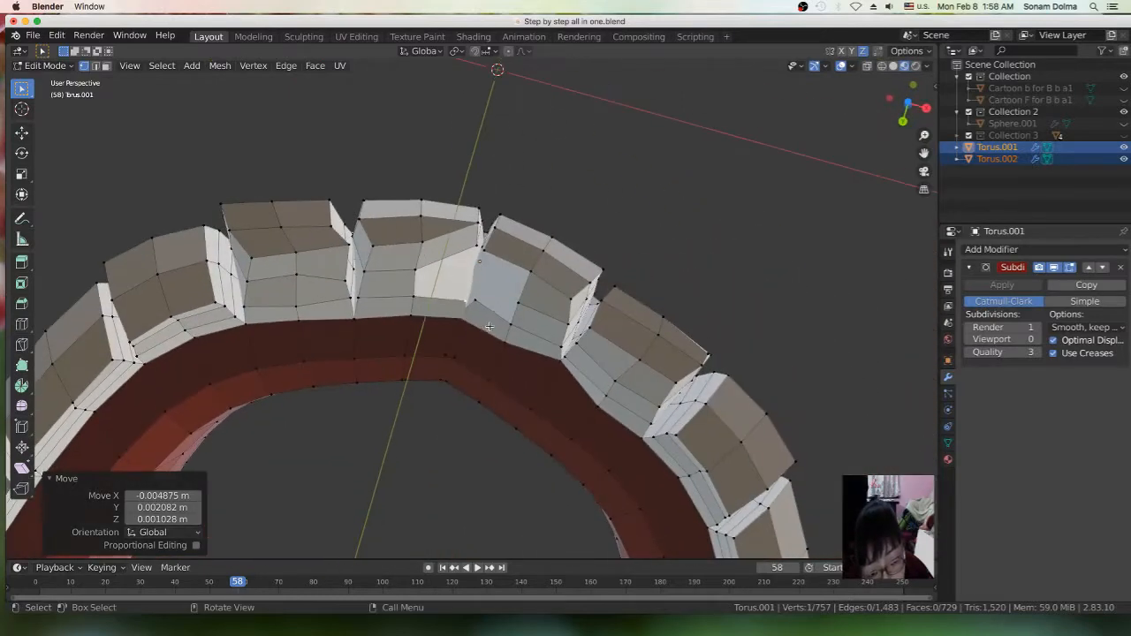
middle_drag(490, 327, 484, 342)
key(m)
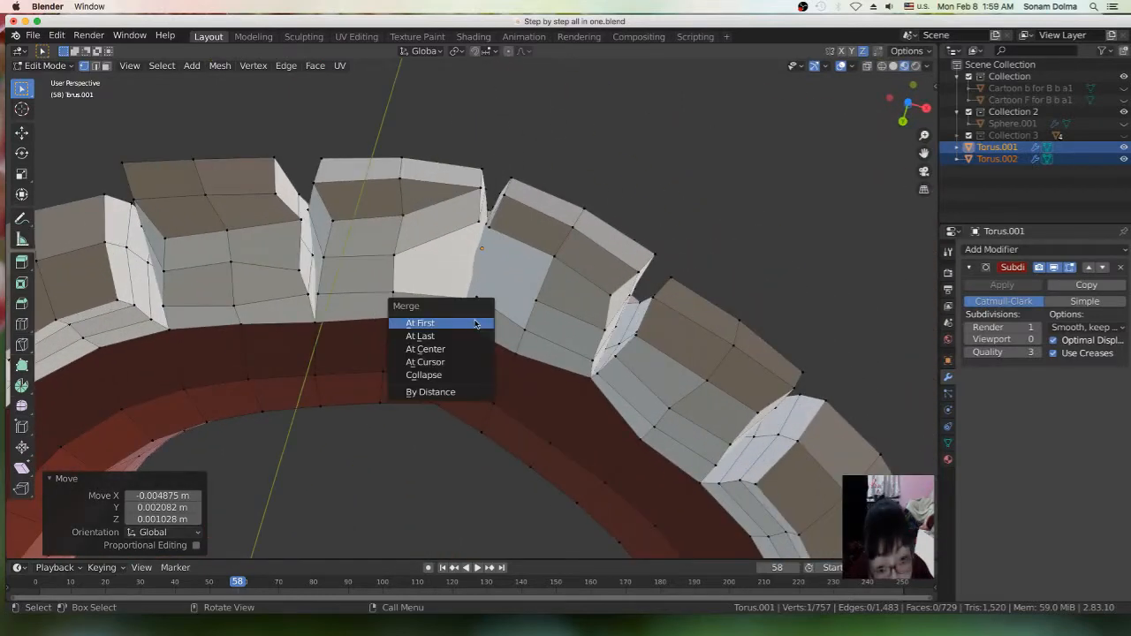
click(489, 278)
key(k)
click(462, 300)
click(478, 222)
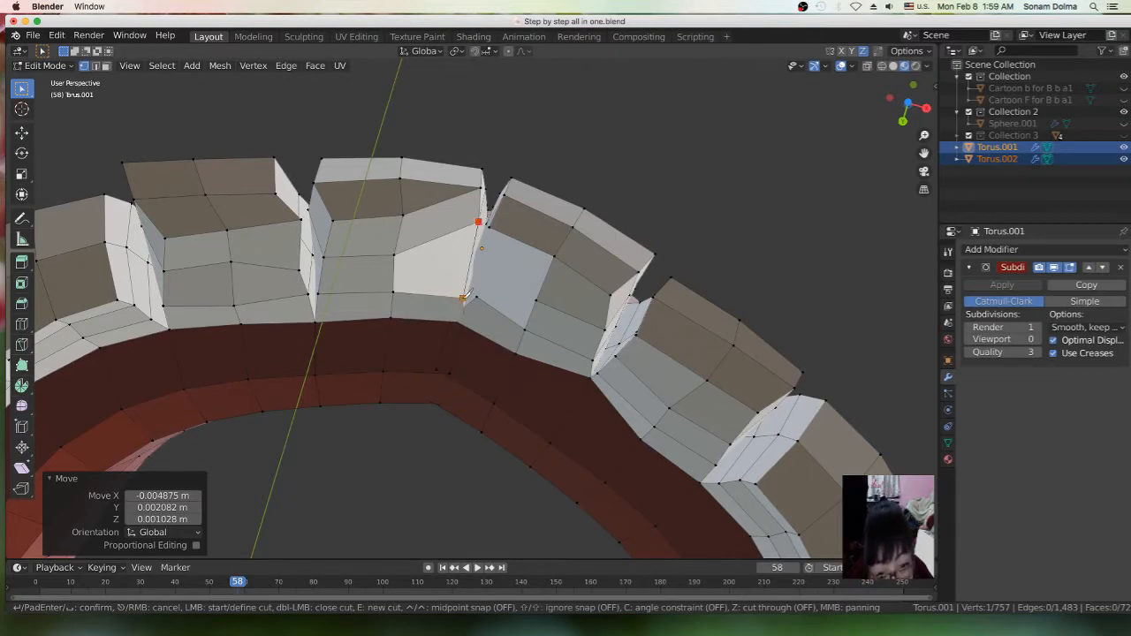
middle_drag(459, 272, 458, 269)
key(Escape)
Move the right-hand incisor's upper gap corner vertex about -0.017 m in X, 0.005 m in Y and 0.005 m in Z
middle_drag(520, 306, 486, 374)
middle_drag(530, 331, 567, 373)
middle_drag(471, 238, 359, 367)
scroll(482, 330, up, 2)
middle_drag(518, 307, 528, 294)
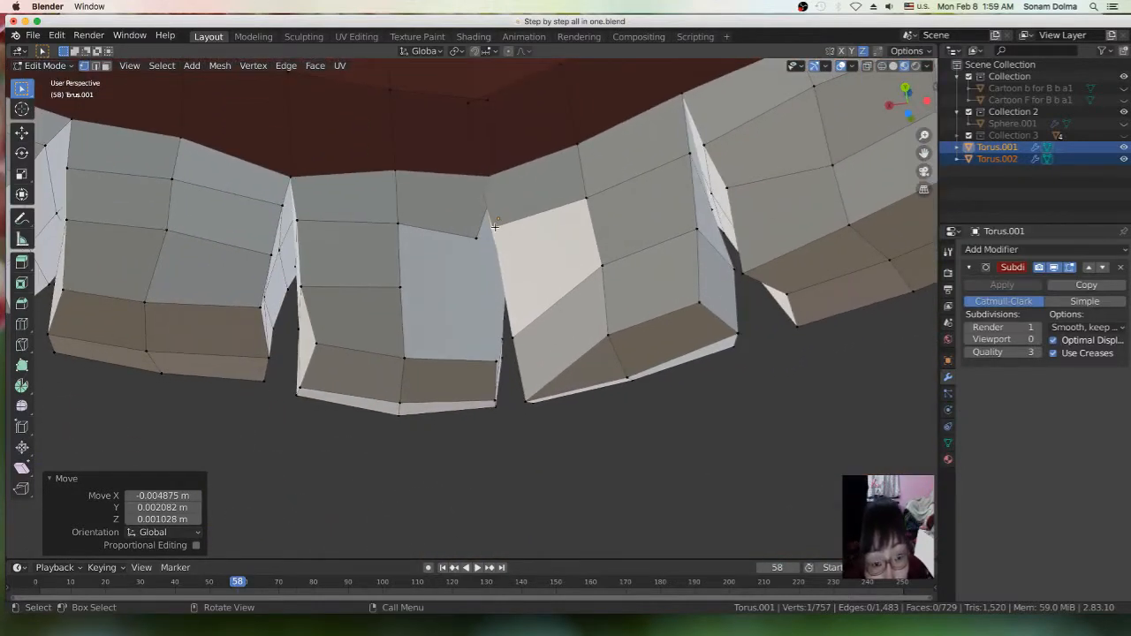
key(g)
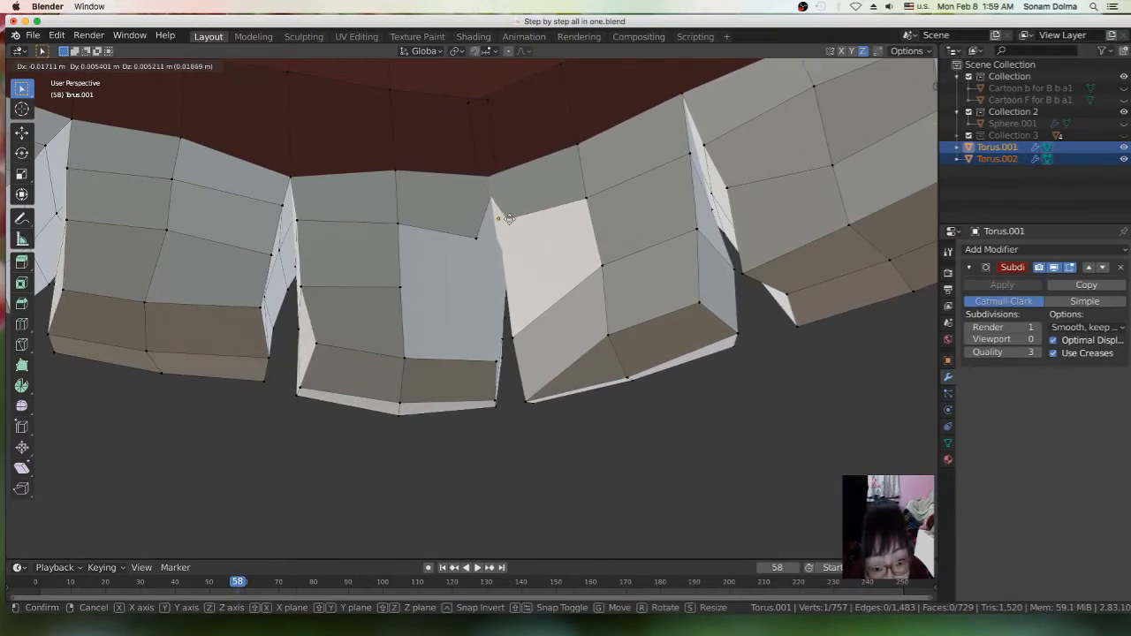
click(509, 218)
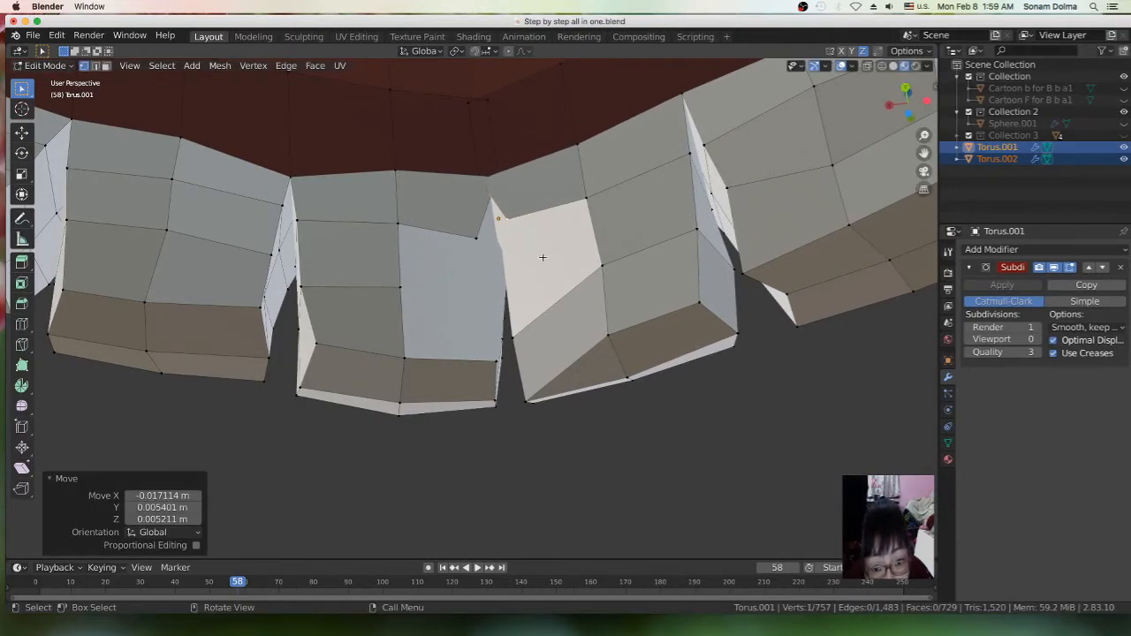
Adjust the left-hand incisor's upper corner vertex beside the gap and clear the selection
click(593, 205)
middle_drag(515, 232, 498, 277)
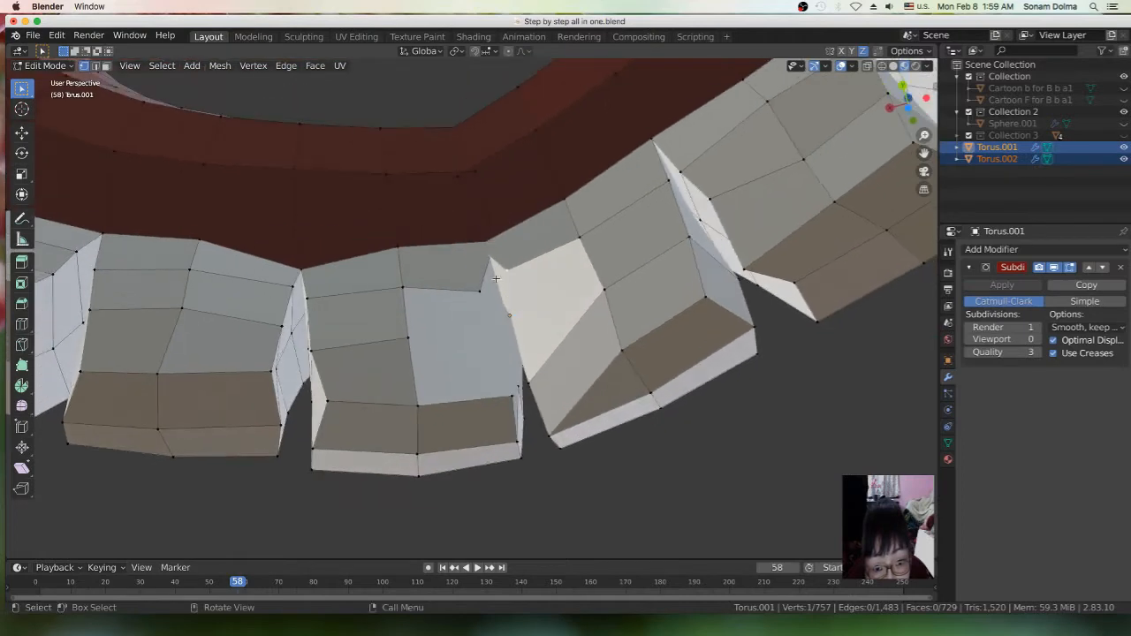
key(g)
click(474, 291)
key(alt+a)
Try to reposition the vertices around the gap between the central incisors with X-ray display turned on
middle_drag(518, 255, 515, 370)
click(867, 66)
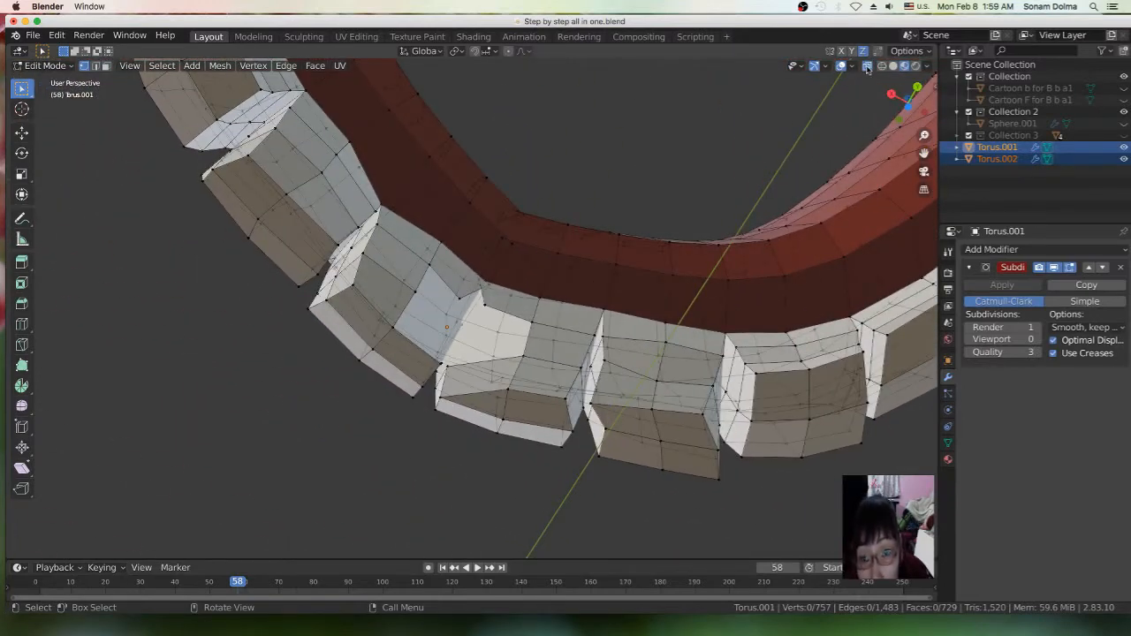
middle_drag(553, 363, 494, 379)
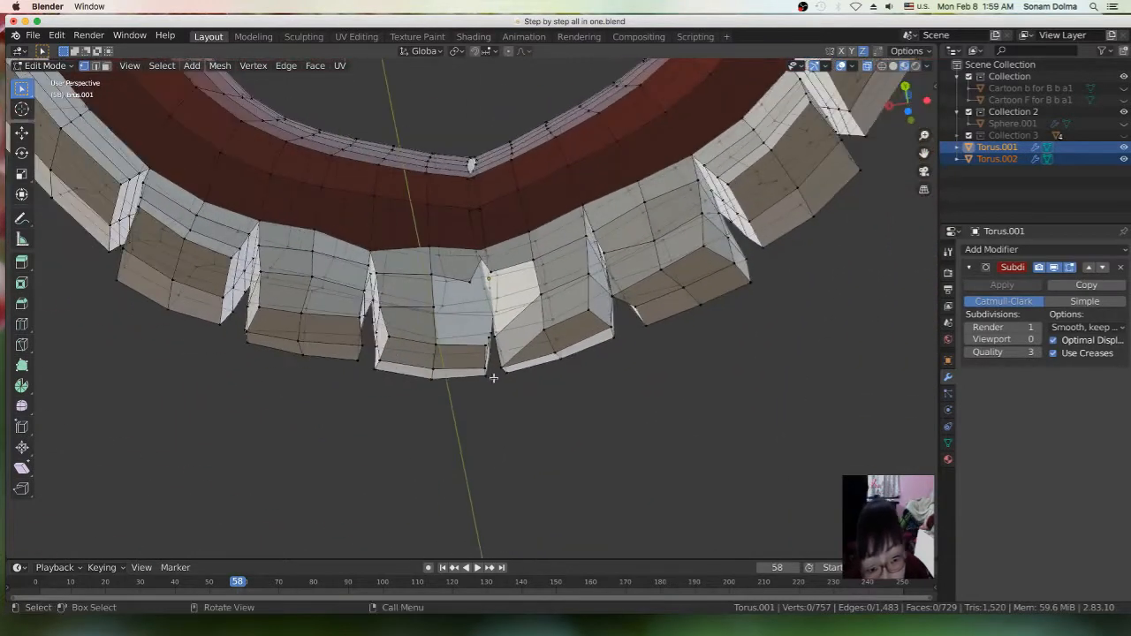
key(g)
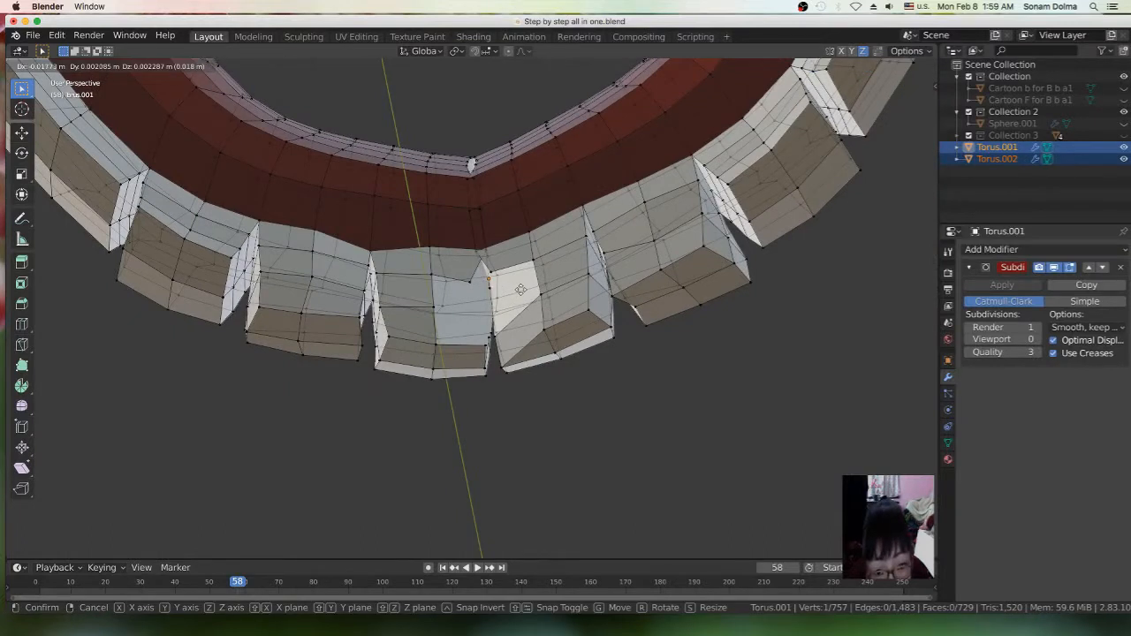
click(517, 290)
key(g)
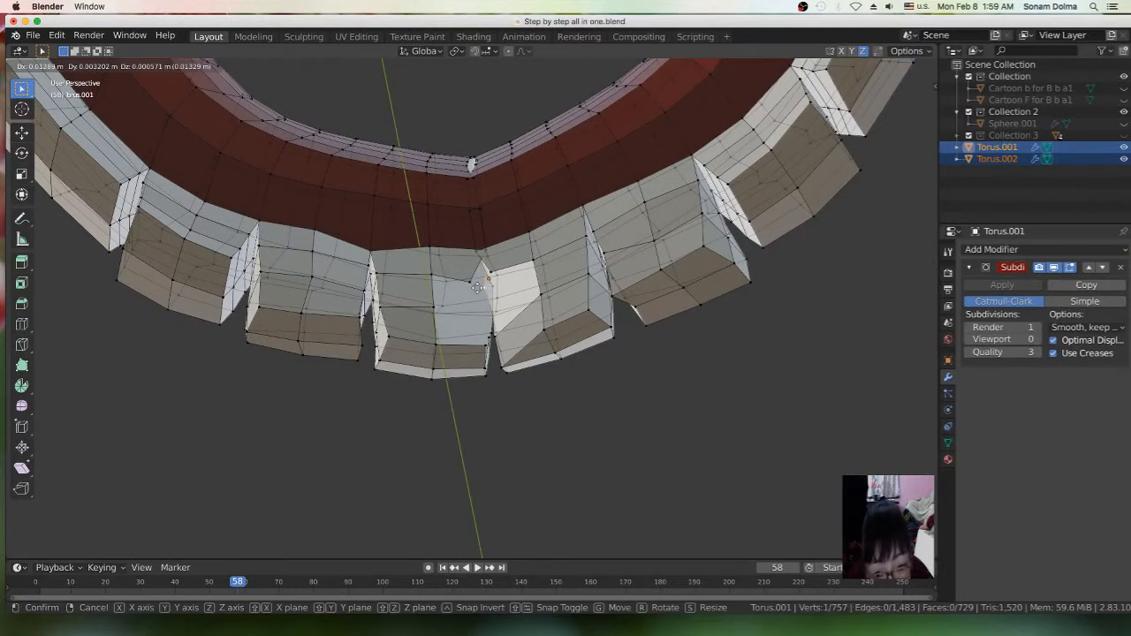
click(492, 305)
key(g)
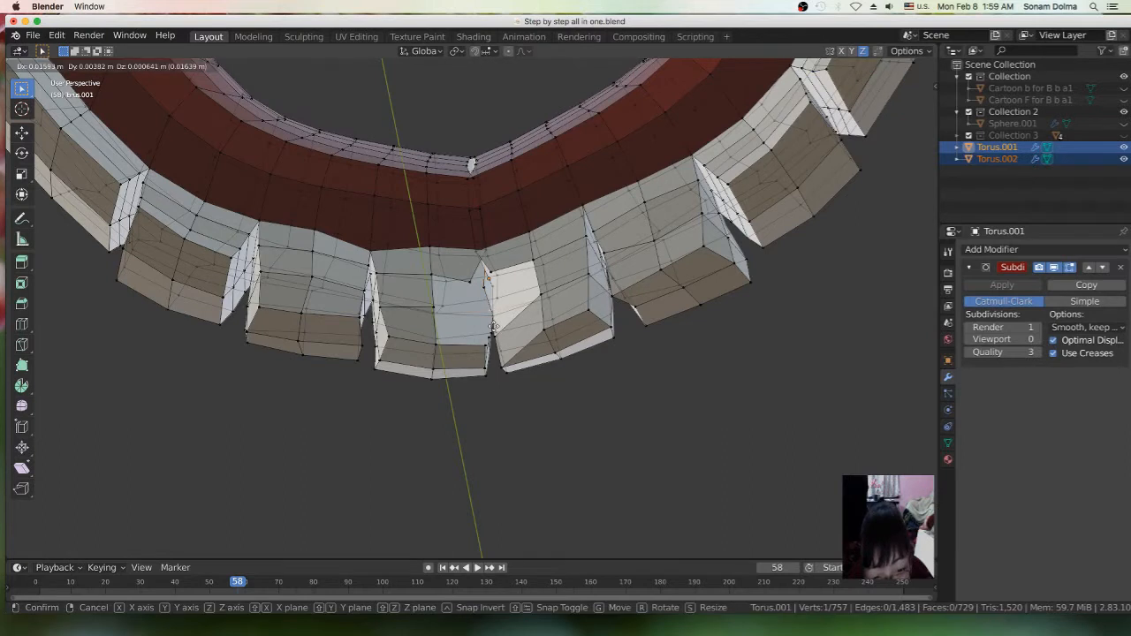
click(495, 323)
key(g)
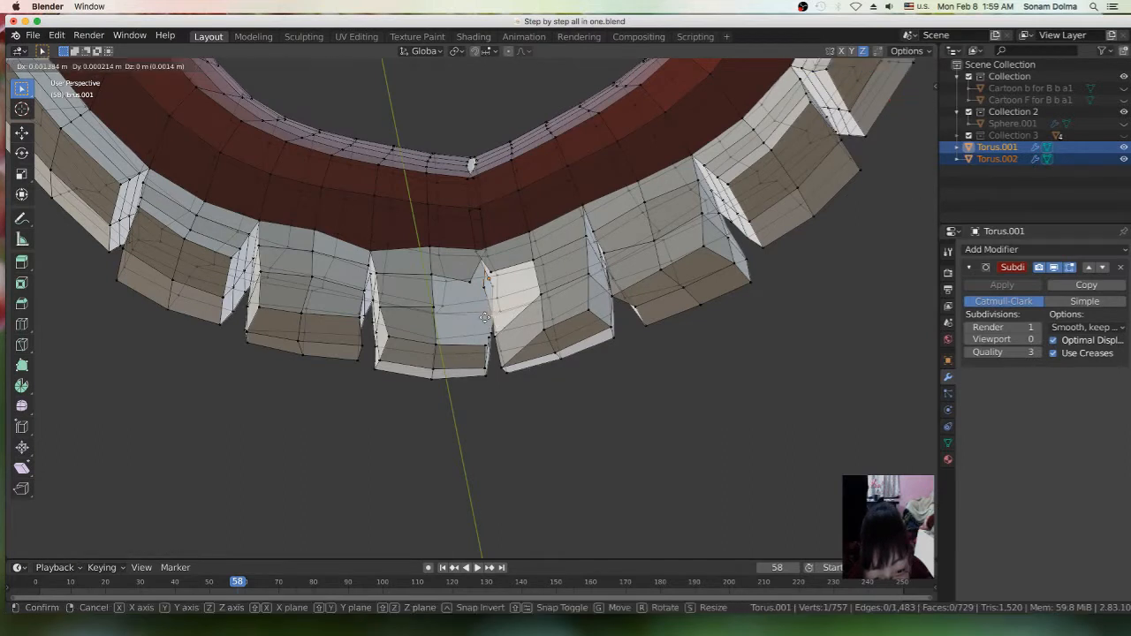
click(485, 322)
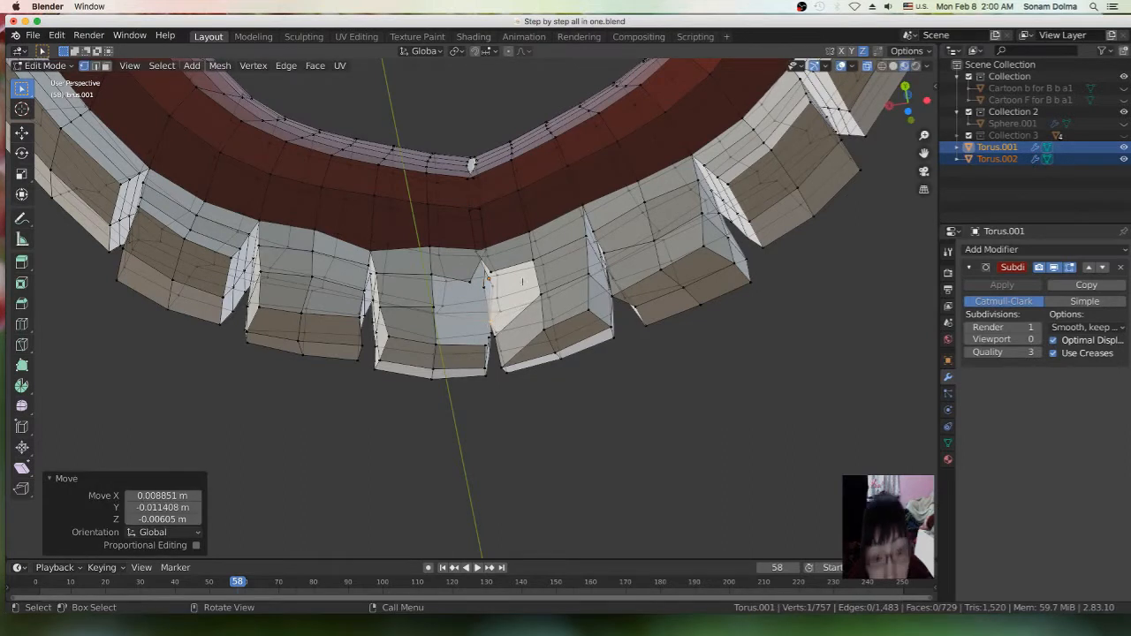
Undo the recent vertex moves and dissolves around the central incisors' gap
key(ctrl+z)
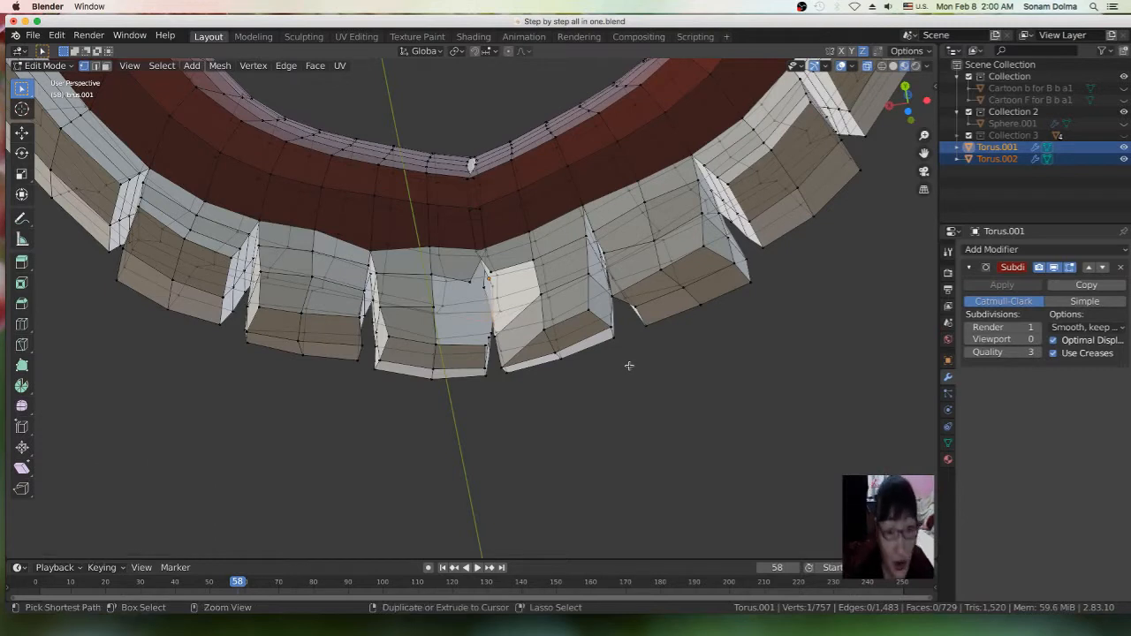
key(ctrl+z)
key(ctrl+z)
key(ctrl+z)
key(ctrl+z)
key(ctrl+z)
key(ctrl+z)
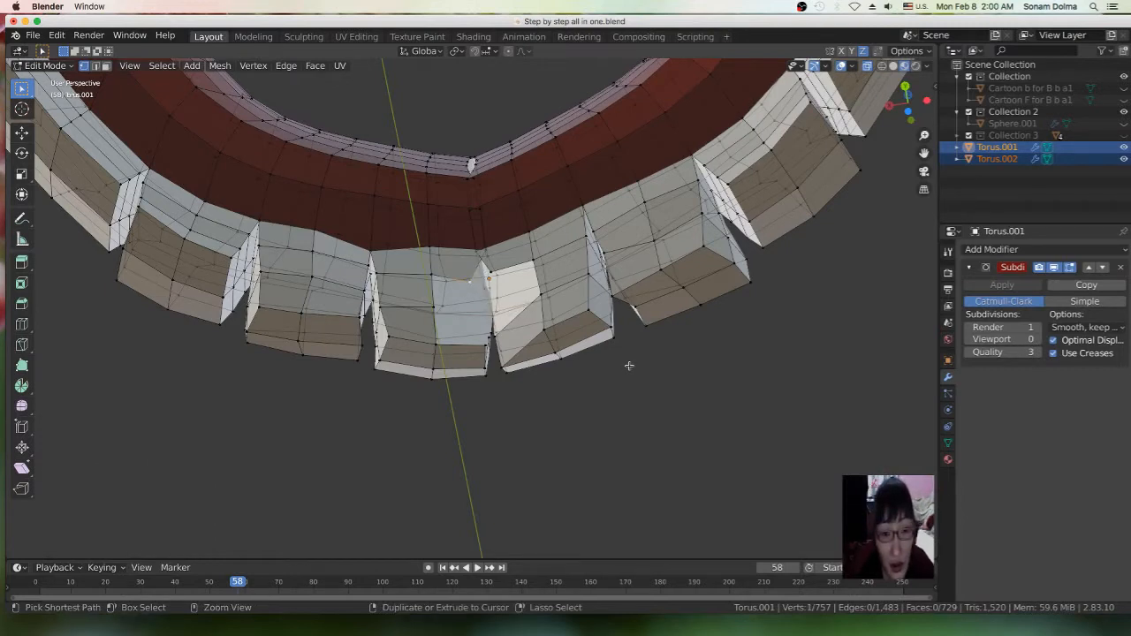
key(ctrl+z)
key(ctrl+z)
key(ctrl+z)
key(ctrl+z)
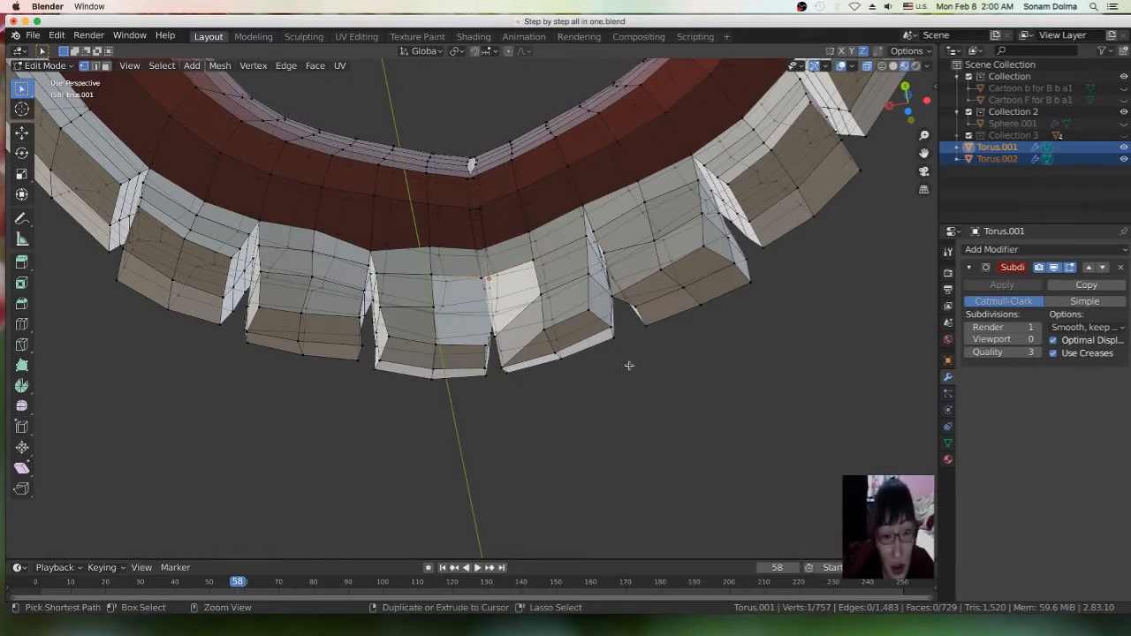
key(ctrl+z)
key(ctrl+z)
key(ctrl+z)
key(ctrl+z)
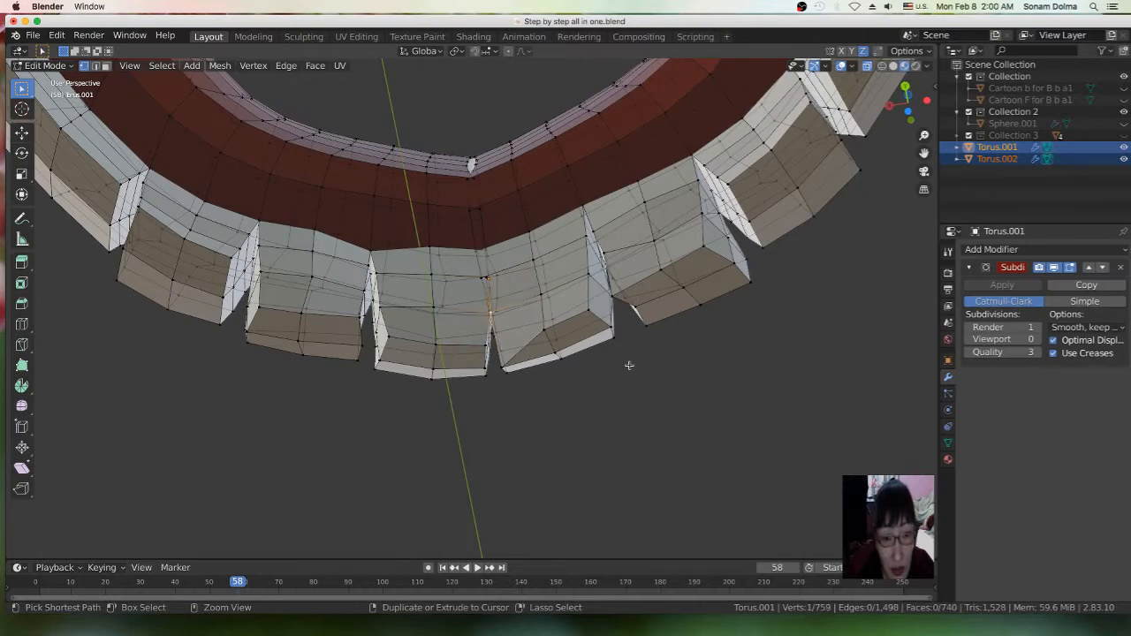
key(ctrl+z)
key(ctrl+z)
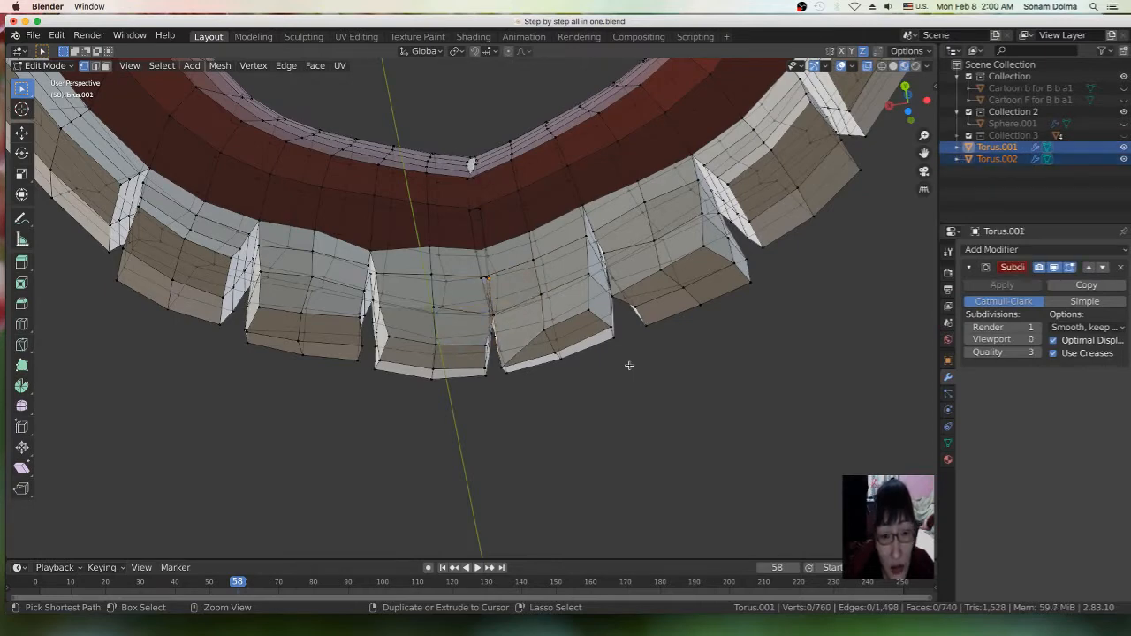
Return to Object Mode and set the subdivision viewport level to 2 for both selected torus objects
mouse_move(629, 366)
middle_down()
mouse_move(543, 328)
mouse_move(495, 389)
mouse_move(430, 530)
mouse_move(434, 386)
mouse_move(451, 399)
mouse_move(500, 311)
middle_up()
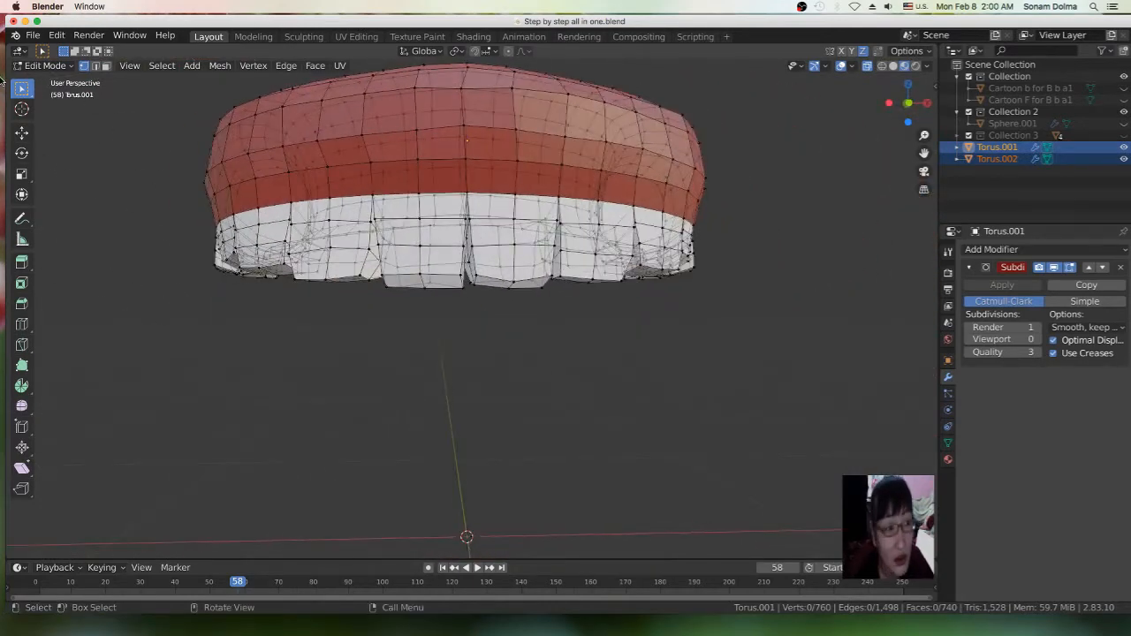
click(42, 65)
click(48, 80)
scroll(536, 371, up, 1)
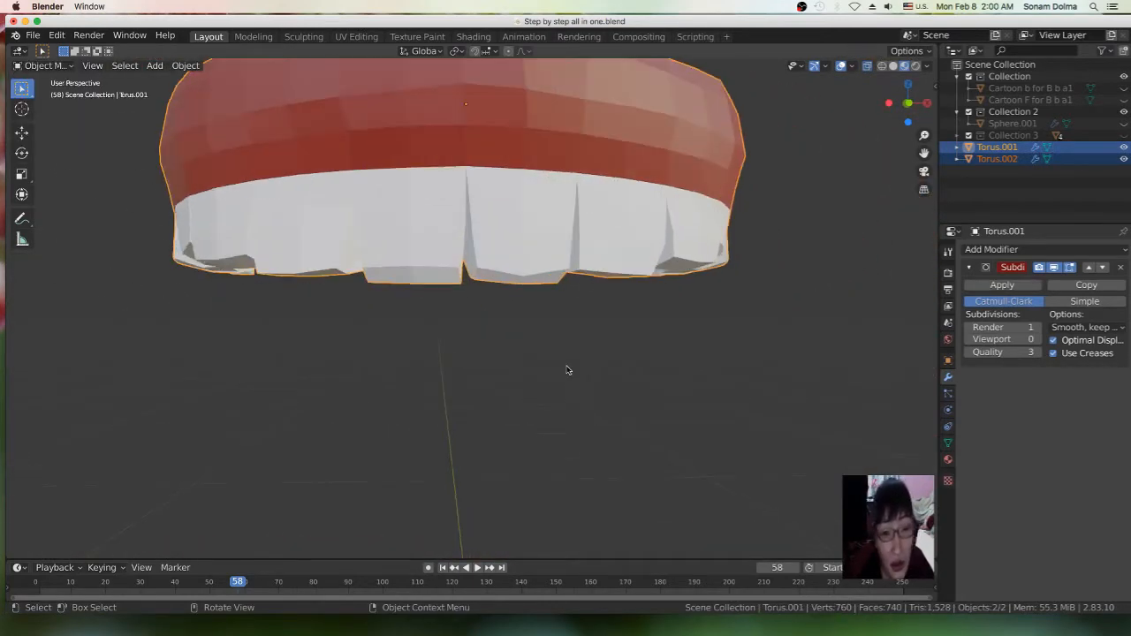
scroll(569, 372, down, 2)
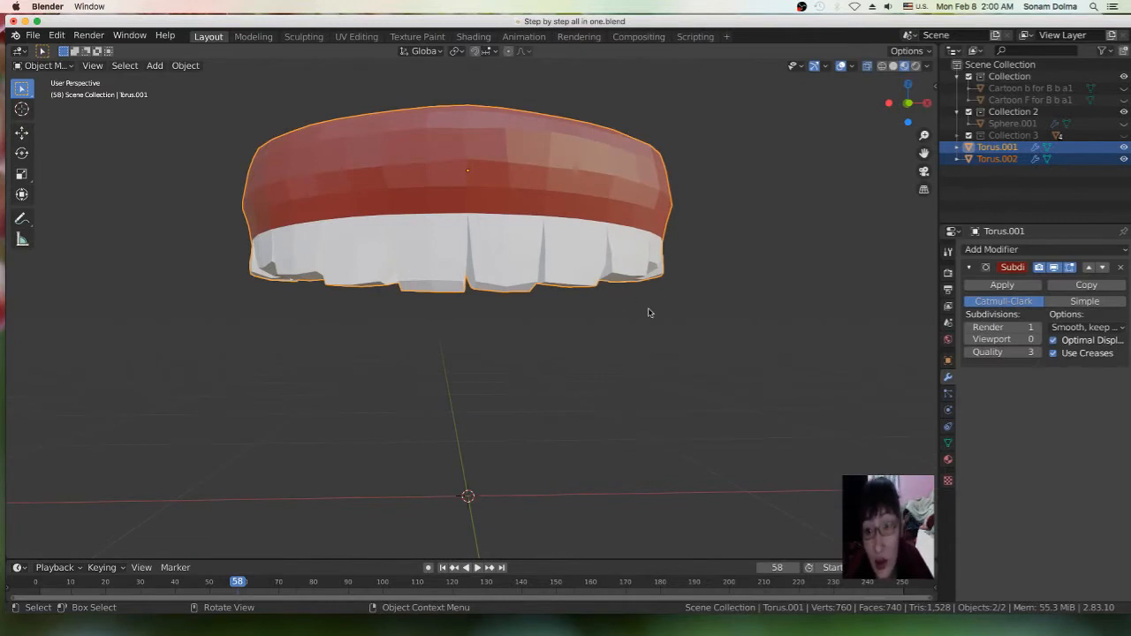
alt+click(1038, 340)
alt+click(1038, 339)
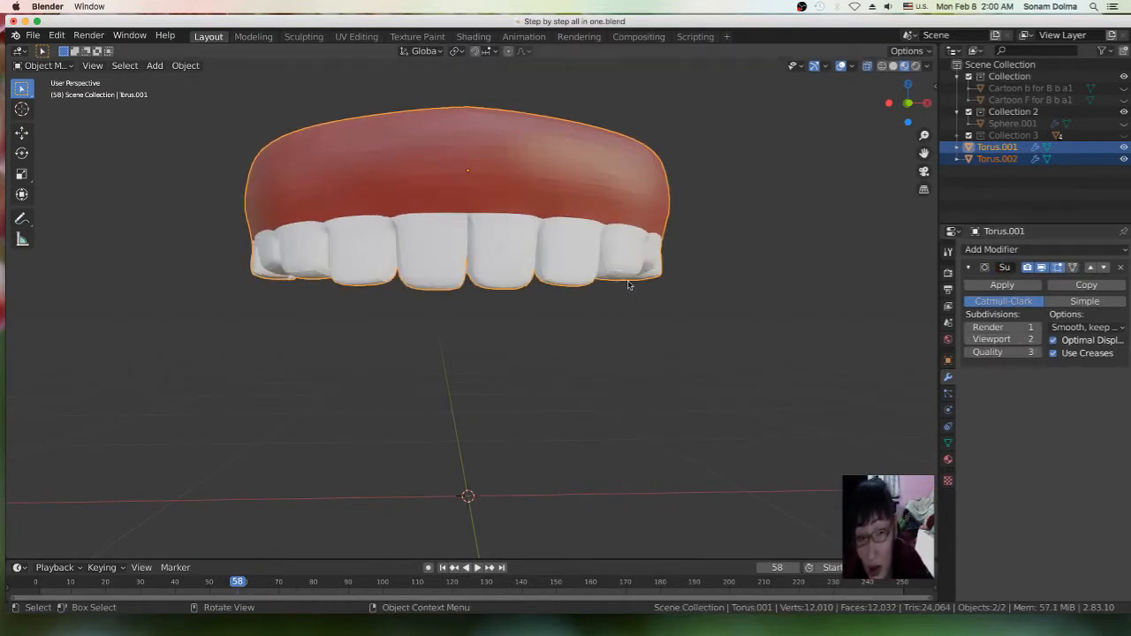
Select the upper teeth and gum, show Collection 3 briefly to compare their size with the character, and hide it again
click(504, 225)
mouse_move(518, 252)
middle_down()
mouse_move(539, 256)
mouse_move(531, 263)
middle_up()
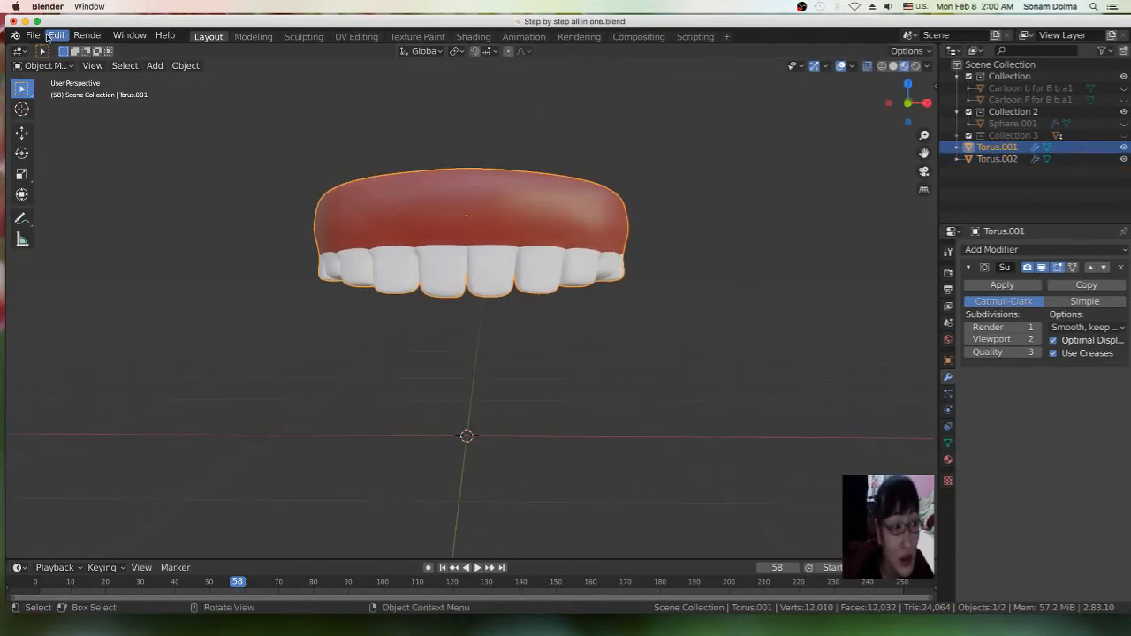
scroll(657, 356, down, 3)
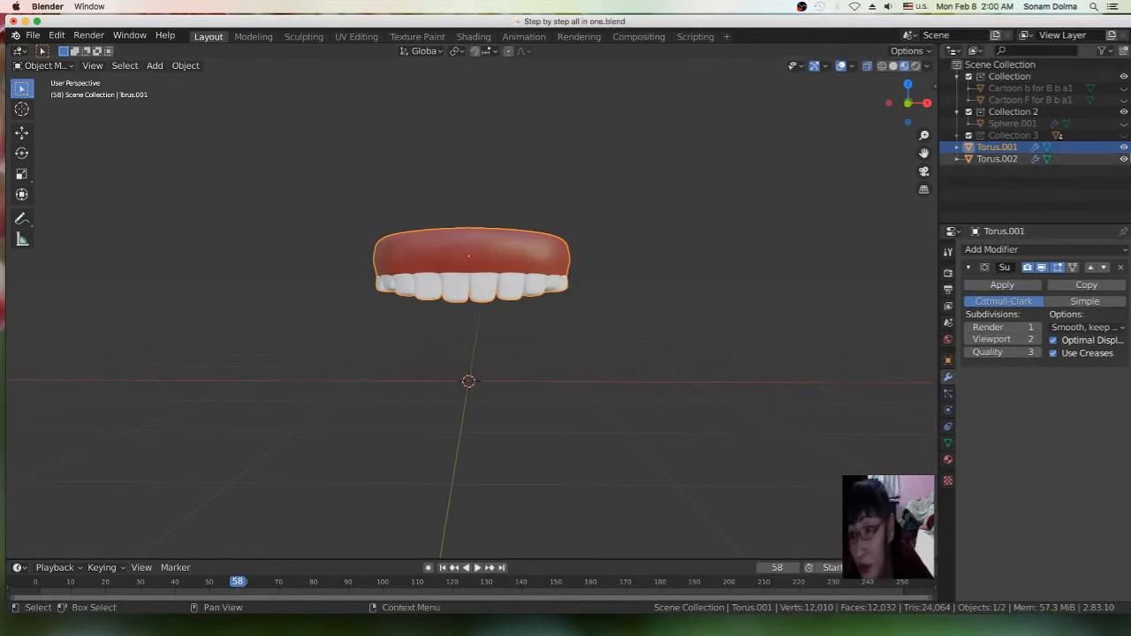
click(1124, 136)
scroll(436, 283, down, 2)
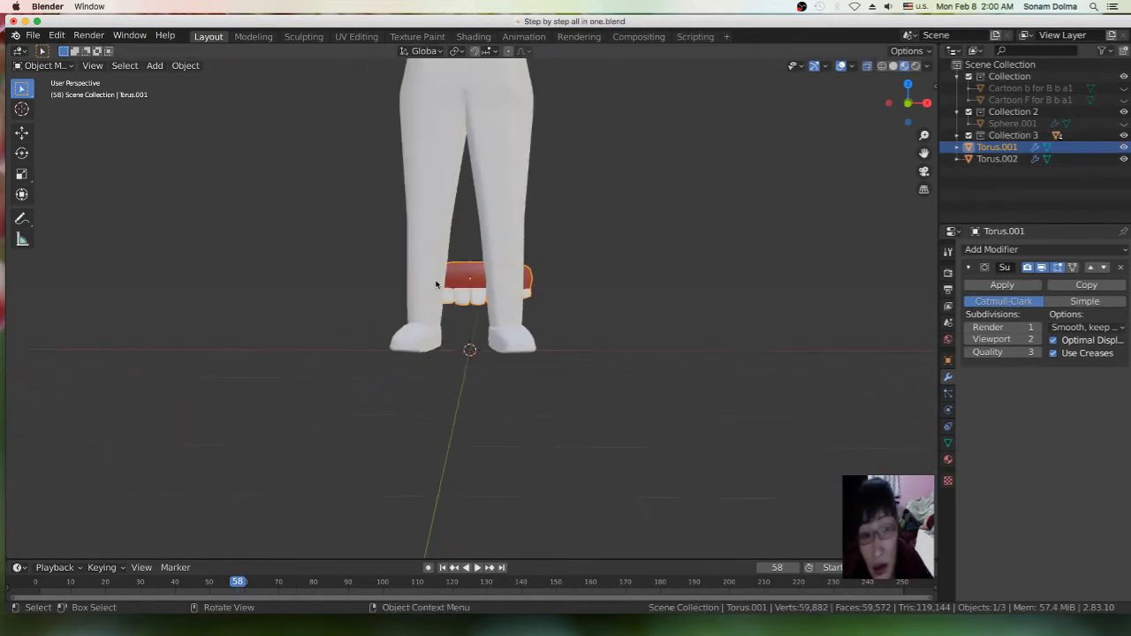
scroll(481, 297, down, 6)
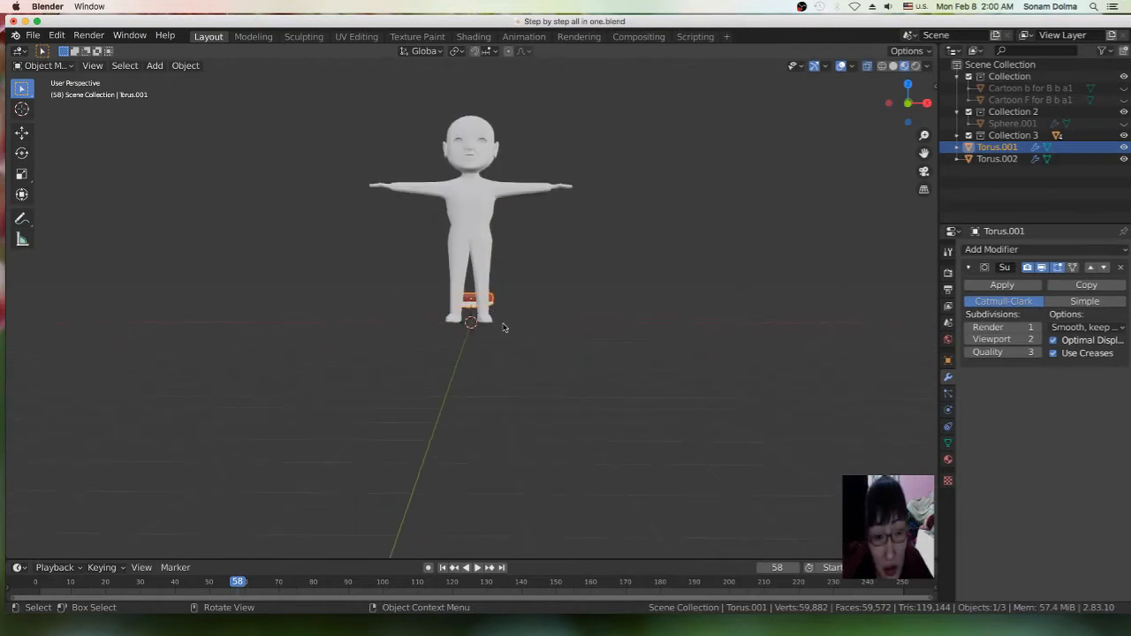
scroll(505, 322, up, 5)
scroll(503, 332, up, 4)
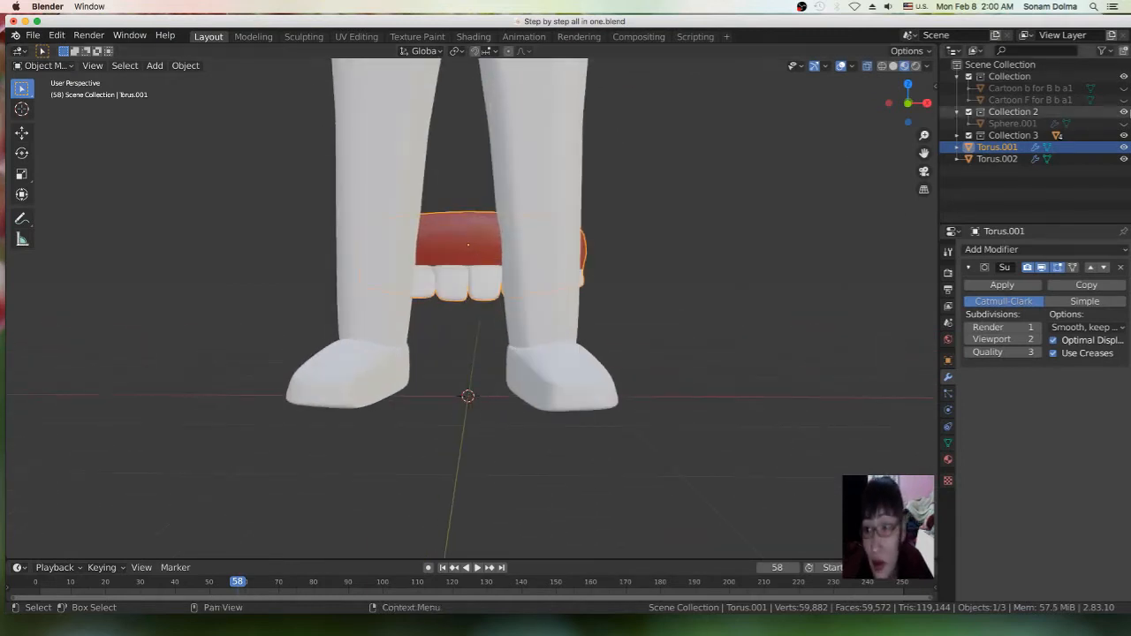
click(1123, 136)
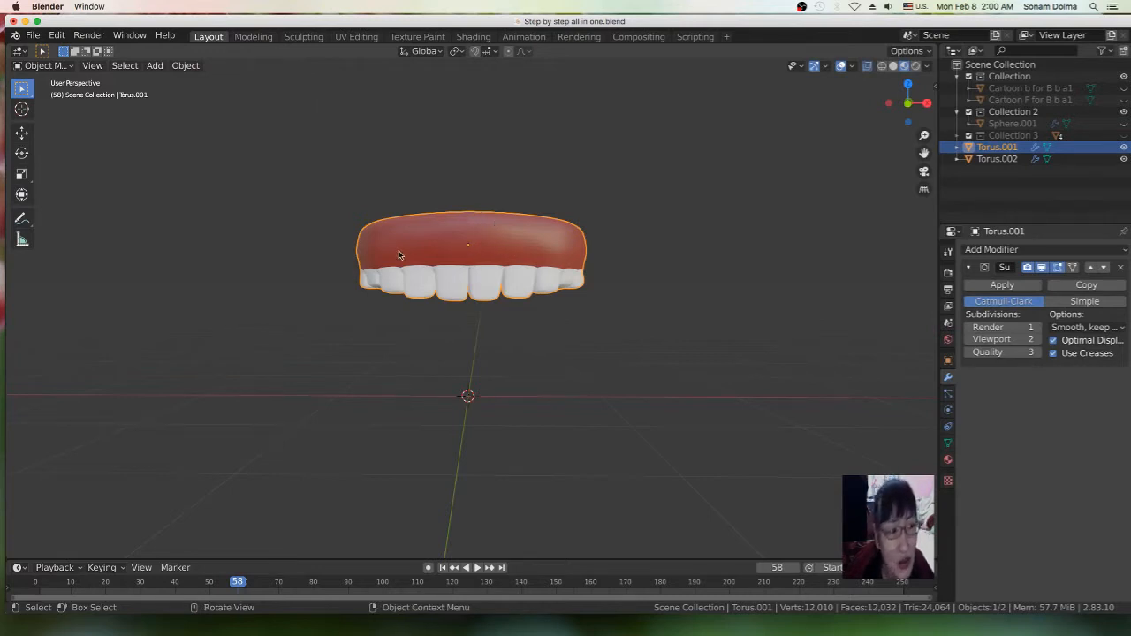
click(555, 184)
right_click(555, 184)
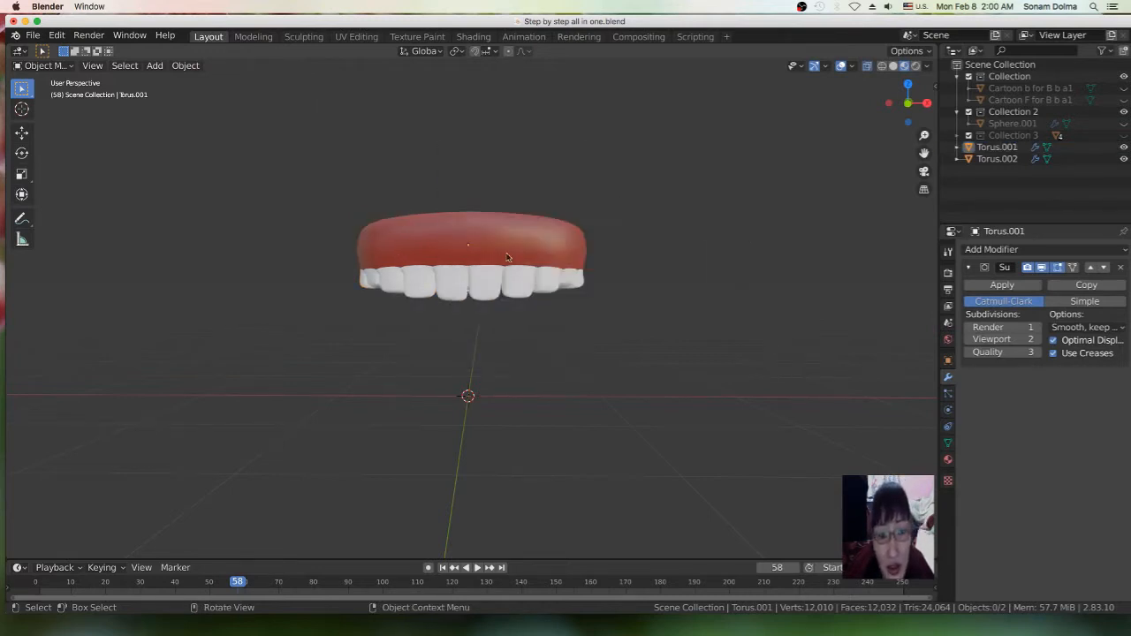
click(502, 258)
key(ctrl)
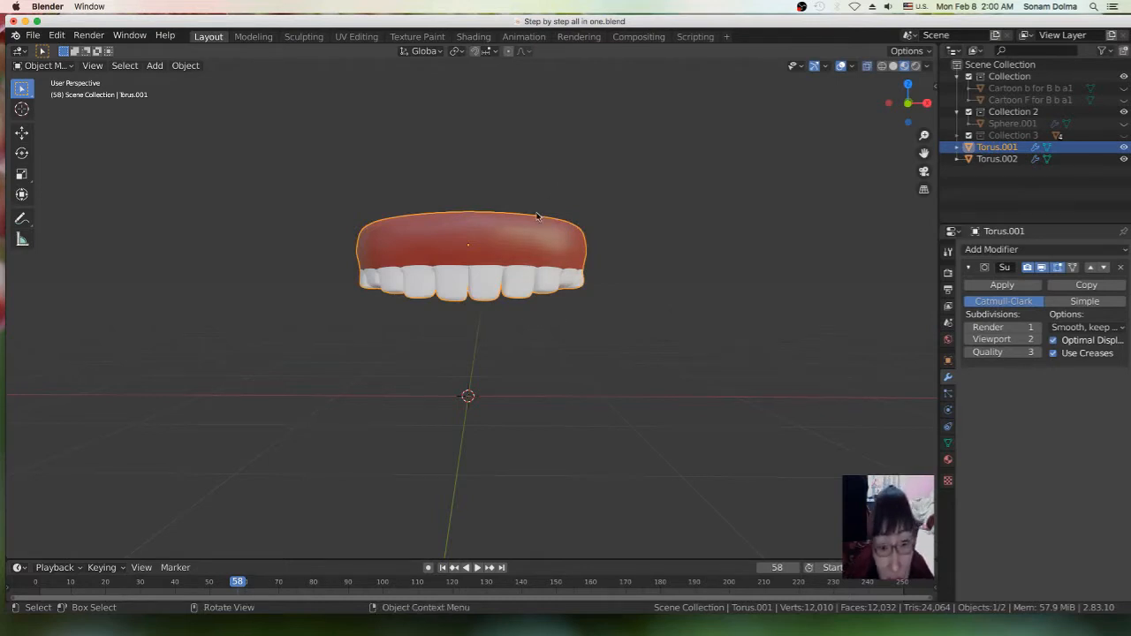
key(r)
key(Escape)
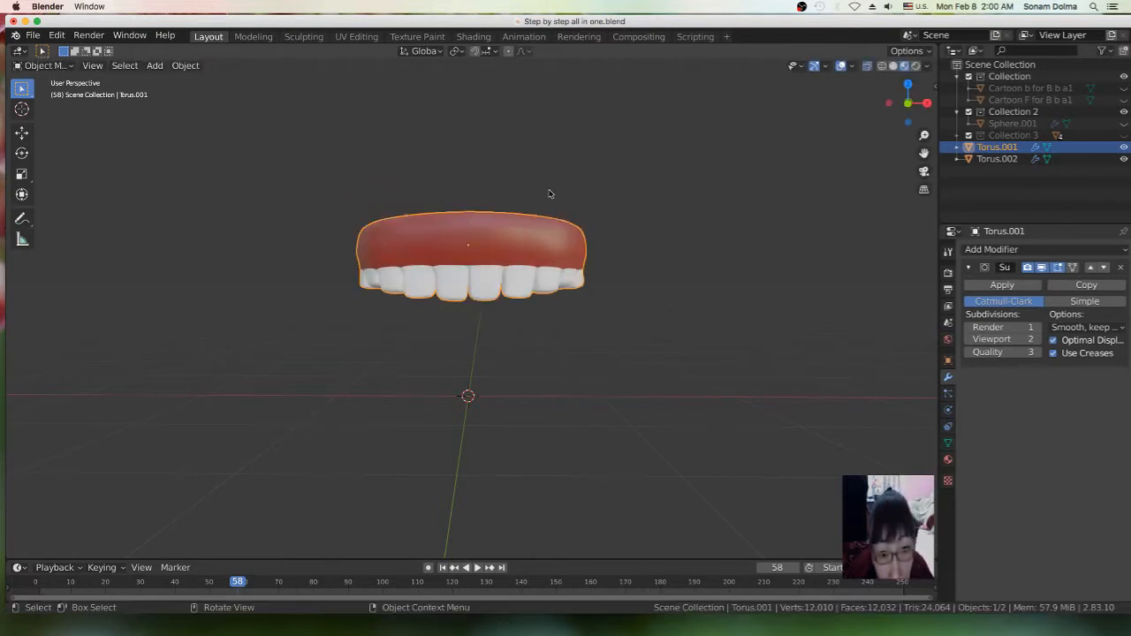
key(r)
key(Escape)
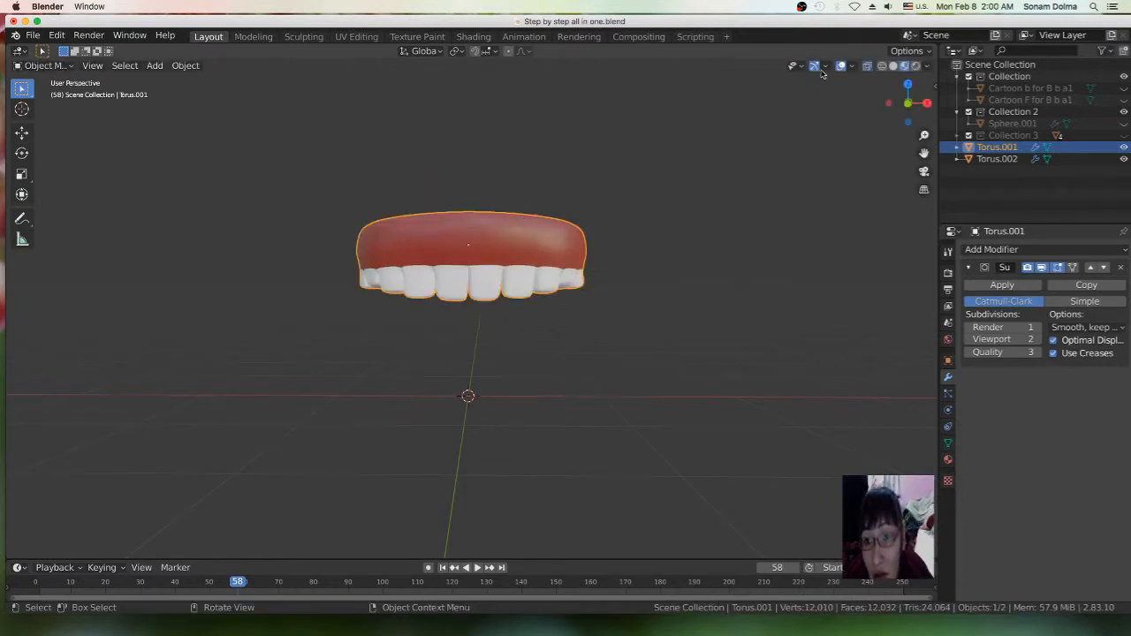
click(867, 66)
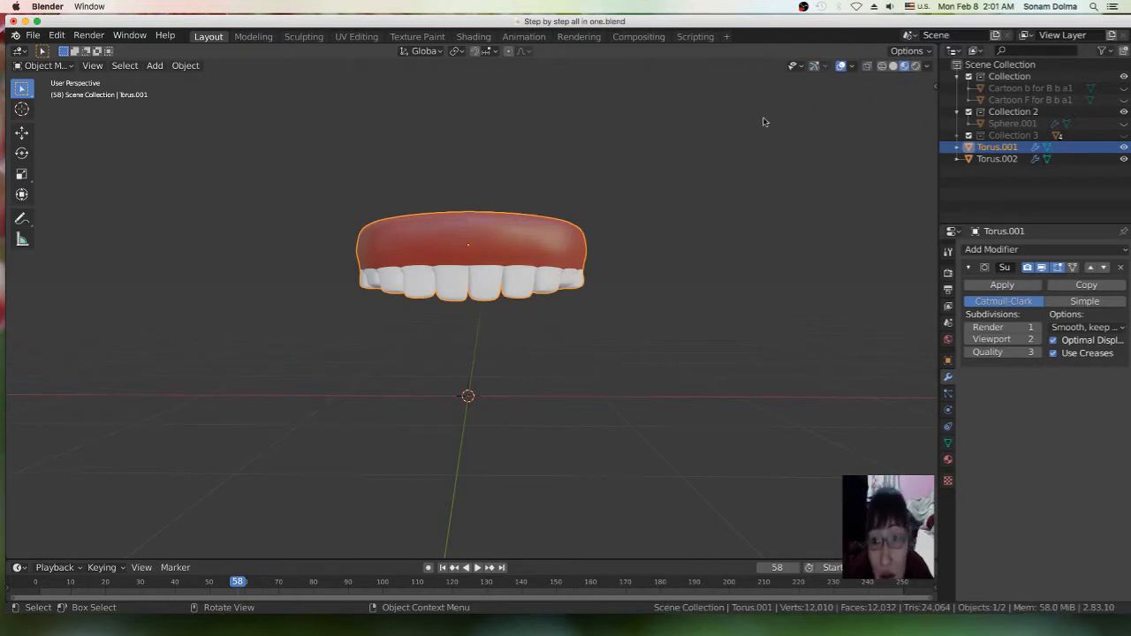
key(ctrl)
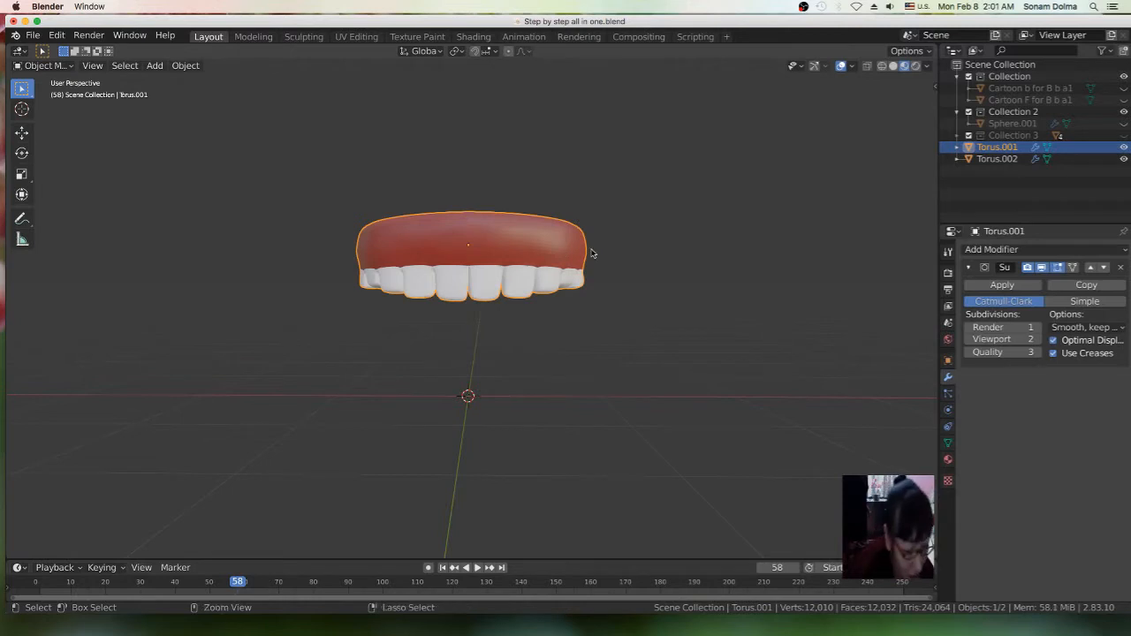
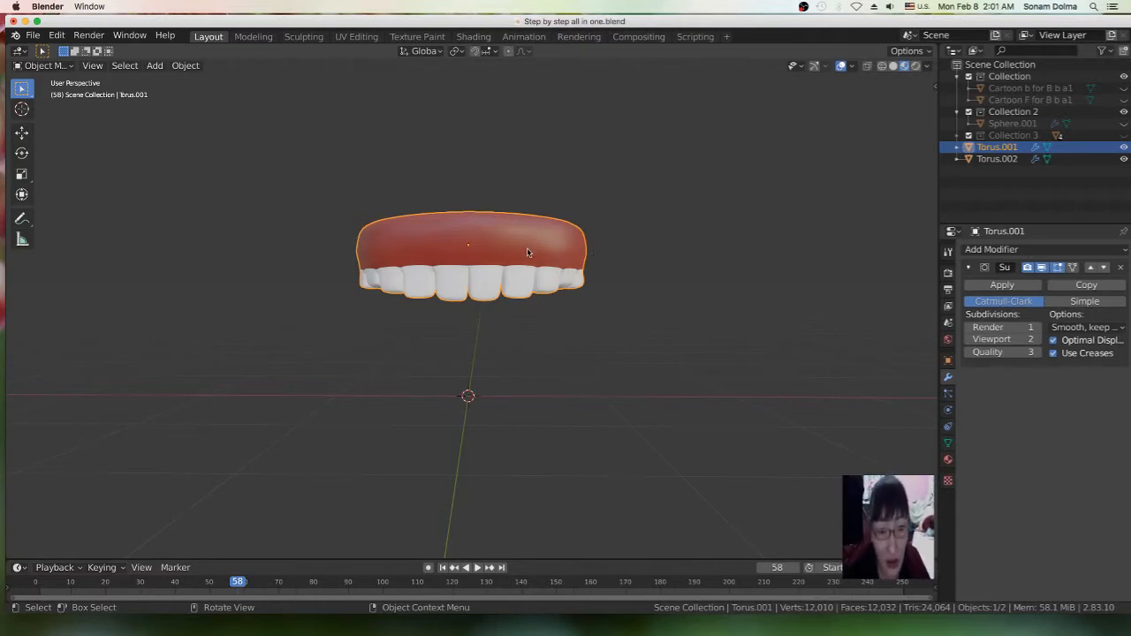
click(696, 390)
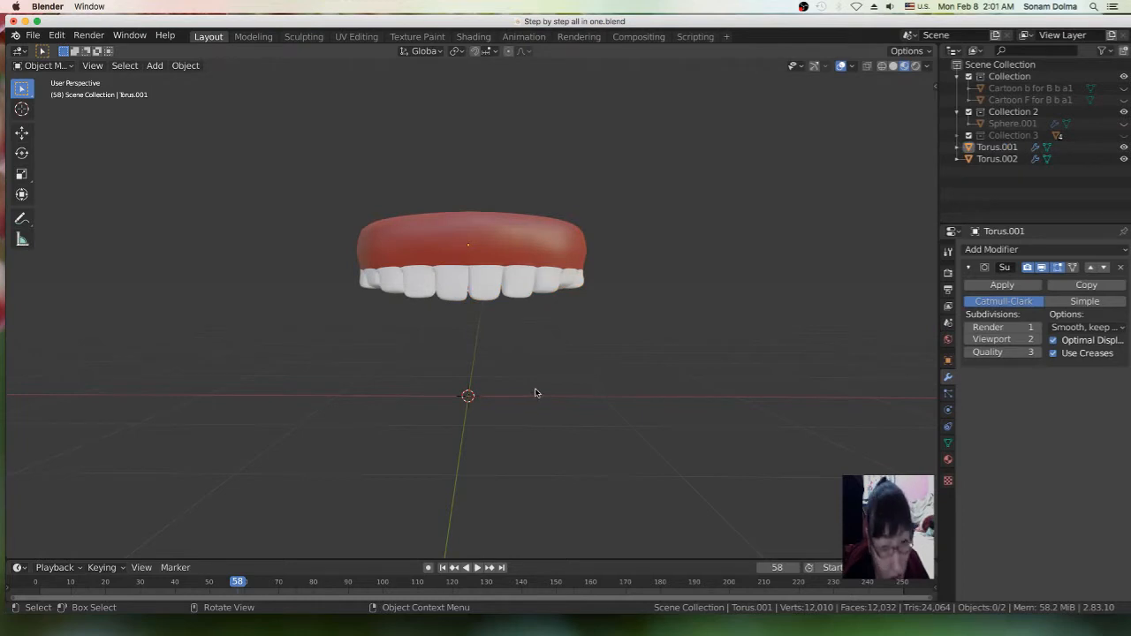
right_click(580, 373)
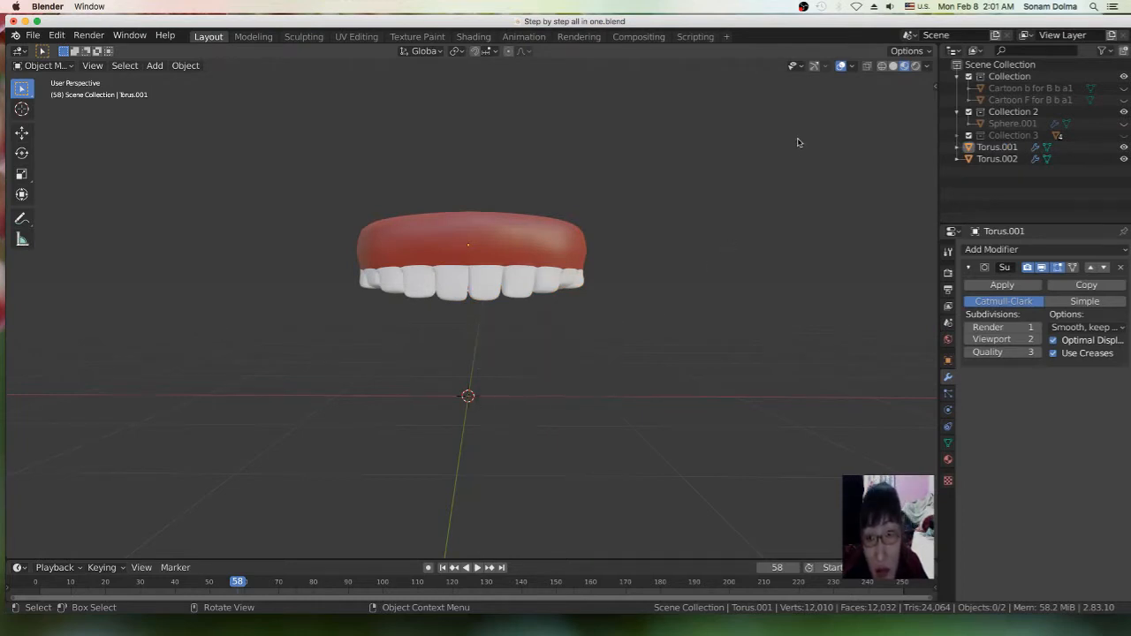
click(815, 69)
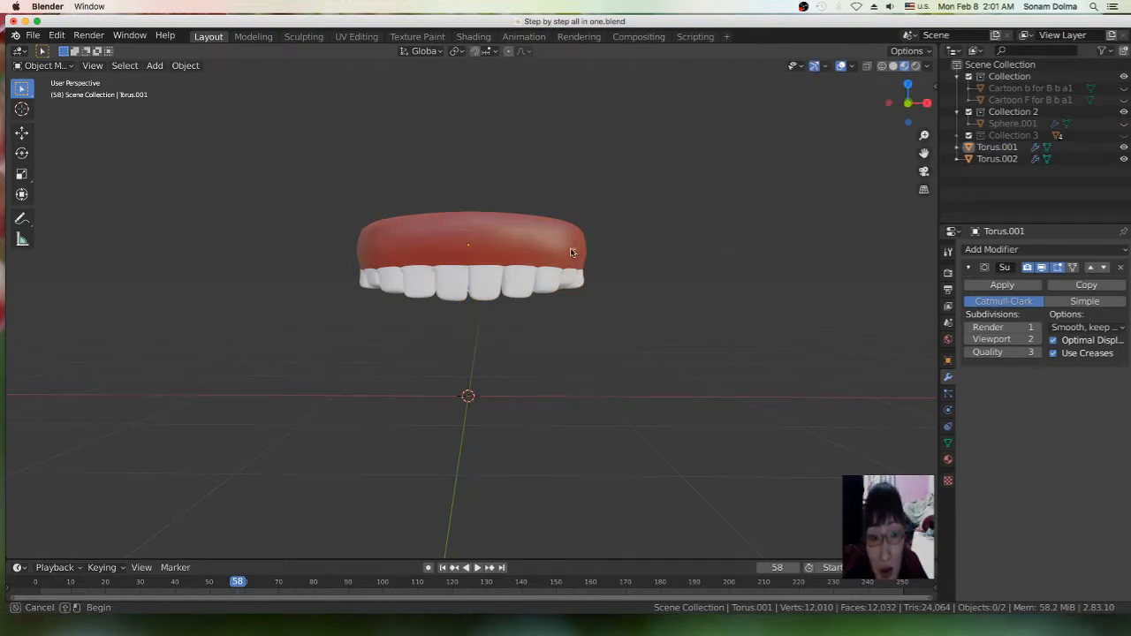
Duplicate the upper teeth and gum and rotate the copy about 183° in the view to turn it upside down
click(530, 258)
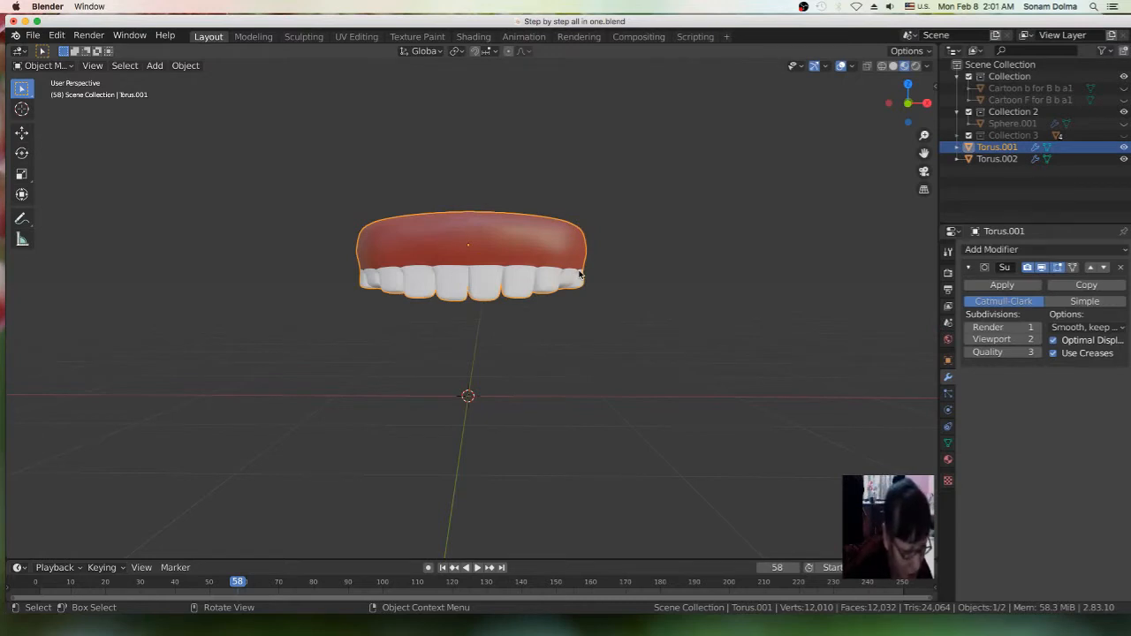
key(shift+d)
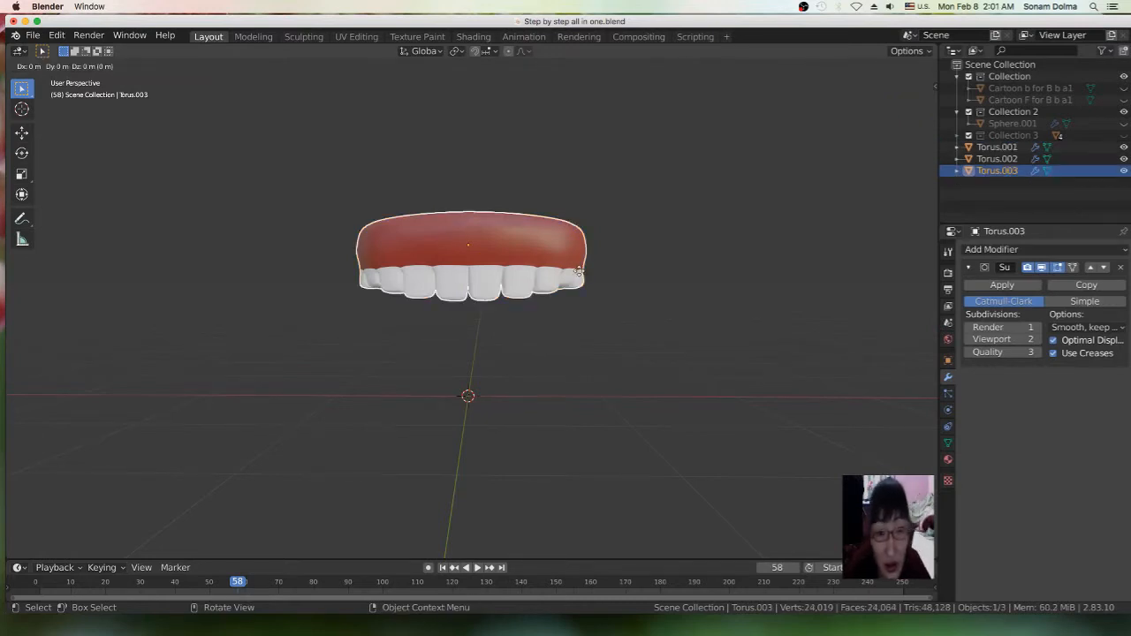
key(r)
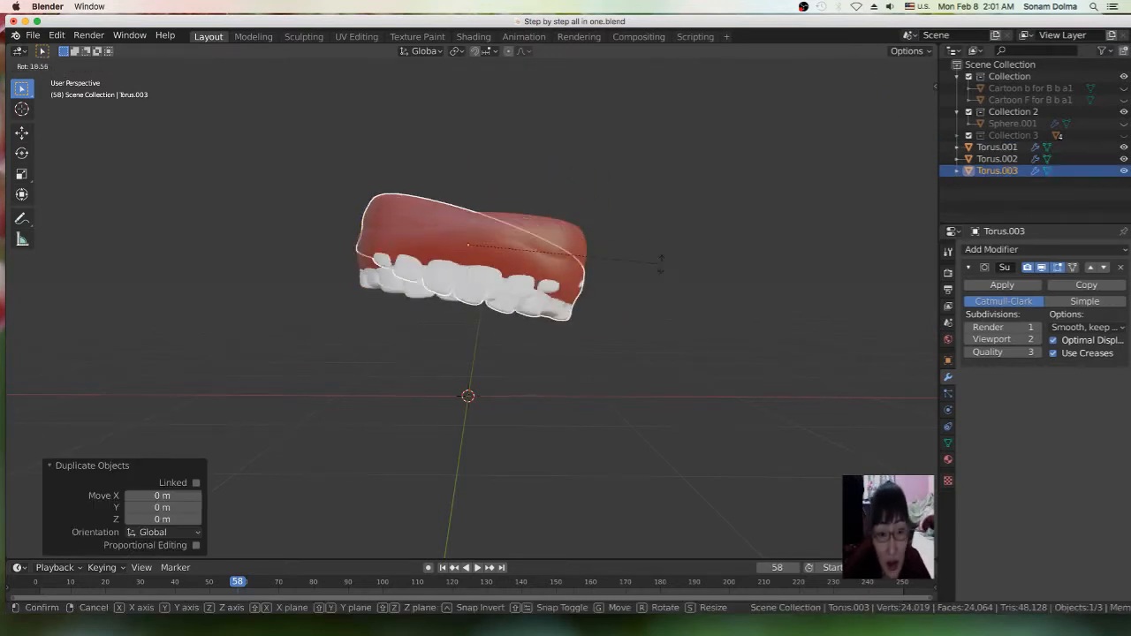
click(406, 254)
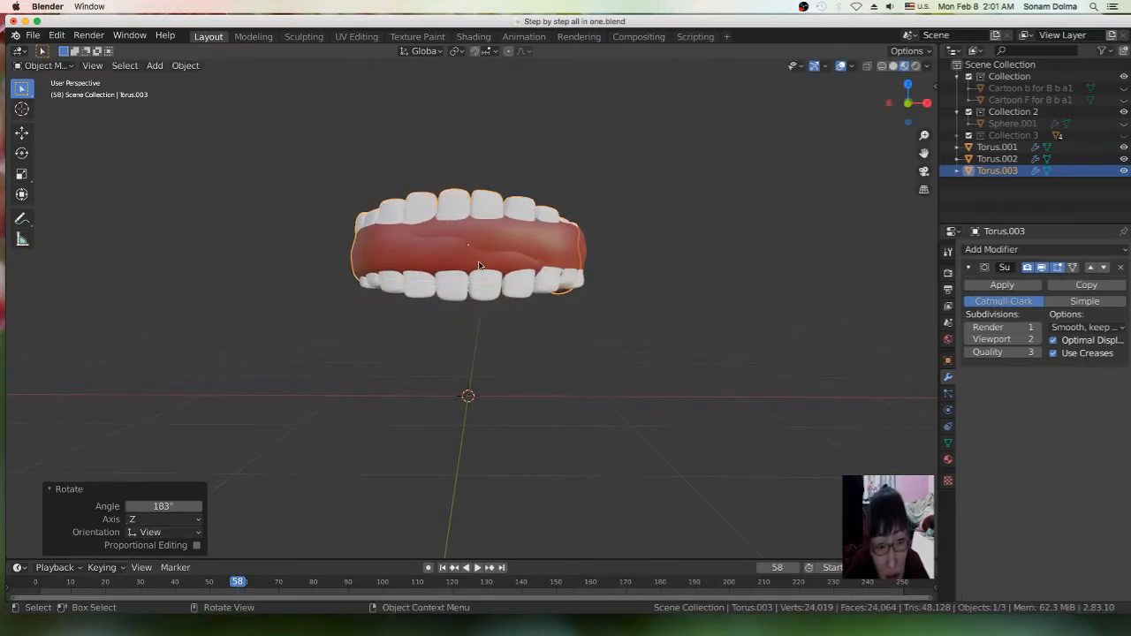
Move the flipped copy below the upper teeth and level it with view rotations of about -7.46° and -2.25°
key(g)
click(483, 342)
middle_drag(613, 379, 454, 318)
key(r)
click(654, 373)
key(r)
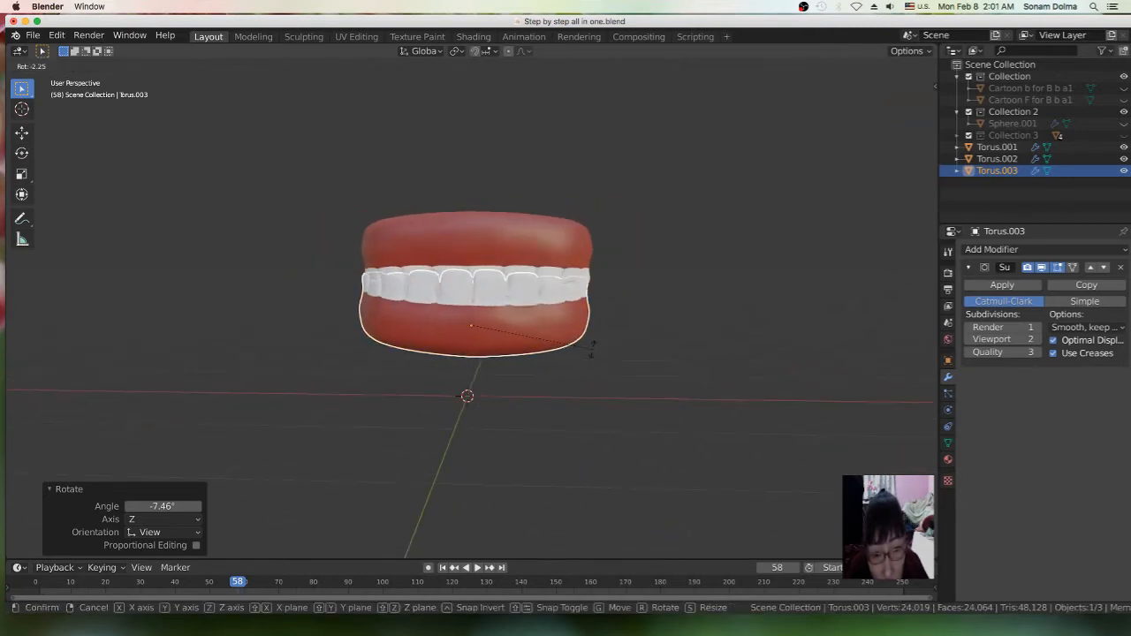
click(551, 351)
Shift and tilt the lower teeth in side view to line them up with the upper row, lowering them about 0.06 m
middle_drag(550, 351, 637, 348)
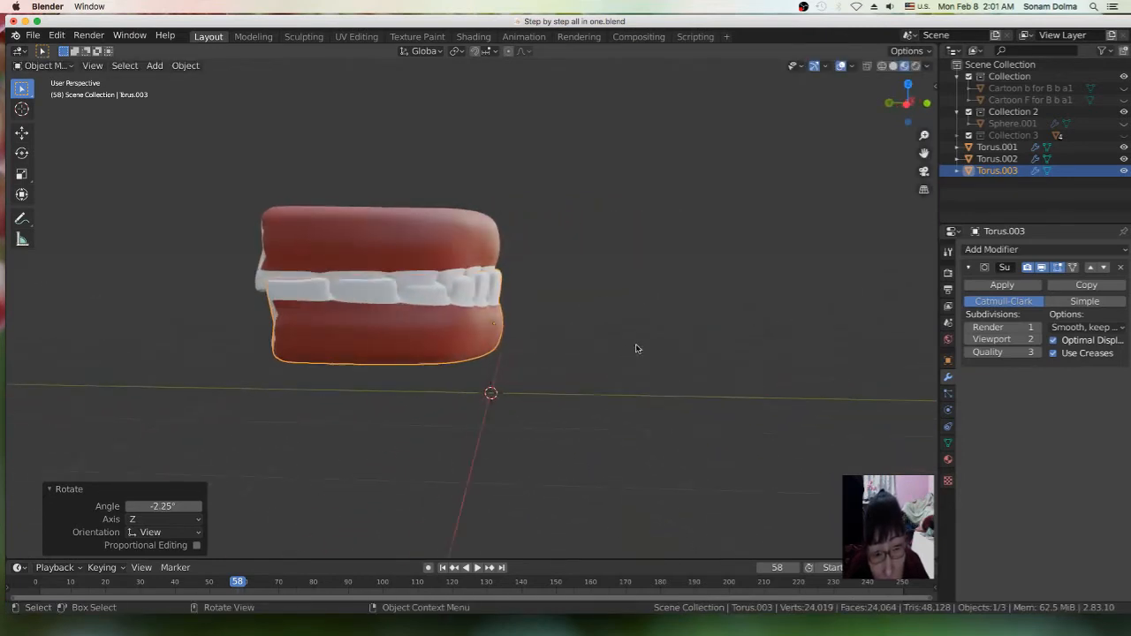
key(g)
click(579, 353)
middle_drag(588, 357, 500, 377)
key(r)
click(827, 387)
key(g)
click(662, 353)
Rotate the lower teeth about -1.06° in side view, move them down about 0.06 m, and fine-tune their tilt and position
key(r)
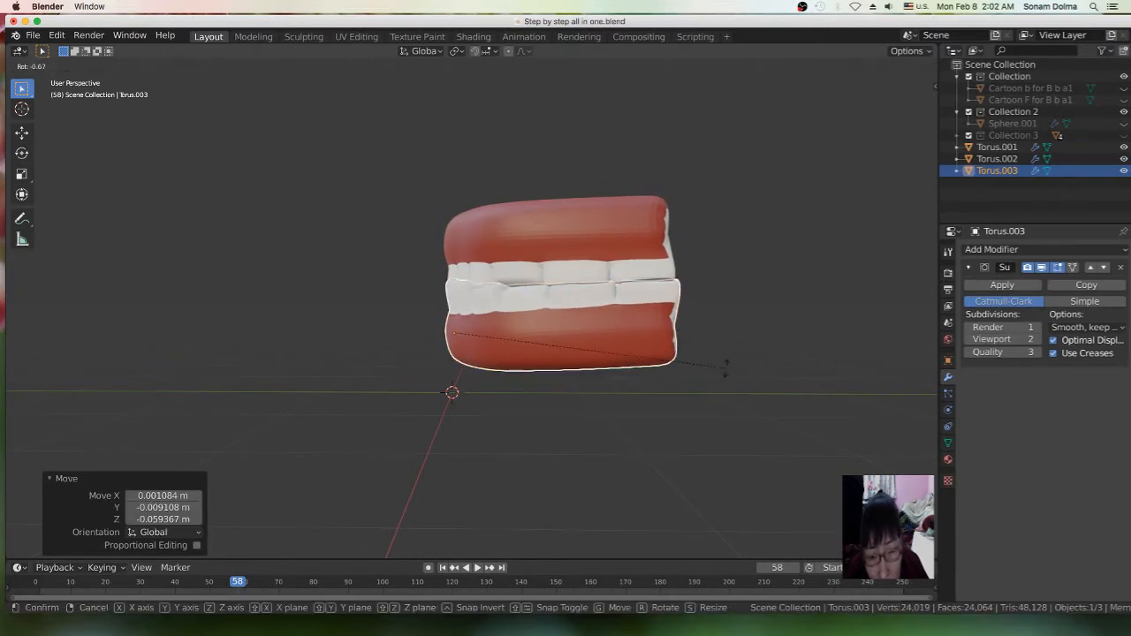
click(725, 369)
key(g)
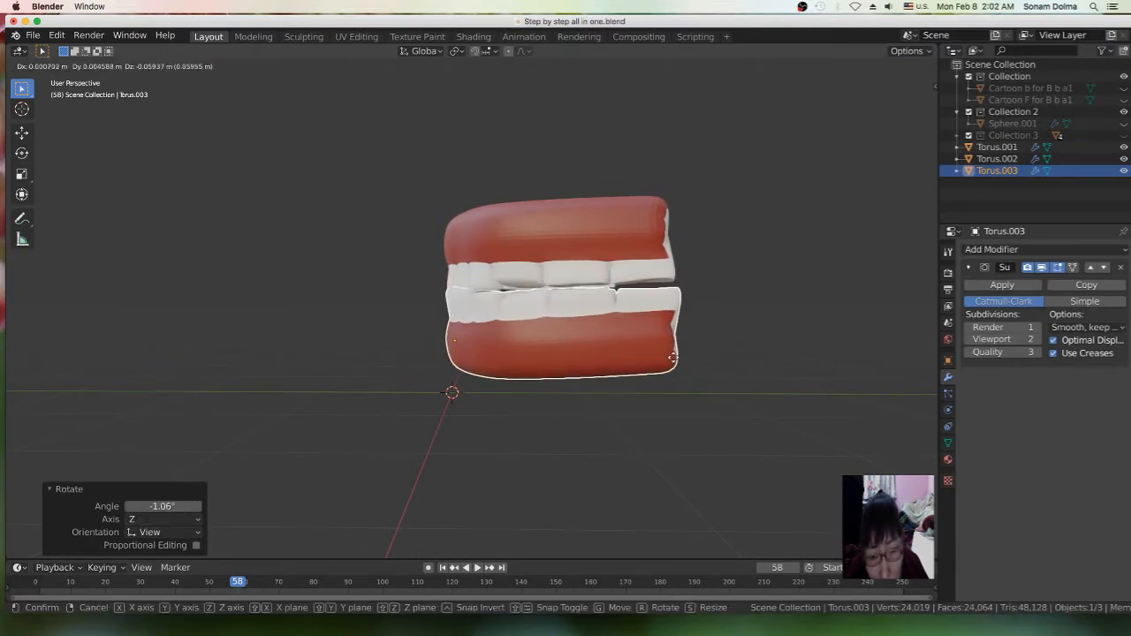
click(676, 358)
key(r)
click(704, 357)
middle_drag(704, 357, 500, 350)
key(g)
click(619, 347)
Rotate the upper teeth about -1.4° in side view and reposition them over the lower row from the side and front
click(535, 262)
middle_drag(618, 298, 477, 303)
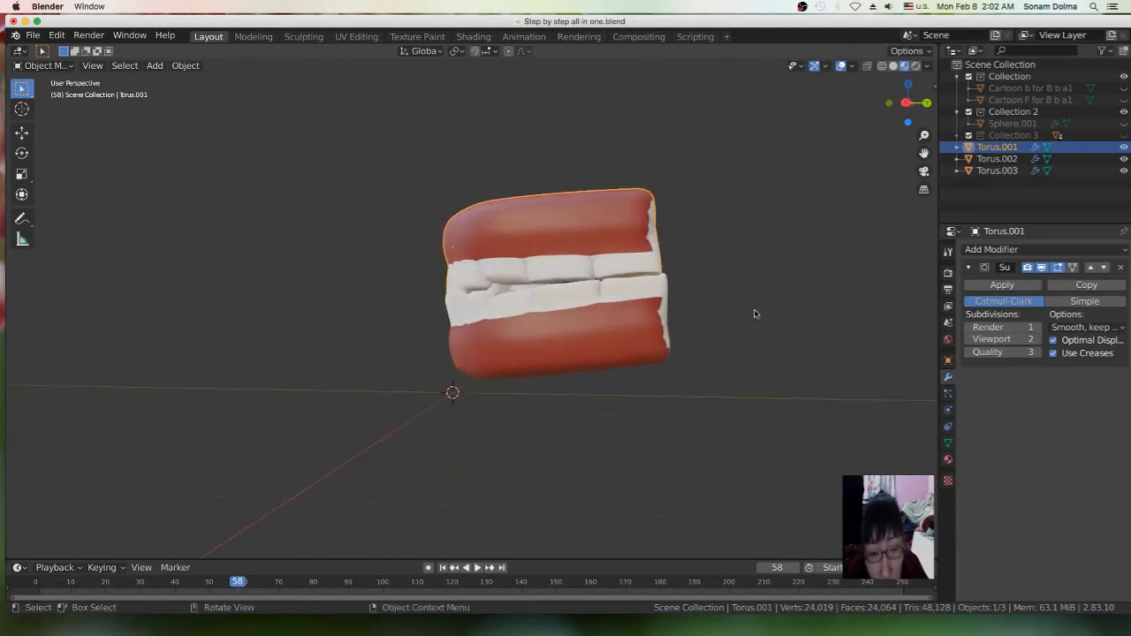
key(r)
click(747, 305)
key(g)
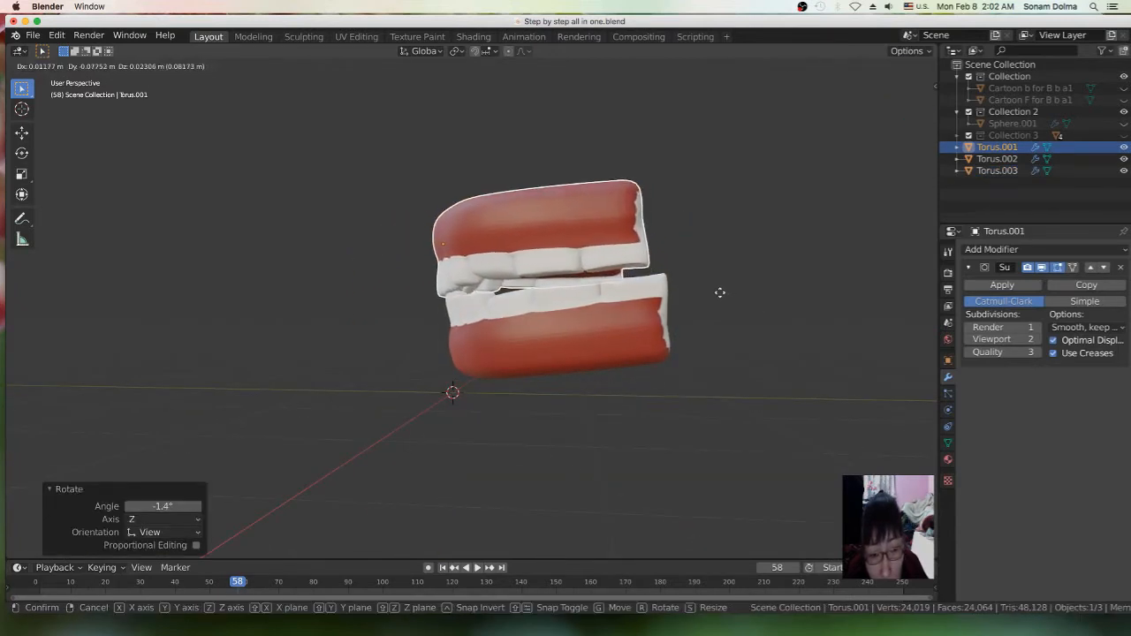
click(677, 308)
middle_drag(677, 309, 750, 303)
click(543, 268)
key(g)
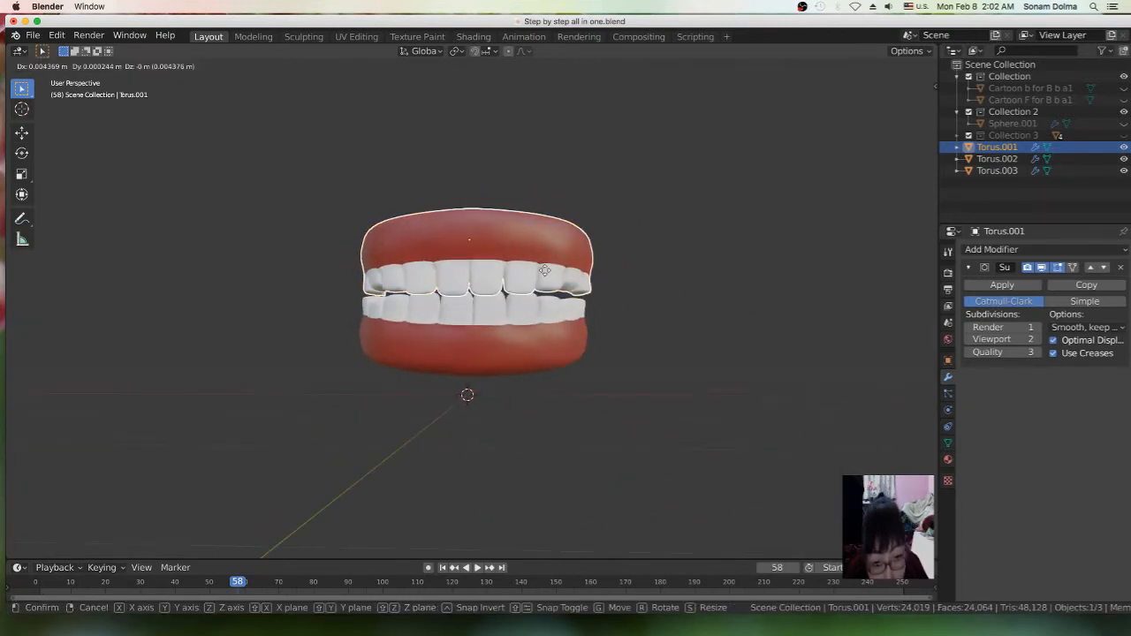
click(533, 285)
Scale the lower teeth and gum uniformly to about 0.952 and raise them against the upper row
click(493, 339)
key(s)
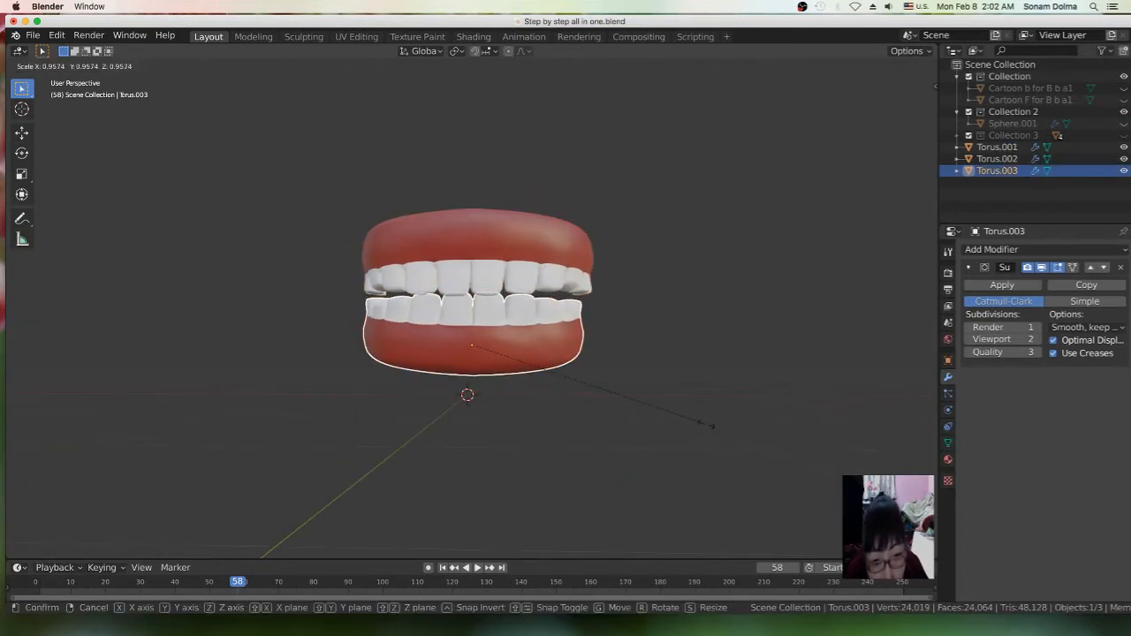
click(705, 427)
key(g)
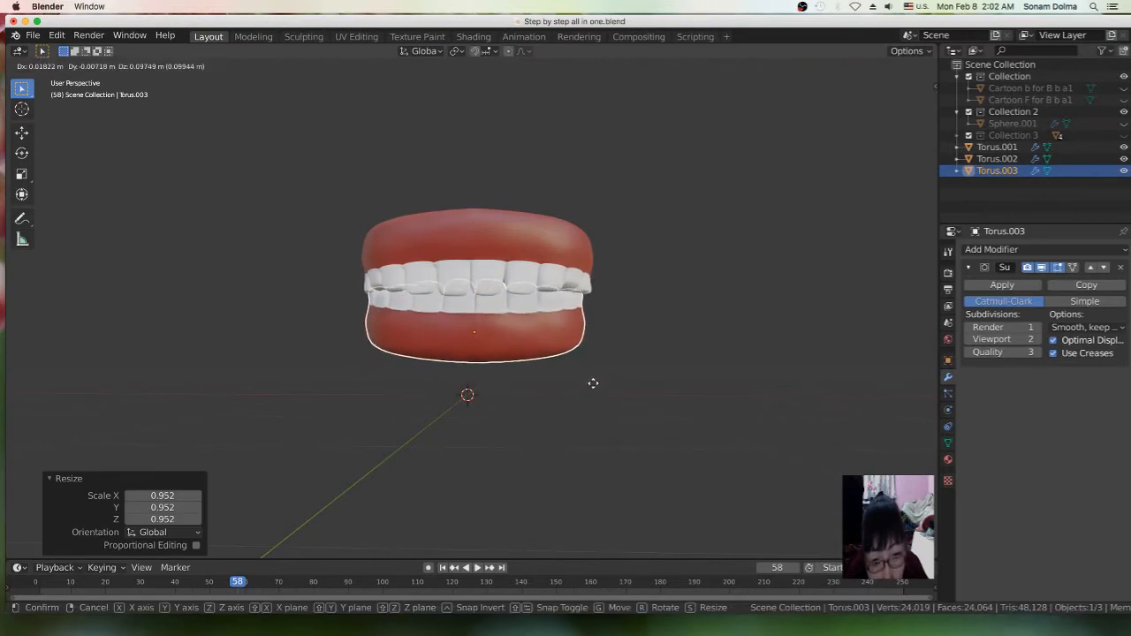
click(593, 383)
Flatten the lower teeth and gum by scaling them to about 0.854 along the global Z axis
middle_drag(692, 398, 459, 355)
scroll(448, 353, up, 3)
click(549, 326)
middle_drag(560, 351, 522, 348)
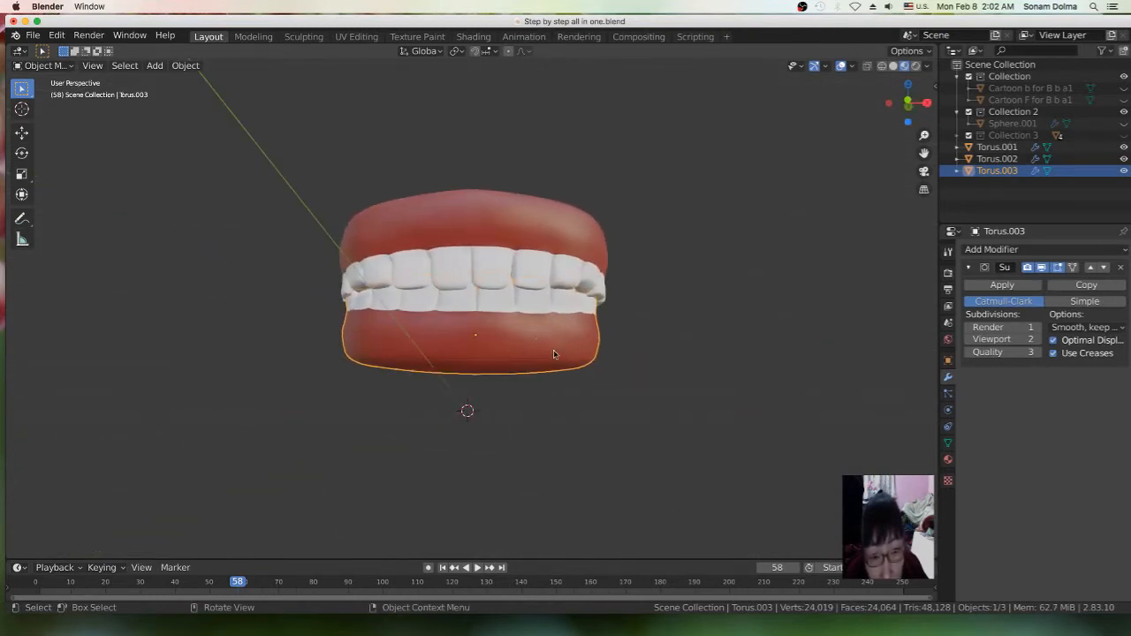
scroll(512, 329, down, 2)
key(s)
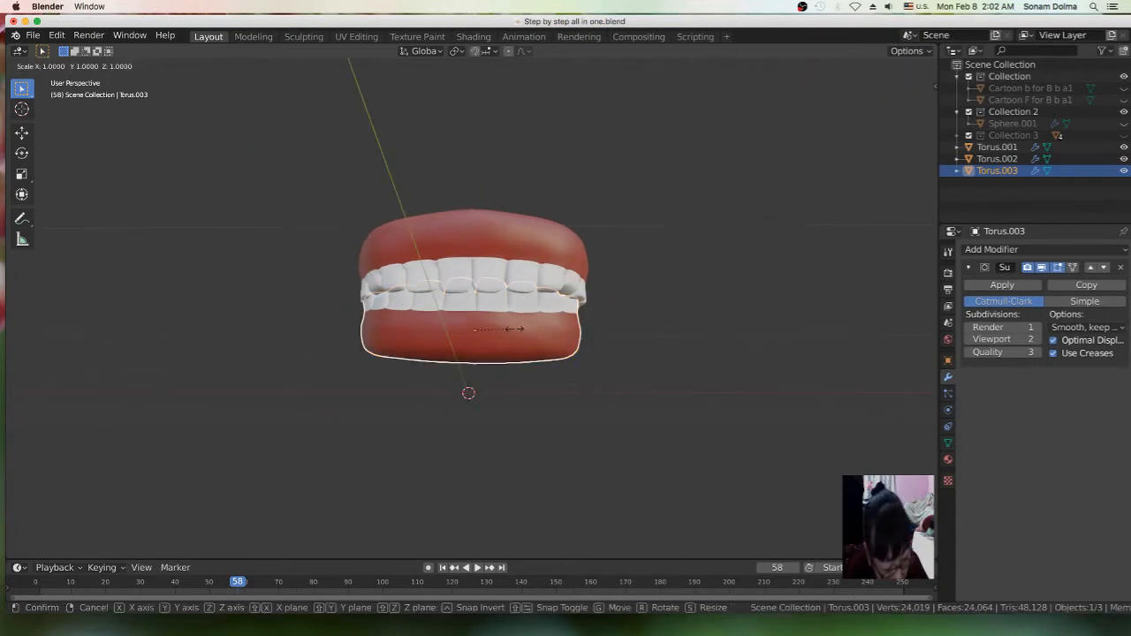
key(z)
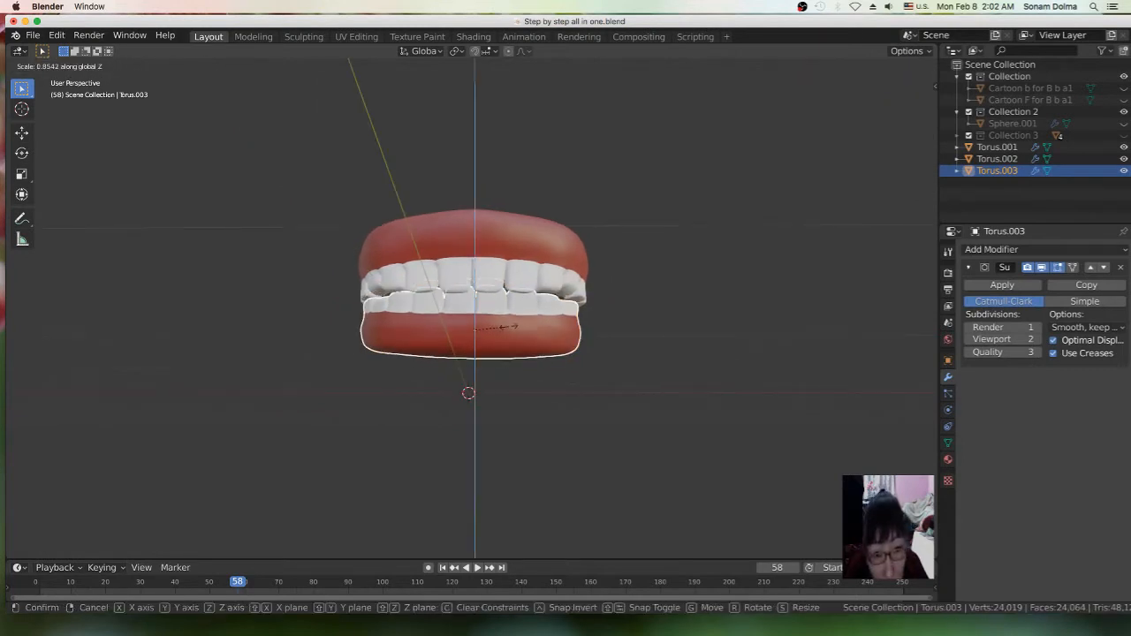
click(513, 335)
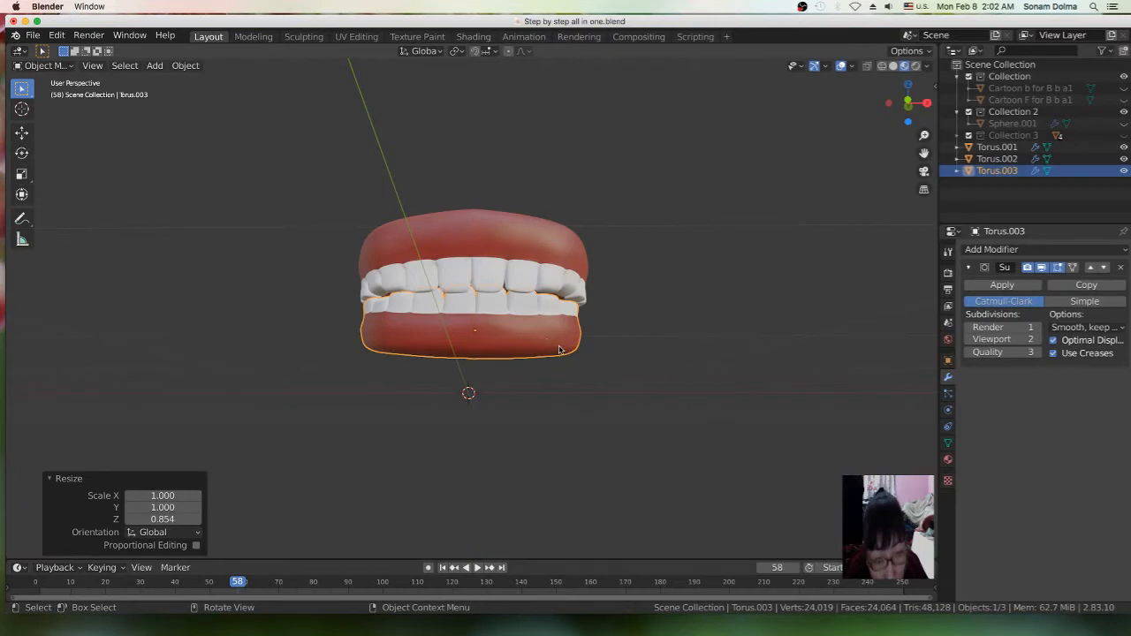
key(s)
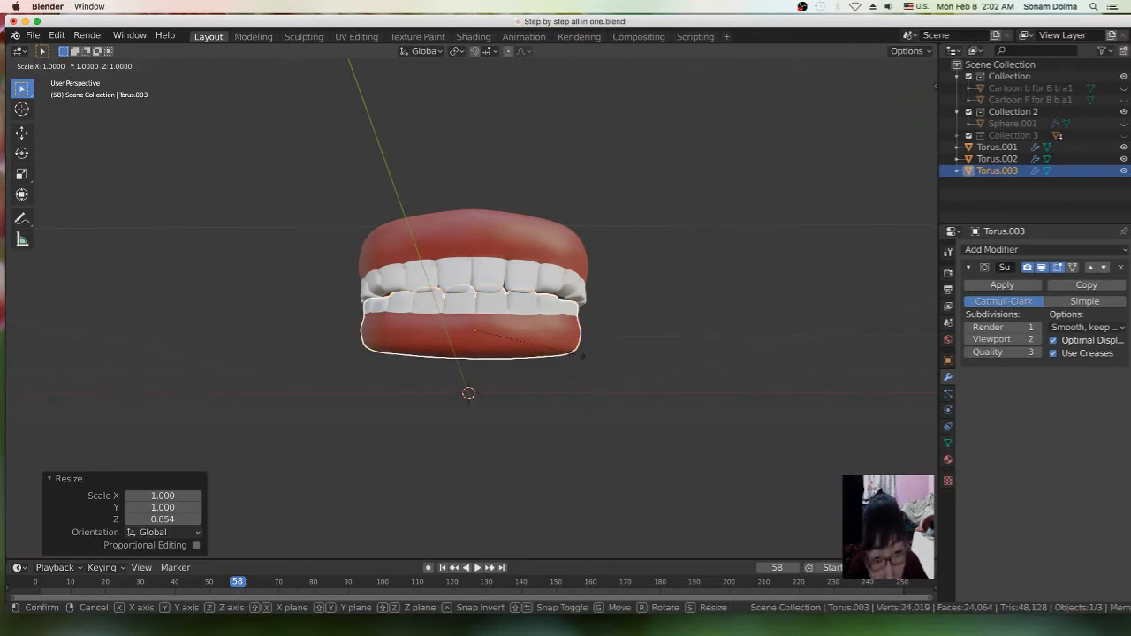
right_click(581, 357)
right_click(581, 356)
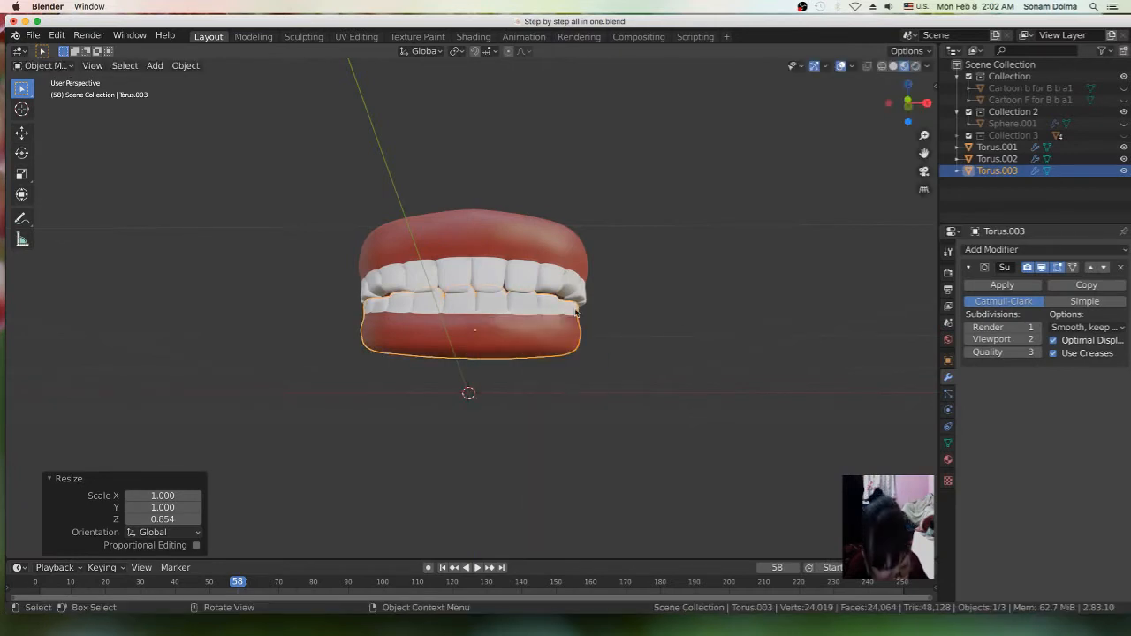
Fine-tune the height of the lower teeth and gum with a slight scale along the global Z axis
key(s)
key(z)
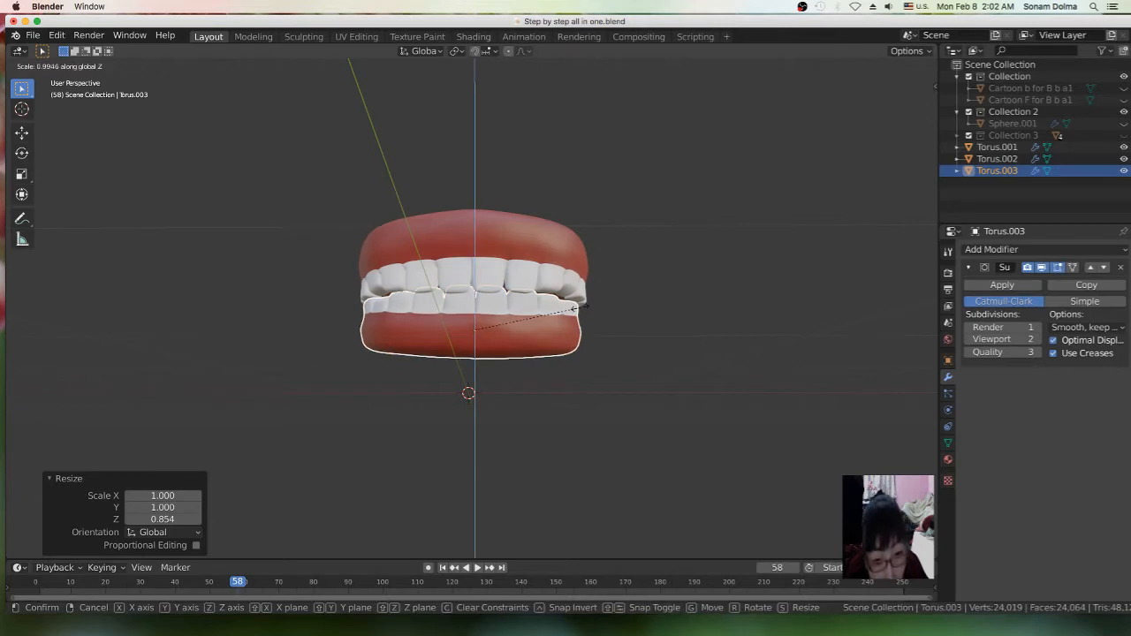
click(581, 311)
Rotate the upper teeth slightly in side view and move them about -0.009 m along Y
middle_drag(498, 326, 586, 331)
click(465, 278)
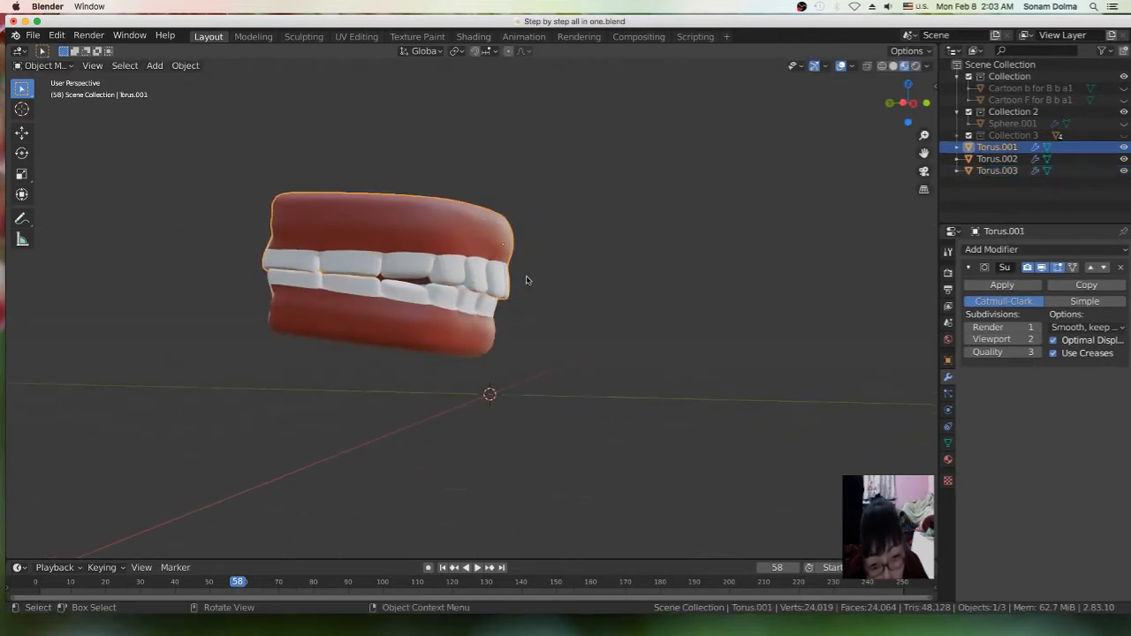
key(r)
right_click(565, 276)
key(r)
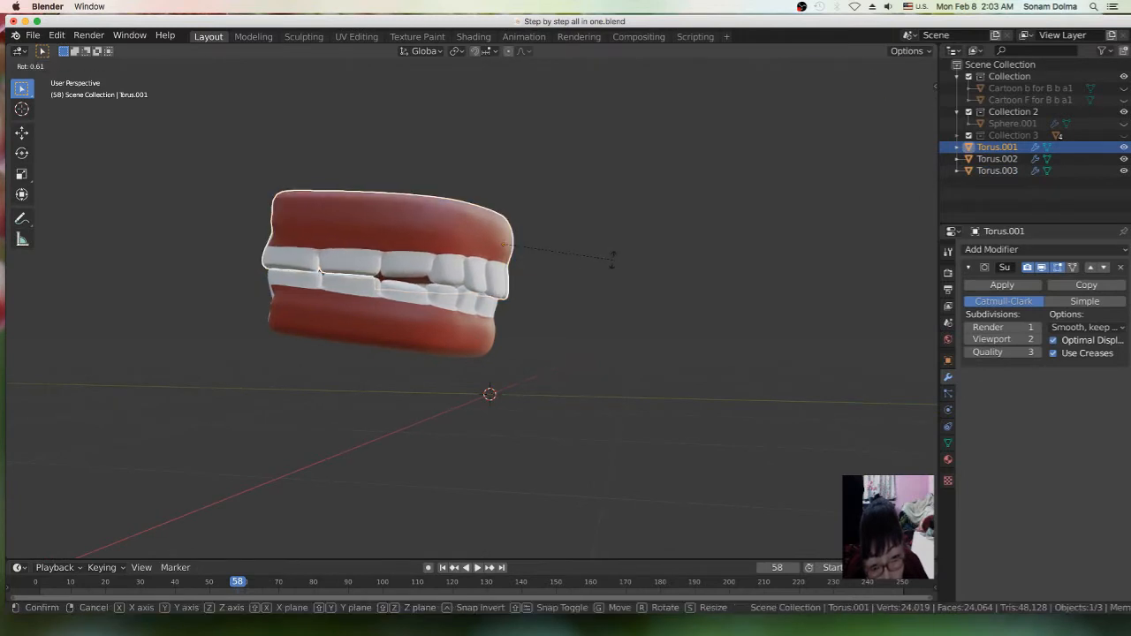
click(612, 260)
key(g)
click(577, 256)
Align the upper arch over the lower one from above with rotations of about -0.919° and -0.174° and small moves
middle_drag(631, 309, 513, 455)
key(r)
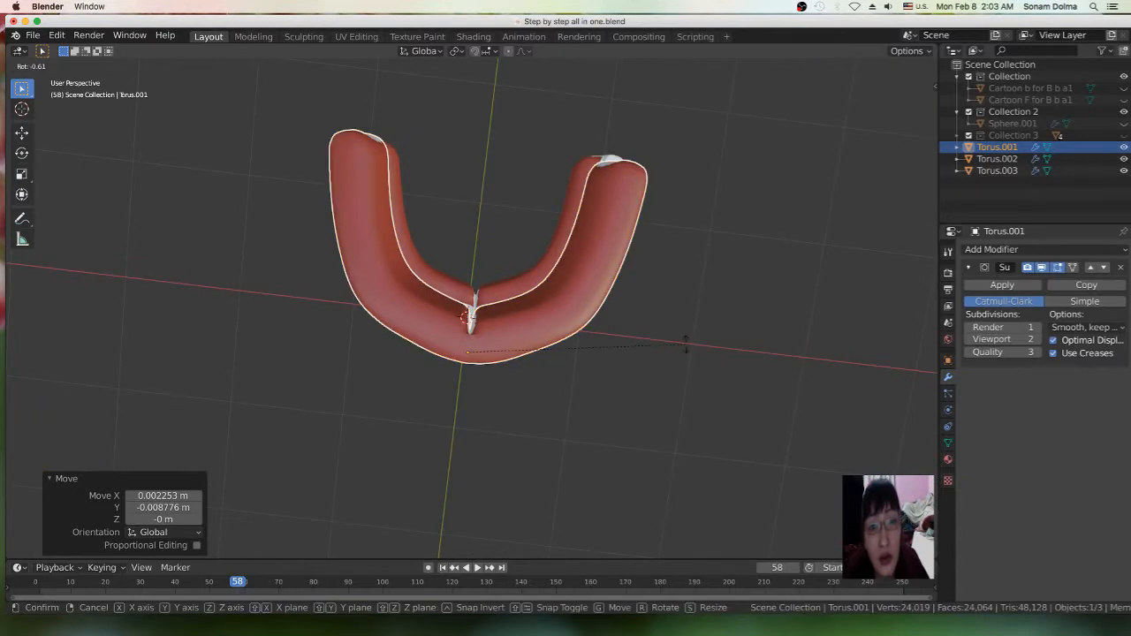
click(518, 450)
key(g)
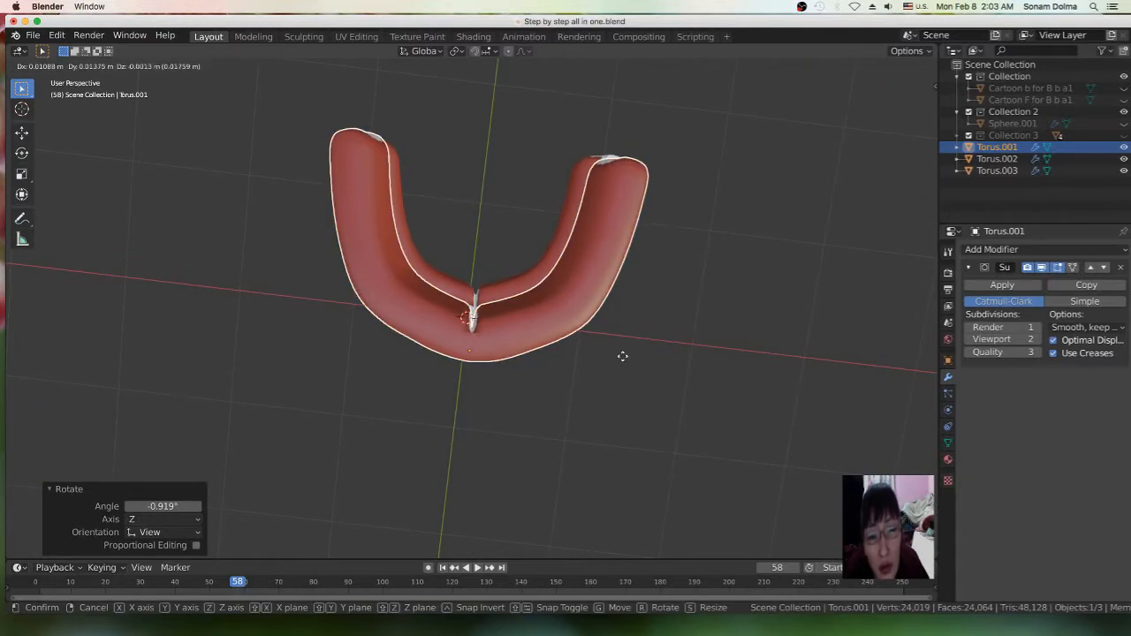
click(621, 358)
key(r)
click(663, 345)
key(g)
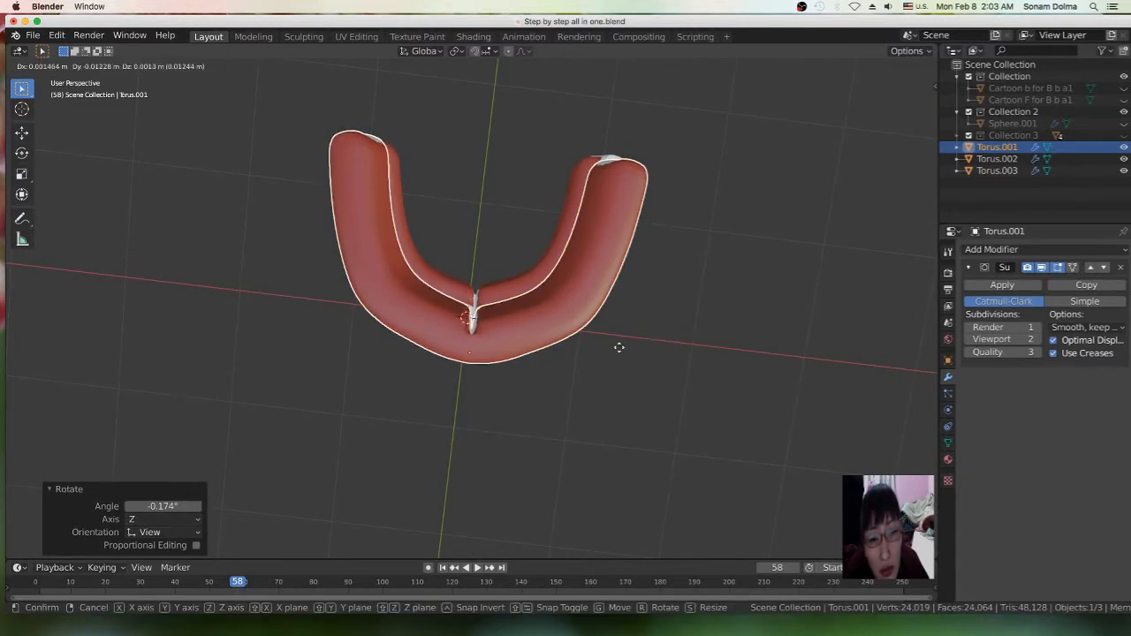
click(617, 353)
key(g)
click(608, 315)
Examine how the upper and lower teeth fit together from the side and the front
middle_drag(623, 340, 419, 312)
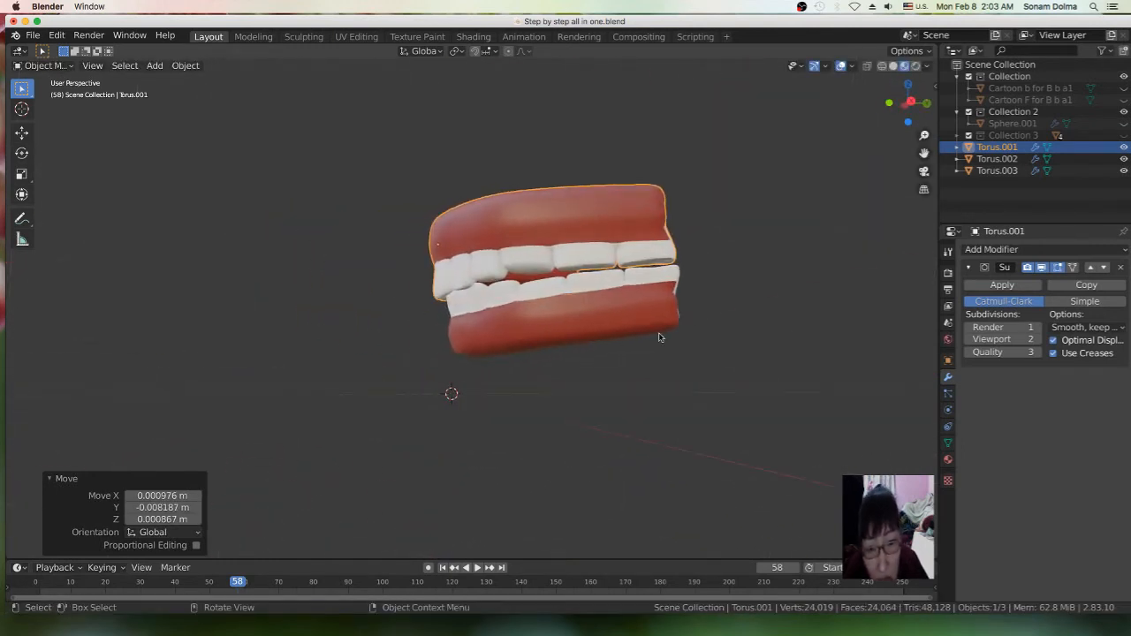
middle_drag(572, 325, 619, 315)
scroll(532, 310, up, 3)
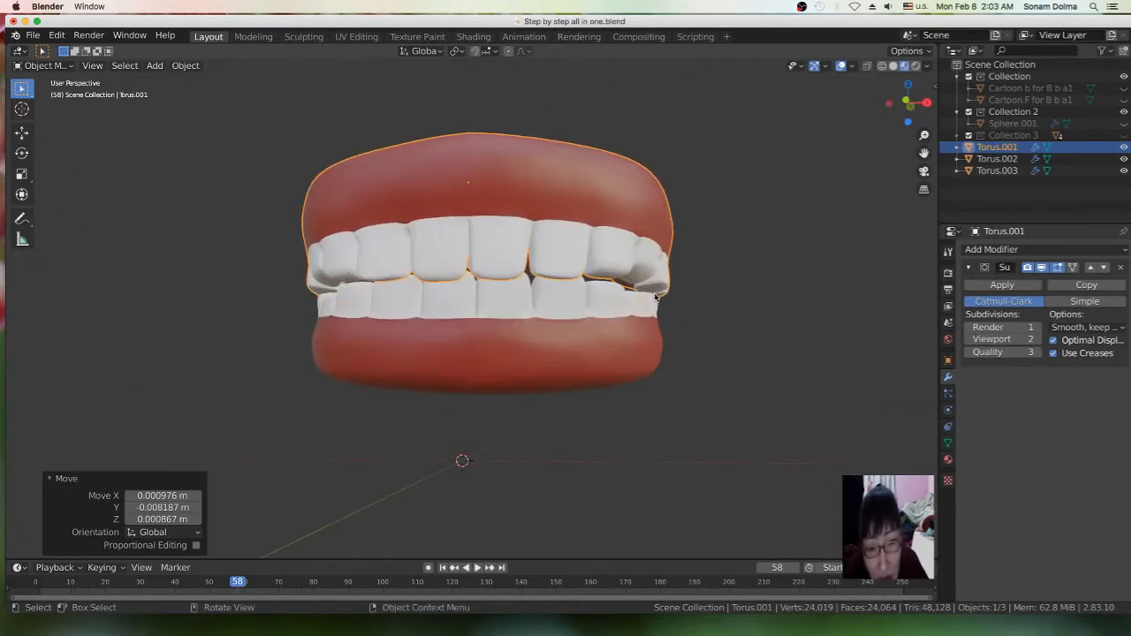
scroll(571, 330, down, 2)
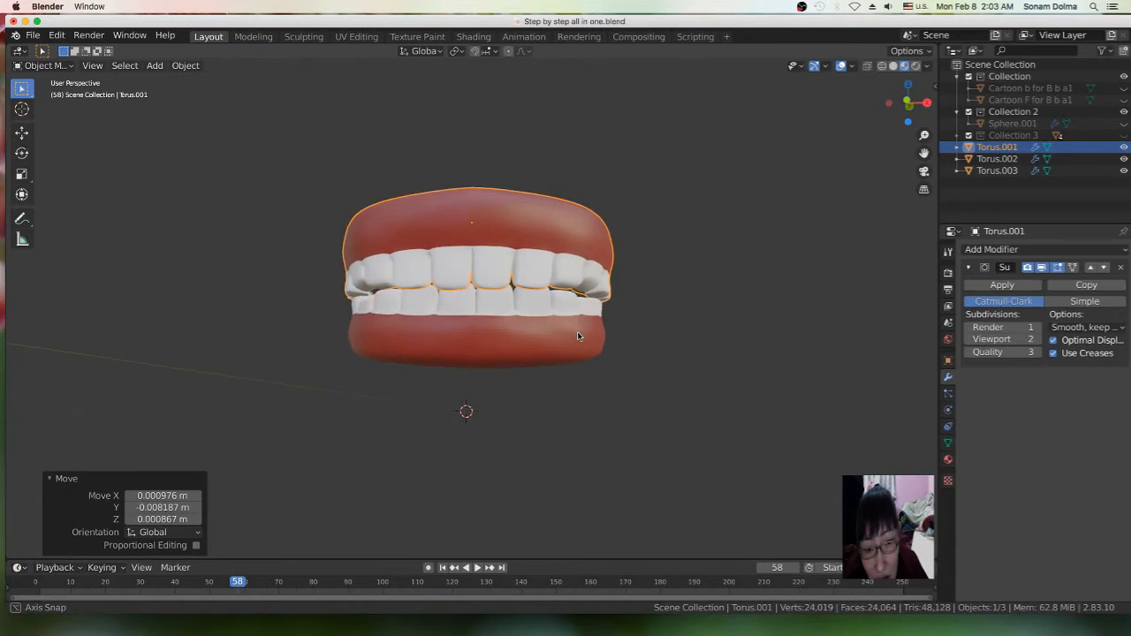
click(516, 219)
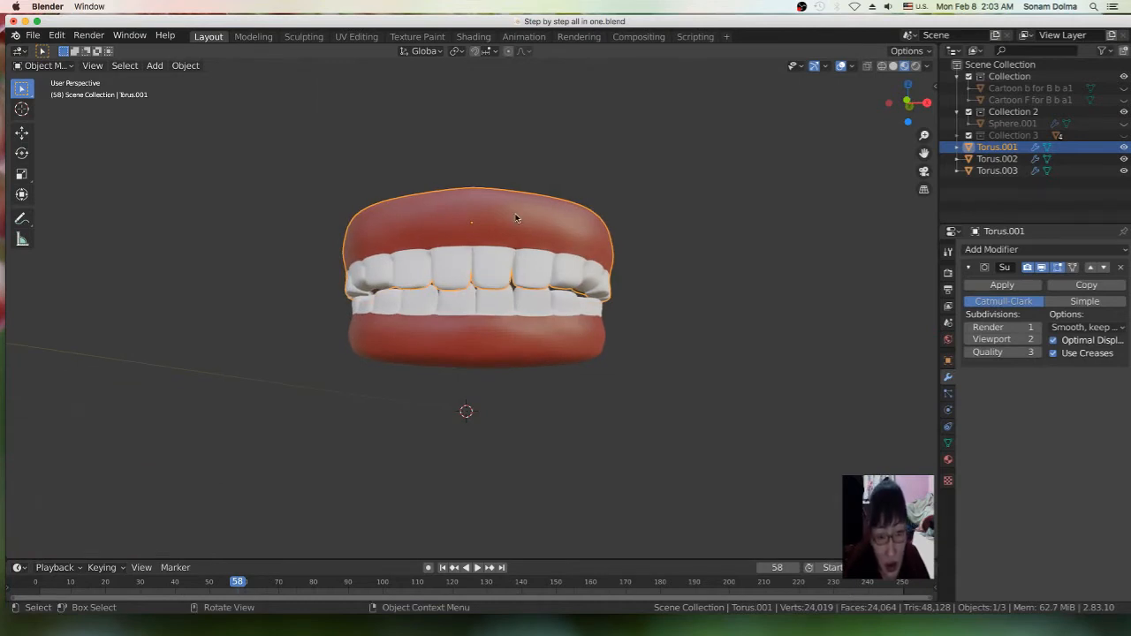
middle_drag(508, 256, 614, 336)
click(552, 323)
Assign all vertices of the upper teeth and gum to a new vertex group with a weight of 1.000
click(512, 248)
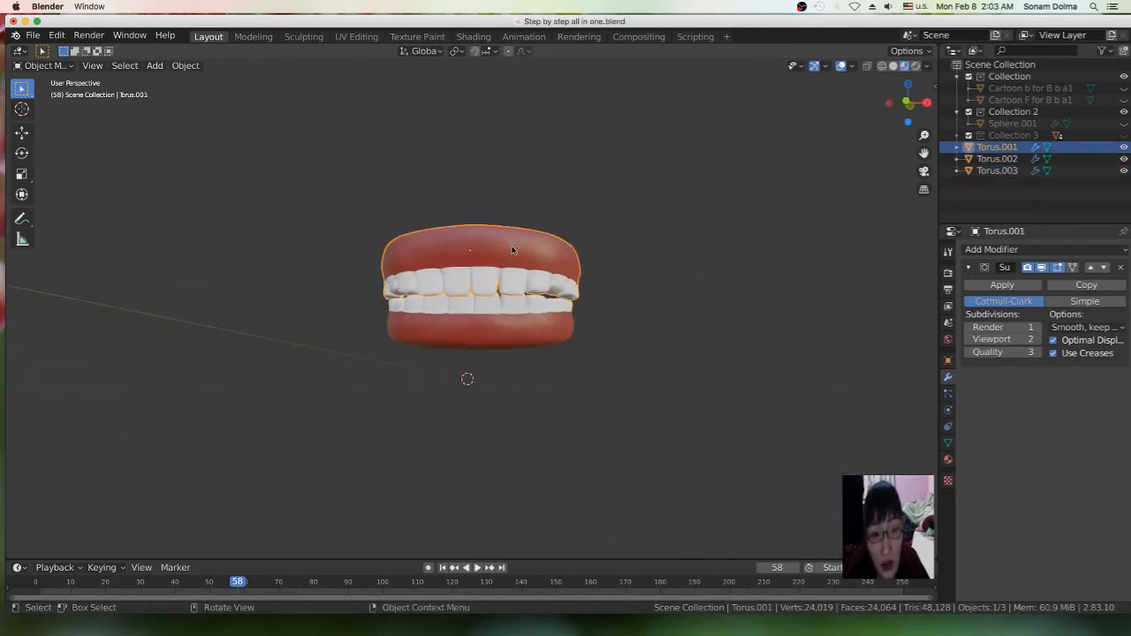
click(42, 65)
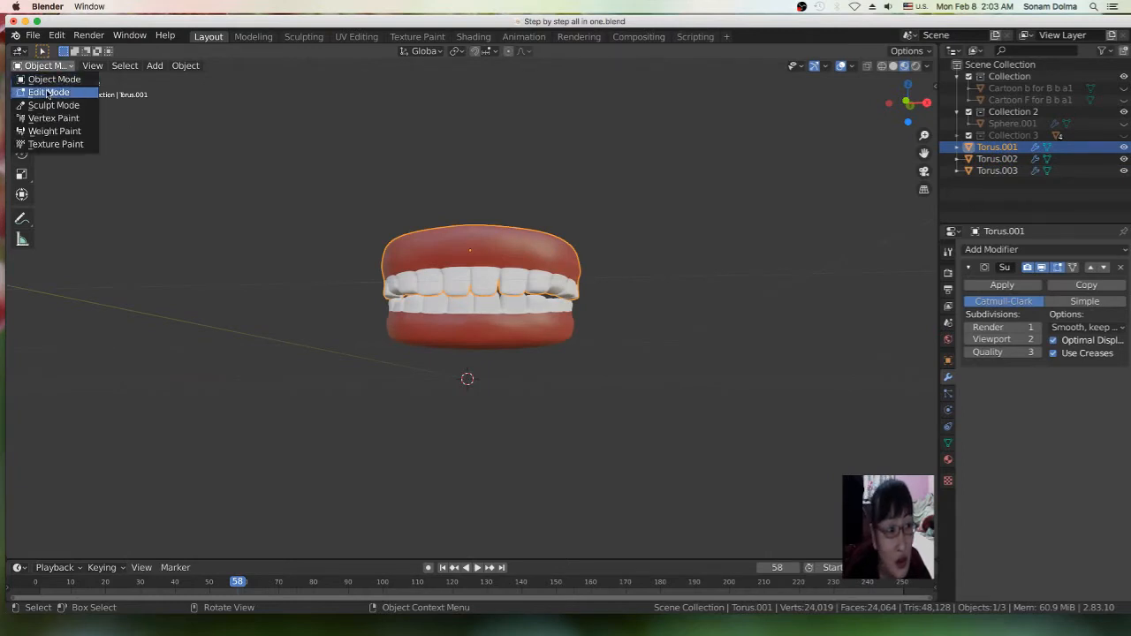
click(48, 93)
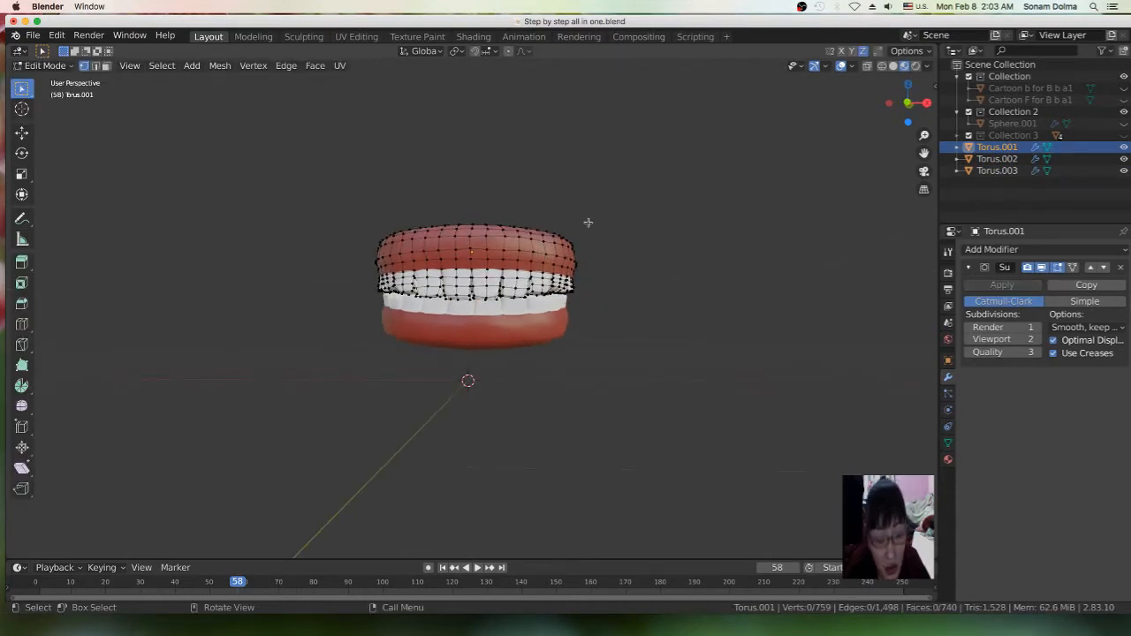
key(a)
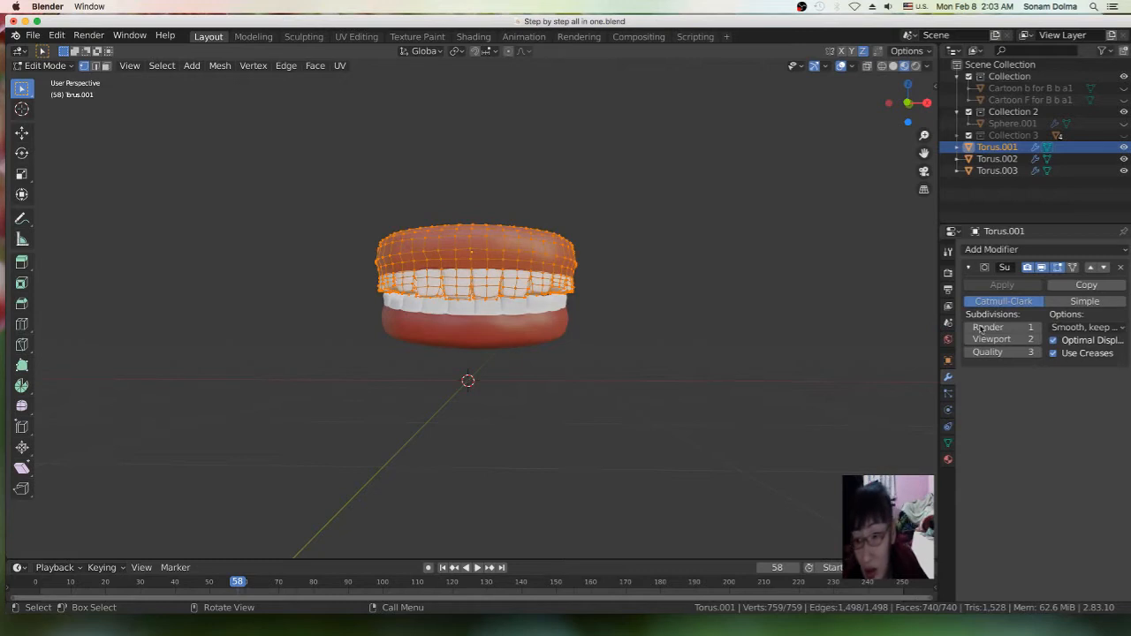
click(949, 443)
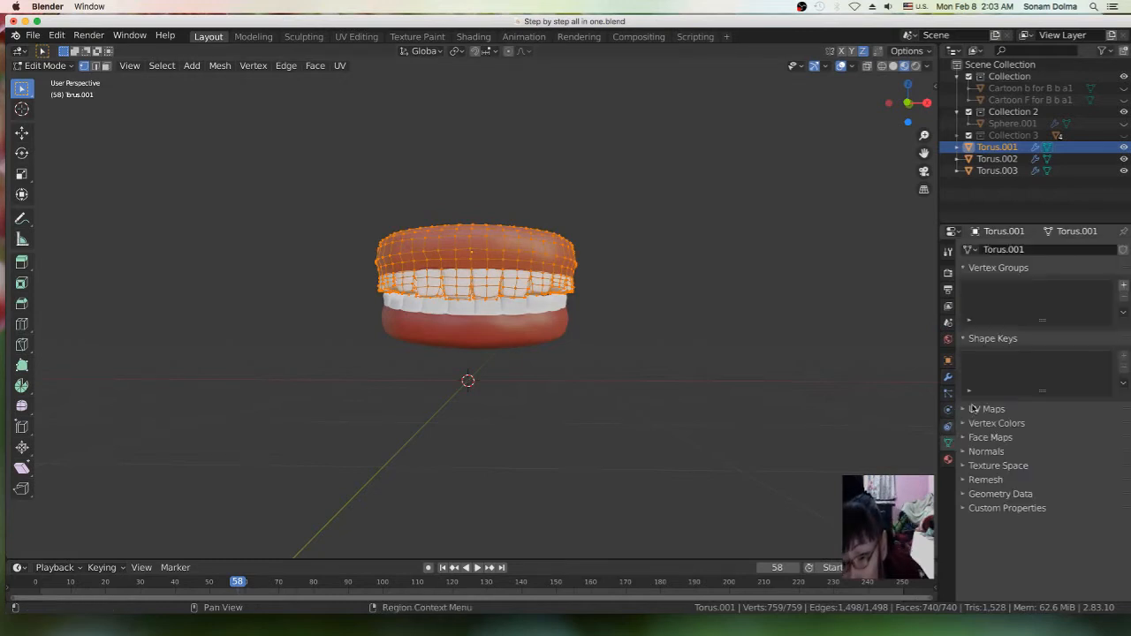
click(1123, 285)
click(987, 360)
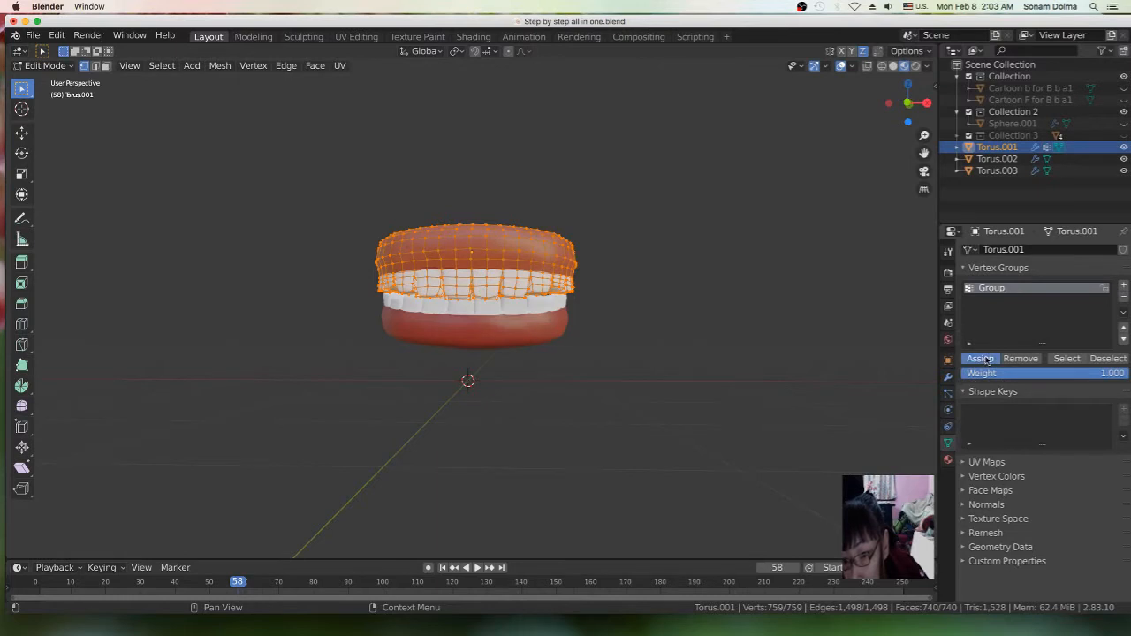
Rename the upper teeth's vertex group as TP T a1, reassign the selected vertices to it and return to Object Mode
double_click(1005, 291)
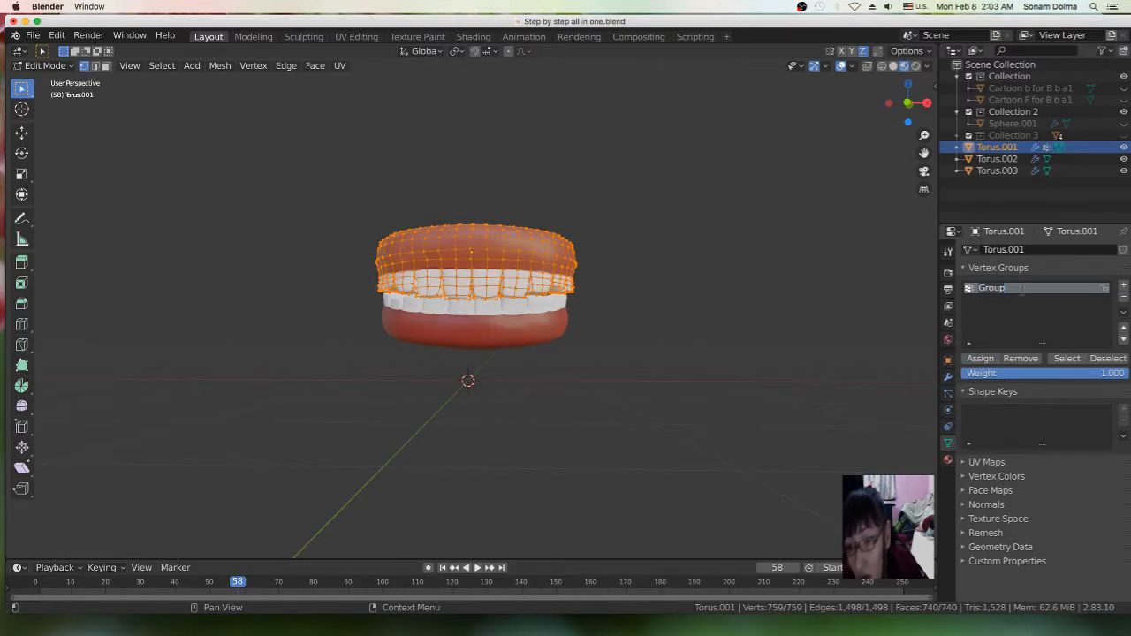
key(BackSpace)
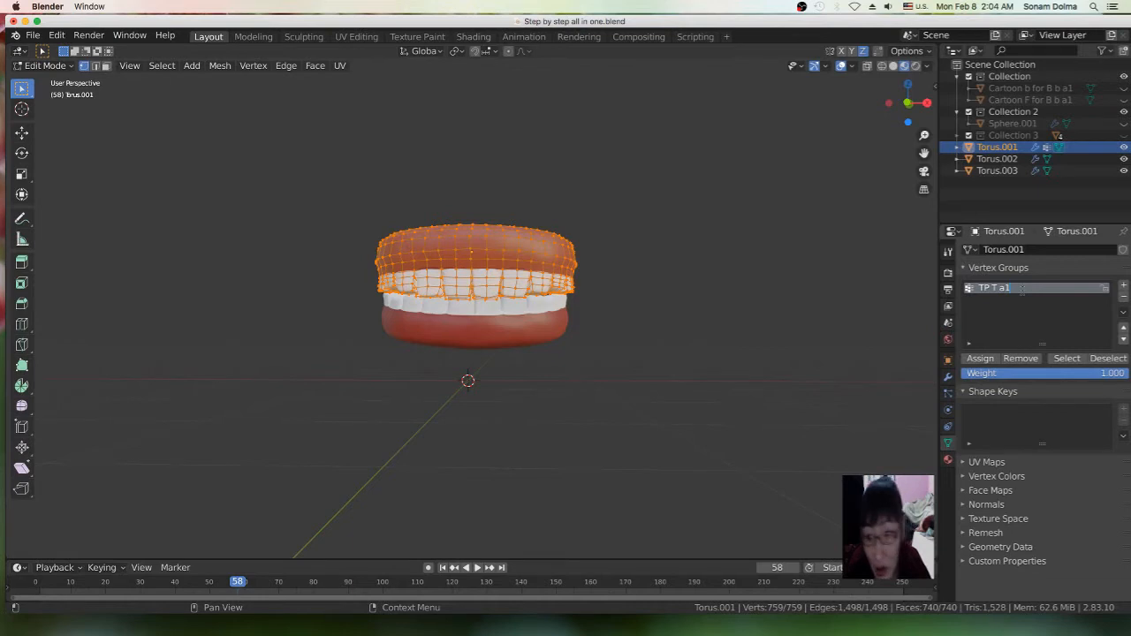
click(981, 359)
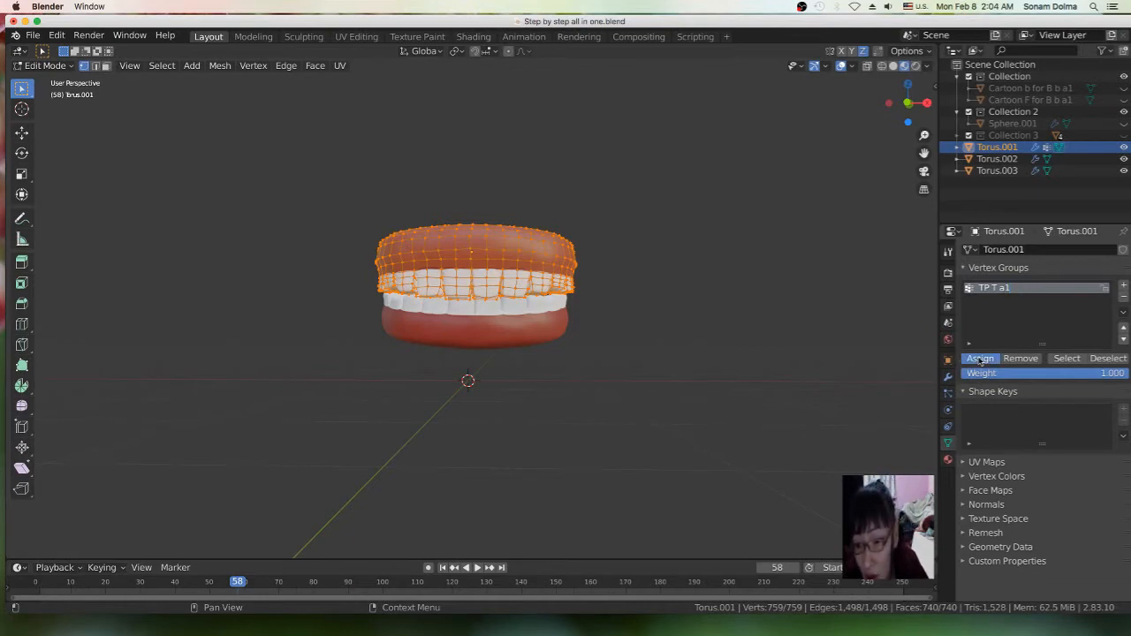
click(58, 67)
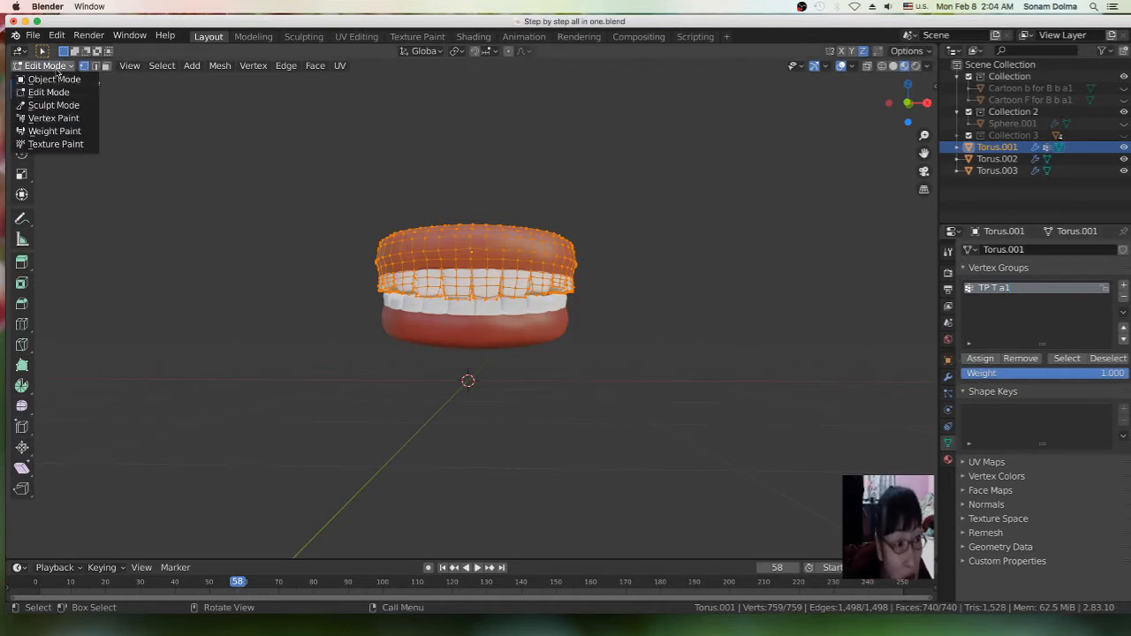
click(55, 81)
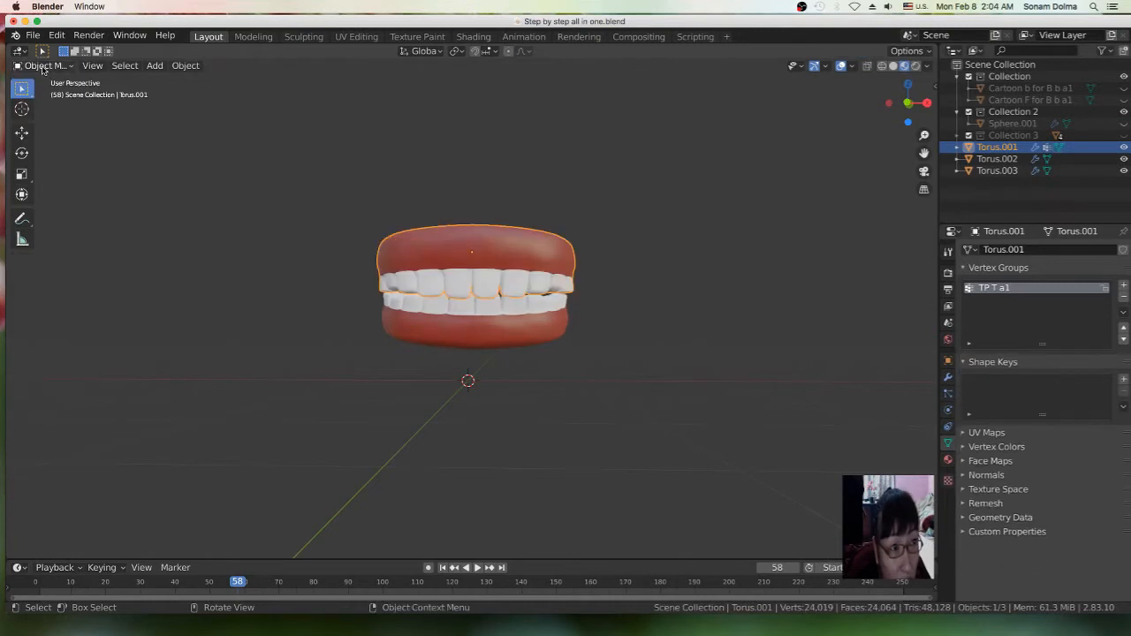
Assign all vertices of the lower teeth and gum to a new vertex group with a weight of 1.000
click(501, 326)
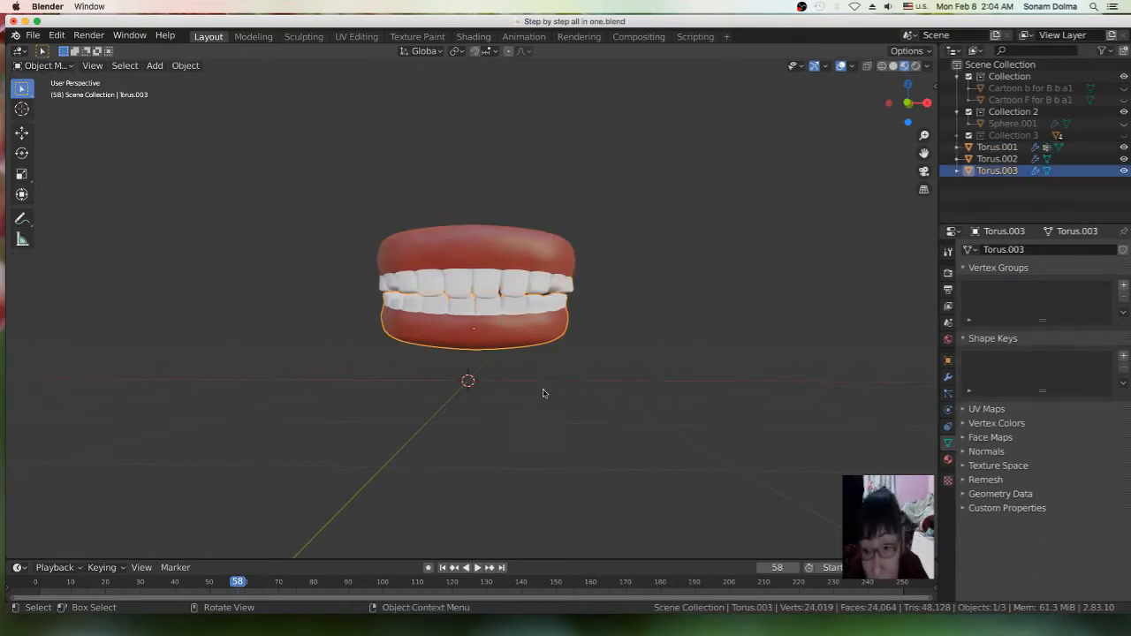
click(42, 66)
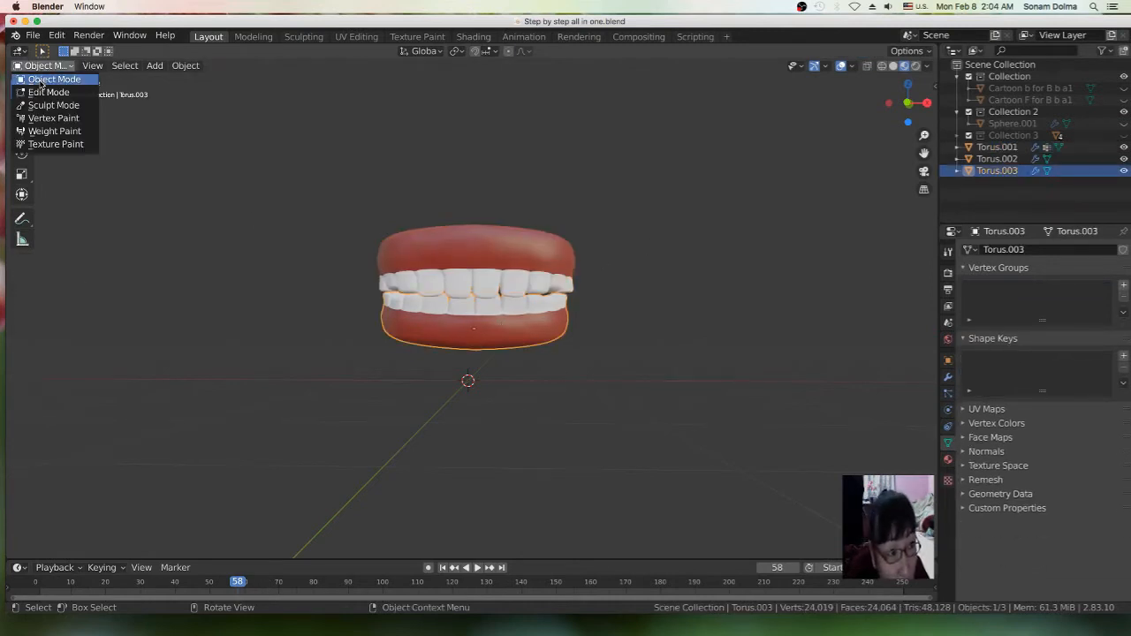
key(Tab)
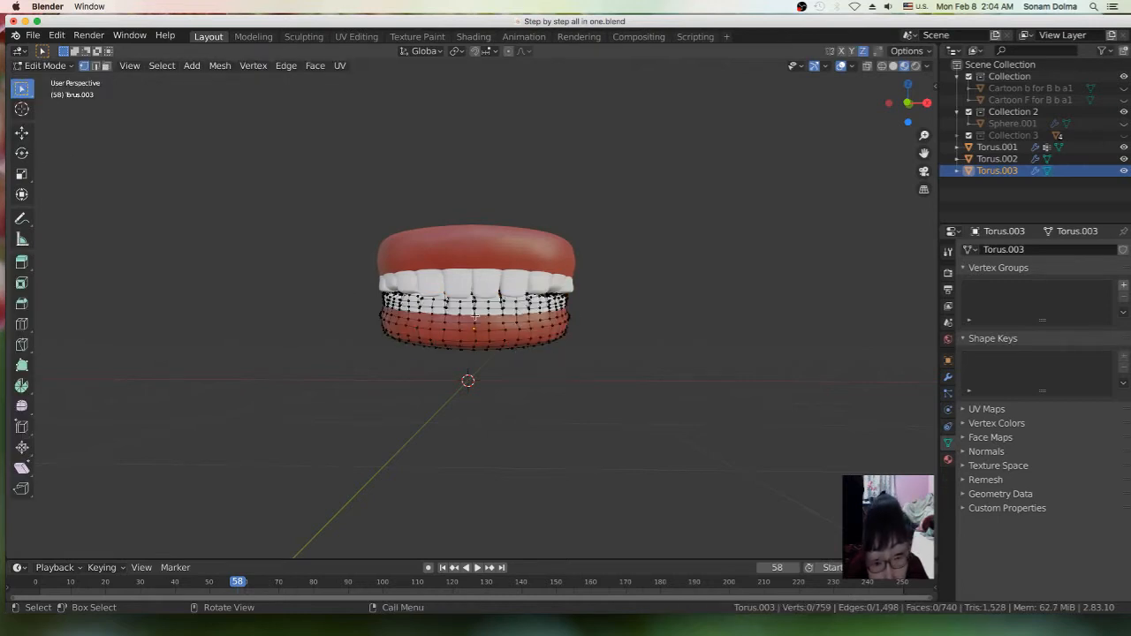
key(a)
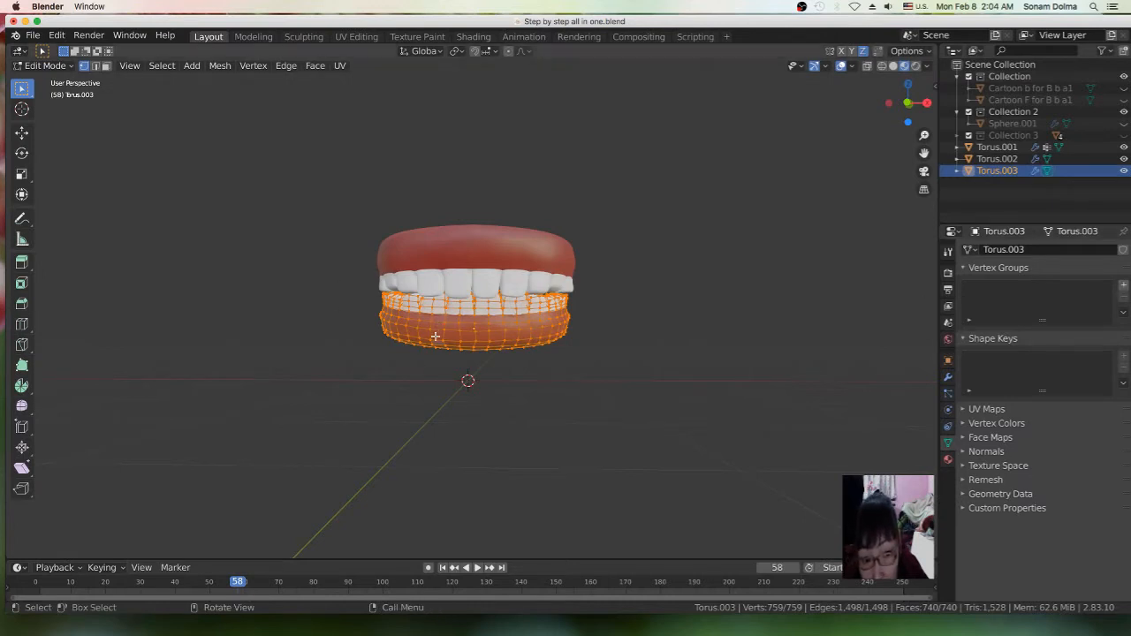
click(1124, 288)
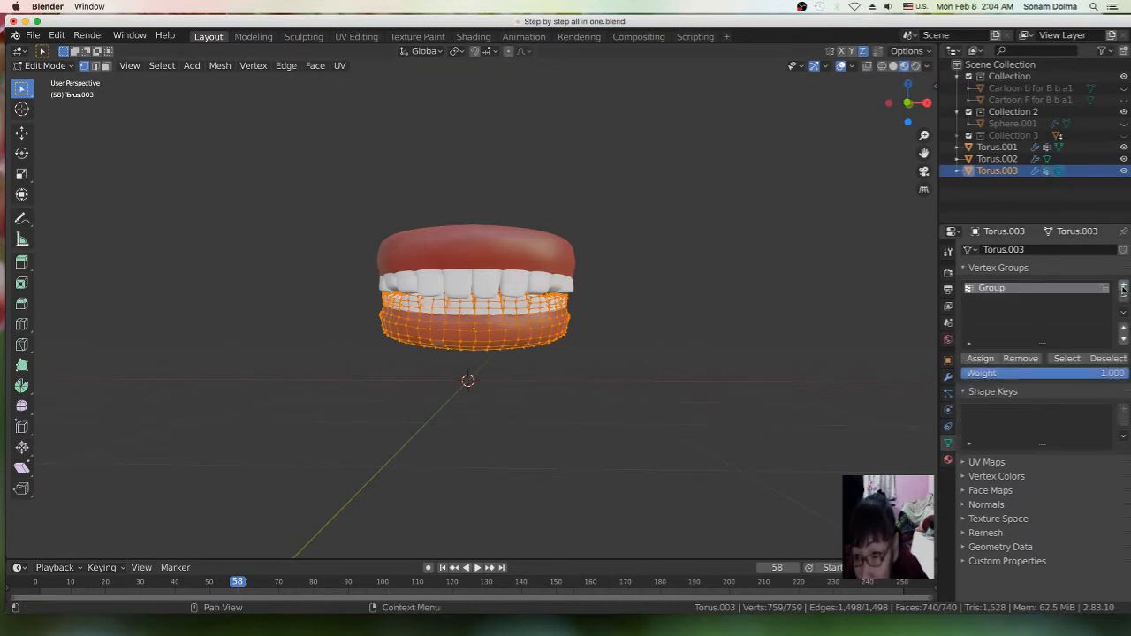
click(983, 359)
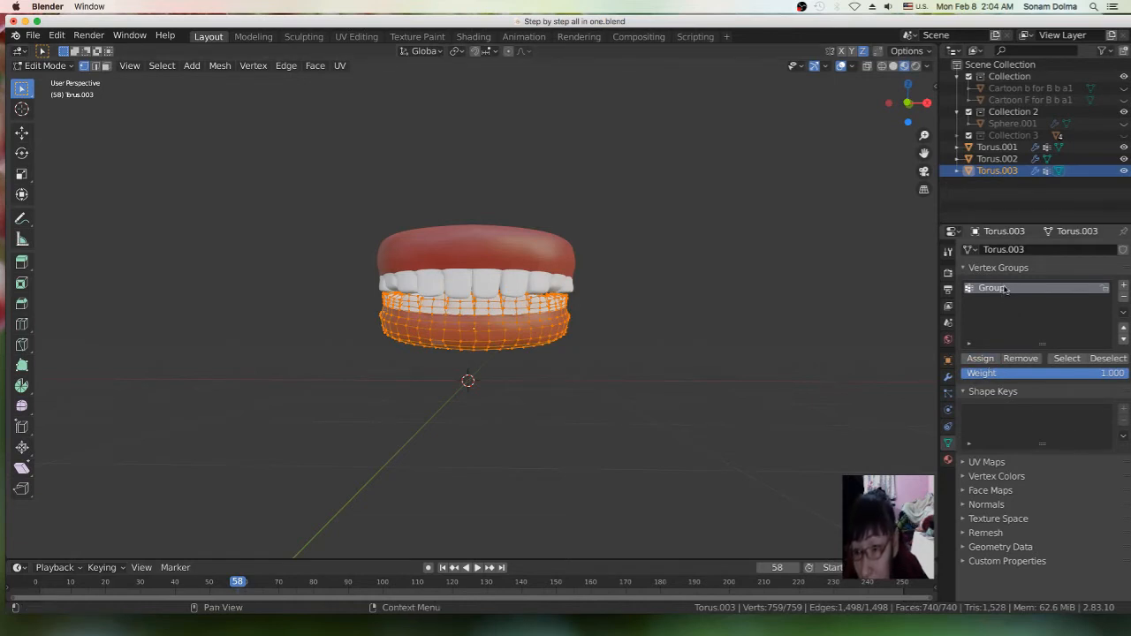
Check the lower teeth's vertex group by deselecting and reselecting its vertices, and rename the group TD T a2
click(1103, 360)
click(1063, 359)
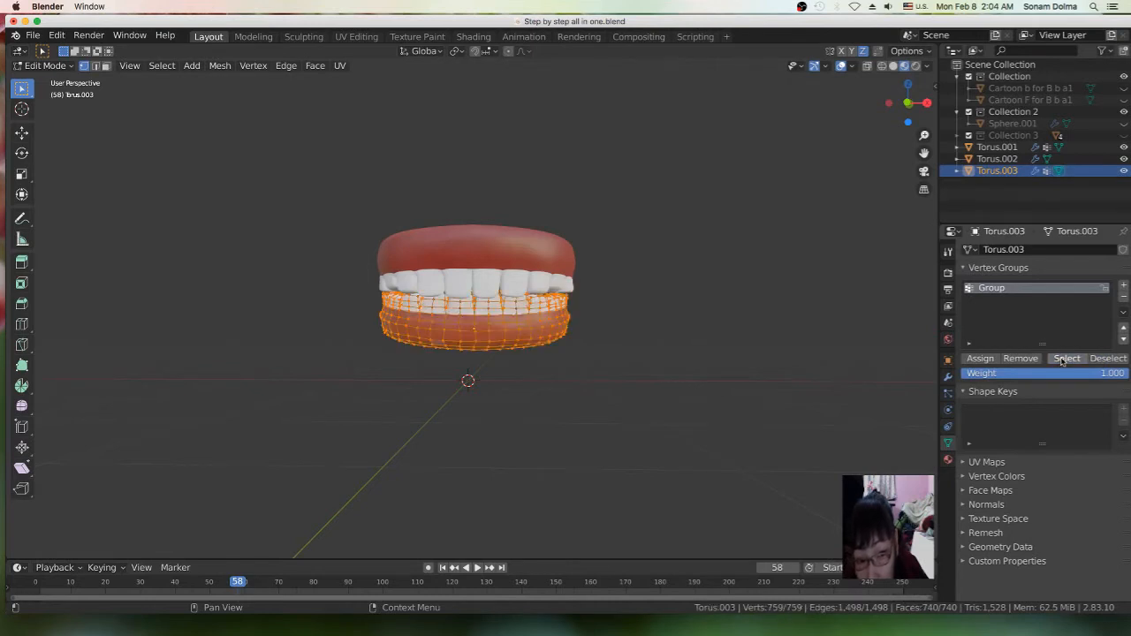
double_click(1011, 289)
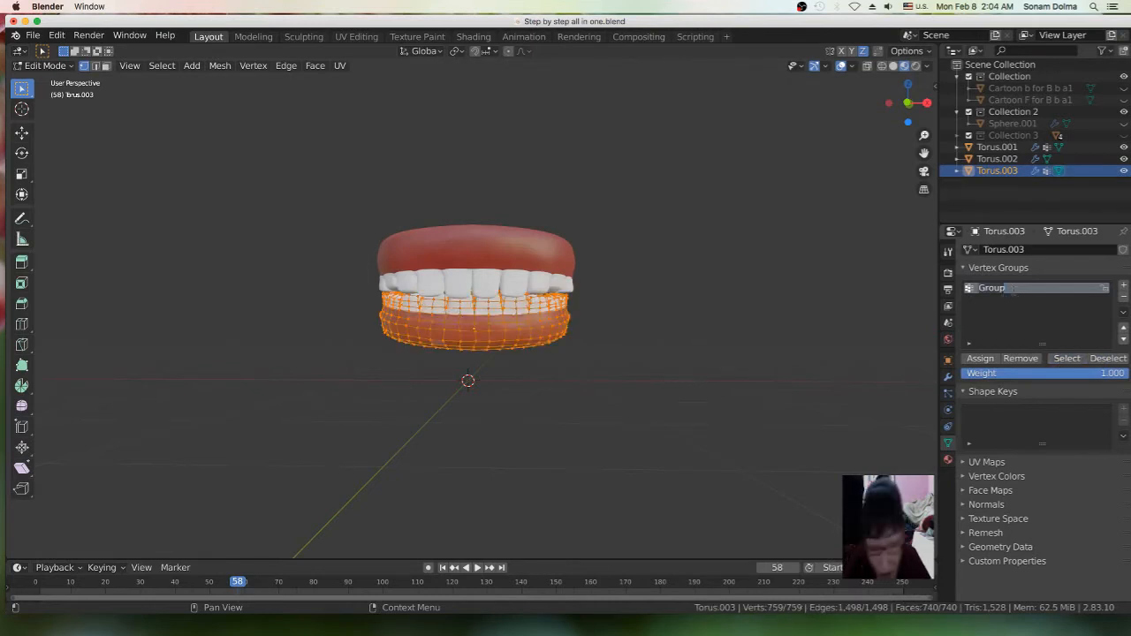
key(BackSpace)
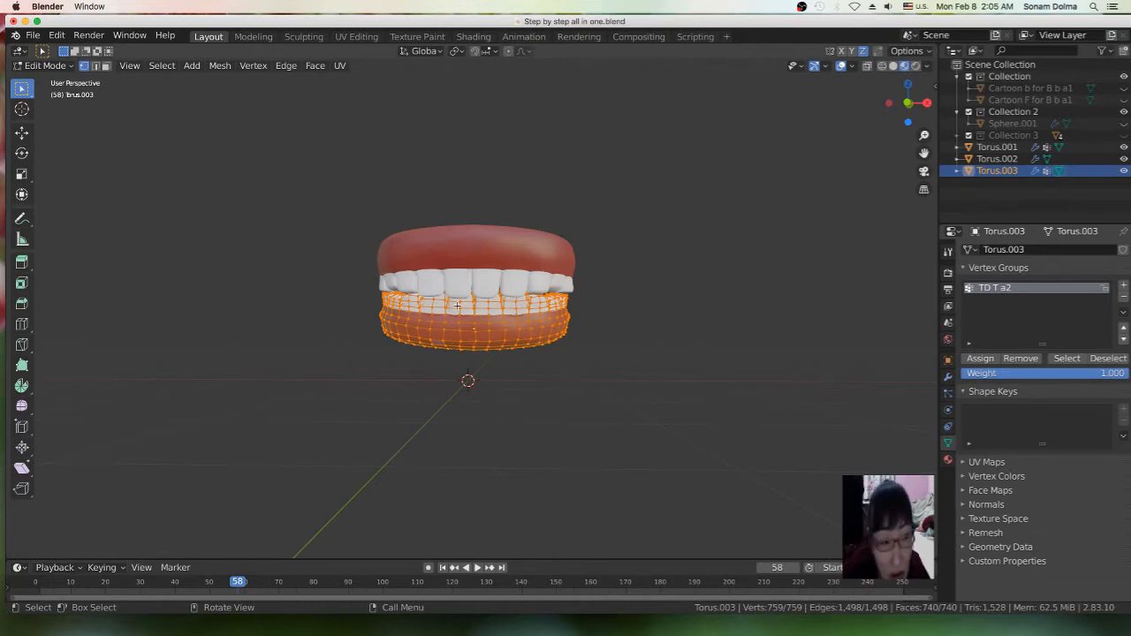
Return the lower teeth to Object Mode and make Collection 3, which holds the character, visible
click(44, 65)
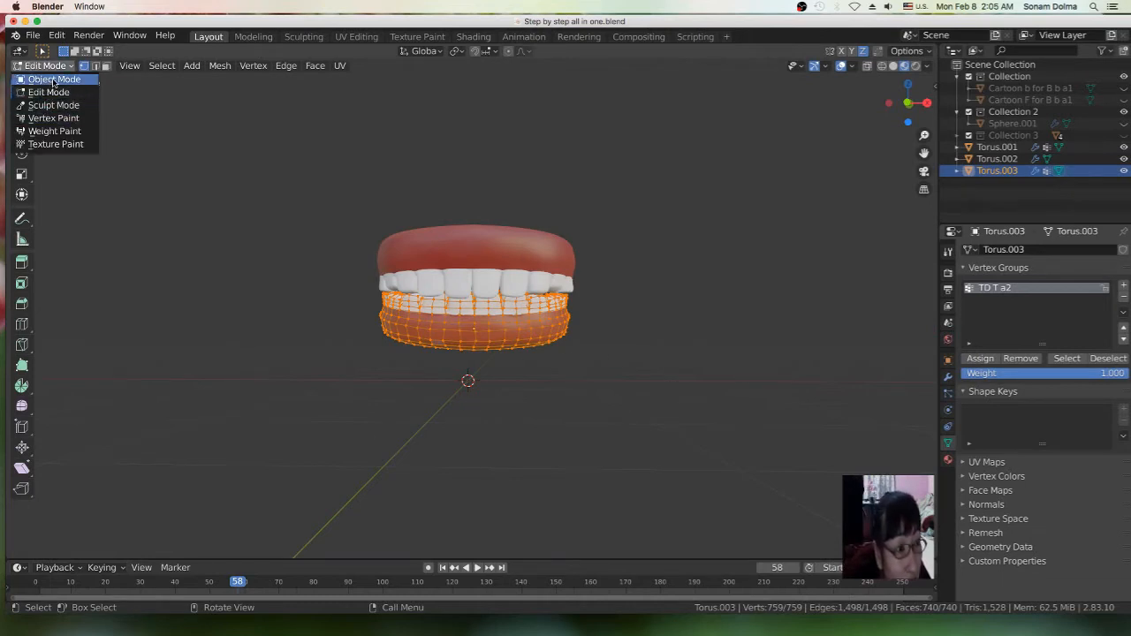
click(53, 80)
scroll(550, 345, up, 1)
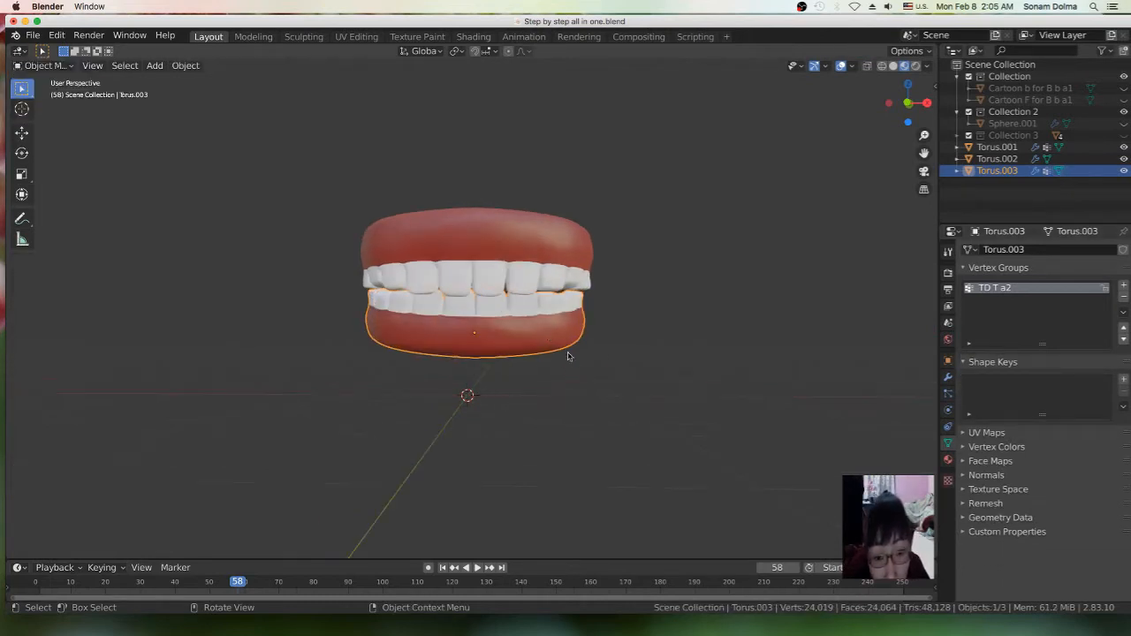
scroll(549, 342, down, 2)
middle_drag(561, 391, 511, 369)
middle_drag(345, 377, 425, 394)
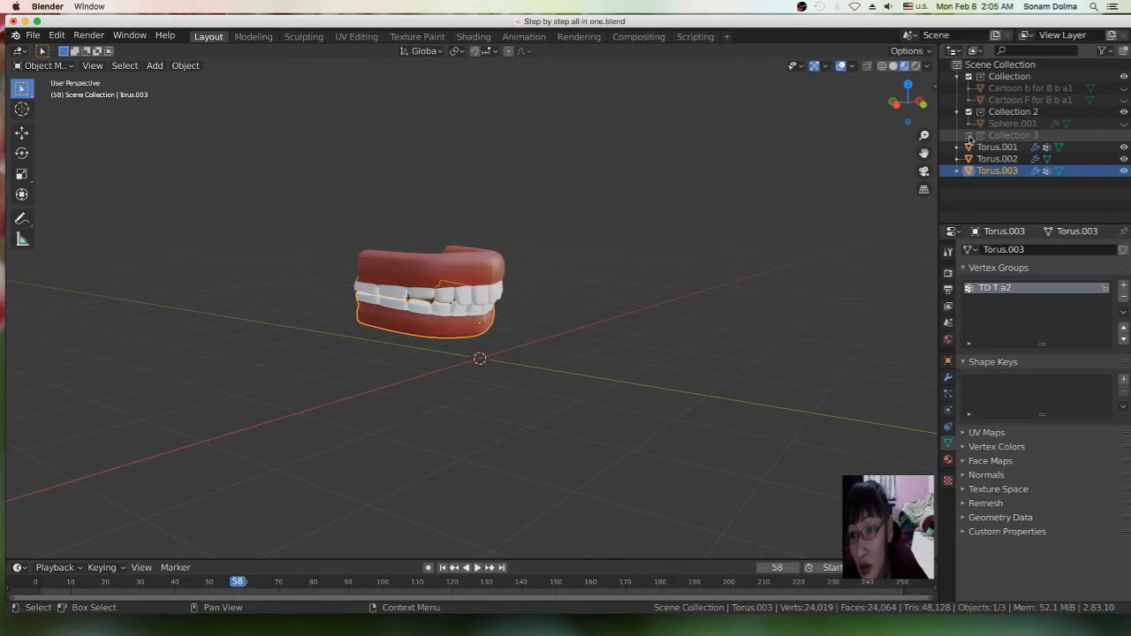
click(1003, 136)
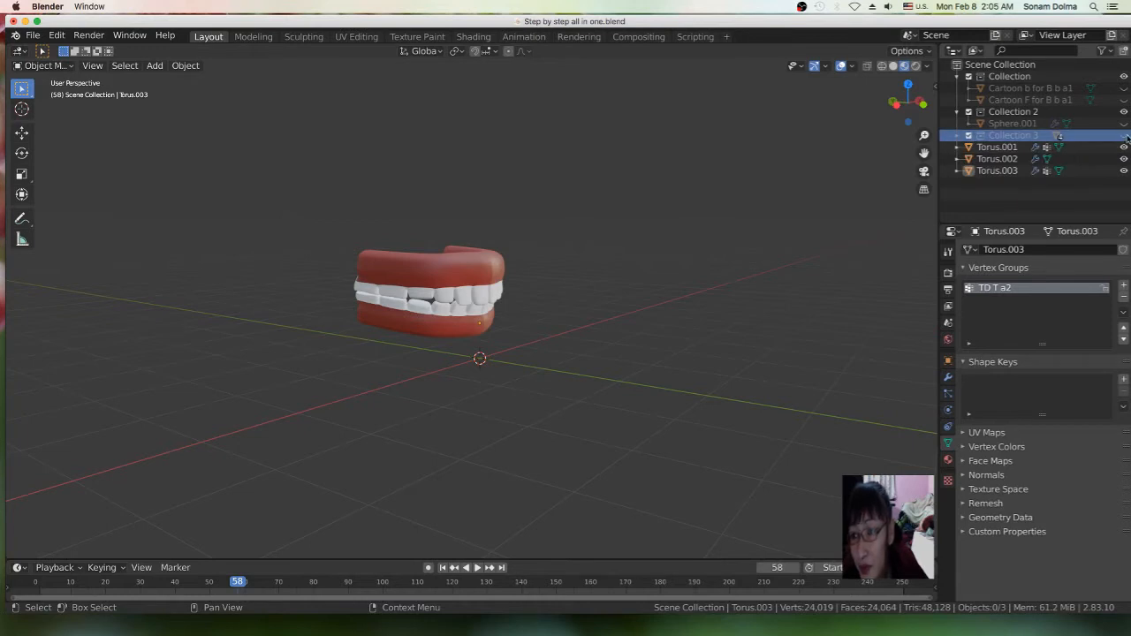
click(1124, 135)
Join the lower teeth, Torus.003, into the upper teeth, Torus.001, as one object
scroll(546, 255, down, 5)
middle_drag(468, 341, 511, 338)
click(482, 317)
scroll(486, 339, up, 2)
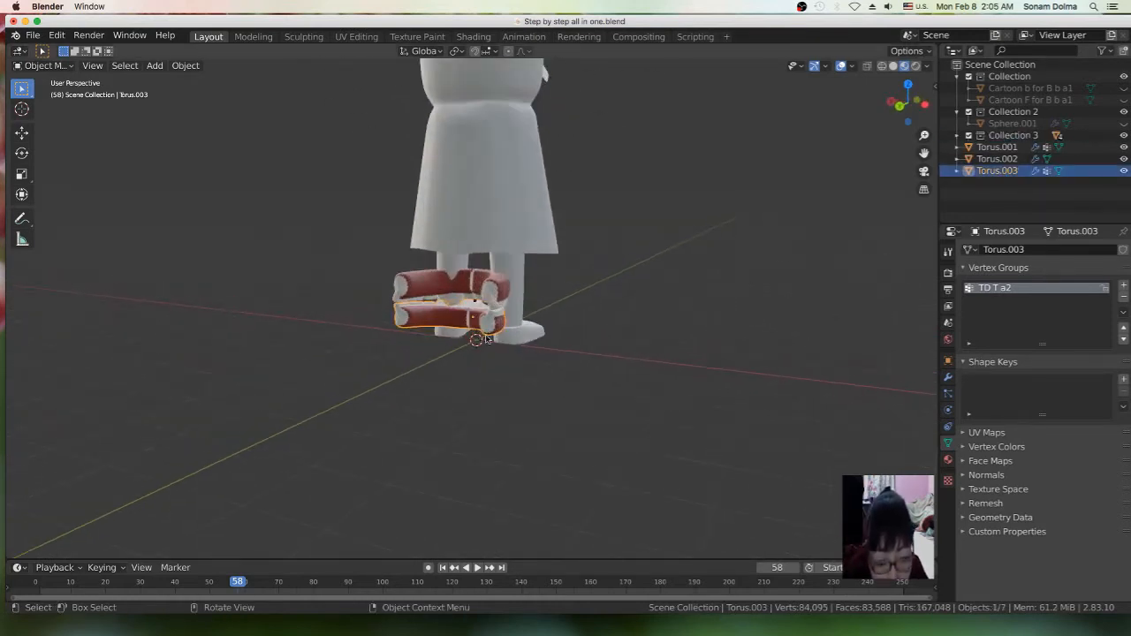
shift+click(491, 294)
middle_drag(645, 326, 555, 321)
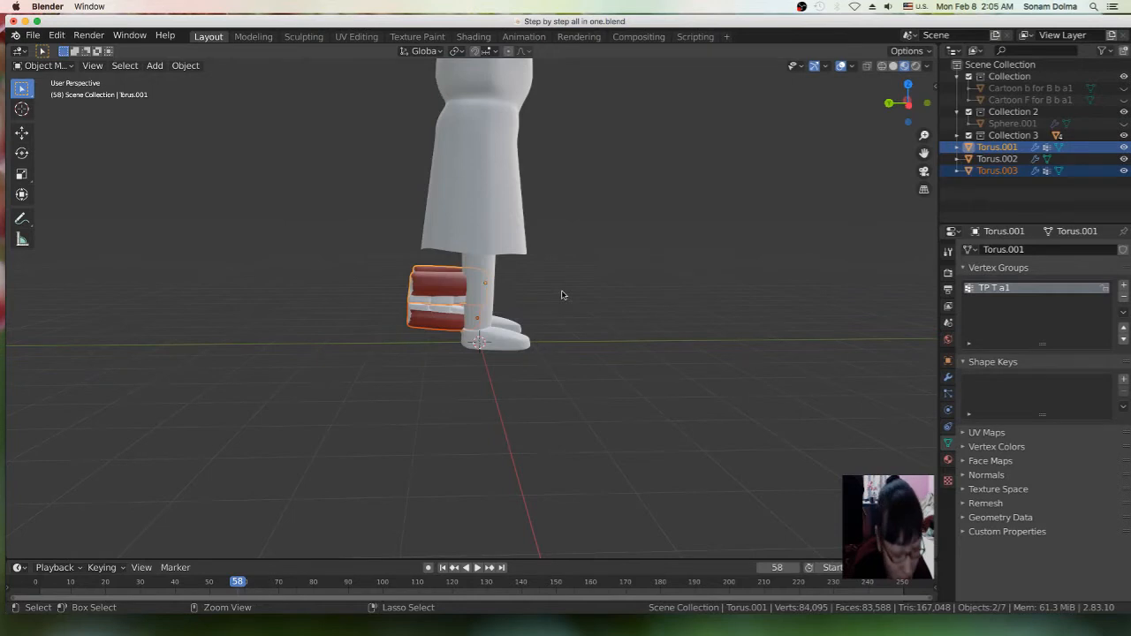
key(ctrl+j)
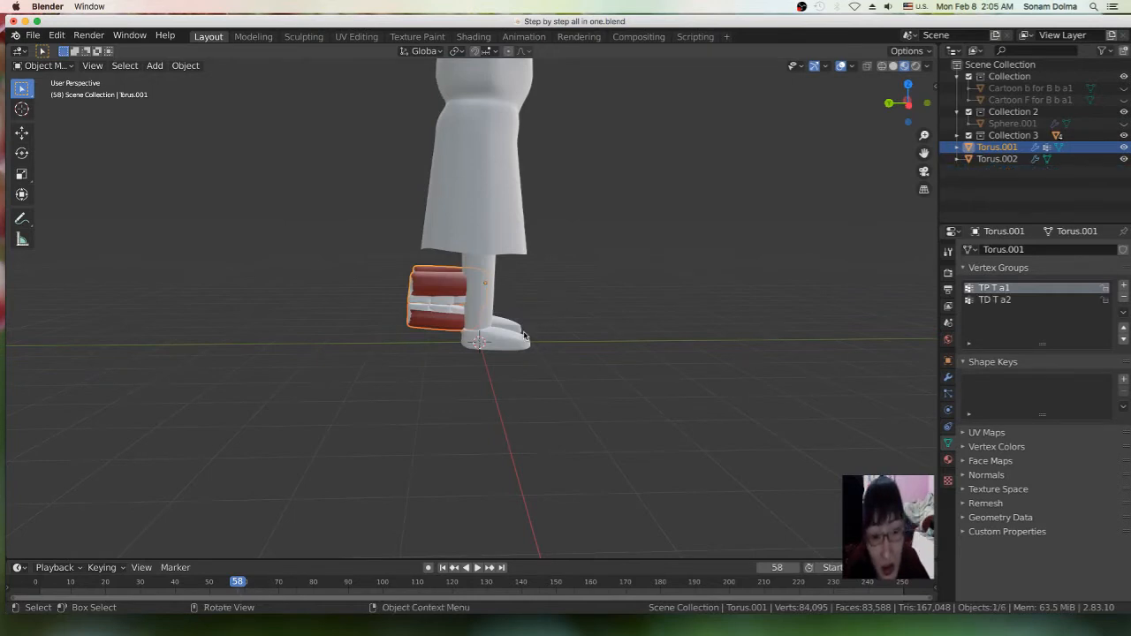
Scale the joined teeth and move them up from the character's feet to its face
scroll(524, 336, down, 2)
key(s)
click(573, 332)
key(g)
click(507, 121)
middle_drag(642, 191, 516, 219)
key(g)
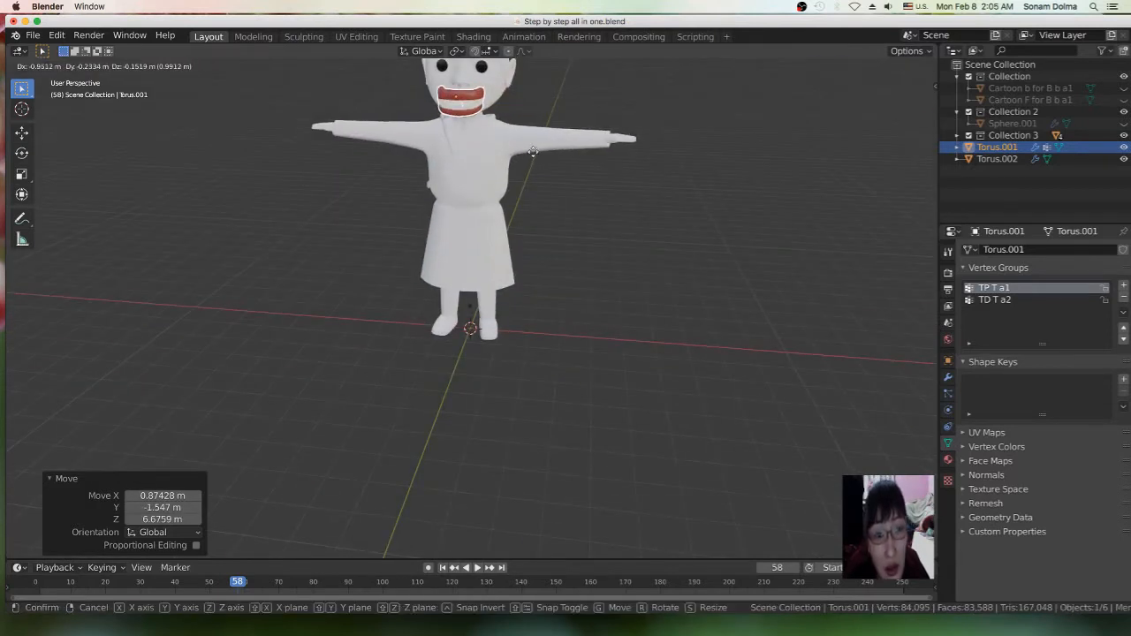
click(531, 156)
Move the teeth into the head behind the mouth and readjust their scale and position to fit
middle_drag(627, 202, 648, 186)
key(g)
click(517, 179)
key(s)
click(644, 199)
key(g)
click(576, 194)
Switch the viewport to wireframe shading and rotate the teeth about 1.35° in a side view of the head
middle_drag(616, 210, 521, 195)
scroll(518, 198, up, 3)
scroll(518, 202, up, 1)
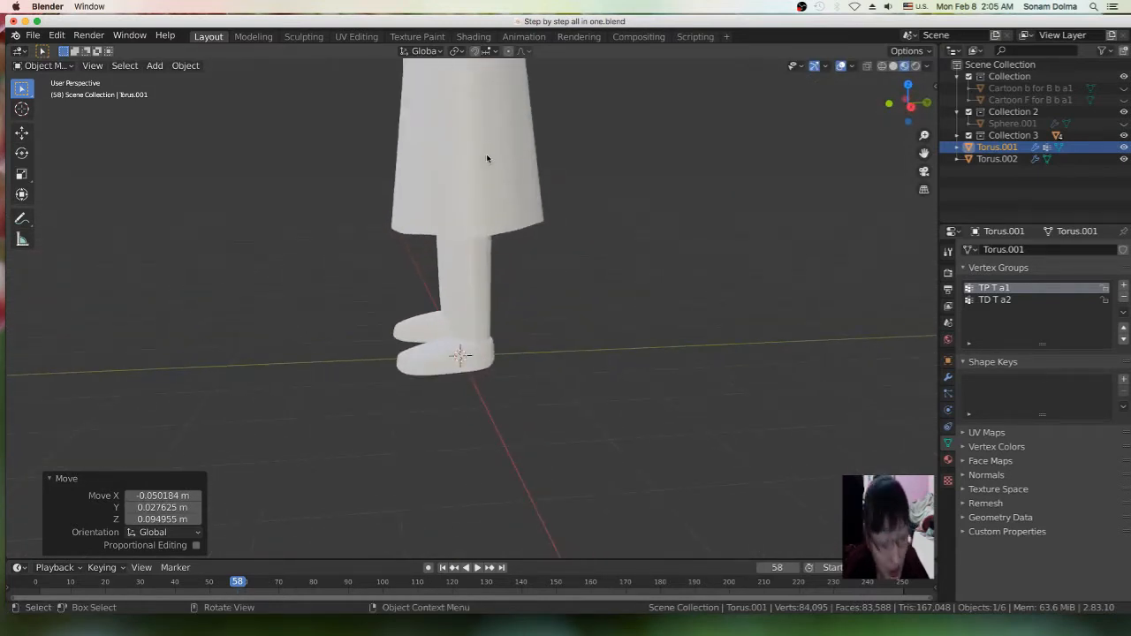
shift+middle_drag(495, 146, 527, 550)
scroll(449, 431, up, 6)
shift+middle_drag(504, 191, 627, 316)
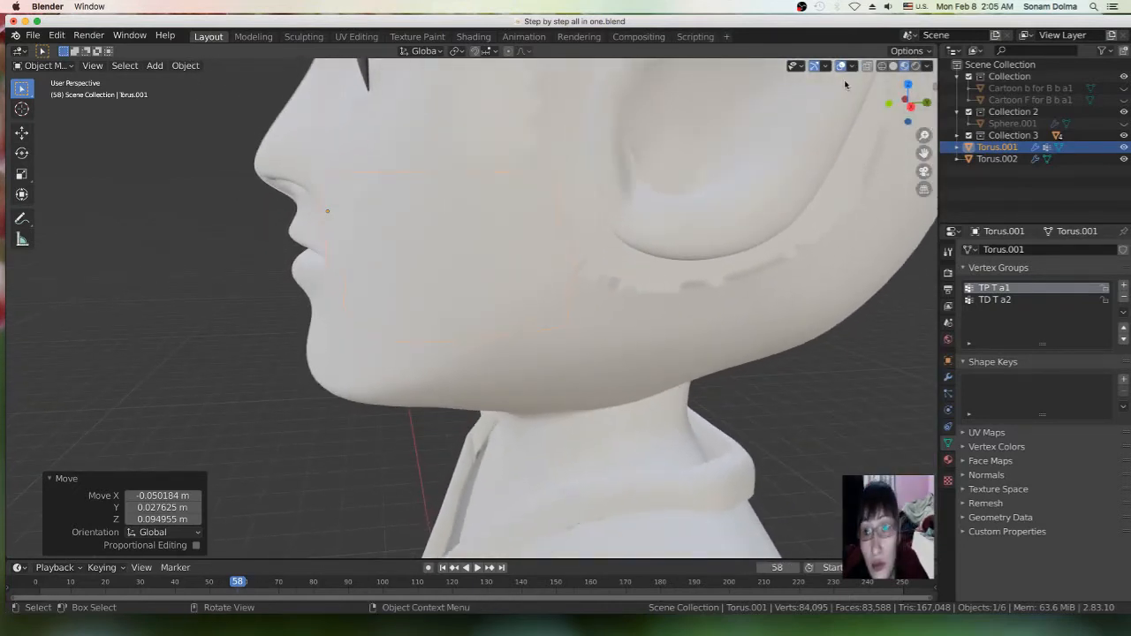
click(867, 67)
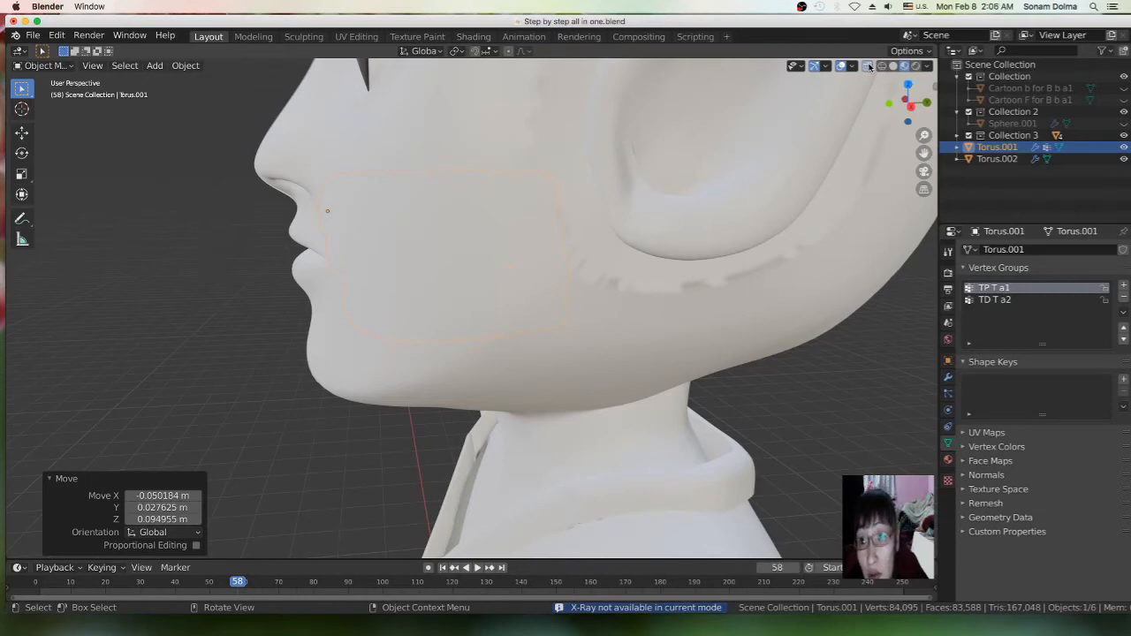
click(881, 66)
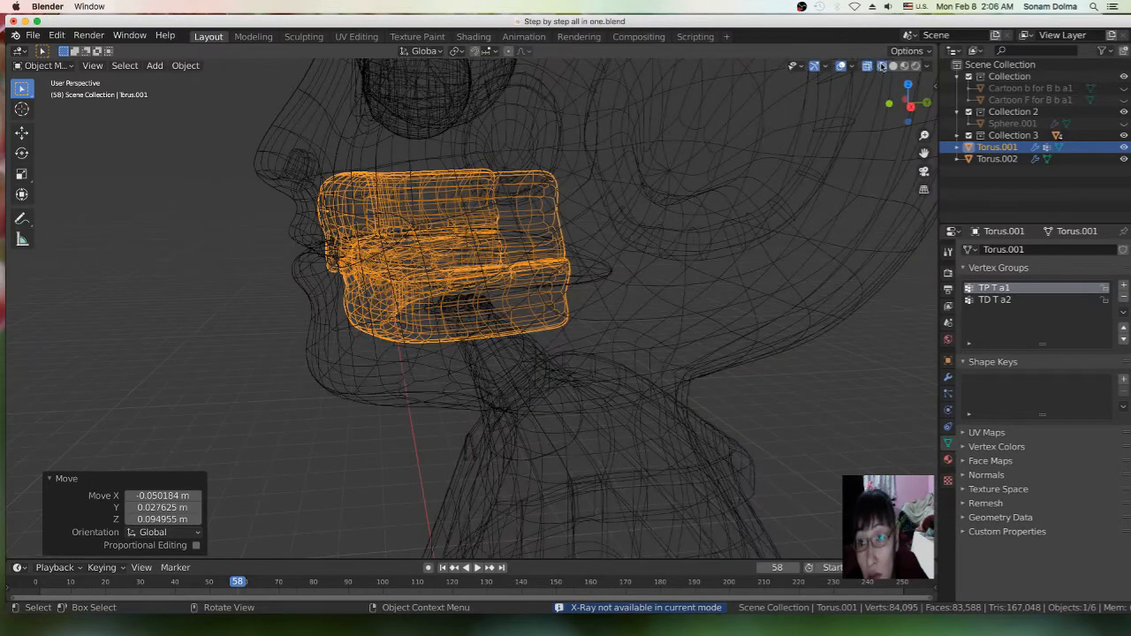
key(r)
click(545, 301)
Nudge the teeth into place inside the mouth, checking their alignment from both the front and the side
middle_drag(546, 301, 636, 292)
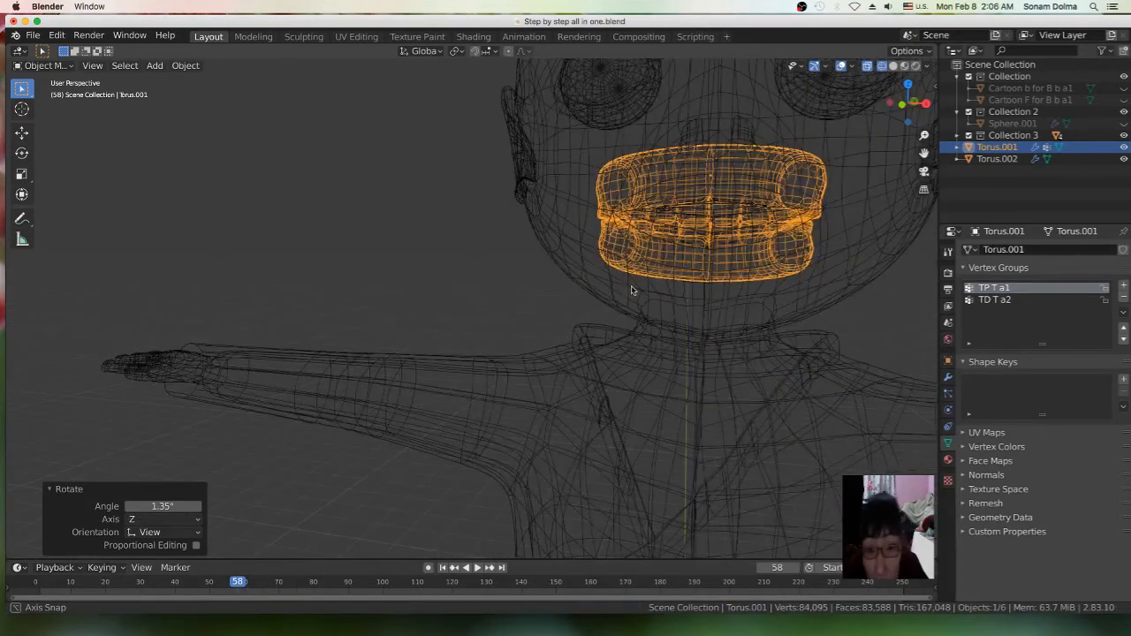
key(g)
click(813, 253)
scroll(792, 272, down, 3)
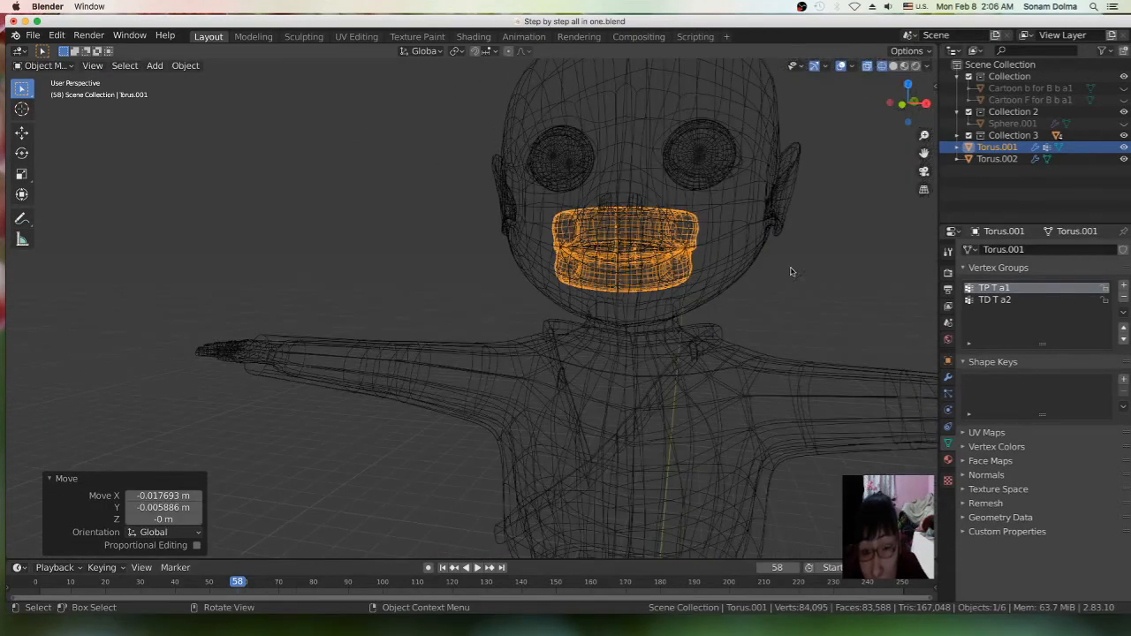
middle_drag(782, 274, 667, 290)
key(g)
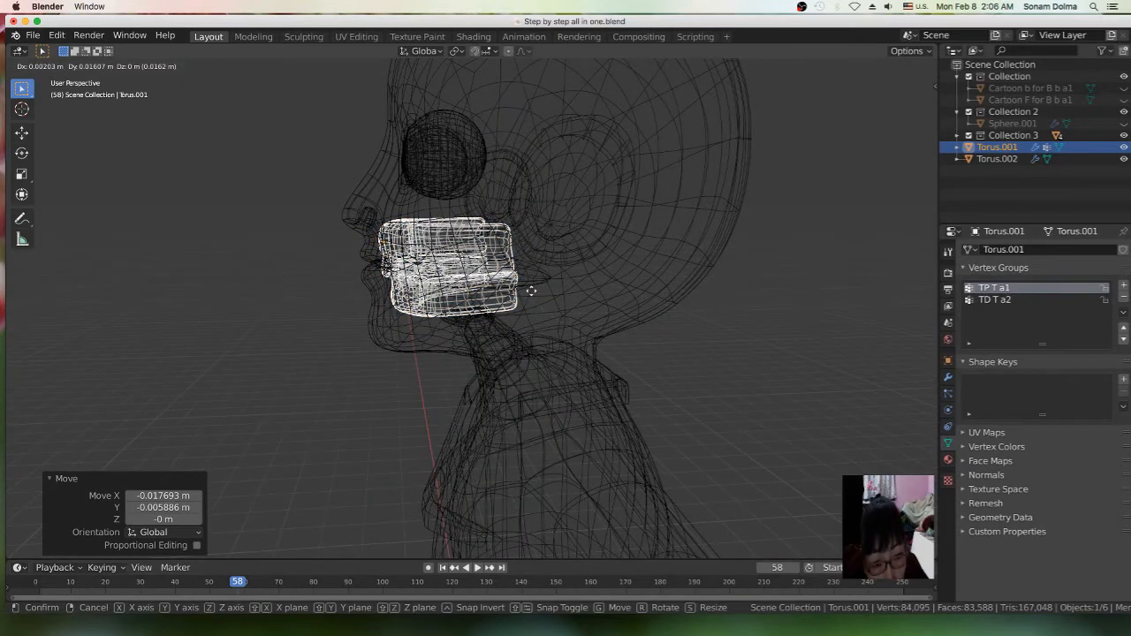
click(533, 295)
middle_drag(533, 294, 636, 294)
key(g)
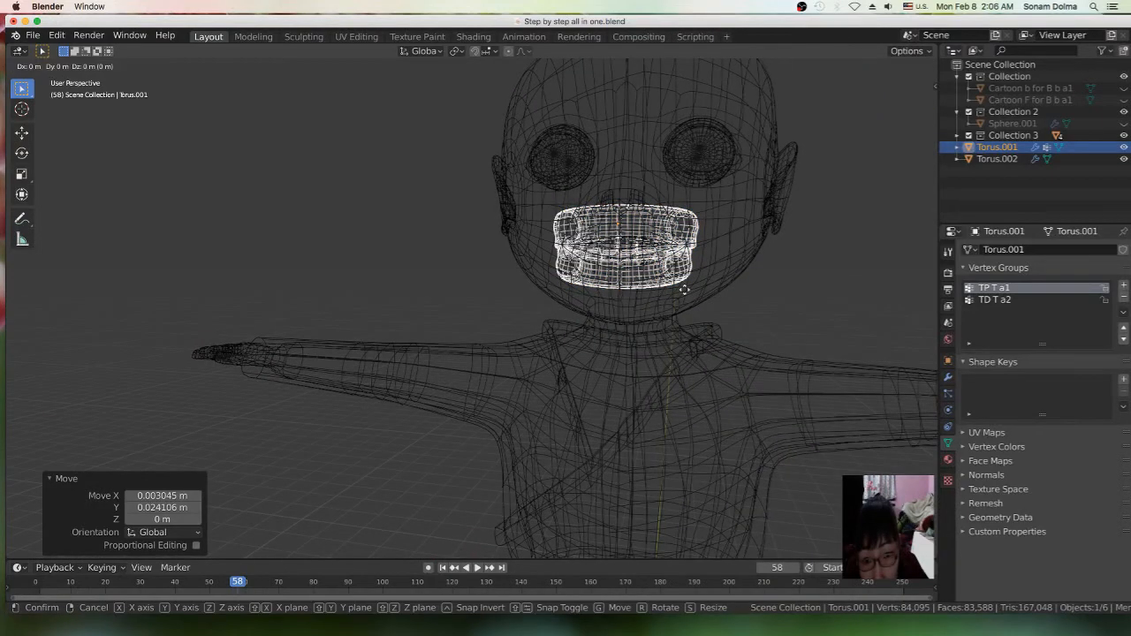
click(684, 292)
key(g)
click(661, 253)
Switch the viewport to Material Preview shading and leave the teeth in Object Mode
click(43, 66)
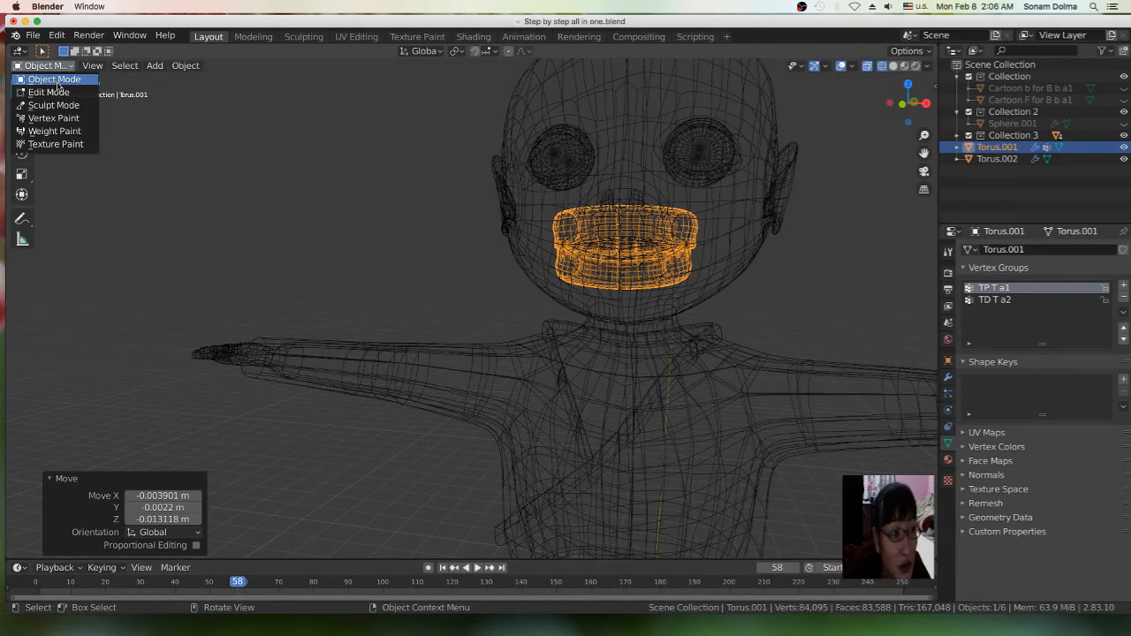
click(52, 92)
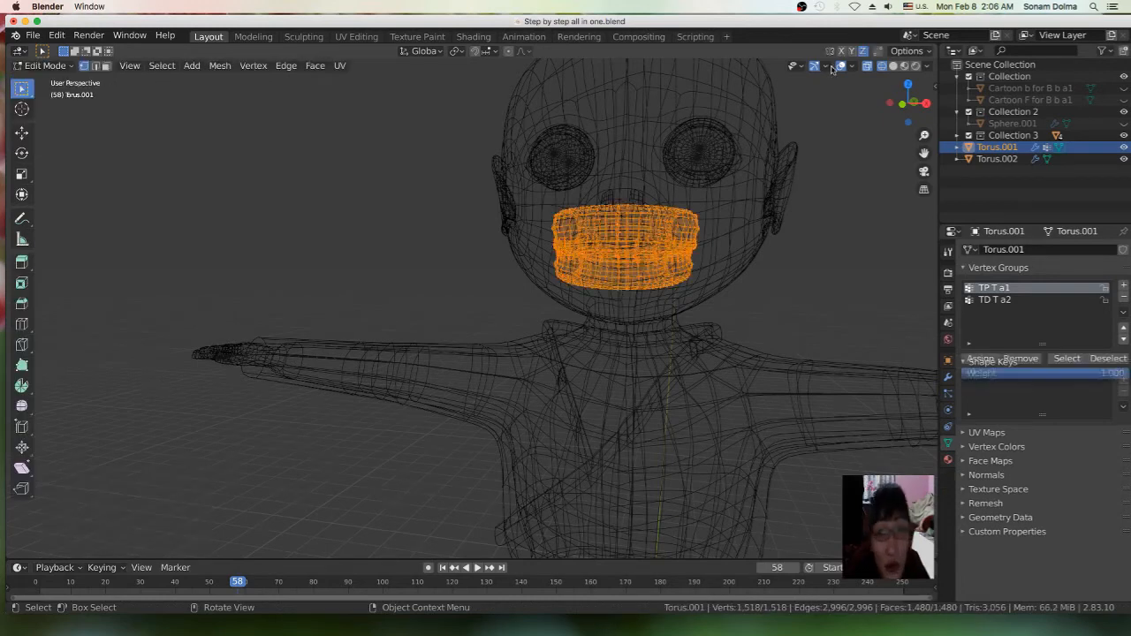
click(902, 67)
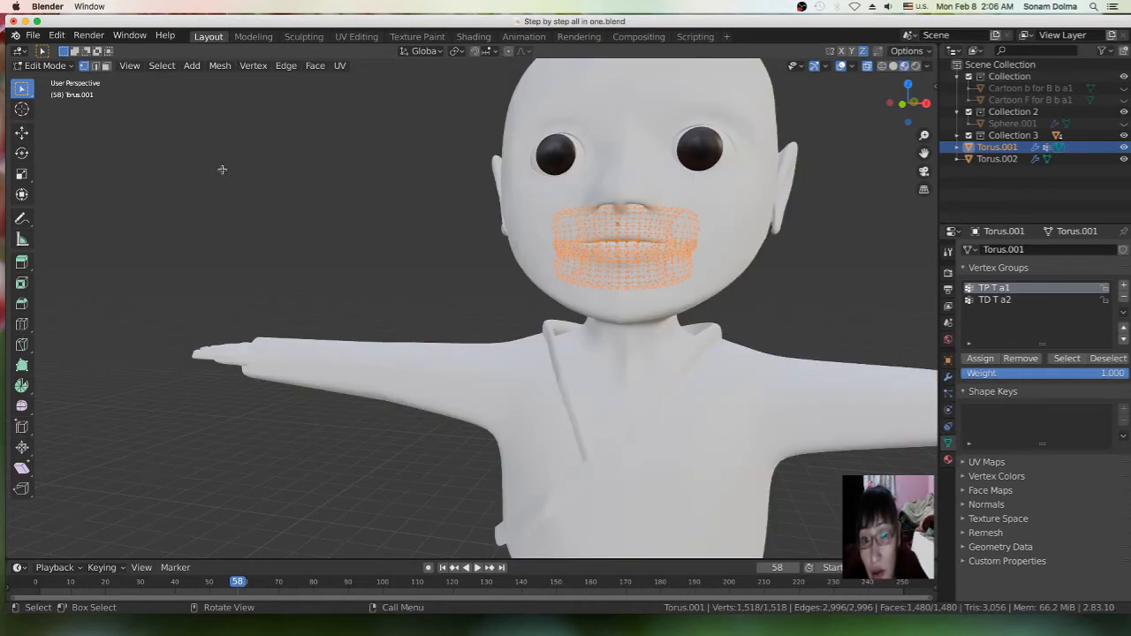
click(42, 66)
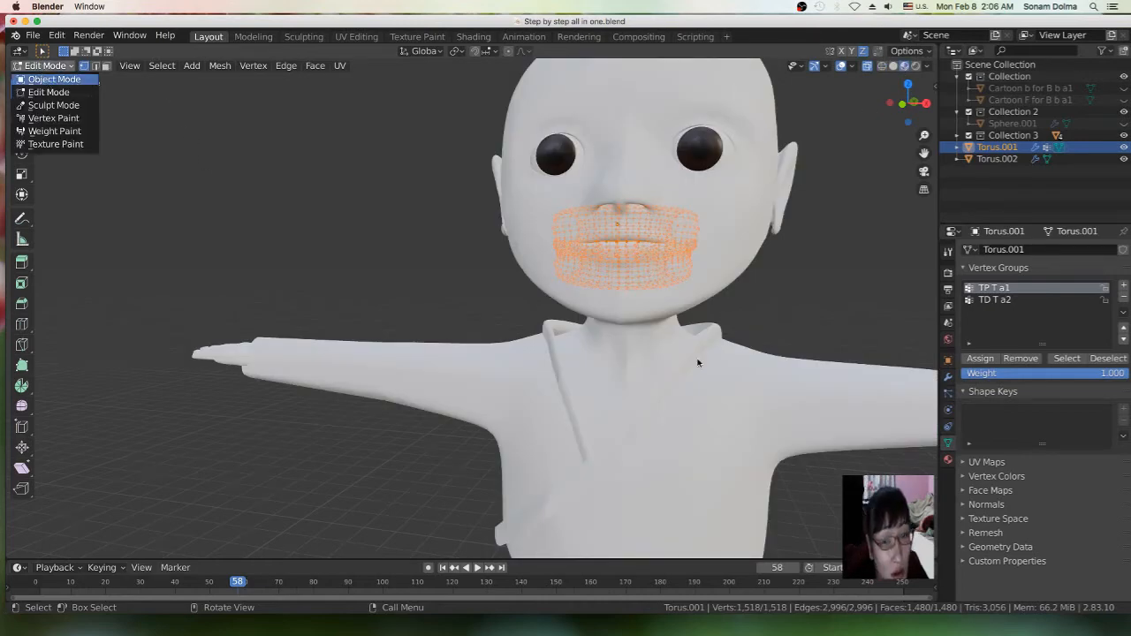
click(54, 79)
Open the character's body mesh, Sphere, in Edit Mode and turn off X-Ray
click(646, 286)
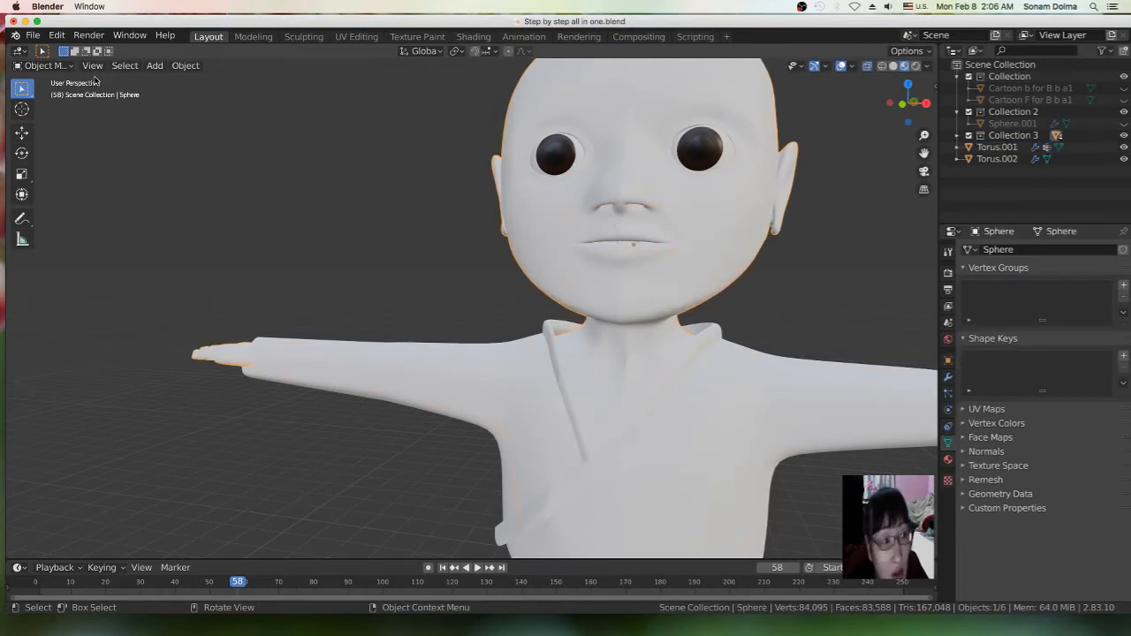
click(37, 67)
click(46, 92)
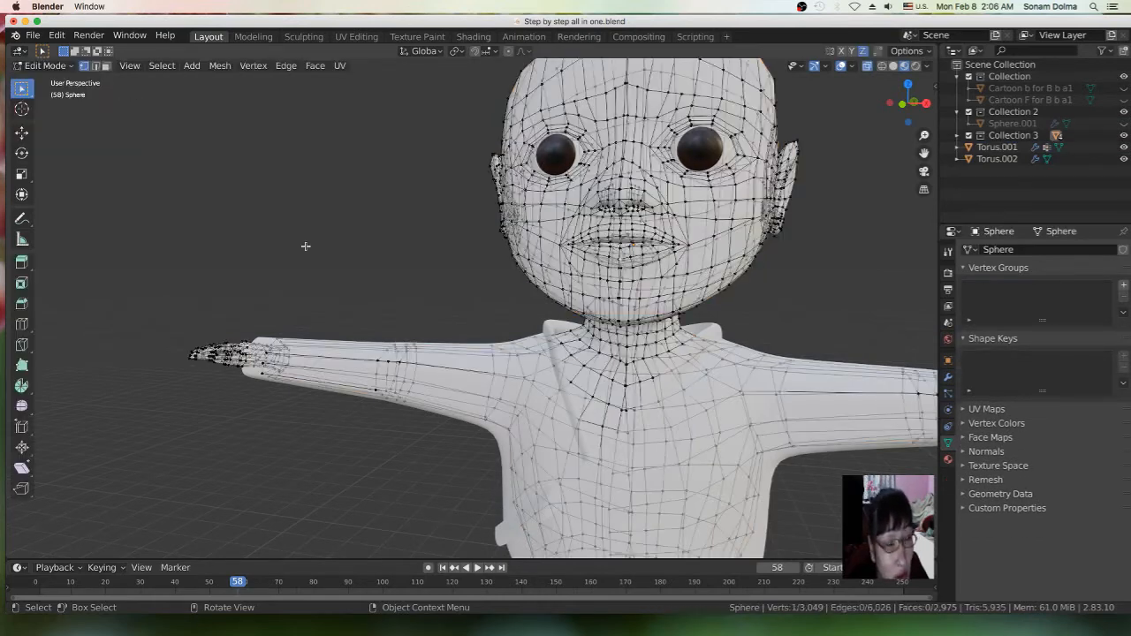
middle_drag(651, 286, 658, 288)
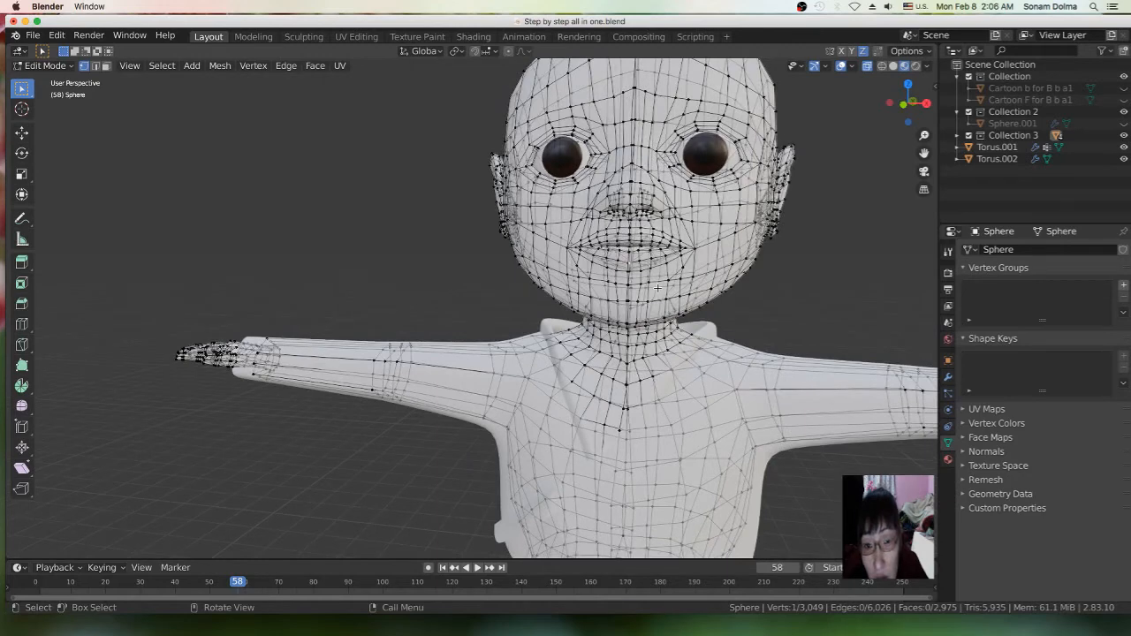
click(867, 66)
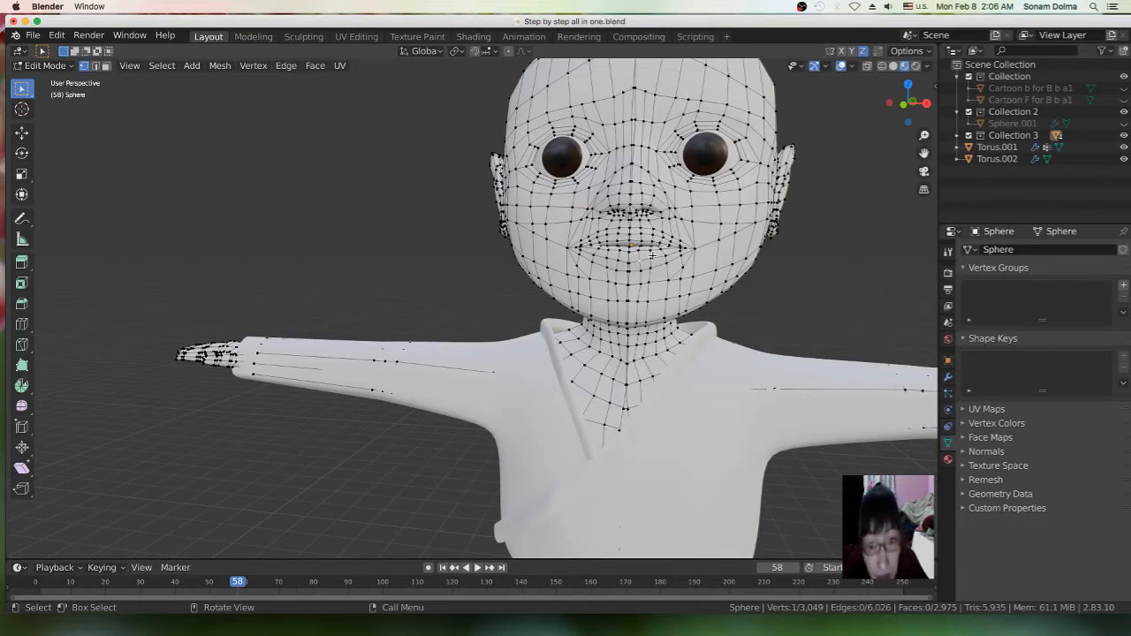
Turn on smooth proportional editing with a size of 0.15 and try pulling the lower lip's vertices down
key(g)
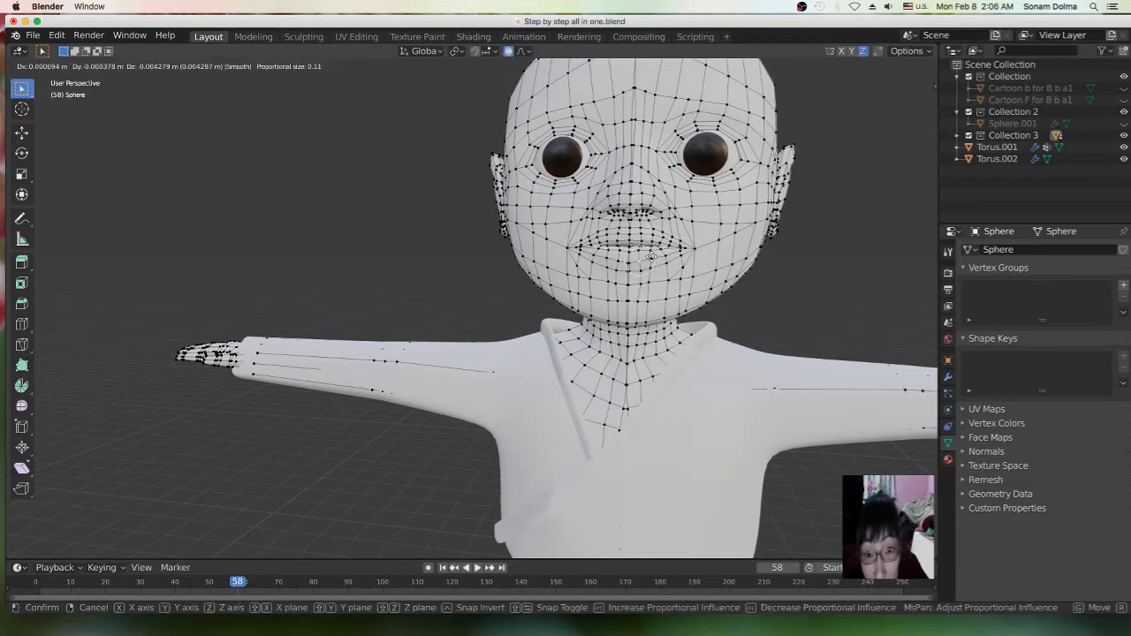
click(652, 258)
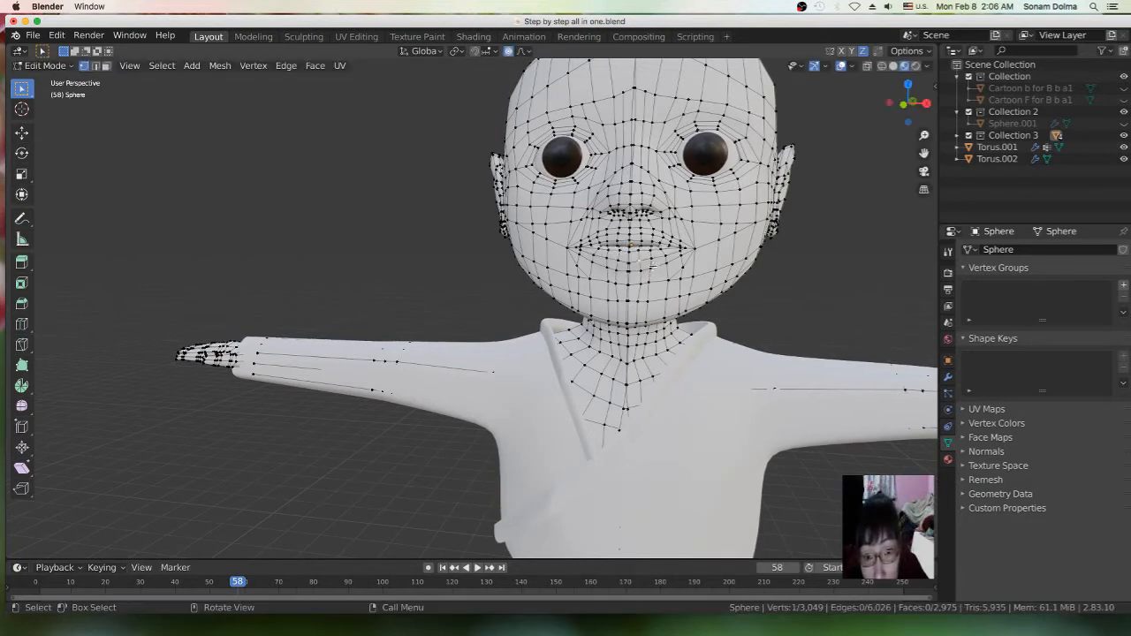
key(g)
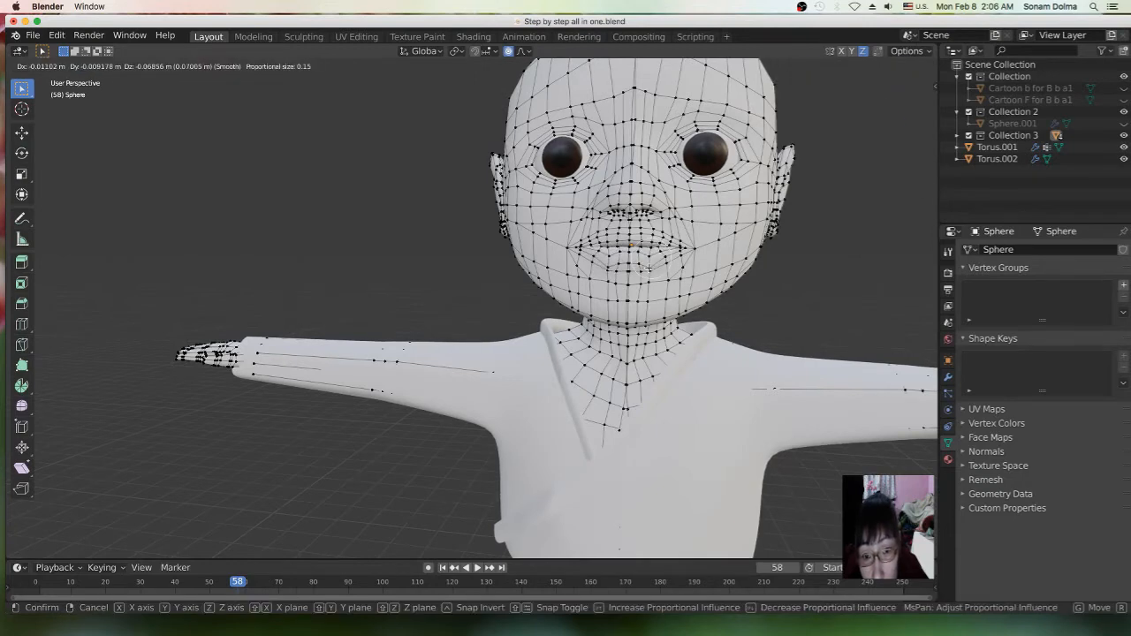
click(641, 258)
key(g)
click(637, 262)
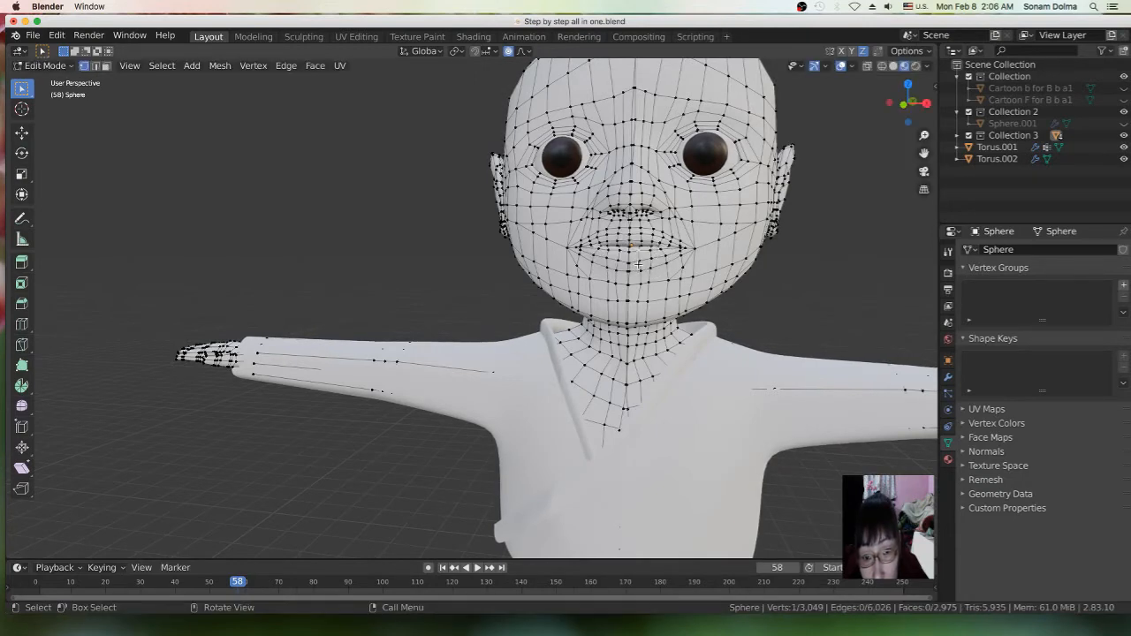
key(g)
click(653, 261)
Adjust single vertices around the middle of the mouth, pulling a lower-lip vertex down with smooth proportional editing
scroll(707, 281, up, 3)
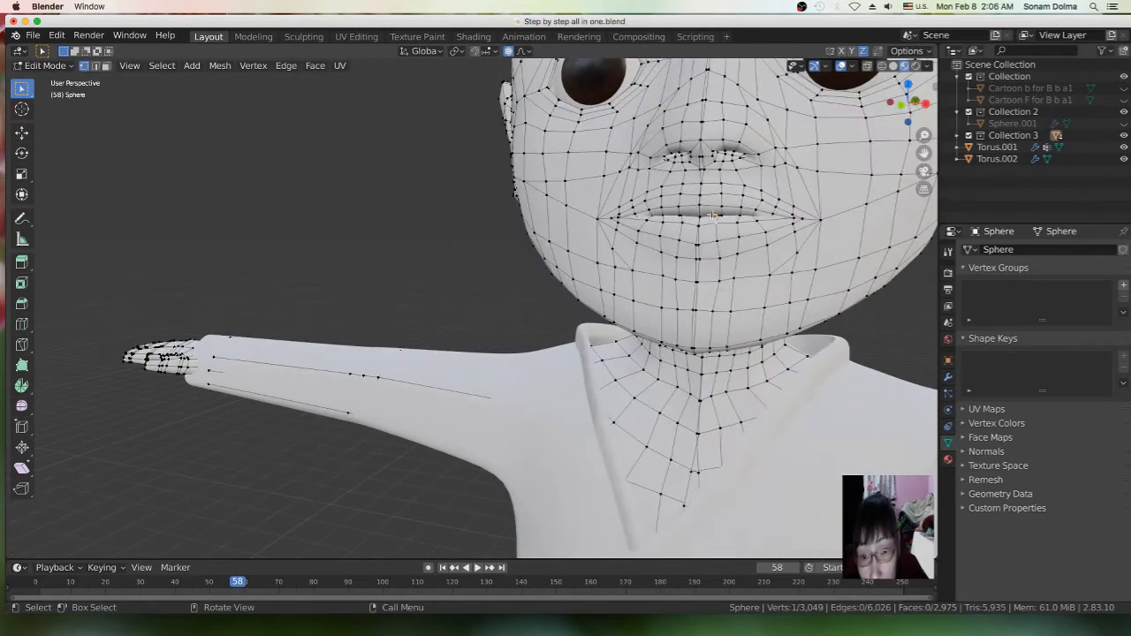
key(g)
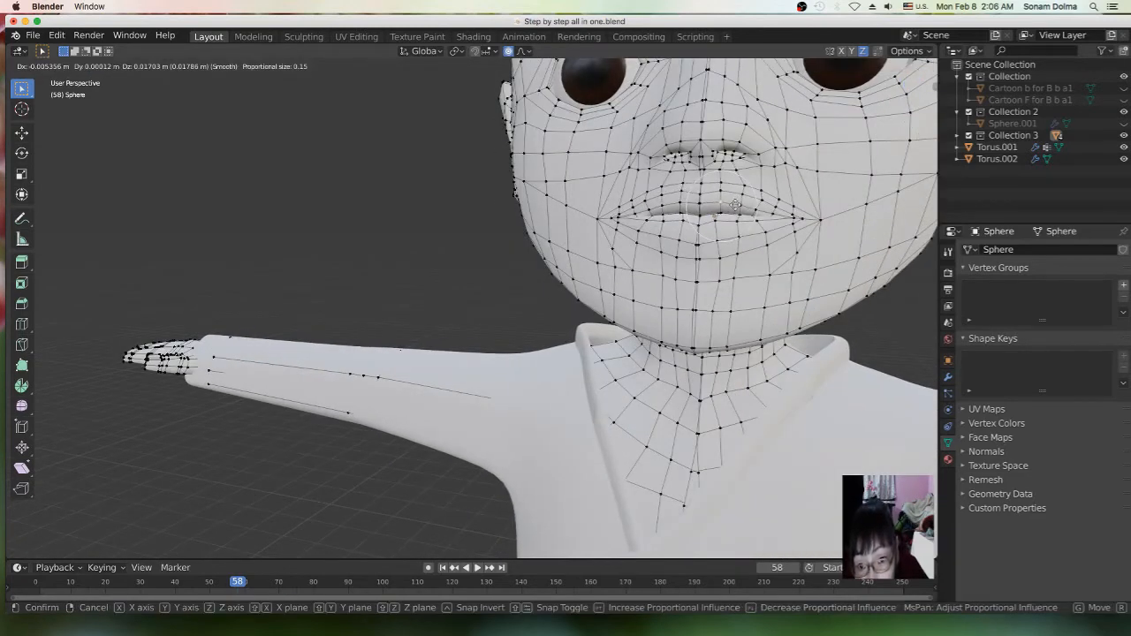
click(735, 204)
right_click(667, 221)
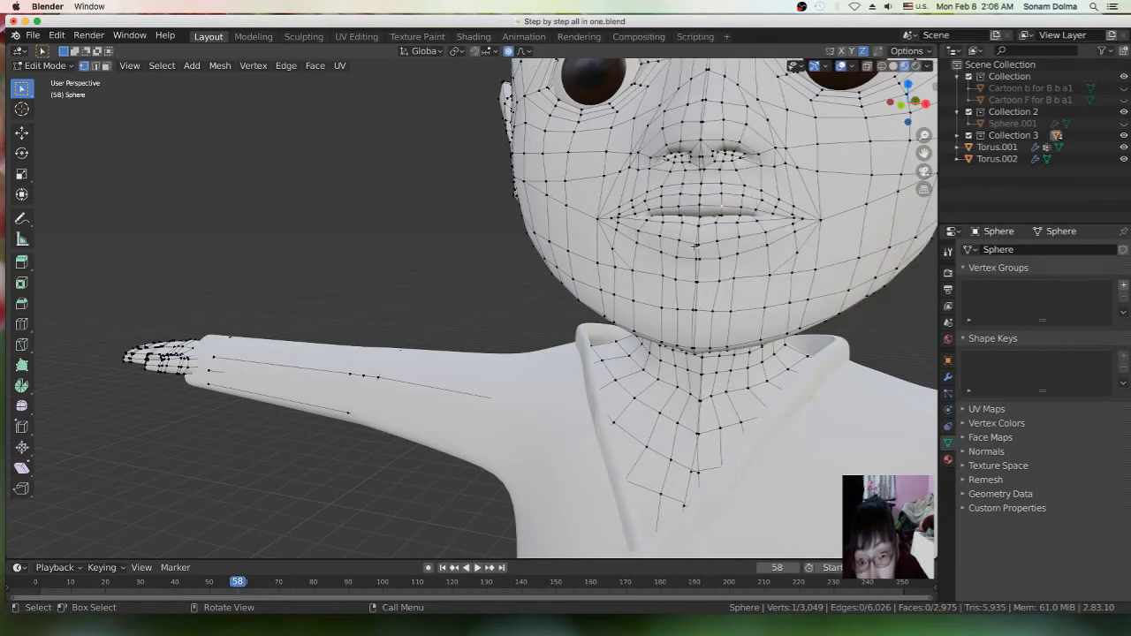
key(g)
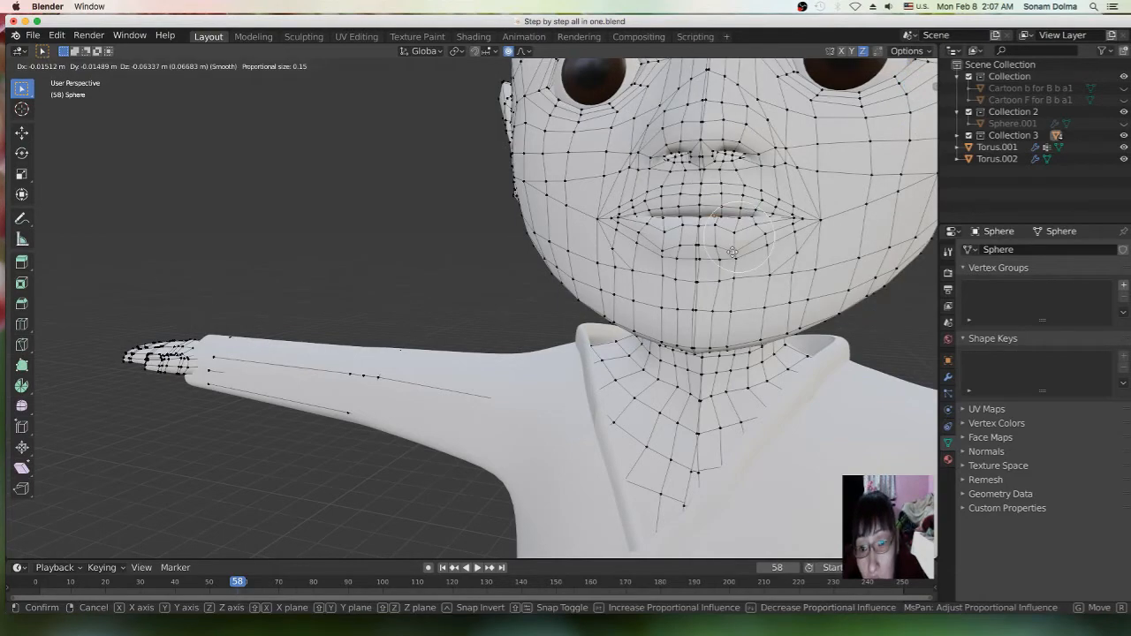
click(730, 267)
Inside the head, select the edge loop around the mouth cavity between the gums and scale it by 1.946 with proportional editing
scroll(733, 270, down, 1)
middle_drag(735, 275, 379, 262)
scroll(263, 266, up, 6)
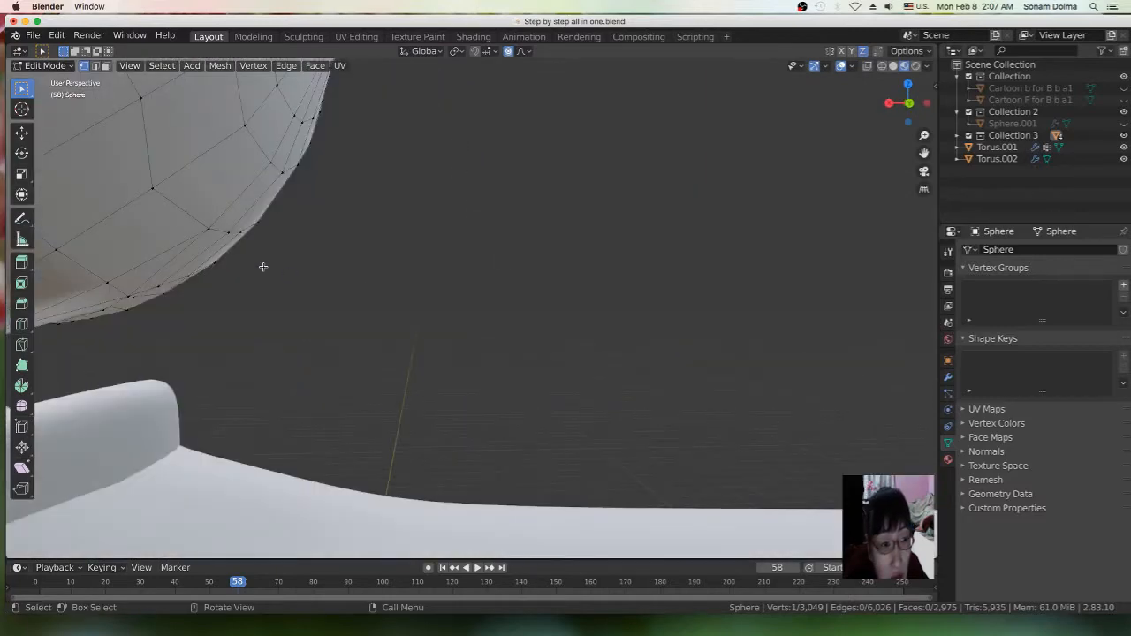
scroll(264, 254, up, 10)
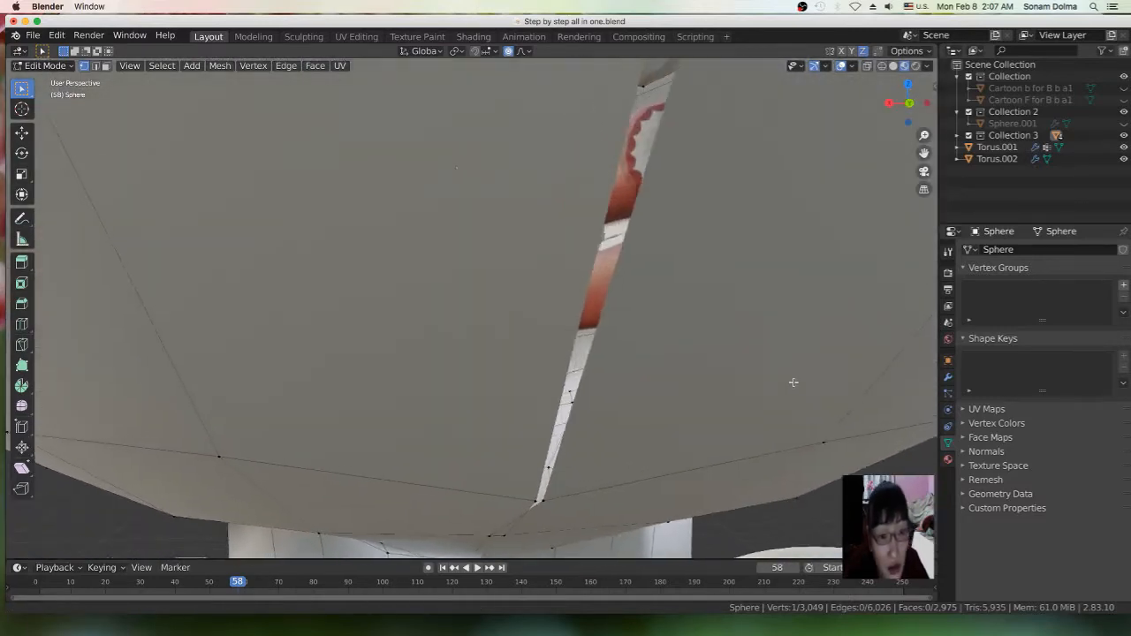
scroll(709, 356, down, 6)
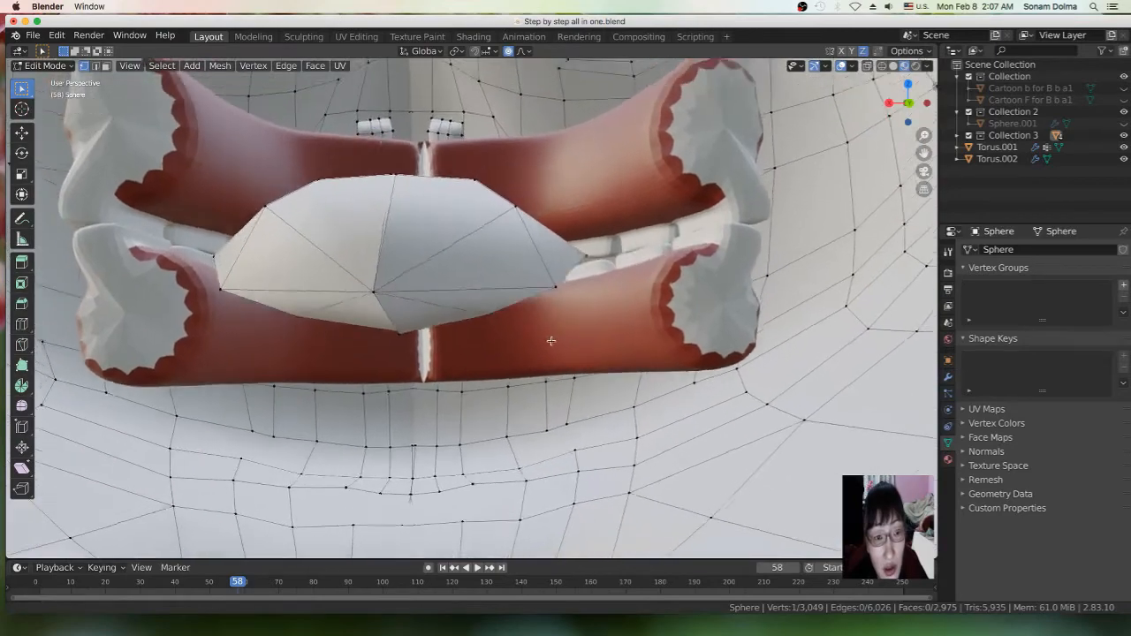
shift+middle_drag(552, 341, 591, 379)
scroll(539, 273, down, 2)
middle_drag(472, 260, 467, 455)
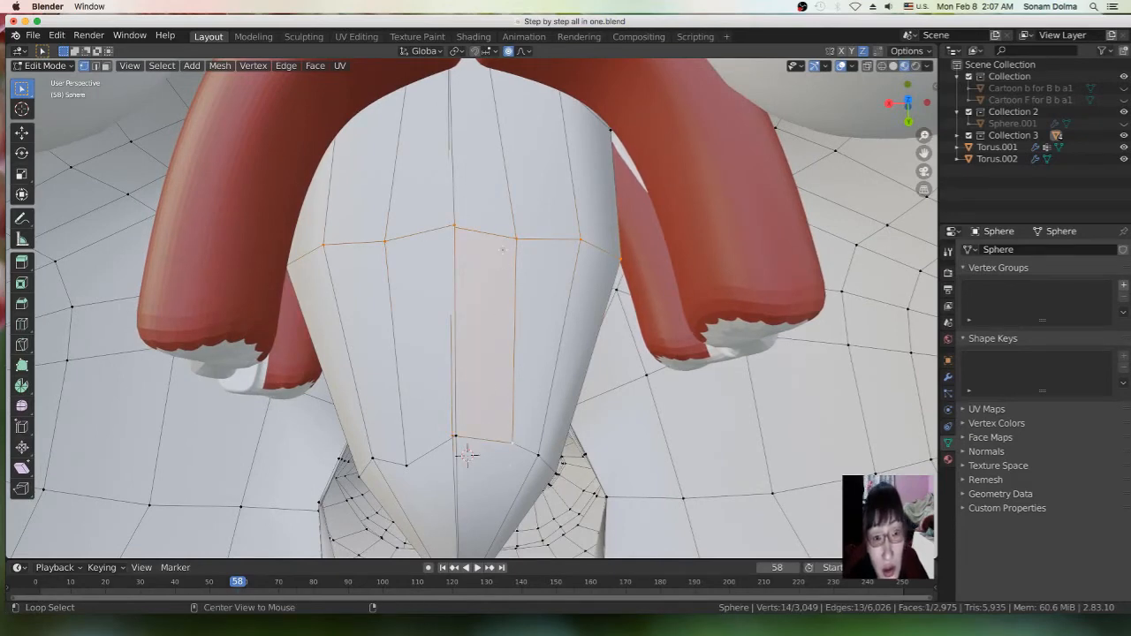
middle_drag(467, 455, 455, 252)
scroll(446, 240, down, 2)
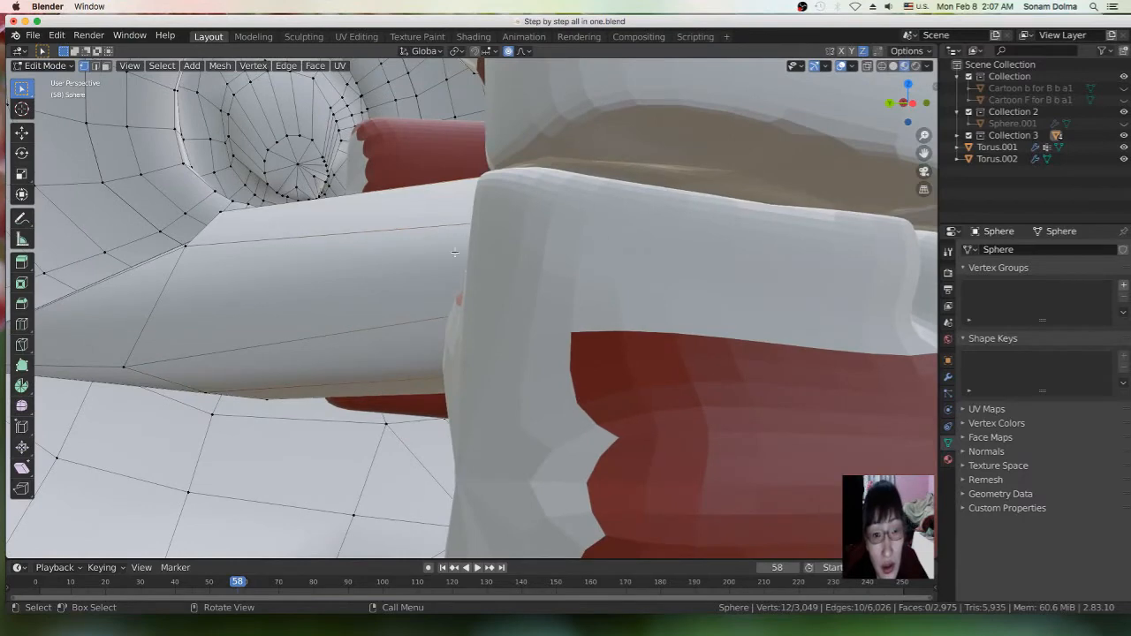
scroll(480, 278, up, 2)
scroll(490, 289, down, 4)
scroll(489, 288, up, 2)
key(s)
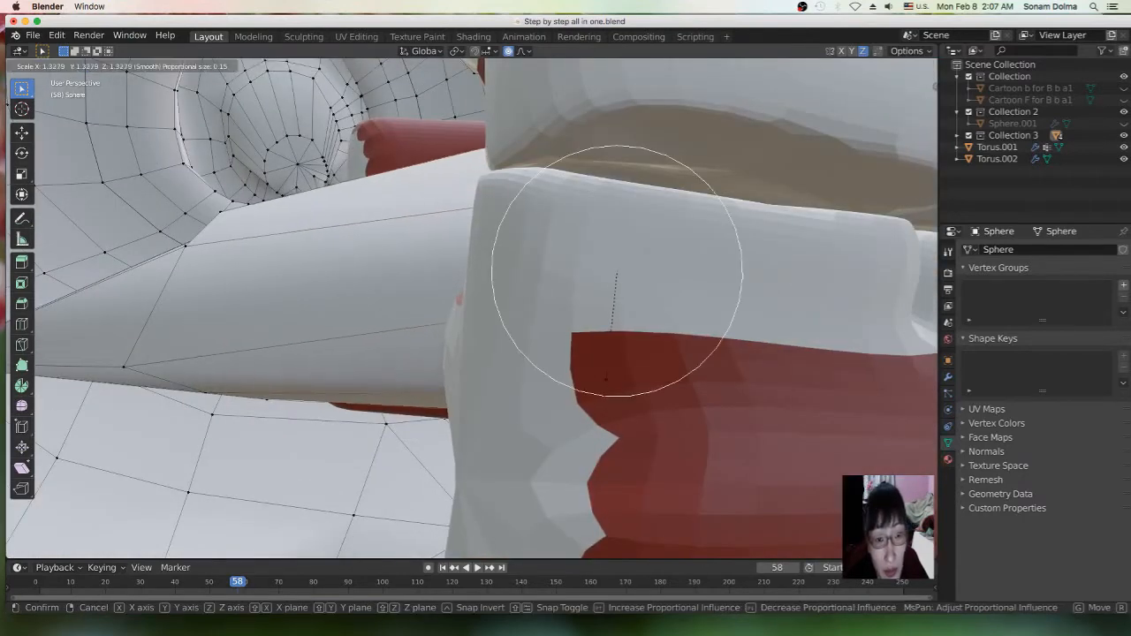
click(662, 434)
Enlarge the same mouth-cavity loop further and nudge it about -0.0015 m along Y
scroll(597, 365, up, 5)
middle_drag(610, 348, 481, 255)
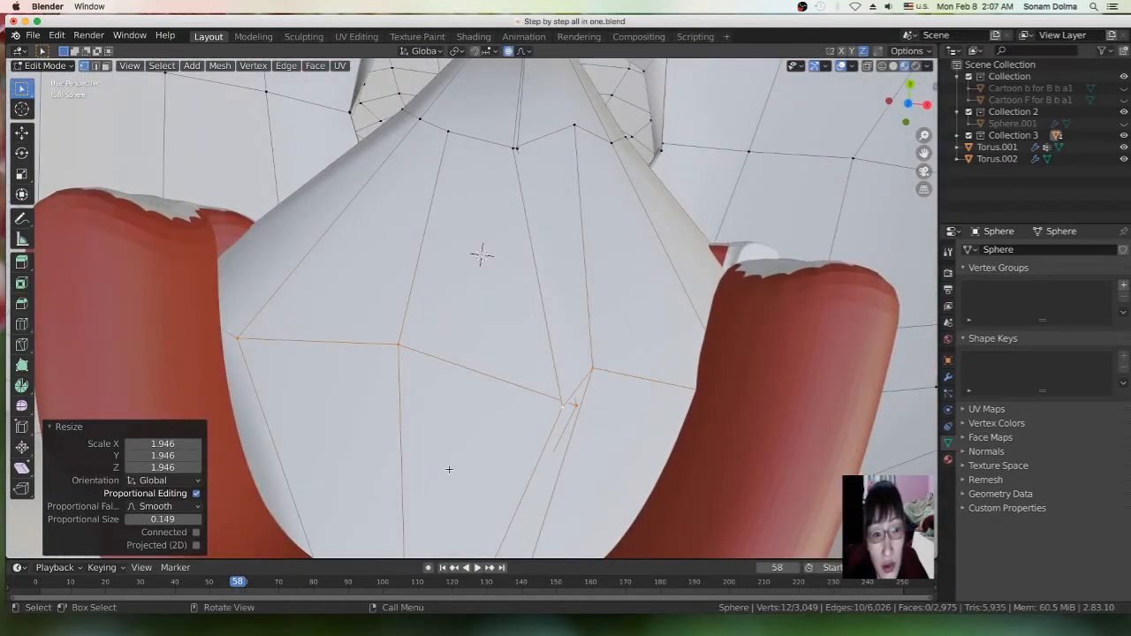
scroll(463, 425, down, 3)
scroll(502, 394, up, 2)
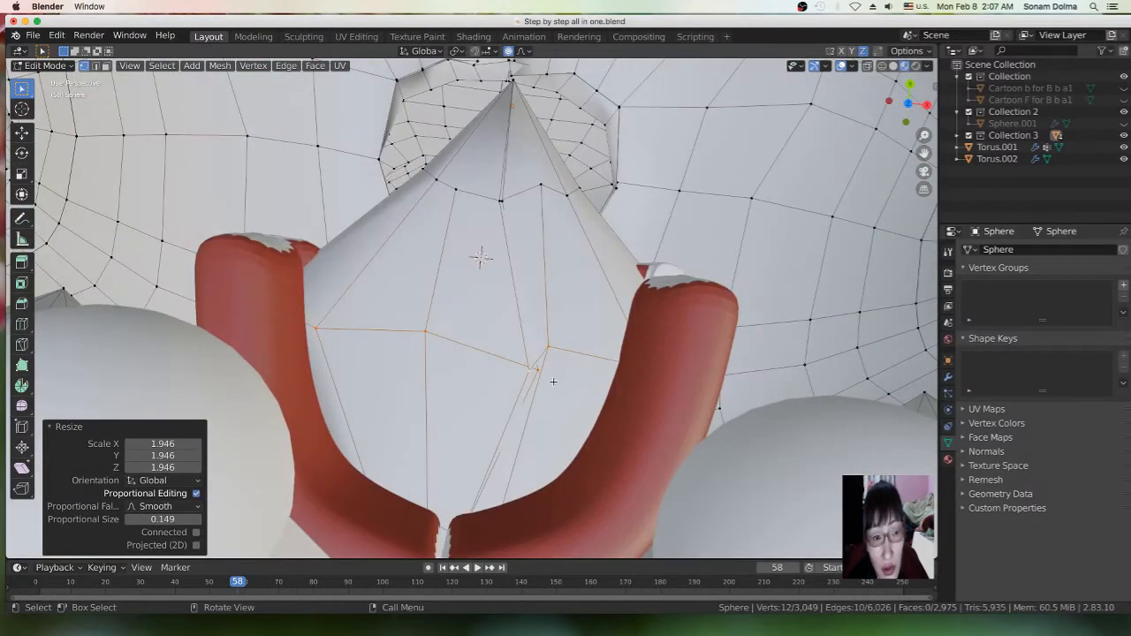
key(s)
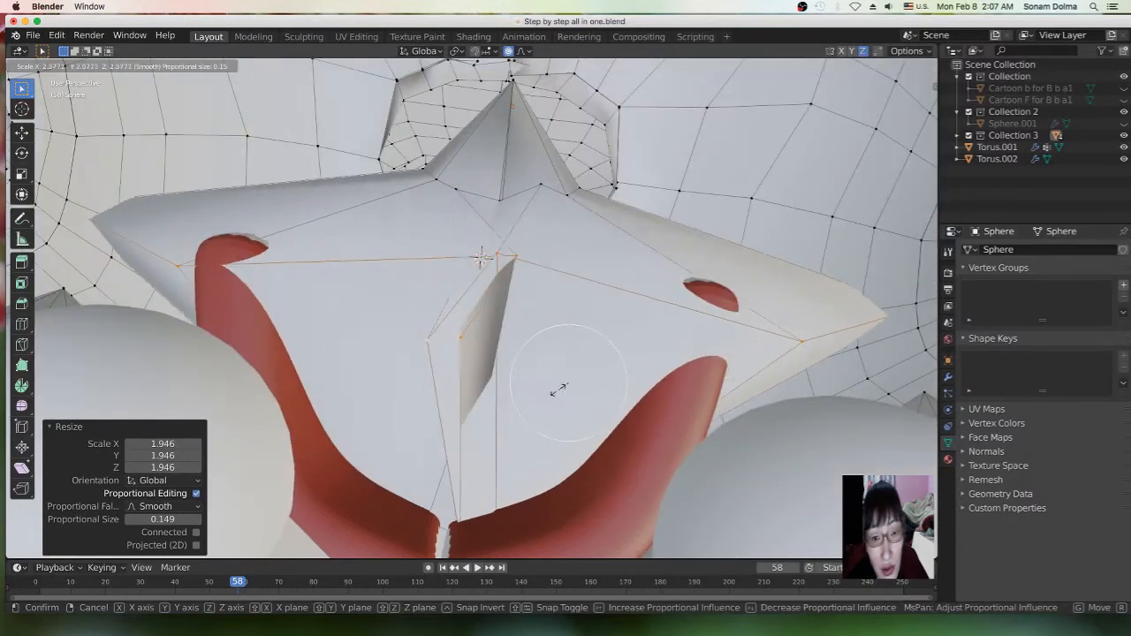
right_click(556, 389)
key(s)
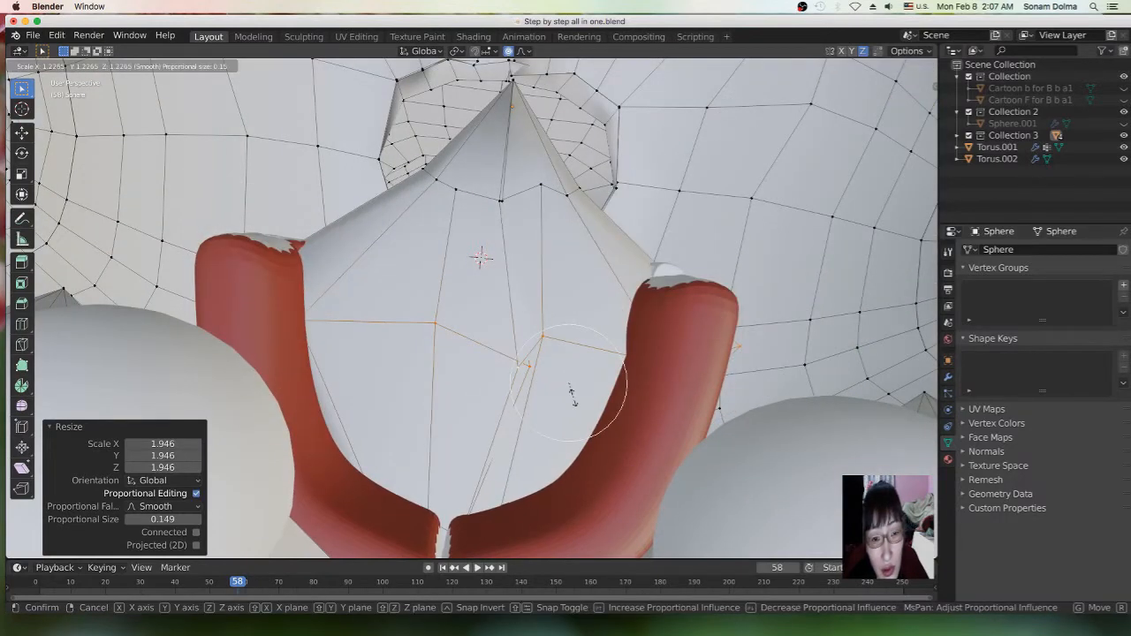
click(574, 396)
key(g)
click(565, 389)
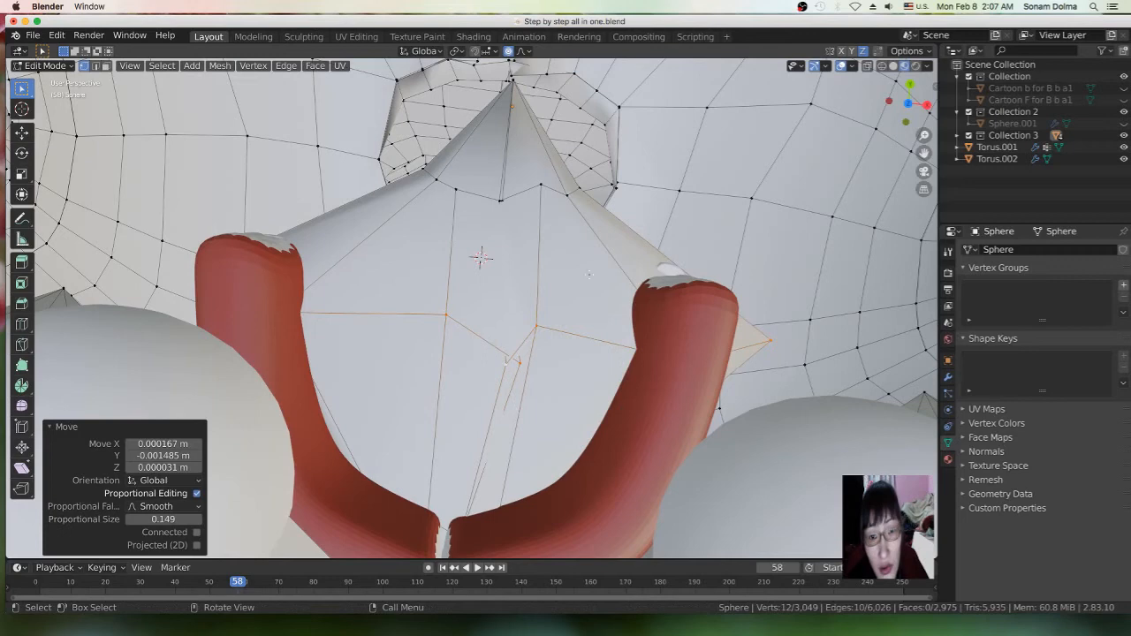
Pull the side vertex at the rear of the mouth cavity outward, ending with a move of about 0.041 m in X and 0.016 m in Y
click(588, 188)
key(g)
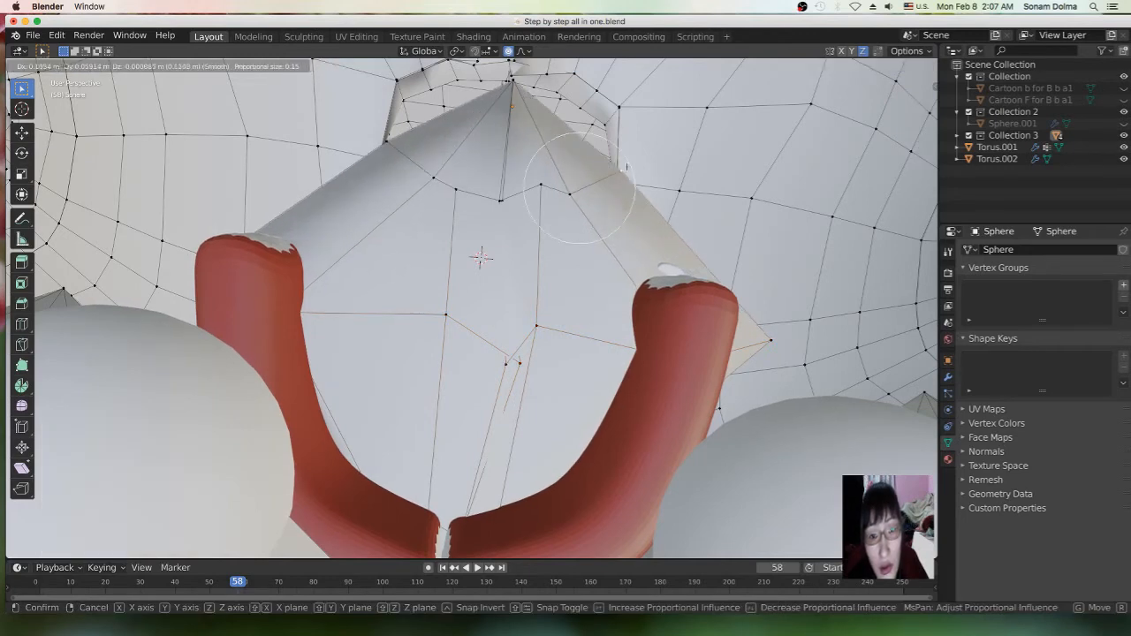
click(566, 187)
key(g)
click(672, 289)
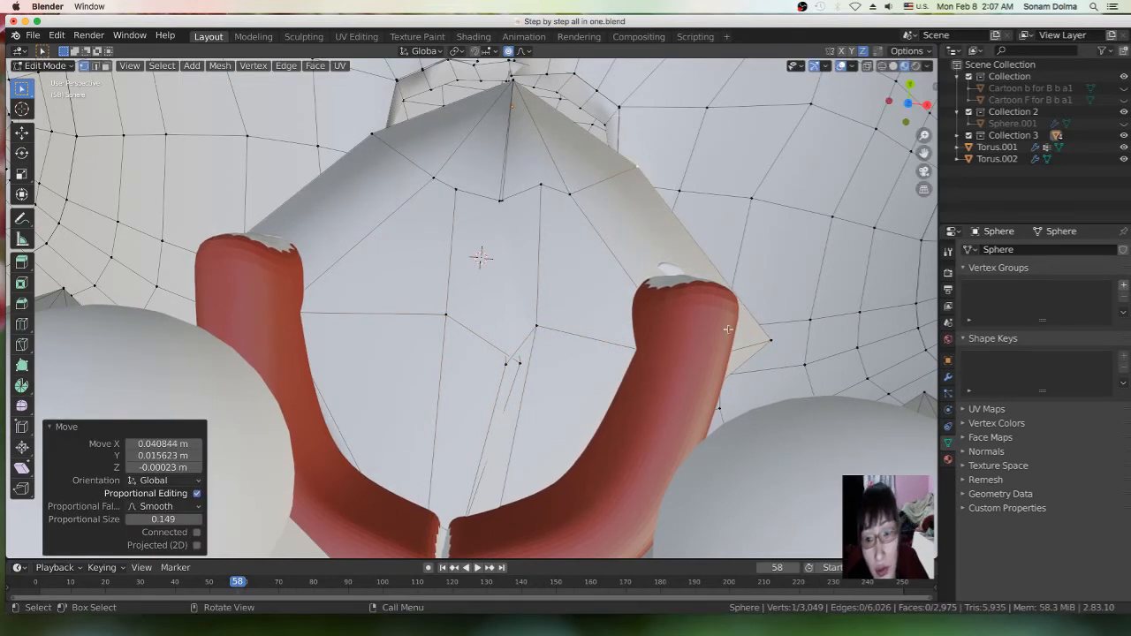
Examine from behind and from above how the widened mouth cavity surrounds the teeth and gums
scroll(648, 361, down, 1)
middle_drag(503, 351, 610, 256)
middle_drag(626, 387, 568, 357)
scroll(583, 349, up, 8)
scroll(538, 327, up, 4)
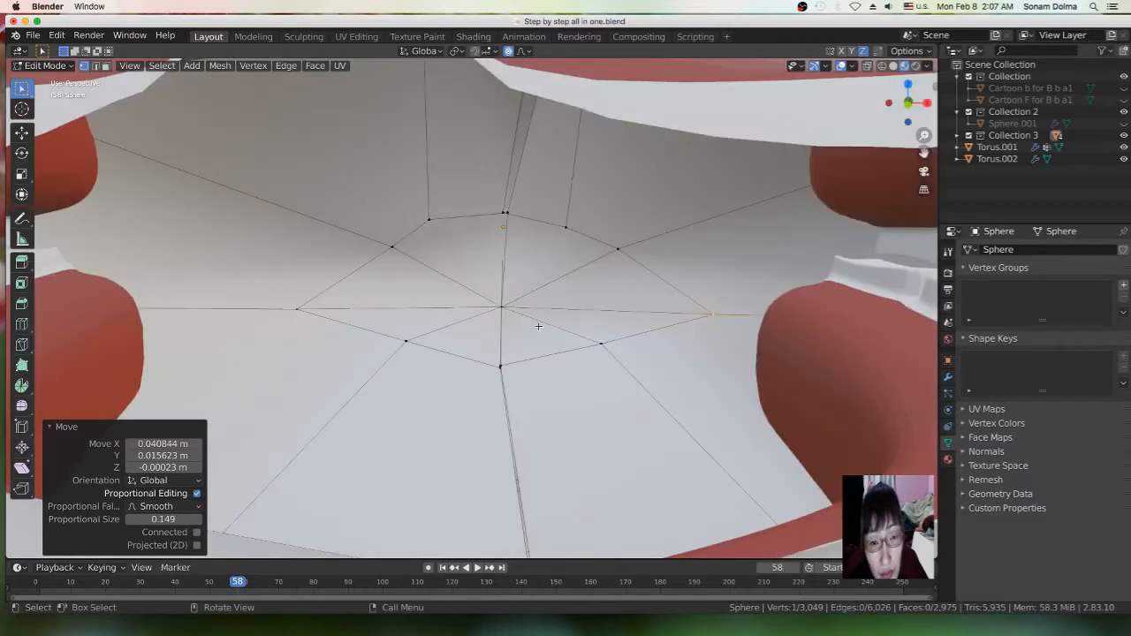
scroll(572, 290, down, 3)
middle_drag(571, 290, 242, 325)
scroll(353, 302, up, 4)
scroll(519, 196, down, 1)
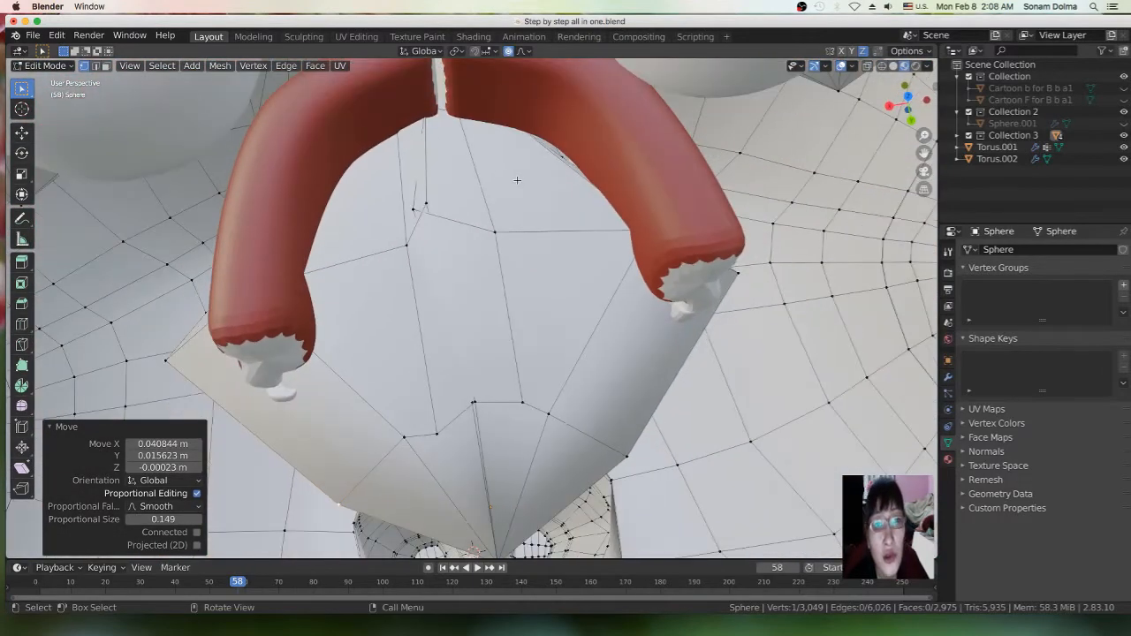
Select the edge loop near the front of the mouth cavity and scale it by 2.235, and again by 1.969
scroll(443, 135, down, 1)
click(524, 168)
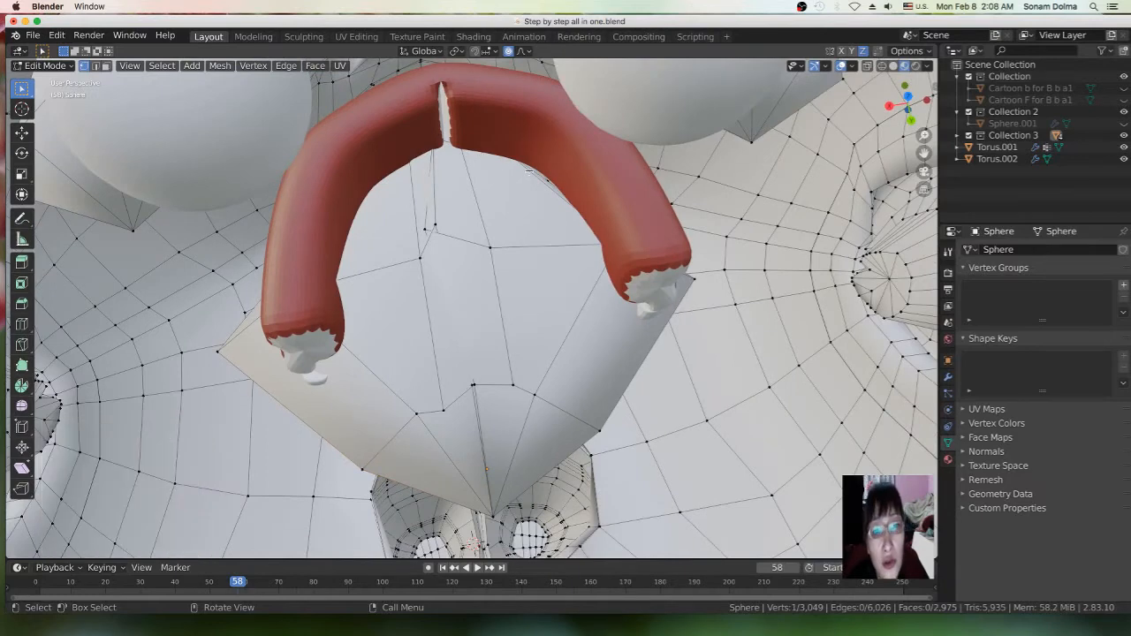
alt+click(542, 175)
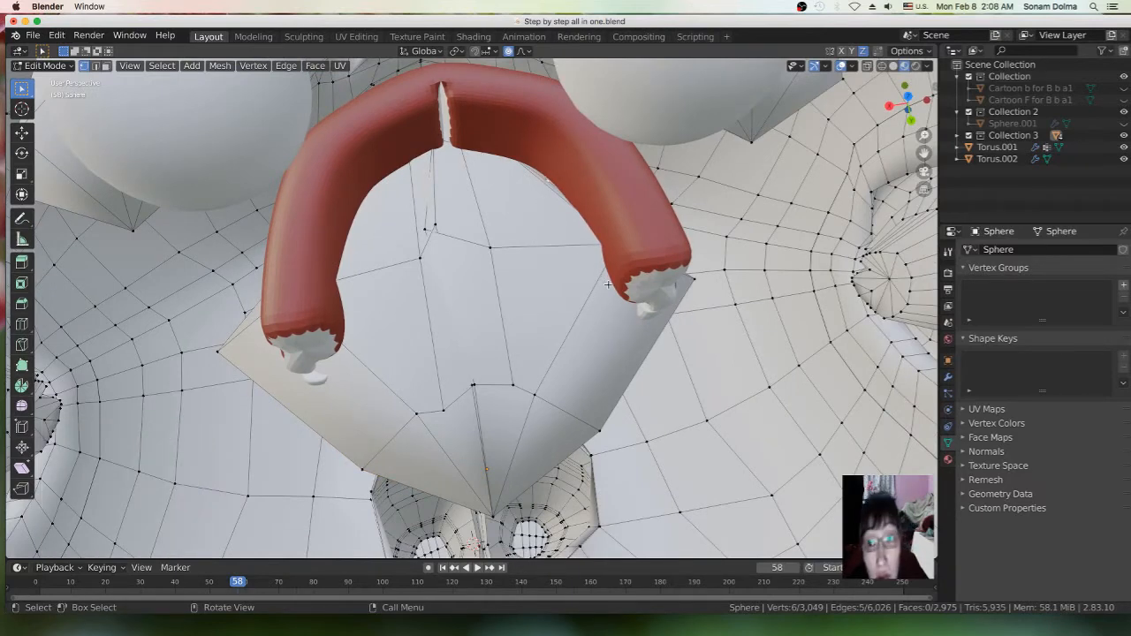
key(s)
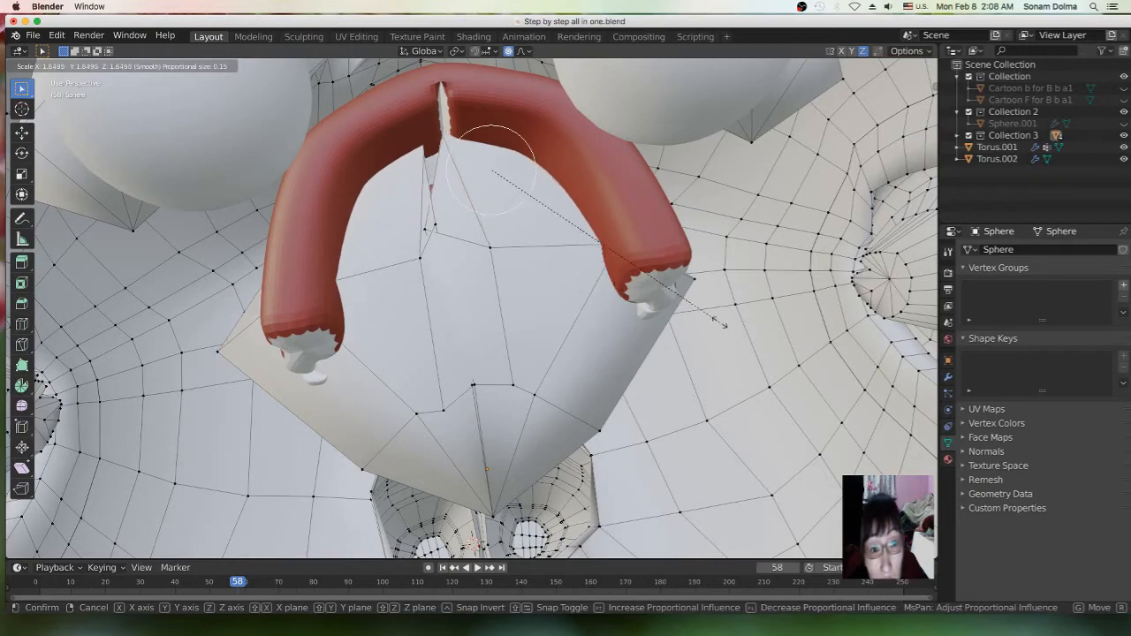
click(821, 343)
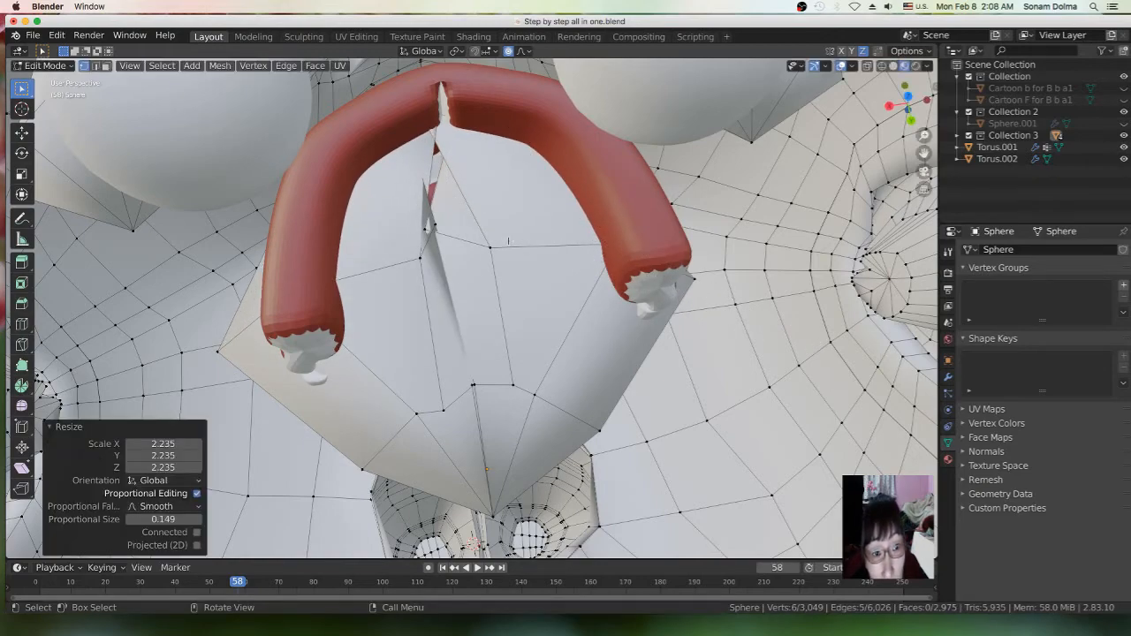
middle_drag(509, 240, 569, 266)
key(s)
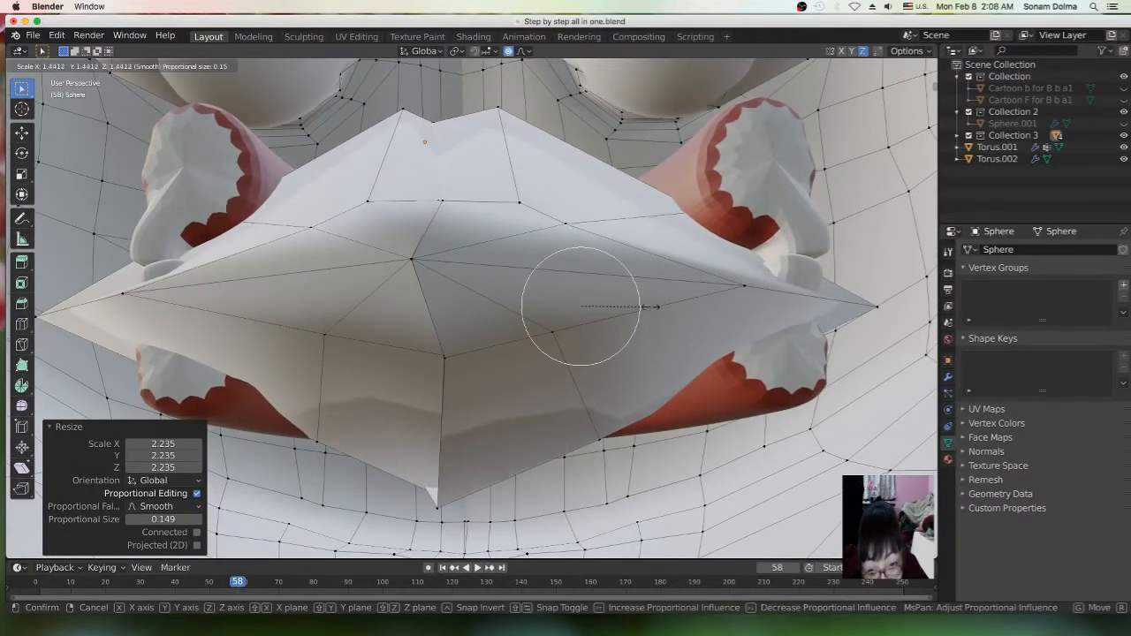
click(677, 316)
Pull the cavity's side vertices toward the gums, moving them about -0.027 m and -0.059 m along X
middle_drag(677, 316, 514, 470)
scroll(506, 385, down, 3)
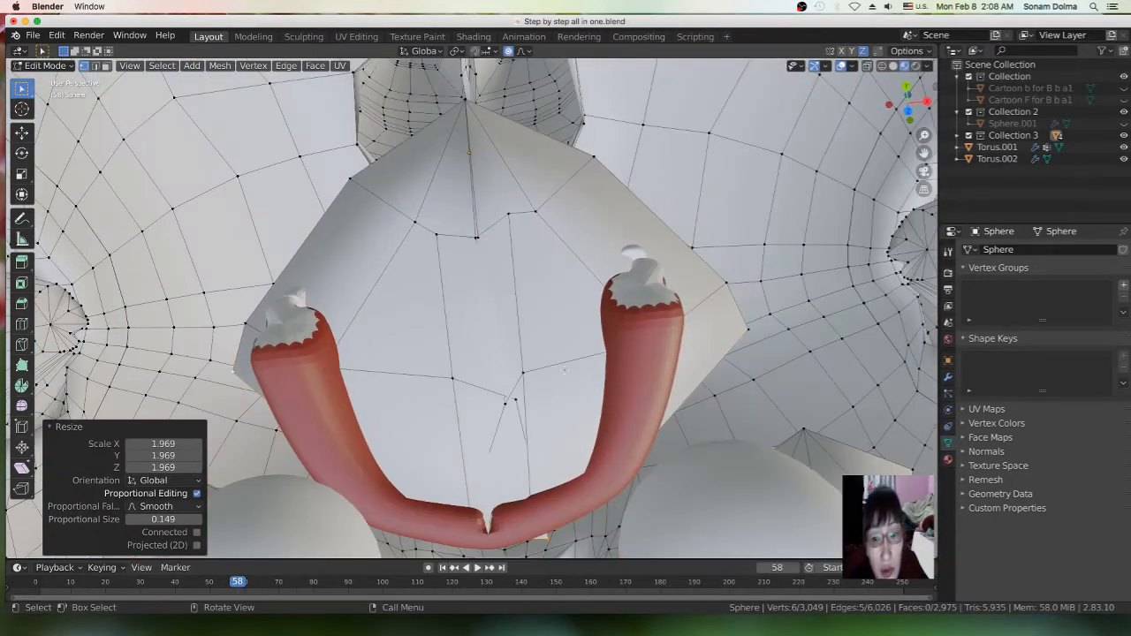
drag(740, 342, 713, 284)
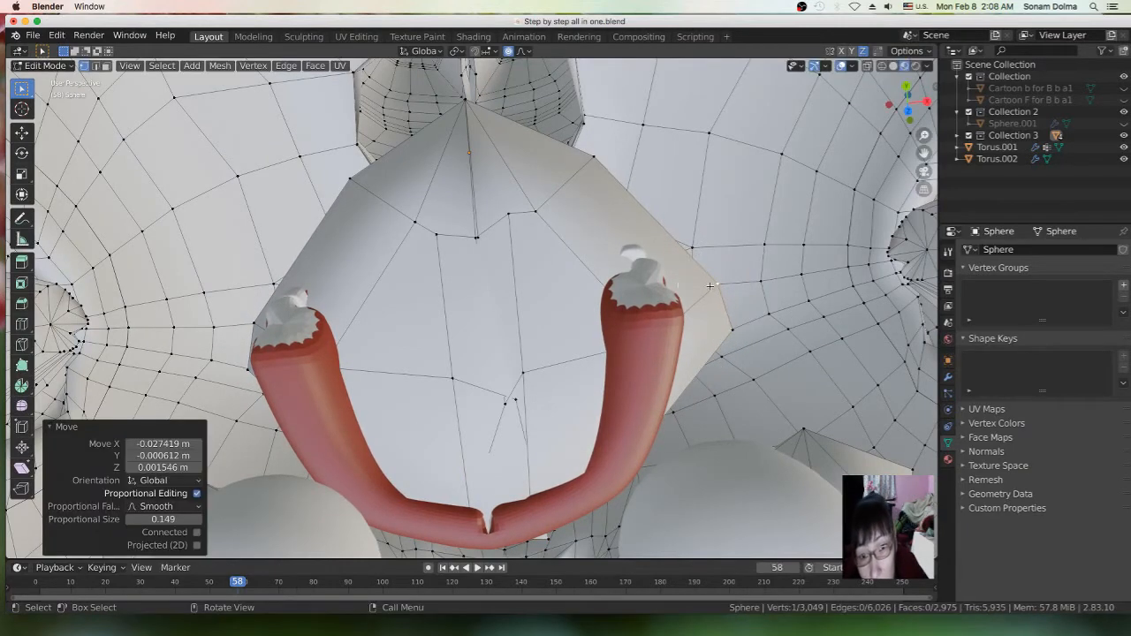
middle_drag(556, 348, 536, 328)
drag(447, 345, 422, 348)
Lower the vertex on the centre seam of the cavity floor, below the lower gums
middle_drag(423, 349, 611, 348)
scroll(571, 362, up, 8)
middle_drag(541, 332, 548, 375)
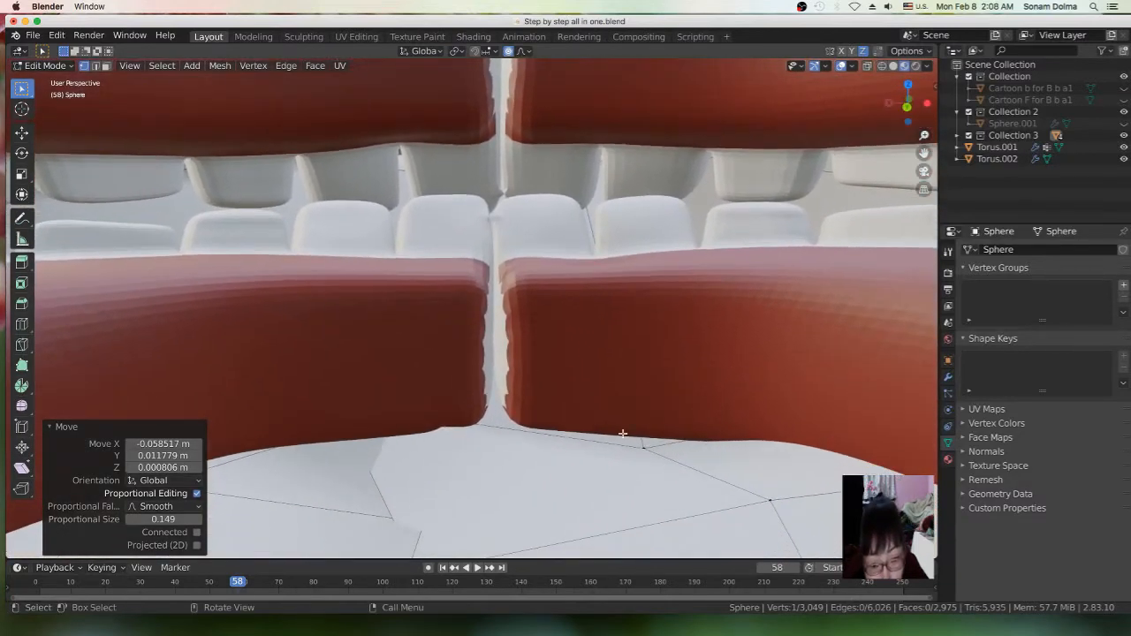
scroll(519, 455, up, 6)
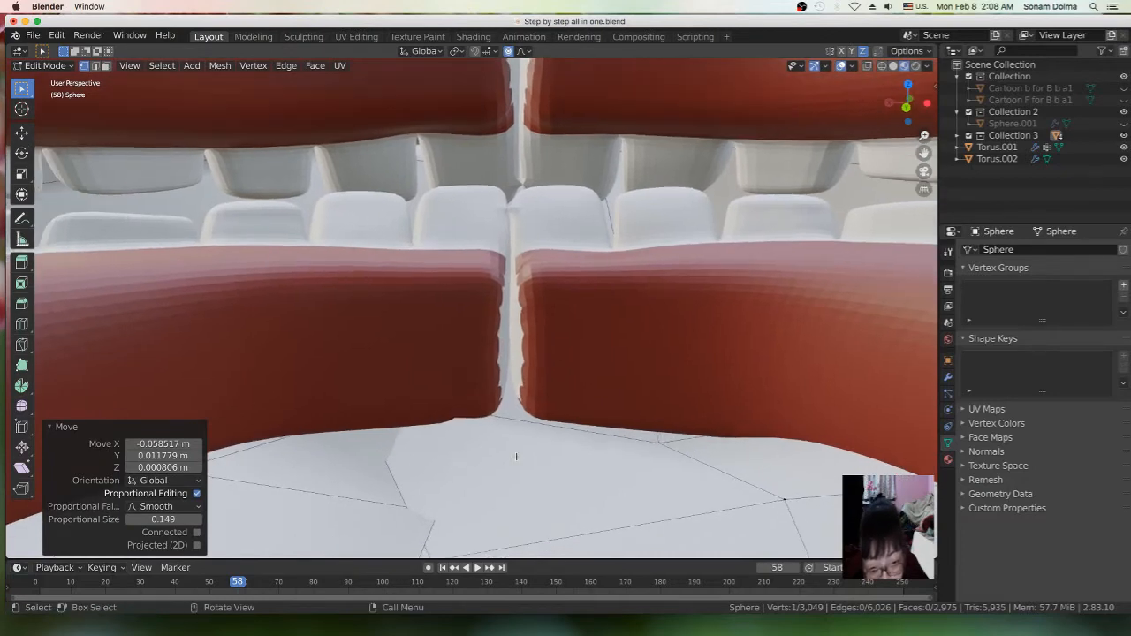
scroll(517, 456, down, 5)
middle_drag(531, 456, 625, 310)
key(g)
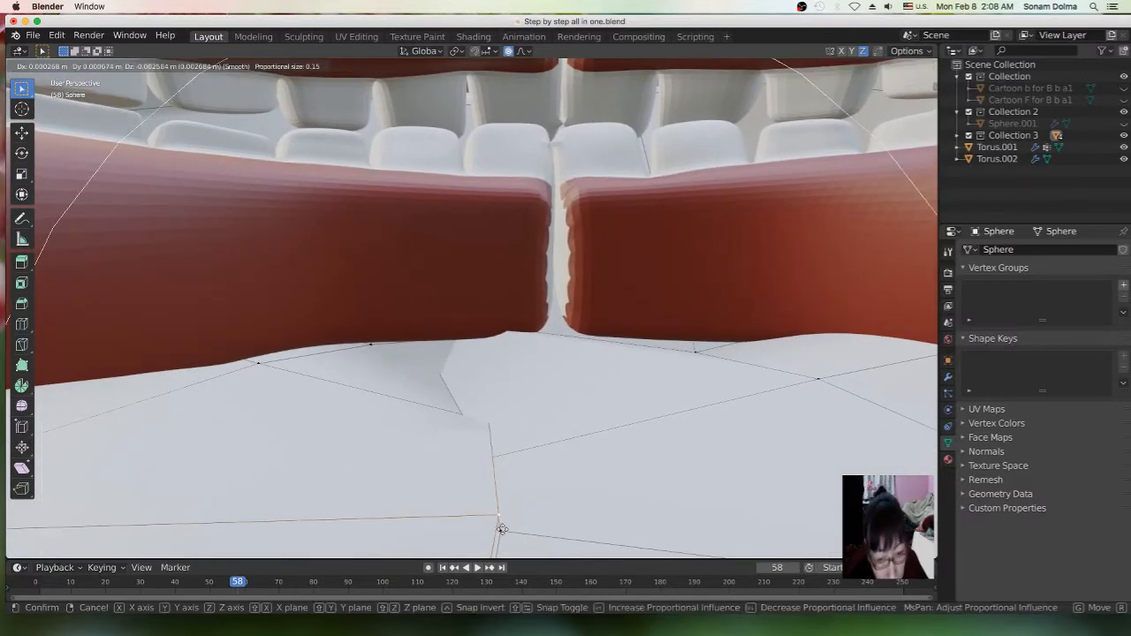
click(505, 506)
Raise the cavity-floor vertex beside the centre seam under the lower gums by about 0.046 m in Z
click(515, 459)
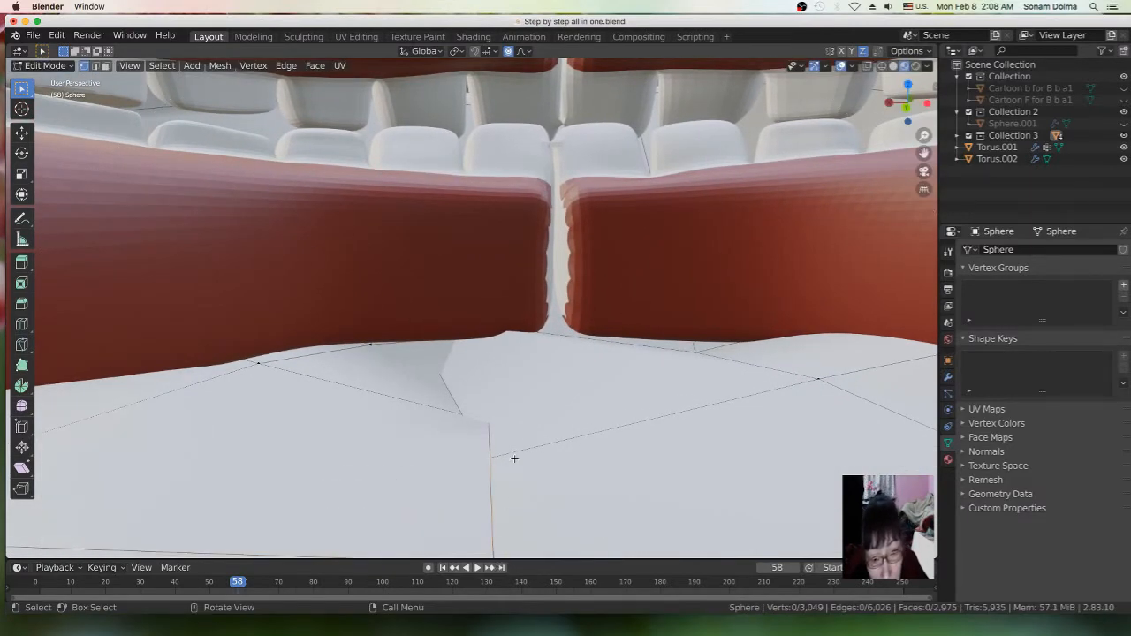
right_click(518, 435)
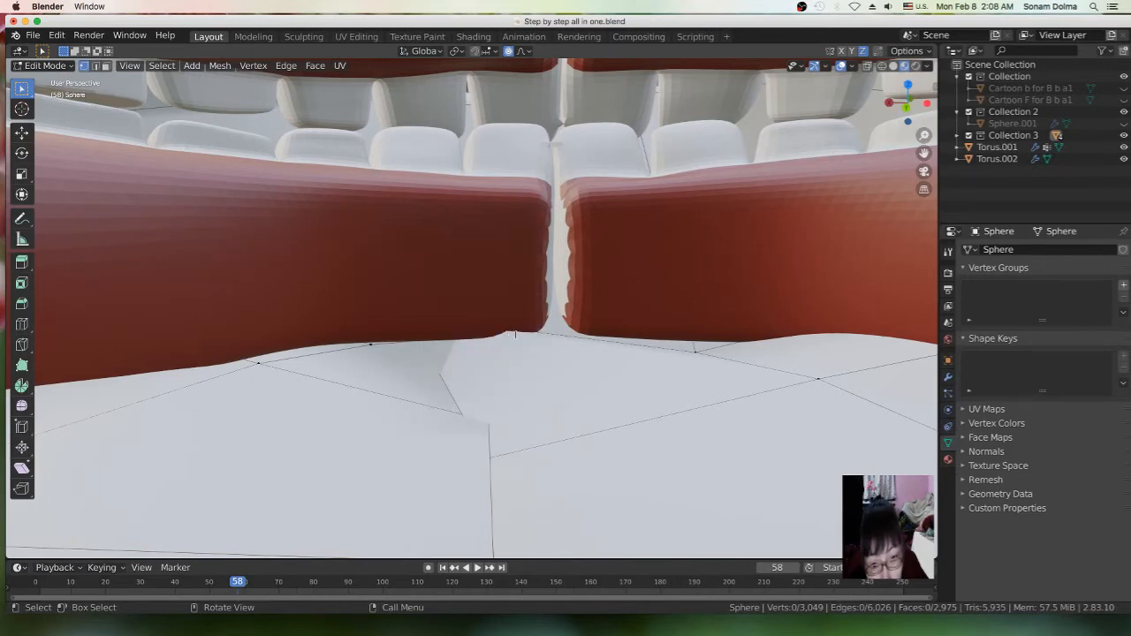
right_click(515, 360)
drag(705, 357, 701, 315)
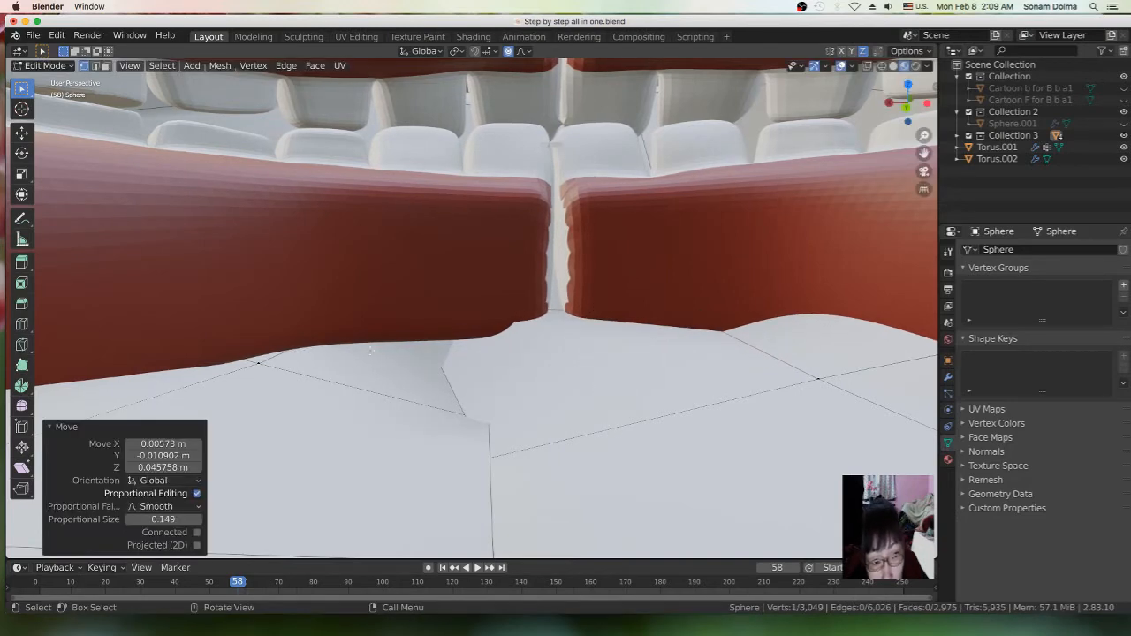
Raise the lowest centre-seam vertex of the cavity floor toward the underside of the lower gums
middle_drag(467, 435, 492, 448)
scroll(492, 447, down, 1)
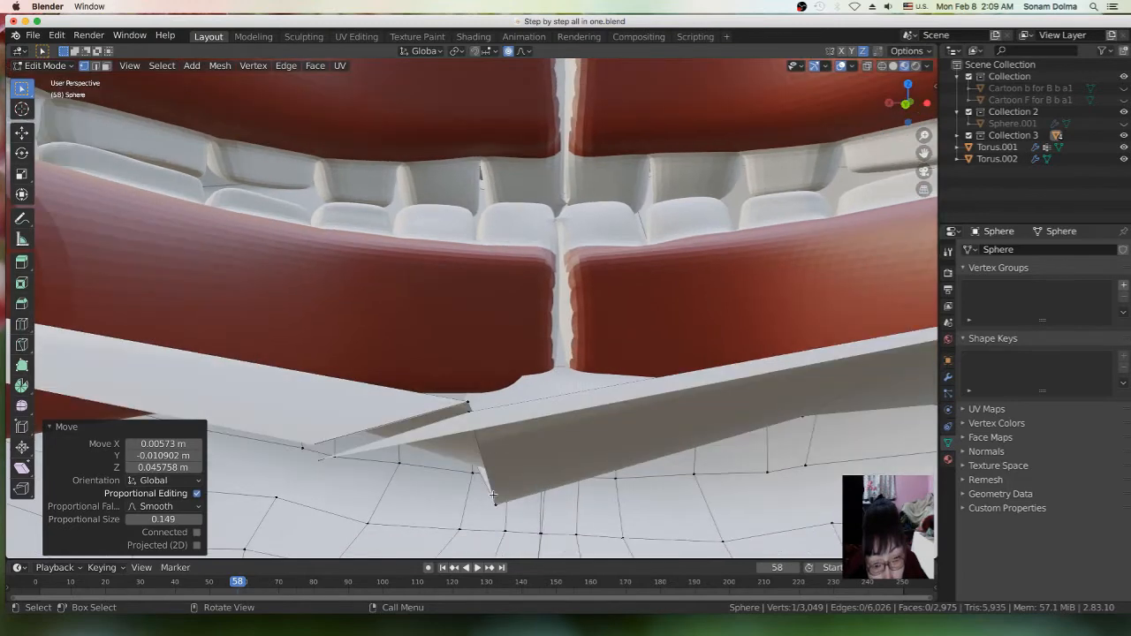
drag(492, 503, 508, 460)
drag(468, 395, 470, 387)
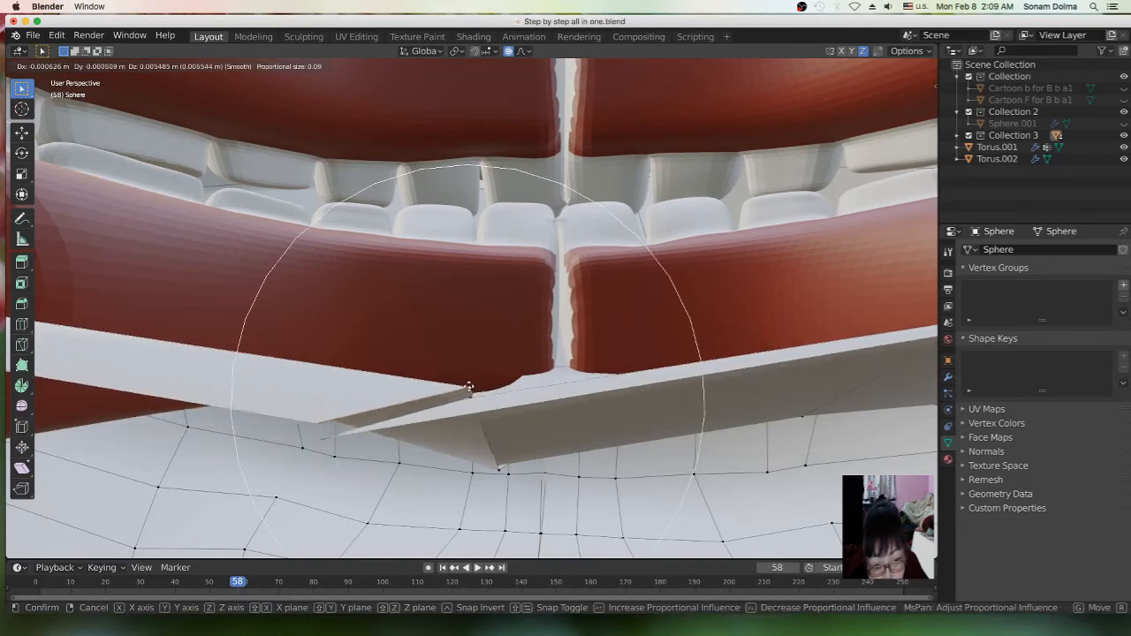
right_click(469, 394)
Raise the two neighbouring vertices at the lower end of the cavity's centre seam, the first by about 0.034 m in Z
middle_drag(422, 470, 509, 440)
drag(480, 476, 488, 455)
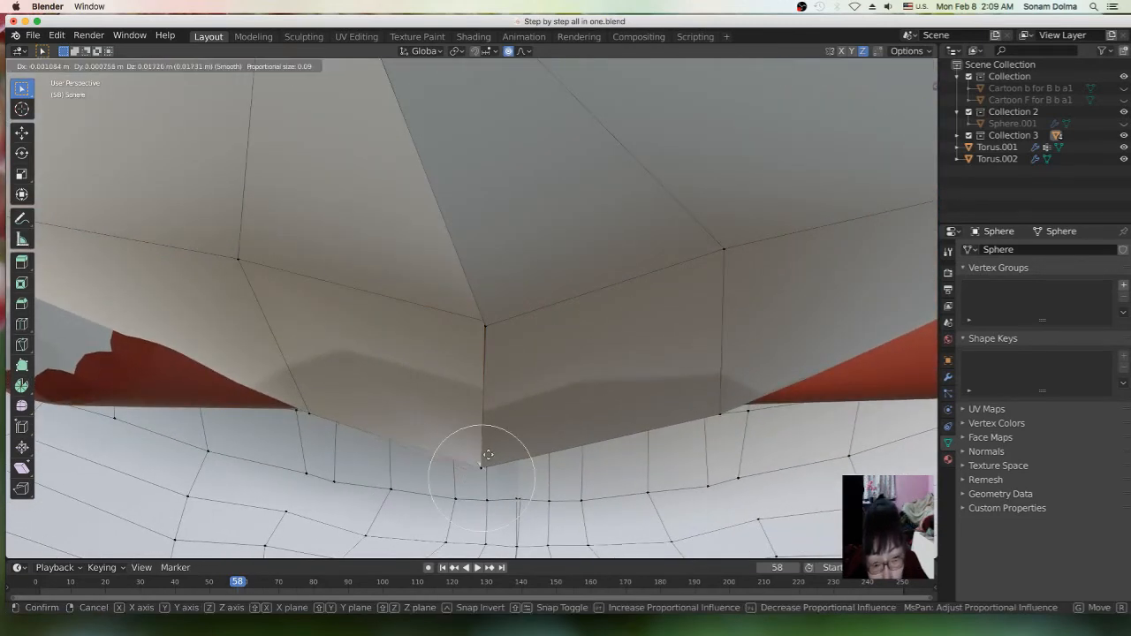
click(490, 446)
click(484, 461)
key(g)
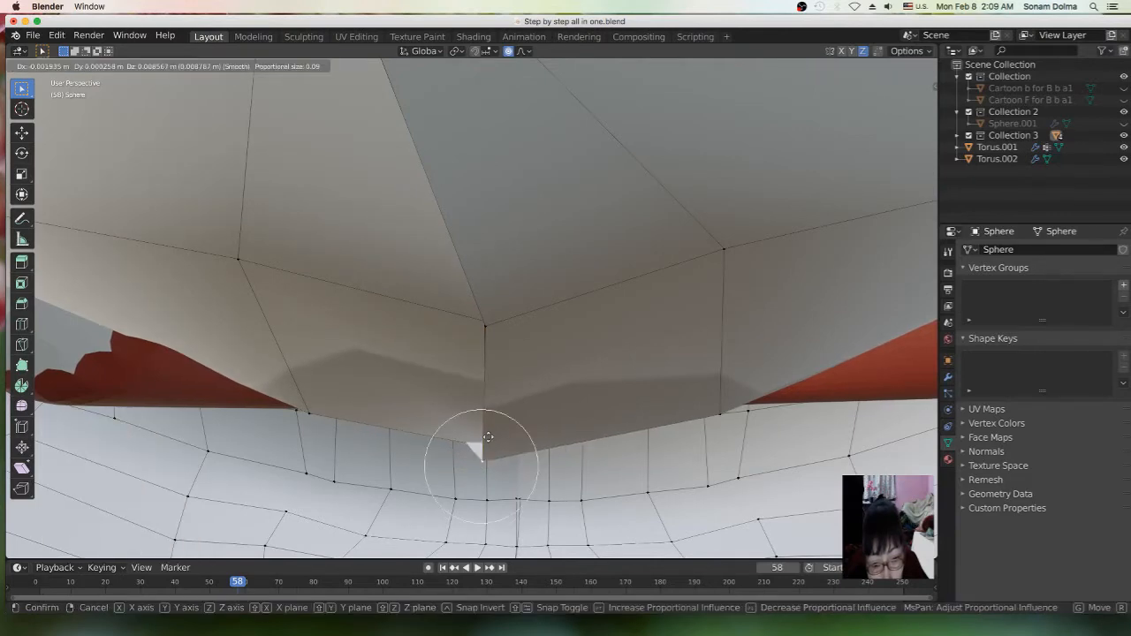
click(490, 429)
Lower the cavity-floor vertex beside the centre seam by about 0.047 m in Z, and lower the seam vertex next to it
middle_drag(492, 430, 549, 379)
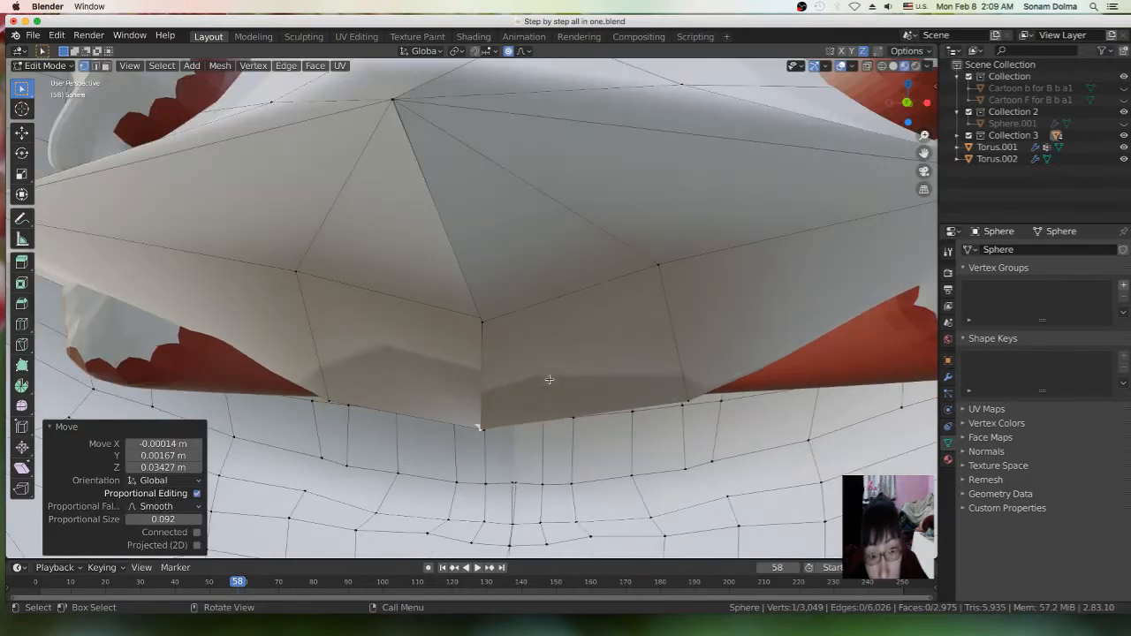
click(655, 277)
key(g)
click(656, 329)
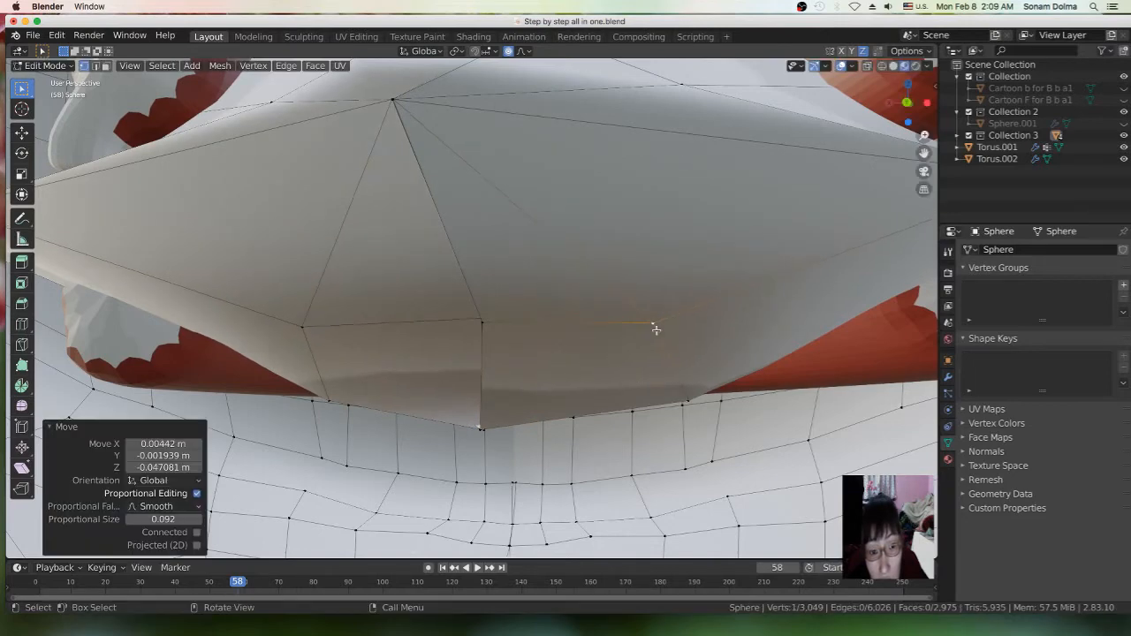
click(500, 322)
key(g)
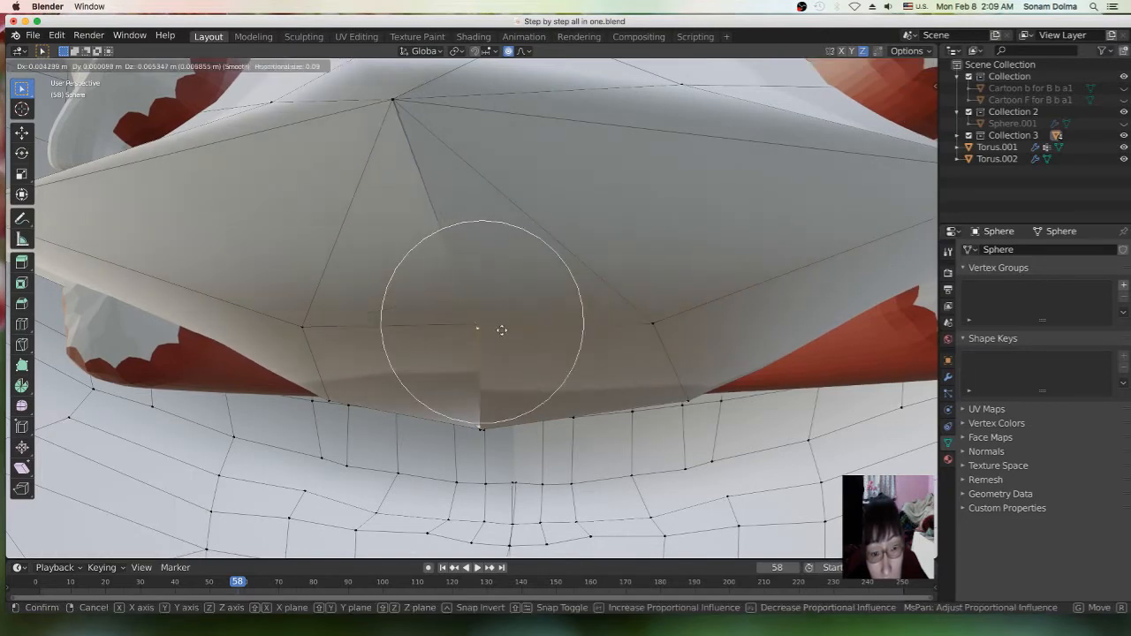
click(503, 353)
Pull the cavity's outer corner vertex inward toward the gums by about 0.021 m along X
middle_drag(624, 326, 653, 297)
click(905, 248)
key(g)
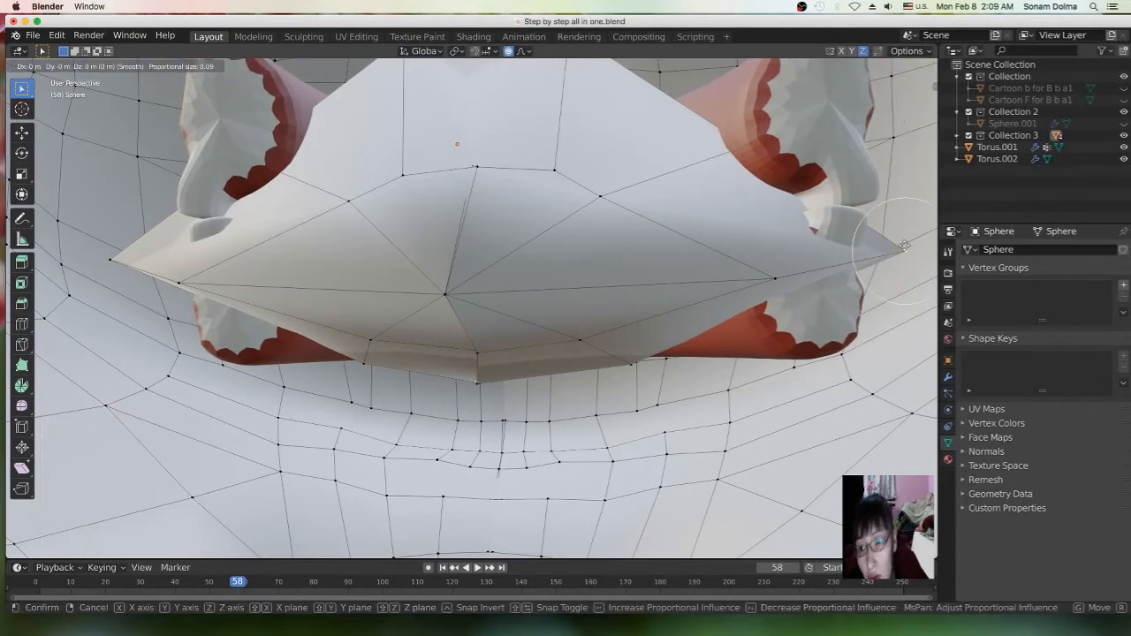
click(892, 247)
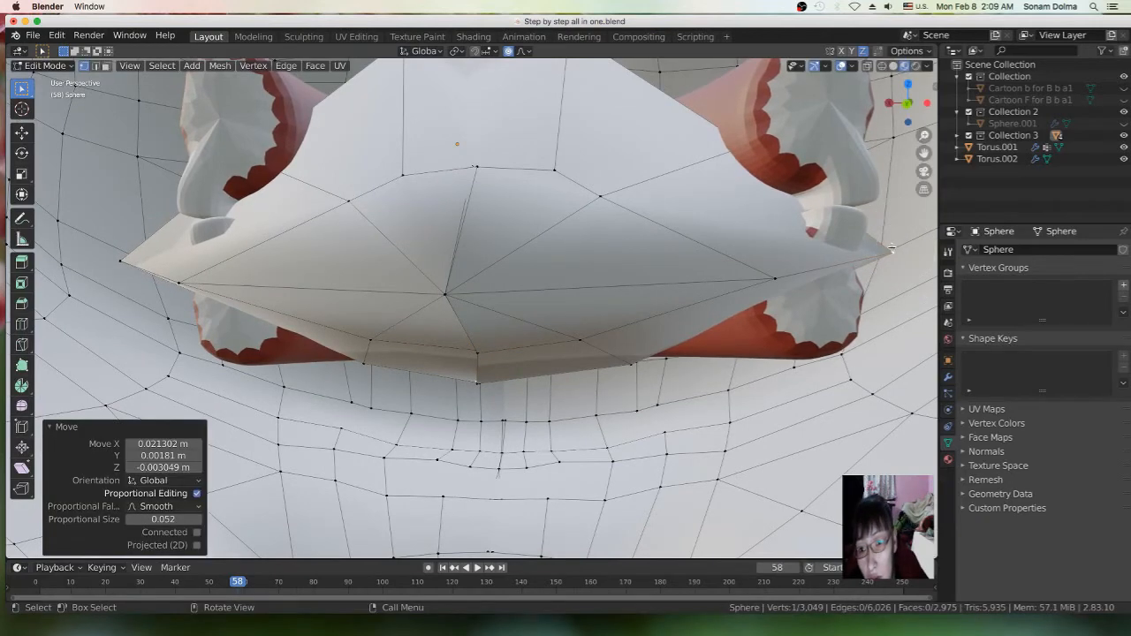
Move the cavity vertex beside the upper gums by about 0.08 m in X, -0.035 m in Y and 0.081 m in Z
scroll(771, 236, down, 1)
scroll(633, 239, up, 5)
scroll(579, 213, down, 2)
mouse_move(467, 201)
middle_down()
mouse_move(496, 208)
mouse_move(476, 207)
middle_up()
key(g)
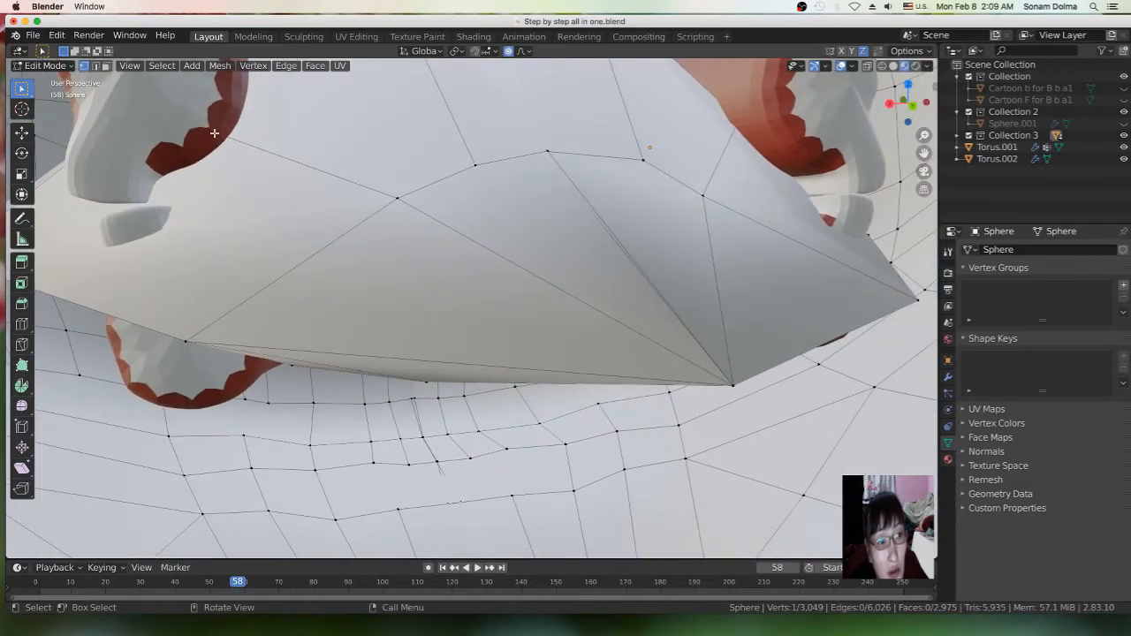
click(152, 74)
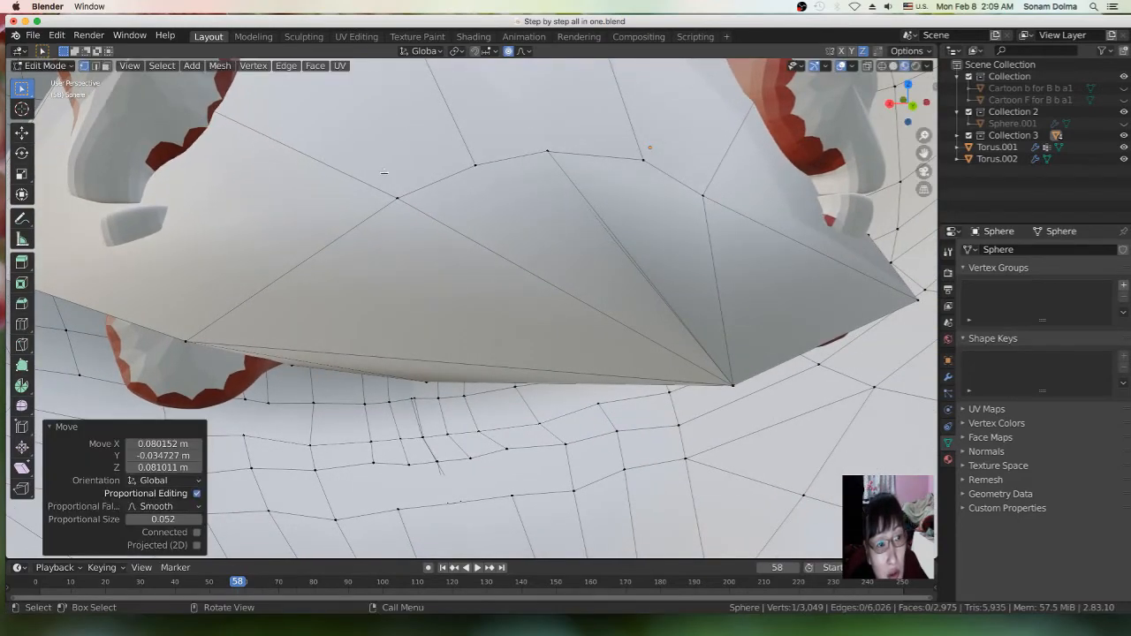
Move another vertex of the upper cavity wall by about 0.035 m in X and 0.058 m in Z
scroll(565, 234, down, 3)
mouse_move(568, 237)
middle_down()
mouse_move(543, 232)
mouse_move(578, 243)
middle_up()
key(g)
click(459, 161)
scroll(578, 243, up, 2)
middle_drag(502, 246, 456, 260)
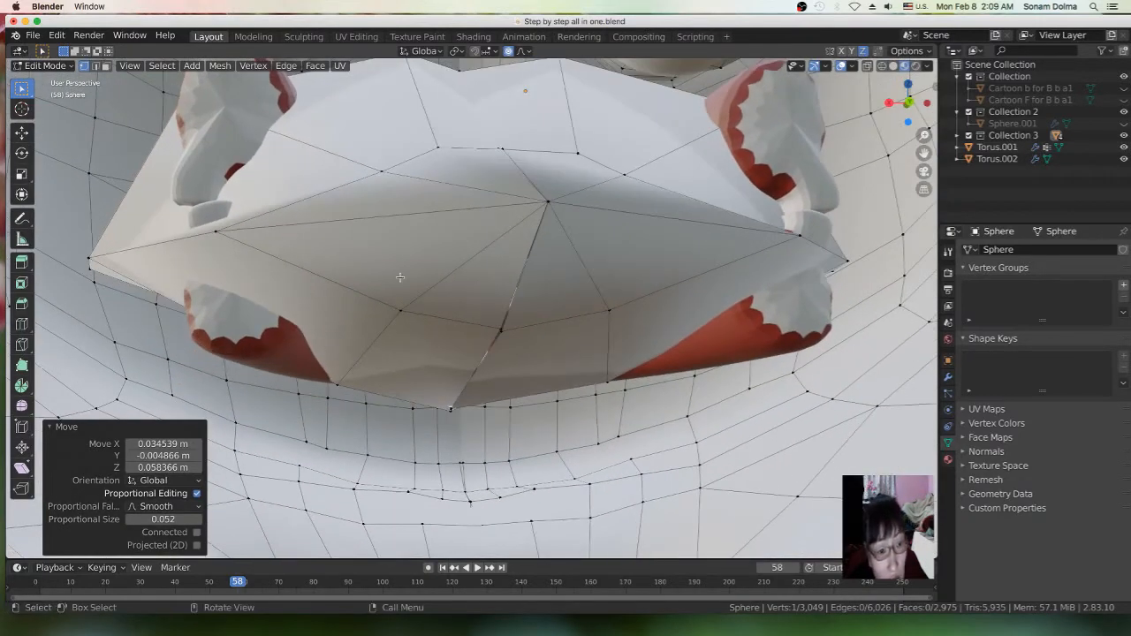
Move the centre-seam vertex on the cavity roof by about -0.013 m in X, 0.049 m in Y and 0.017 m in Z
click(271, 323)
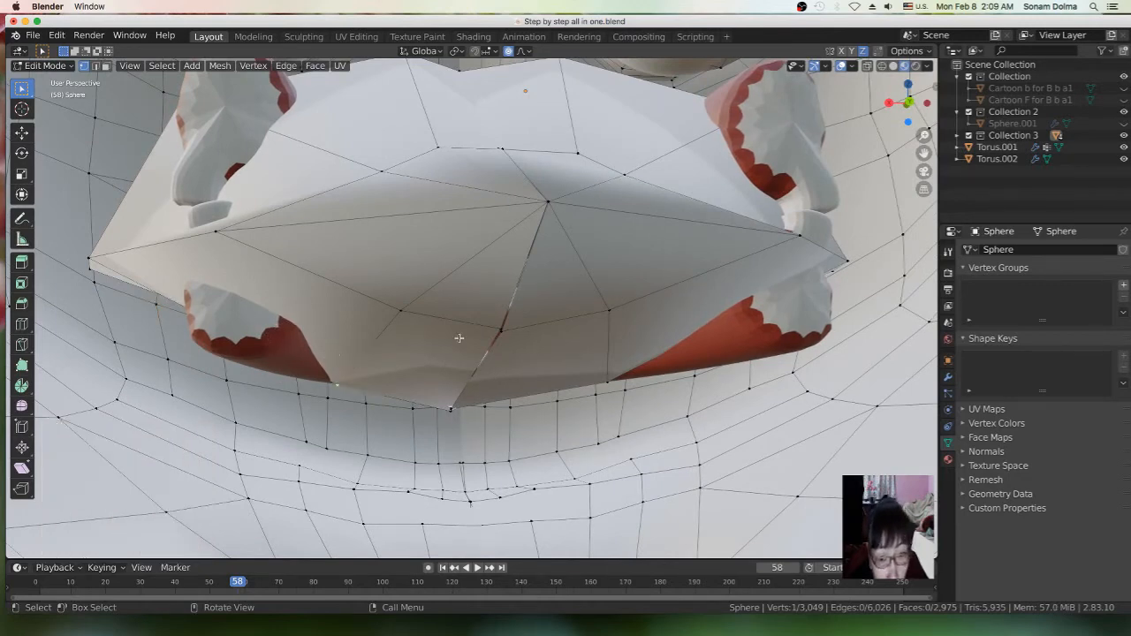
middle_drag(699, 335, 528, 311)
scroll(528, 312, up, 5)
scroll(528, 314, up, 3)
middle_drag(582, 275, 745, 437)
scroll(650, 402, down, 6)
scroll(611, 390, up, 3)
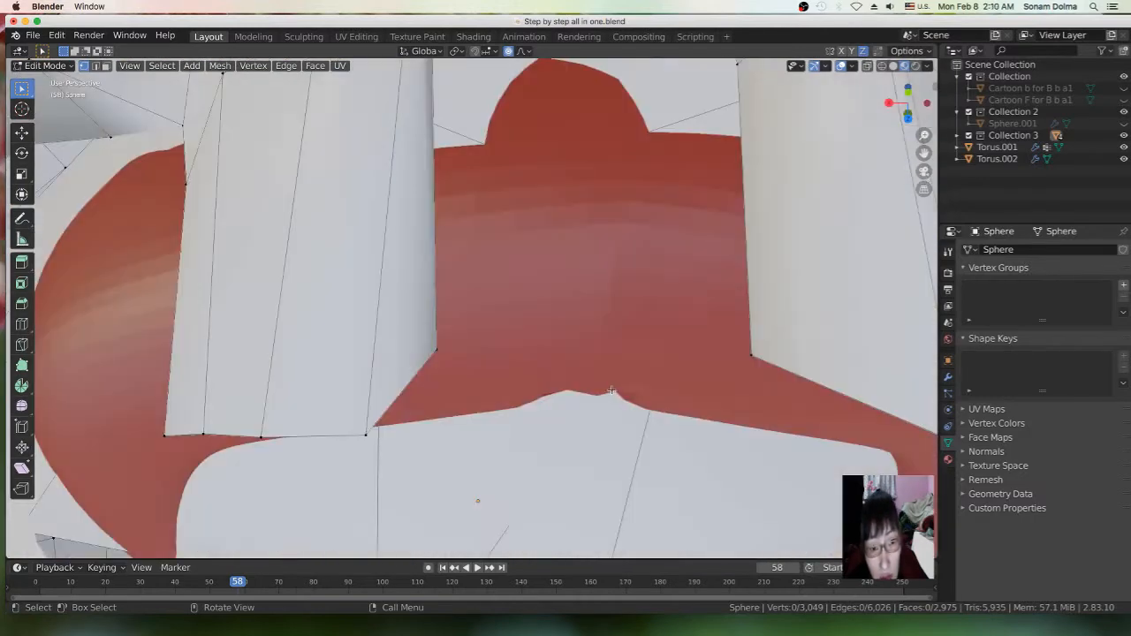
middle_drag(591, 416, 598, 362)
key(g)
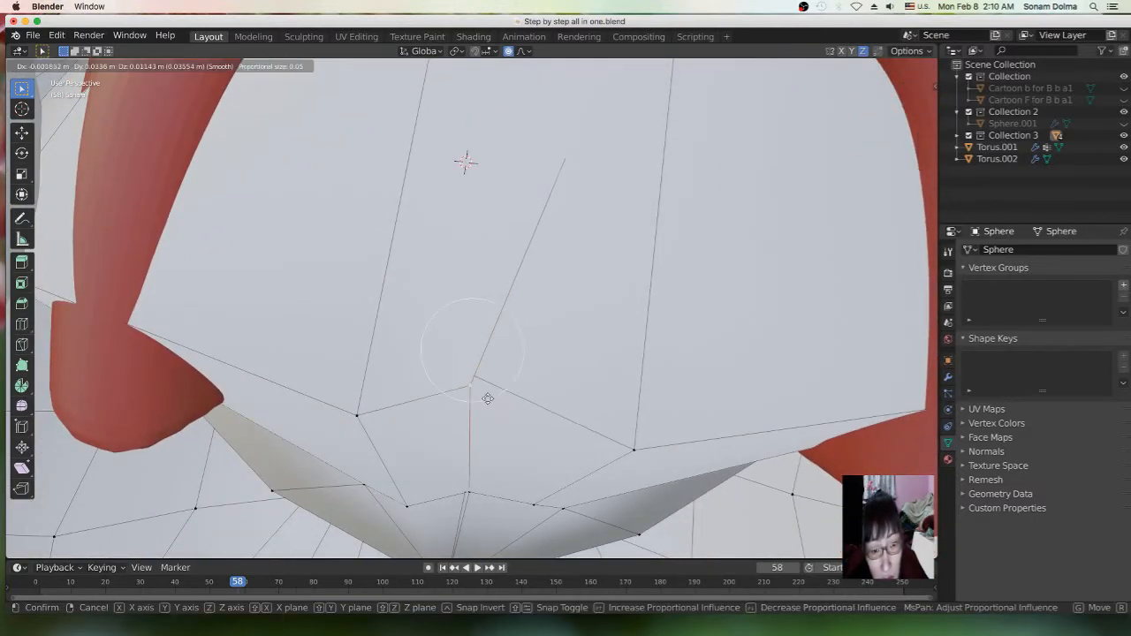
click(497, 406)
Move the rear roof vertex near the cavity's back point by about -0.041 m in X, 0.065 m in Y and 0.024 m in Z
scroll(497, 406, down, 4)
scroll(490, 411, up, 5)
scroll(487, 414, down, 2)
scroll(542, 433, down, 2)
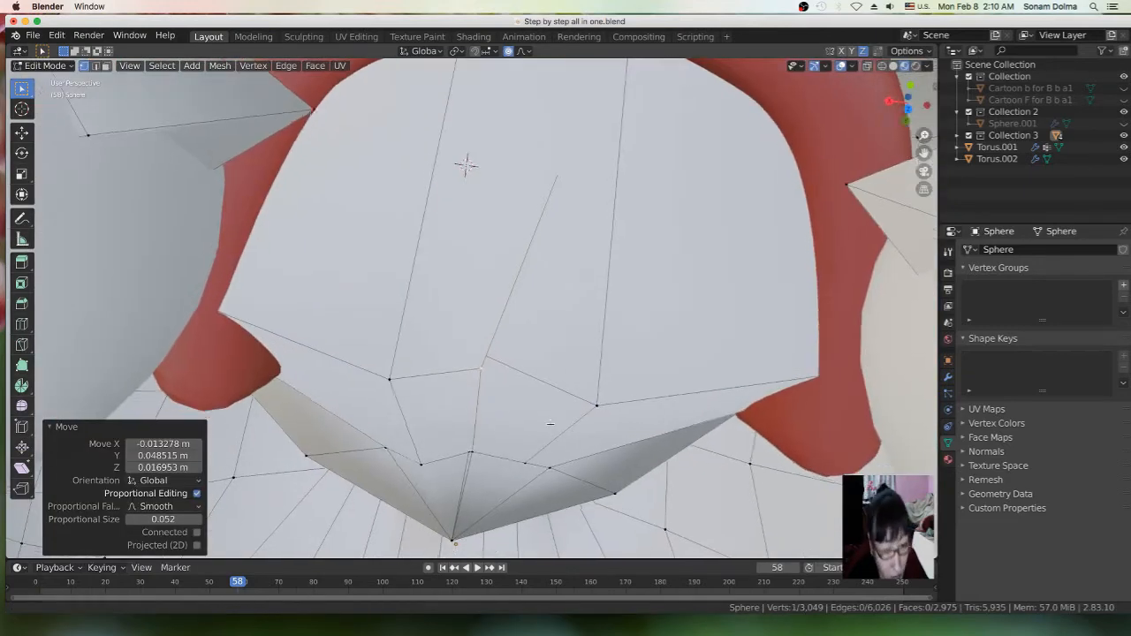
middle_drag(542, 433, 576, 308)
click(579, 346)
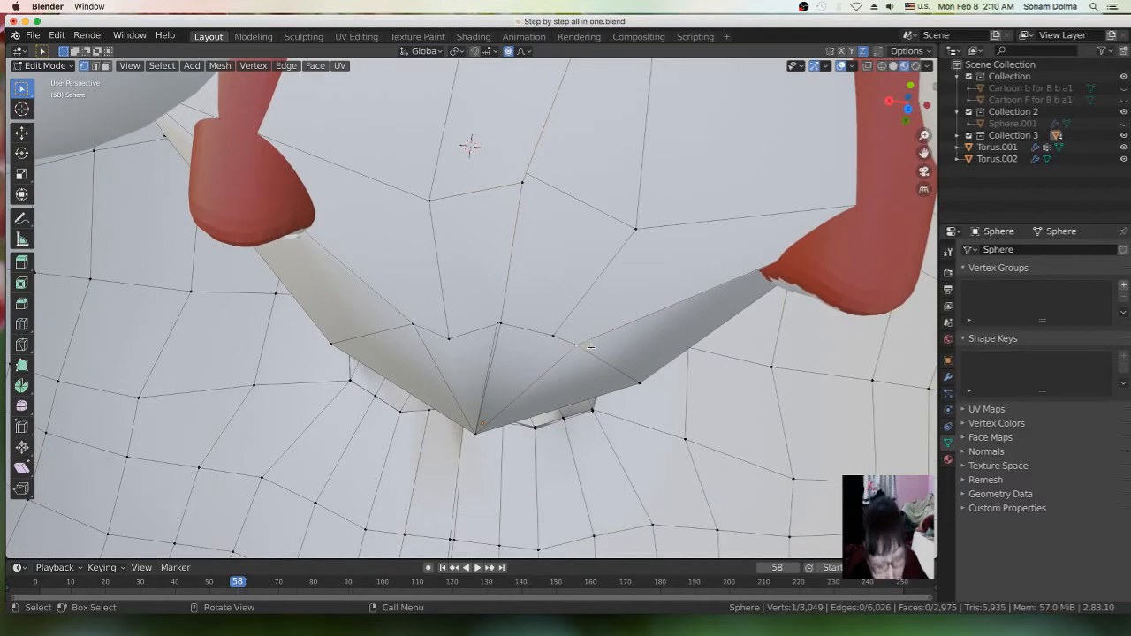
key(g)
click(607, 382)
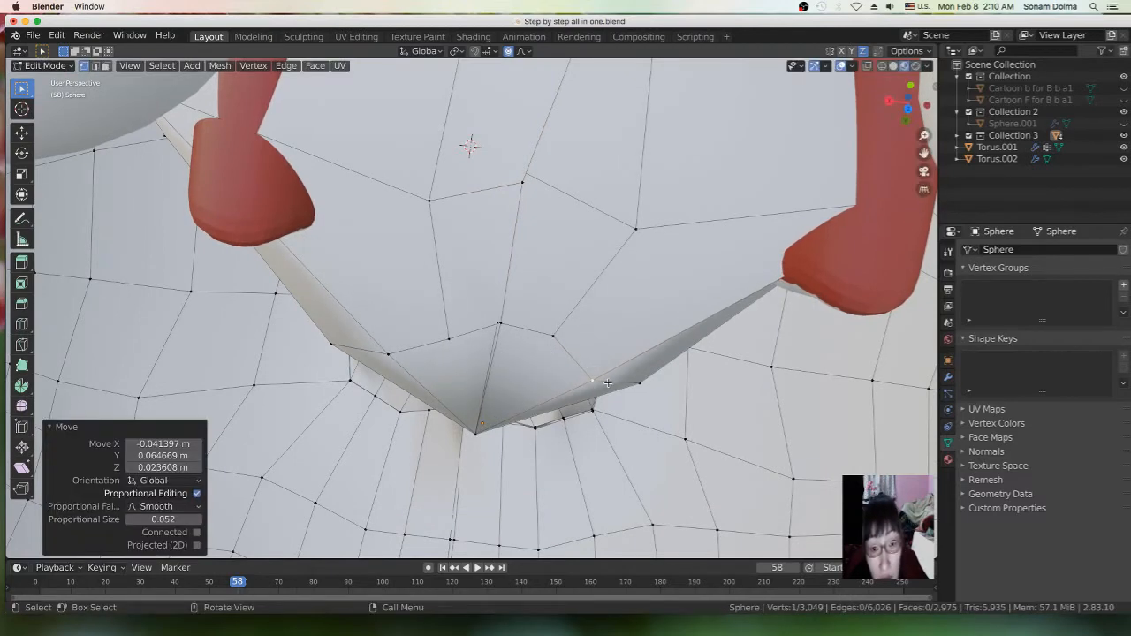
Move the roof vertex beside the centre seam forward by about -0.06 m along Y
click(664, 172)
key(g)
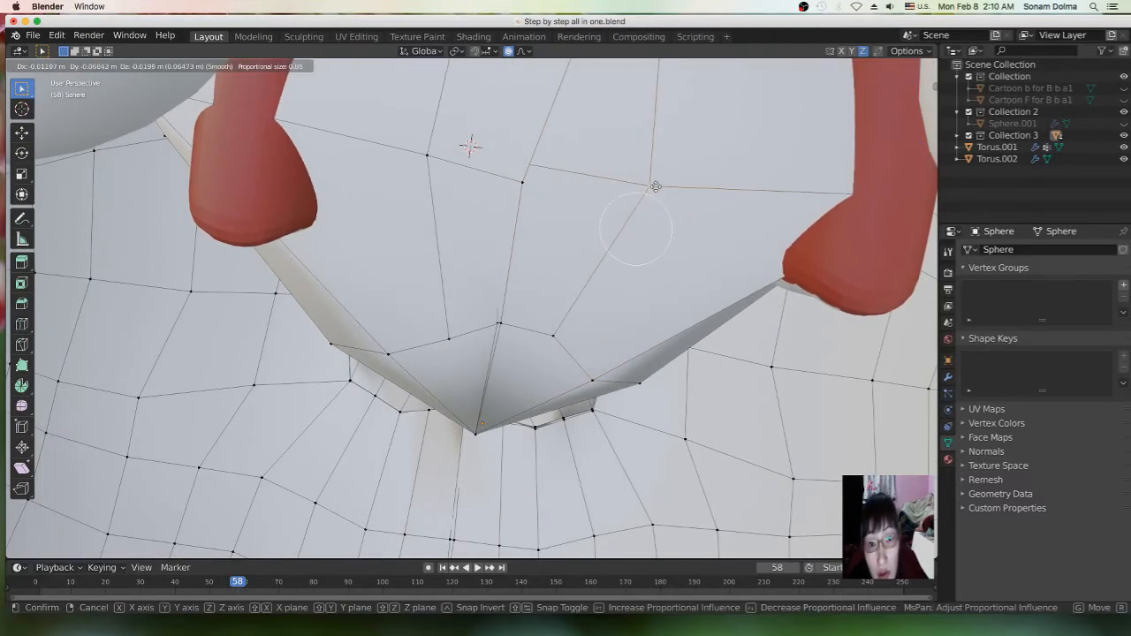
click(660, 189)
Lower the roof's upper seam vertex by about 0.025 m in Z, and make a second move of about 0.037 m upward
scroll(631, 265, down, 3)
middle_drag(626, 270, 514, 127)
scroll(606, 295, down, 3)
middle_drag(675, 331, 545, 173)
scroll(550, 290, up, 5)
scroll(547, 290, down, 5)
click(501, 76)
key(g)
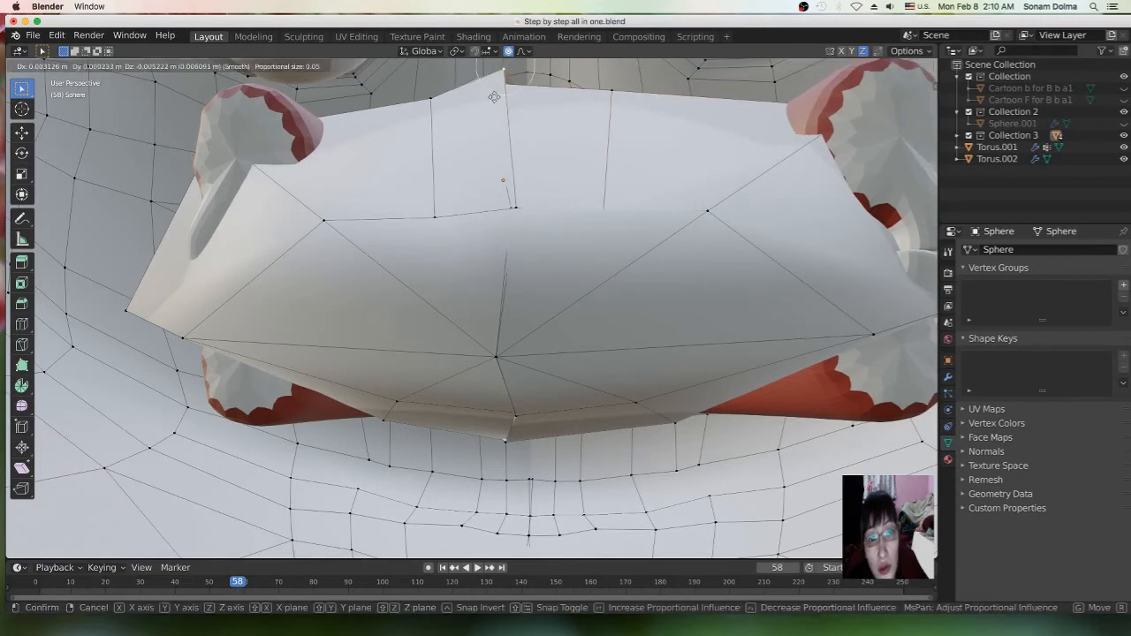
click(497, 95)
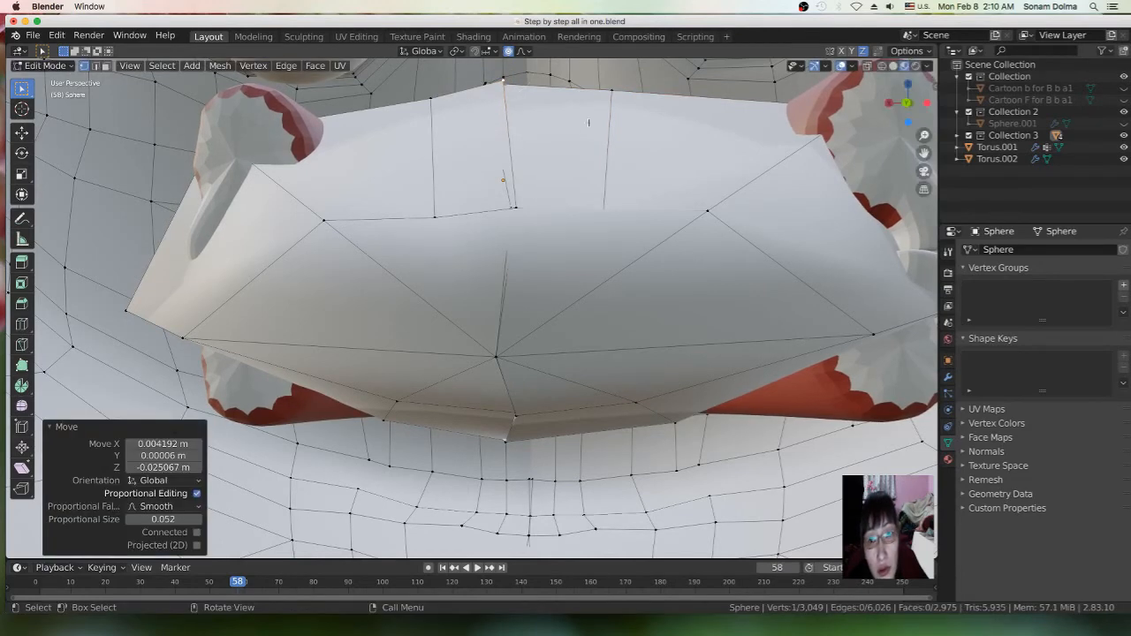
key(g)
click(619, 81)
Add a single centred loop cut across the cavity roof on one side of the centre seam
middle_drag(619, 82, 687, 269)
scroll(721, 348, up, 1)
scroll(721, 348, down, 1)
middle_drag(672, 333, 568, 328)
scroll(570, 323, down, 1)
scroll(543, 324, up, 2)
middle_drag(371, 316, 608, 414)
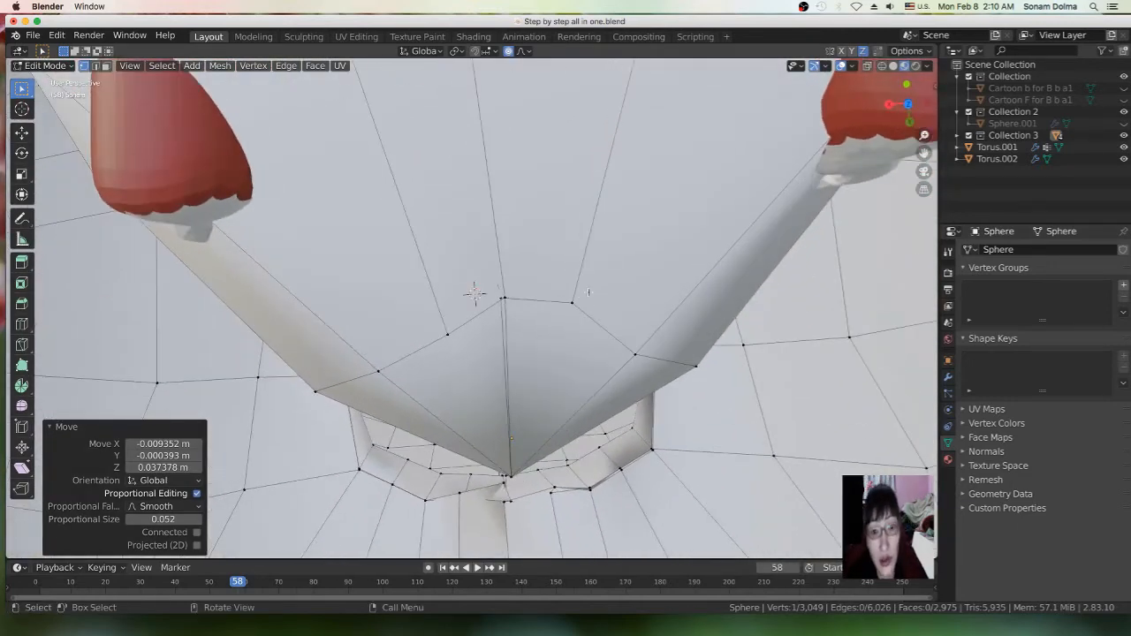
click(577, 294)
key(ctrl+r)
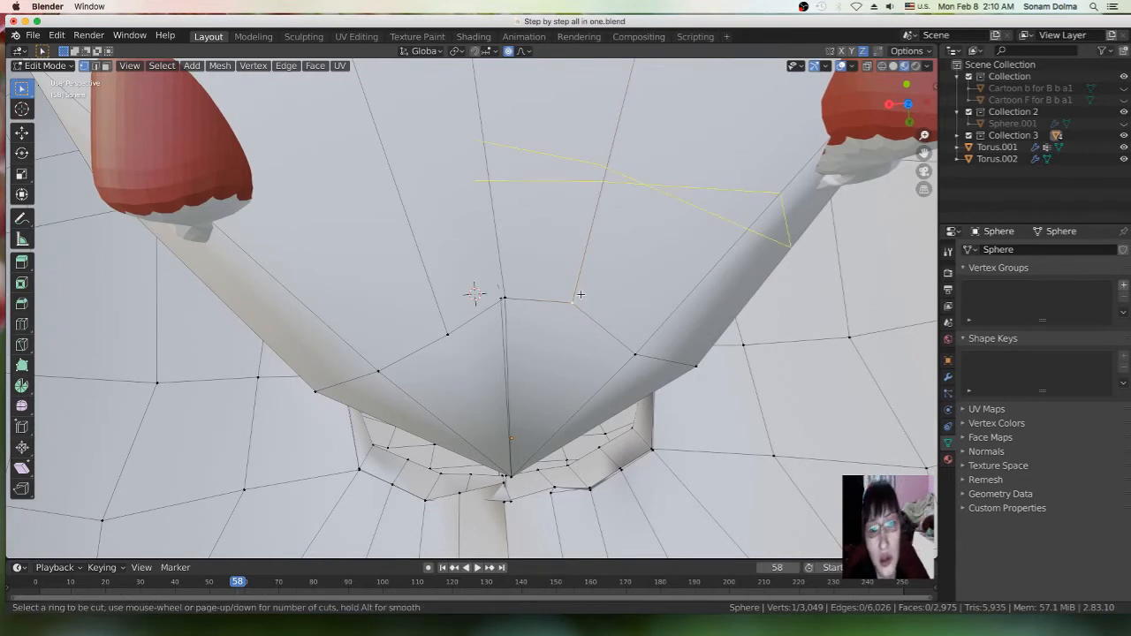
click(581, 286)
right_click(582, 287)
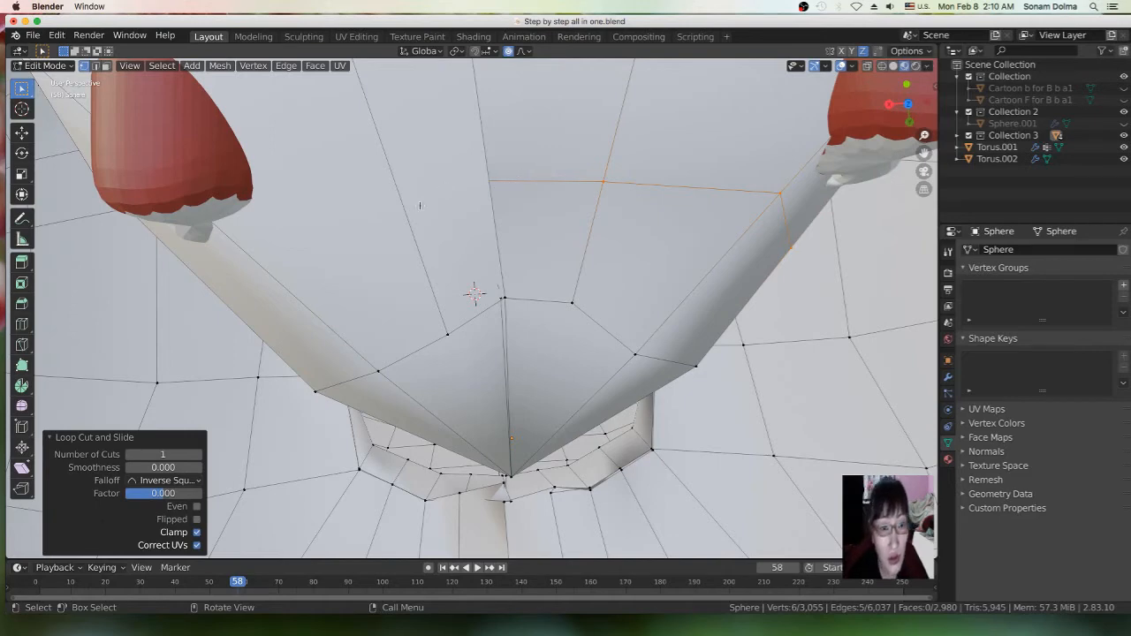
Add a matching centred loop cut across the cavity roof on the opposite side of the centre seam
click(391, 254)
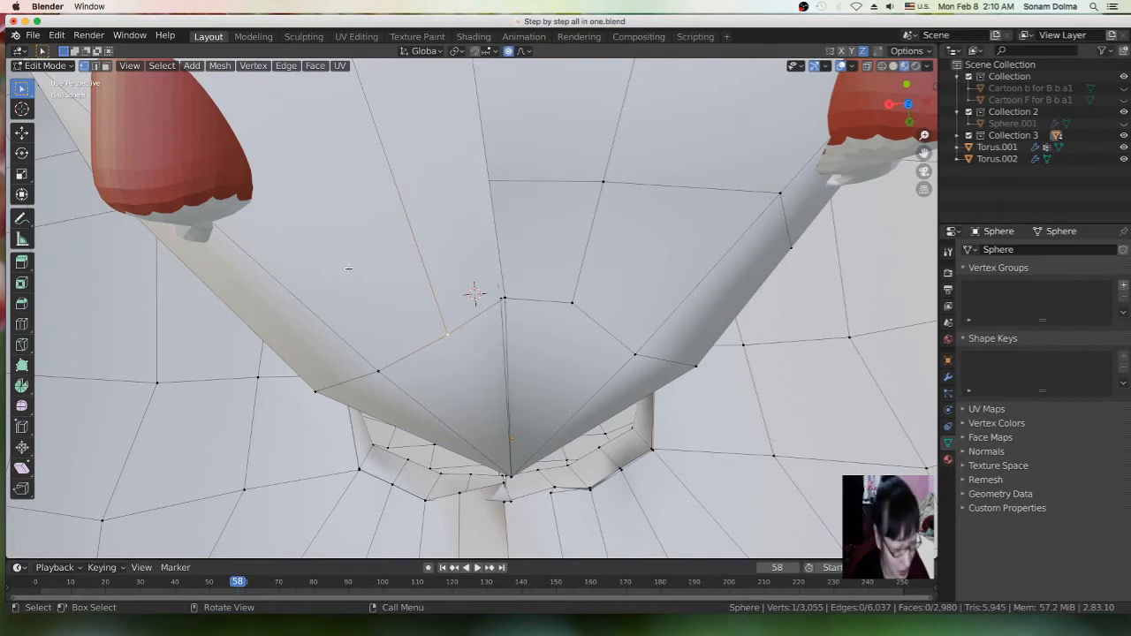
key(ctrl+r)
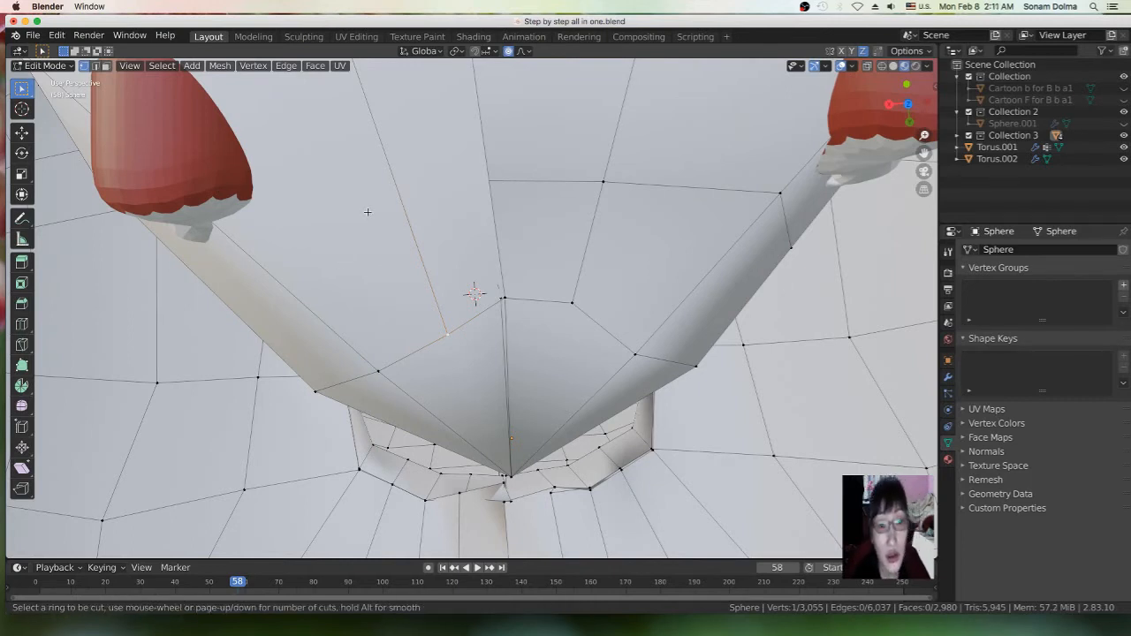
click(396, 207)
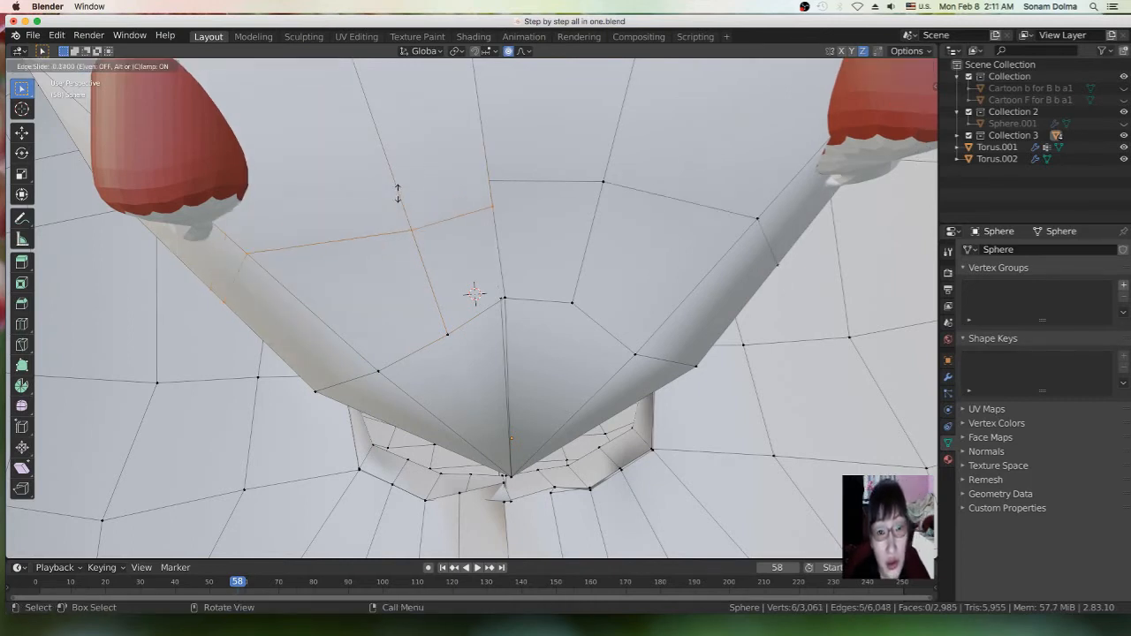
right_click(397, 192)
Move the second loop's seam vertex about -0.011 m along Y to meet the end of the first loop
click(495, 203)
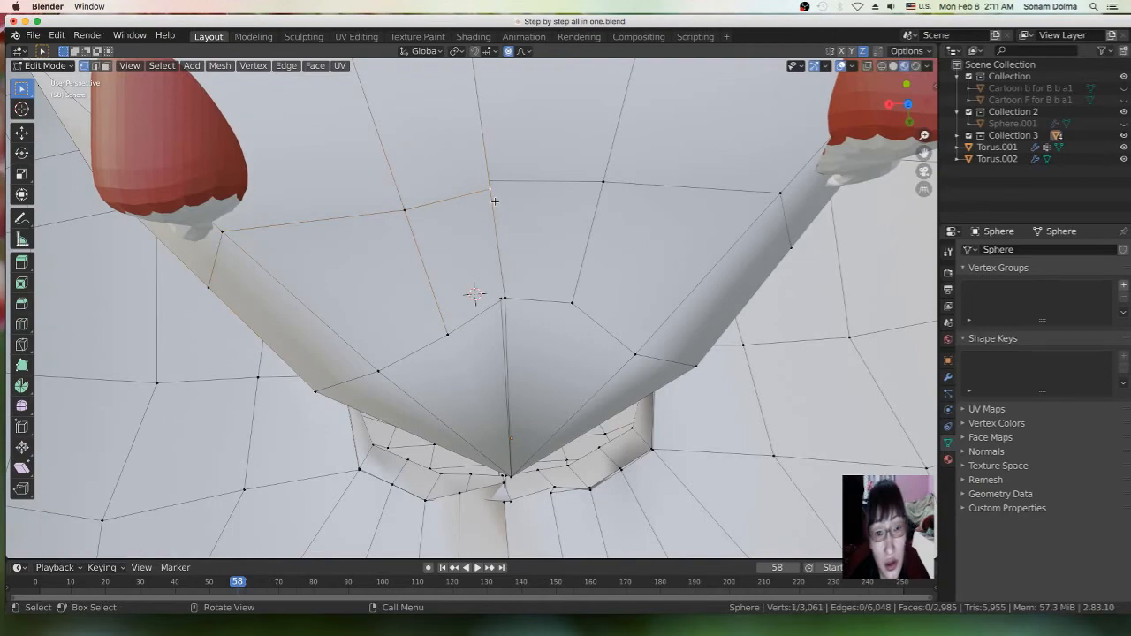
key(g)
click(492, 193)
Inside the mouth, move the cavity-floor seam vertex back toward its counterpart on the other side of the seam
middle_drag(493, 192, 467, 231)
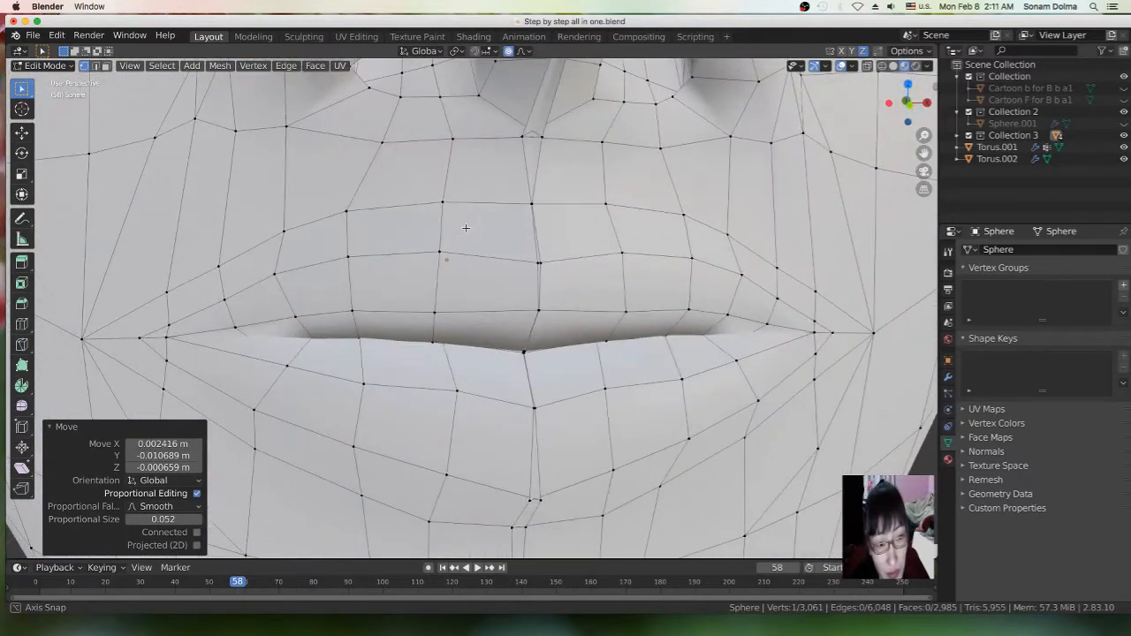
scroll(492, 328, up, 3)
scroll(491, 328, down, 1)
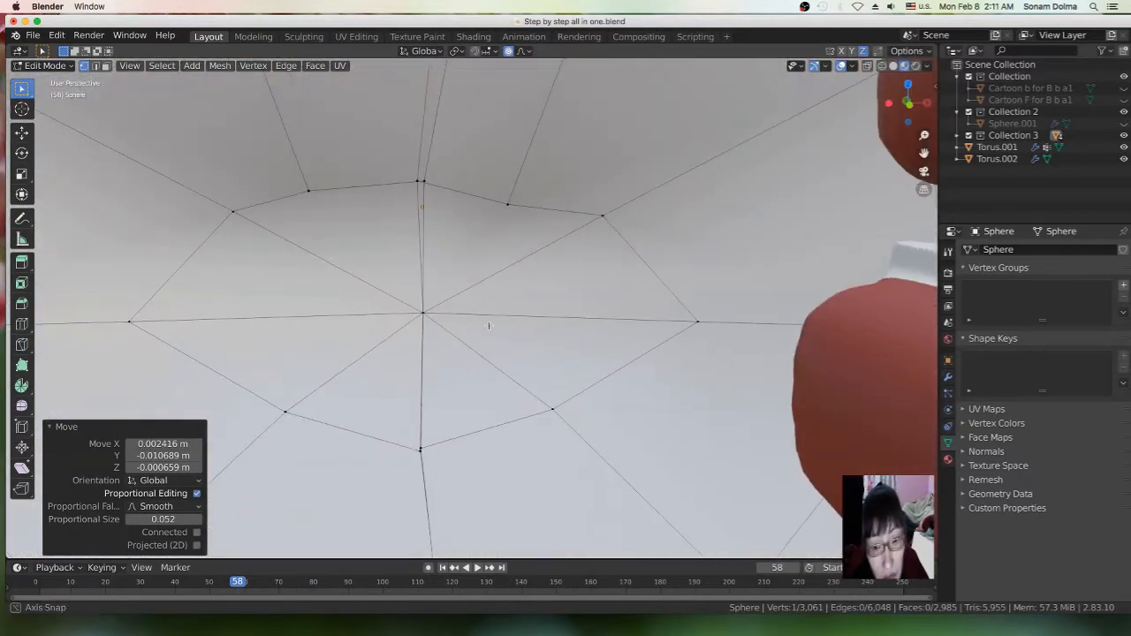
scroll(486, 352, down, 5)
scroll(485, 354, up, 5)
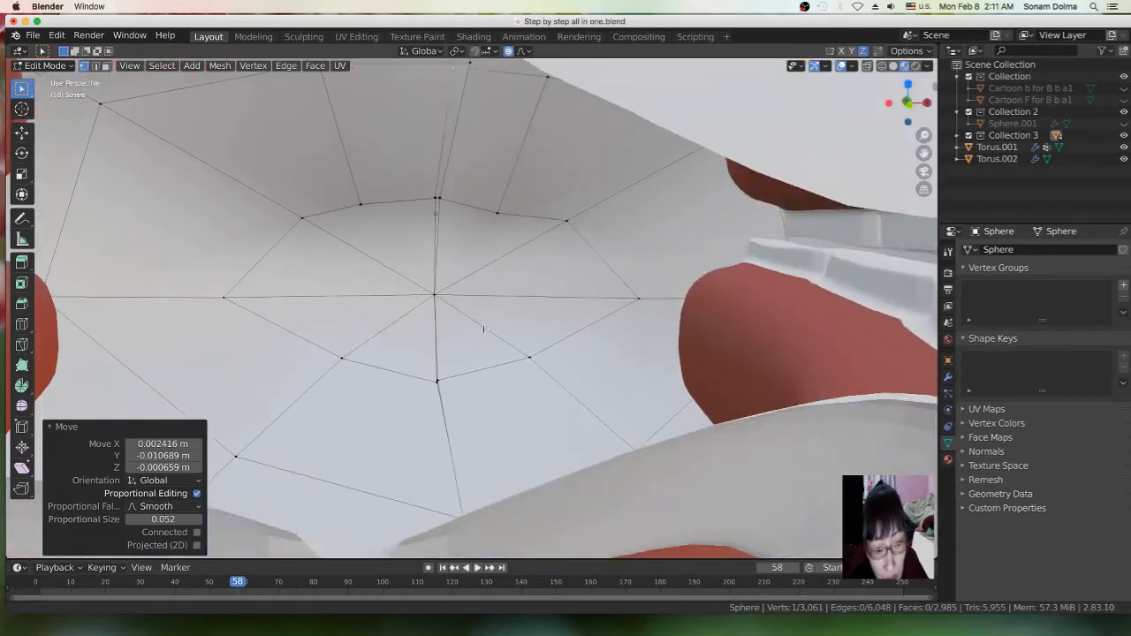
scroll(590, 426, down, 1)
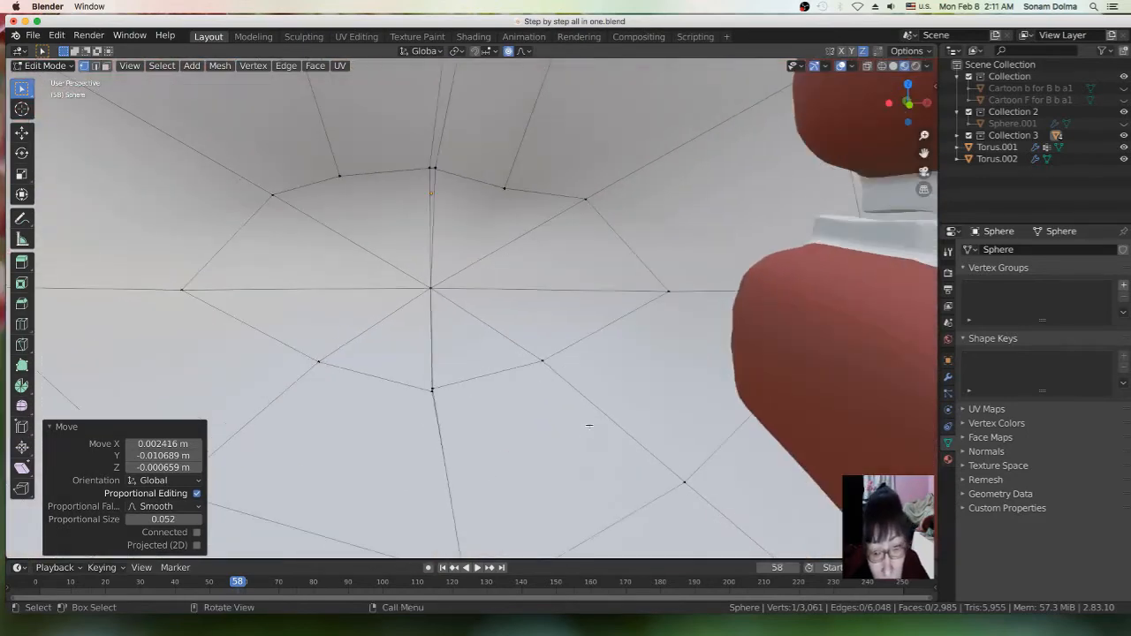
scroll(526, 470, down, 2)
middle_drag(496, 449, 512, 484)
click(503, 539)
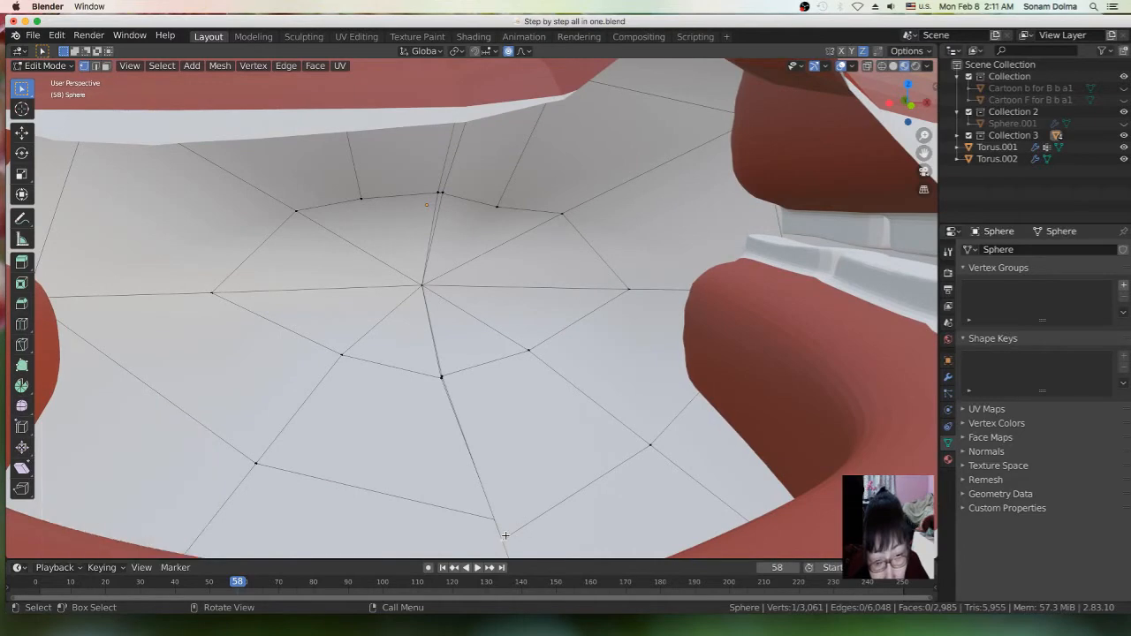
key(g)
click(500, 508)
Reposition the centre-seam vertex so the mesh halves line up along the cavity
middle_drag(499, 508, 591, 369)
key(g)
click(518, 183)
Add a centred loop cut across the mouth-cavity floor on one side of the centre seam
click(645, 307)
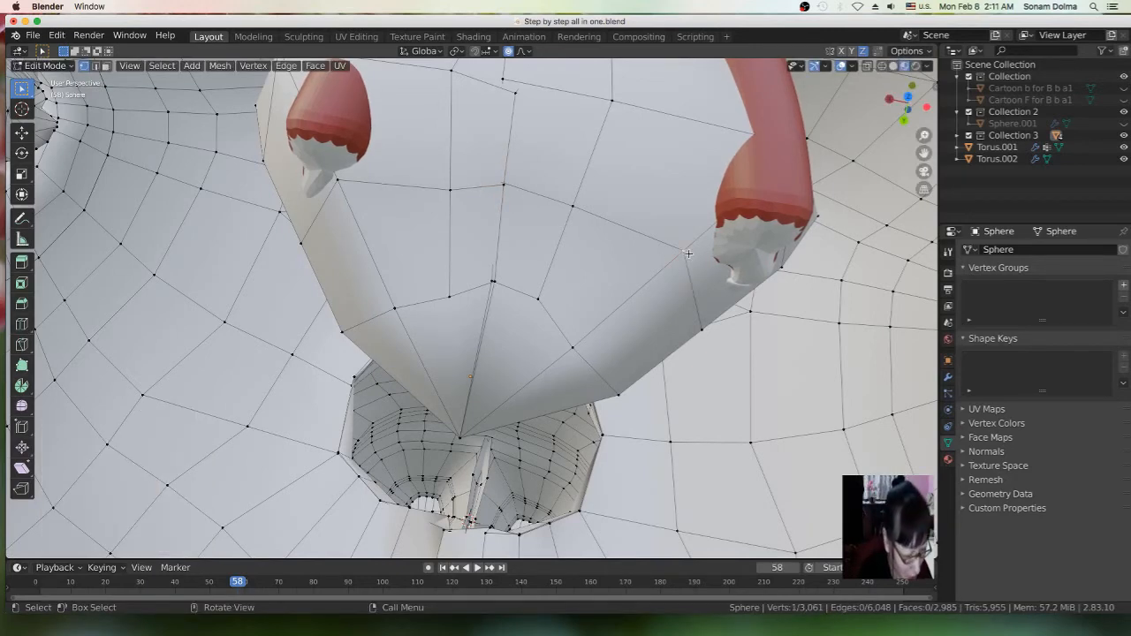
key(ctrl+r)
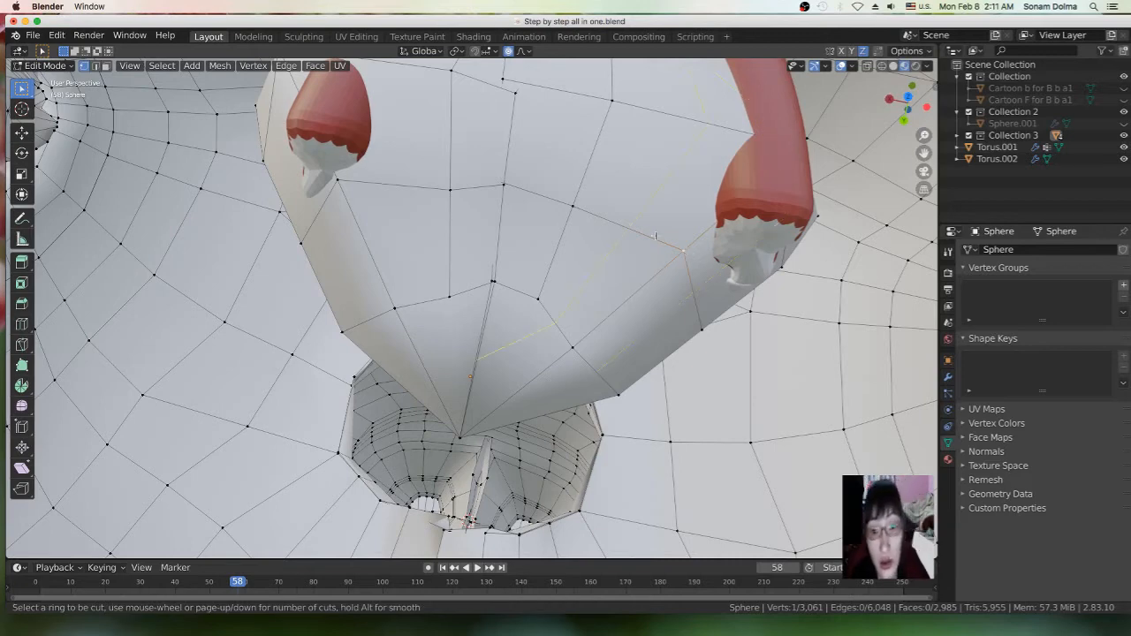
click(607, 279)
right_click(606, 279)
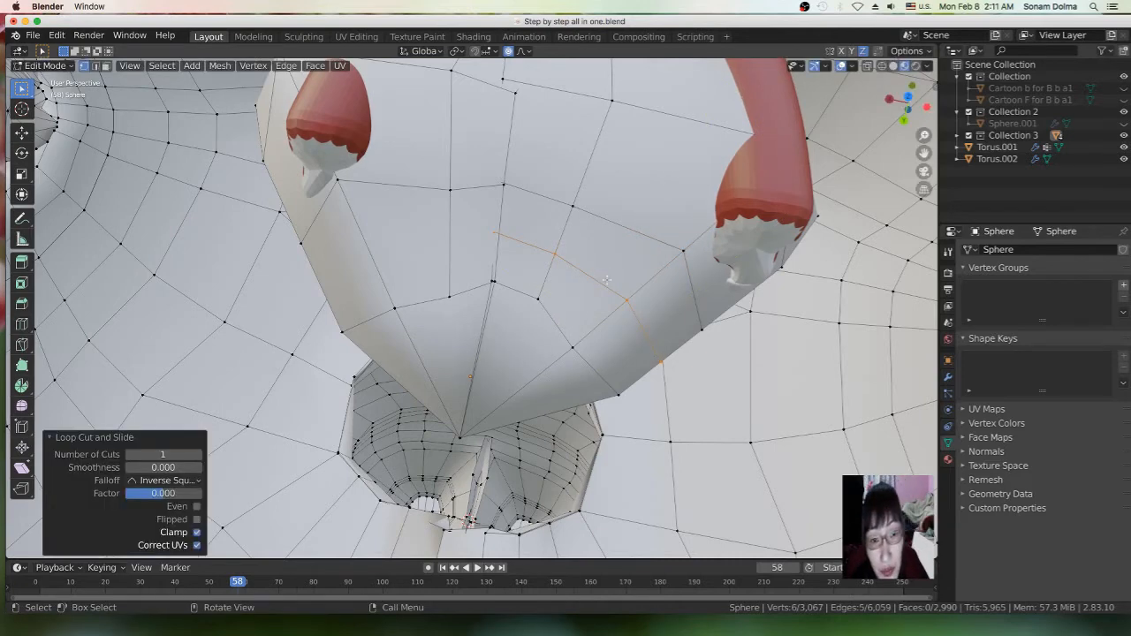
Add a matching loop cut on the other side of the seam, slid so its end lines up with the first loop
click(456, 286)
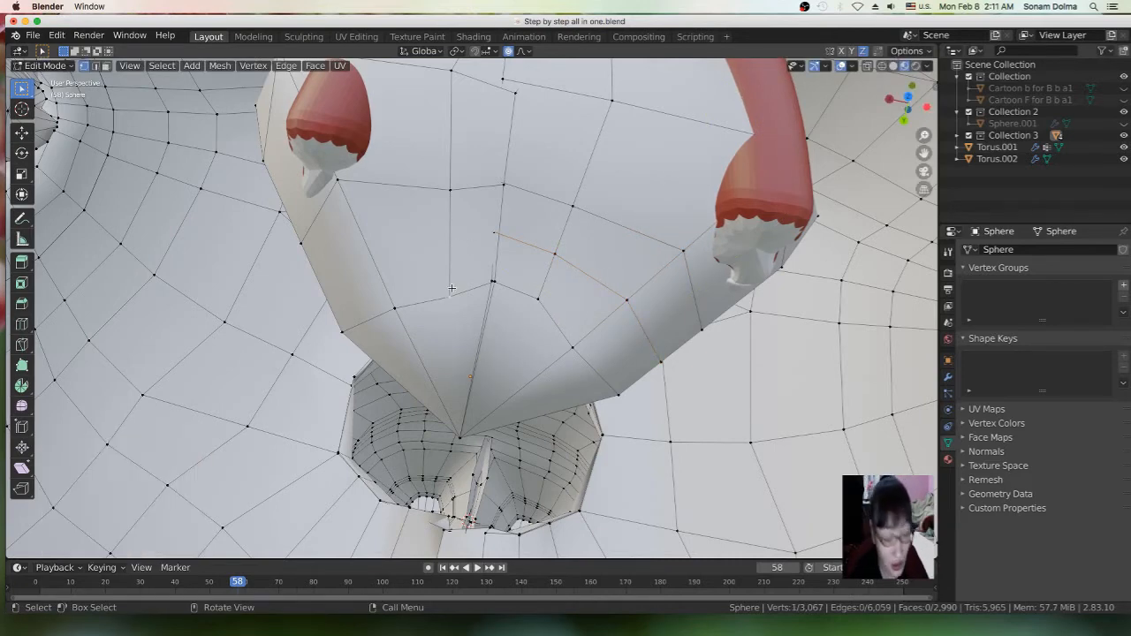
key(ctrl+r)
click(452, 288)
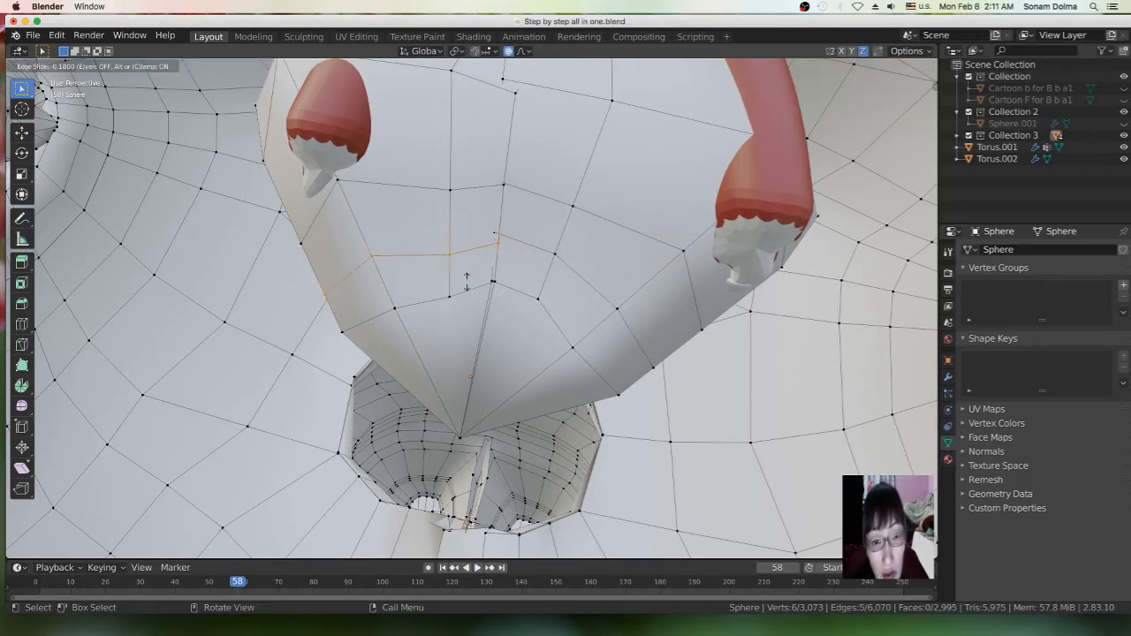
click(475, 286)
Switch to face selection and select the two neighbouring cavity-floor faces on either side of the centre seam
middle_drag(475, 286, 529, 240)
middle_drag(550, 321, 606, 343)
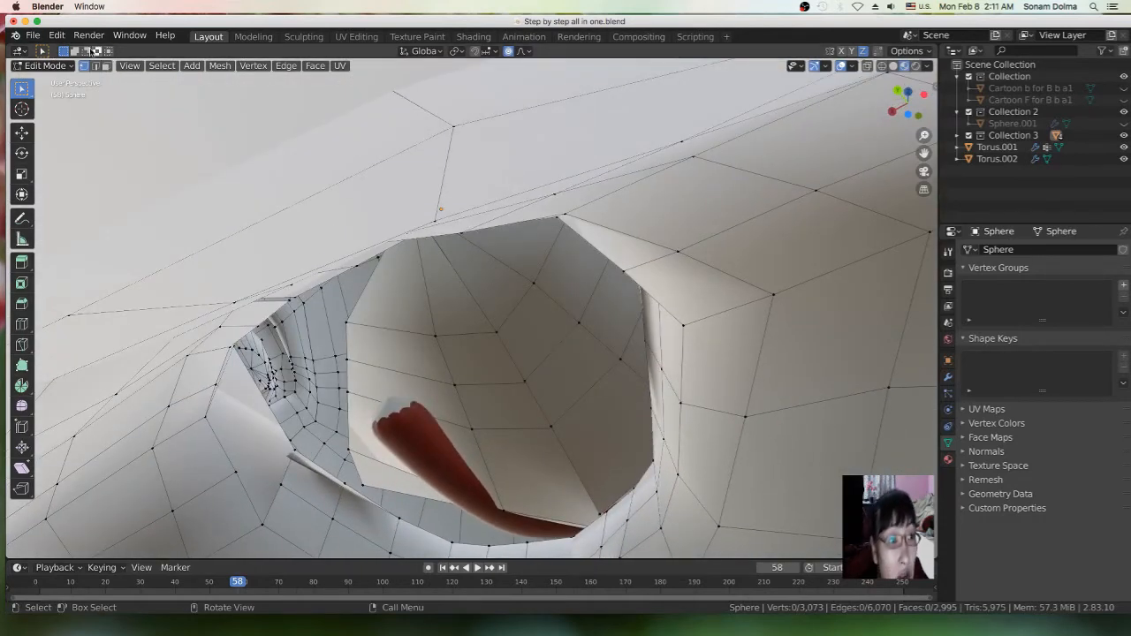
click(106, 66)
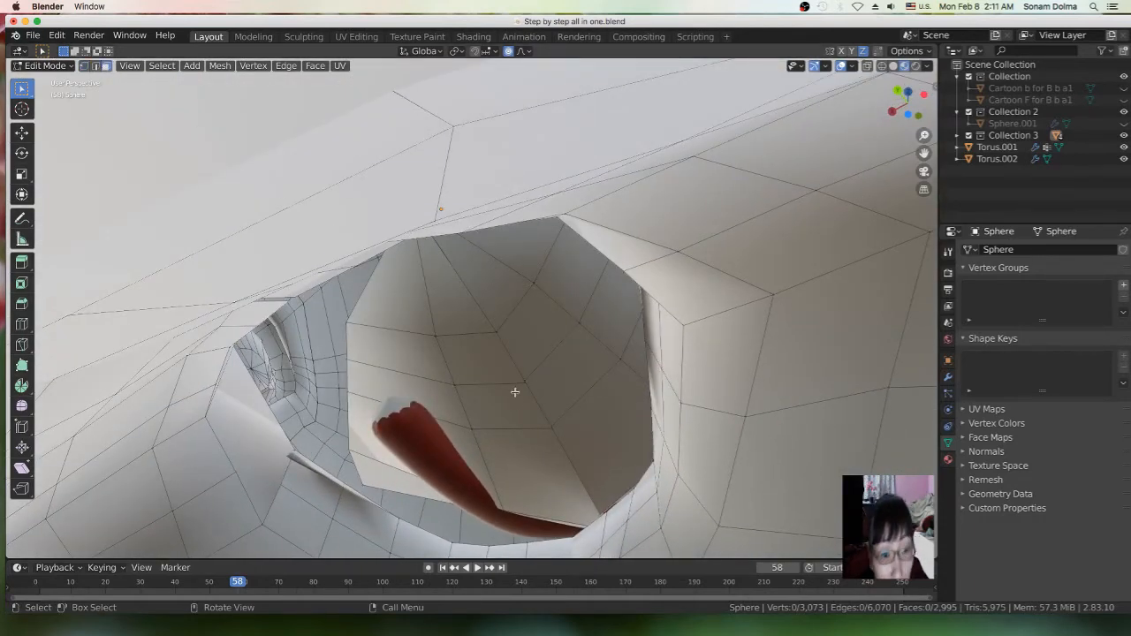
middle_drag(545, 404, 537, 303)
click(541, 302)
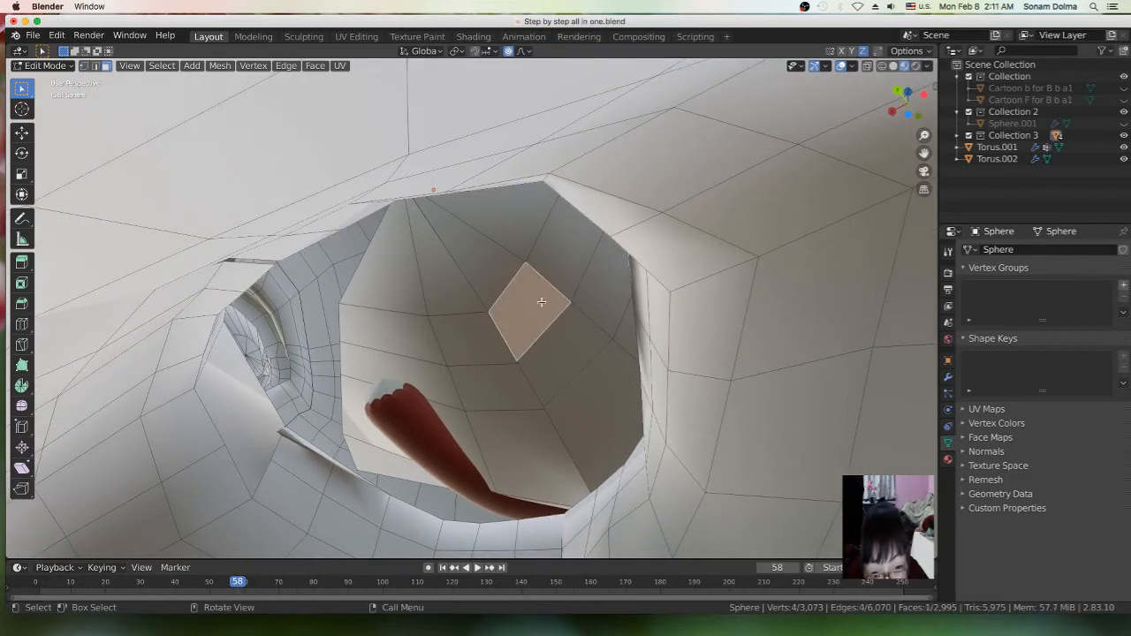
shift+click(478, 331)
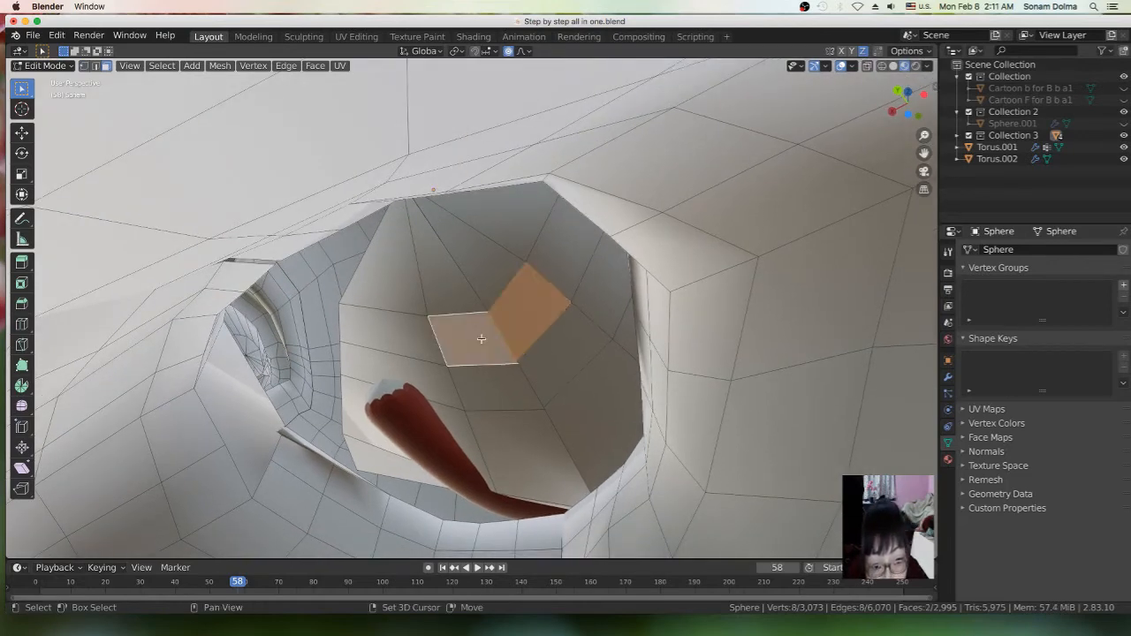
click(564, 352)
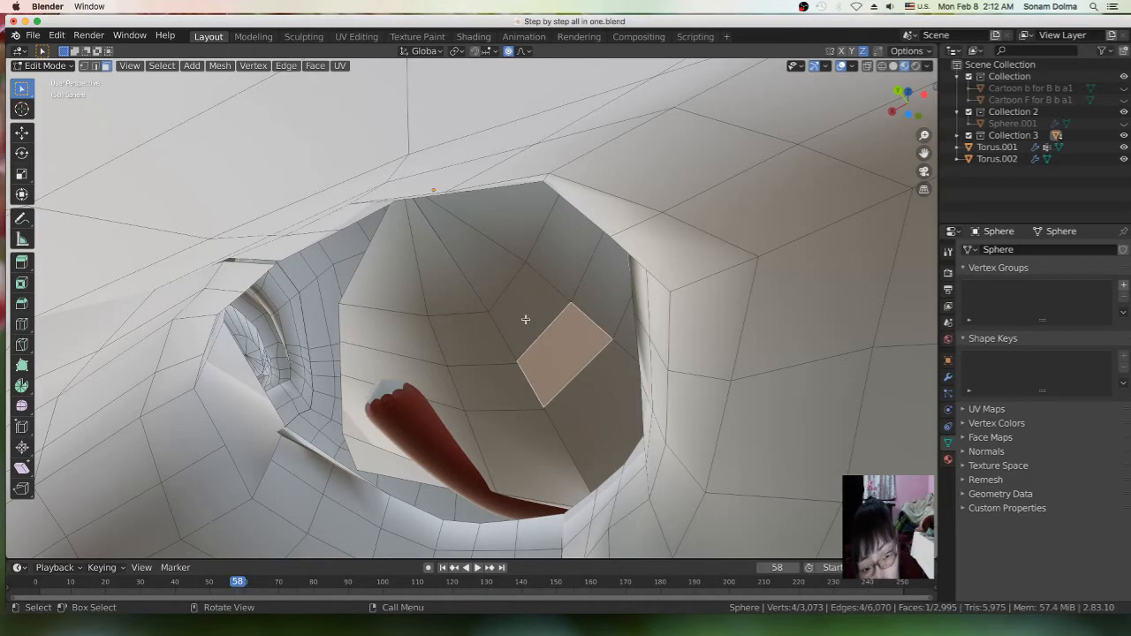
shift+click(511, 376)
In wireframe display, try extruding the two floor faces about 0.107 m upward into the mouth
middle_drag(511, 377, 477, 414)
scroll(478, 415, down, 3)
scroll(544, 393, down, 3)
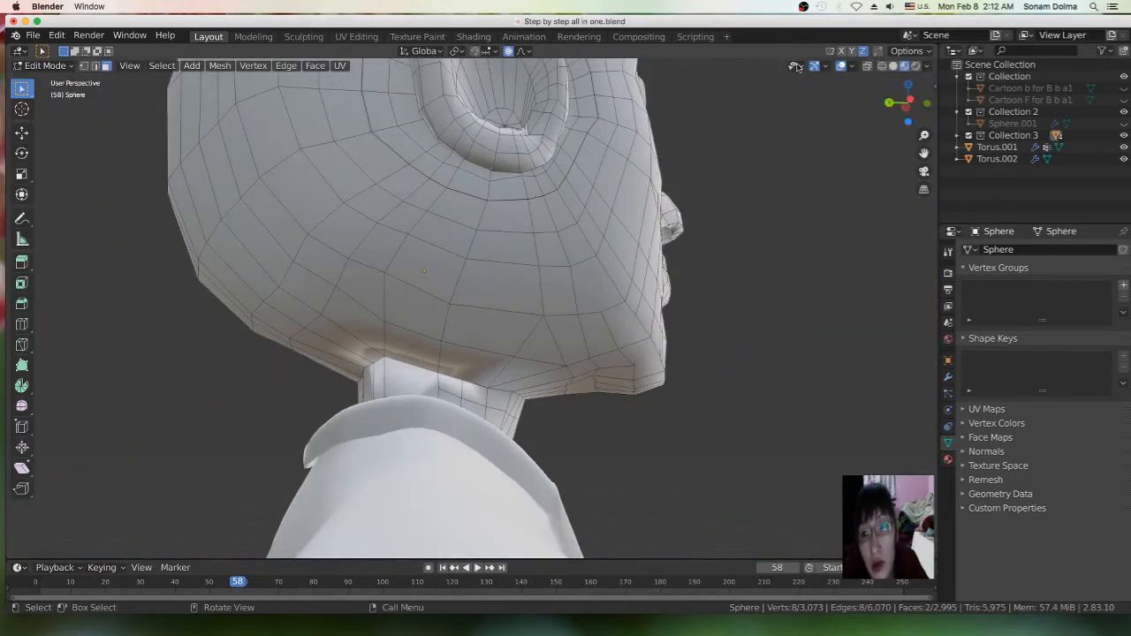
click(881, 66)
middle_drag(557, 424, 554, 450)
scroll(588, 379, up, 2)
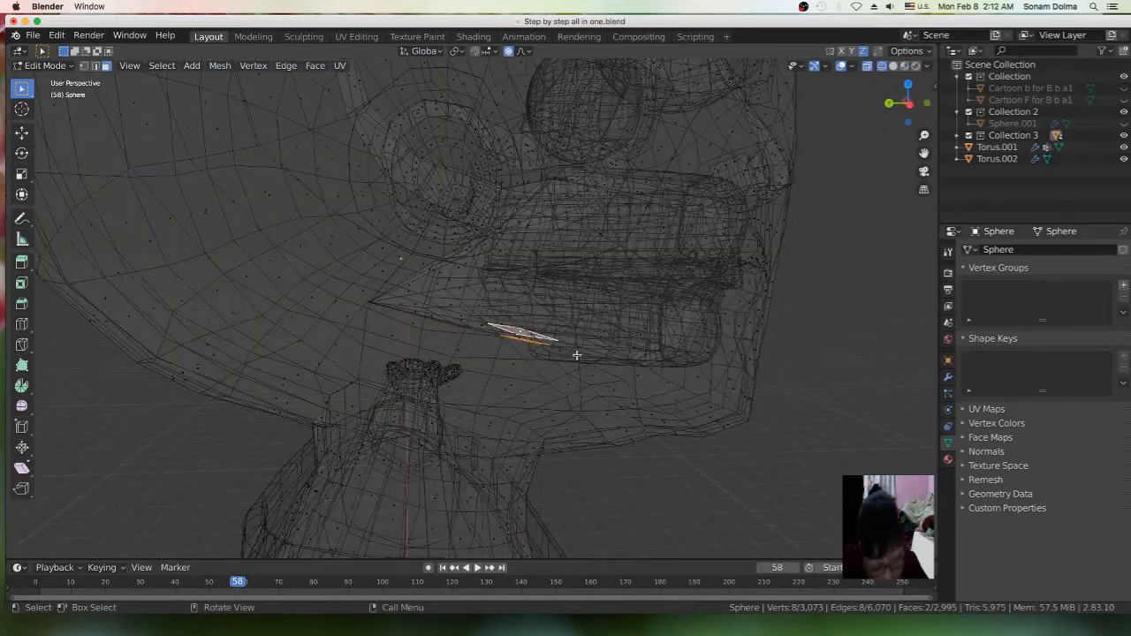
key(e)
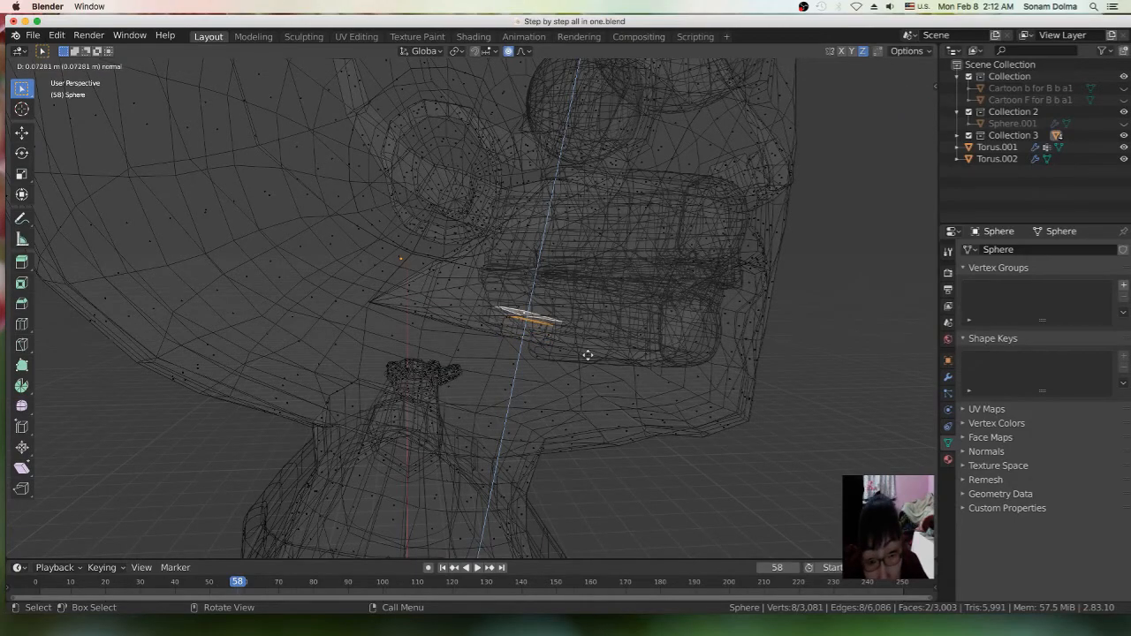
click(590, 347)
middle_drag(590, 347, 487, 398)
scroll(530, 336, up, 4)
middle_drag(530, 336, 644, 331)
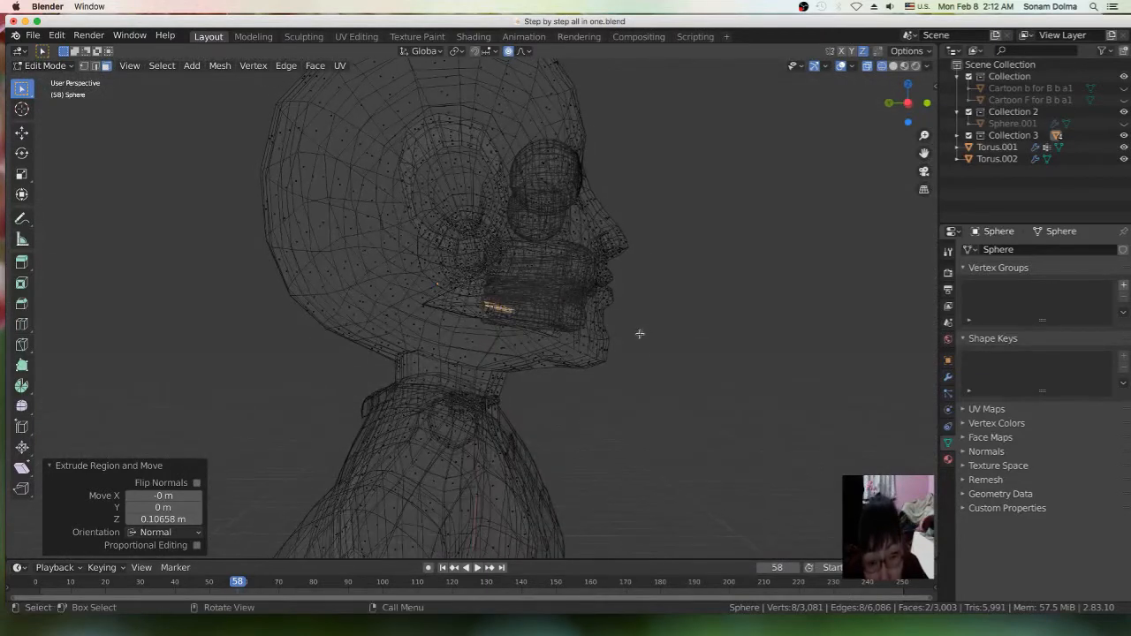
Try tilting the extruded faces and moving them about -0.036 m along Y and 0.054 m along Z
key(r)
click(498, 307)
key(g)
click(548, 339)
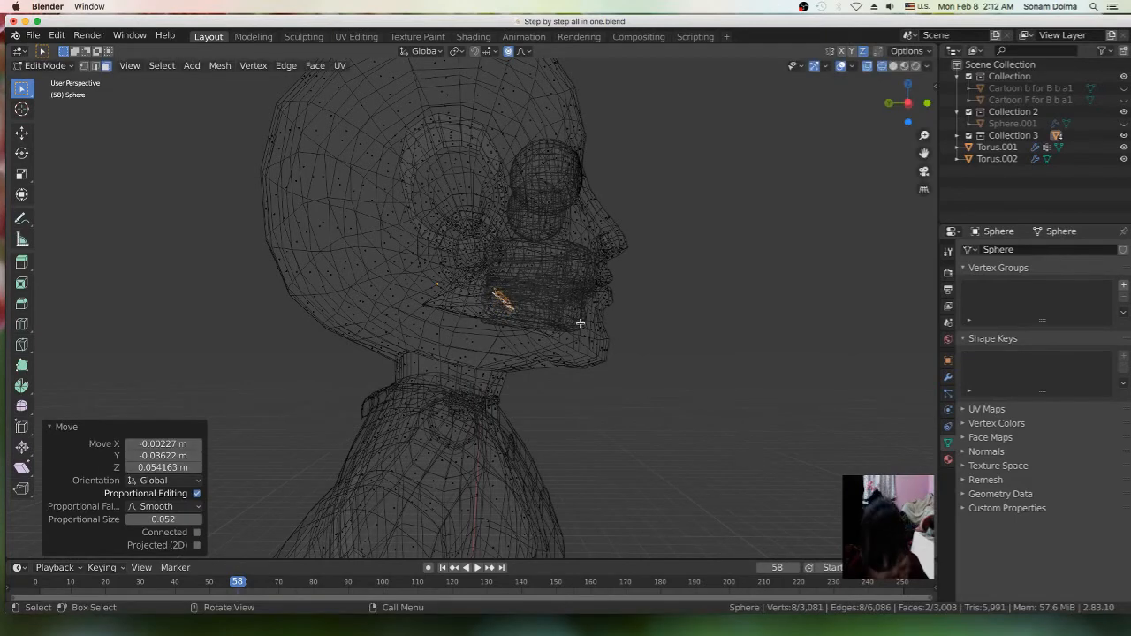
Try a further extrusion of about 0.134 m, rotated 18.9° and moved about -0.19 m along Y and -0.045 m along Z
key(e)
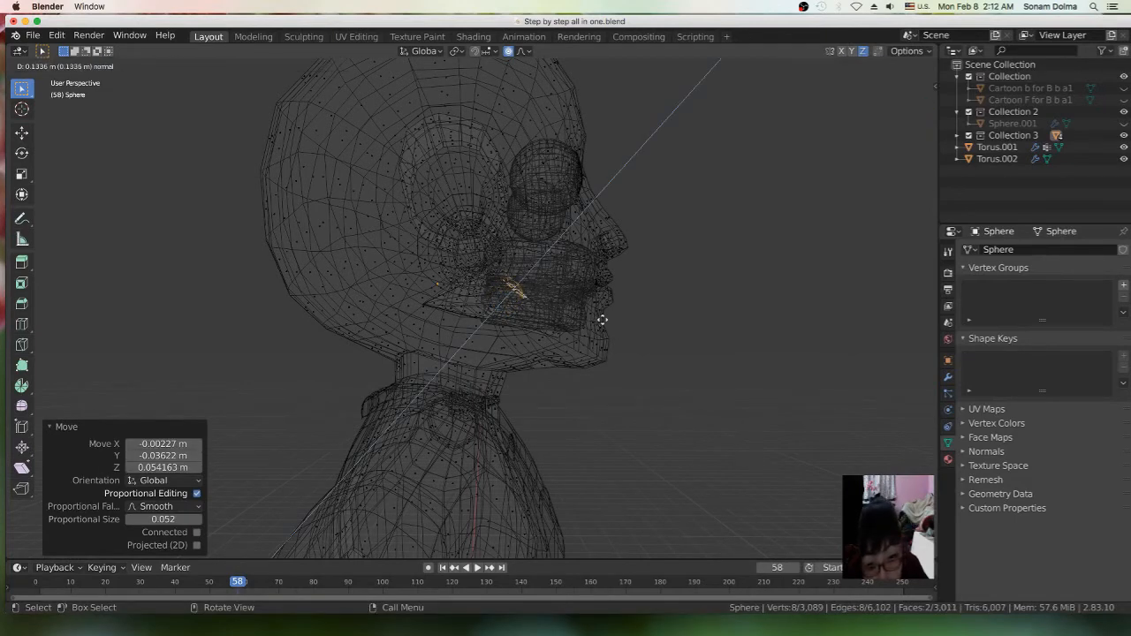
click(603, 320)
key(r)
click(631, 364)
key(g)
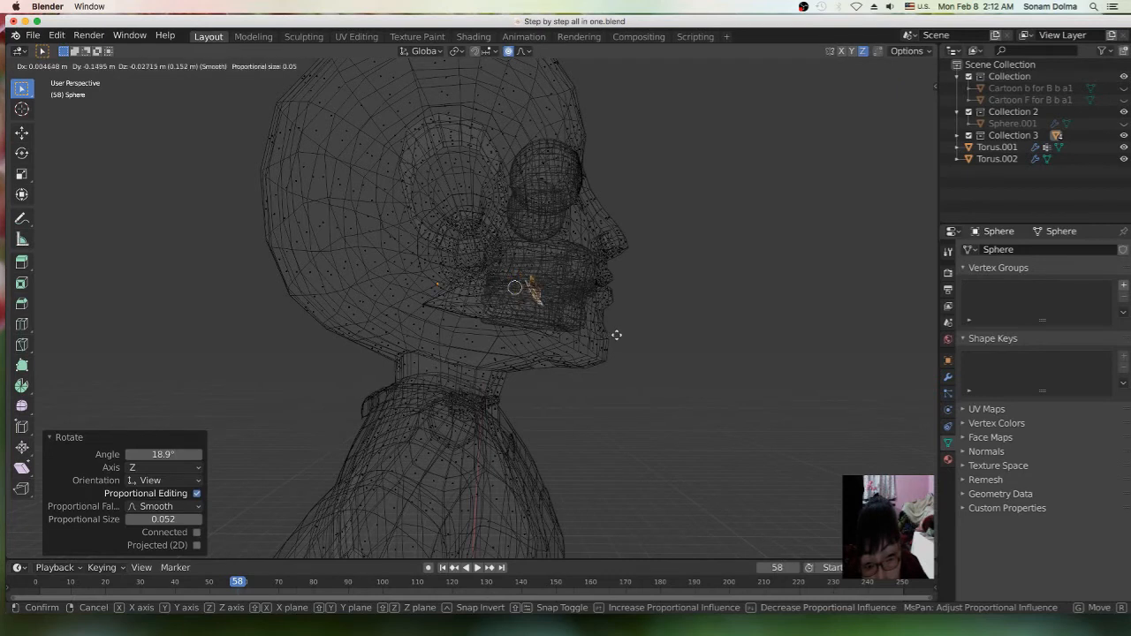
click(610, 338)
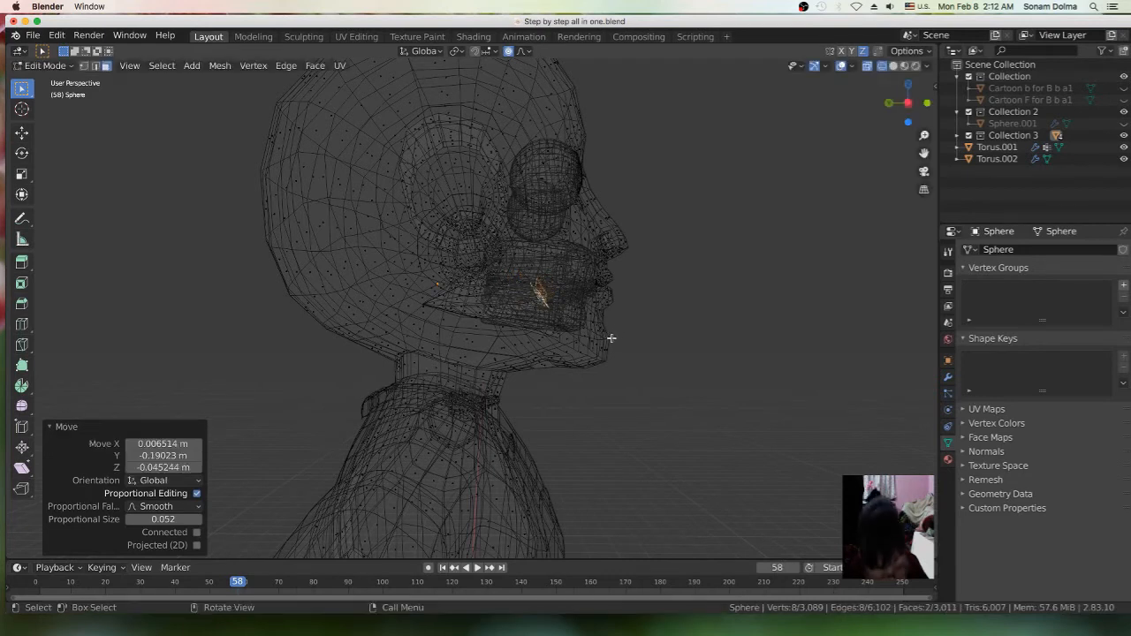
Try extruding the end faces about 0.137 m toward the lips and scaling them to 0.78
key(e)
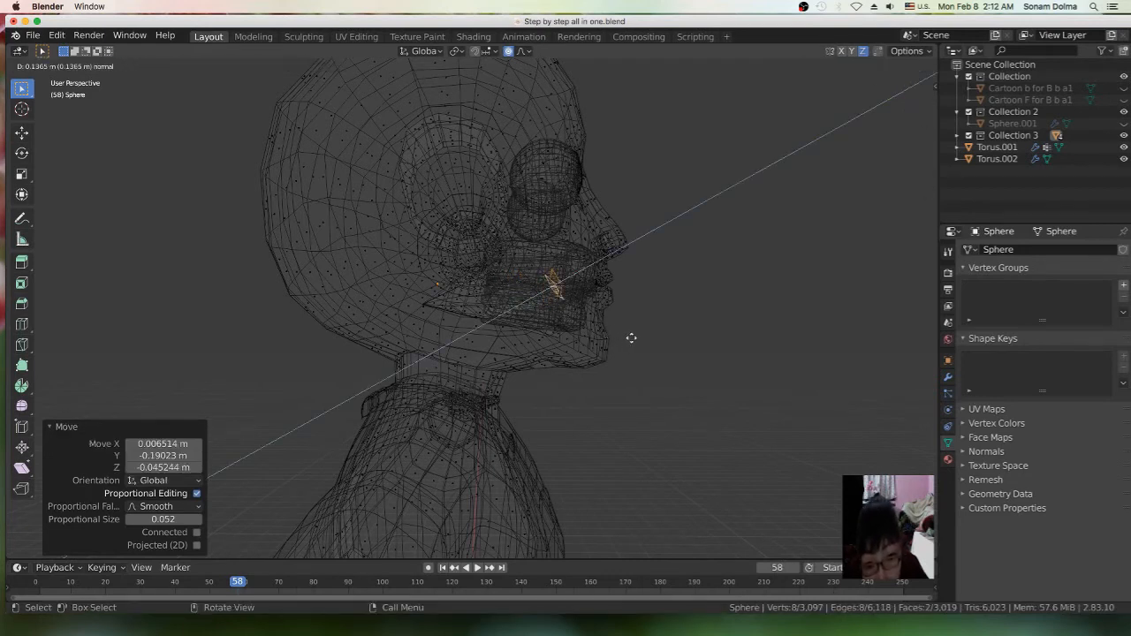
click(631, 337)
key(s)
click(670, 364)
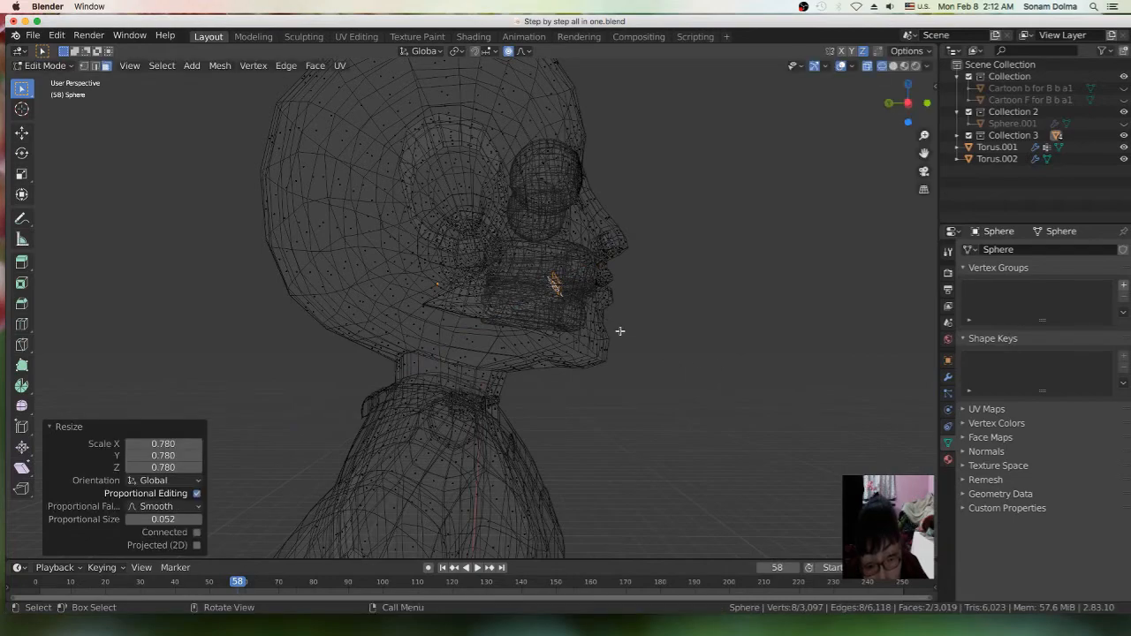
Try one more extrusion of about 0.139 m and lower its end faces about 0.065 m along Z
key(e)
click(647, 339)
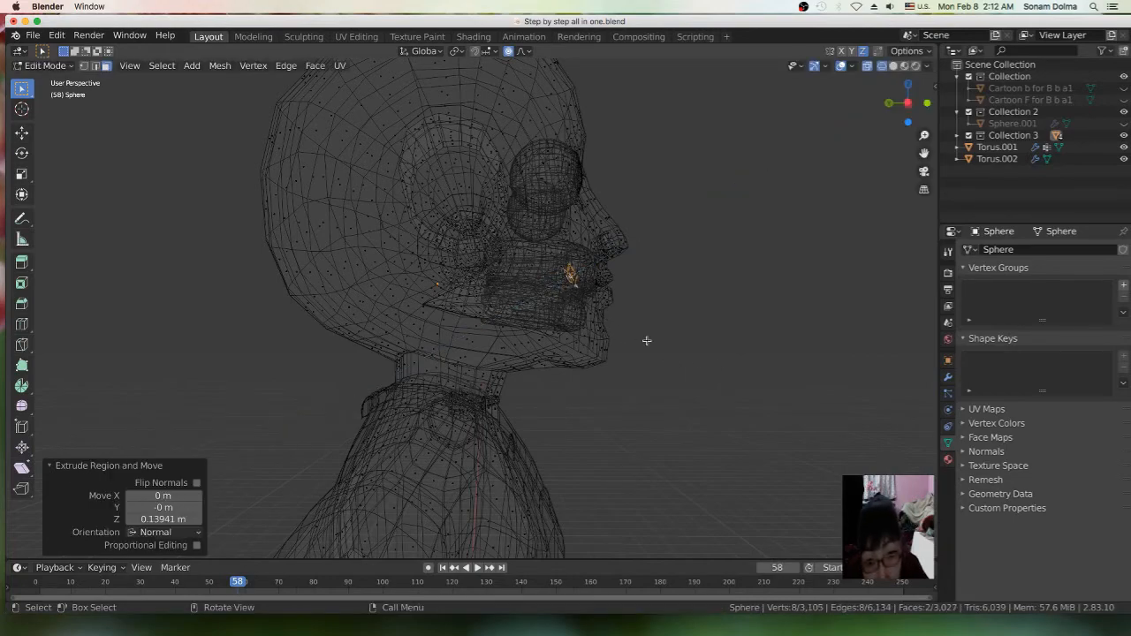
middle_drag(654, 354, 543, 361)
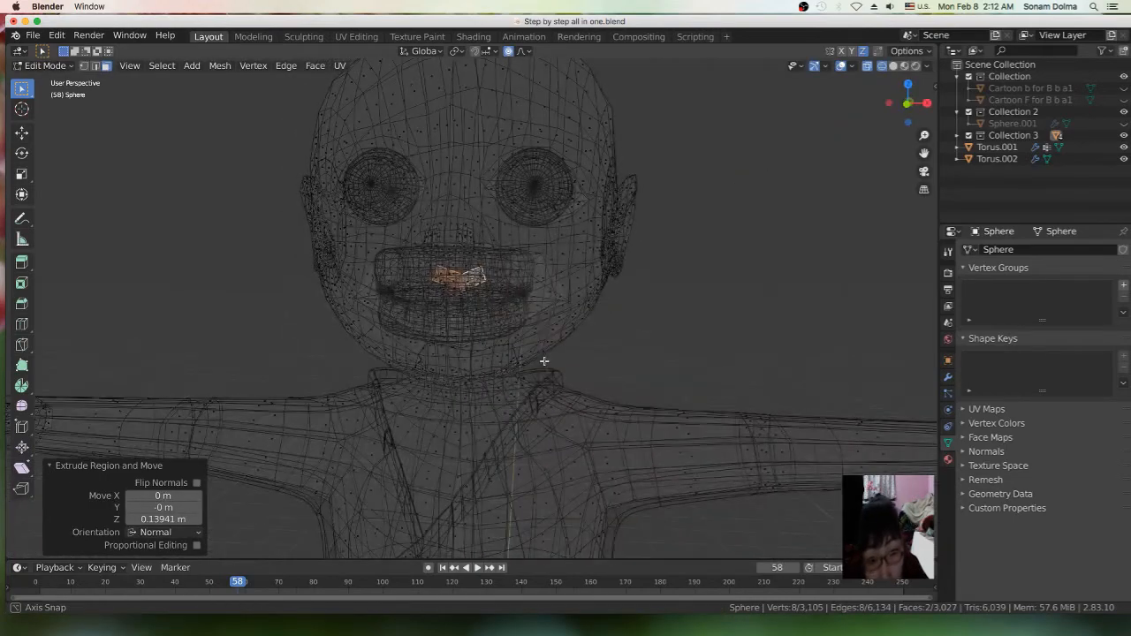
key(g)
click(519, 298)
scroll(526, 307, up, 6)
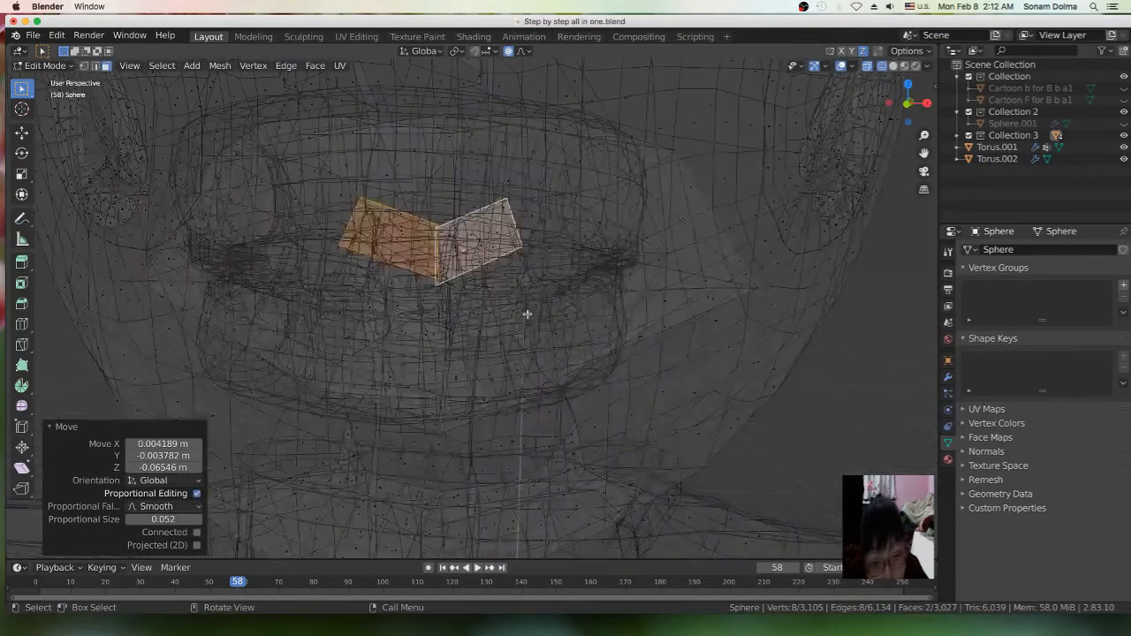
scroll(533, 306, up, 8)
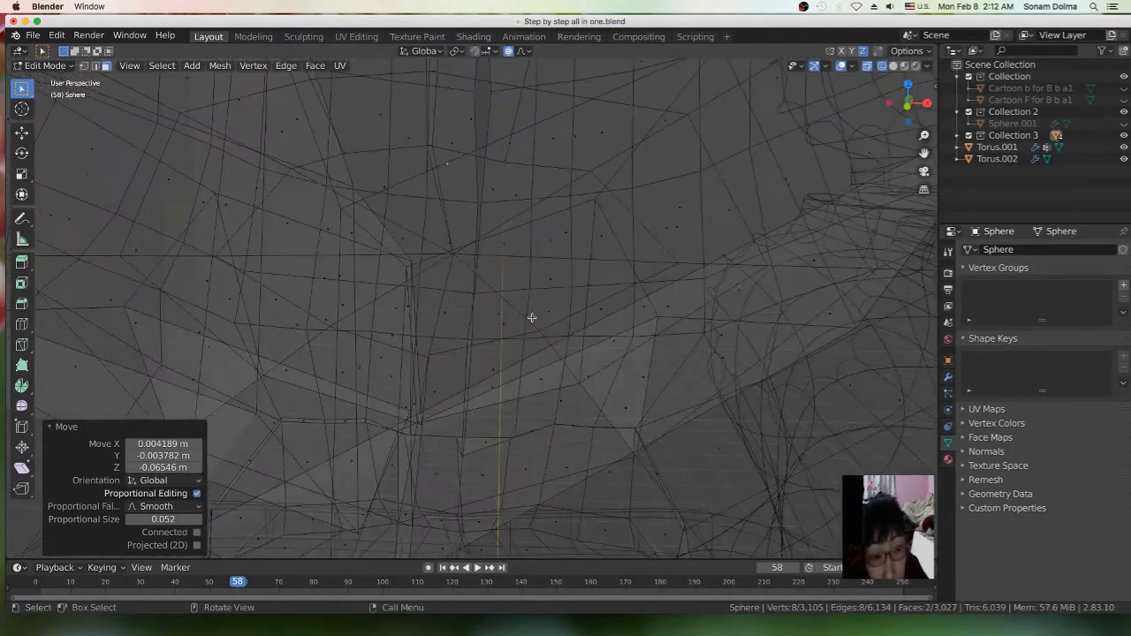
scroll(533, 317, down, 8)
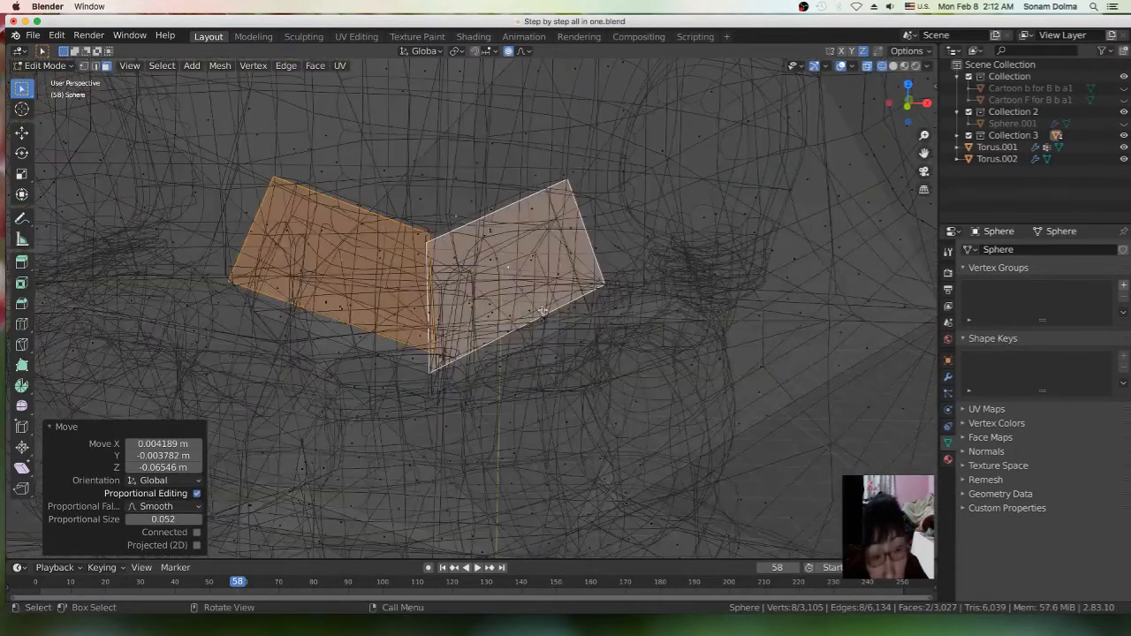
Return to shaded display and undo all the extrusions from the cavity floor with their rotations, moves and scaling
click(894, 65)
middle_drag(468, 336, 492, 283)
scroll(521, 290, up, 3)
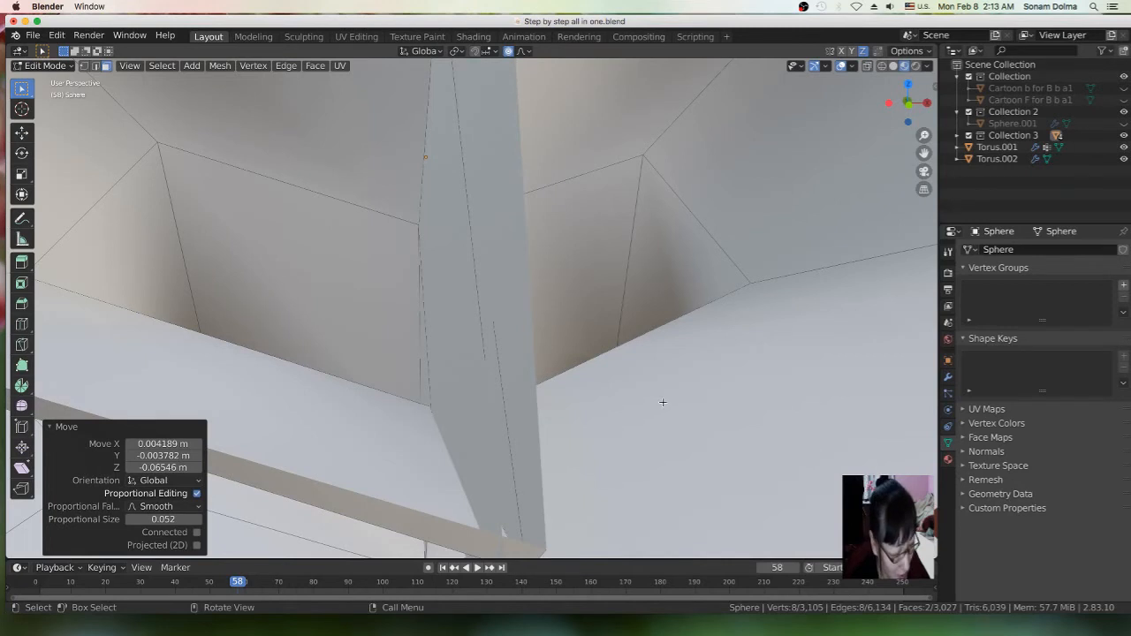
key(ctrl+z)
key(ctrl+z)
key(ctrl+z)
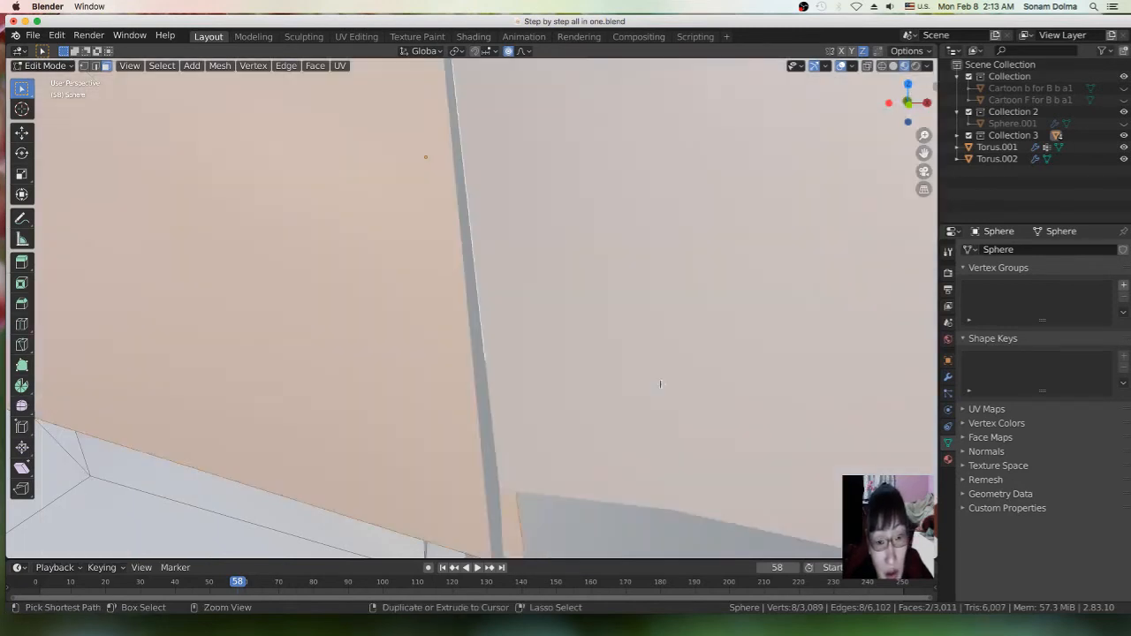
key(ctrl+z)
key(ctrl+z)
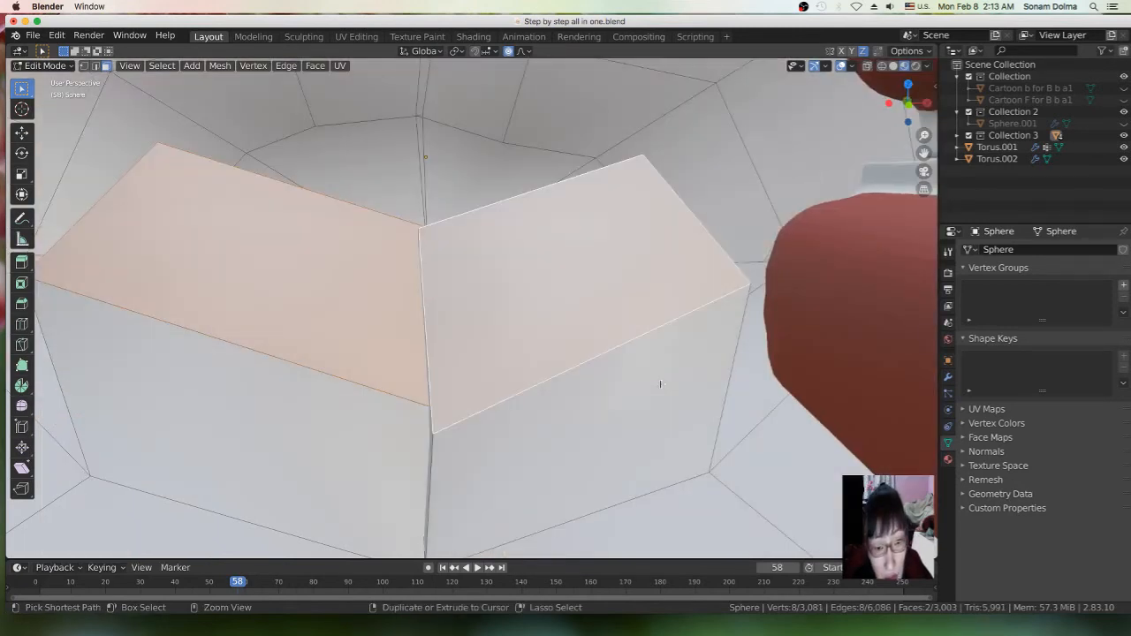
key(ctrl+z)
key(ctrl+z)
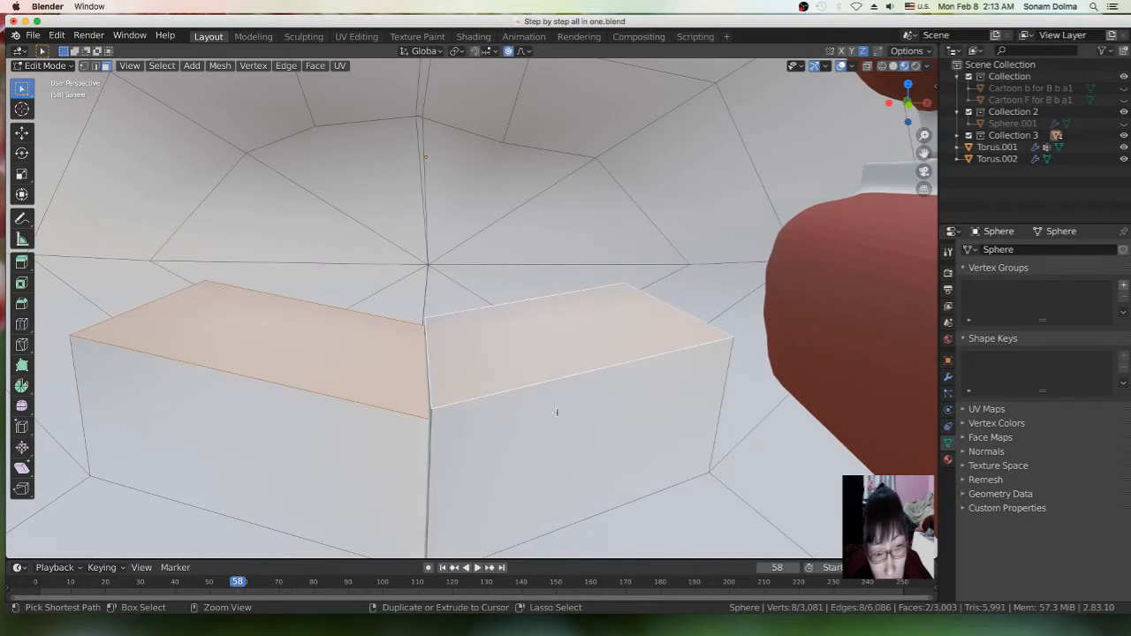
key(ctrl+z)
Delete the selected cavity-floor face beside the centre seam
middle_drag(540, 386, 535, 412)
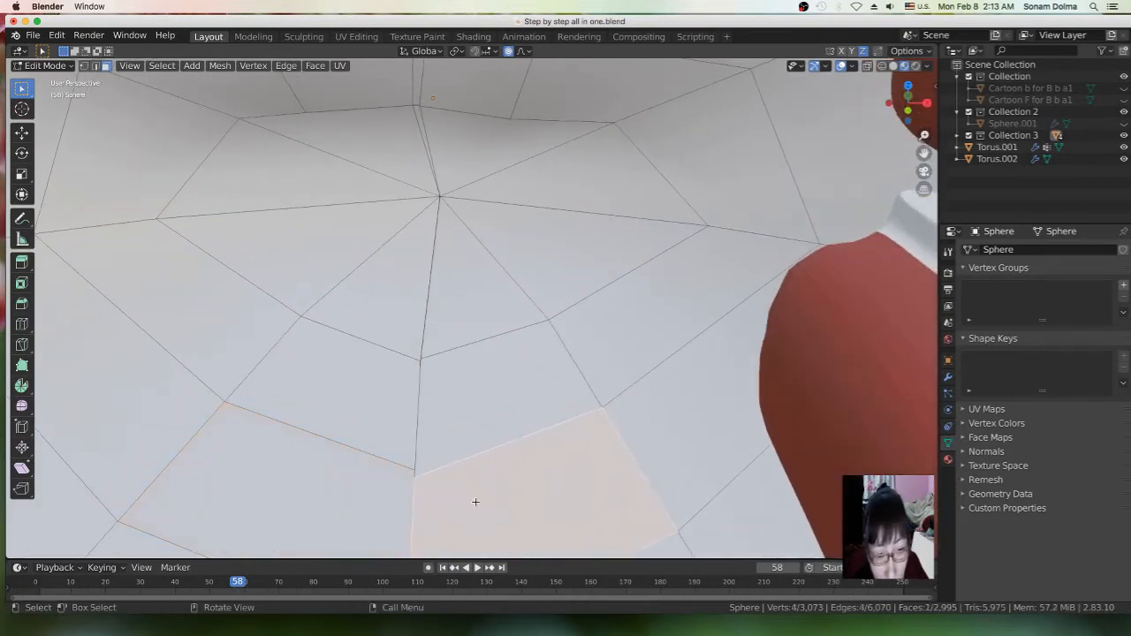
middle_drag(475, 502, 483, 495)
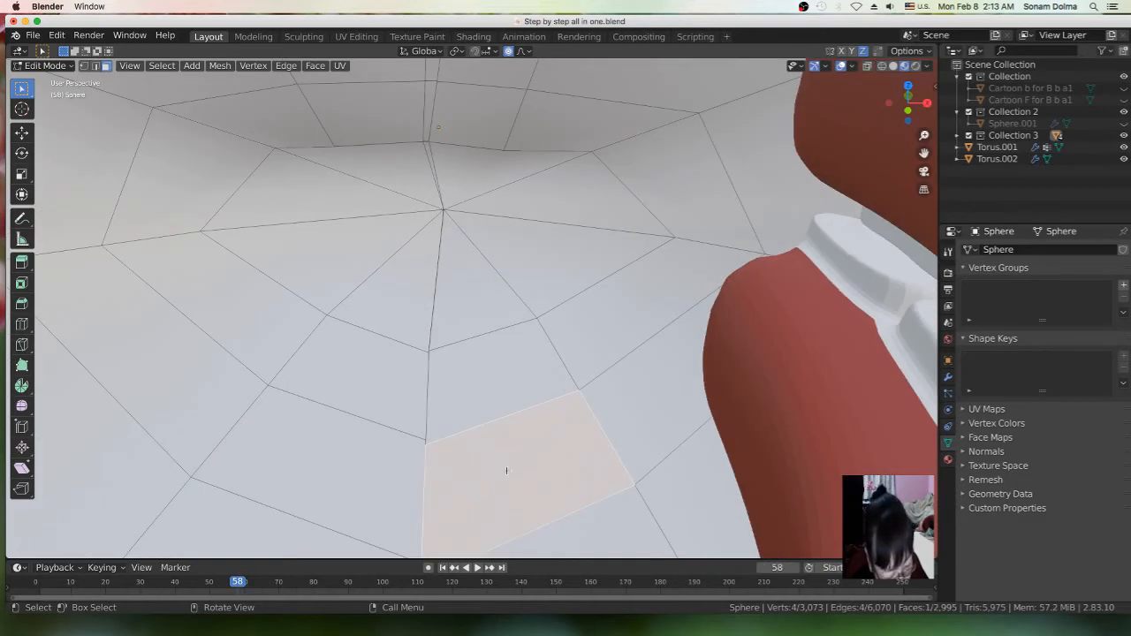
key(x)
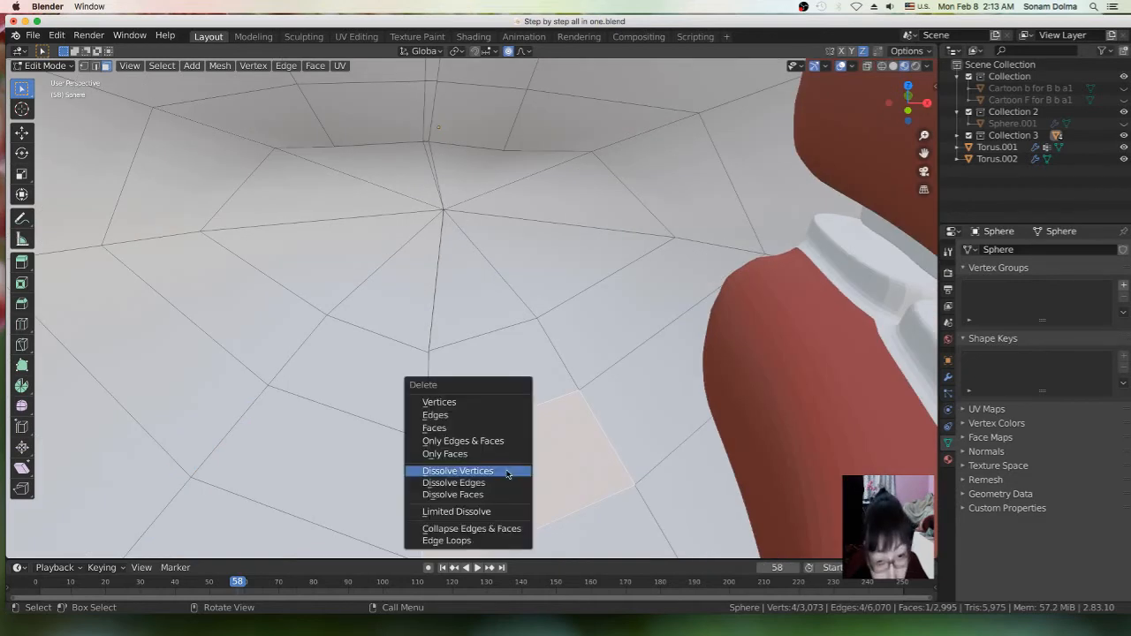
click(466, 430)
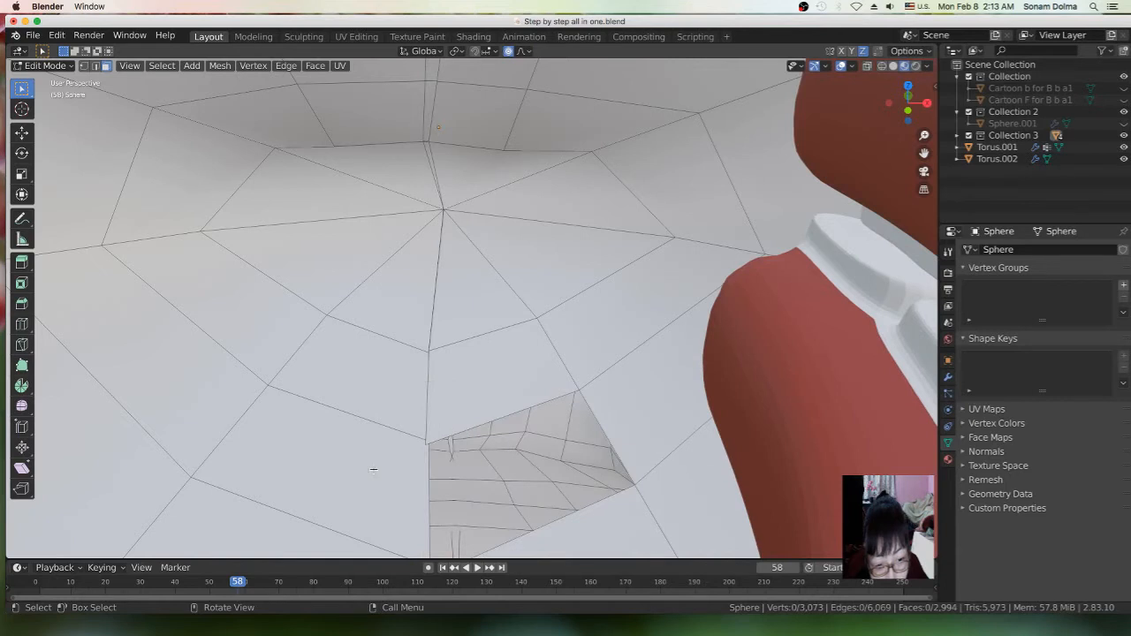
Try deleting the edges of the adjacent floor face across the seam, and undo that deletion
click(373, 469)
key(x)
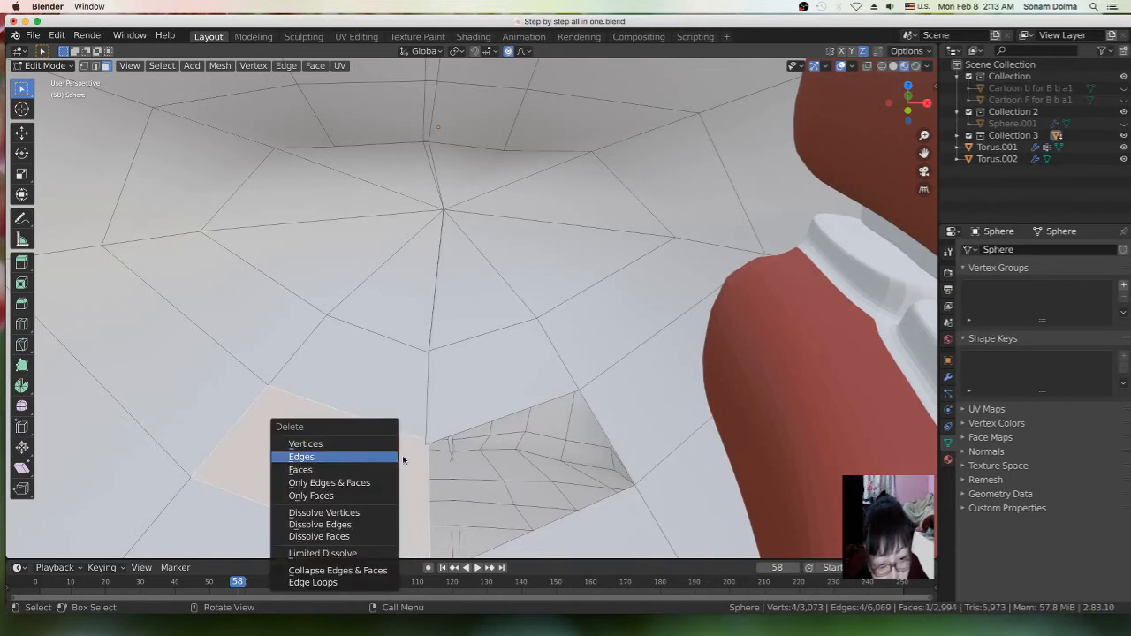
click(358, 457)
click(57, 35)
click(66, 48)
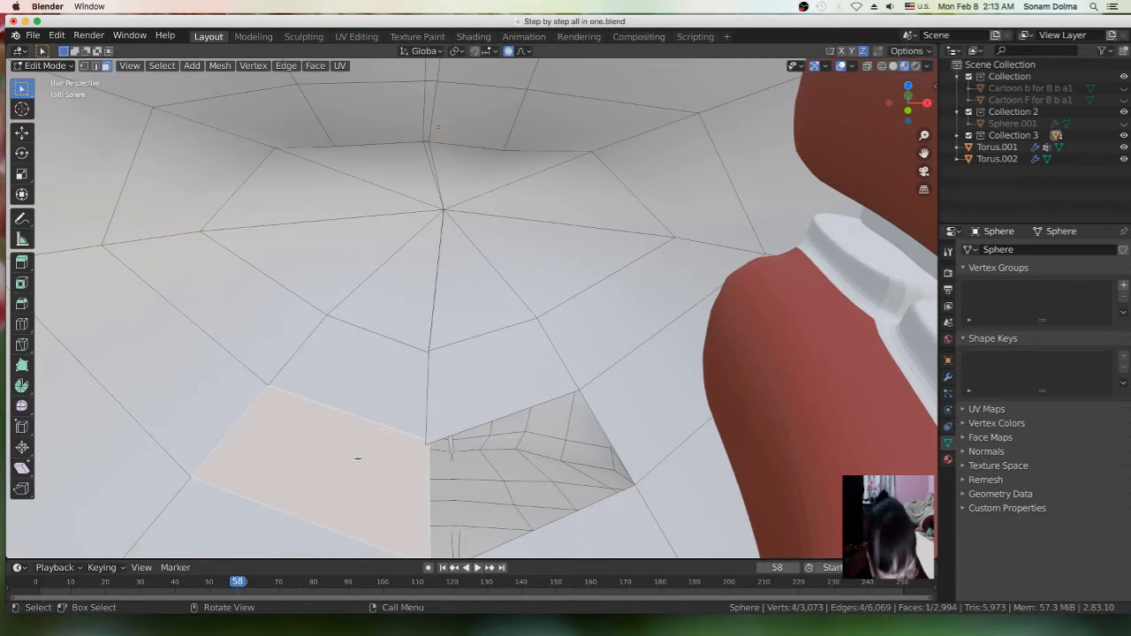
Delete the remaining cavity-floor face across the centre seam to widen the hole
key(x)
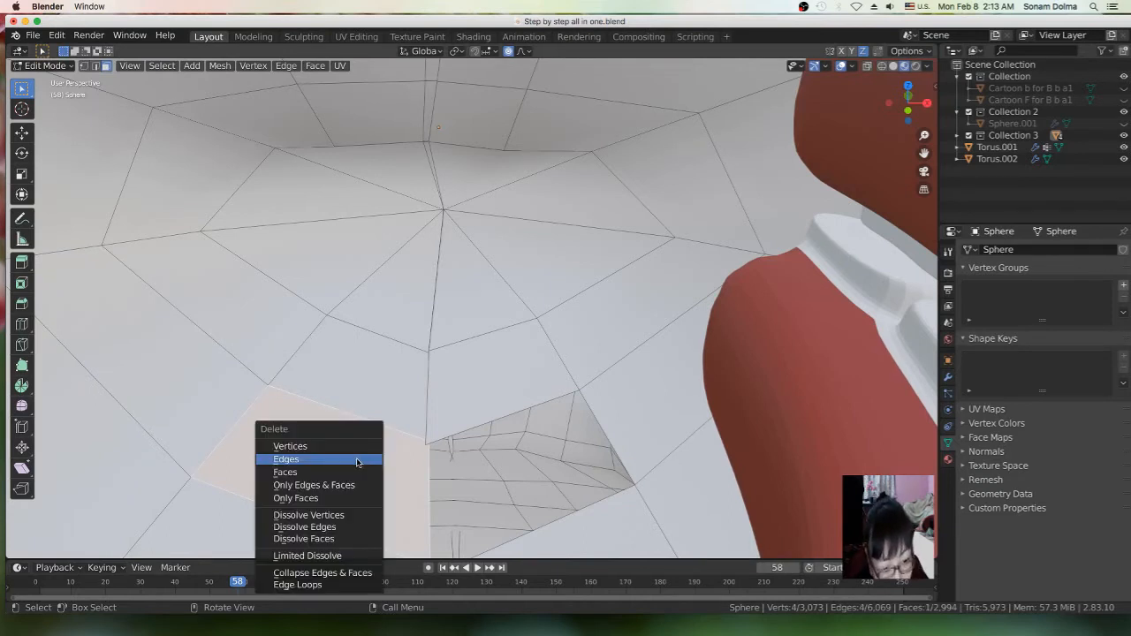
click(343, 472)
click(483, 417)
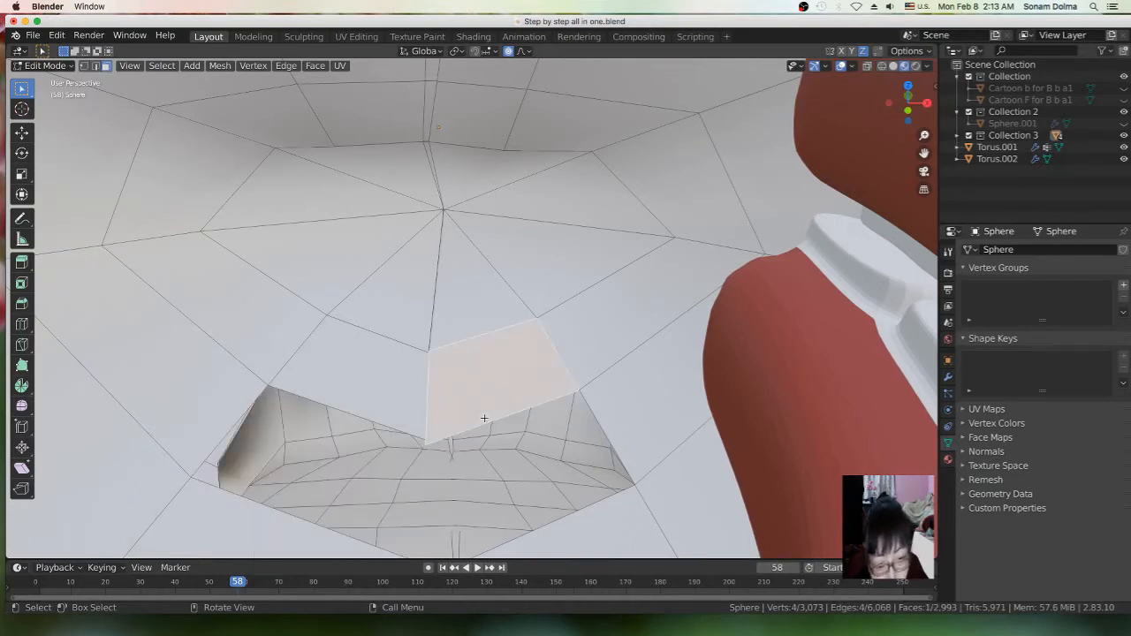
With vertex selection, select the border edges along both halves of the cavity-floor hole
click(43, 65)
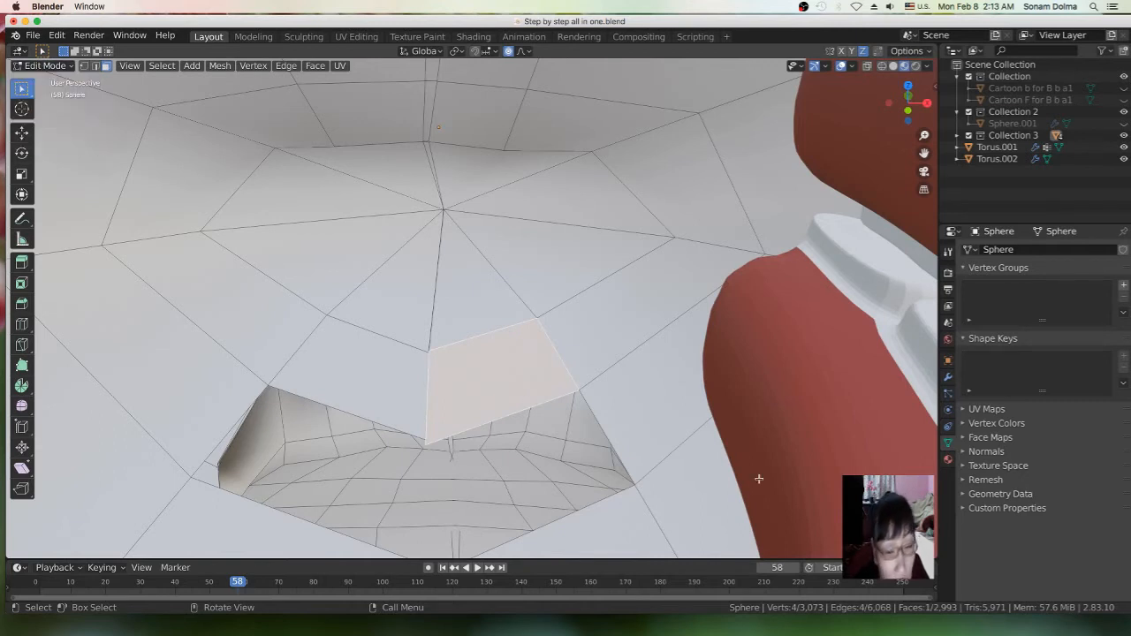
click(84, 66)
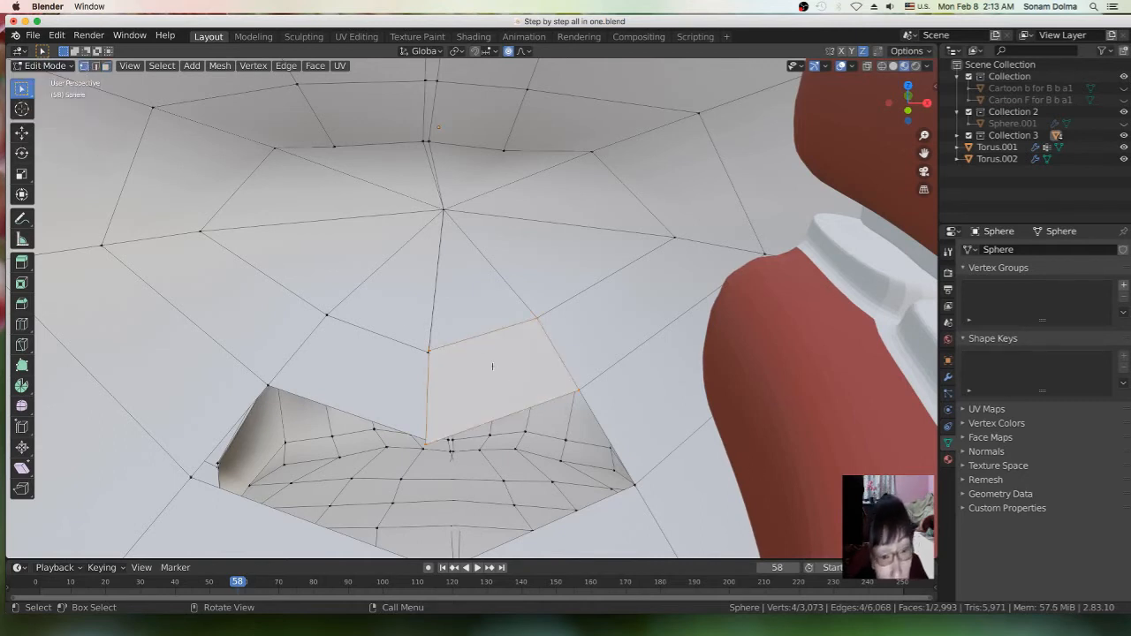
alt+click(564, 400)
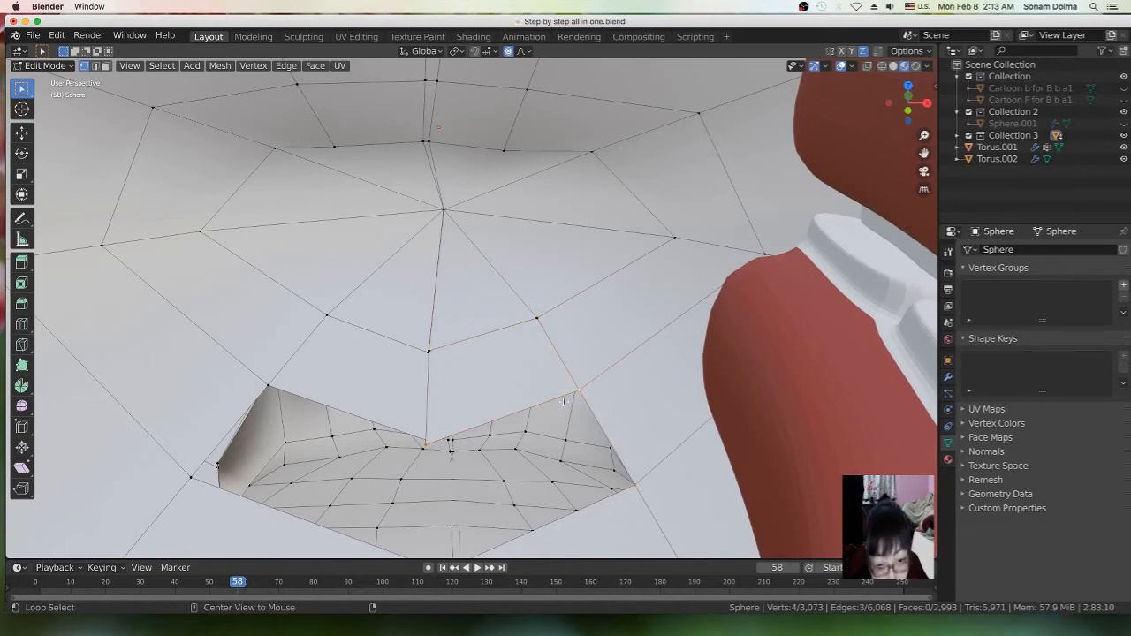
alt+shift+click(344, 407)
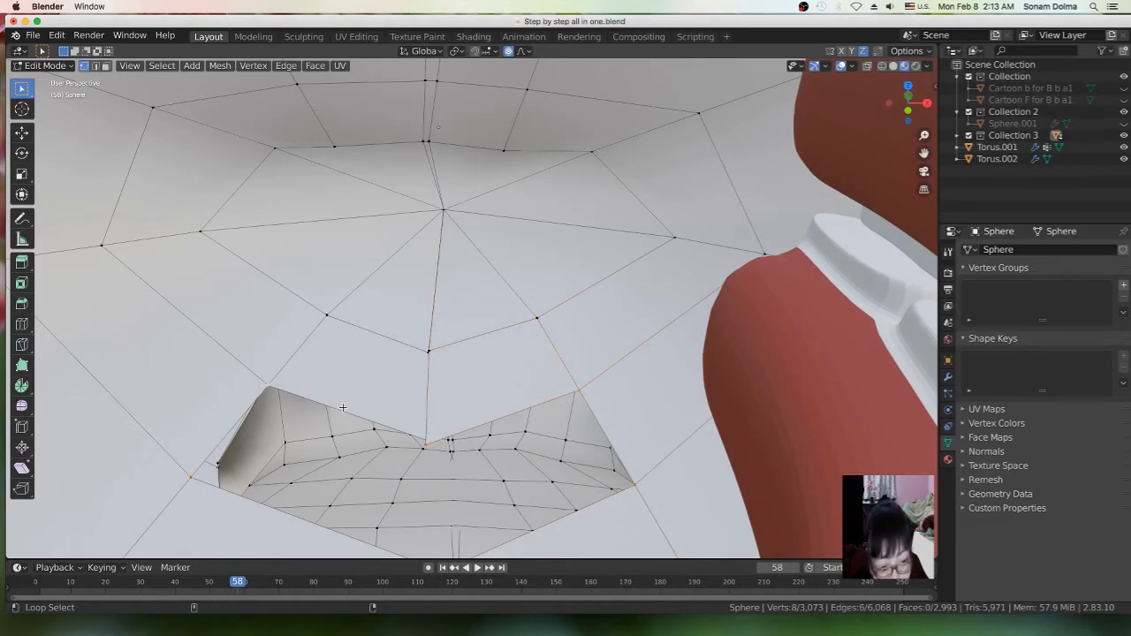
scroll(464, 411, down, 2)
scroll(470, 412, down, 6)
middle_drag(470, 413, 395, 395)
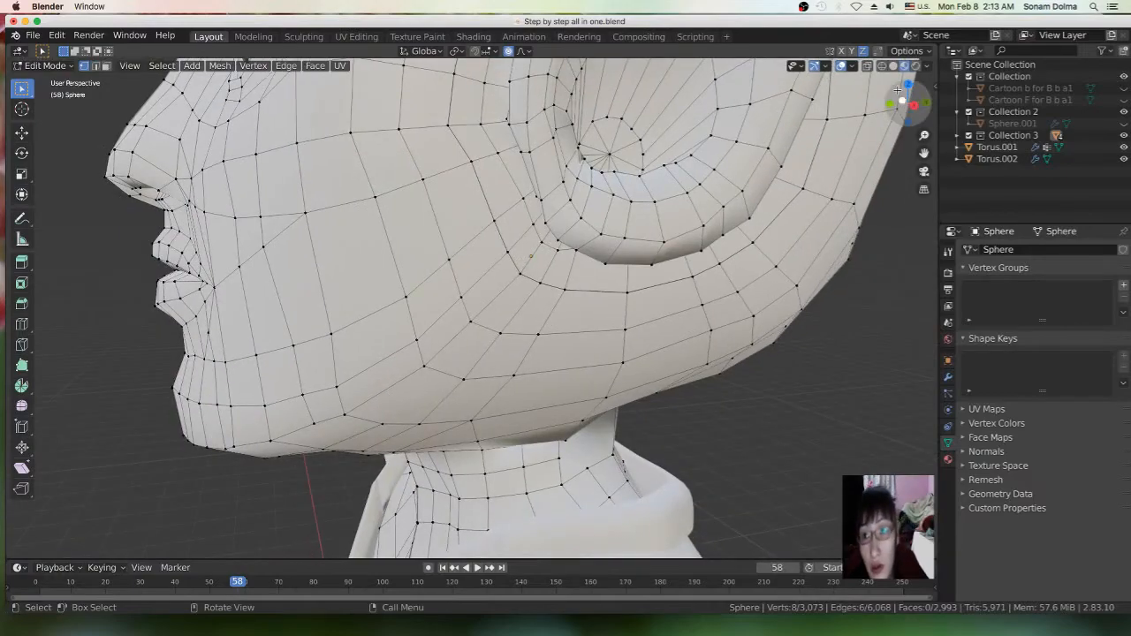
In wireframe display, extrude the hole's border about 0.054 m toward negative Y and 0.126 m up along Z
click(881, 66)
middle_drag(455, 323, 578, 336)
key(e)
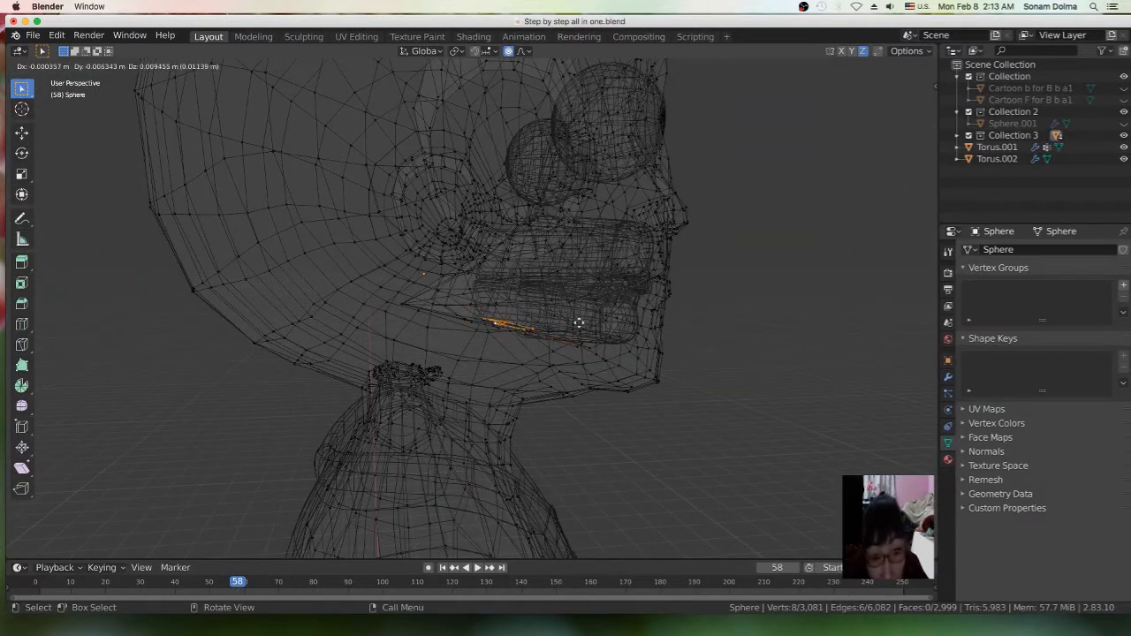
click(587, 302)
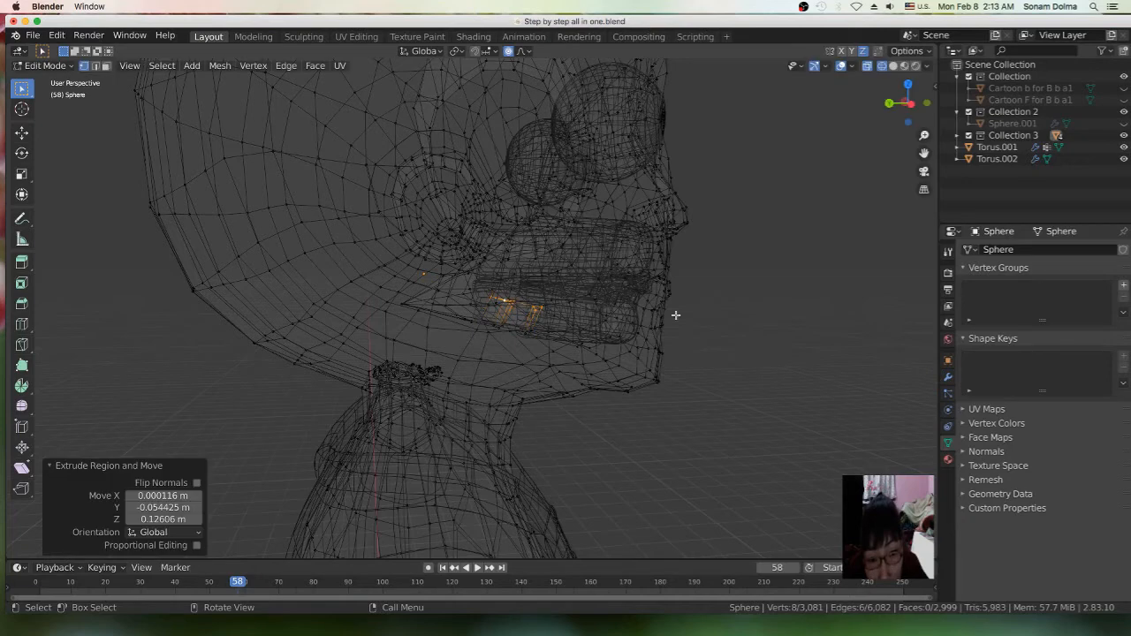
Rotate the extruded rim about 19.8° in the side view and shift it about -0.016 m along Y
key(r)
click(644, 372)
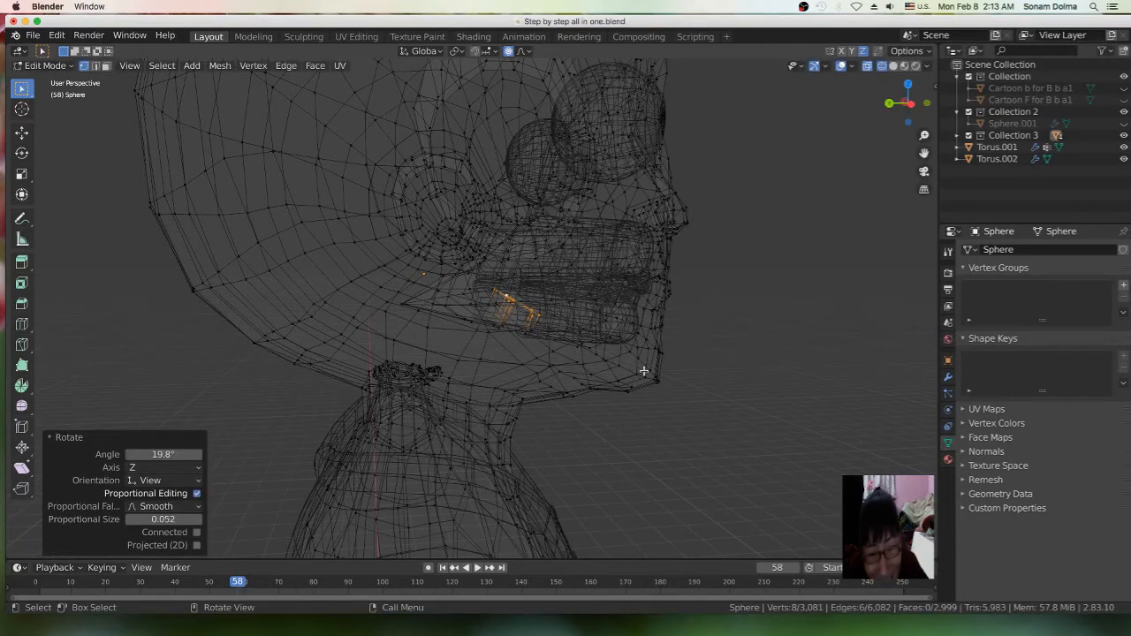
key(g)
click(567, 330)
Rescale the tilted rim, finishing with a uniform factor of about 1.051
scroll(633, 360, up, 1)
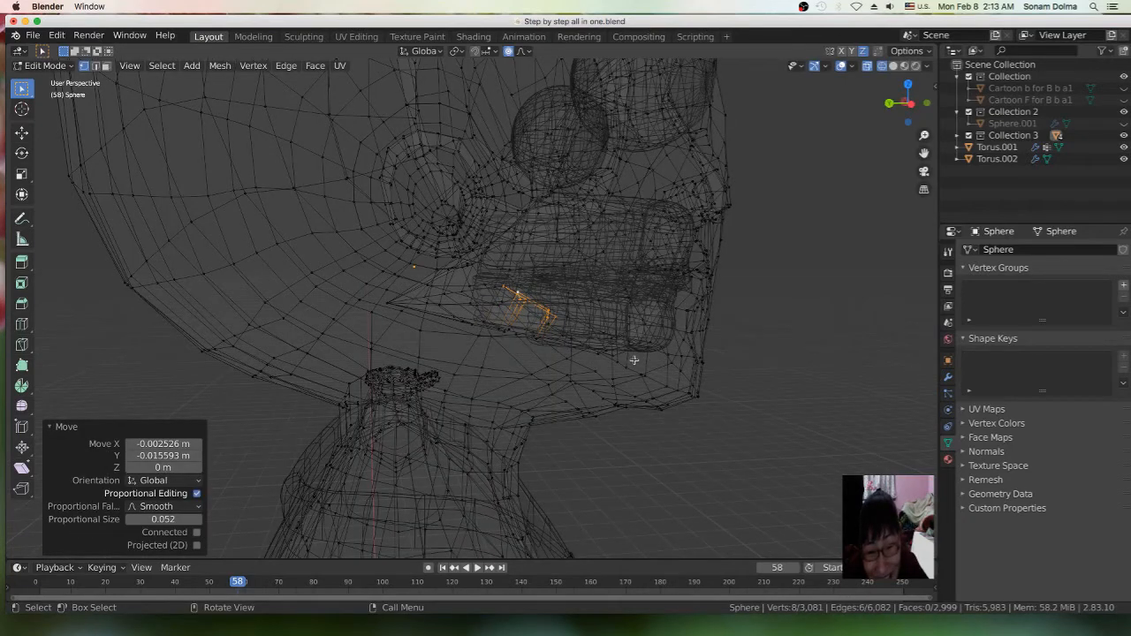
key(s)
click(614, 352)
key(s)
click(671, 369)
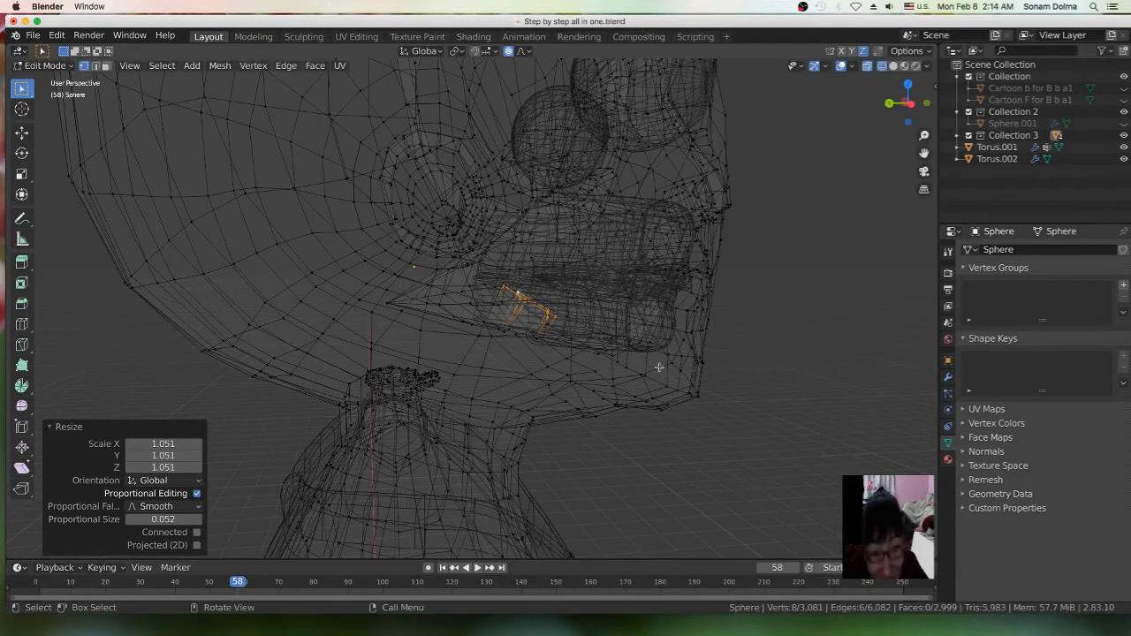
Extrude the rim again forward and upward inside the teeth, and scale its end to about 0.799
key(e)
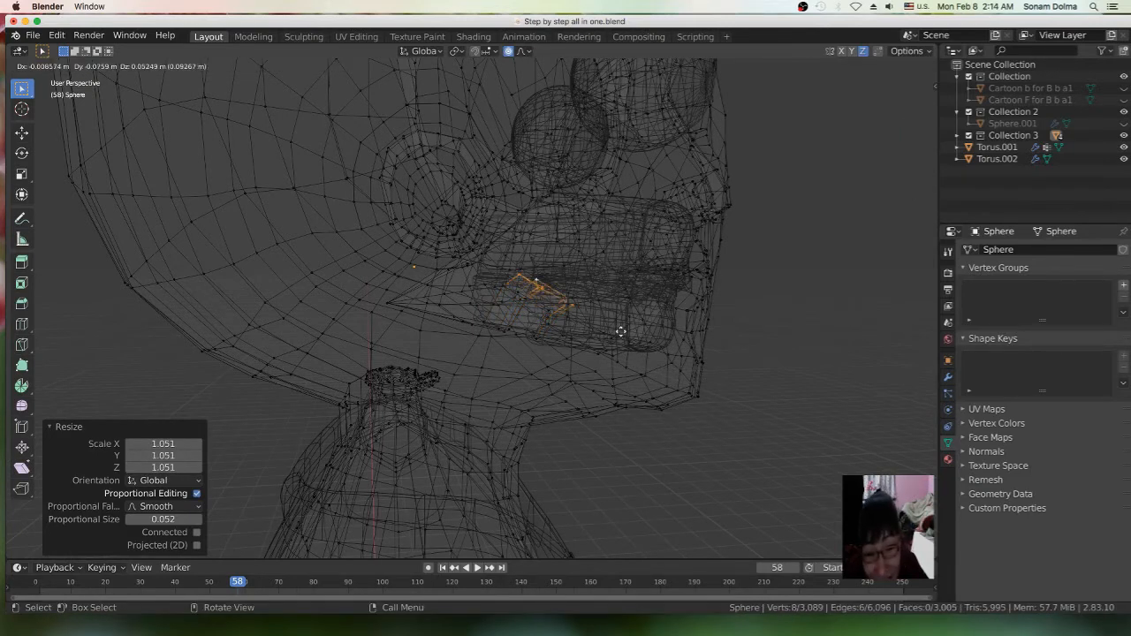
click(627, 325)
key(s)
click(630, 351)
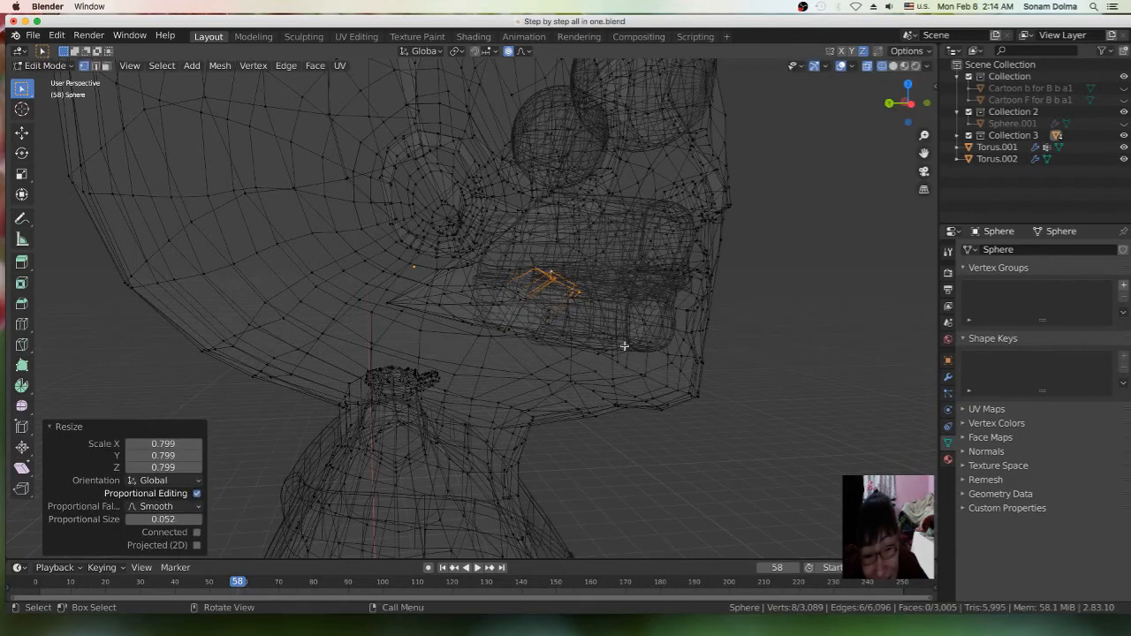
Extrude about 0.13 m further, then adjust the end by scaling to 0.706 and moving about -0.026 m in Y and -0.016 m in Z
key(e)
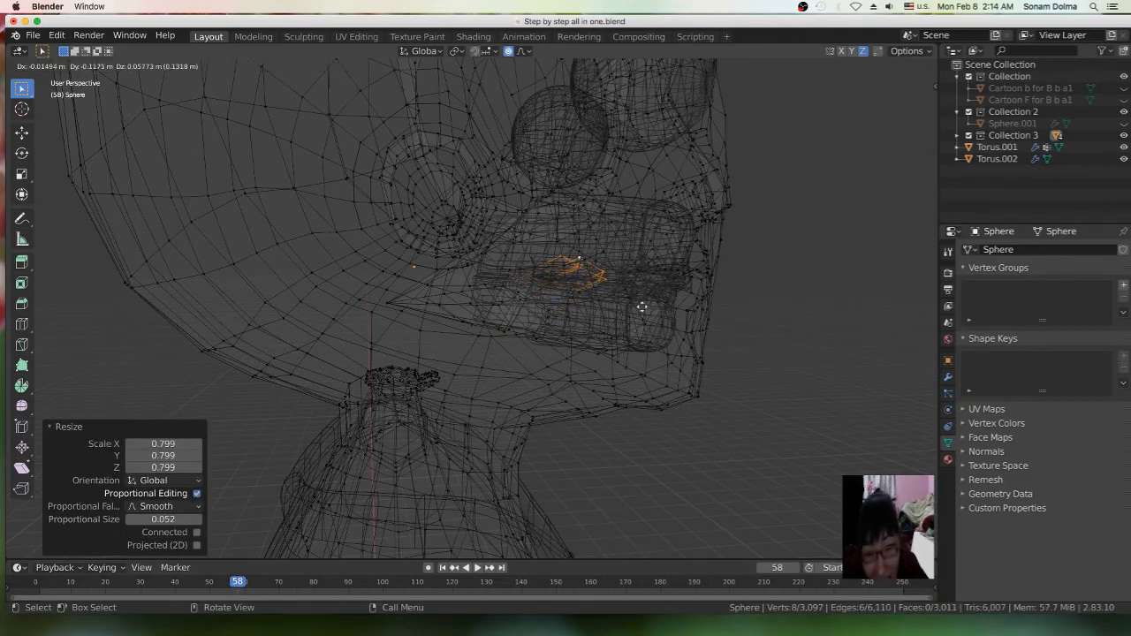
click(643, 309)
key(s)
click(639, 330)
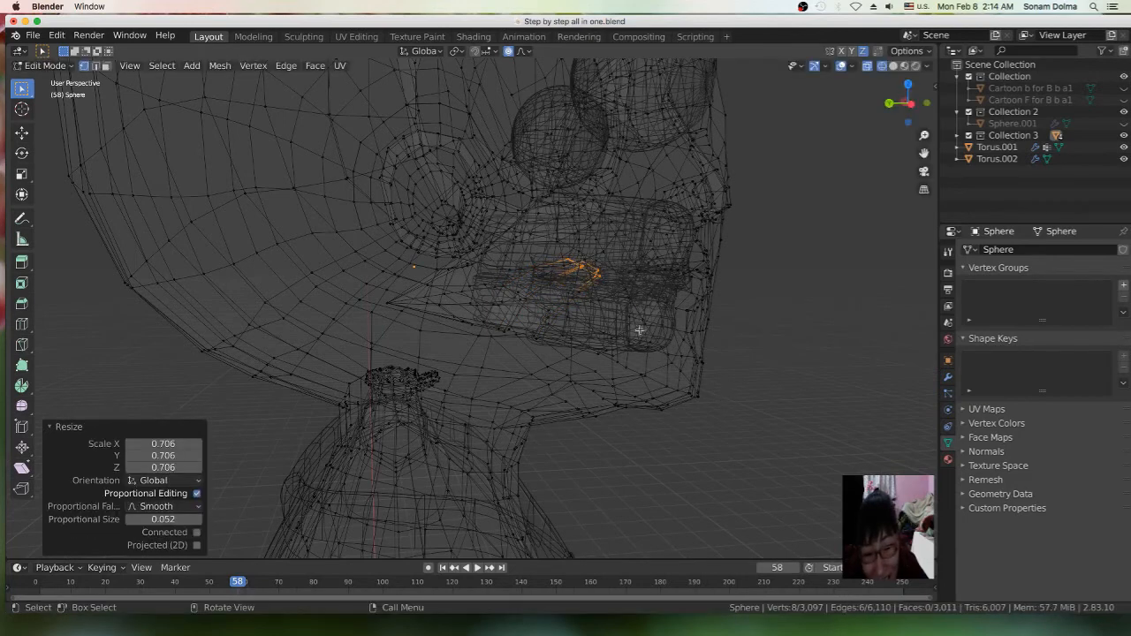
key(g)
click(595, 304)
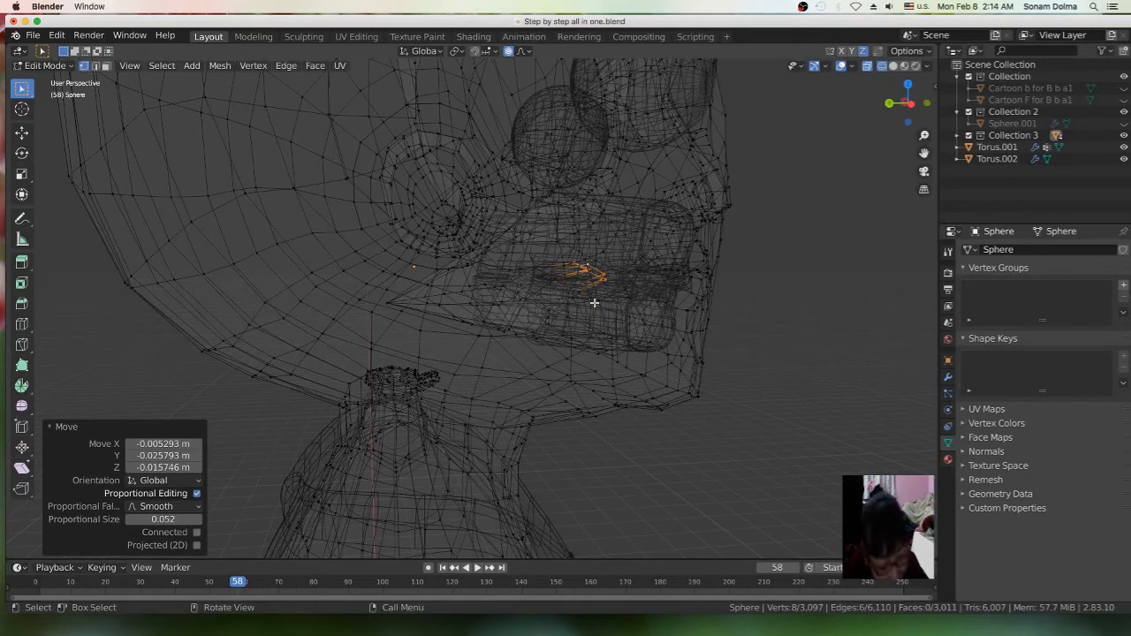
Extrude the tongue end about -0.125 m along Y and 0.024 m up, and scale it to about 0.799
key(e)
click(624, 298)
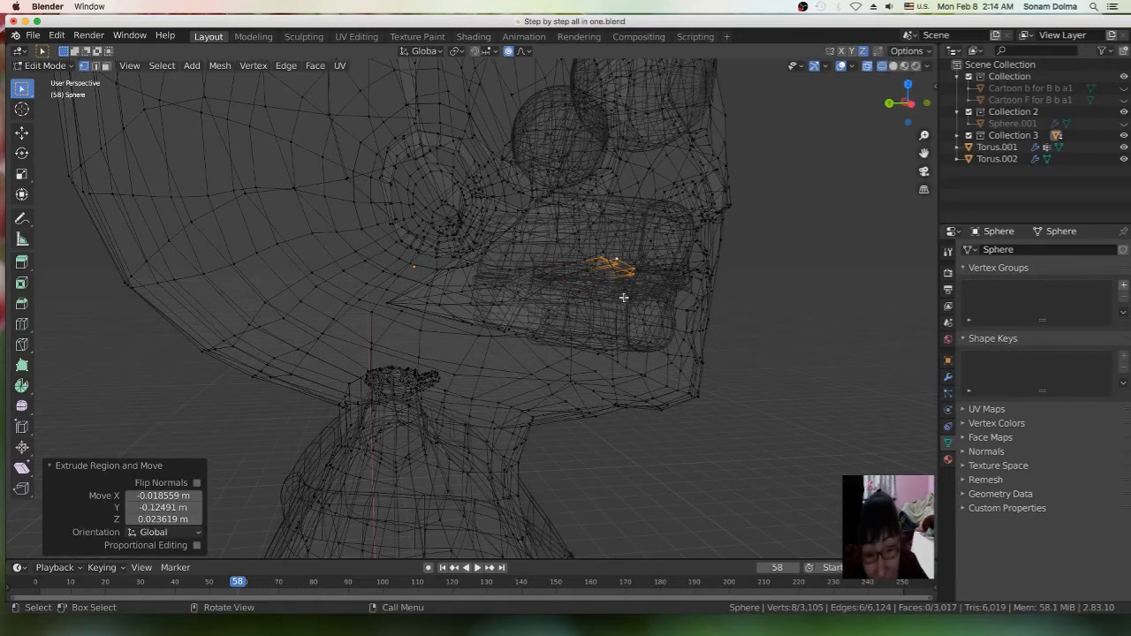
key(s)
click(735, 397)
Return to Object Mode with shaded display and examine the mouth opening and face from the front
middle_drag(735, 397, 590, 406)
middle_drag(493, 352, 243, 361)
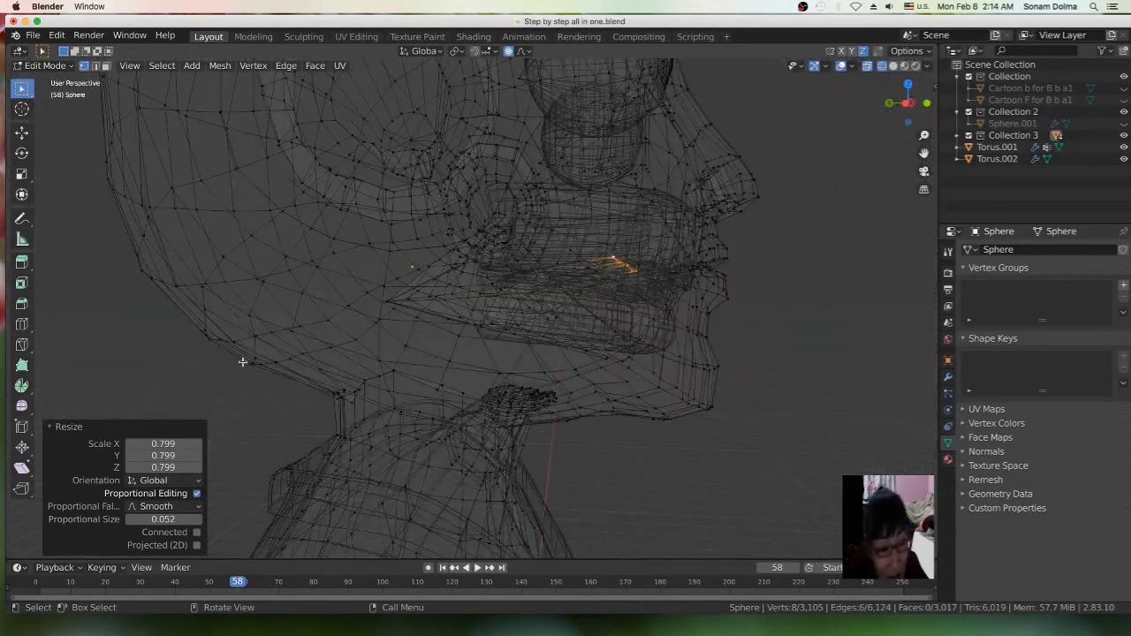
click(51, 66)
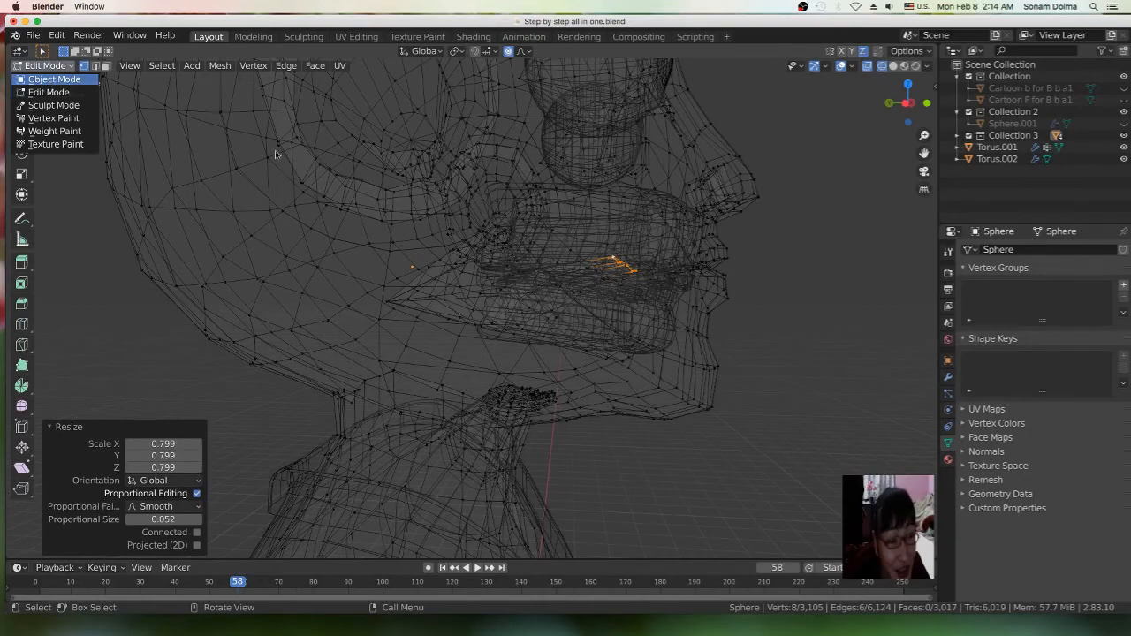
middle_drag(762, 283, 652, 266)
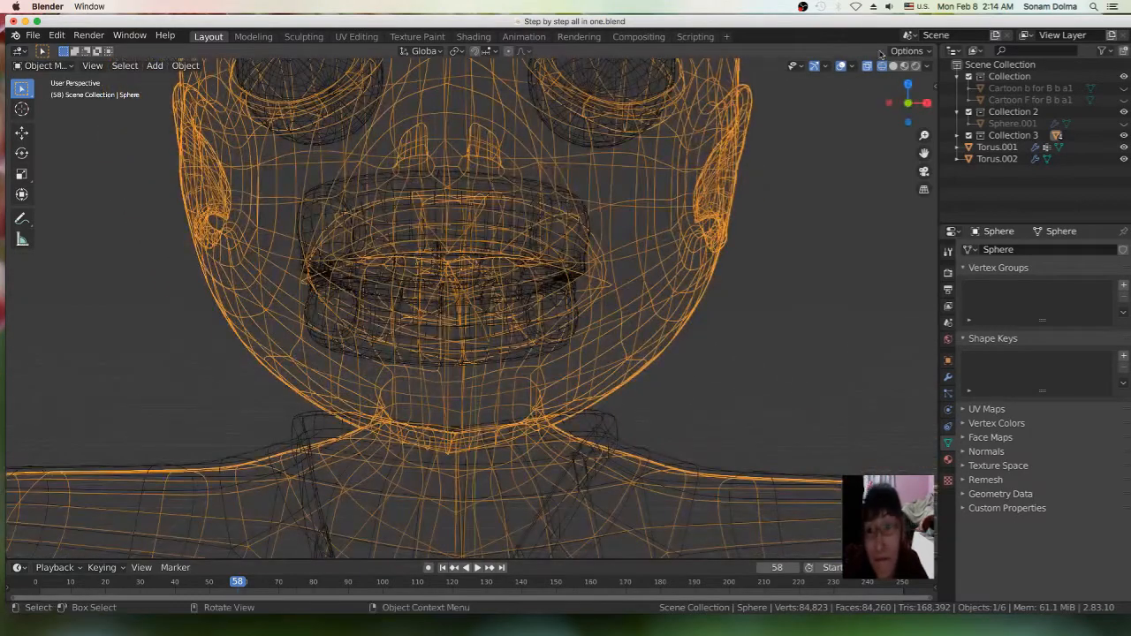
click(905, 67)
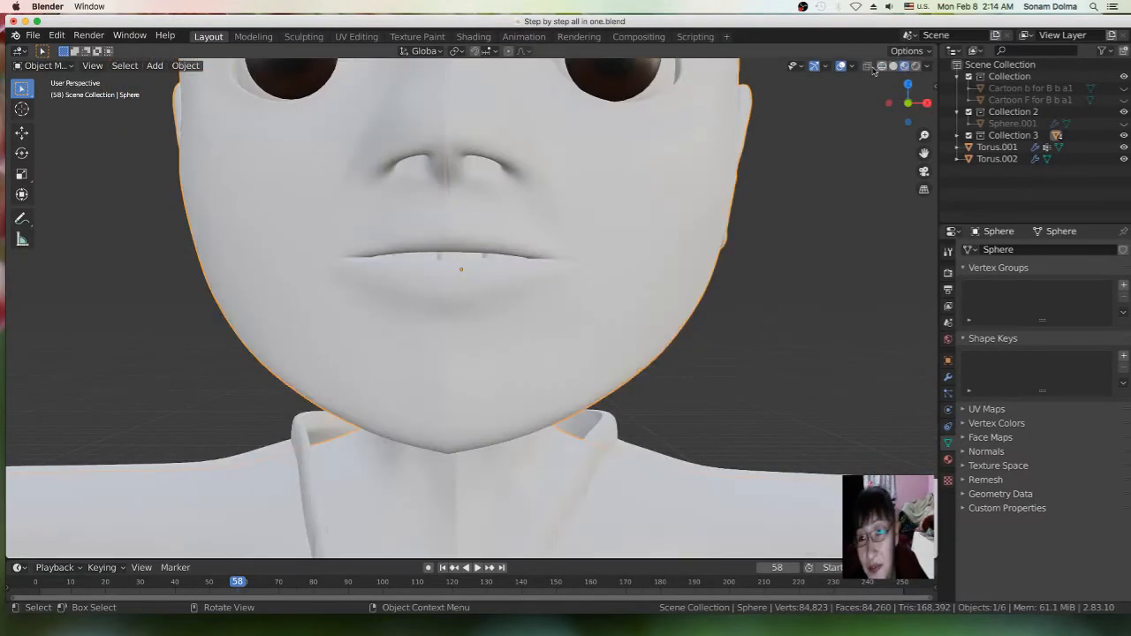
scroll(491, 272, up, 5)
middle_drag(491, 272, 494, 279)
scroll(493, 278, up, 3)
middle_drag(399, 278, 406, 275)
scroll(462, 292, down, 1)
scroll(486, 276, down, 6)
middle_drag(534, 248, 574, 258)
scroll(549, 283, down, 7)
scroll(521, 309, up, 1)
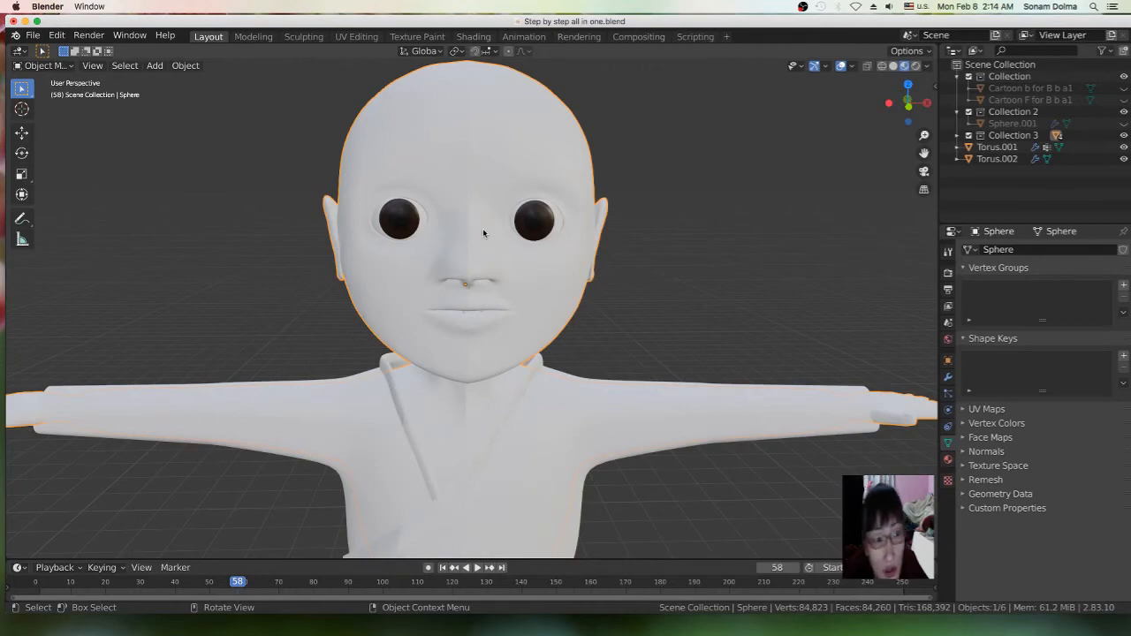
Enter Edit Mode on the head and select the face loops around the rear part of the mouth cavity
click(44, 65)
click(41, 94)
scroll(601, 409, up, 4)
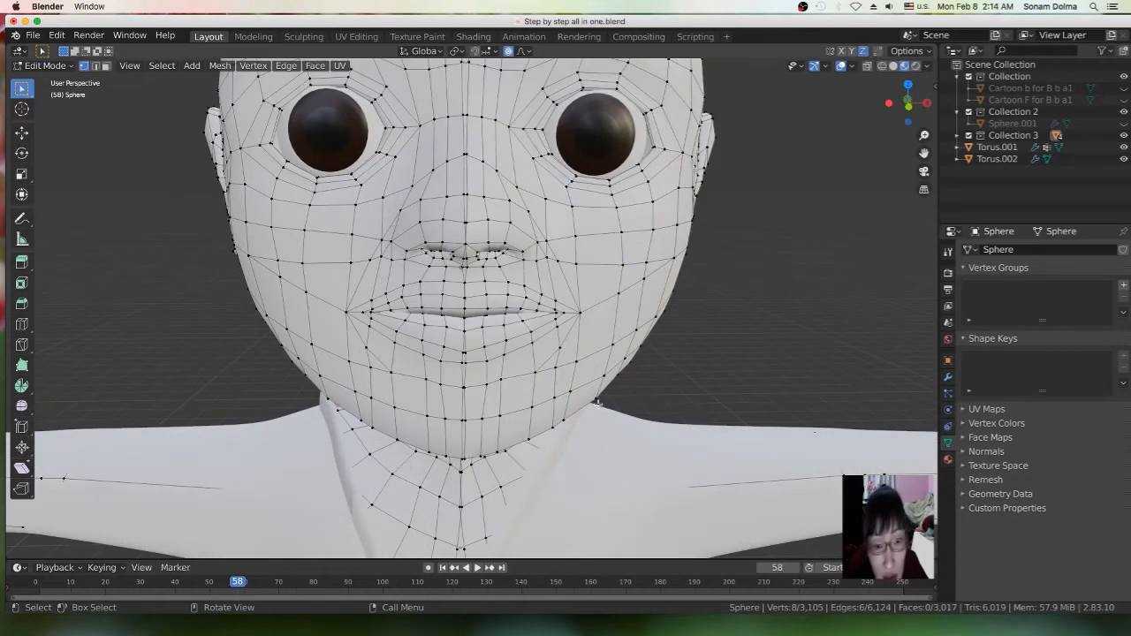
scroll(601, 409, up, 8)
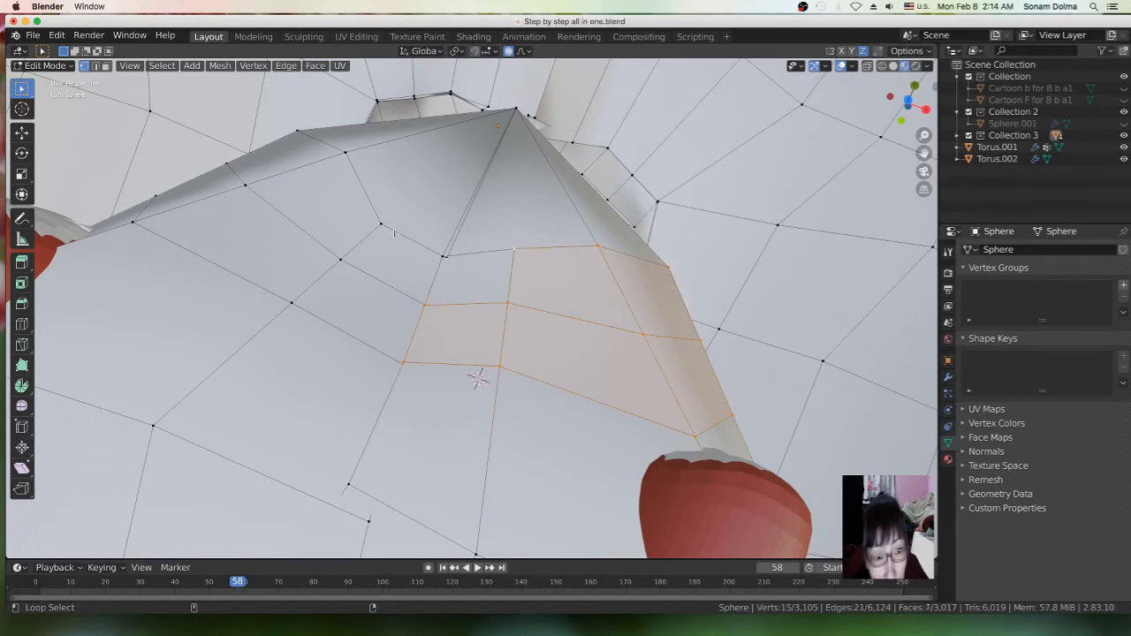
alt+shift+click(310, 256)
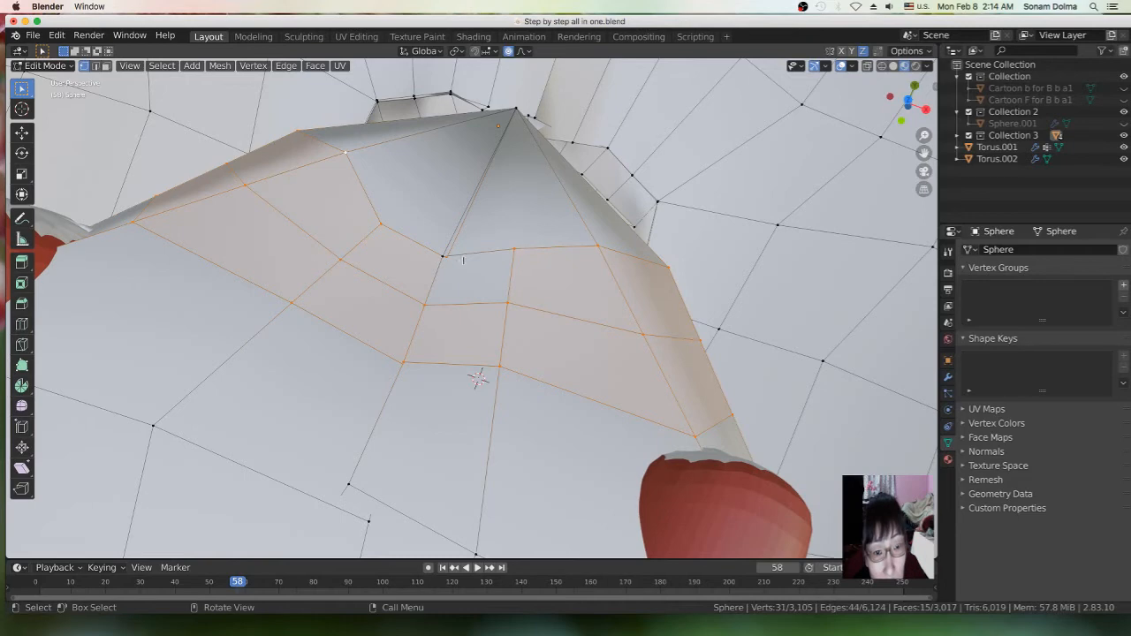
scroll(477, 378, down, 2)
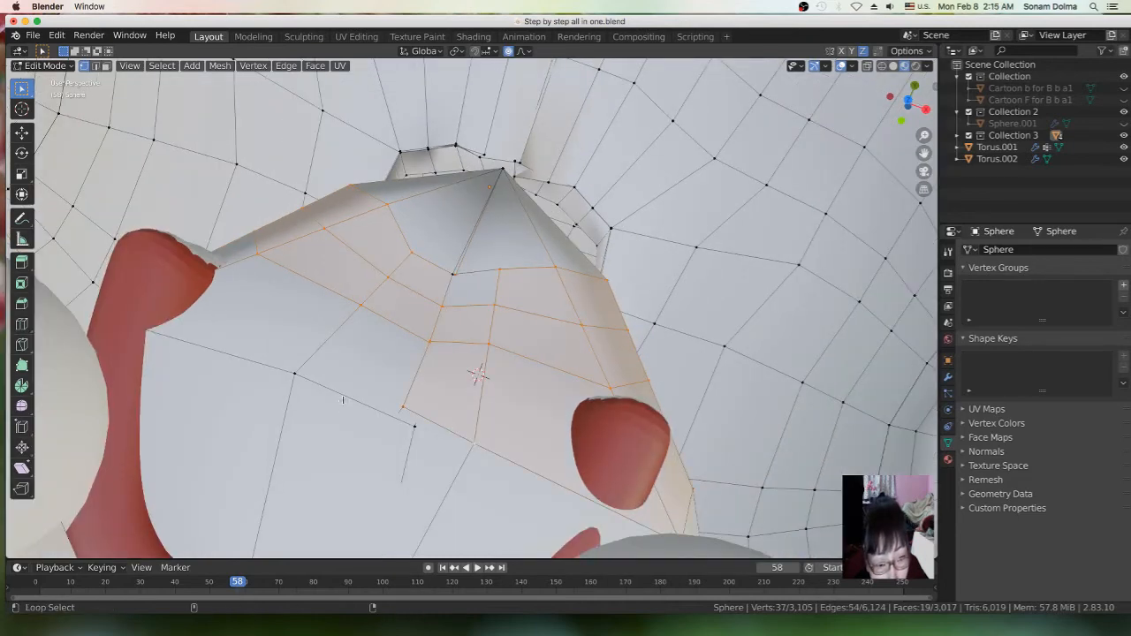
scroll(371, 377, down, 5)
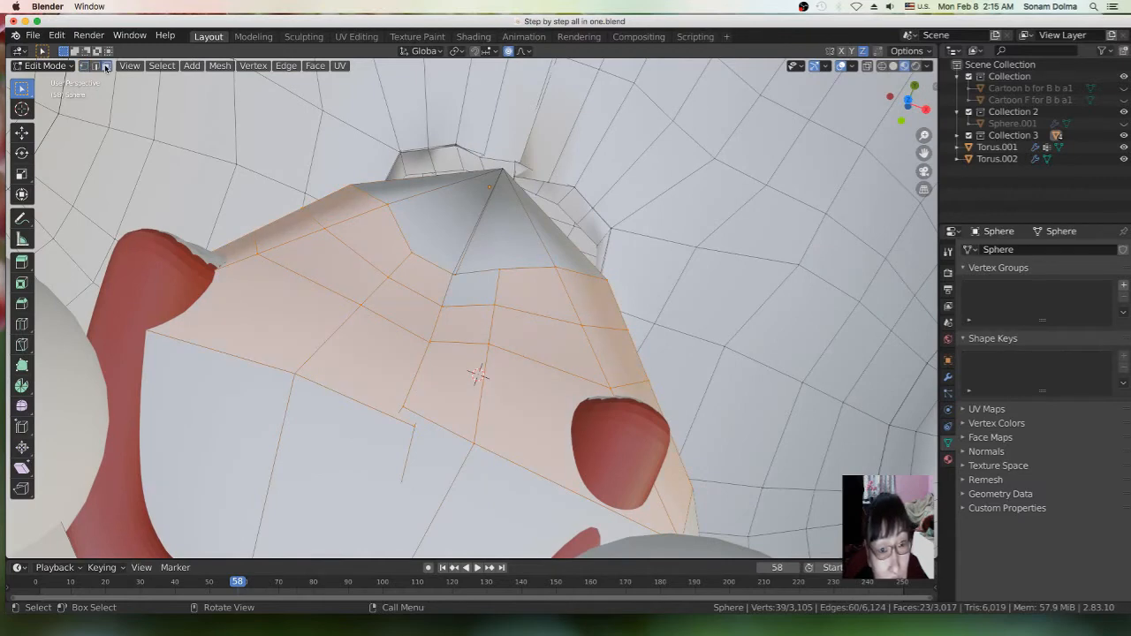
In face selection, extend the selection over the mouth cavity's surface between the eyeballs and the gums
scroll(464, 241, down, 2)
middle_drag(453, 373, 492, 286)
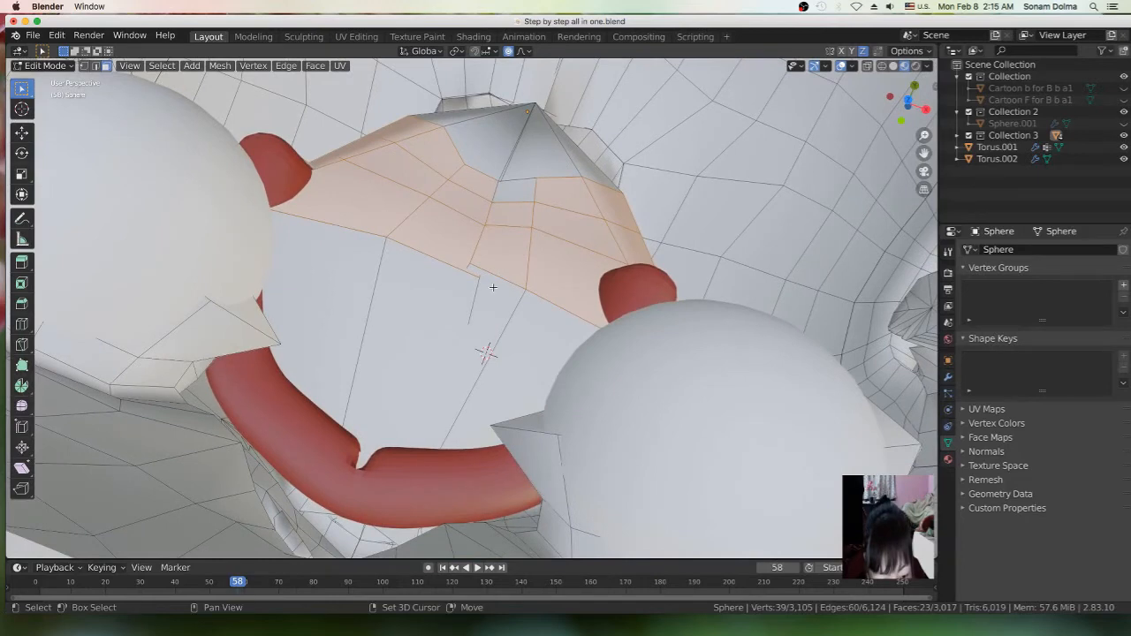
alt+shift+click(453, 418)
alt+shift+click(368, 340)
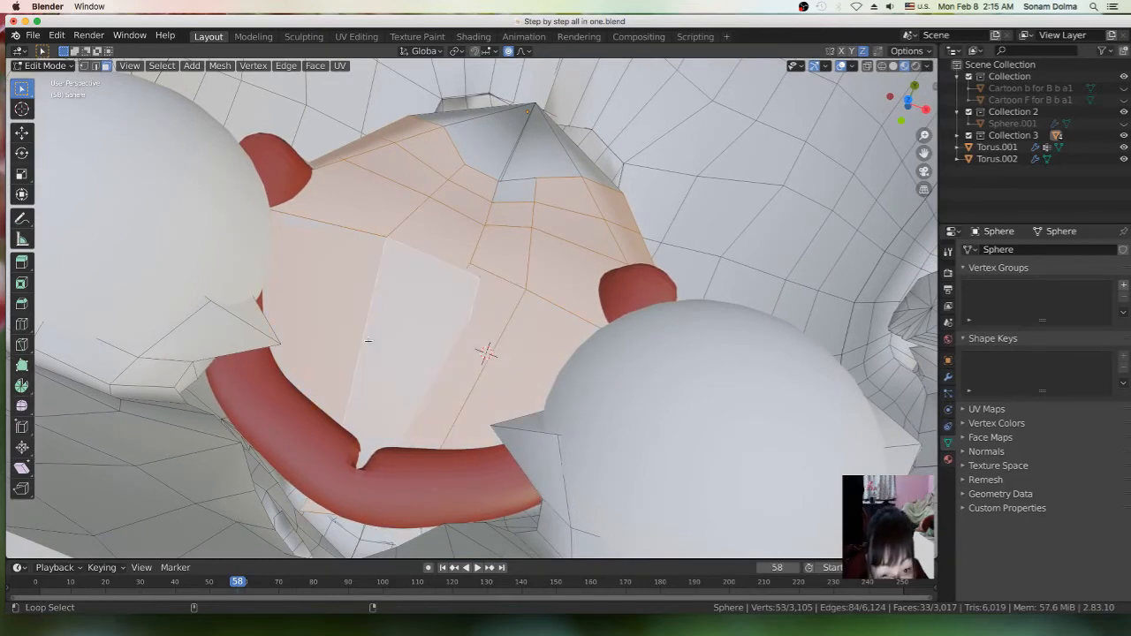
Add the faces beneath the lower gum, at the front of the mouth cavity, to the current face selection
middle_drag(414, 389, 439, 379)
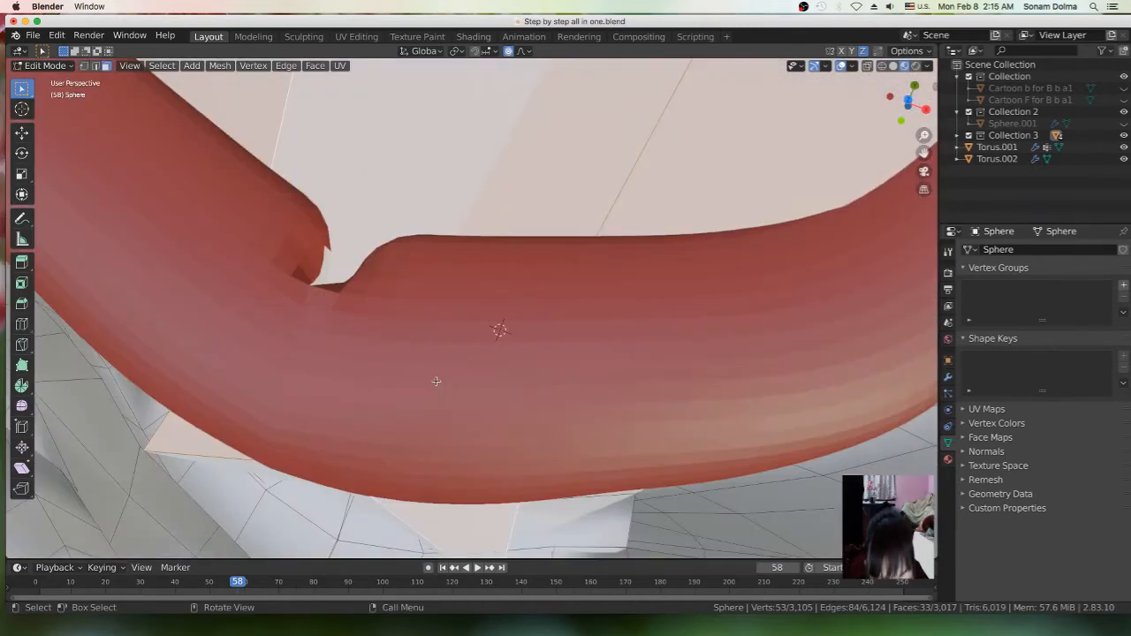
middle_drag(412, 419, 468, 348)
key(alt)
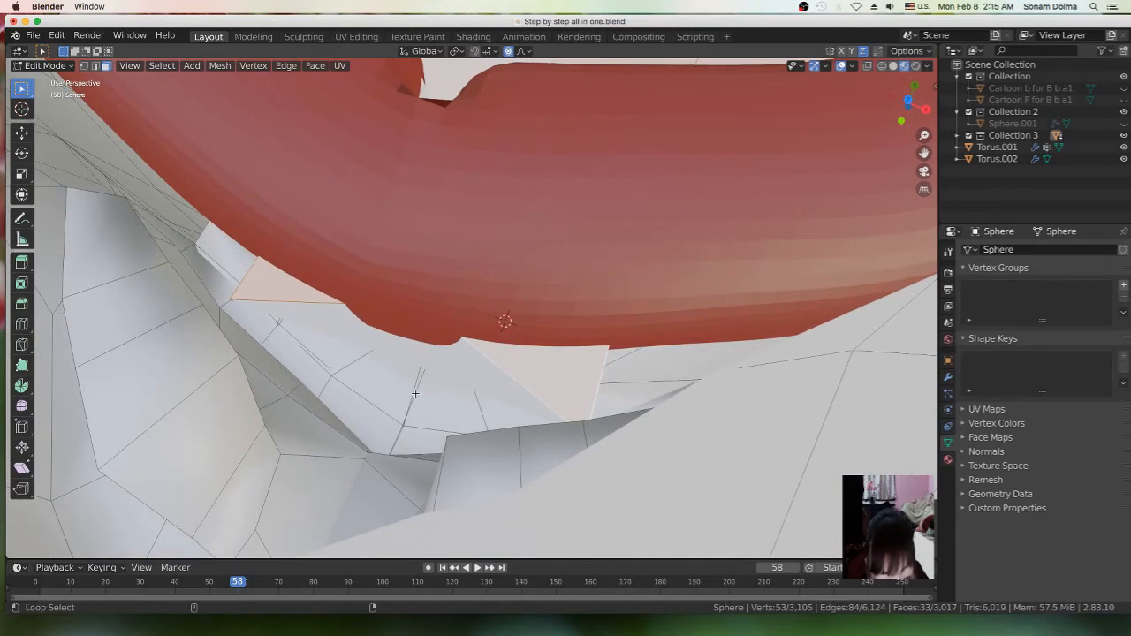
alt+shift+click(480, 406)
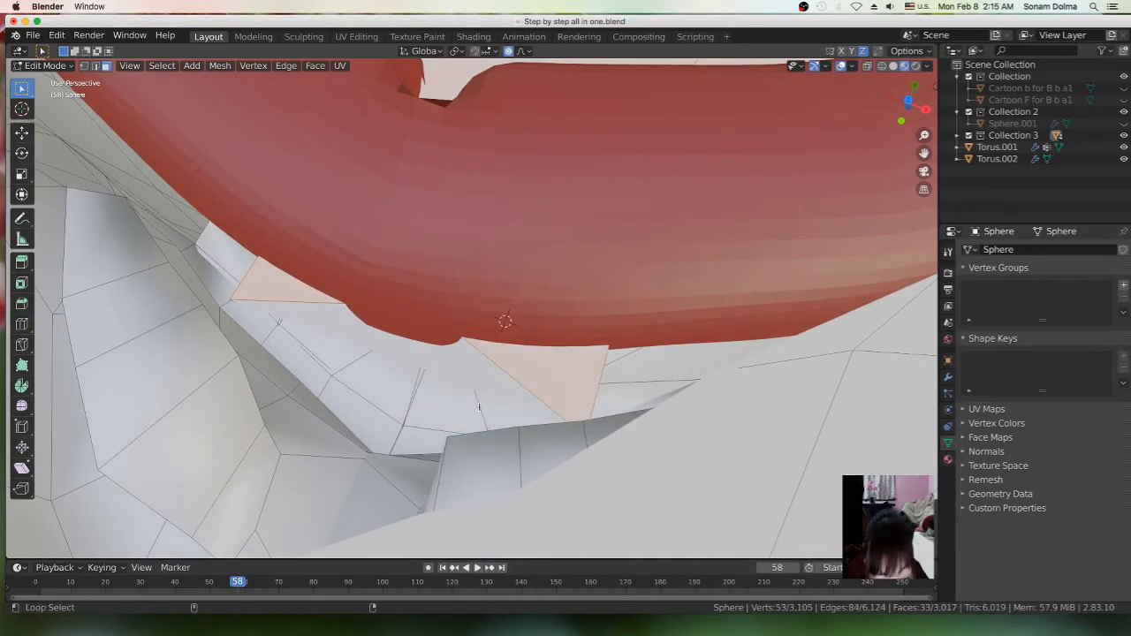
Extend the selection over the narrow faces at the mouth corner, beside the side of the lower gum
middle_drag(350, 357, 280, 300)
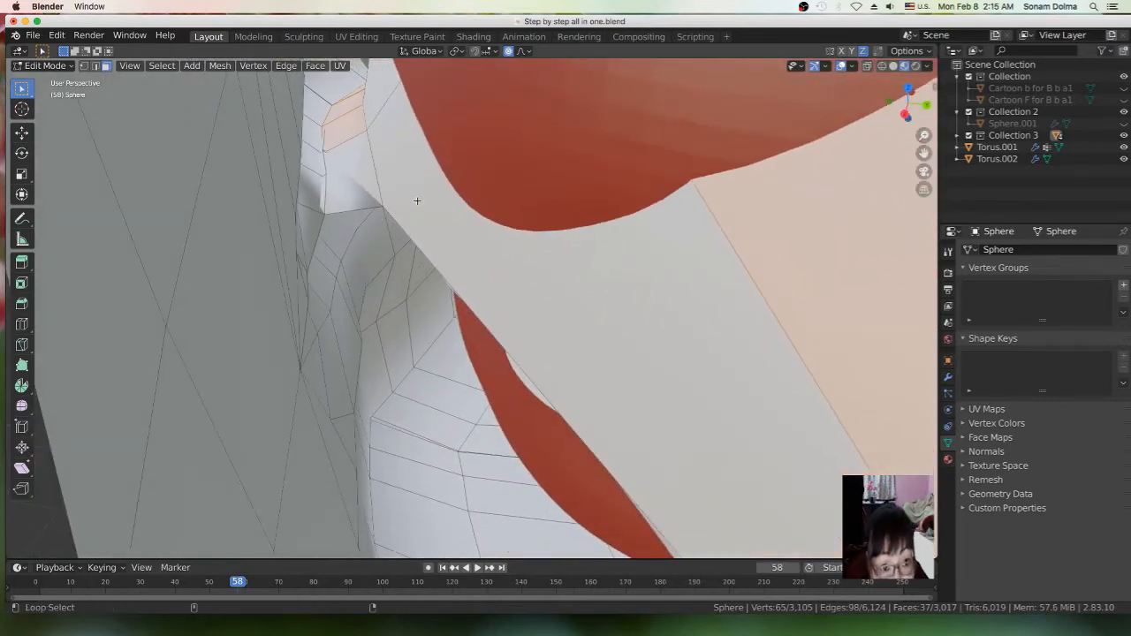
shift+click(388, 99)
middle_drag(371, 126, 364, 167)
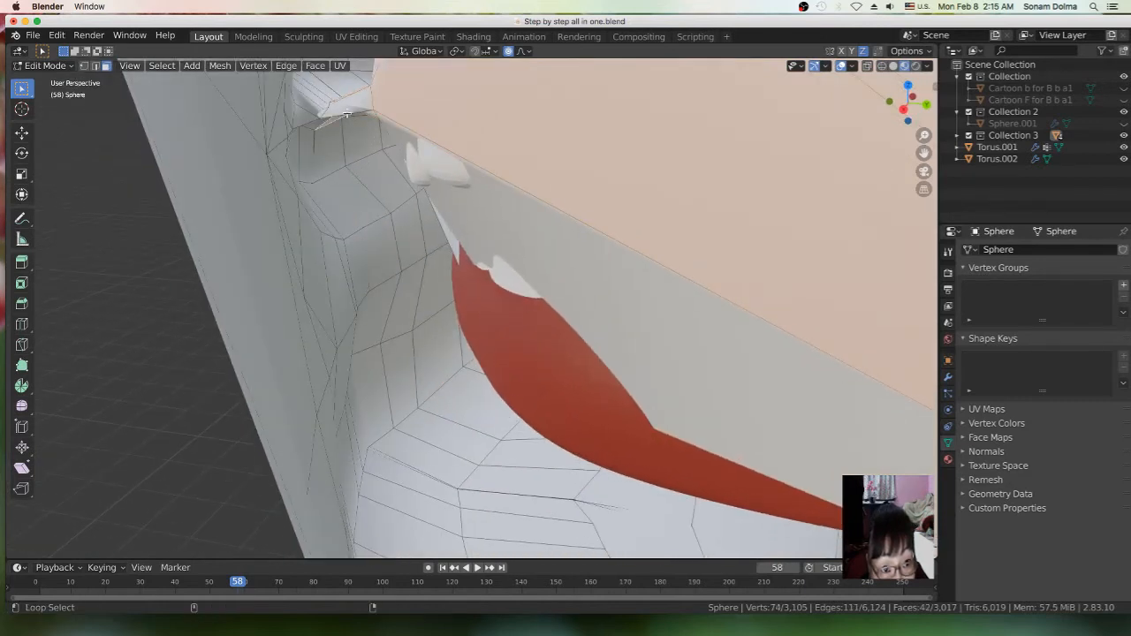
middle_drag(348, 115, 339, 140)
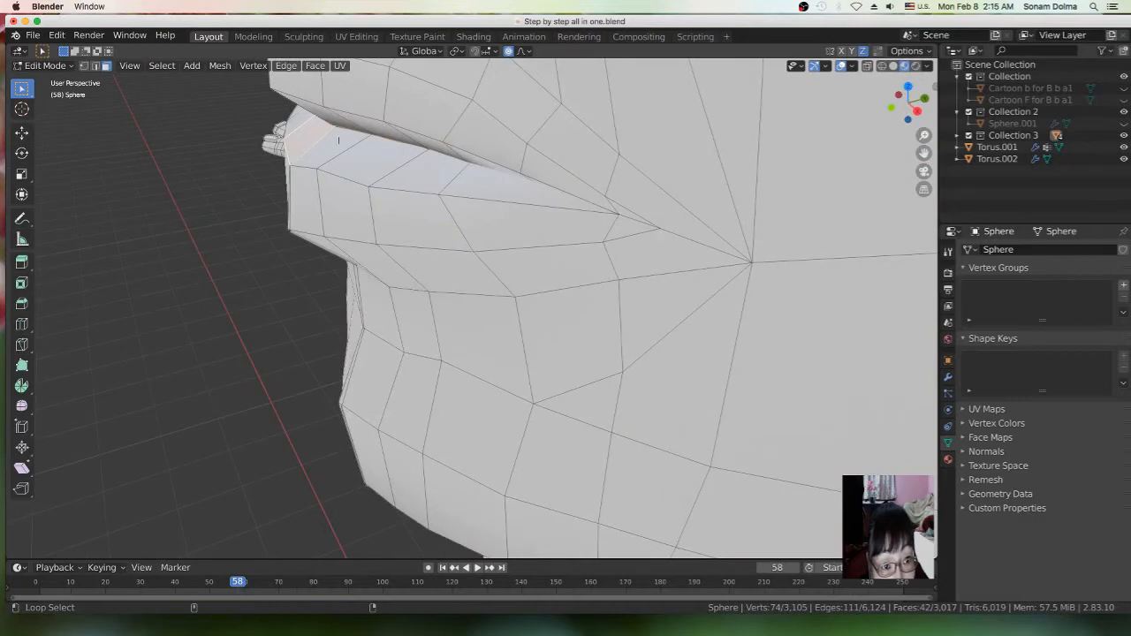
middle_drag(427, 191, 520, 280)
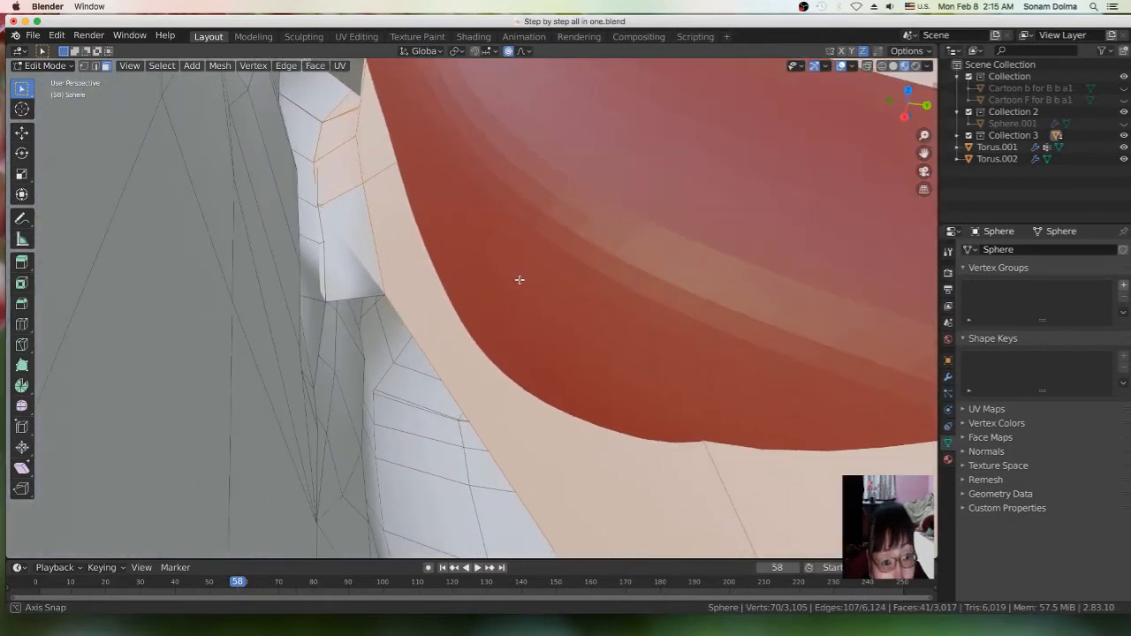
key(alt)
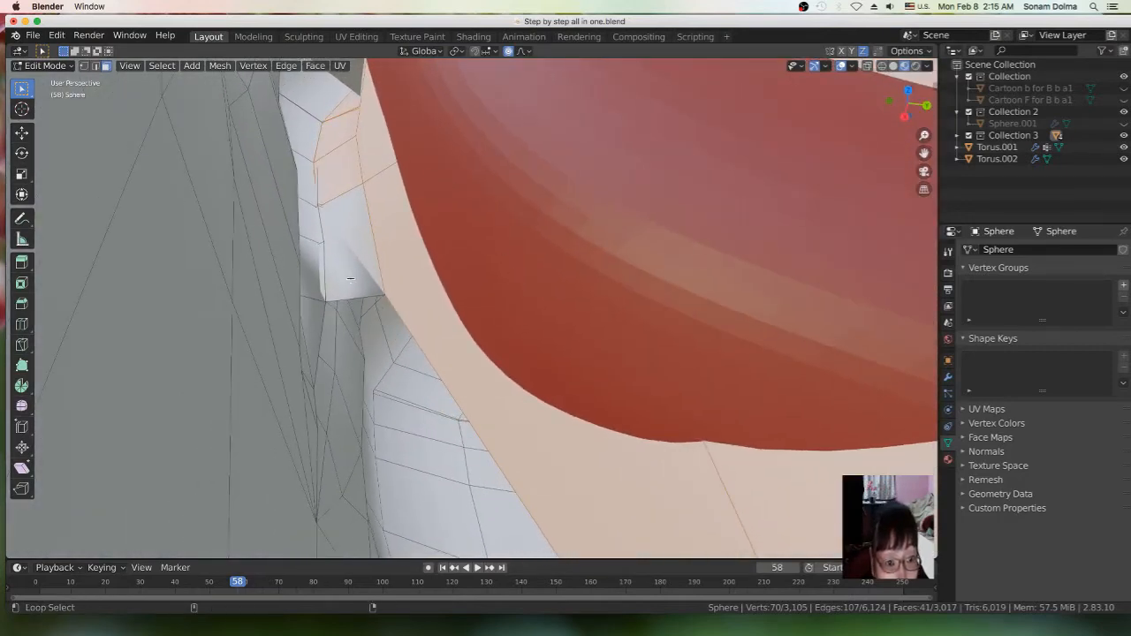
shift+click(354, 268)
shift+click(363, 240)
Add both rows of inner-lip faces running along the underside of the lower gum, filling the unselected gaps between them
middle_drag(363, 240, 291, 179)
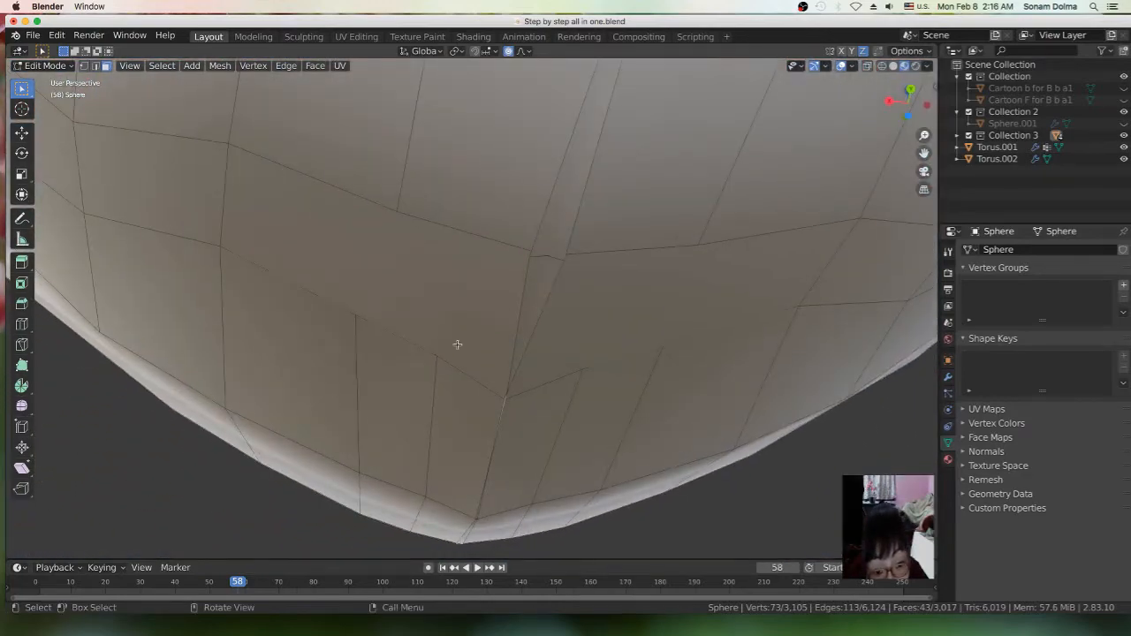
scroll(457, 346, up, 7)
middle_drag(515, 363, 528, 358)
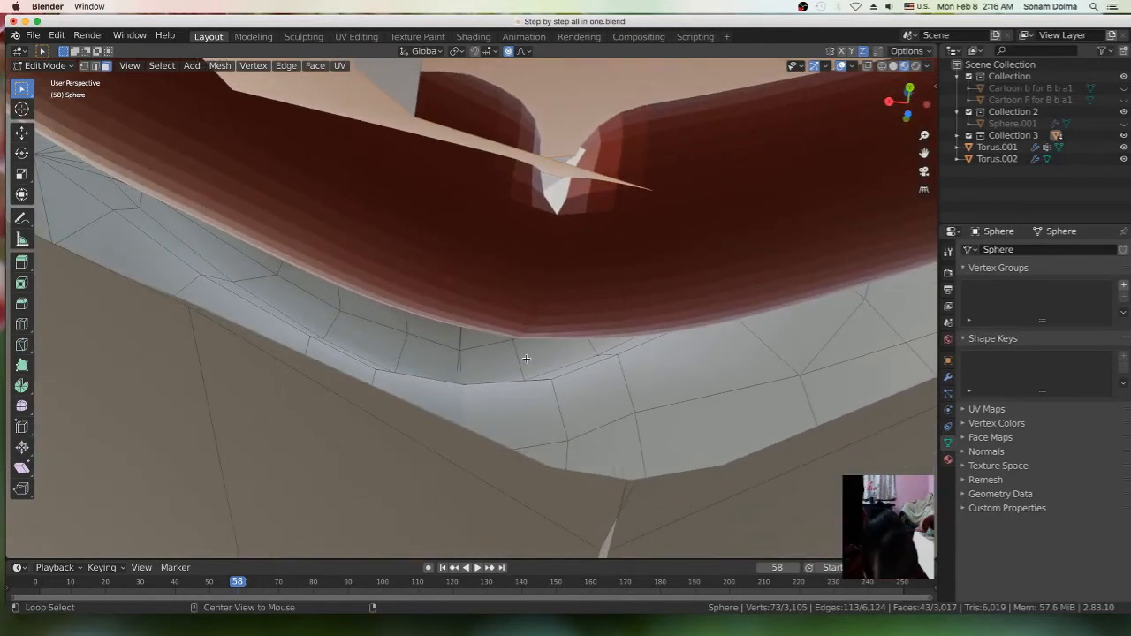
alt+shift+click(521, 358)
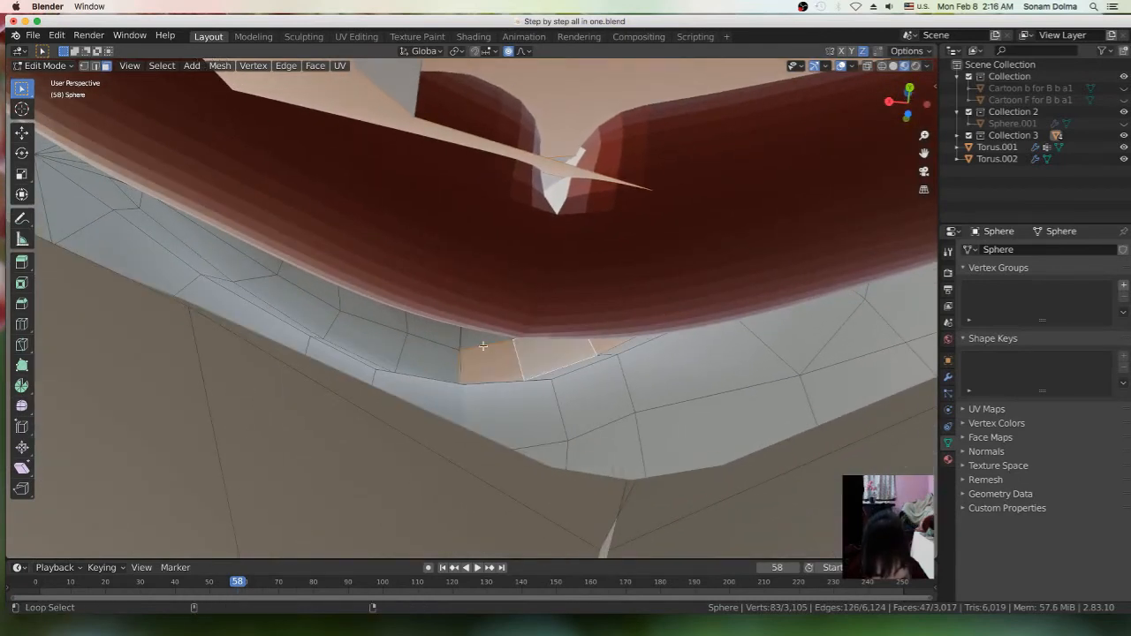
alt+shift+click(406, 349)
alt+shift+click(405, 325)
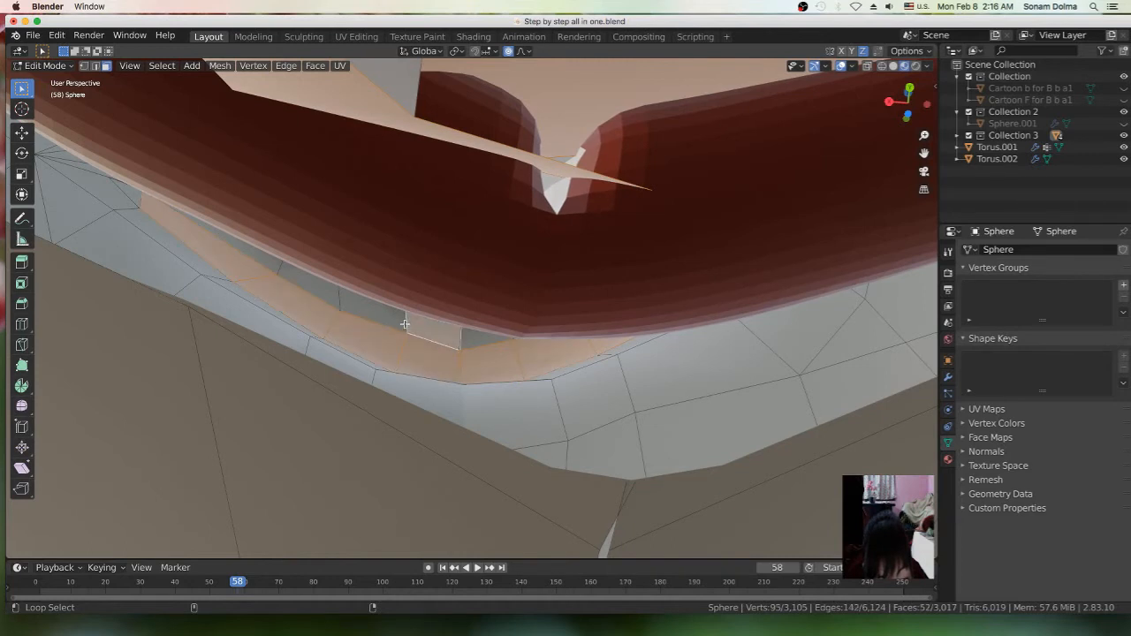
alt+shift+click(336, 302)
alt+shift+click(336, 297)
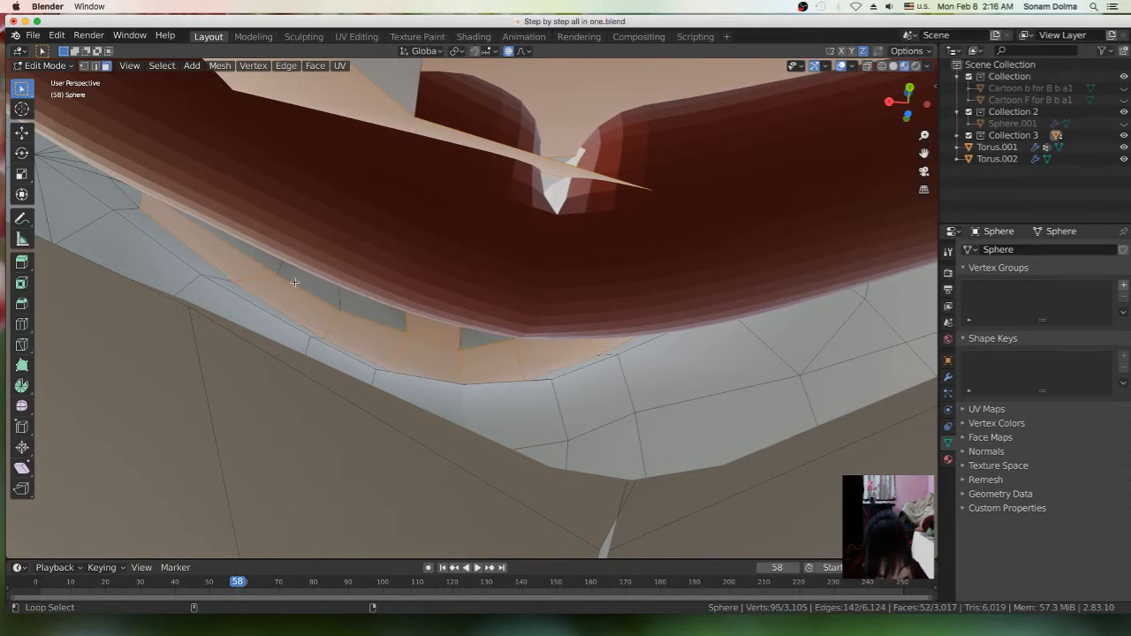
alt+shift+click(276, 267)
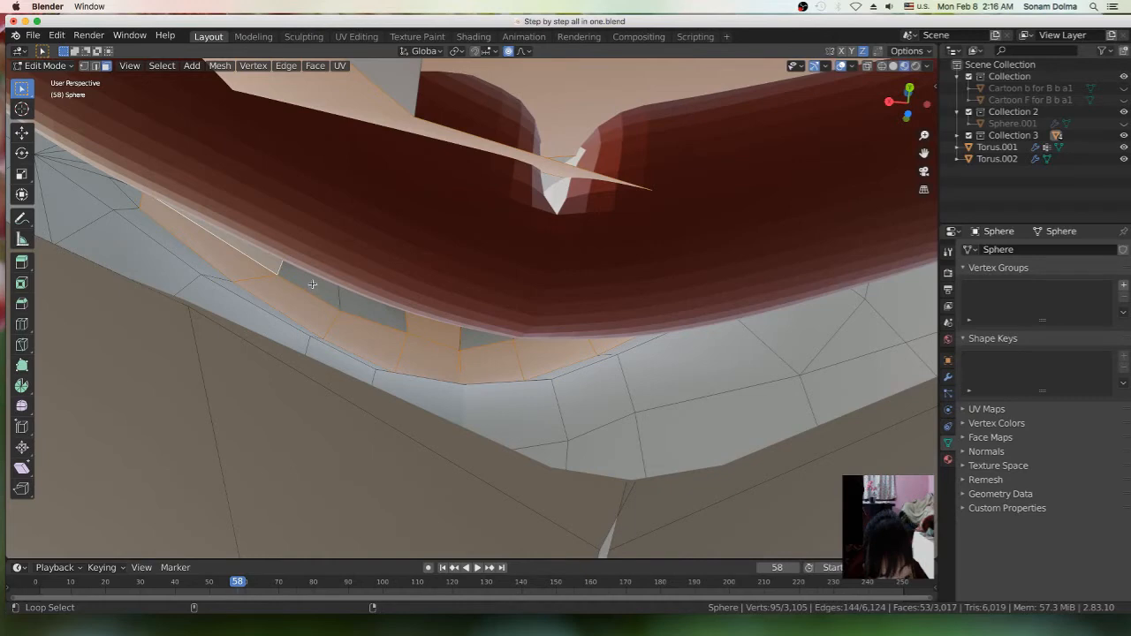
shift+click(353, 305)
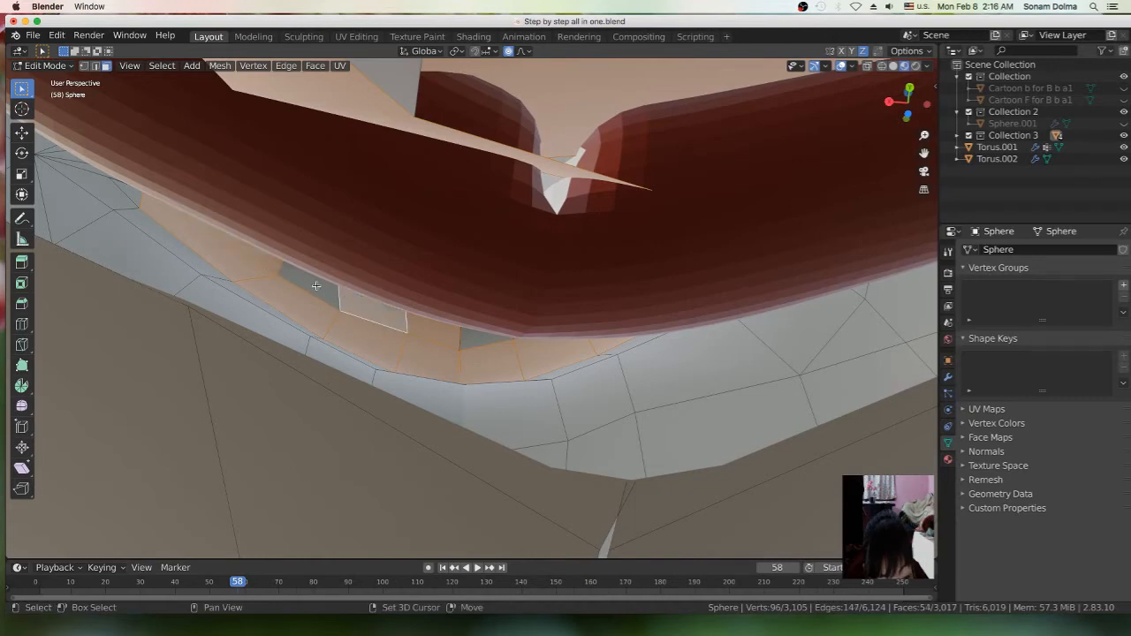
shift+click(320, 286)
shift+click(480, 336)
Include the folded faces at the mouth corner beyond the gum, around the overlapping teeth, in the selection
middle_drag(566, 368, 416, 386)
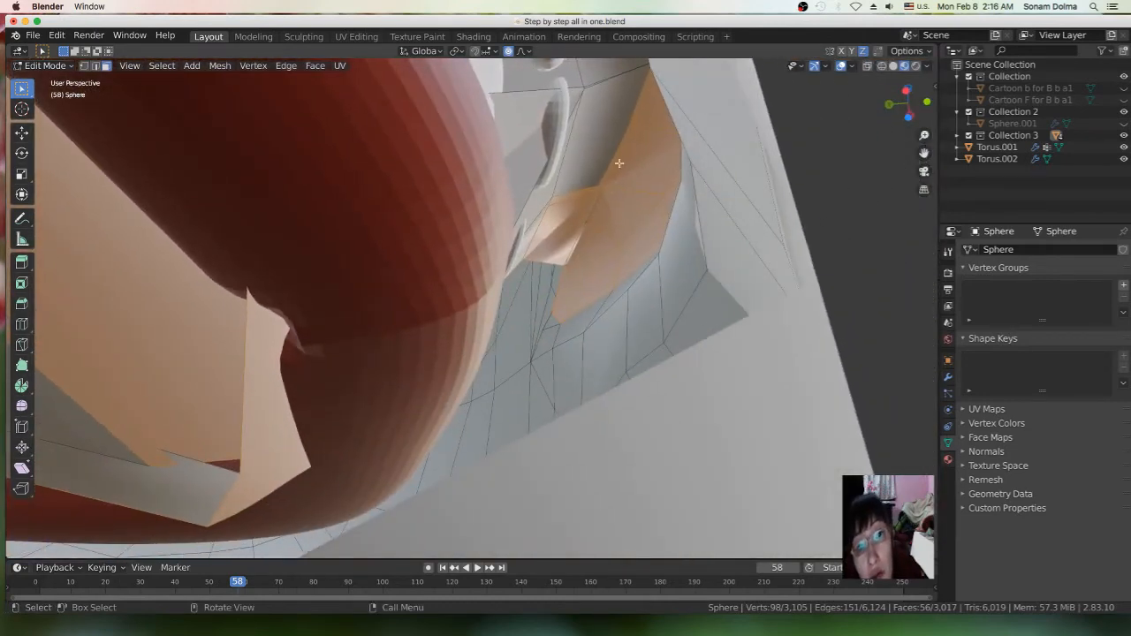
mouse_move(629, 185)
middle_down()
mouse_move(599, 177)
mouse_move(609, 184)
middle_up()
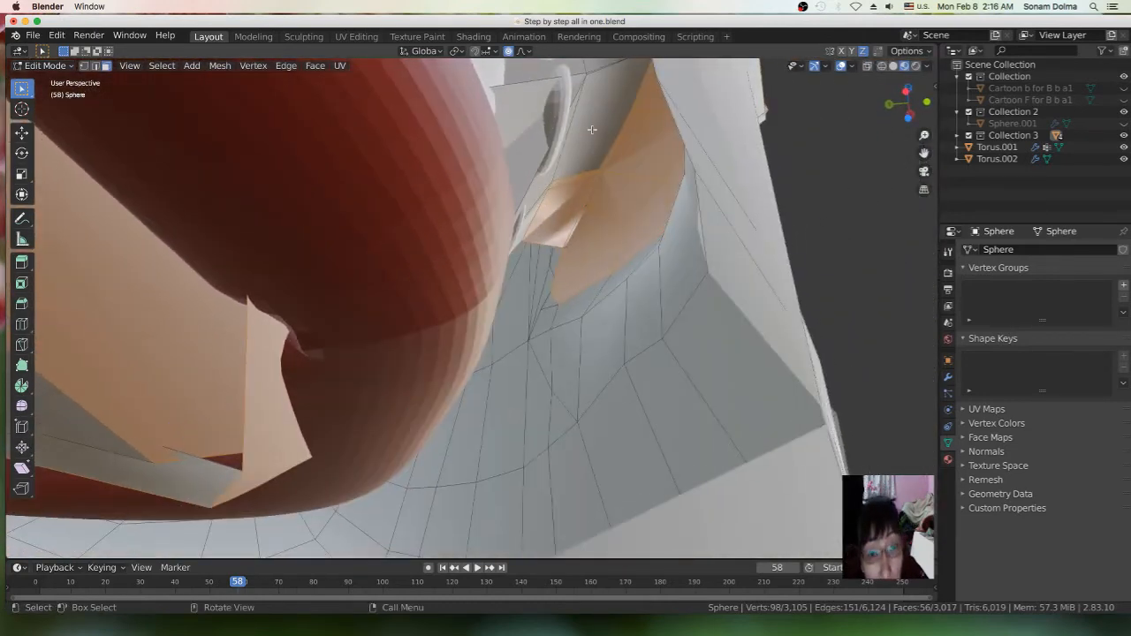
alt+shift+click(594, 65)
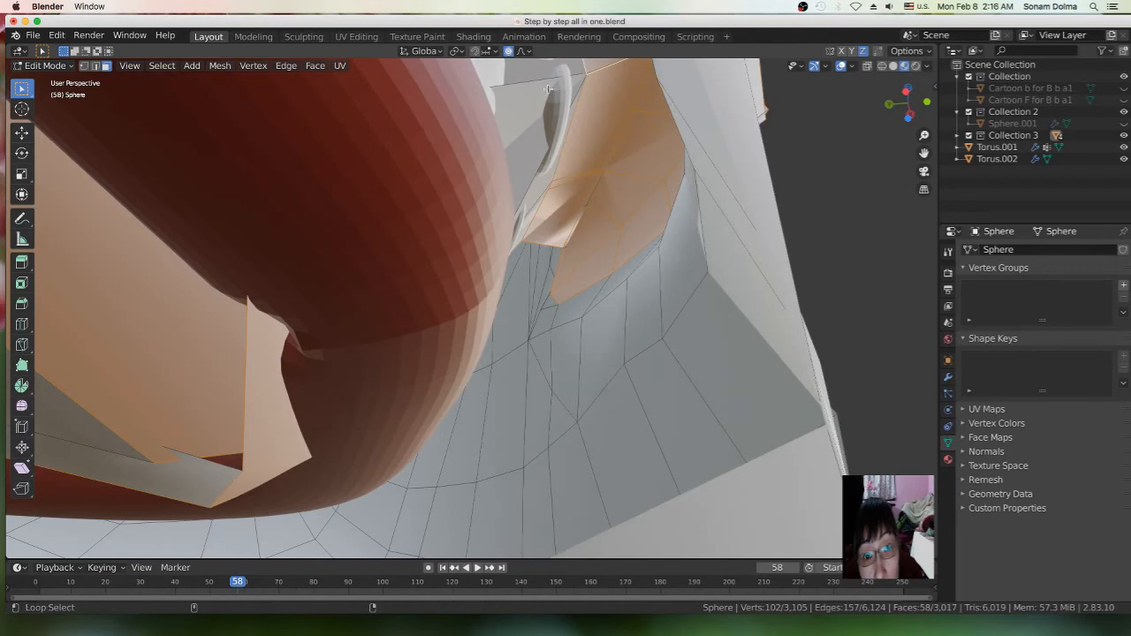
middle_drag(535, 86, 534, 165)
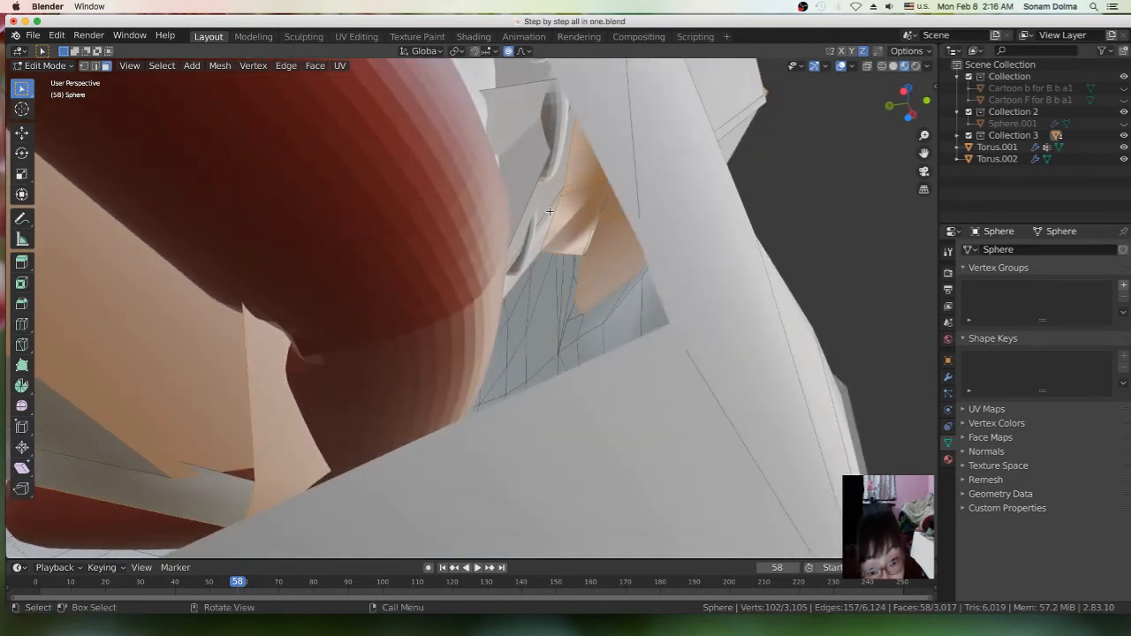
alt+shift+click(546, 210)
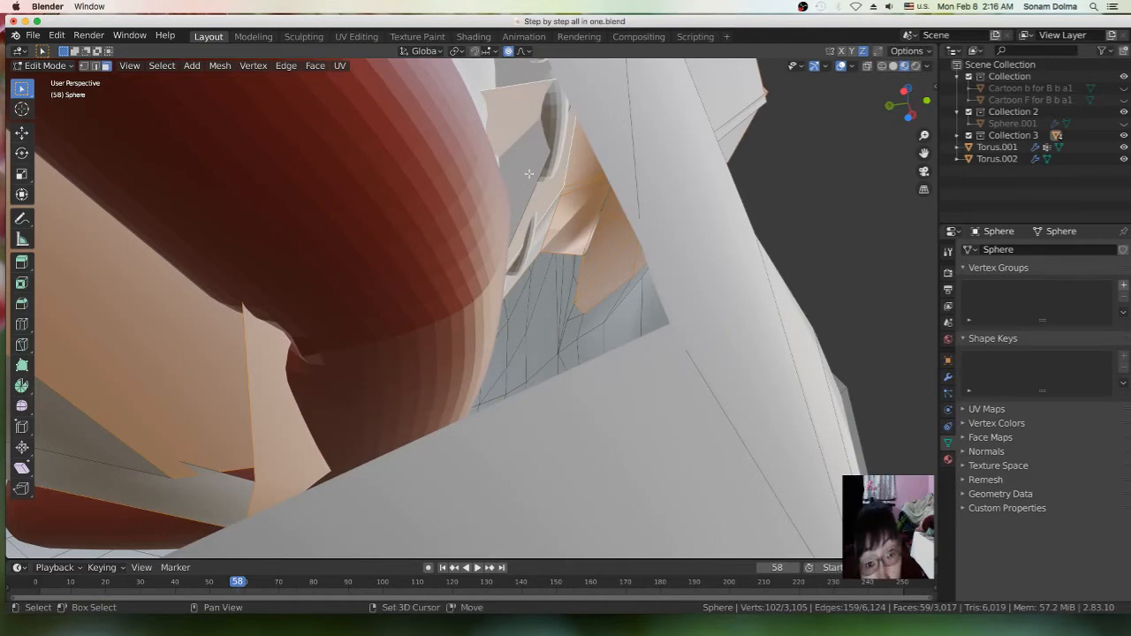
shift+click(528, 174)
Add the large unselected cavity wall and the adjoining lower strip behind the gum to the selection
middle_drag(546, 221, 432, 263)
scroll(385, 290, down, 3)
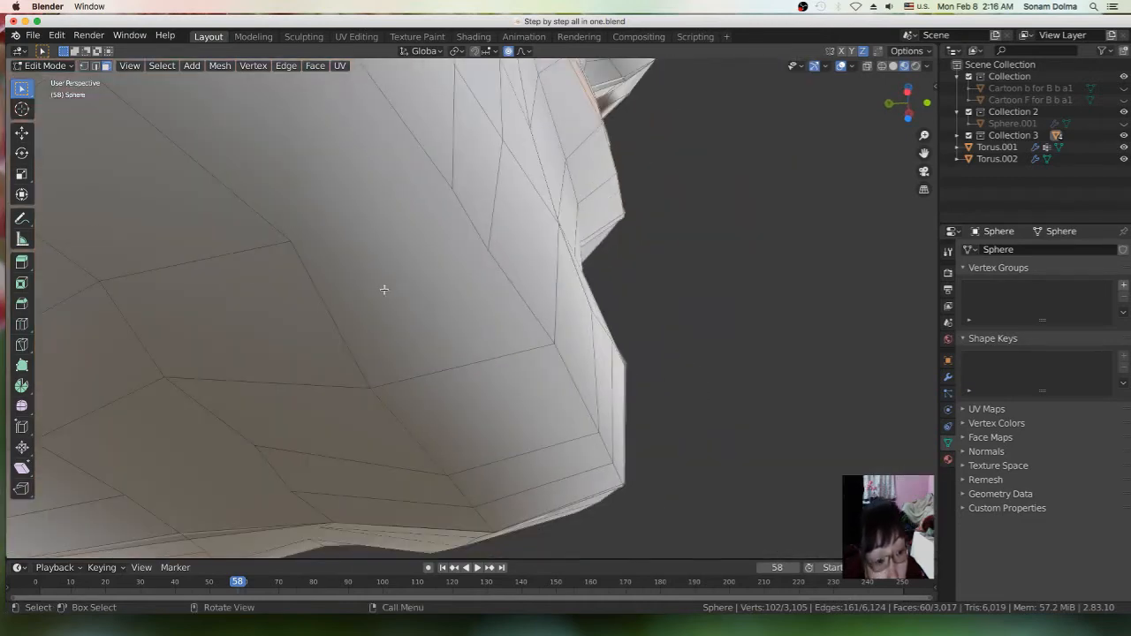
scroll(382, 287, up, 4)
scroll(308, 287, down, 5)
middle_drag(308, 286, 720, 202)
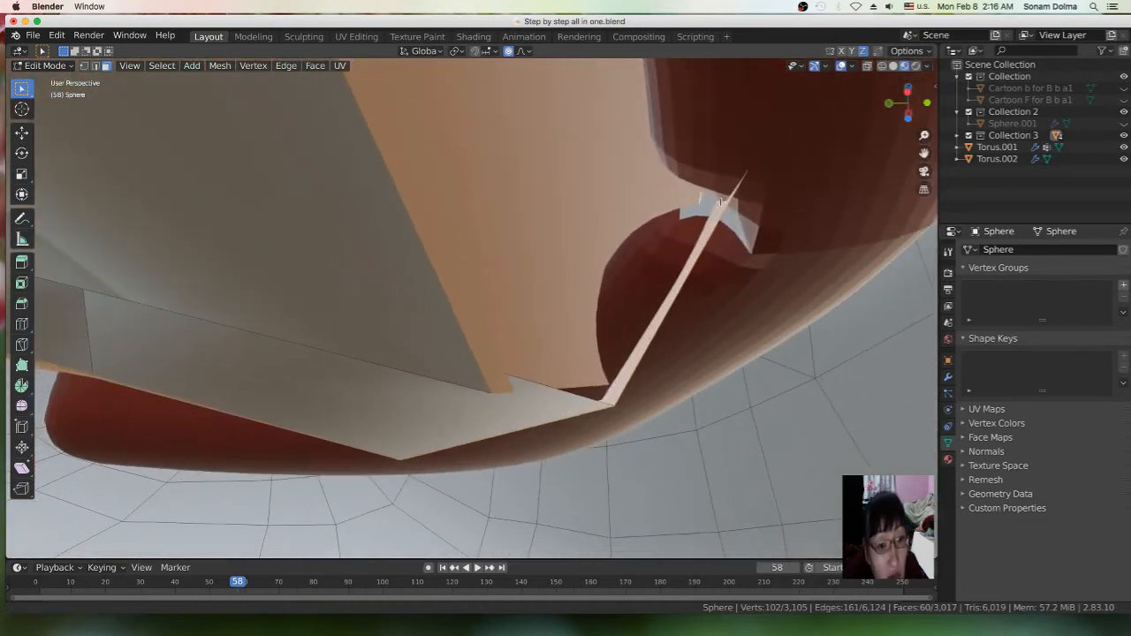
shift+click(290, 291)
shift+click(199, 351)
shift+click(73, 323)
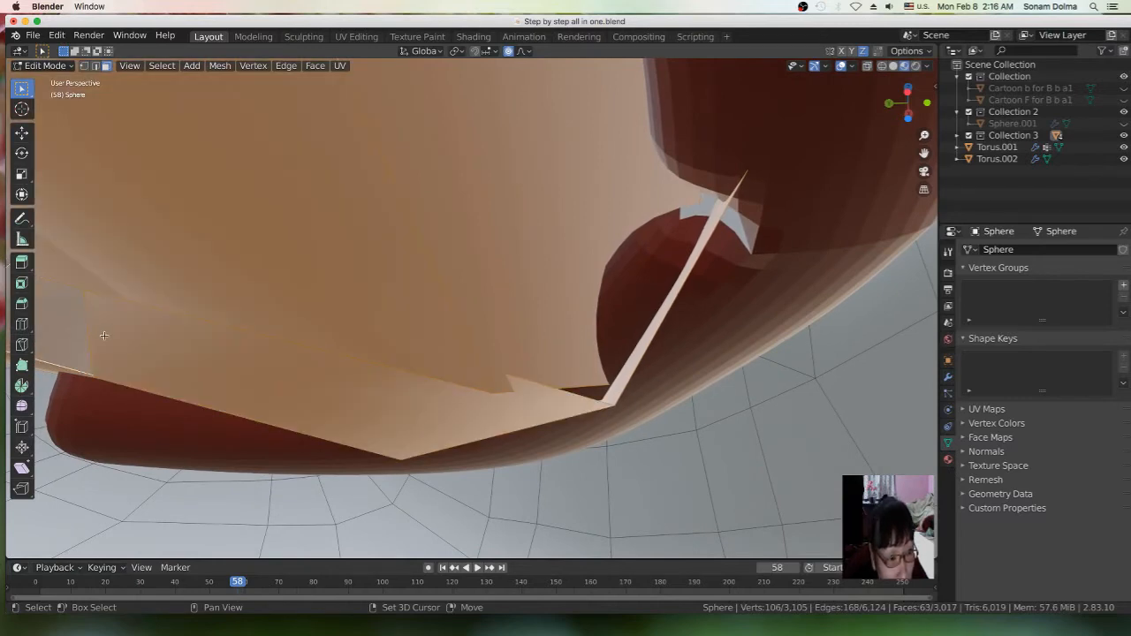
Extend the selection over the cavity faces near the gum's rear end, including the hanging wall and the small triangular gap
scroll(260, 344, up, 5)
middle_drag(384, 298, 437, 310)
scroll(288, 240, up, 4)
scroll(298, 230, down, 2)
scroll(298, 231, down, 3)
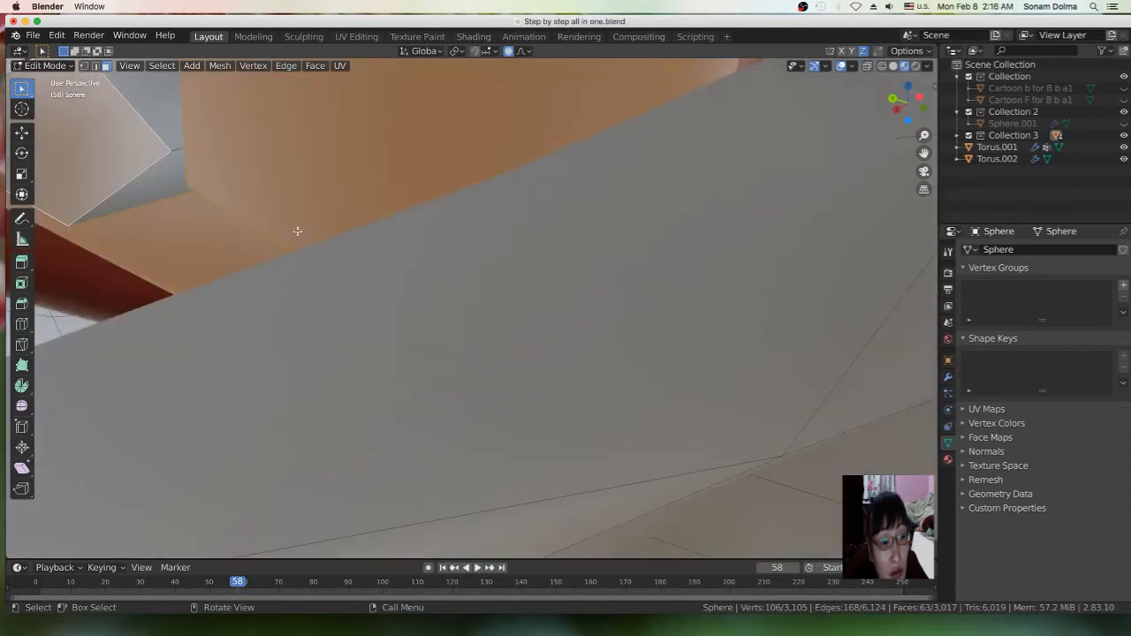
middle_drag(278, 222, 364, 331)
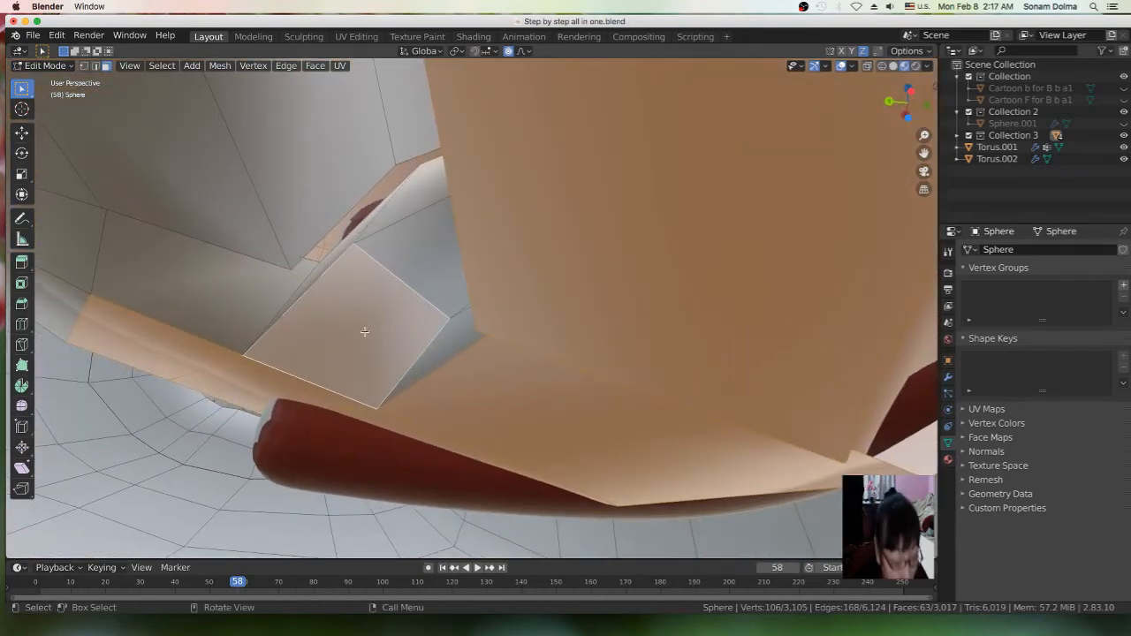
alt+click(284, 298)
alt+shift+click(269, 233)
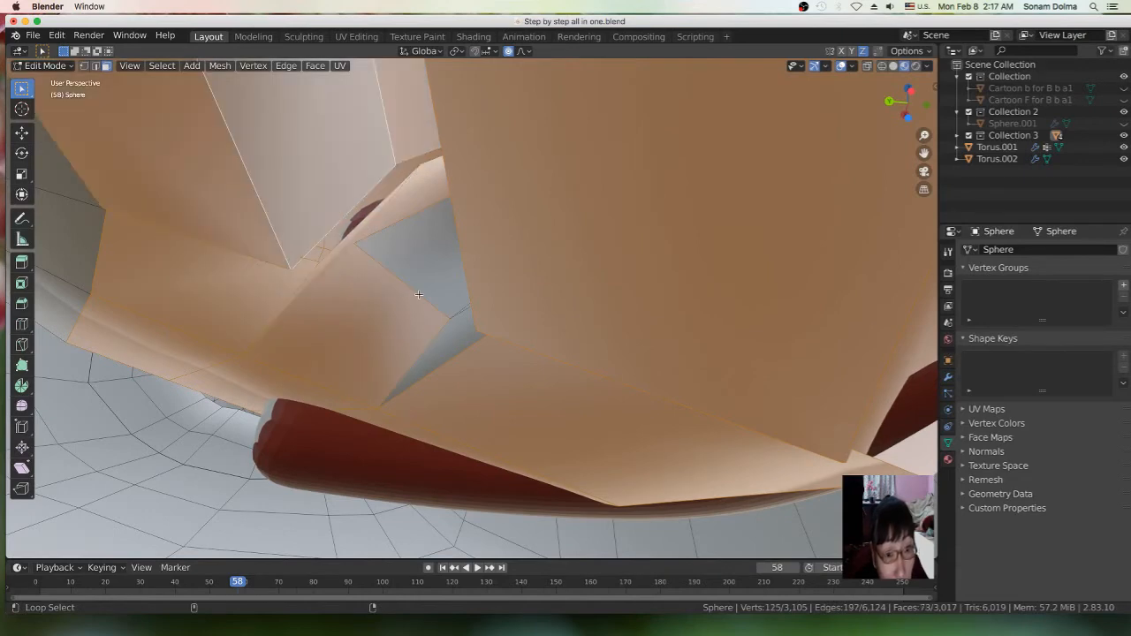
alt+shift+click(441, 332)
alt+shift+click(438, 334)
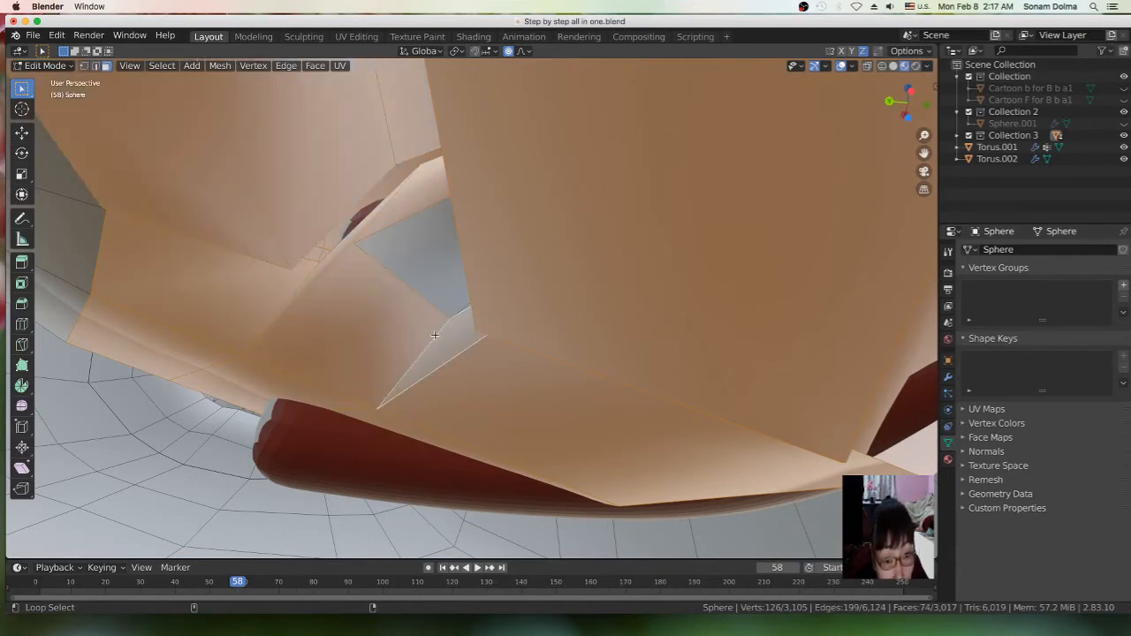
Select the remaining faces inside the recess between the cavity walls, including the raised flap at its side
middle_drag(443, 315, 310, 307)
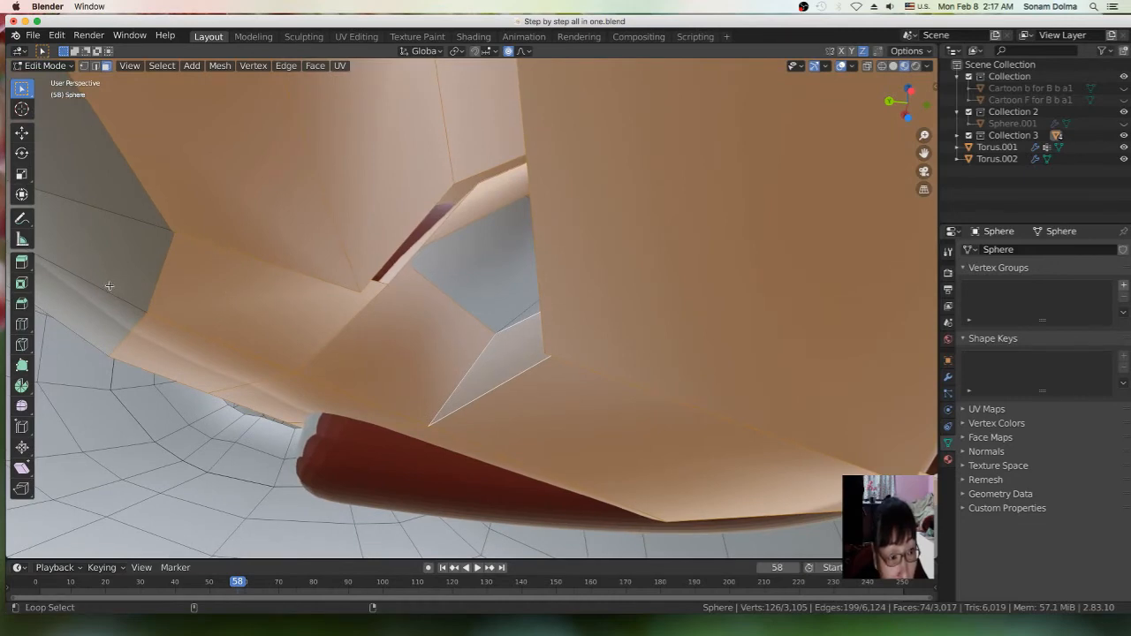
scroll(481, 336, up, 2)
middle_drag(502, 341, 551, 358)
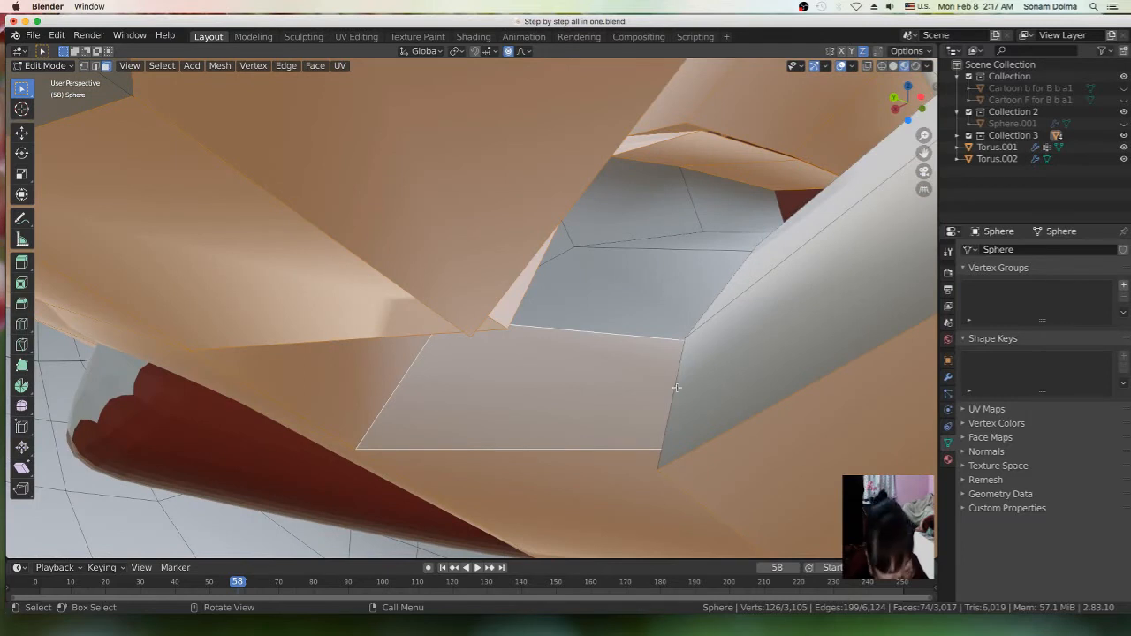
alt+shift+click(640, 250)
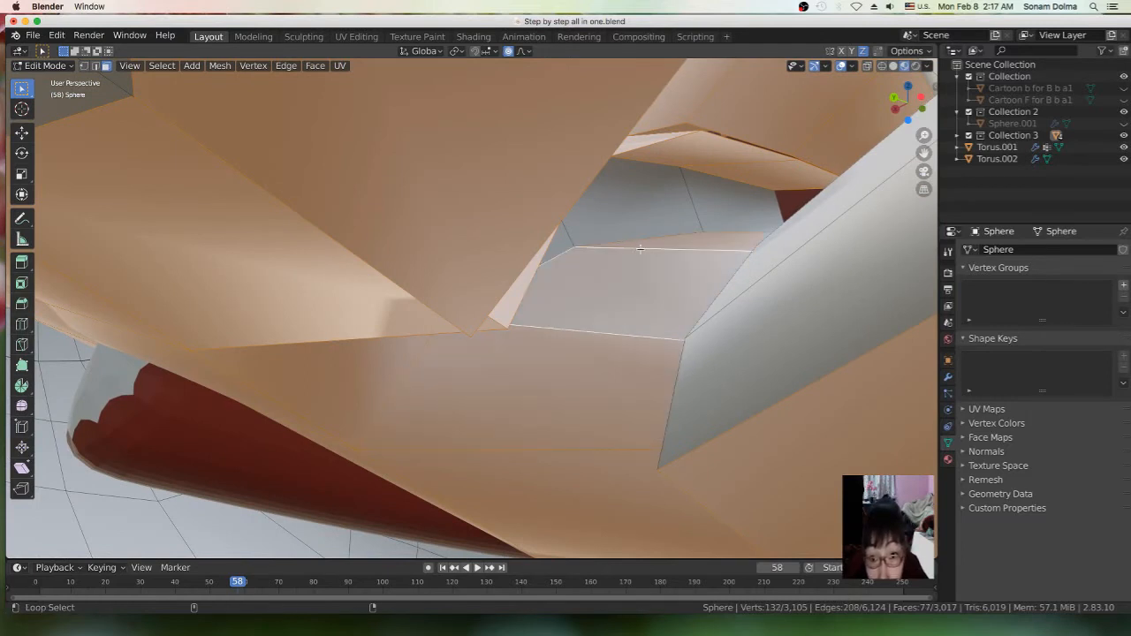
alt+shift+click(680, 202)
middle_drag(677, 270, 678, 278)
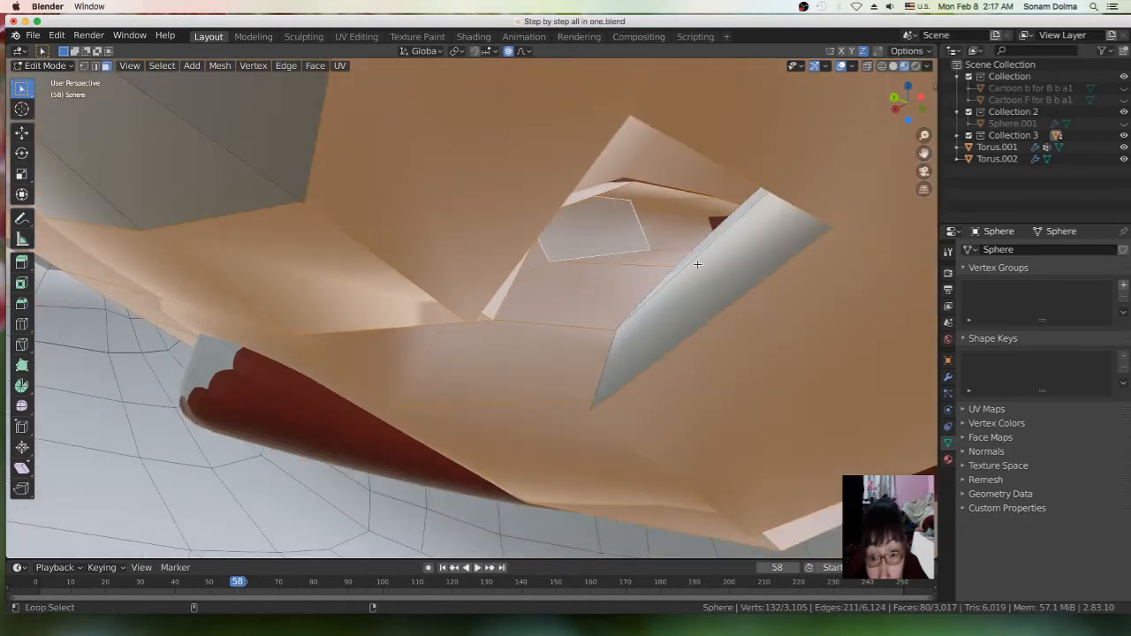
alt+shift+click(698, 265)
Add the large unselected faces on the rear side wall of the mouth cavity to the selection
middle_drag(464, 263, 374, 225)
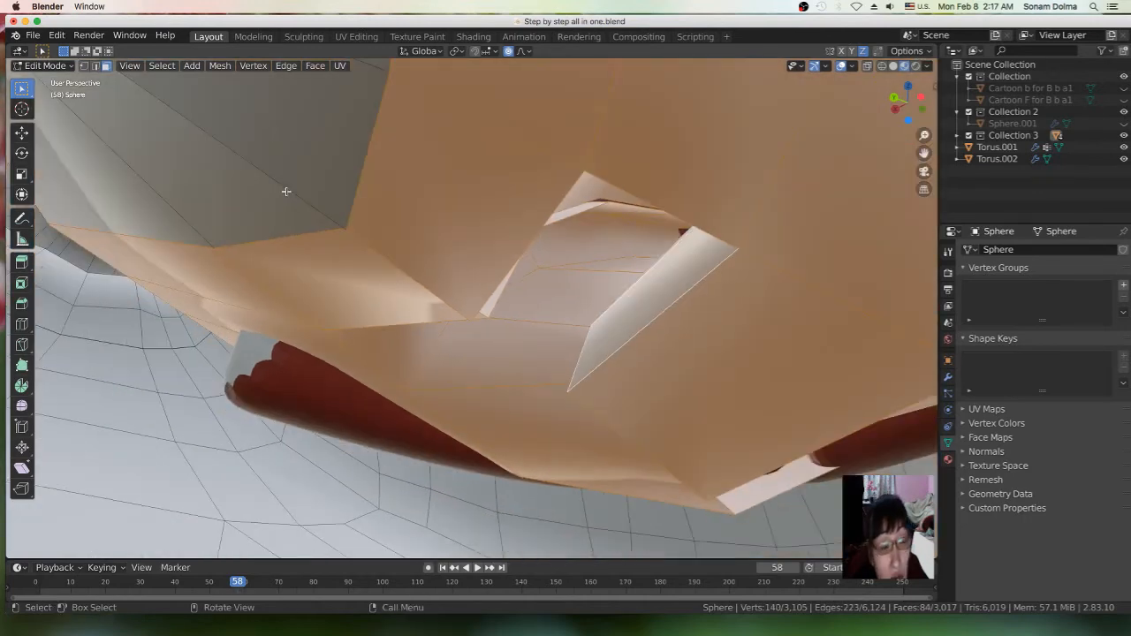
scroll(286, 192, up, 5)
scroll(286, 192, down, 3)
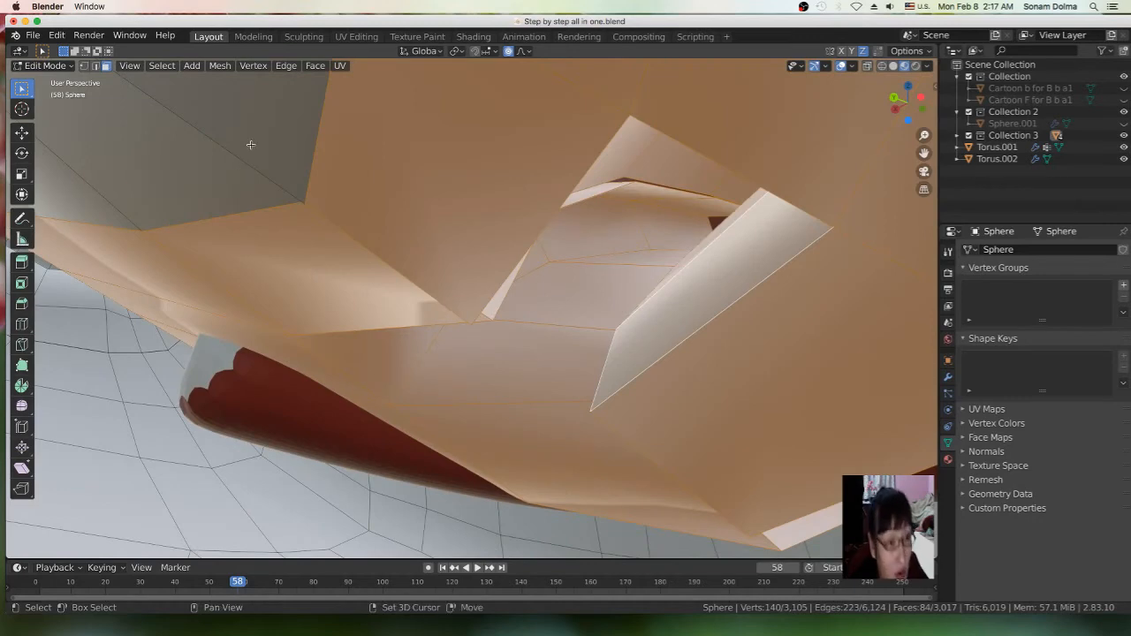
shift+click(237, 155)
shift+click(174, 161)
shift+click(53, 186)
scroll(257, 182, up, 3)
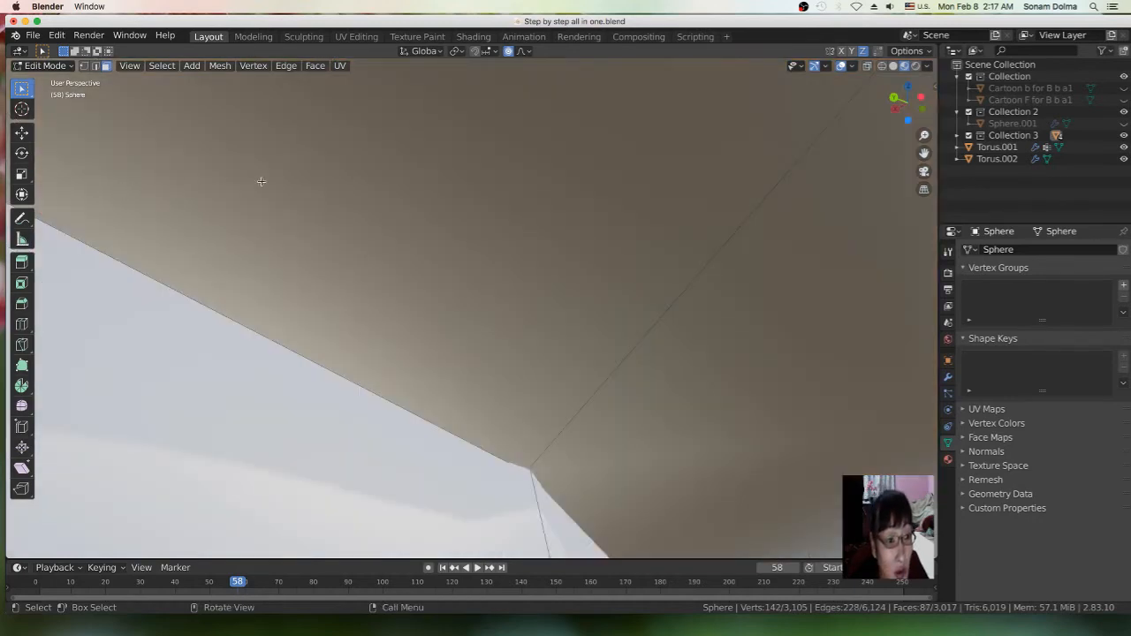
scroll(258, 181, down, 5)
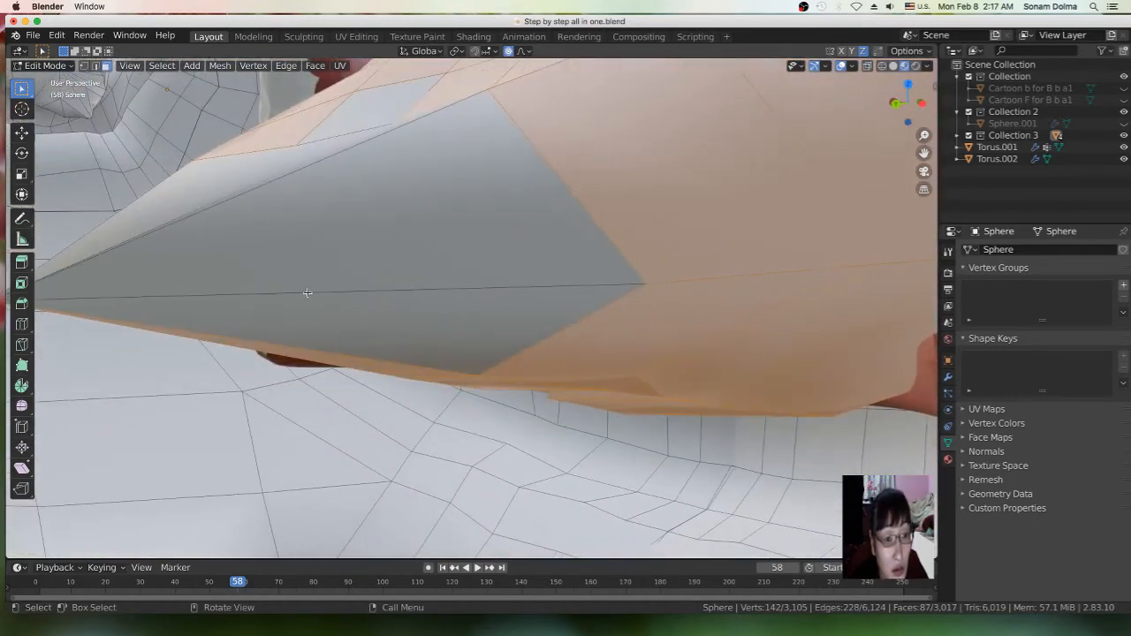
Add the unselected lower, upper and large triangular faces on the rear wall of the mouth cavity to the selection
shift+click(313, 295)
shift+click(266, 165)
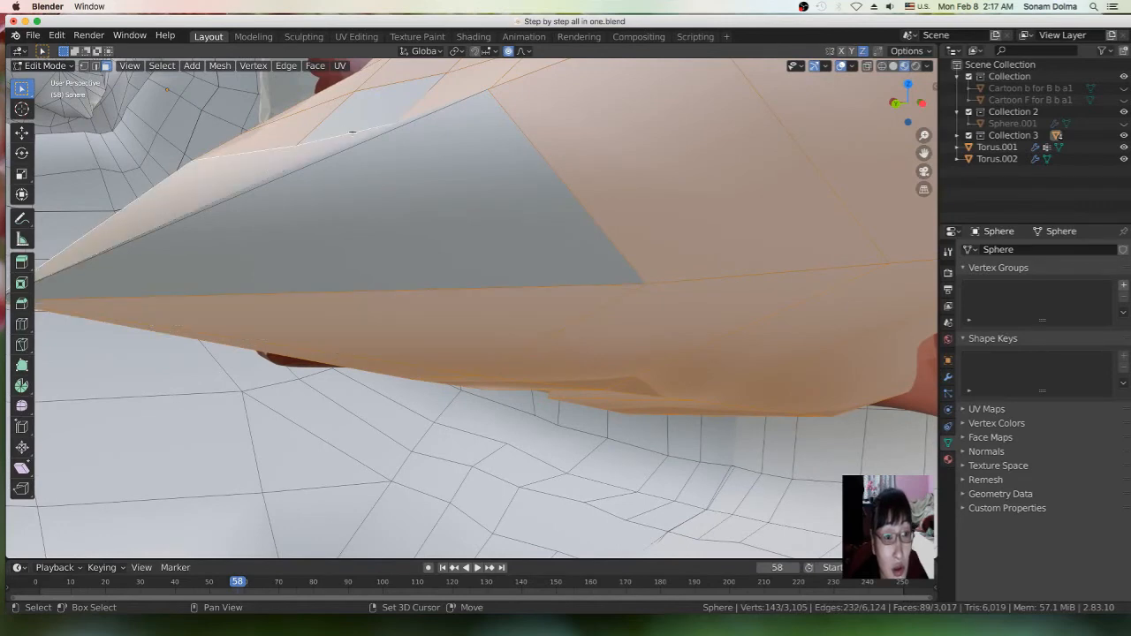
shift+click(372, 115)
shift+click(380, 191)
middle_drag(380, 201, 428, 226)
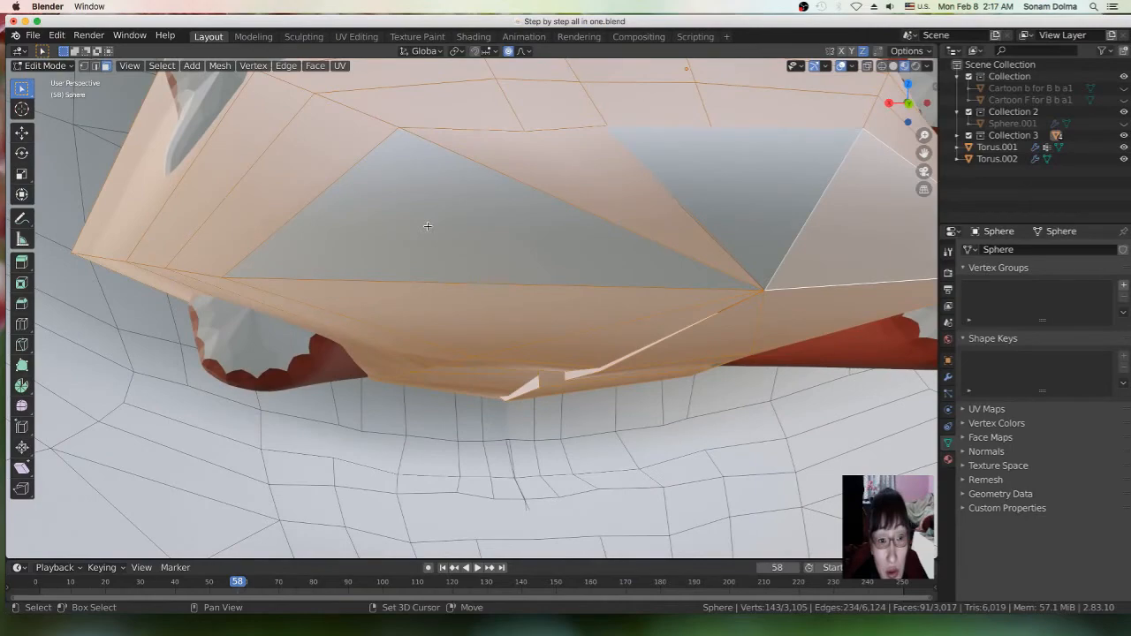
shift+click(440, 221)
shift+click(702, 198)
Remove the outer lower-lip faces from the selection, leaving only the faces inside the mouth cavity selected
middle_drag(702, 198, 429, 274)
scroll(395, 281, down, 5)
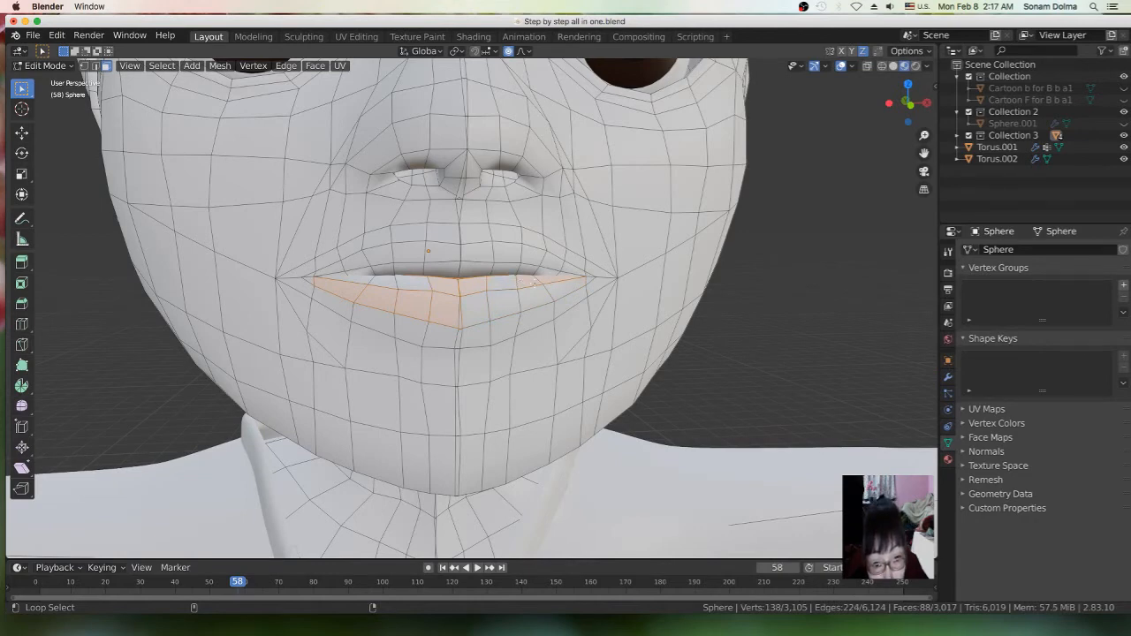
scroll(541, 279, up, 4)
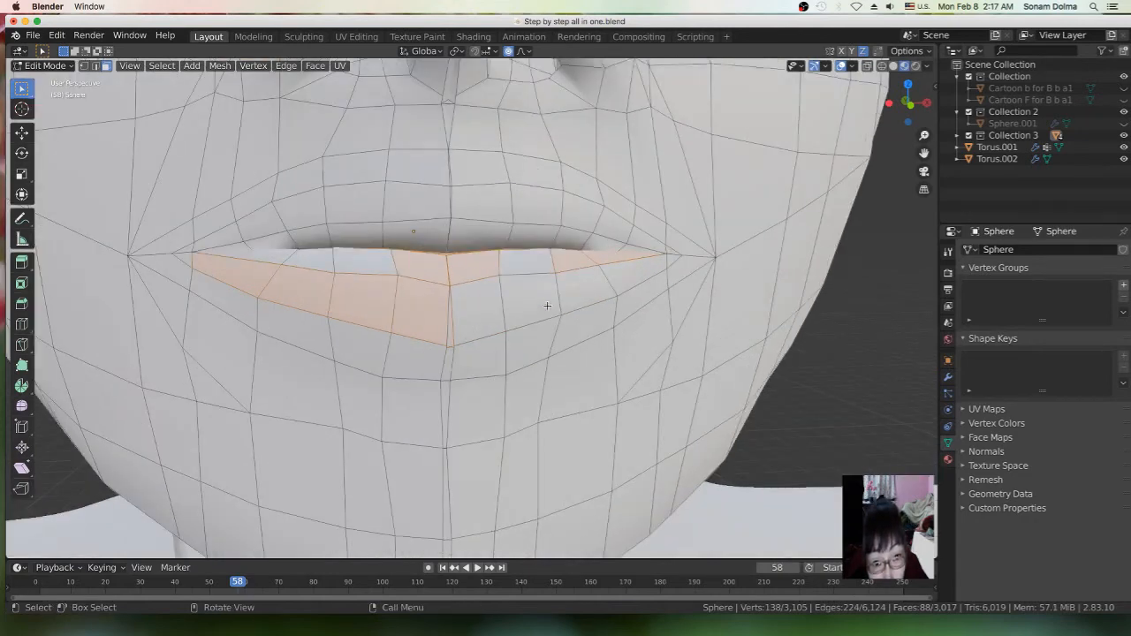
shift+click(621, 236)
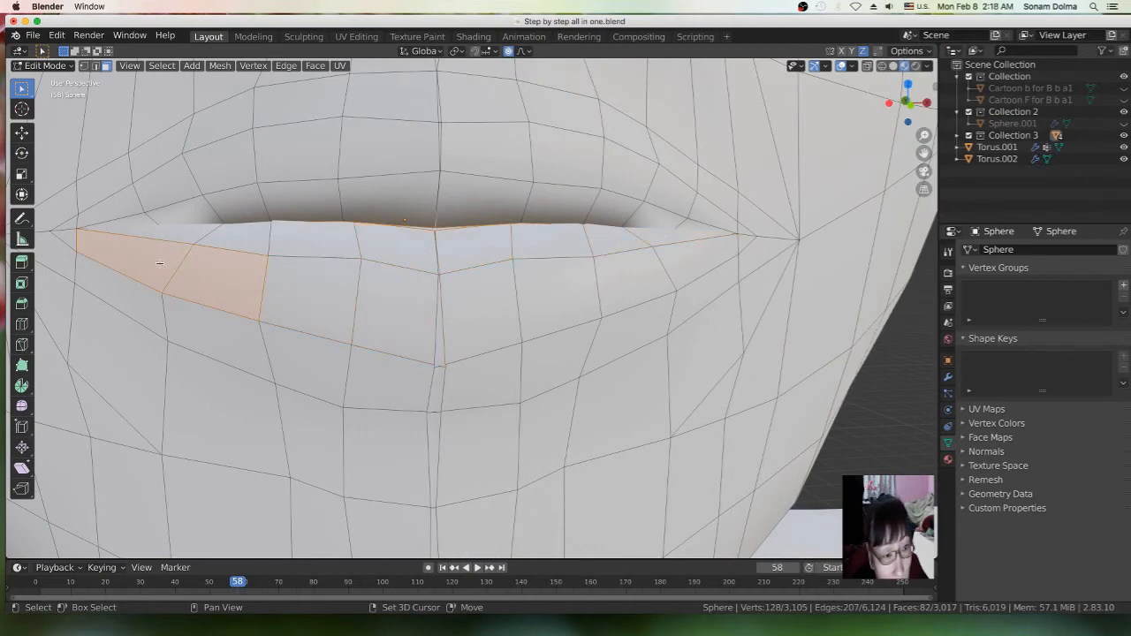
scroll(612, 324, down, 7)
middle_drag(612, 324, 526, 323)
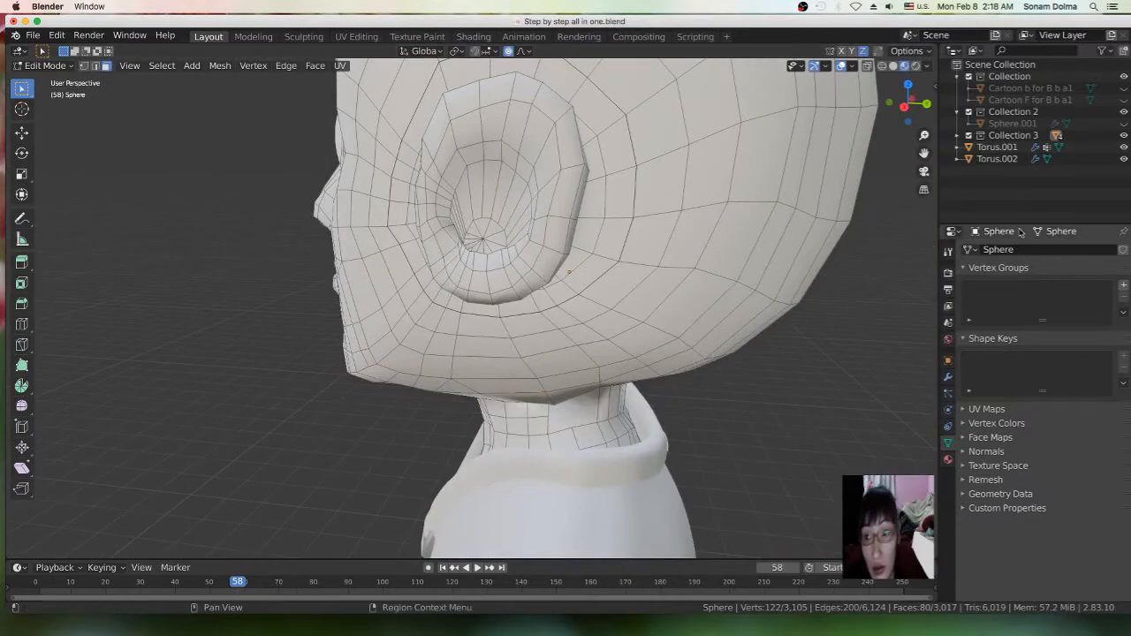
Examine the selected mouth cavity in wireframe view with X-ray for gaps in the selection
click(881, 66)
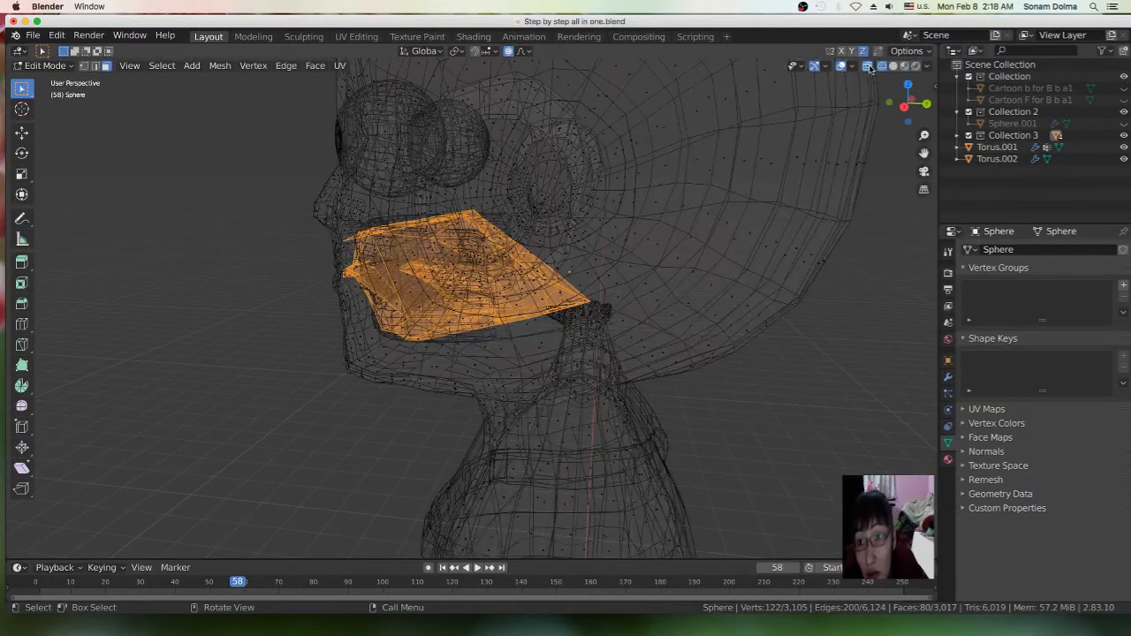
middle_drag(652, 270, 687, 245)
scroll(401, 295, up, 5)
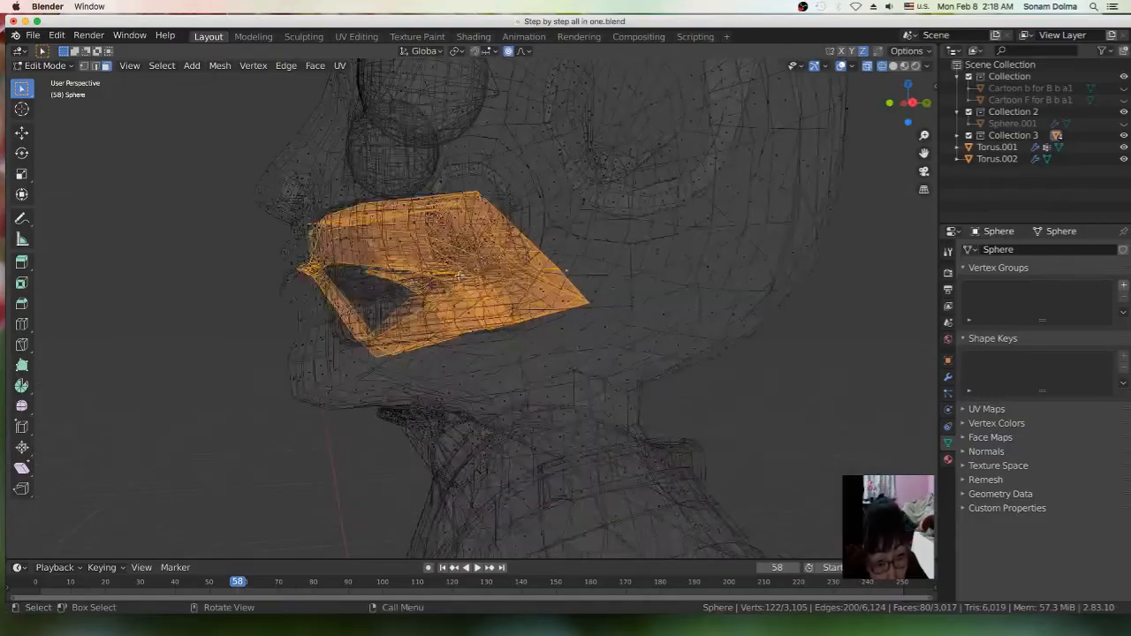
middle_drag(327, 284, 507, 301)
middle_drag(514, 301, 504, 297)
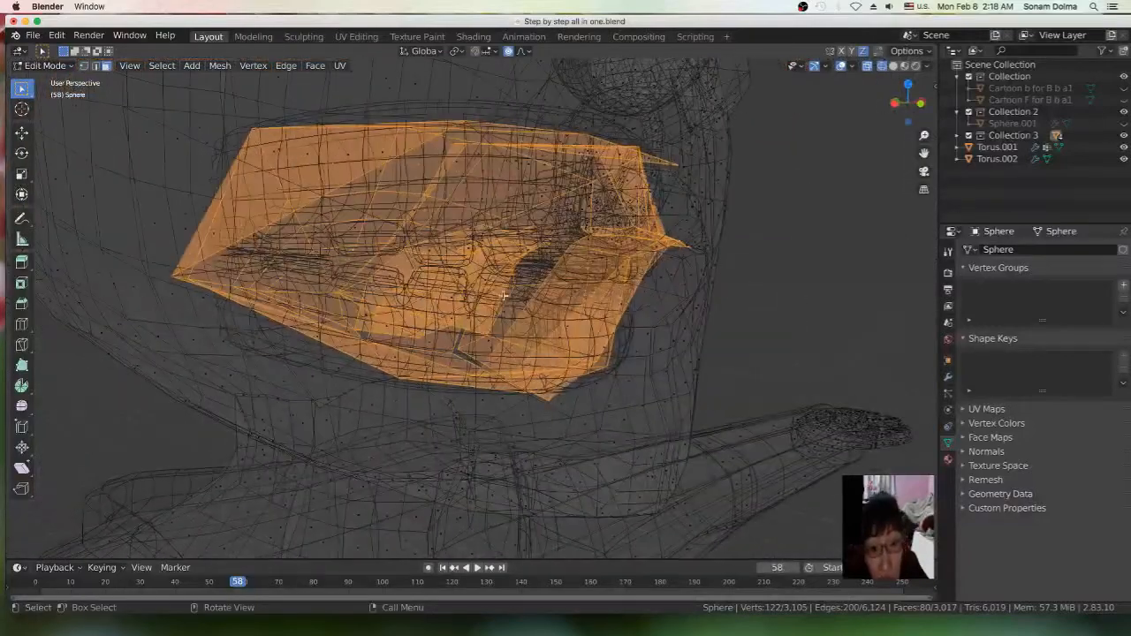
click(868, 69)
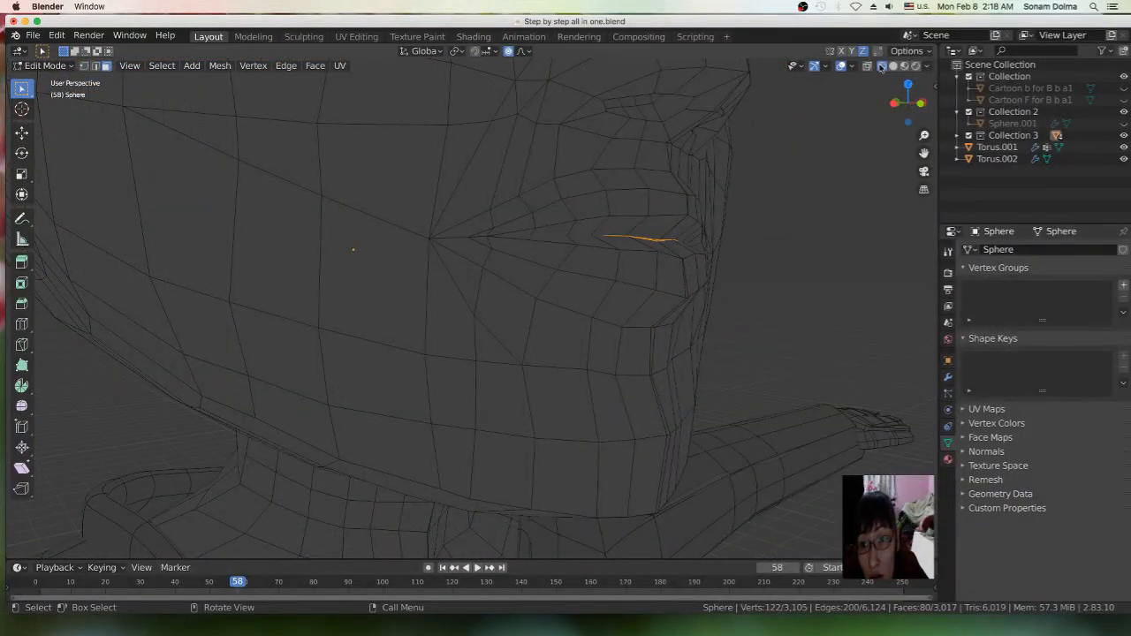
click(869, 68)
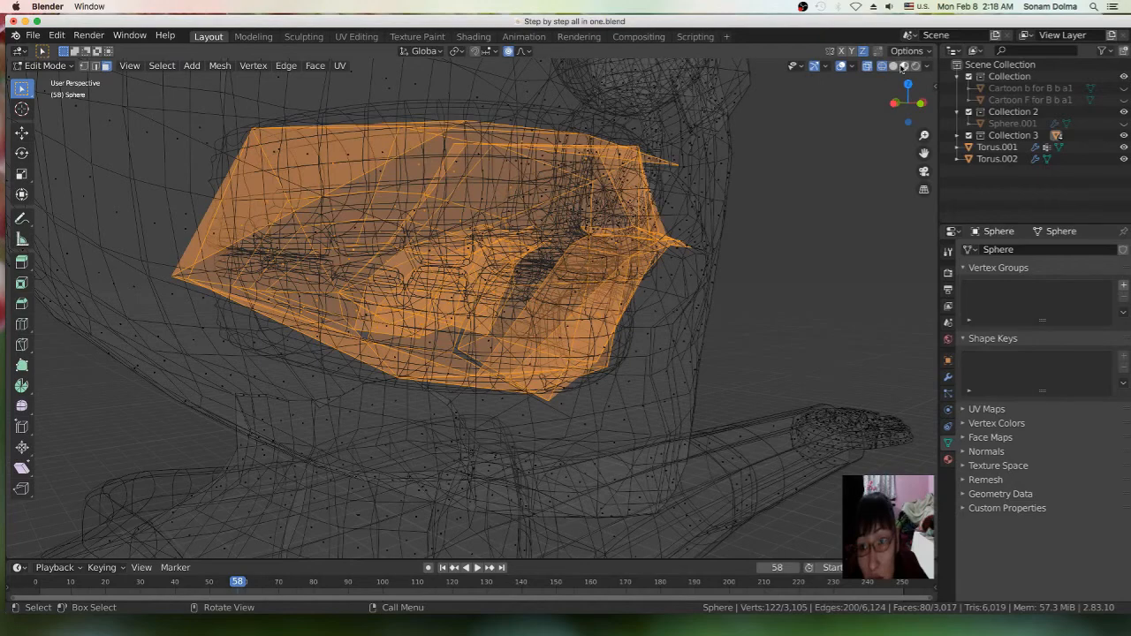
Return to material preview shading and add the large unselected cavity wall face beside the gum to the selection
click(904, 68)
scroll(495, 337, up, 5)
scroll(442, 340, up, 8)
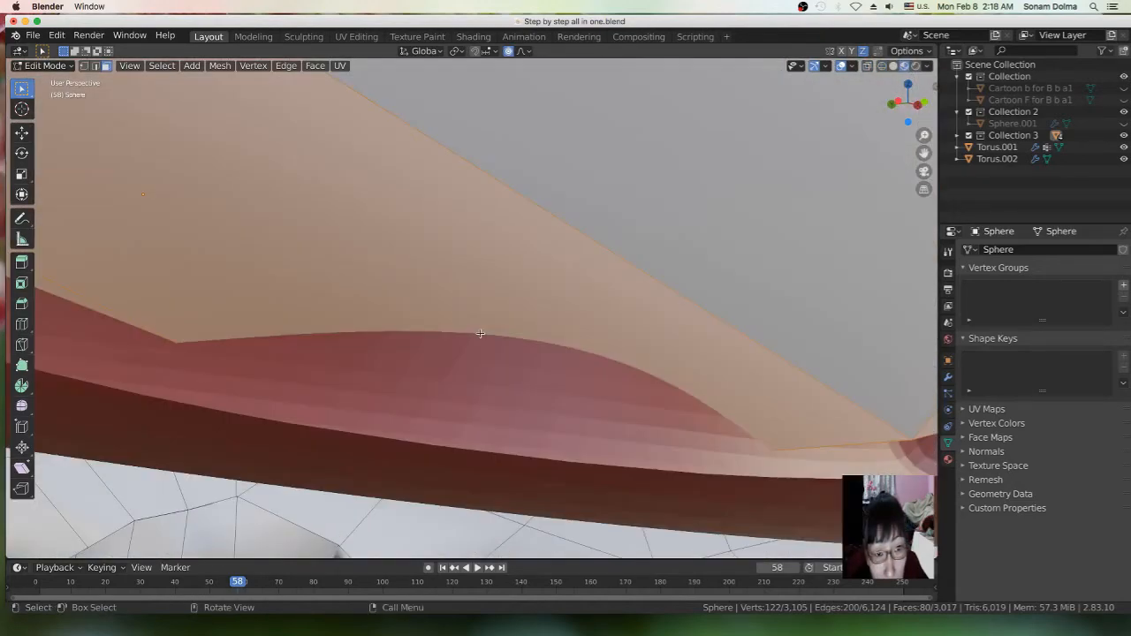
scroll(481, 336, up, 6)
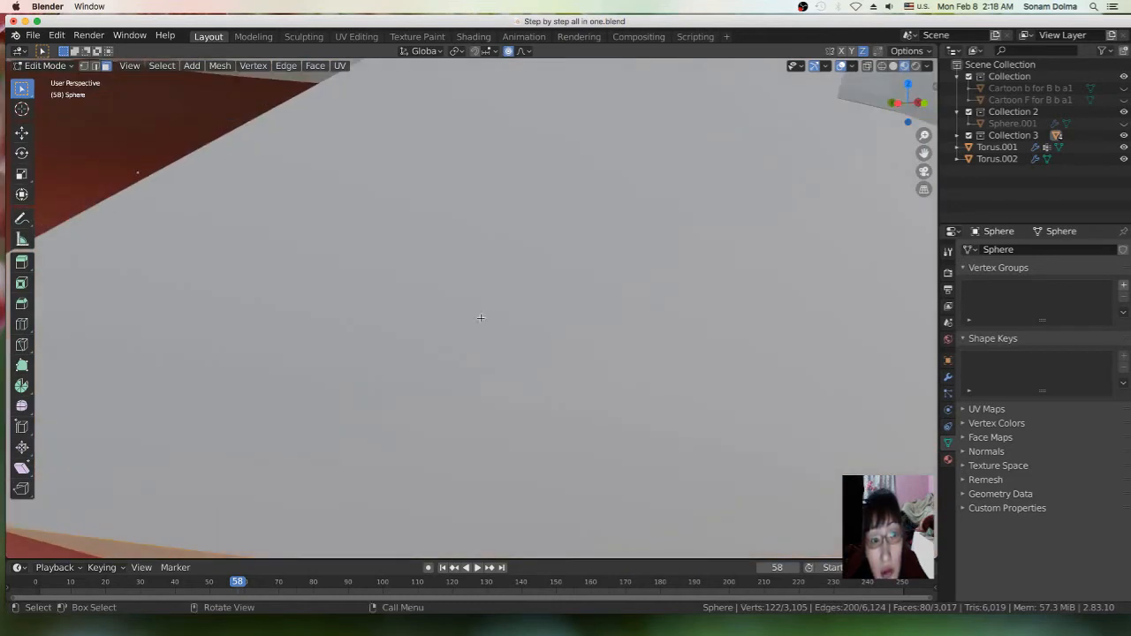
scroll(542, 358, up, 3)
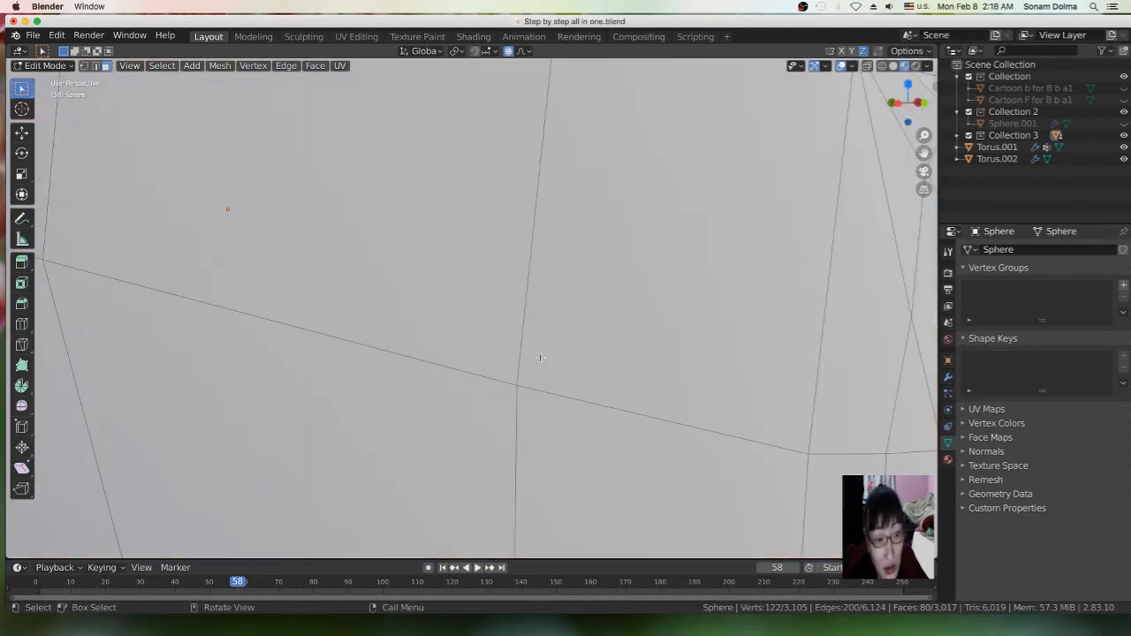
middle_drag(540, 357, 594, 351)
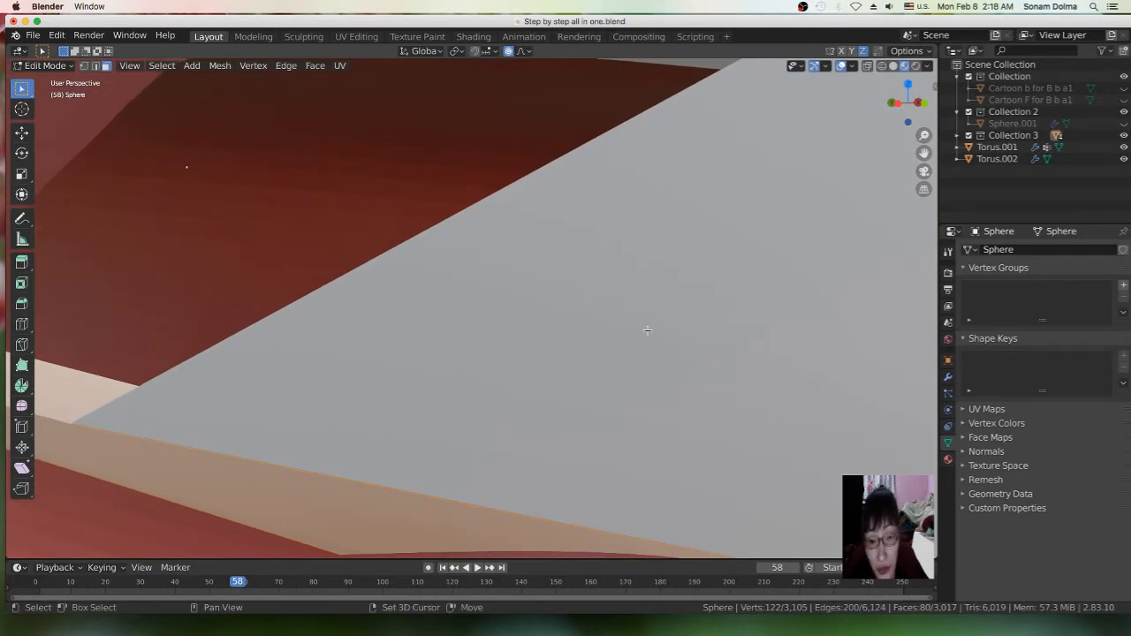
shift+click(648, 329)
middle_drag(570, 358, 585, 356)
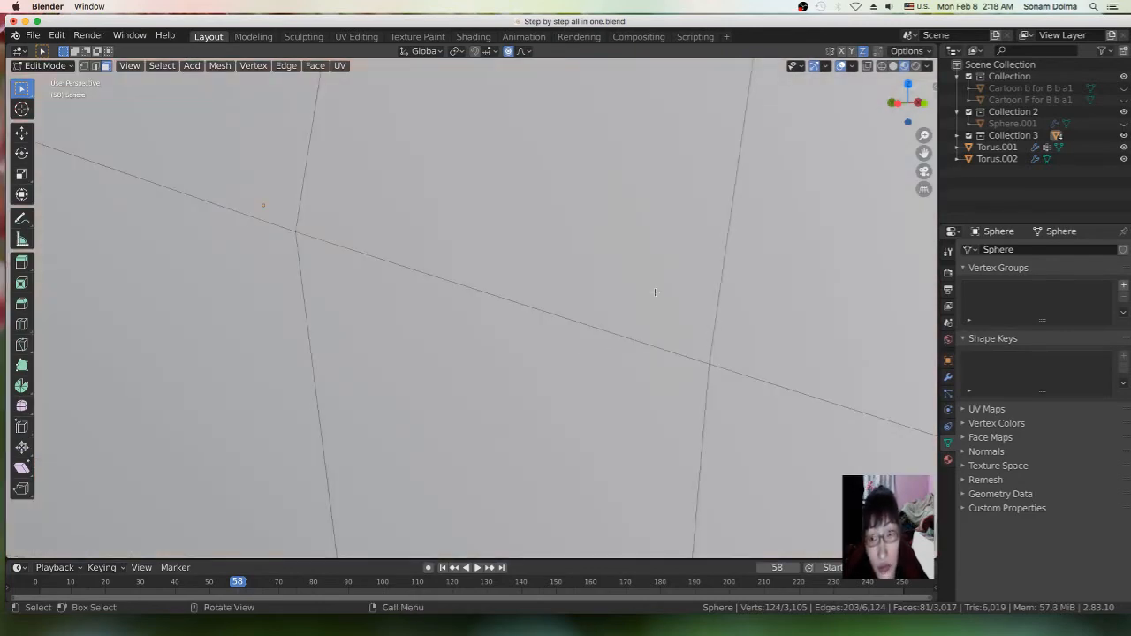
Check the cavity selection in wireframe, and add the large unselected wall face behind the gum and teeth in material preview
scroll(655, 291, down, 3)
click(883, 66)
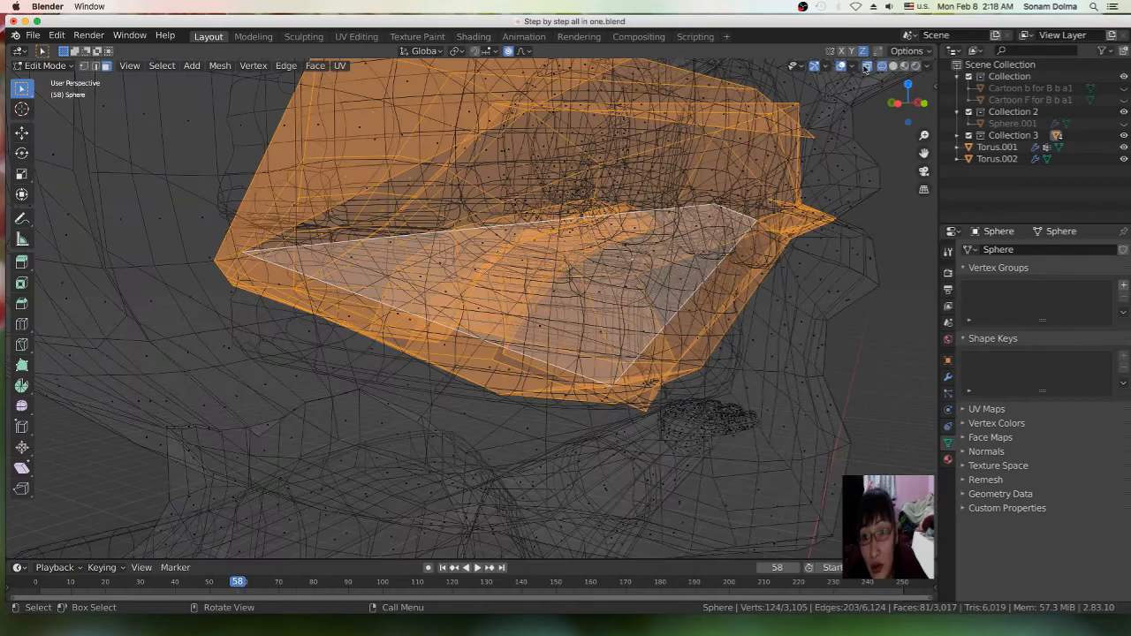
middle_drag(490, 341, 531, 412)
scroll(478, 322, up, 5)
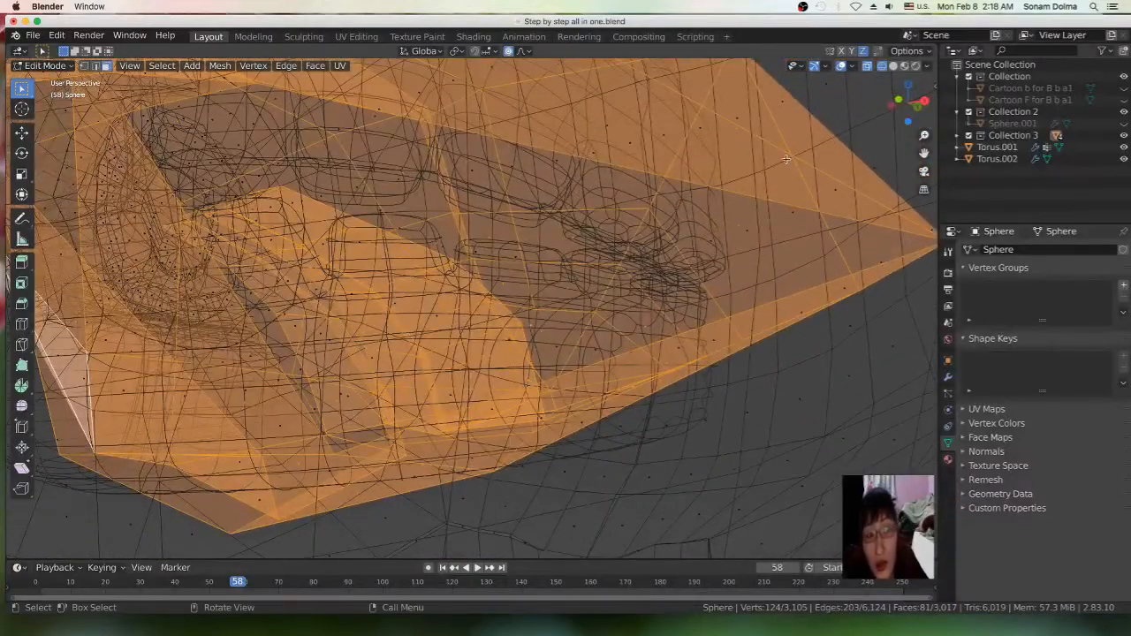
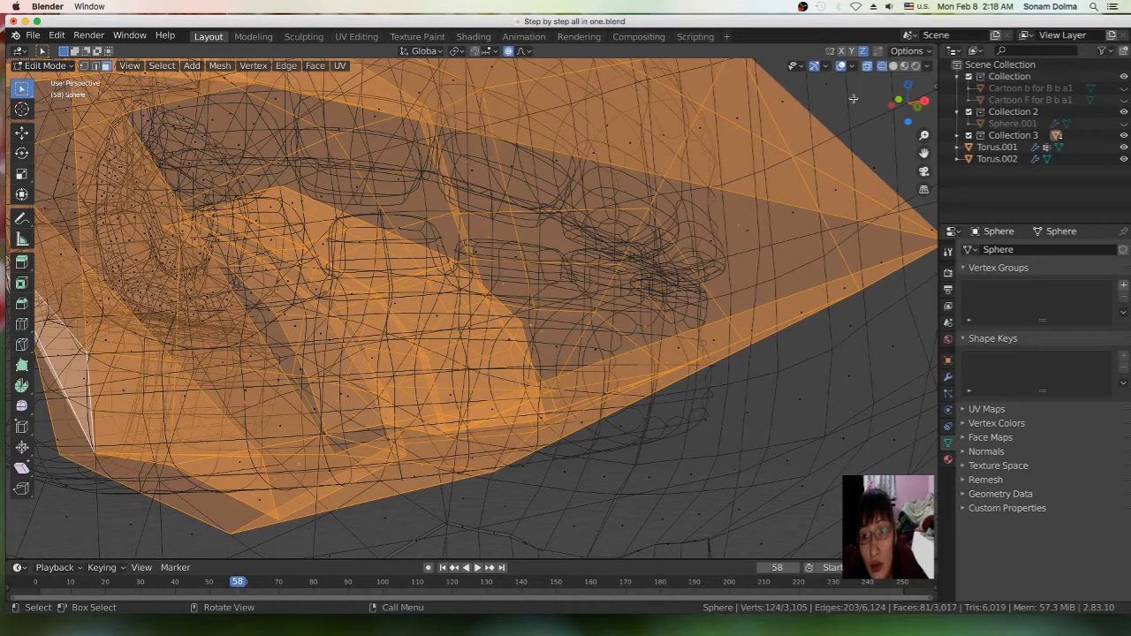
click(869, 67)
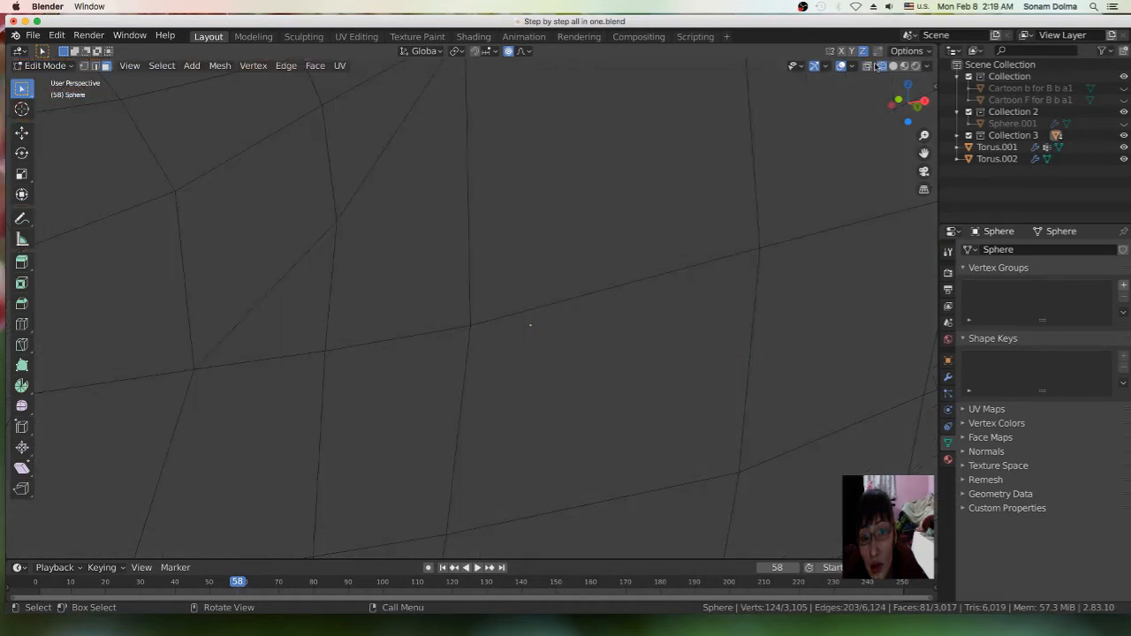
click(868, 67)
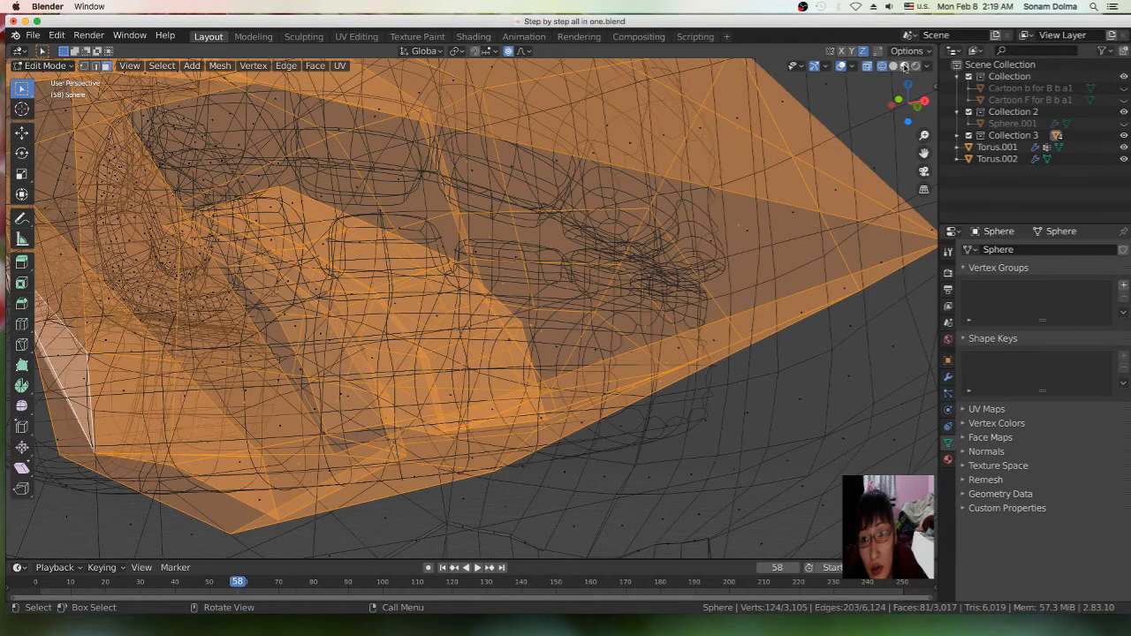
click(904, 67)
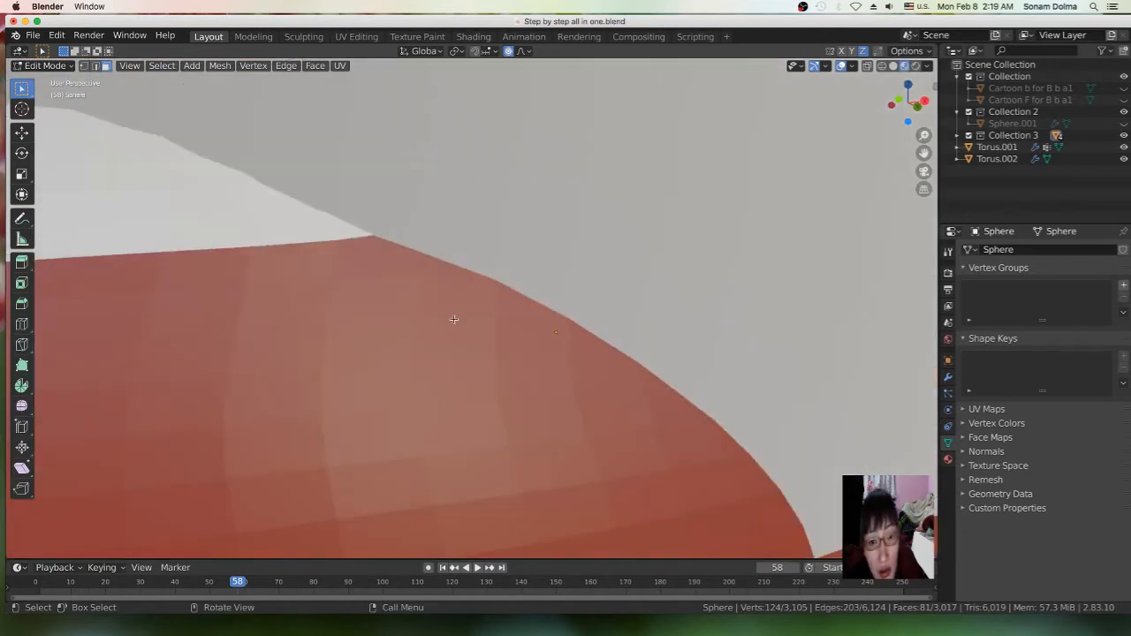
scroll(669, 259, down, 2)
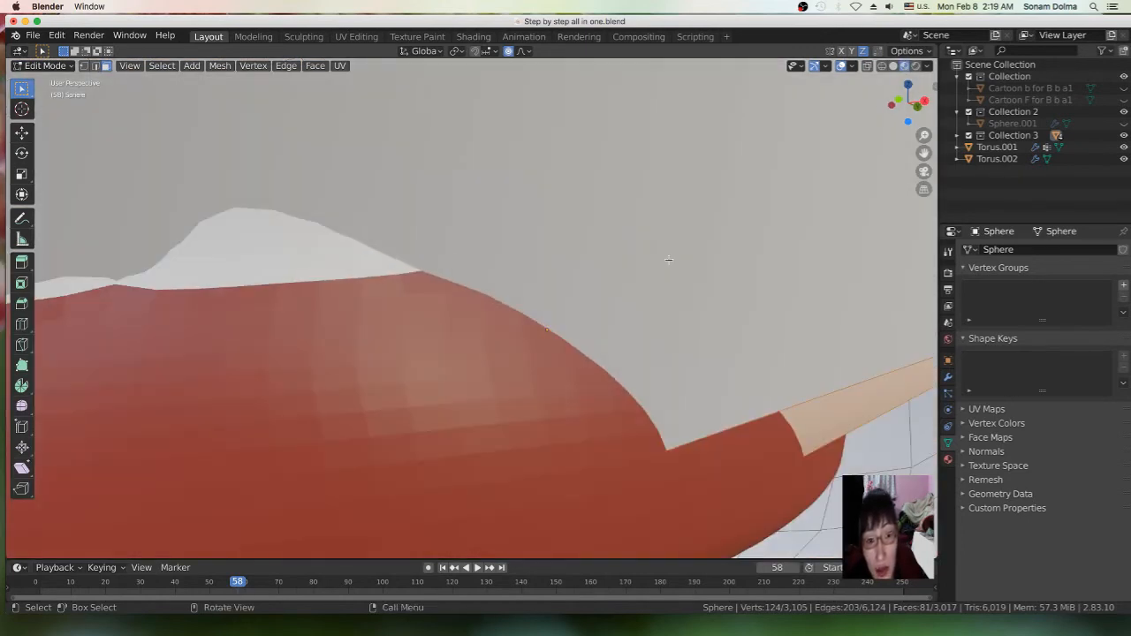
middle_drag(679, 248, 652, 279)
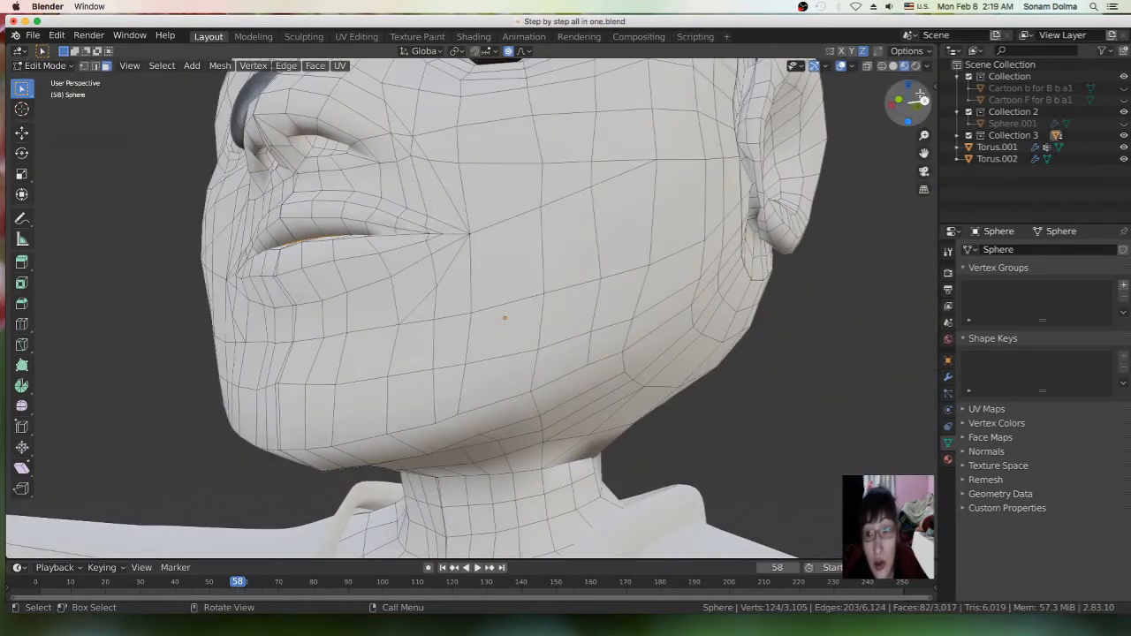
Recheck the cavity selection in wireframe, and add the curved strip of unselected cavity faces to it in material preview
click(880, 66)
middle_drag(455, 300, 561, 325)
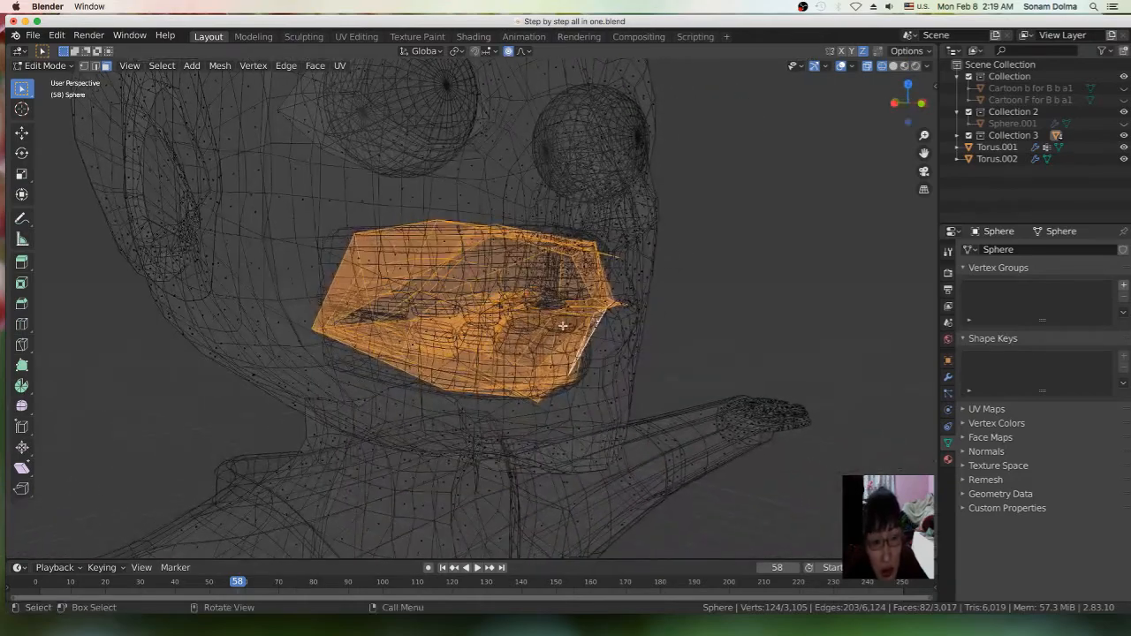
scroll(561, 325, up, 8)
scroll(604, 213, down, 5)
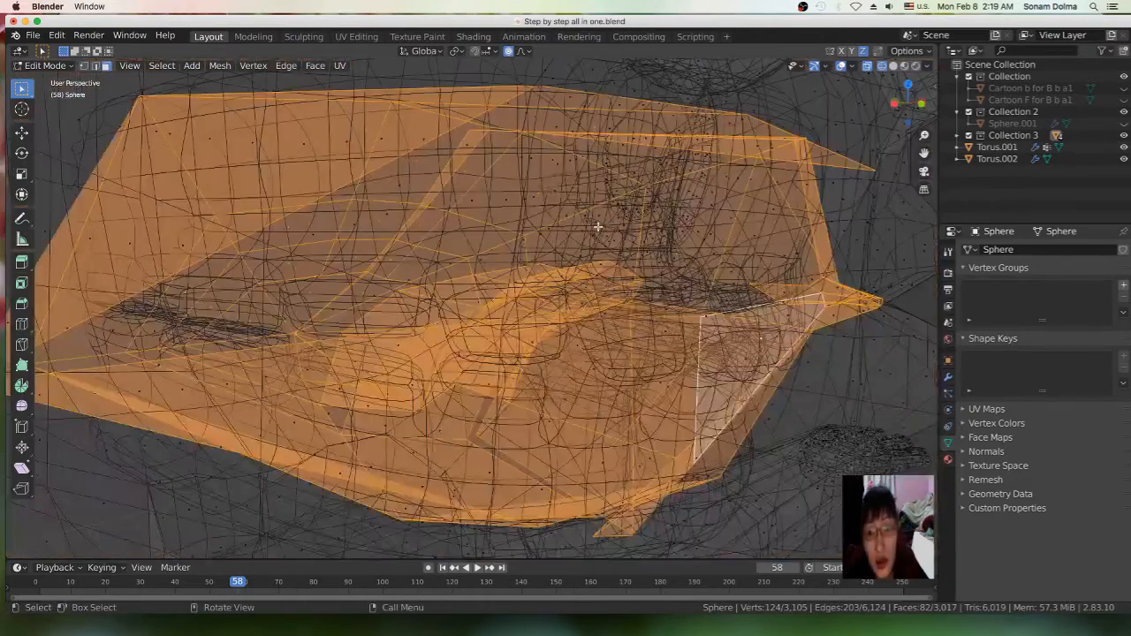
scroll(598, 237, up, 2)
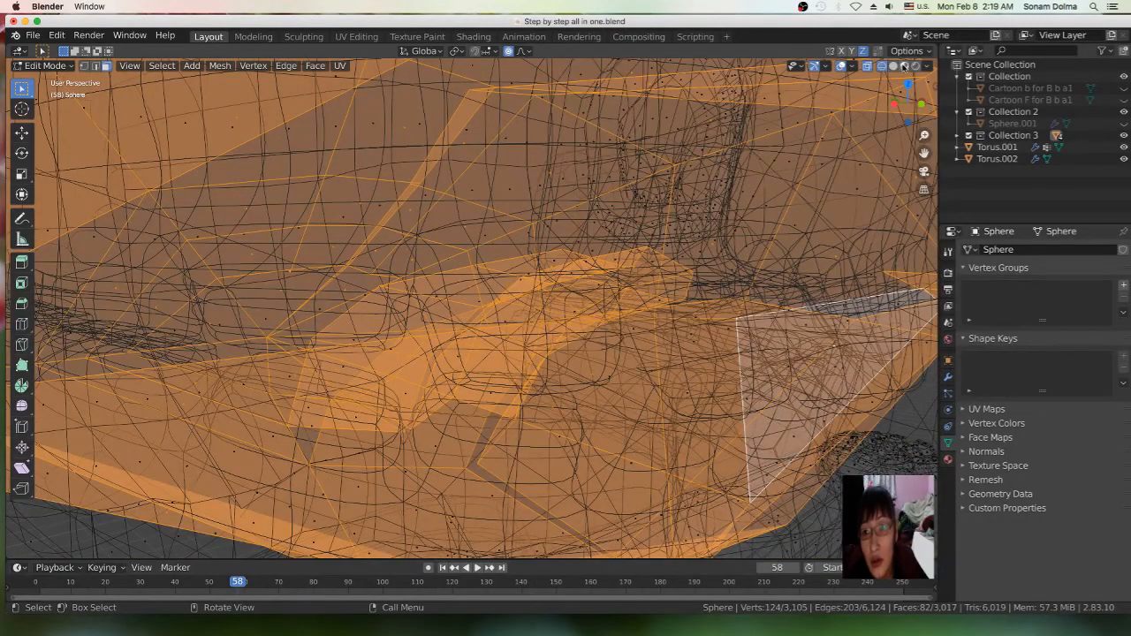
click(904, 67)
scroll(522, 186, up, 3)
scroll(517, 190, up, 4)
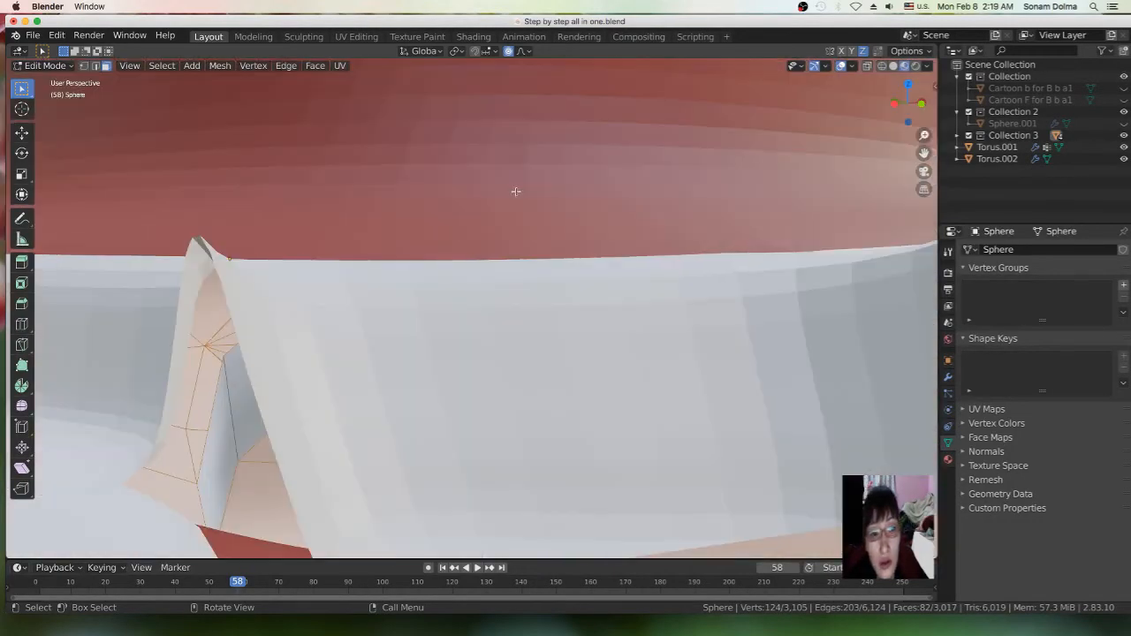
scroll(516, 190, down, 3)
middle_drag(507, 209, 516, 287)
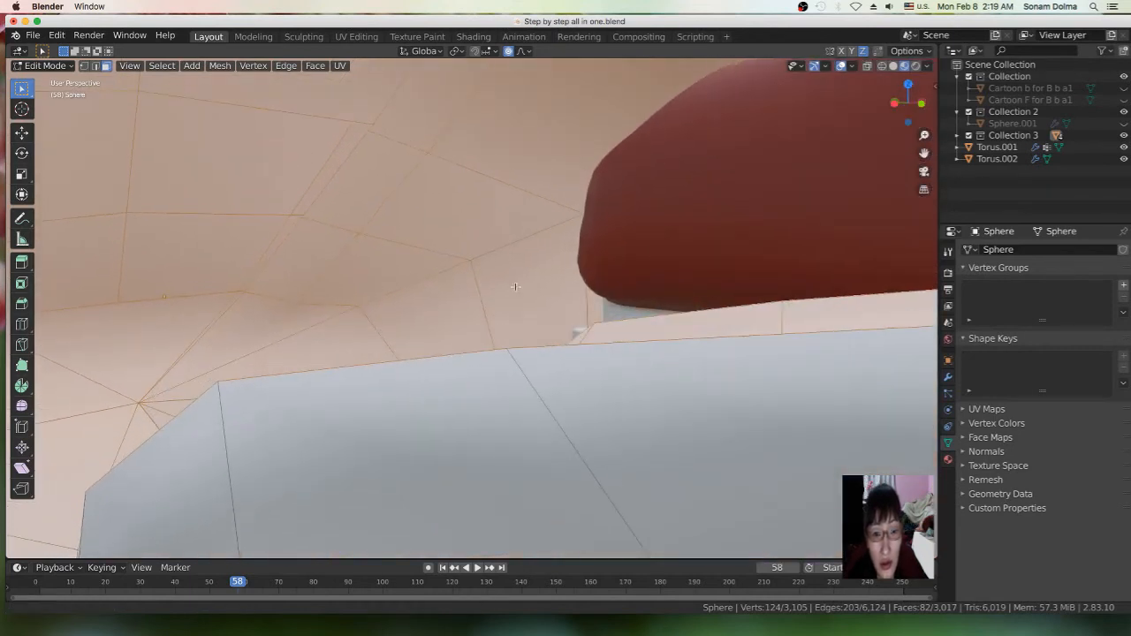
scroll(566, 429, down, 2)
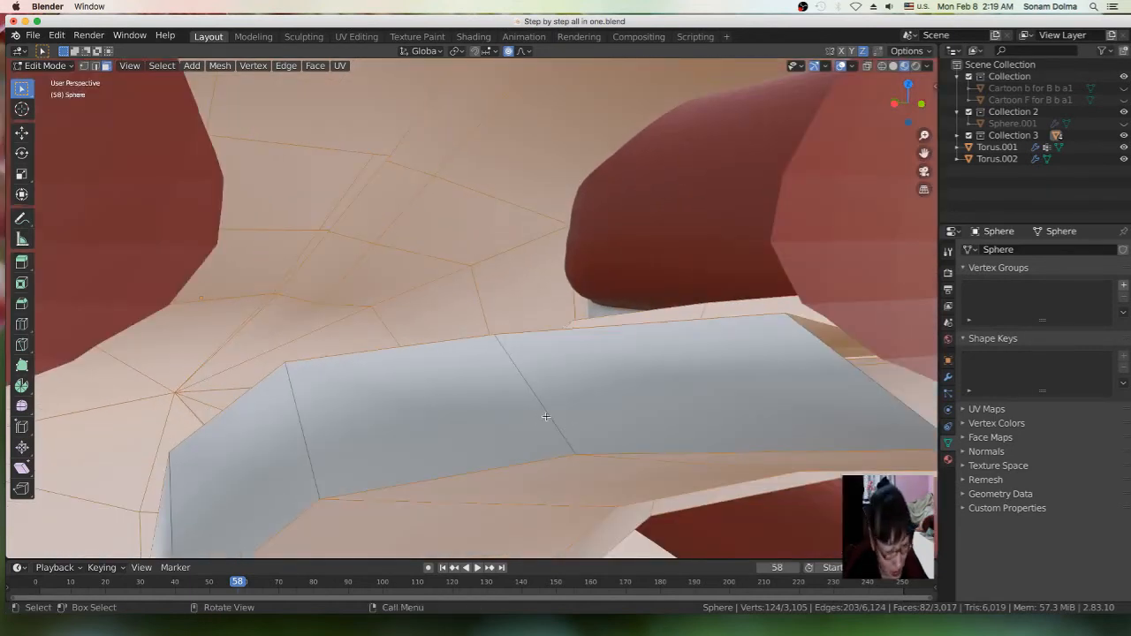
alt+shift+click(549, 410)
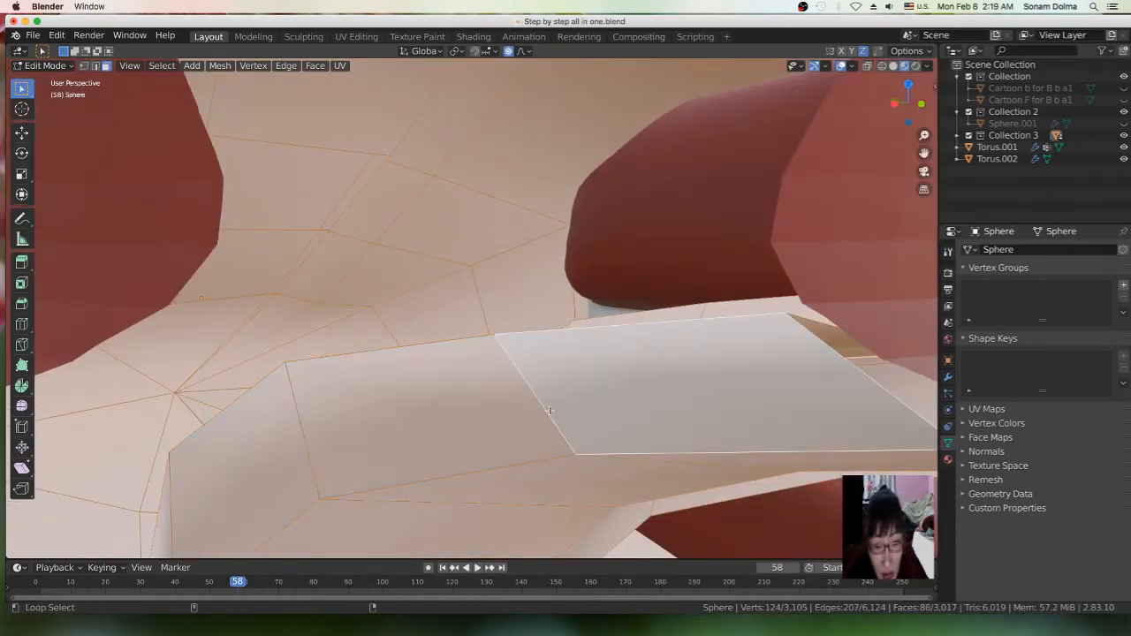
Add the unselected cavity wall face beside the gums and teeth to the mouth cavity selection
scroll(488, 417, up, 4)
scroll(488, 416, down, 4)
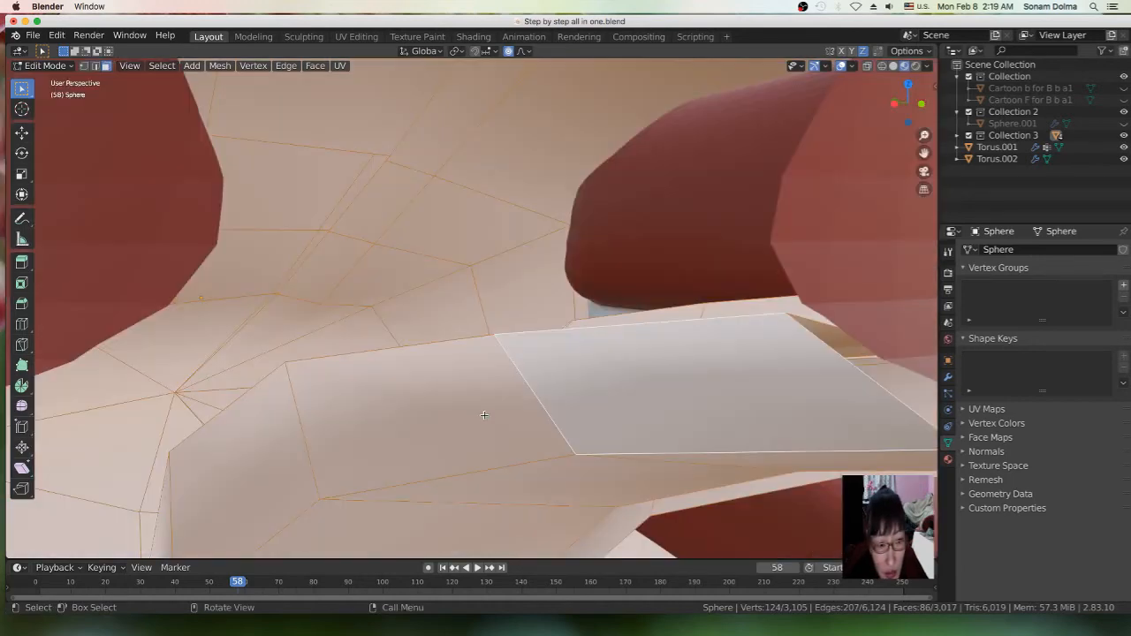
scroll(485, 412, up, 1)
middle_drag(485, 412, 575, 402)
scroll(574, 402, down, 1)
scroll(573, 402, up, 3)
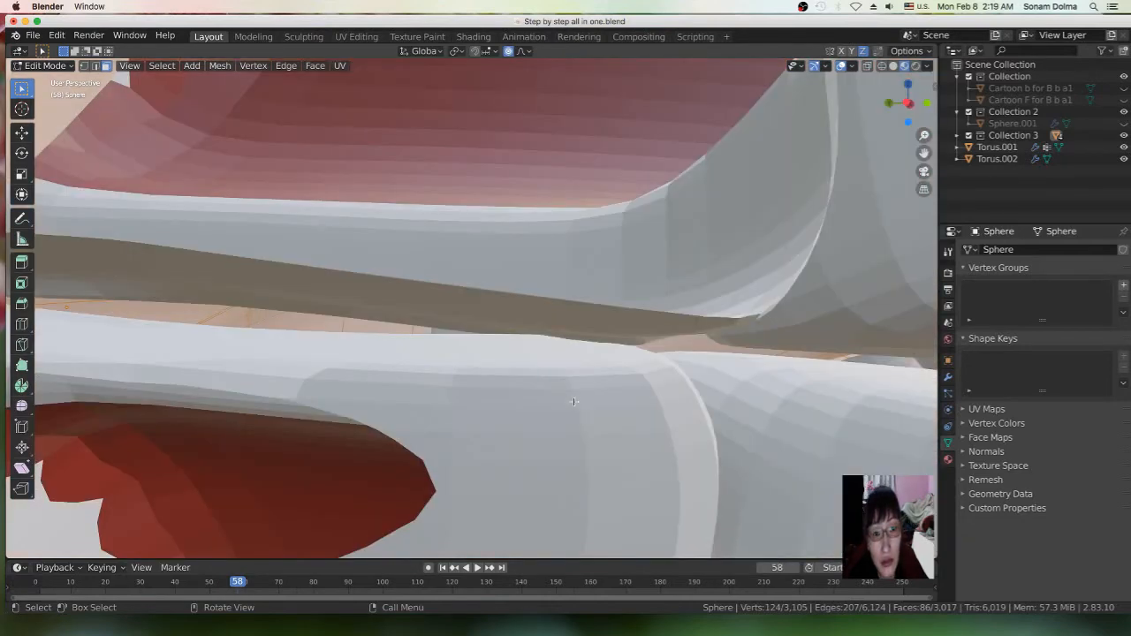
scroll(575, 401, down, 2)
scroll(575, 399, up, 2)
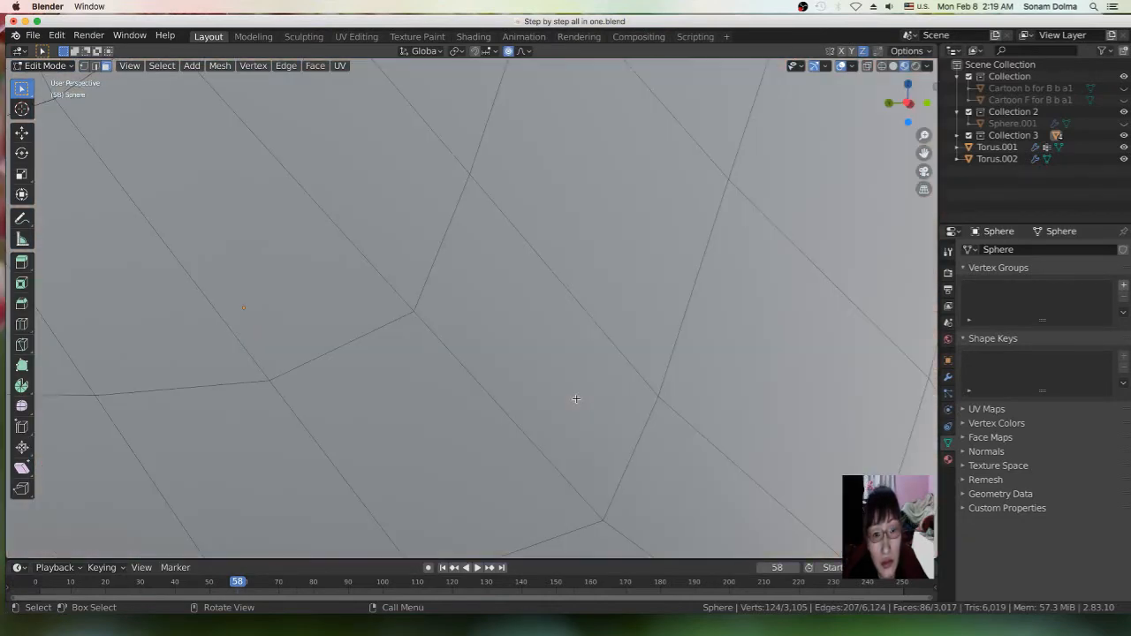
scroll(576, 398, down, 3)
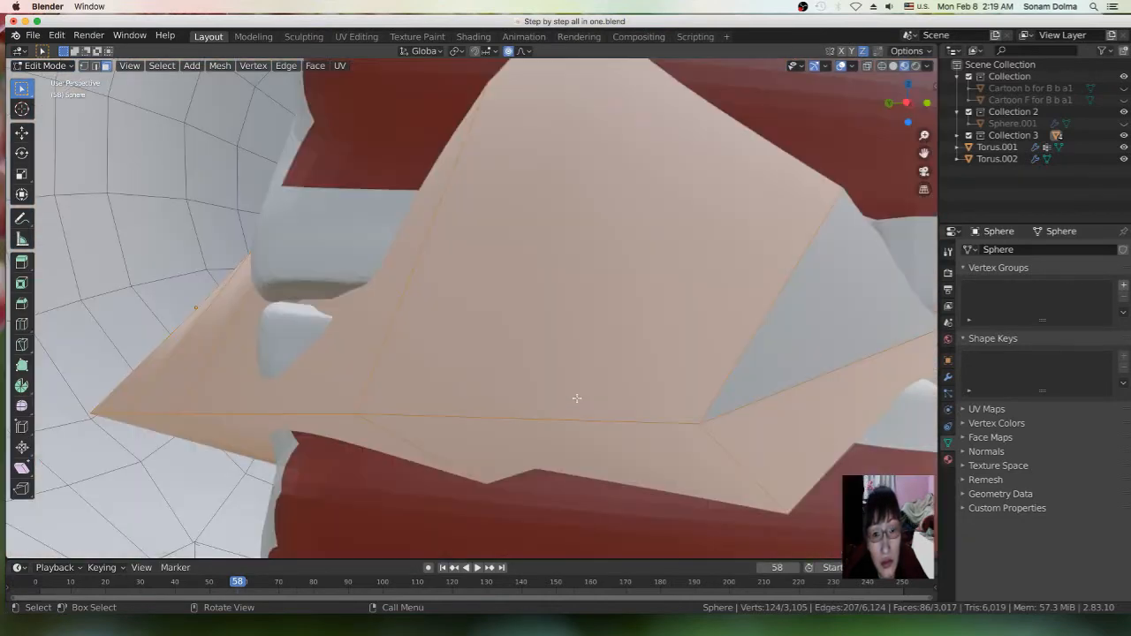
shift+click(831, 317)
middle_drag(831, 316, 837, 136)
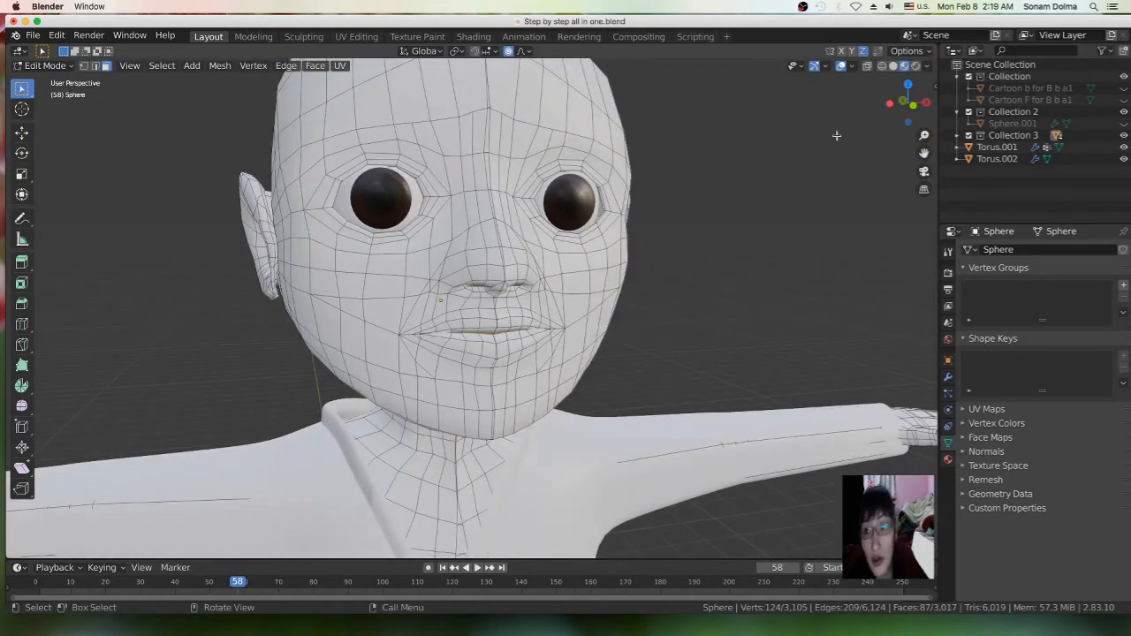
Examine the mouth cavity selection in wireframe and material preview, looking around the gums and teeth for unselected faces
click(883, 67)
middle_drag(633, 260, 574, 286)
scroll(603, 274, up, 8)
scroll(573, 285, up, 4)
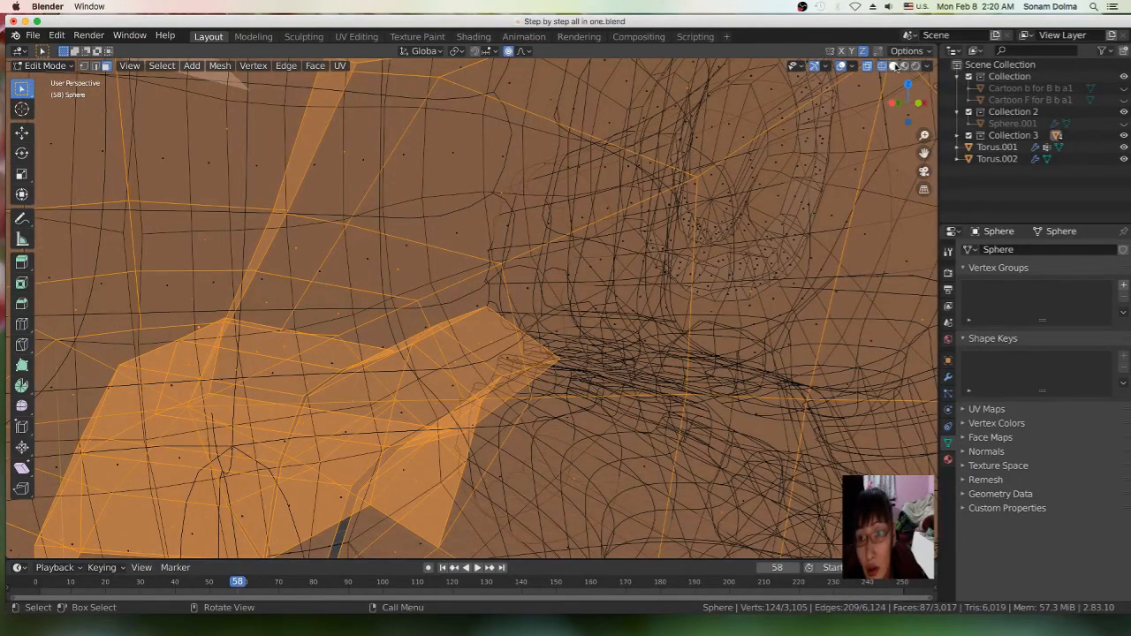
click(904, 67)
scroll(491, 289, up, 6)
scroll(495, 288, down, 2)
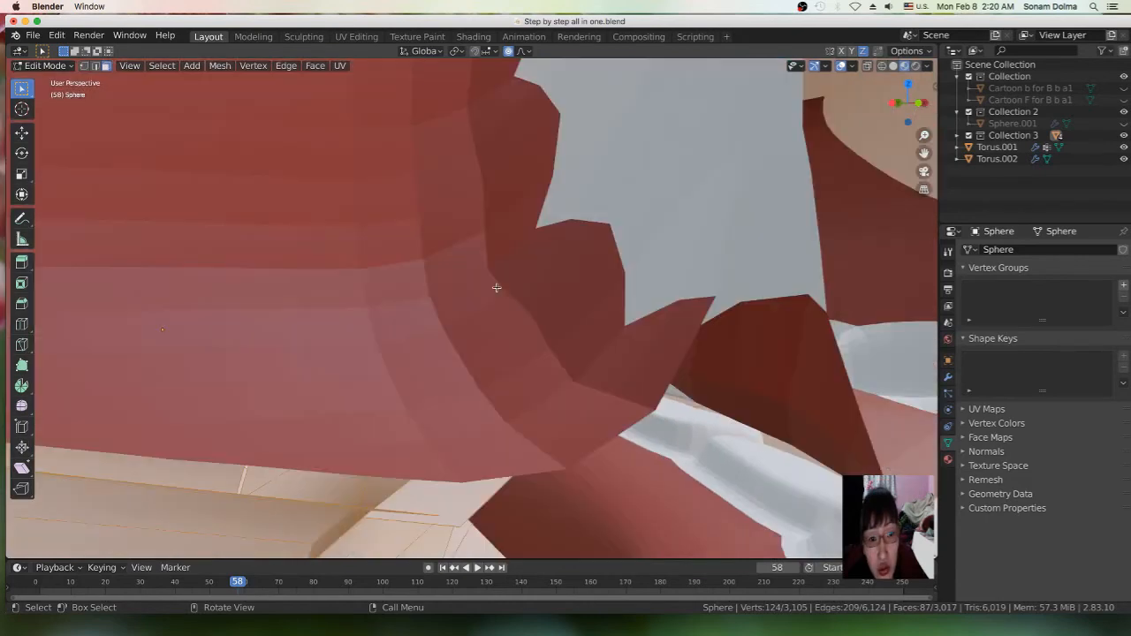
scroll(511, 290, up, 10)
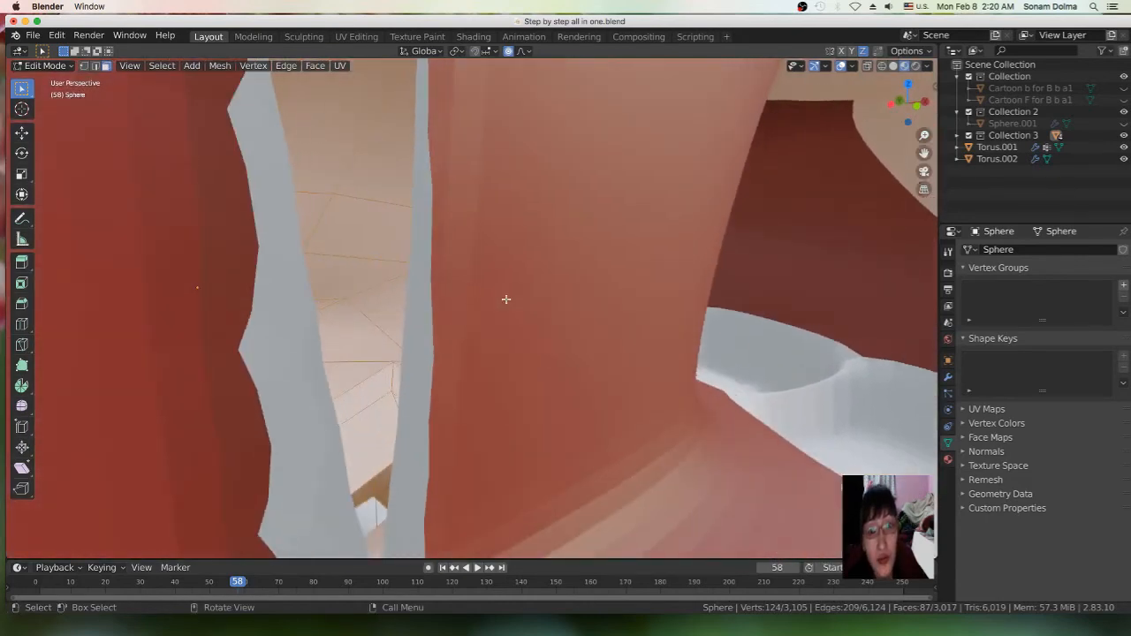
scroll(505, 299, down, 3)
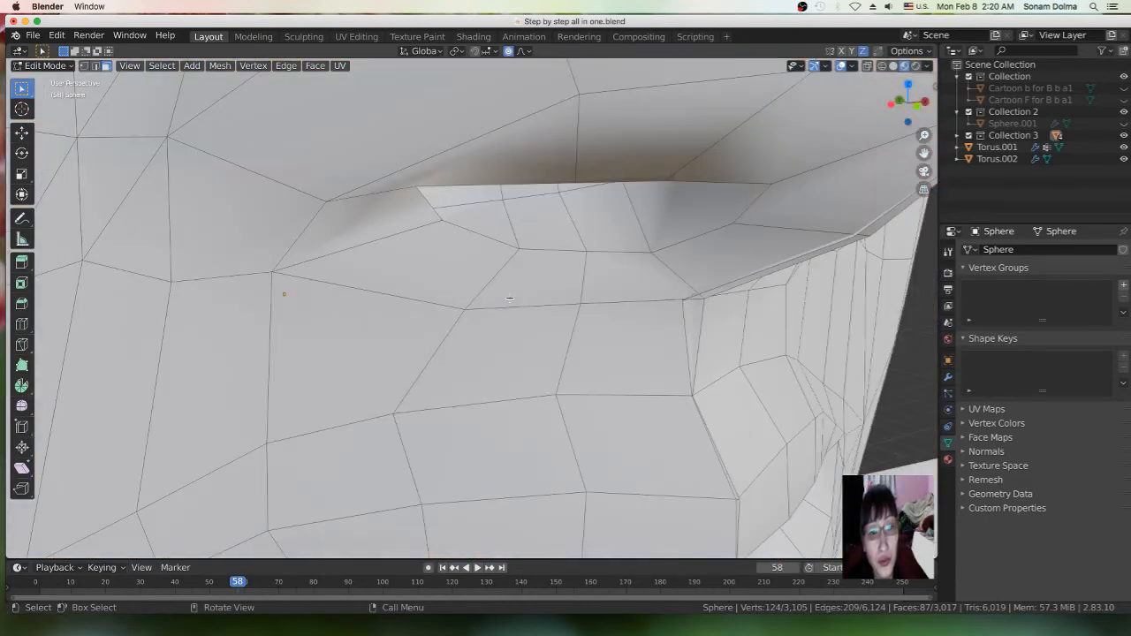
scroll(509, 298, up, 2)
middle_drag(516, 292, 583, 345)
scroll(581, 348, up, 3)
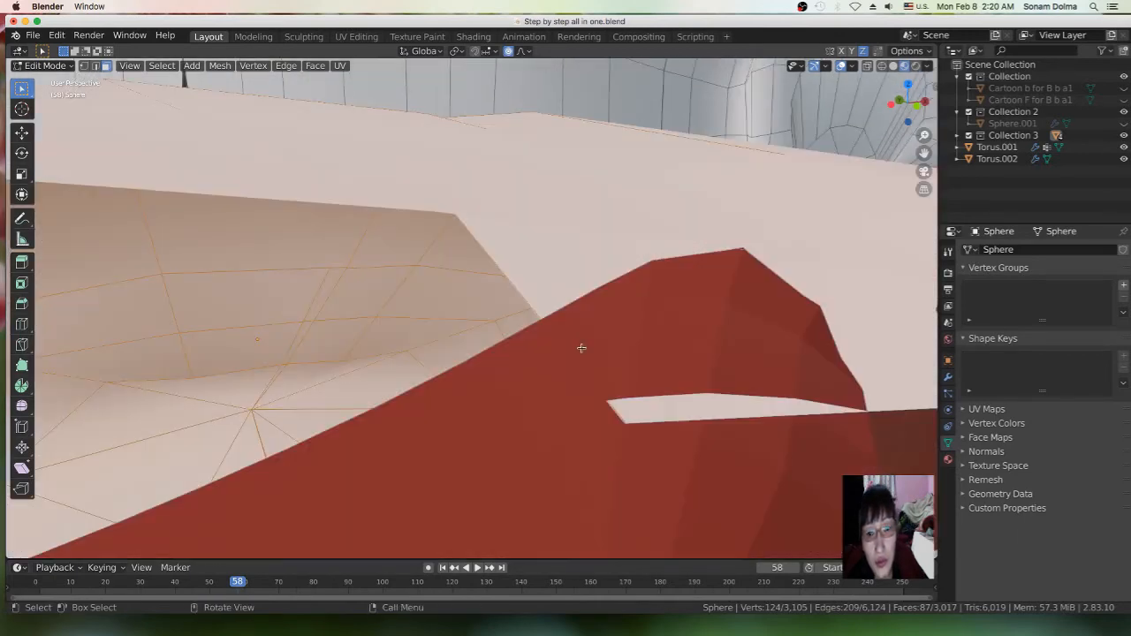
scroll(581, 348, down, 2)
middle_drag(583, 330, 660, 255)
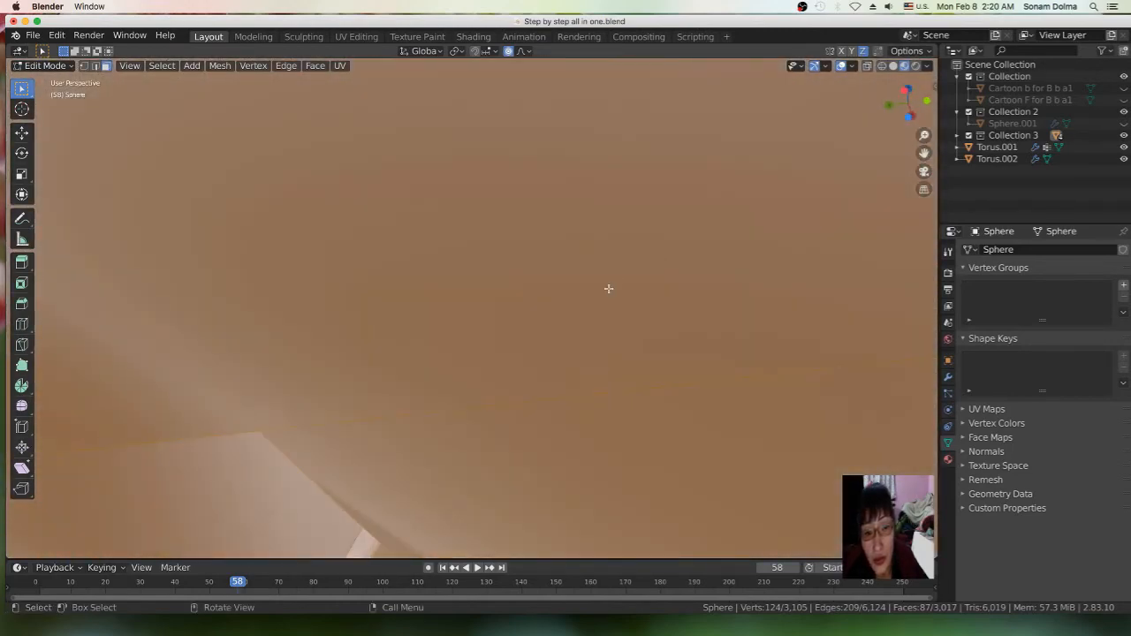
scroll(608, 288, down, 6)
middle_drag(608, 288, 619, 345)
Inspect the cavity selection in wireframe from the side and front, focusing on the gap below the nose
click(882, 67)
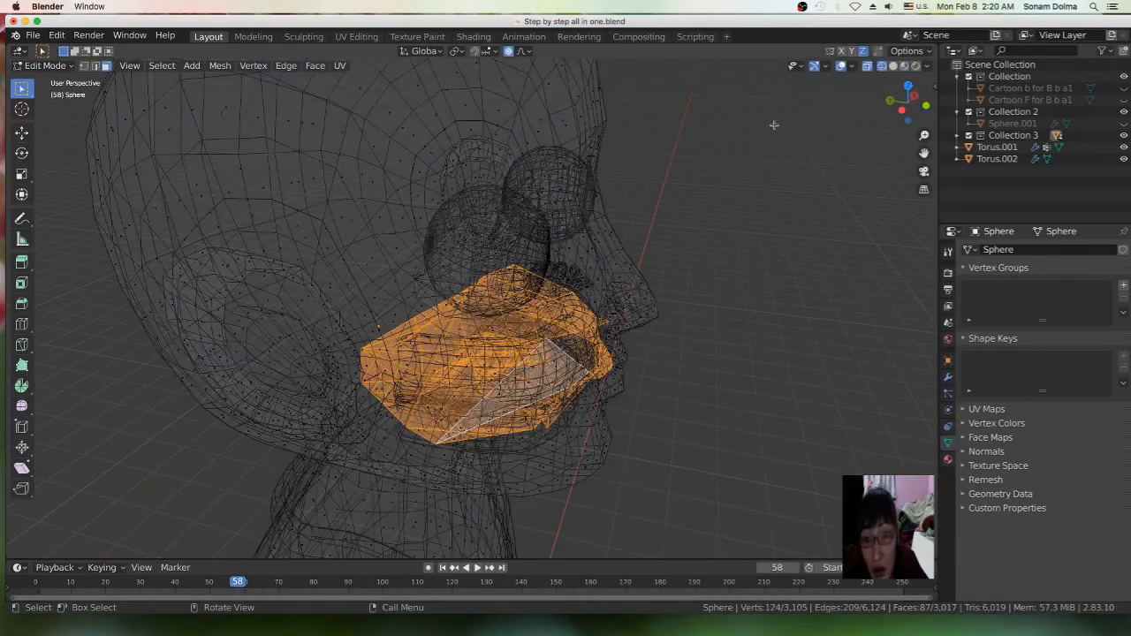
mouse_move(488, 334)
middle_down()
mouse_move(387, 285)
mouse_move(492, 342)
middle_up()
scroll(492, 342, down, 1)
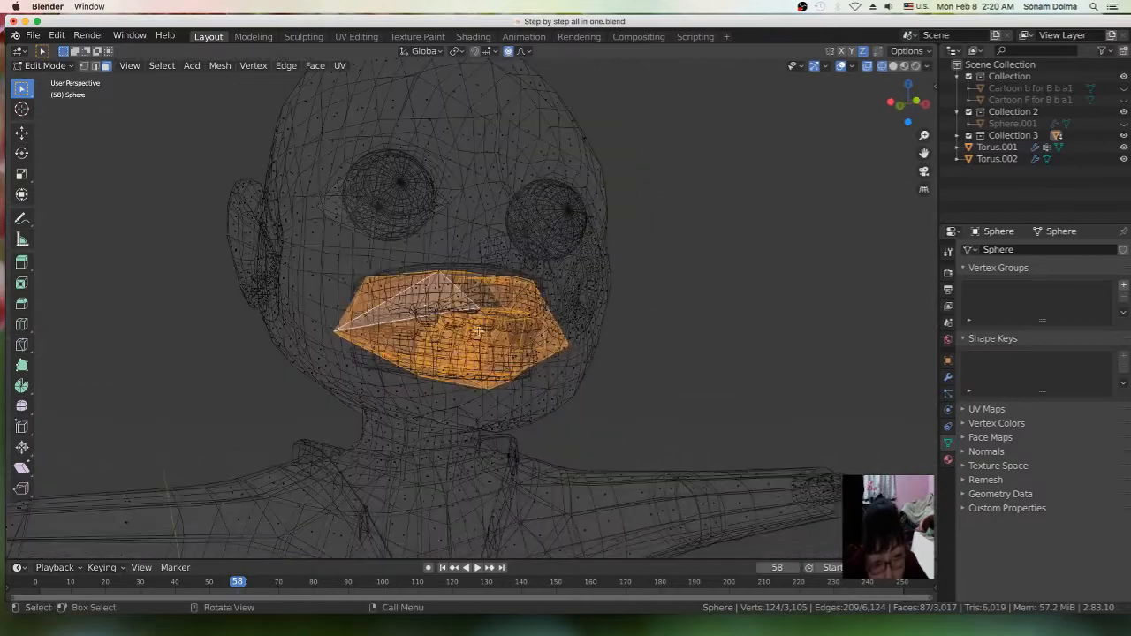
scroll(492, 342, up, 5)
scroll(499, 336, up, 3)
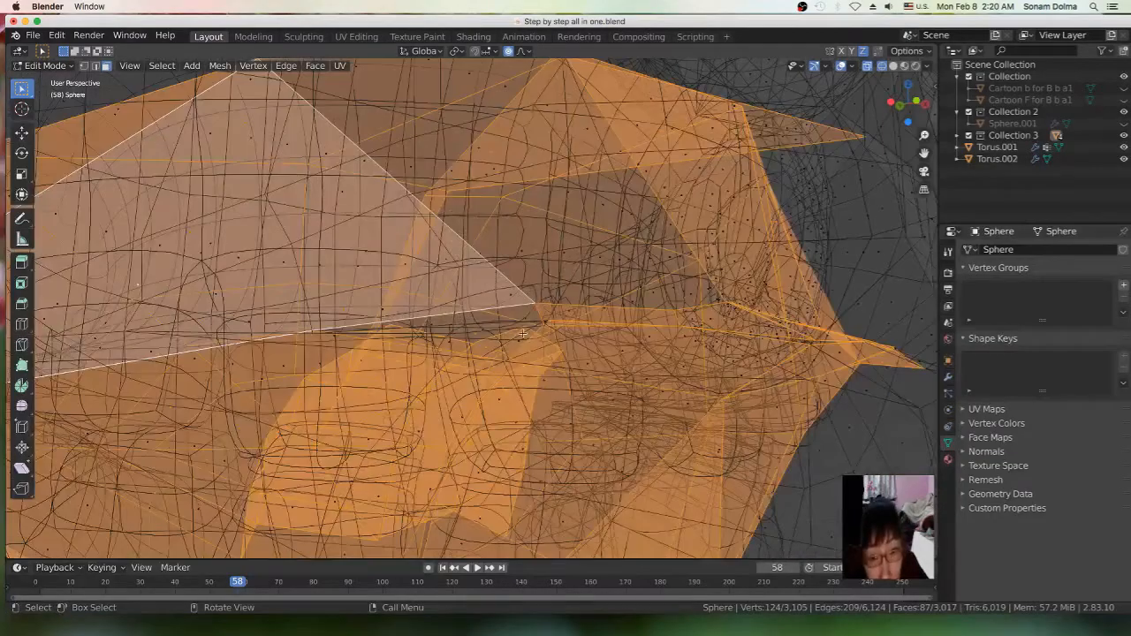
middle_drag(527, 334, 394, 341)
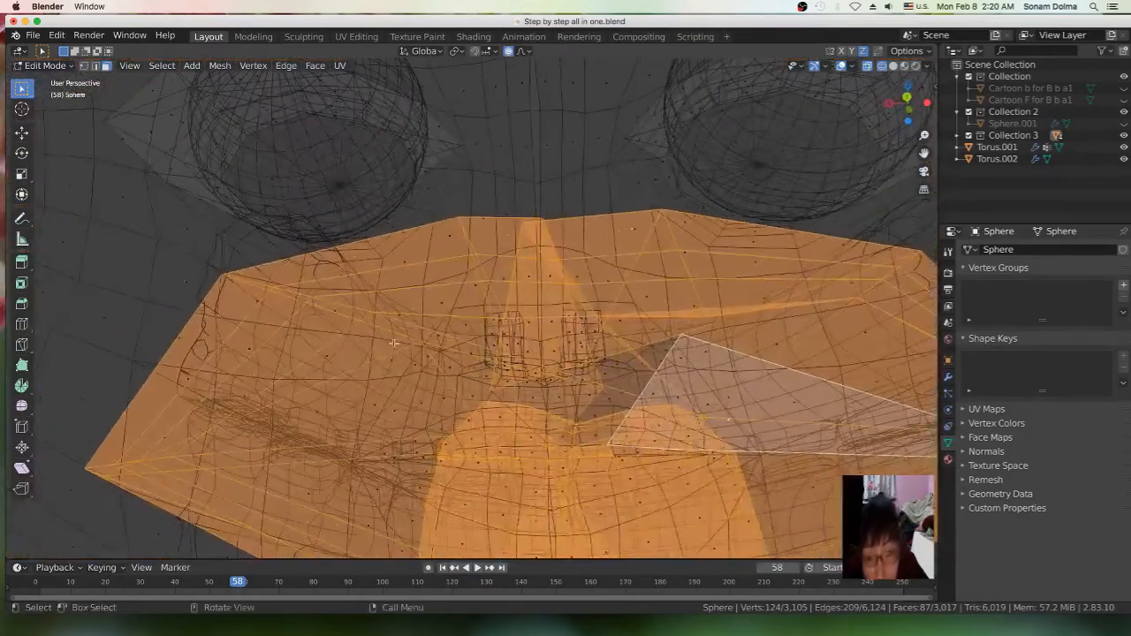
scroll(576, 449, up, 2)
scroll(624, 460, up, 1)
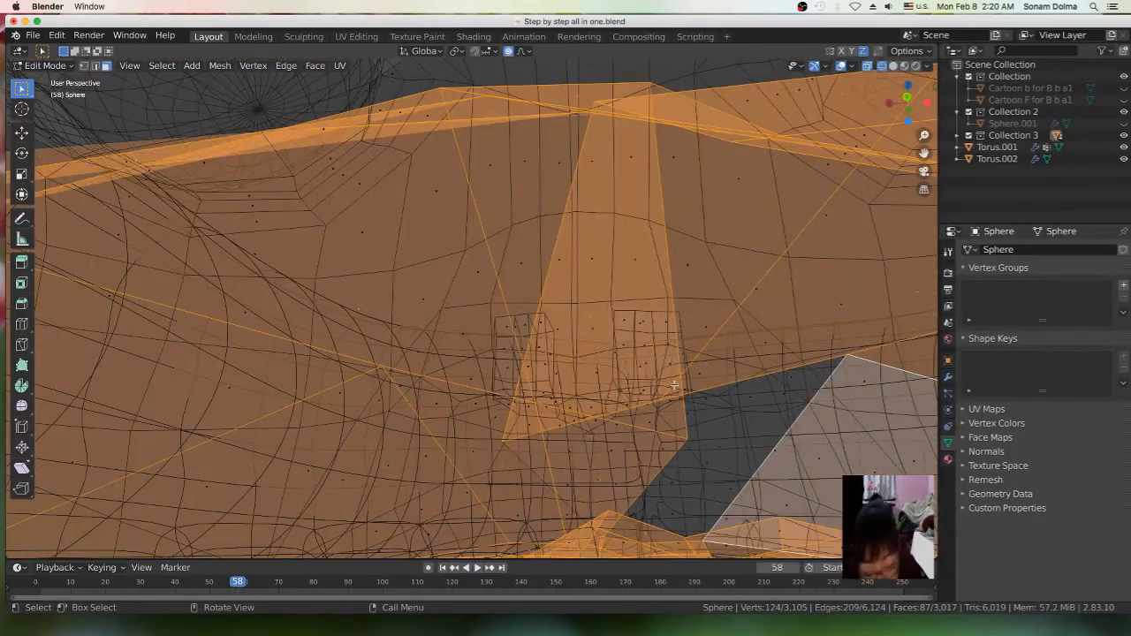
shift+middle_drag(681, 392, 533, 161)
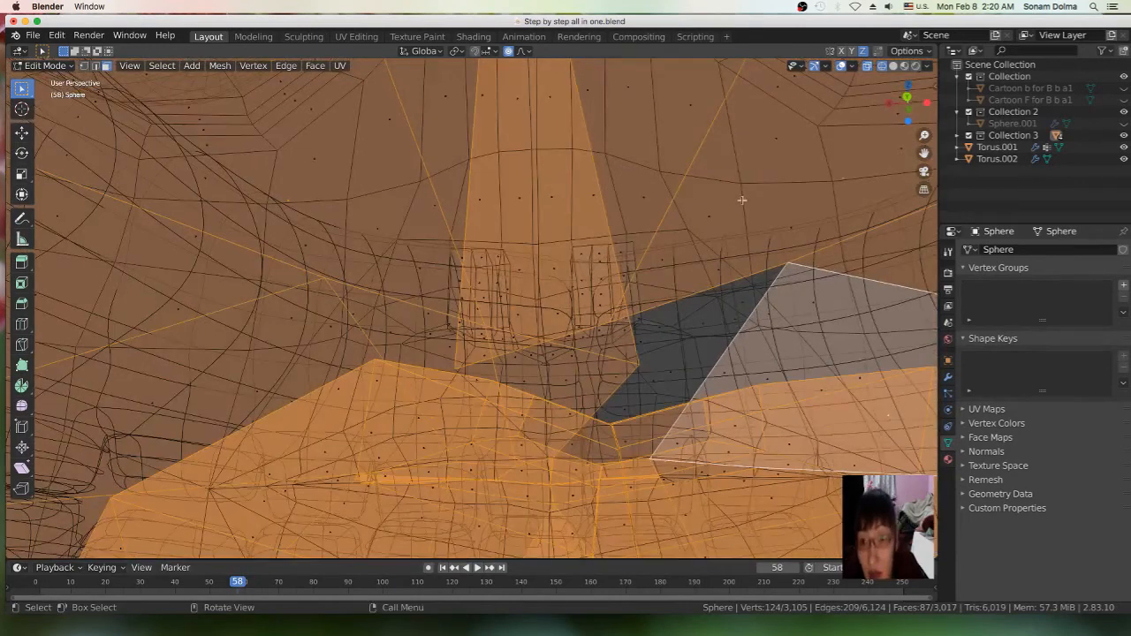
Examine the same gap in material preview, looking above the tongue and around the mouth opening
click(903, 67)
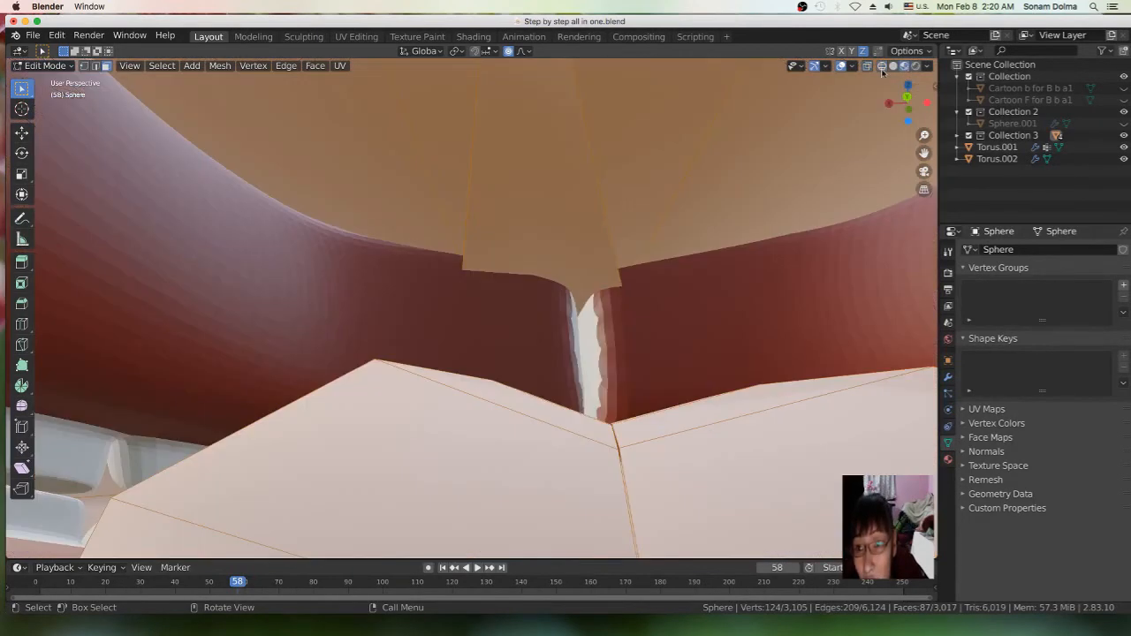
middle_drag(694, 301, 723, 307)
scroll(726, 318, down, 3)
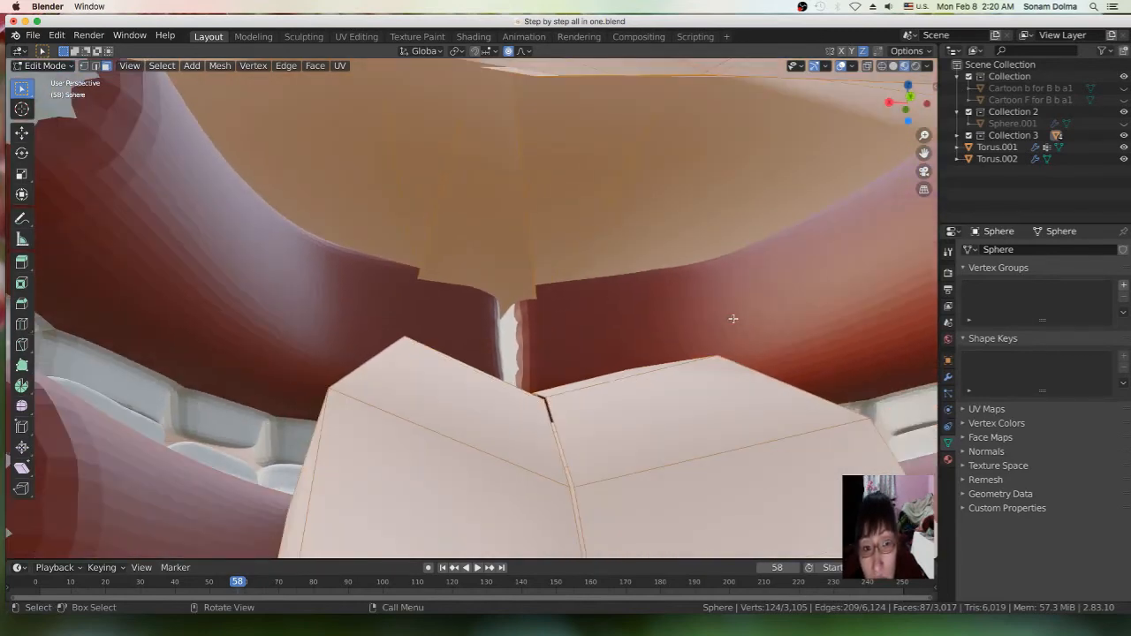
mouse_move(733, 318)
middle_down()
mouse_move(745, 321)
mouse_move(677, 324)
mouse_move(700, 313)
mouse_move(692, 300)
mouse_move(693, 336)
mouse_move(626, 366)
mouse_move(622, 353)
mouse_move(686, 313)
mouse_move(675, 312)
mouse_move(715, 305)
mouse_move(678, 341)
mouse_move(669, 328)
mouse_move(596, 323)
middle_up()
scroll(678, 324, up, 1)
scroll(680, 323, down, 1)
scroll(687, 311, up, 1)
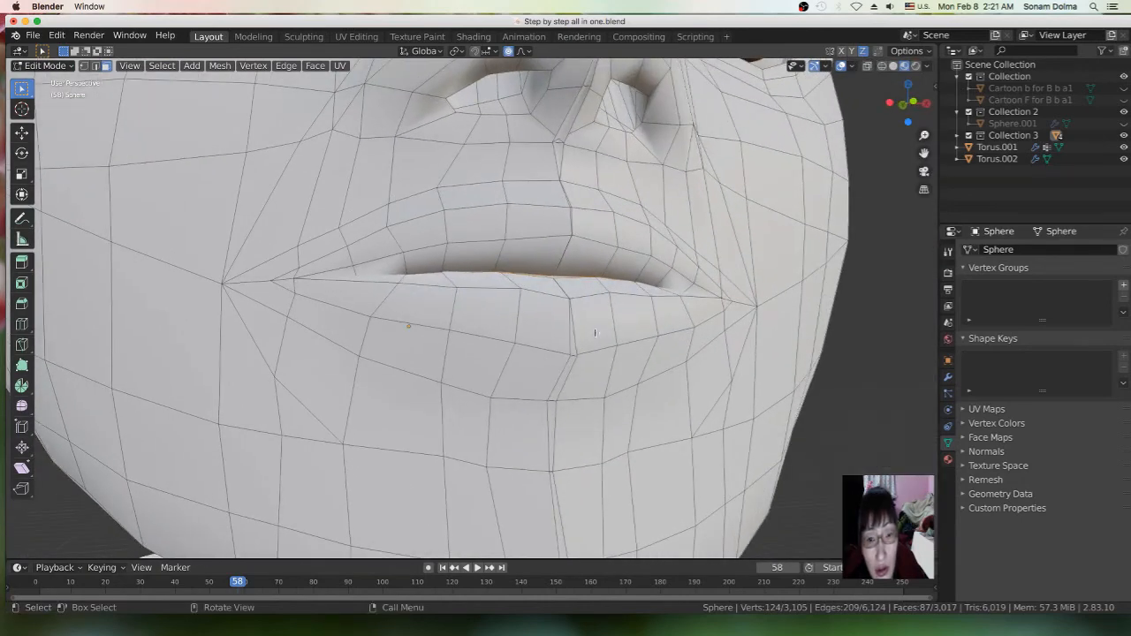
Restore the cavity selection after the accidental single-face pick, and add the two unselected strip faces above the lower front teeth
scroll(596, 328, up, 5)
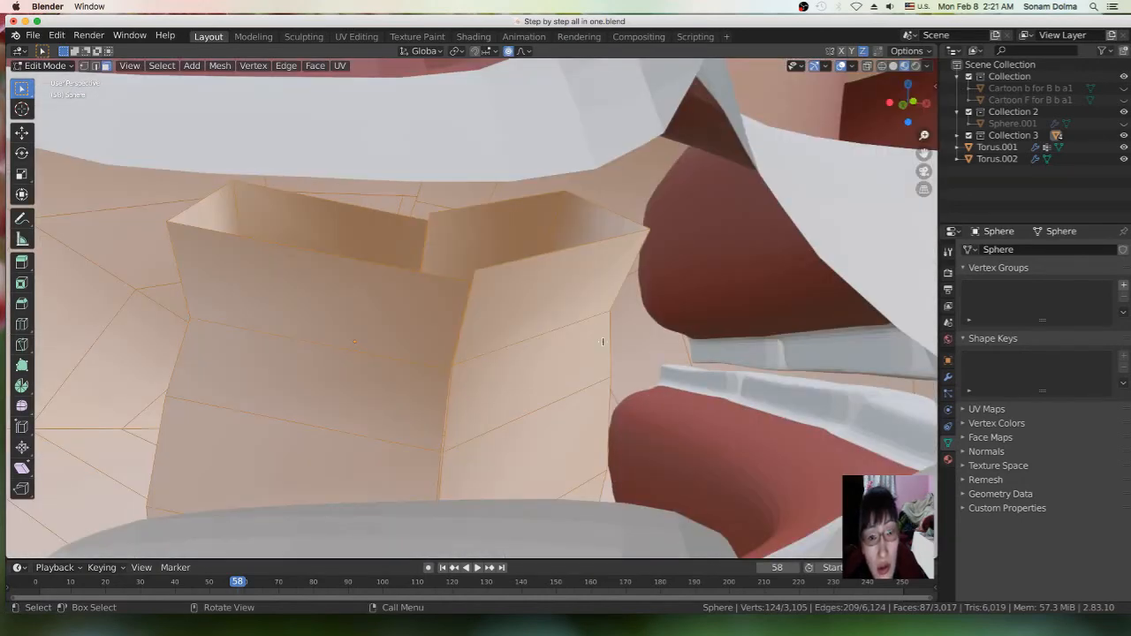
middle_drag(575, 272, 577, 274)
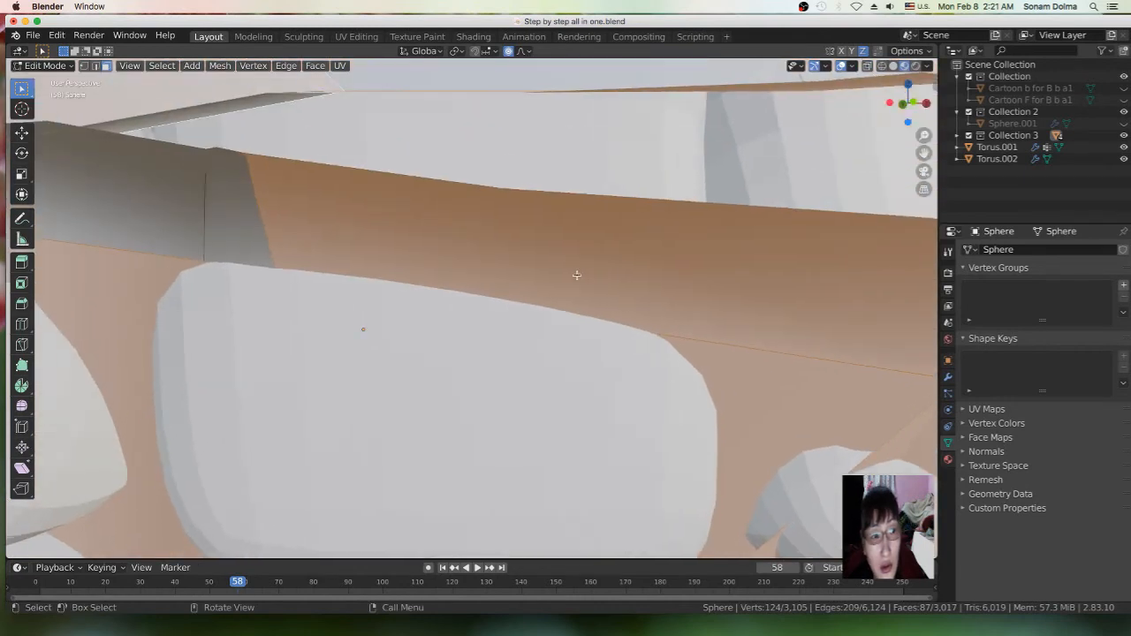
click(209, 224)
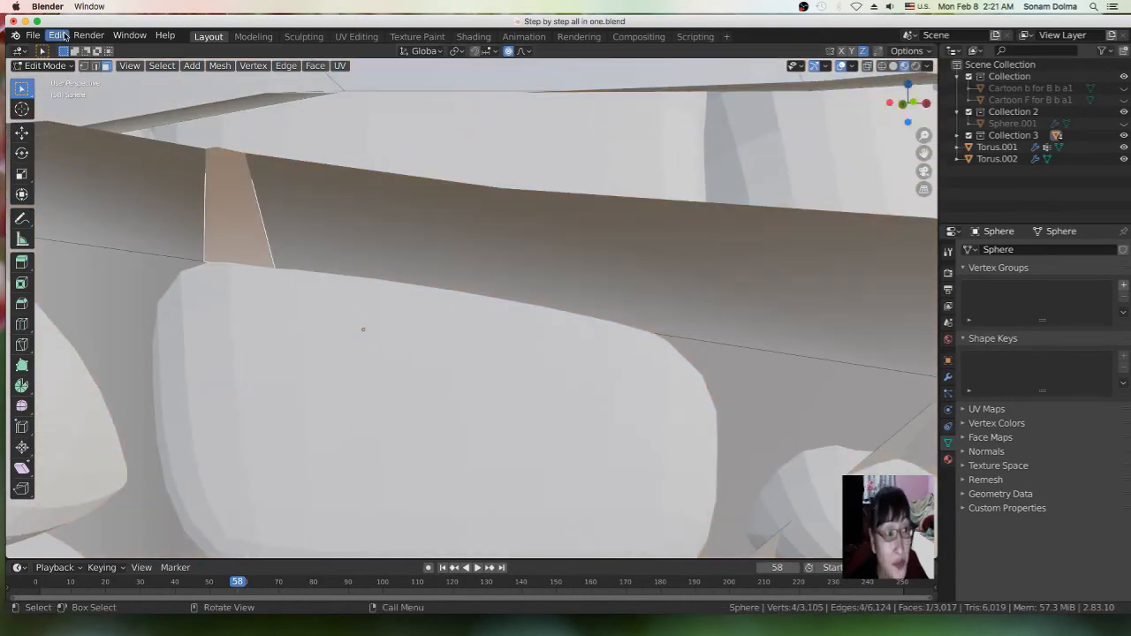
ctrl+click(322, 282)
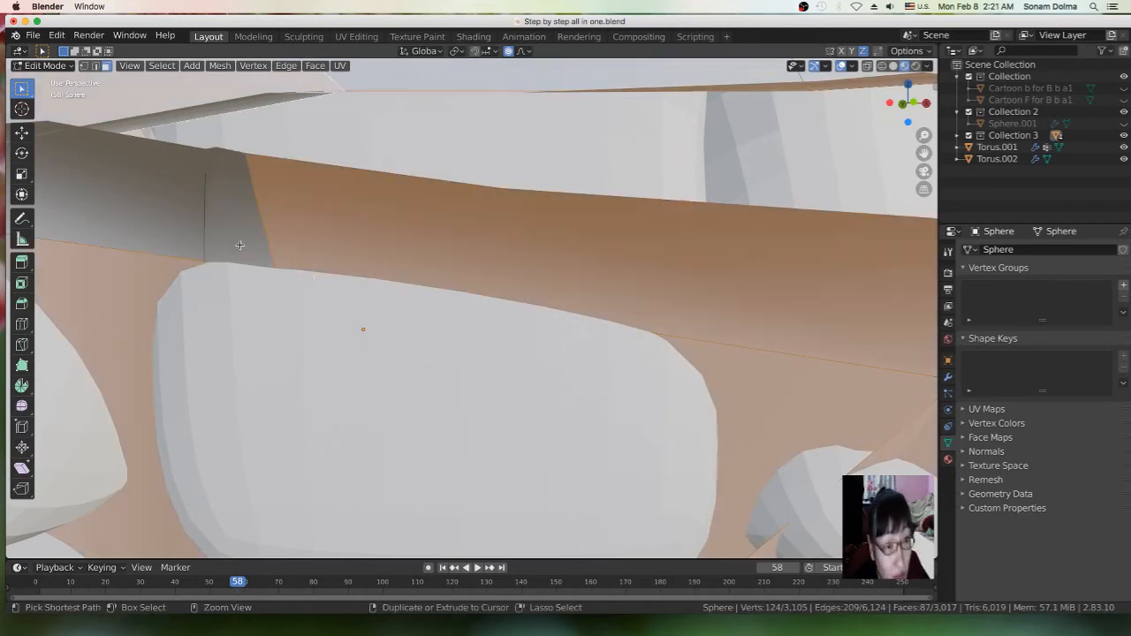
ctrl+click(226, 229)
ctrl+click(159, 211)
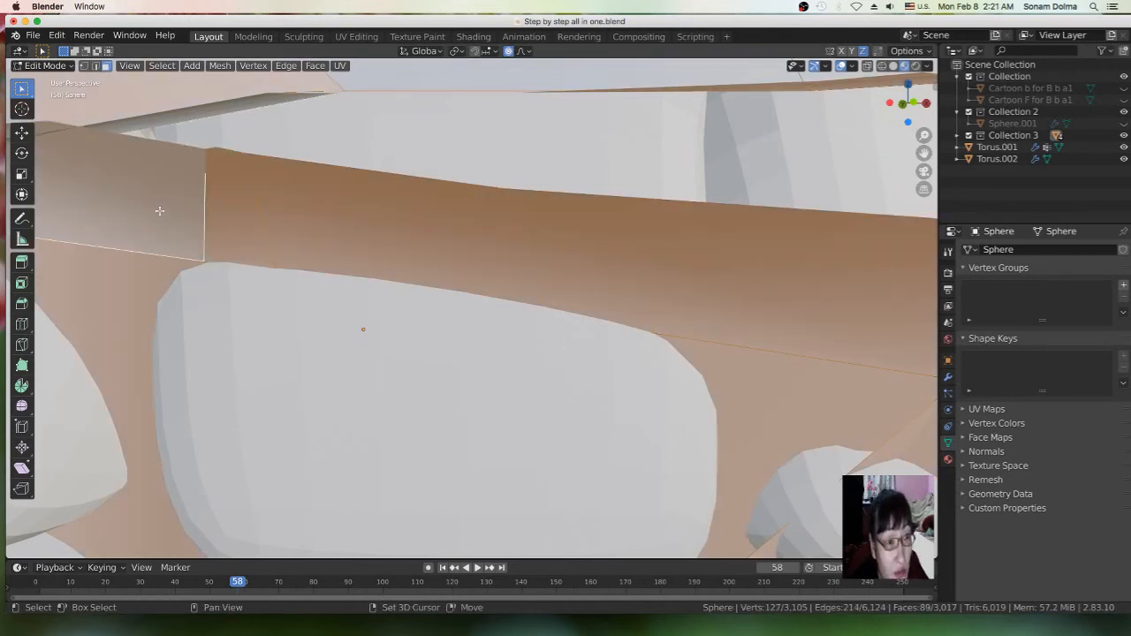
Add three more unselected cavity faces behind the lips, beside the teeth and gum, to the selection
scroll(238, 225, up, 3)
scroll(265, 232, down, 3)
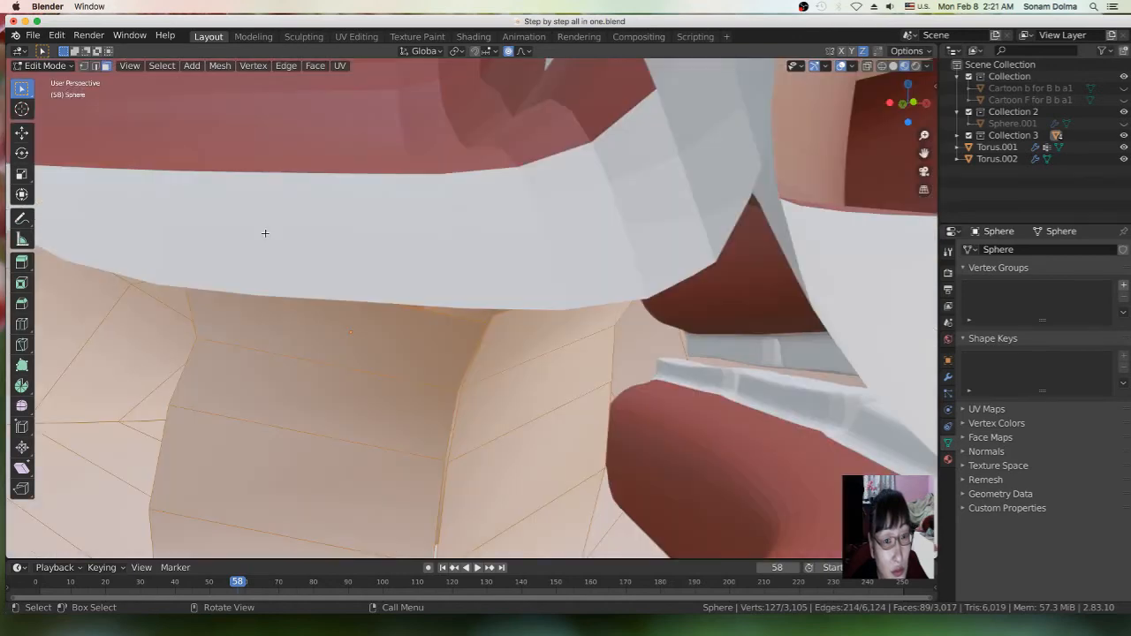
scroll(265, 233, up, 3)
shift+middle_drag(267, 234, 338, 256)
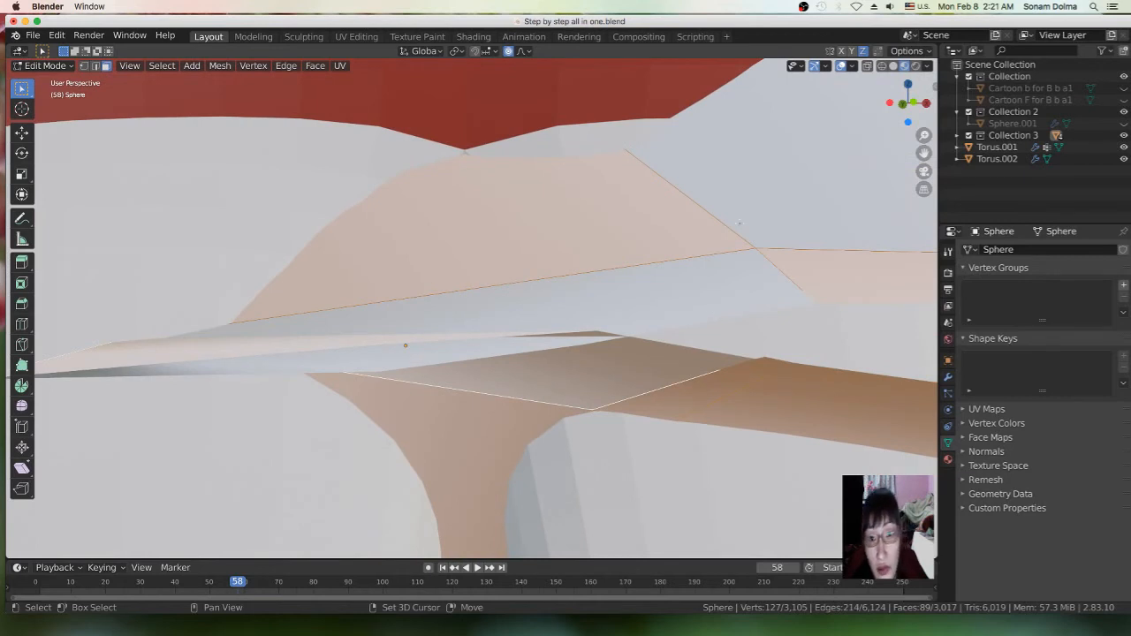
key(f)
shift+click(671, 297)
scroll(670, 297, down, 1)
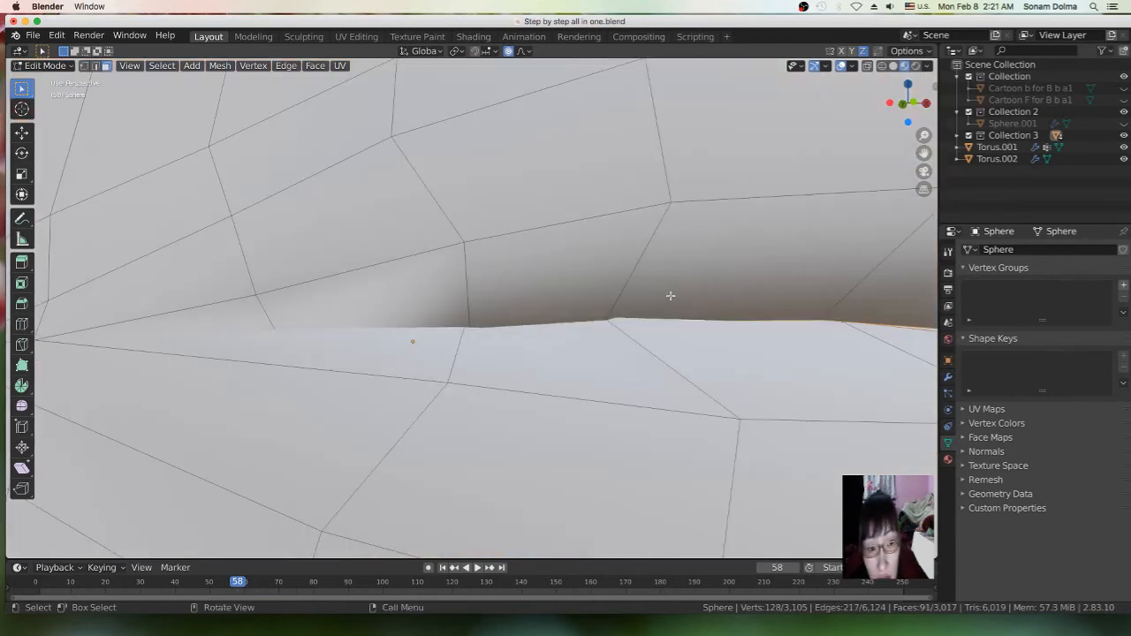
scroll(671, 296, down, 3)
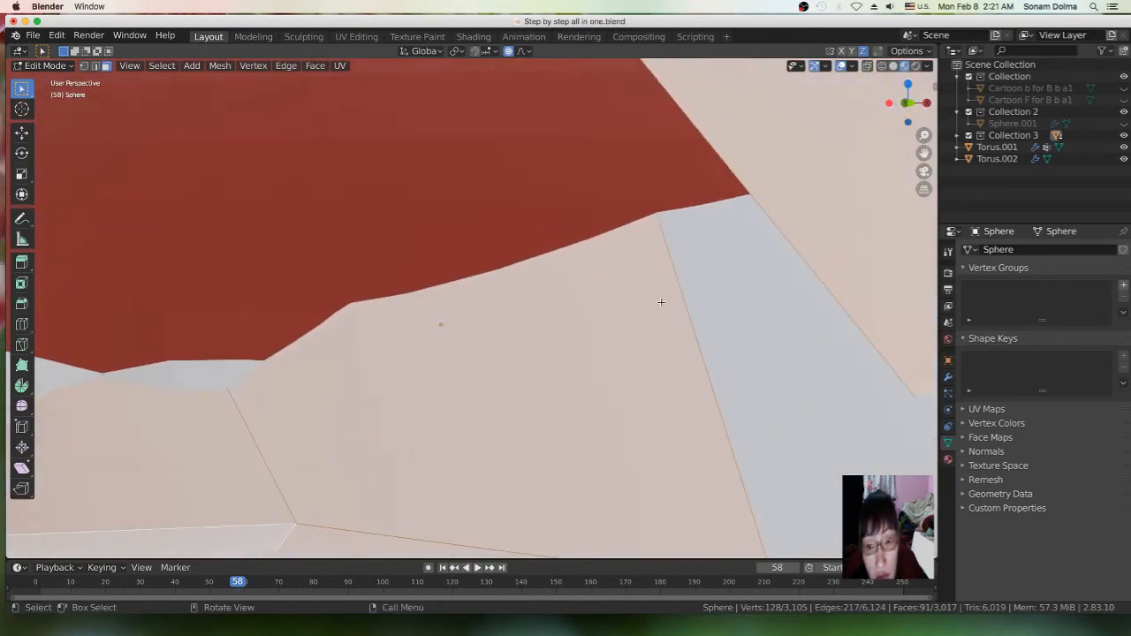
shift+click(766, 324)
Inspect the inside of the mouth cavity in material preview from several angles for remaining unselected faces
scroll(692, 318, down, 1)
scroll(692, 317, up, 1)
mouse_move(582, 336)
middle_down()
mouse_move(554, 309)
mouse_move(530, 318)
mouse_move(509, 307)
mouse_move(508, 292)
mouse_move(689, 294)
mouse_move(605, 309)
mouse_move(615, 311)
mouse_move(569, 334)
middle_up()
scroll(560, 349, down, 3)
scroll(569, 334, up, 2)
shift+middle_drag(622, 380, 561, 227)
middle_drag(629, 194, 752, 285)
scroll(524, 374, up, 2)
scroll(518, 376, down, 3)
middle_drag(646, 245, 673, 233)
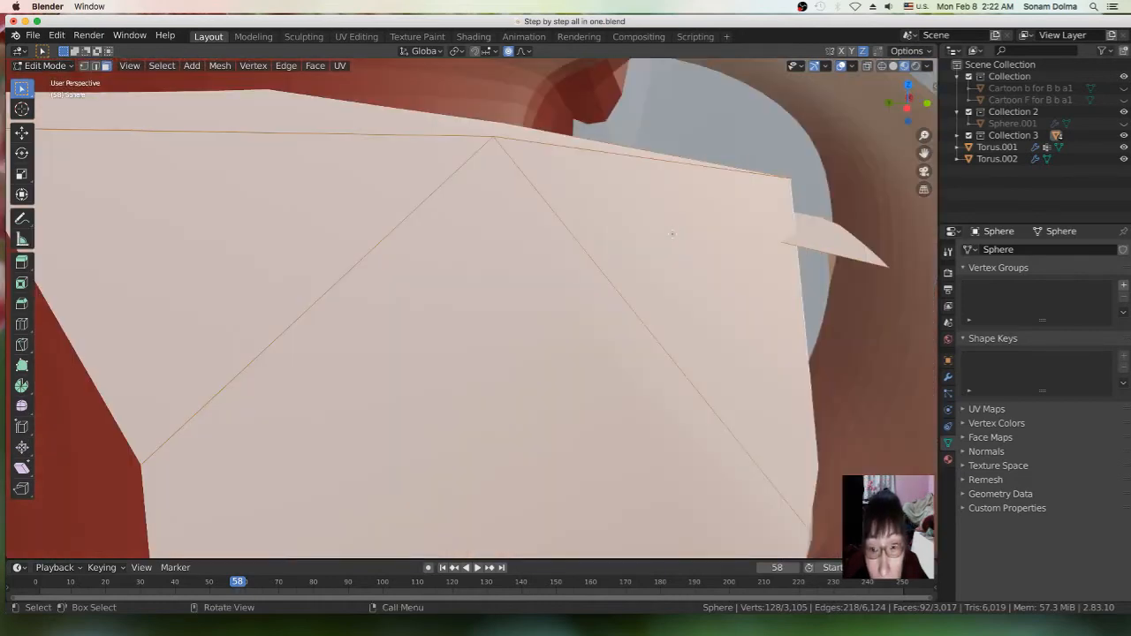
scroll(672, 233, down, 3)
scroll(672, 233, up, 3)
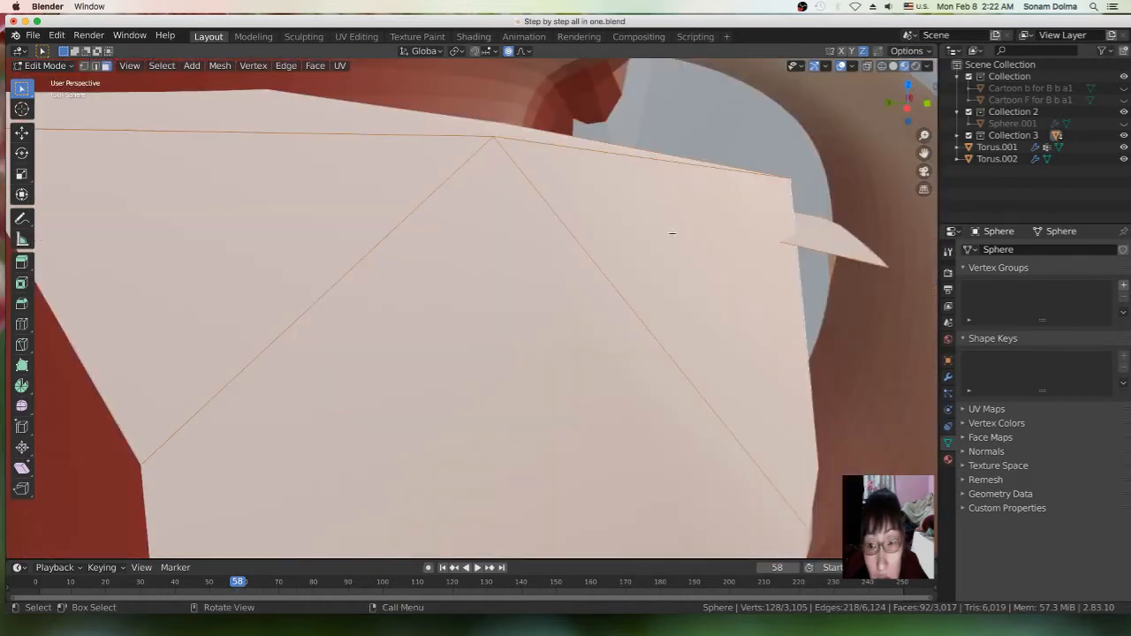
middle_drag(702, 232, 738, 306)
scroll(738, 307, down, 5)
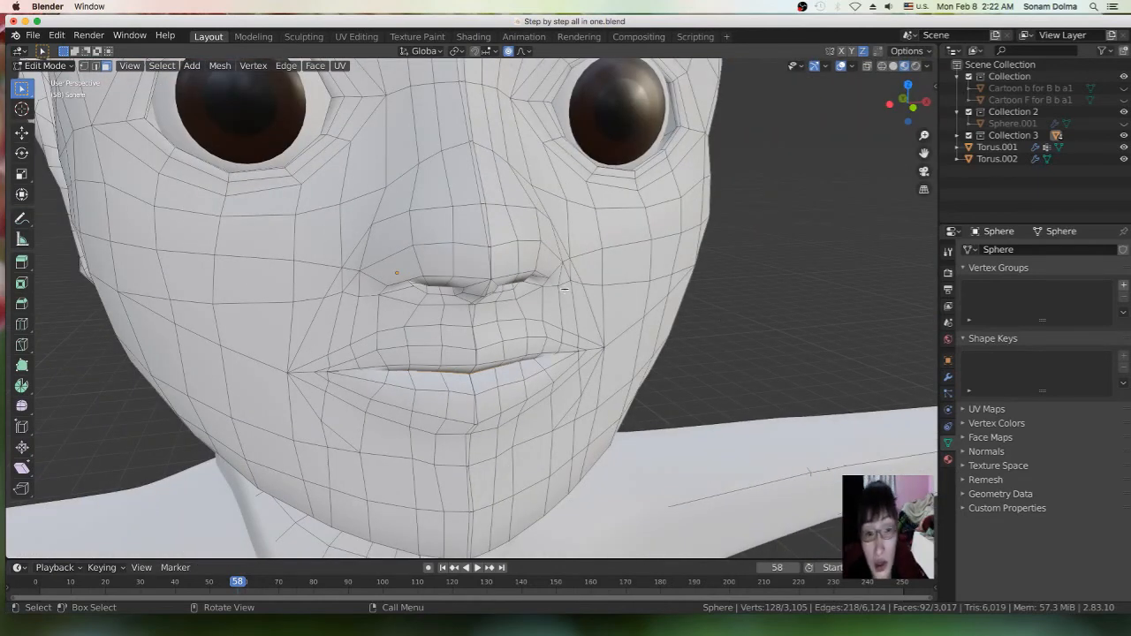
scroll(563, 288, down, 2)
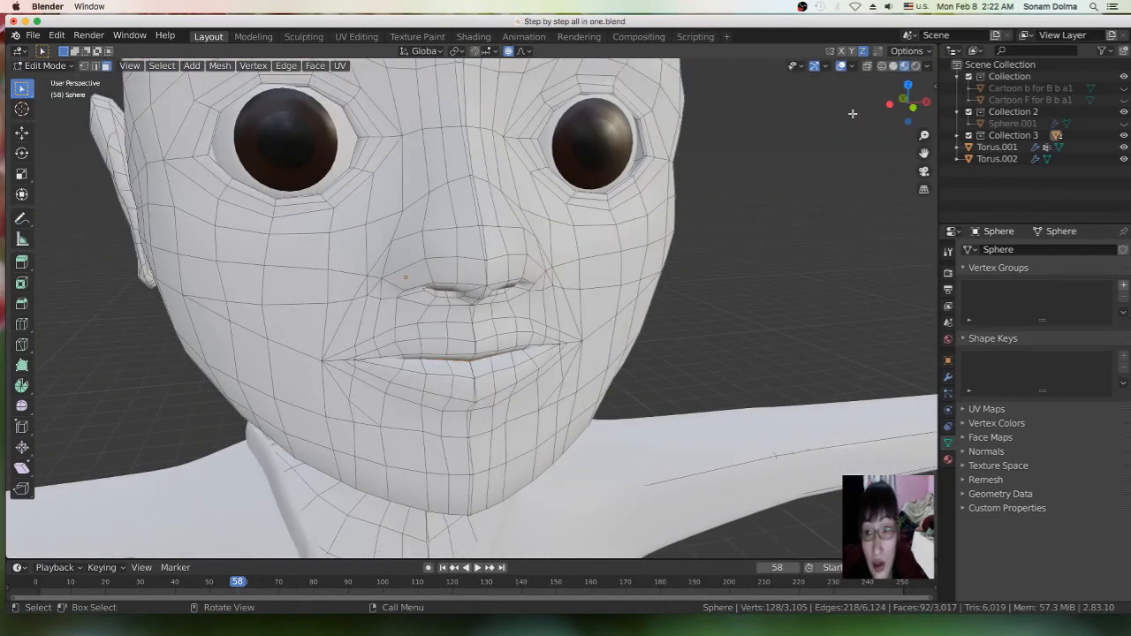
Check the complete cavity selection in wireframe and add a new vertex group to the head mesh
click(880, 71)
mouse_move(822, 239)
middle_down()
mouse_move(647, 225)
mouse_move(593, 242)
mouse_move(497, 214)
mouse_move(633, 192)
mouse_move(768, 248)
middle_up()
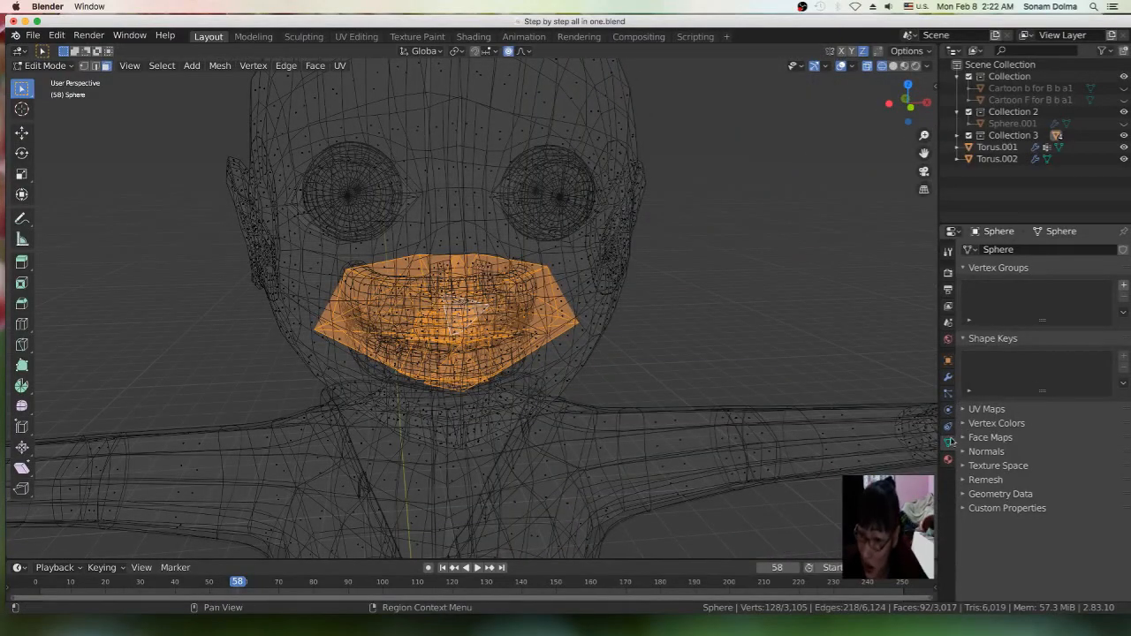
click(1124, 285)
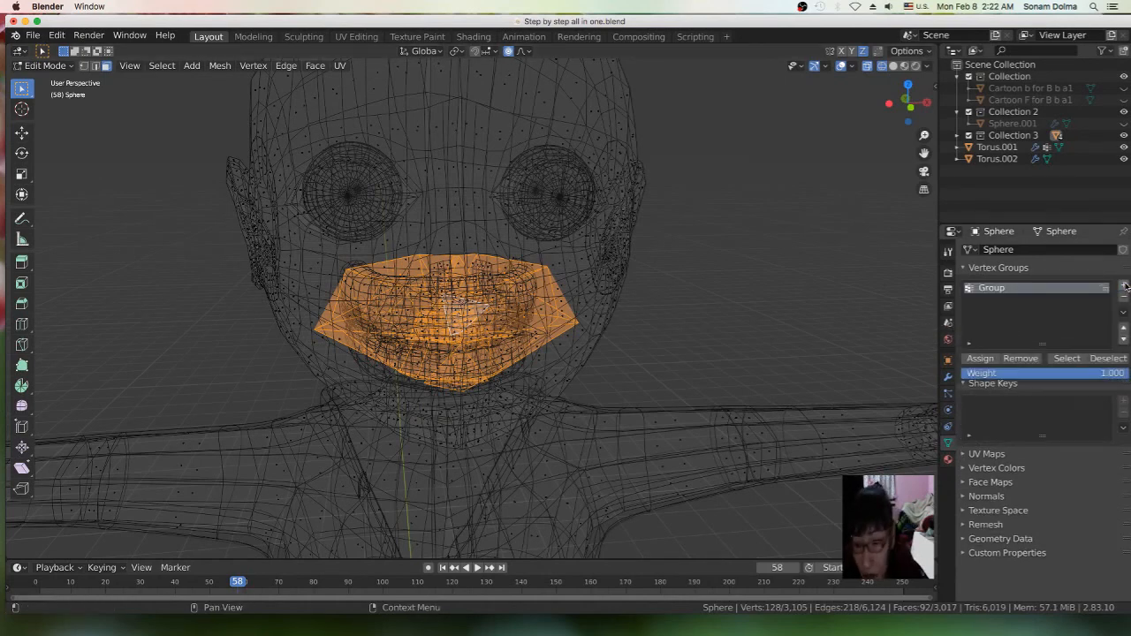
Name the new vertex group "M in a1" and assign the selected mouth cavity faces to it
click(979, 360)
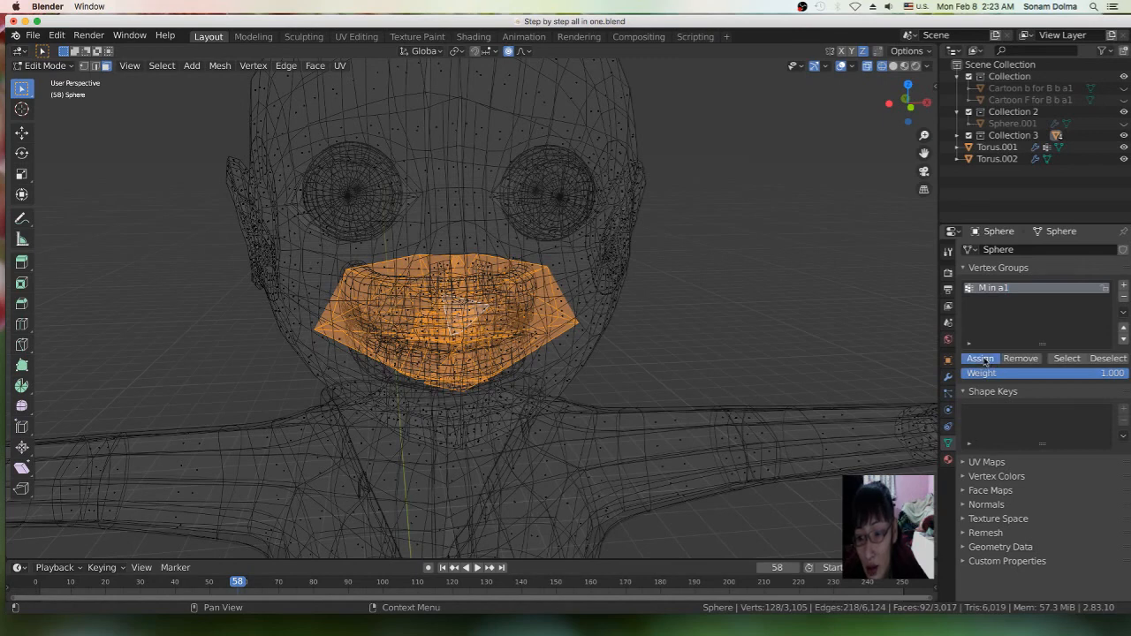
scroll(534, 345, down, 4)
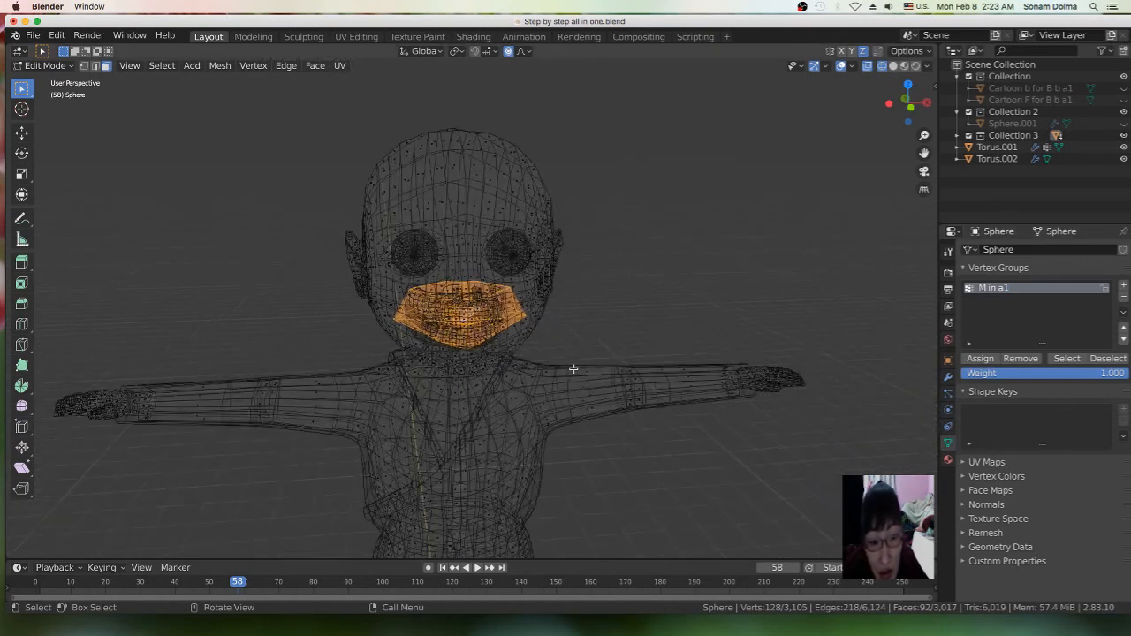
Set Material.001's base color to a dark red, hue 0.013 and saturation 0.803, and copy the same red to its subsurface color
click(947, 460)
click(1082, 350)
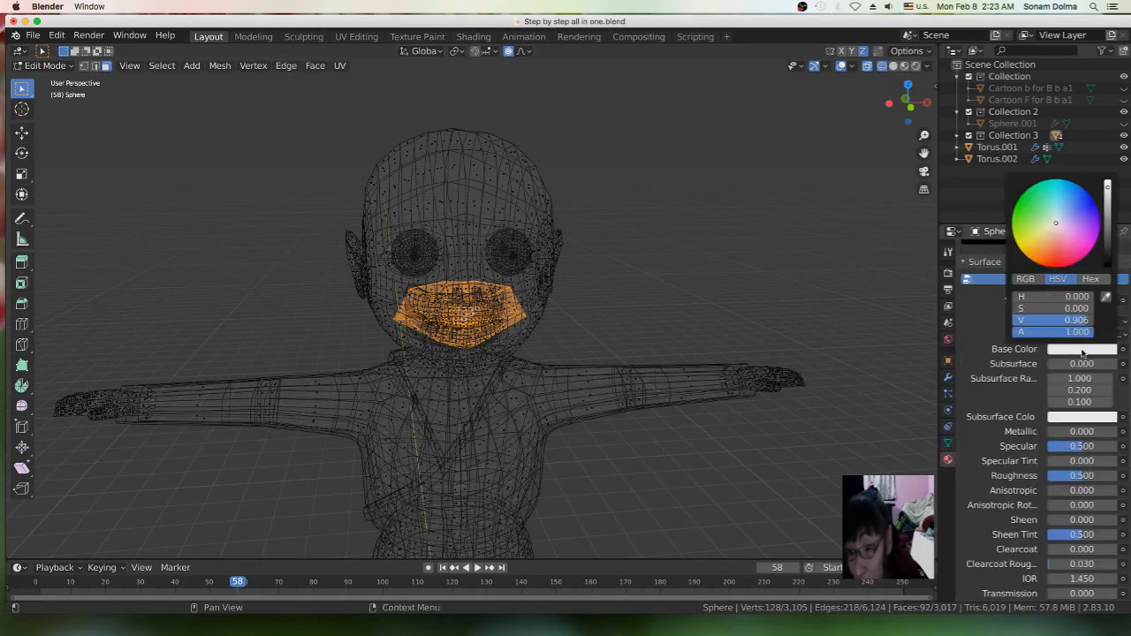
click(1054, 254)
drag(1054, 254, 1053, 261)
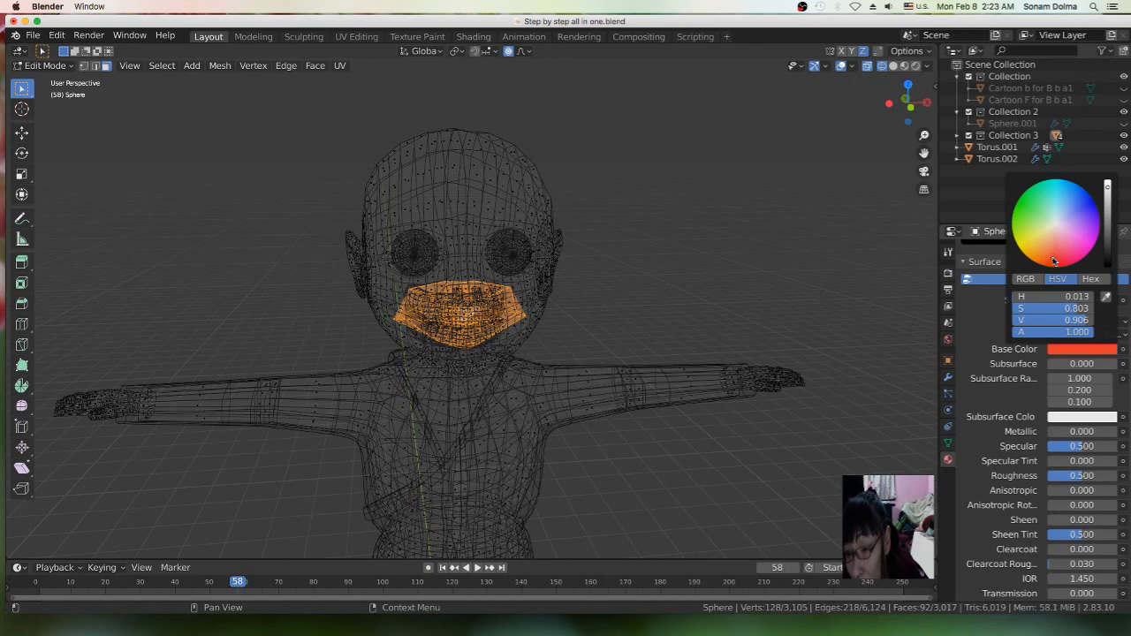
click(1109, 234)
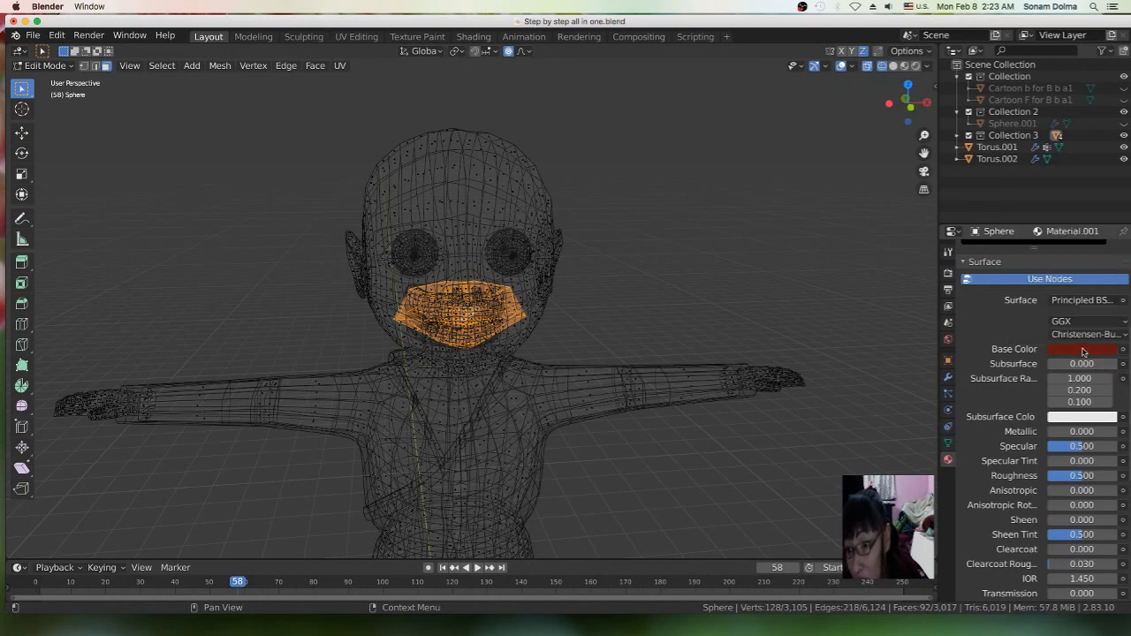
mouse_move(1075, 417)
mouse_down()
mouse_move(1068, 425)
mouse_move(1074, 417)
mouse_up()
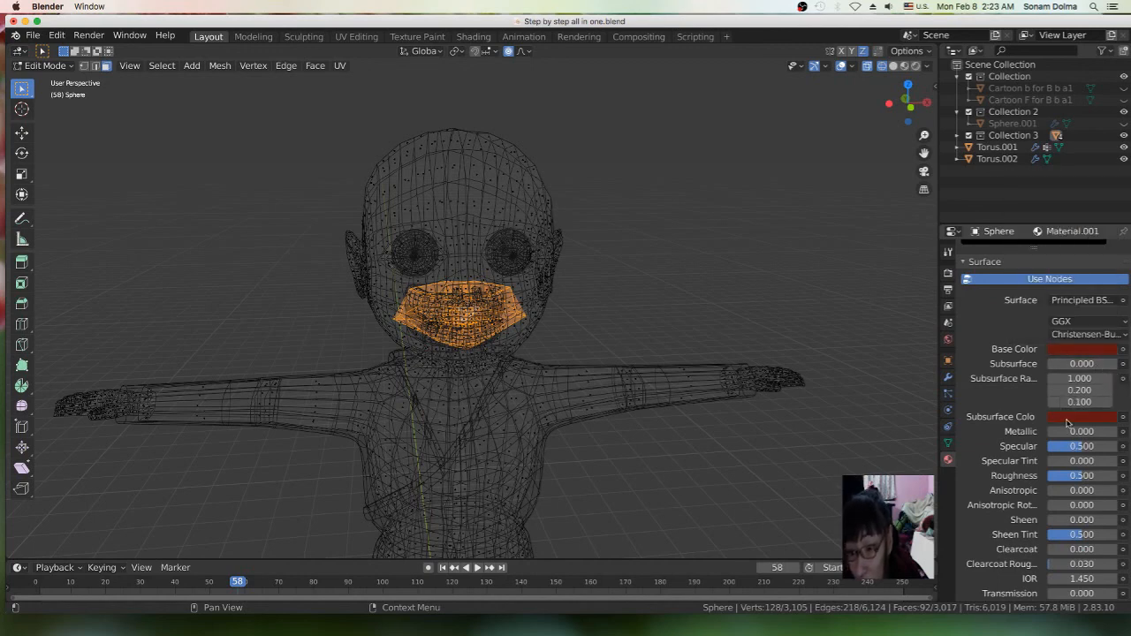
Test the "M in a1" vertex group by deselecting and reselecting its faces and trying a move on the mouth cavity
scroll(583, 325, up, 5)
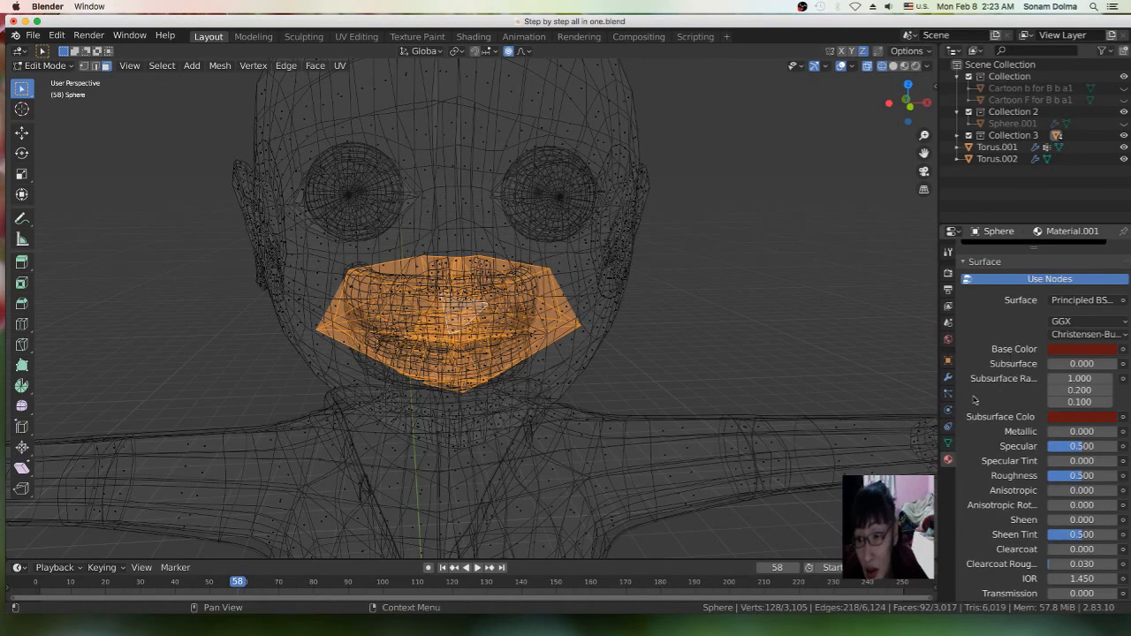
click(948, 442)
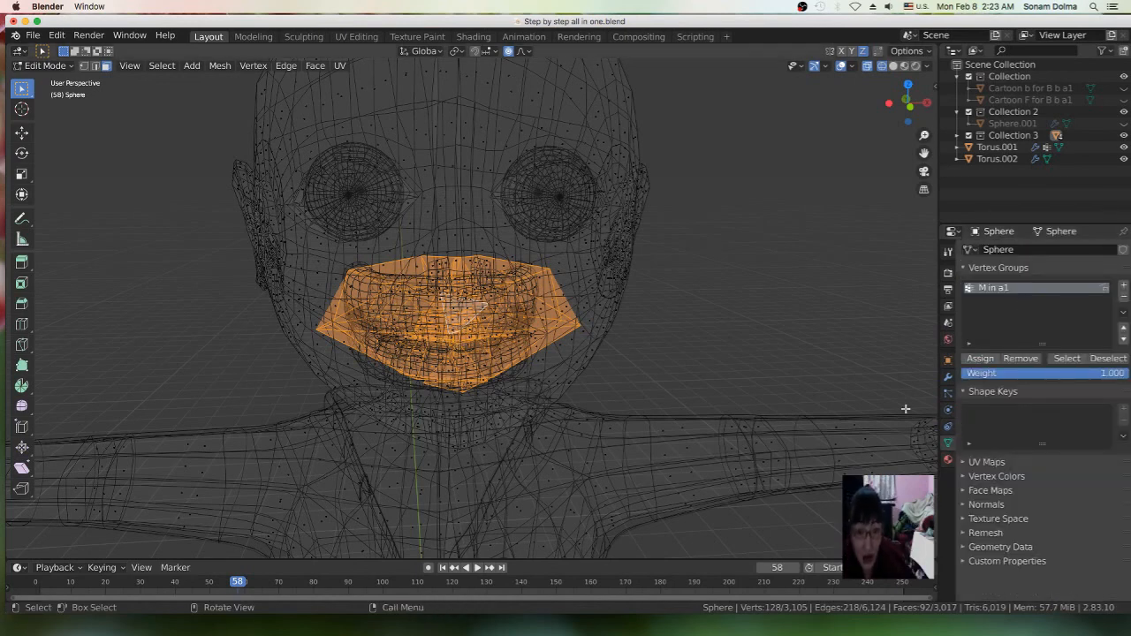
click(1107, 359)
click(1068, 359)
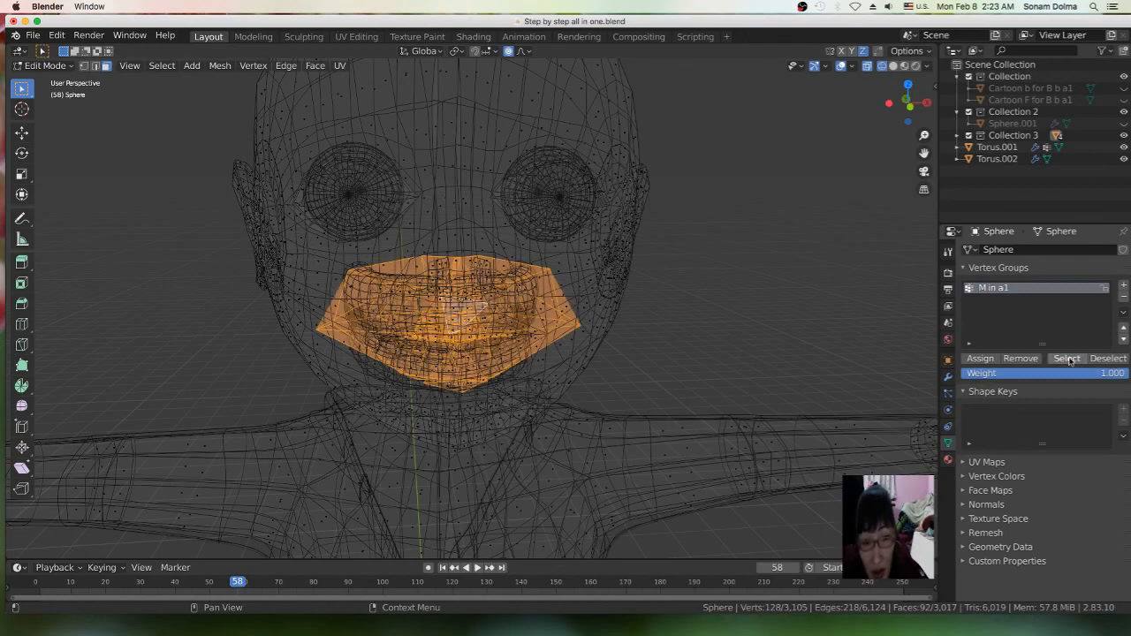
scroll(535, 309, up, 2)
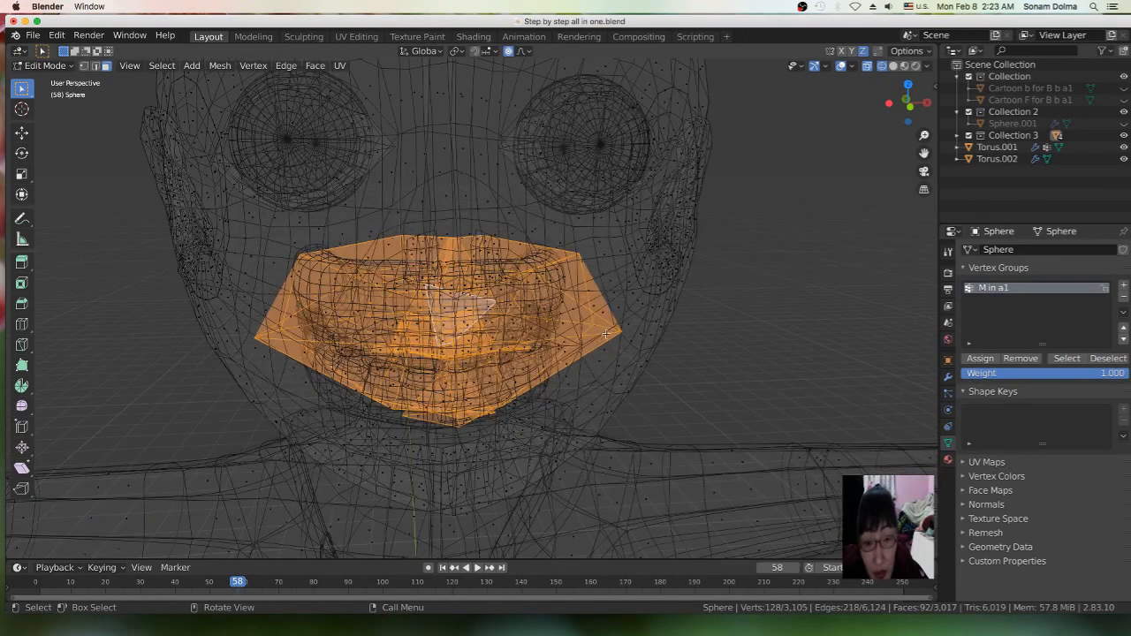
middle_drag(606, 341, 594, 341)
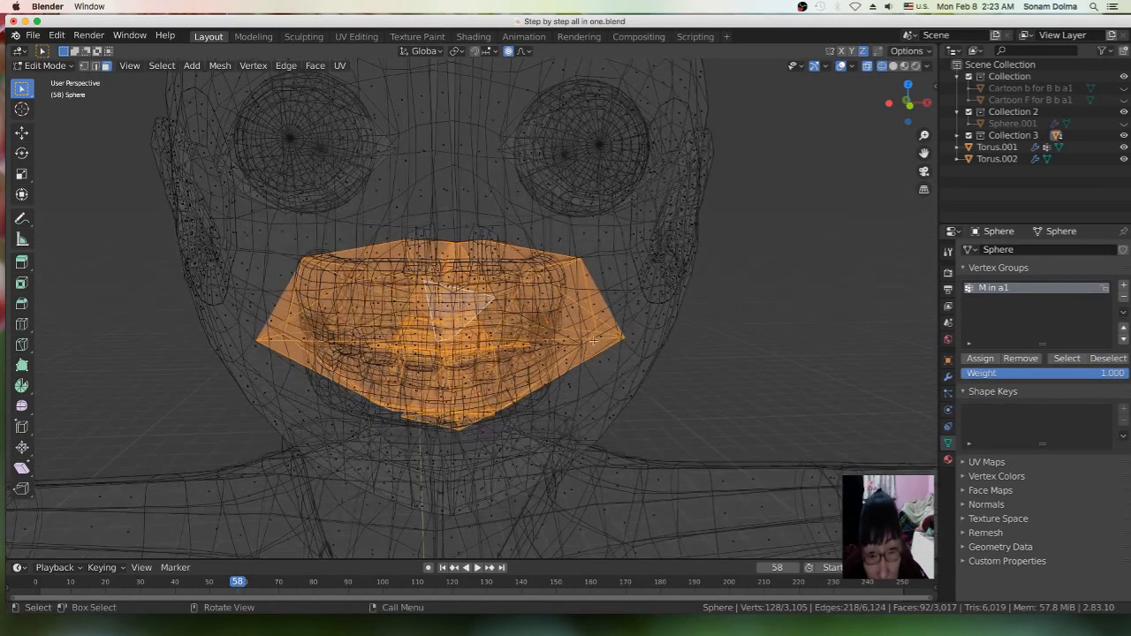
key(g)
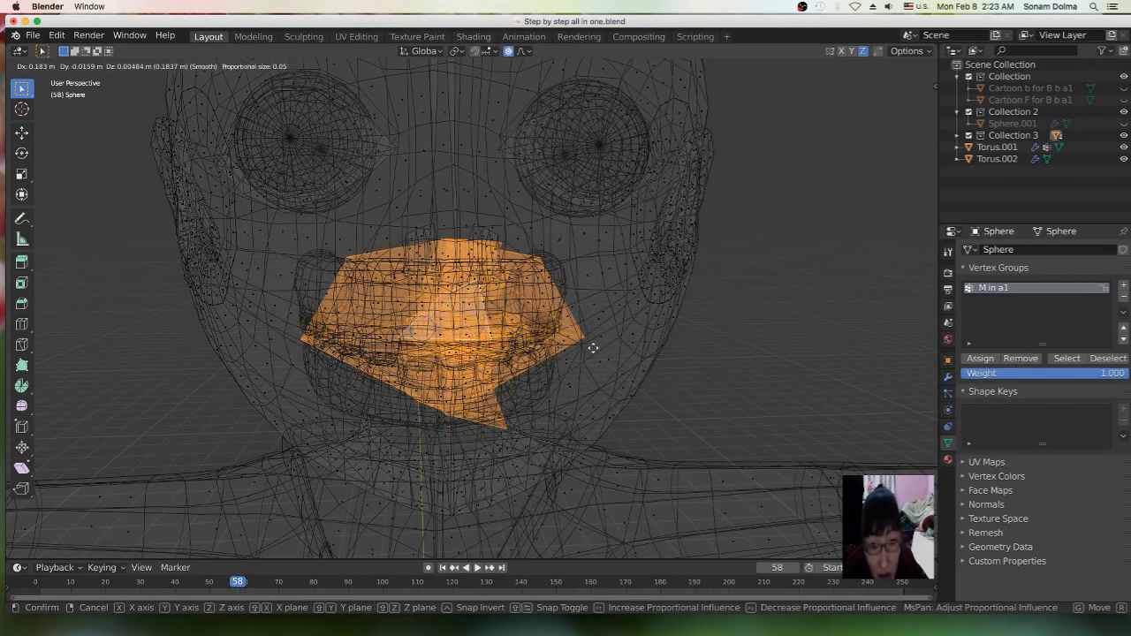
right_click(576, 336)
scroll(496, 358, down, 2)
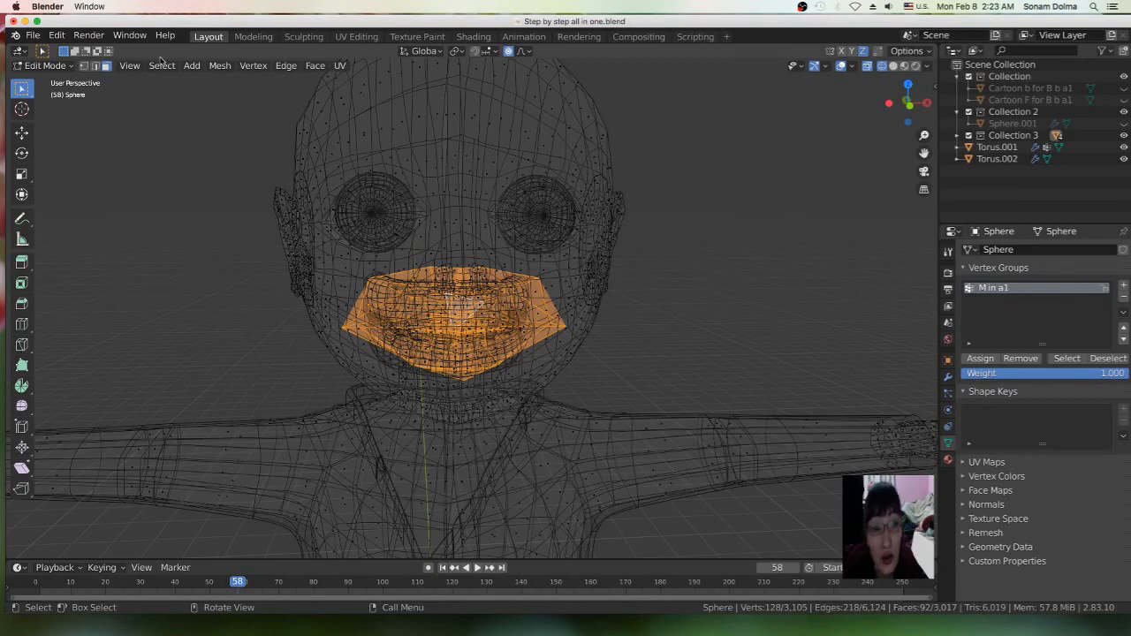
Return to Object Mode and select the teeth object Torus.001 inside the head's mouth
click(26, 65)
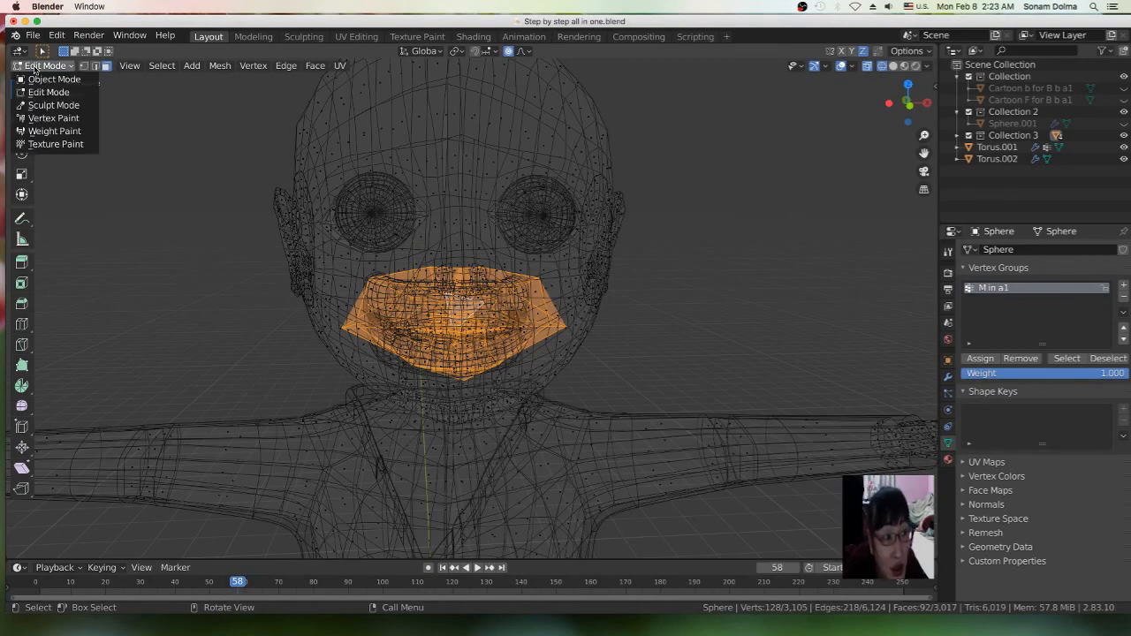
scroll(536, 343, down, 5)
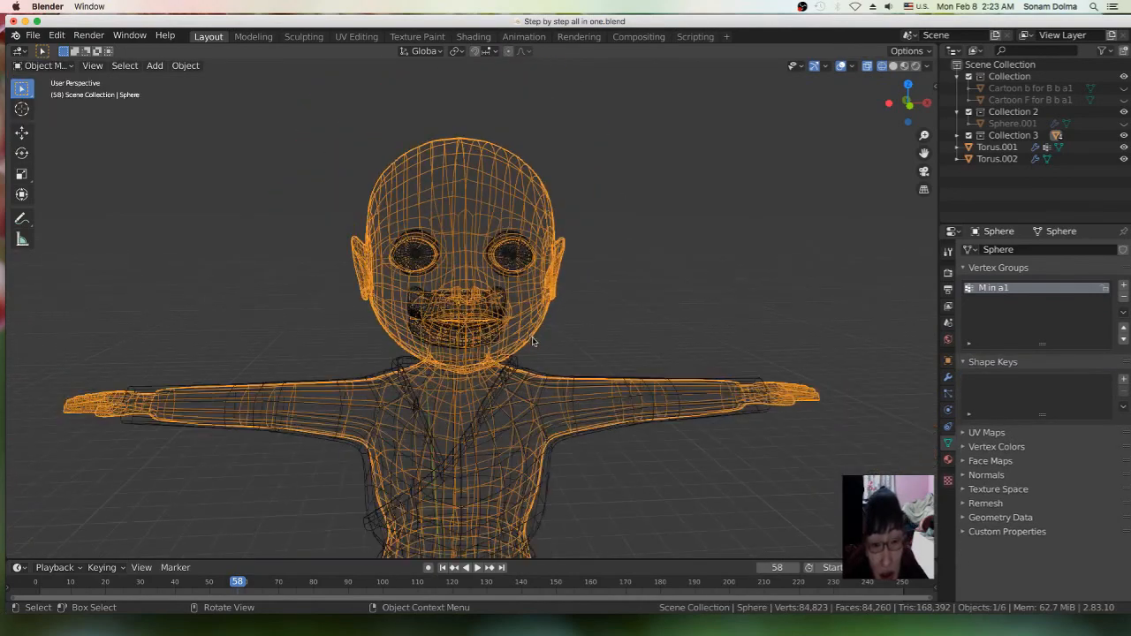
scroll(537, 348, up, 2)
click(490, 308)
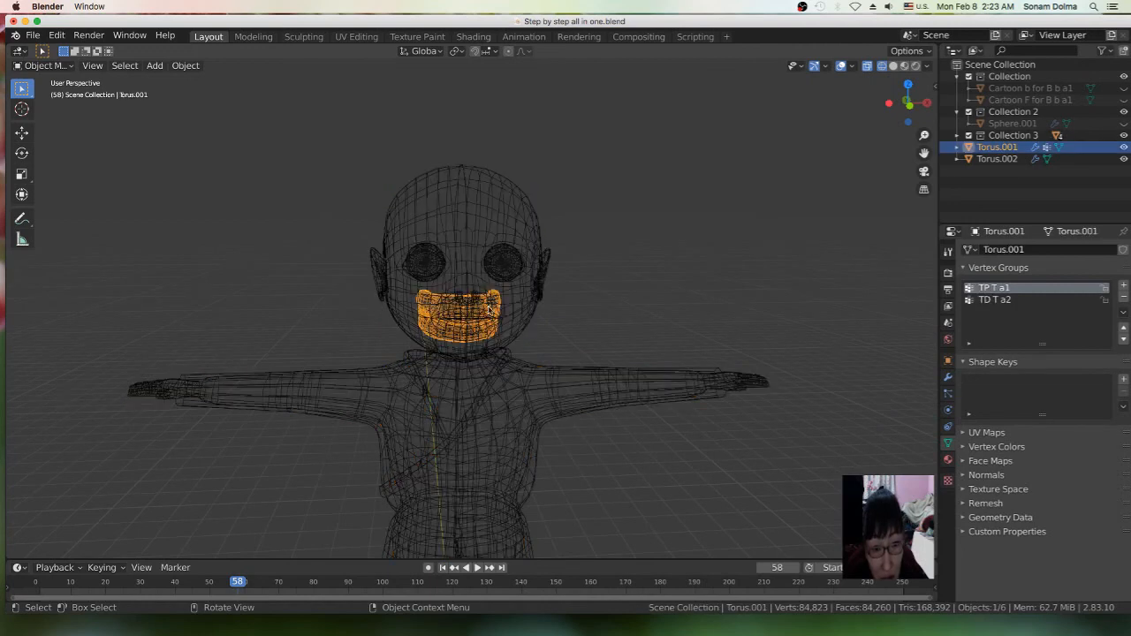
middle_drag(576, 357, 408, 305)
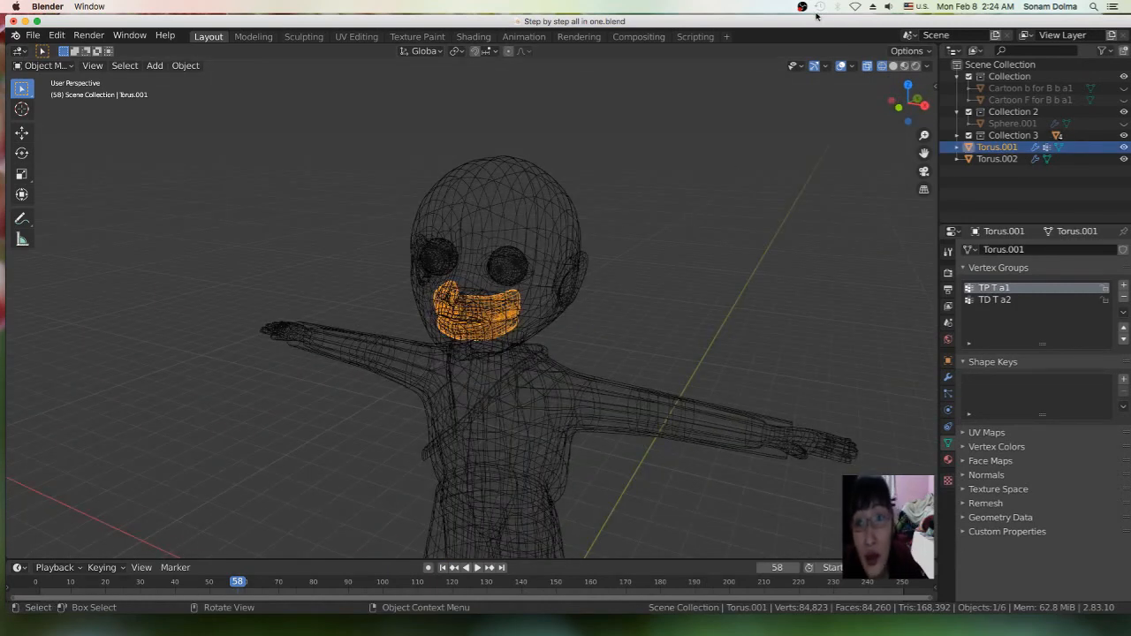